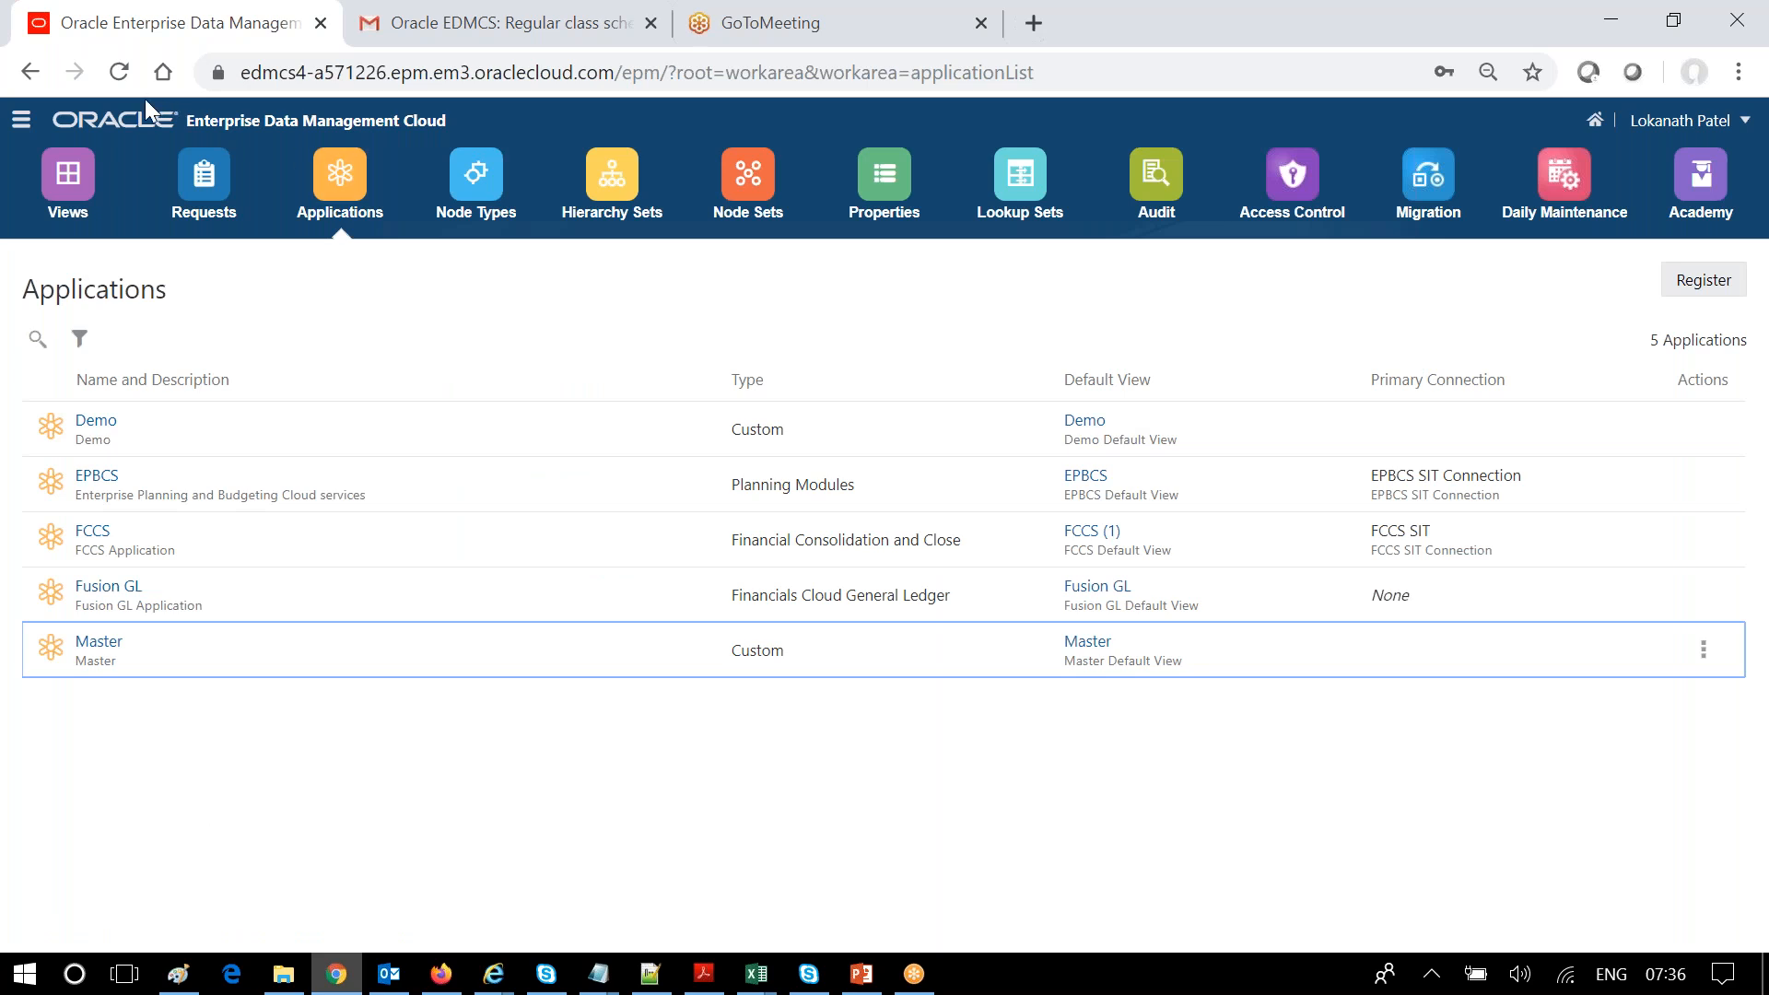
- Look through the Node Types, Hierarchy Sets and Node Sets lists
click(469, 196)
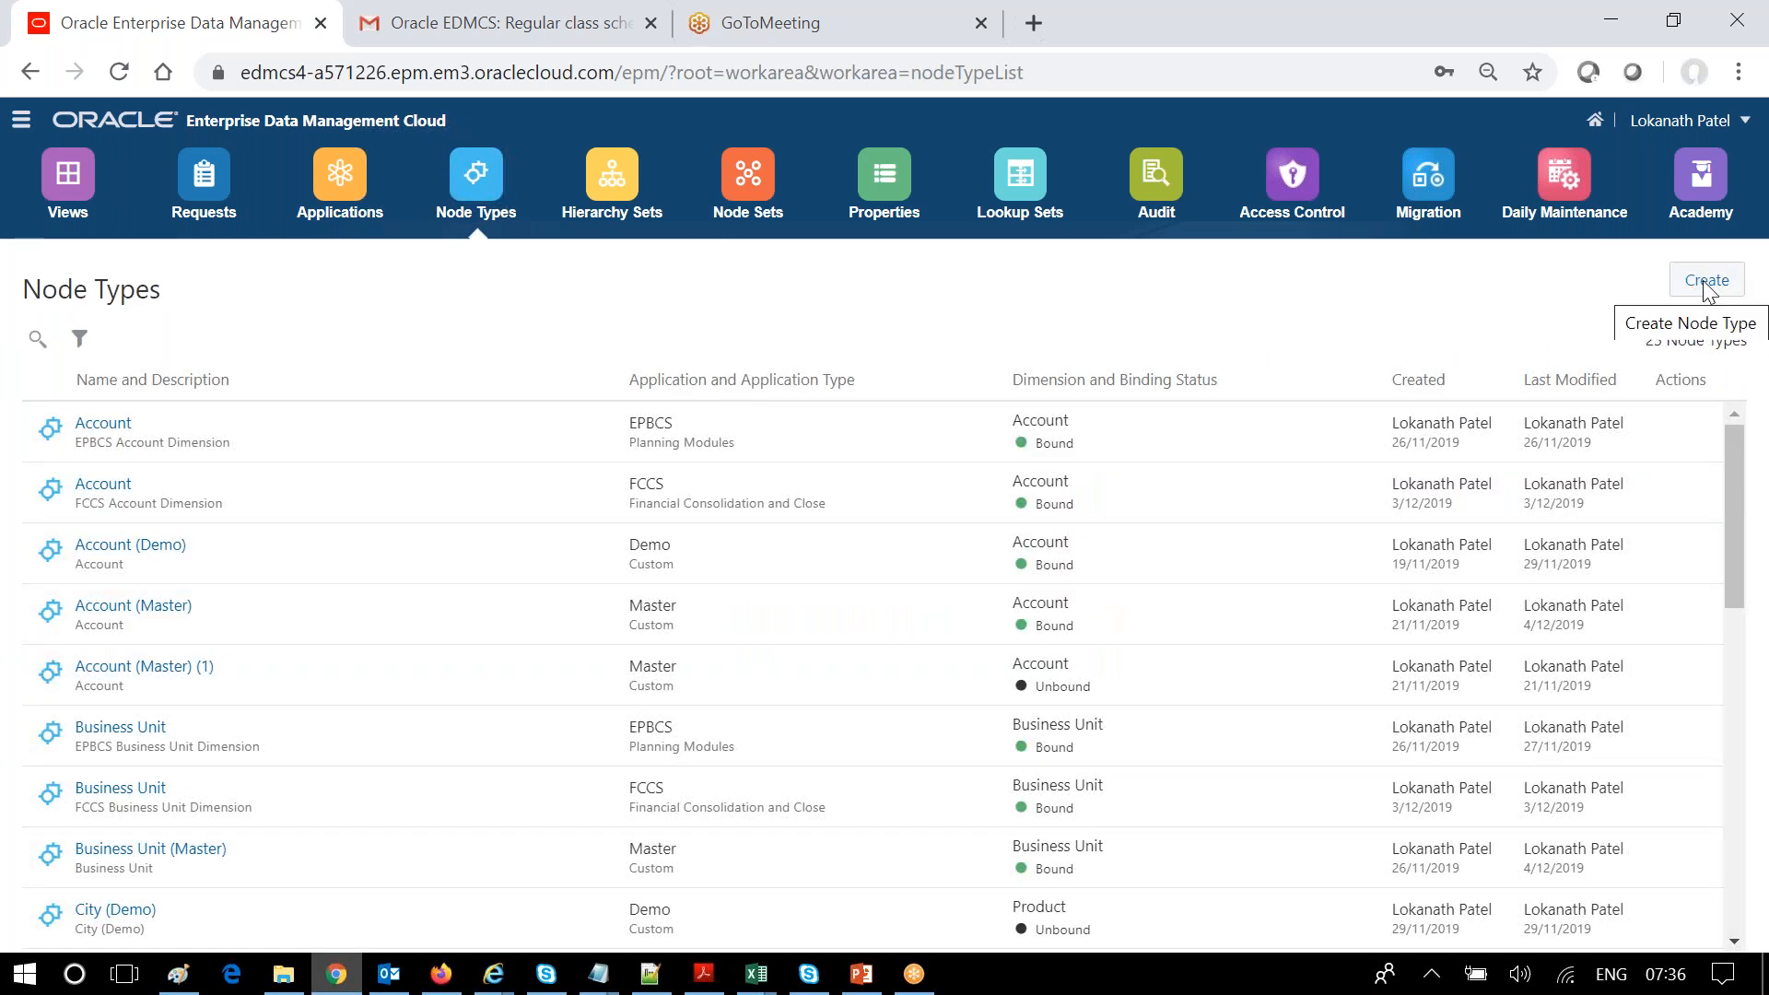
click(613, 184)
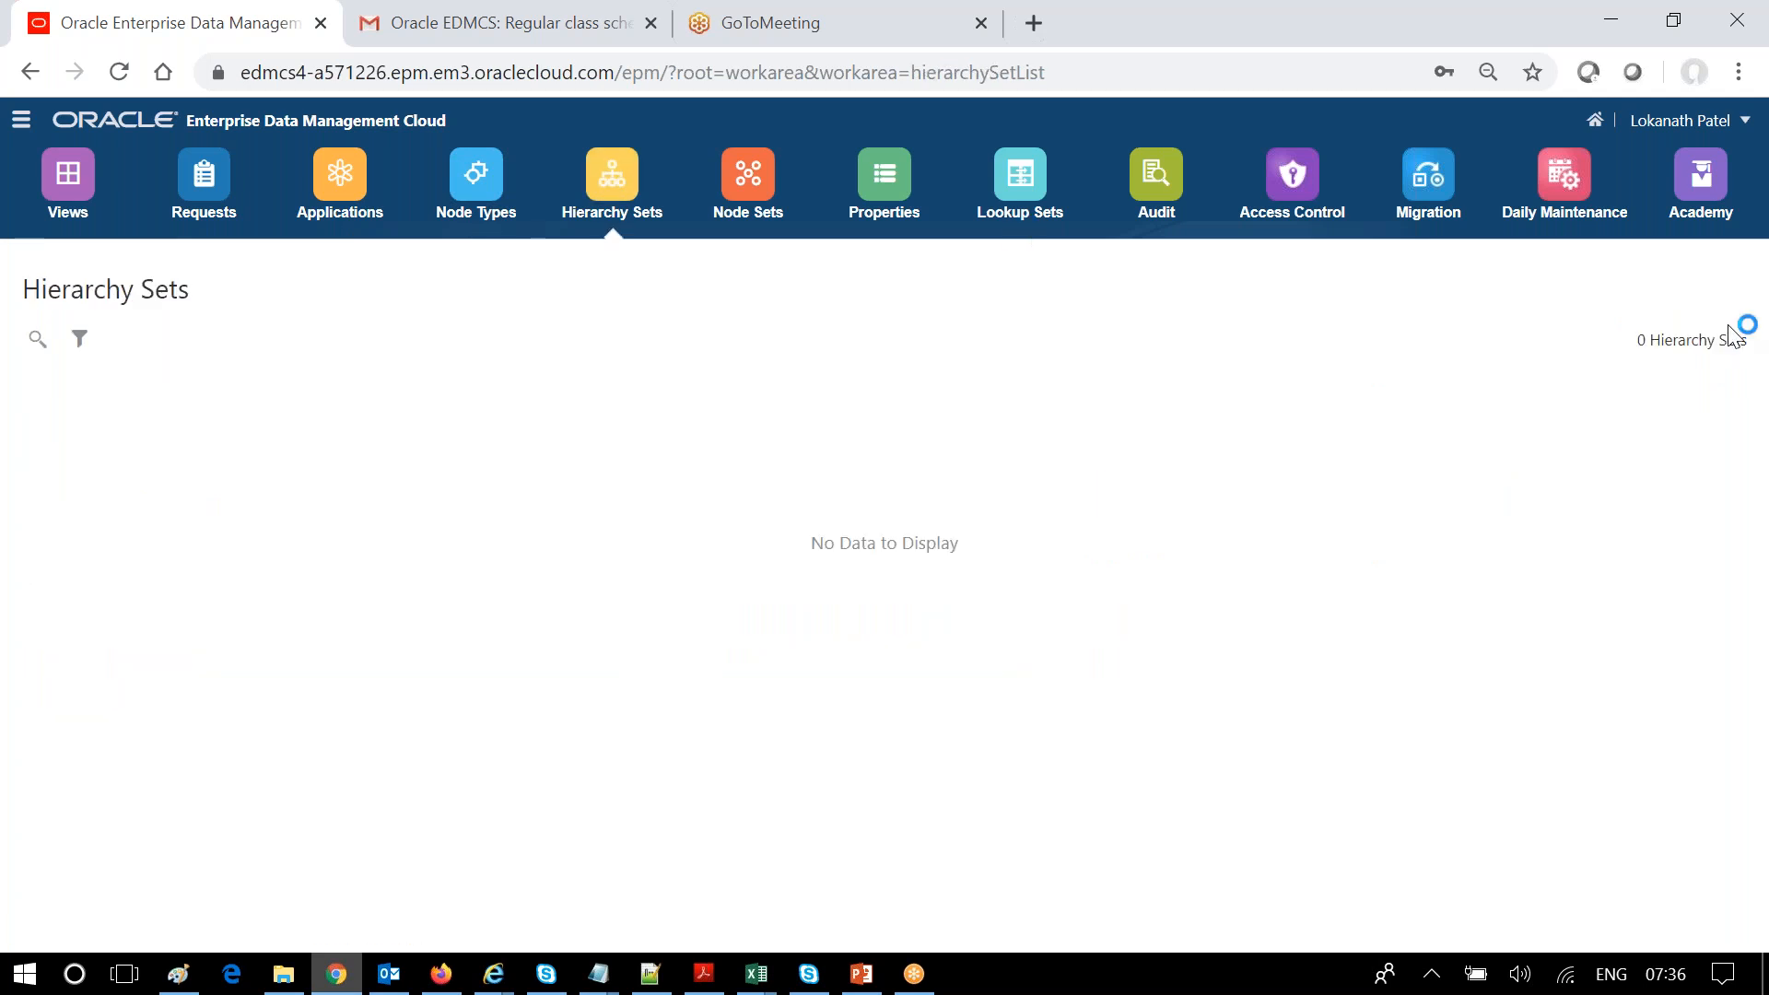
click(764, 177)
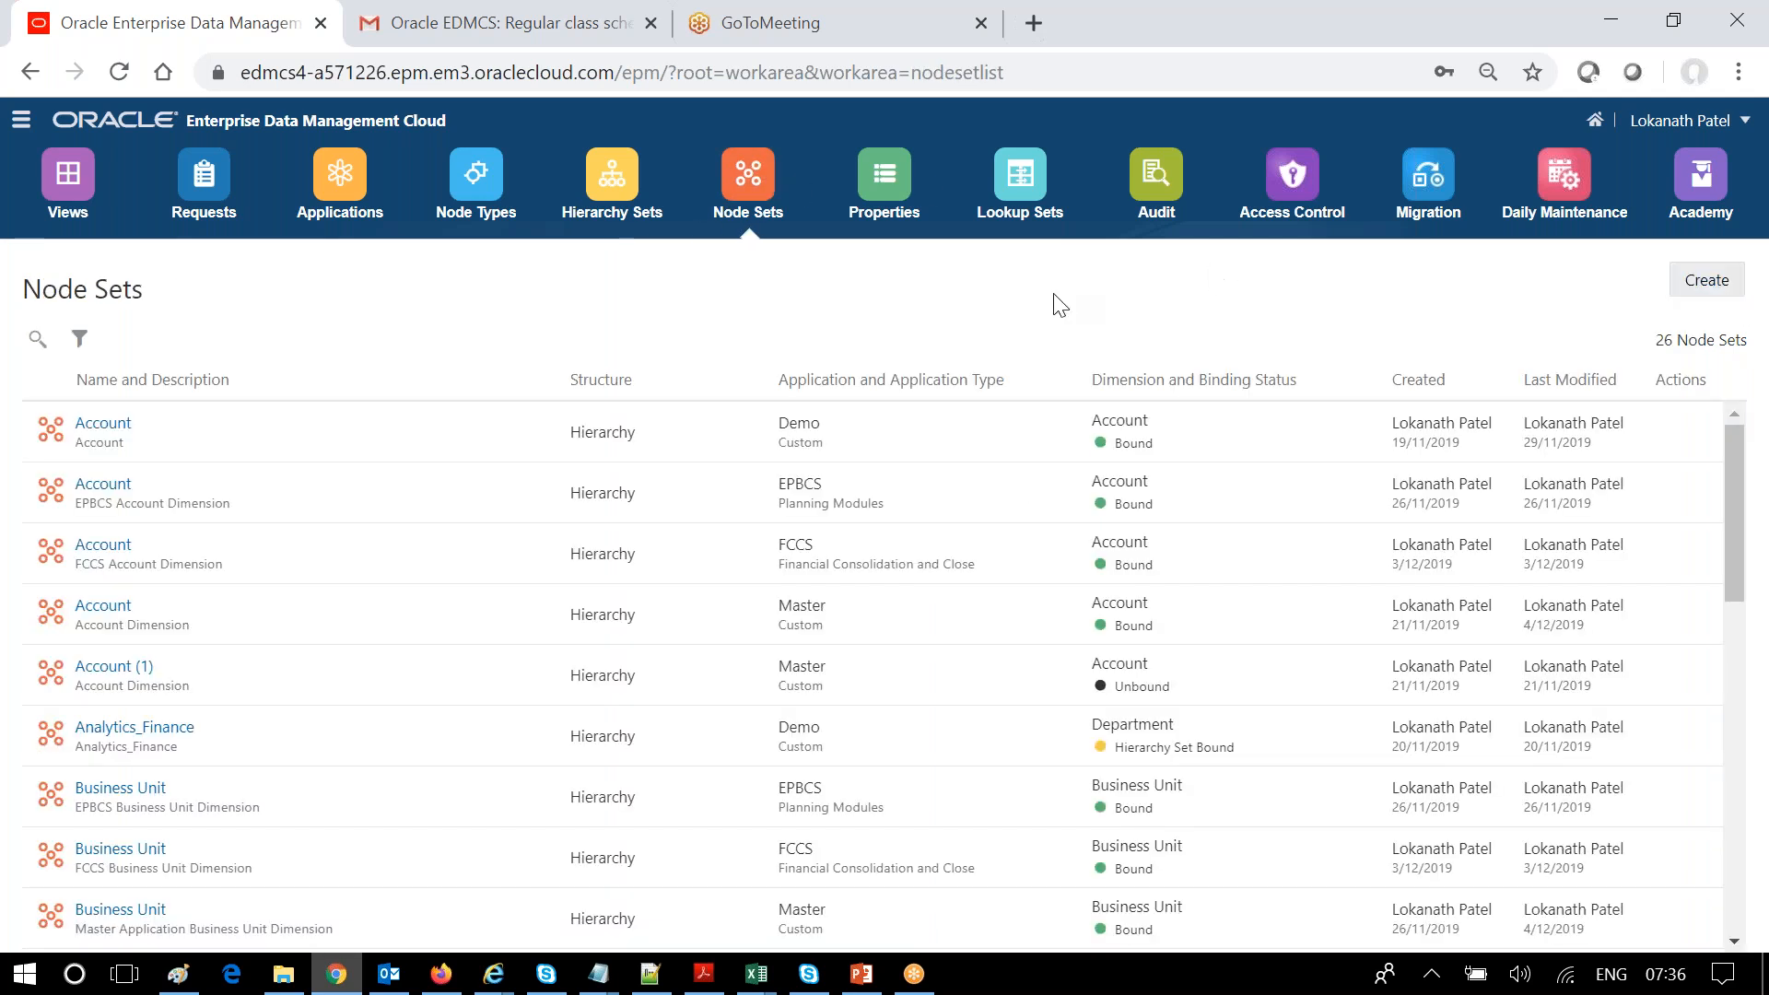
- Examine the Properties list, including its Core, Custom, FCCS, FCGL and PLN properties with their data types and levels
click(889, 171)
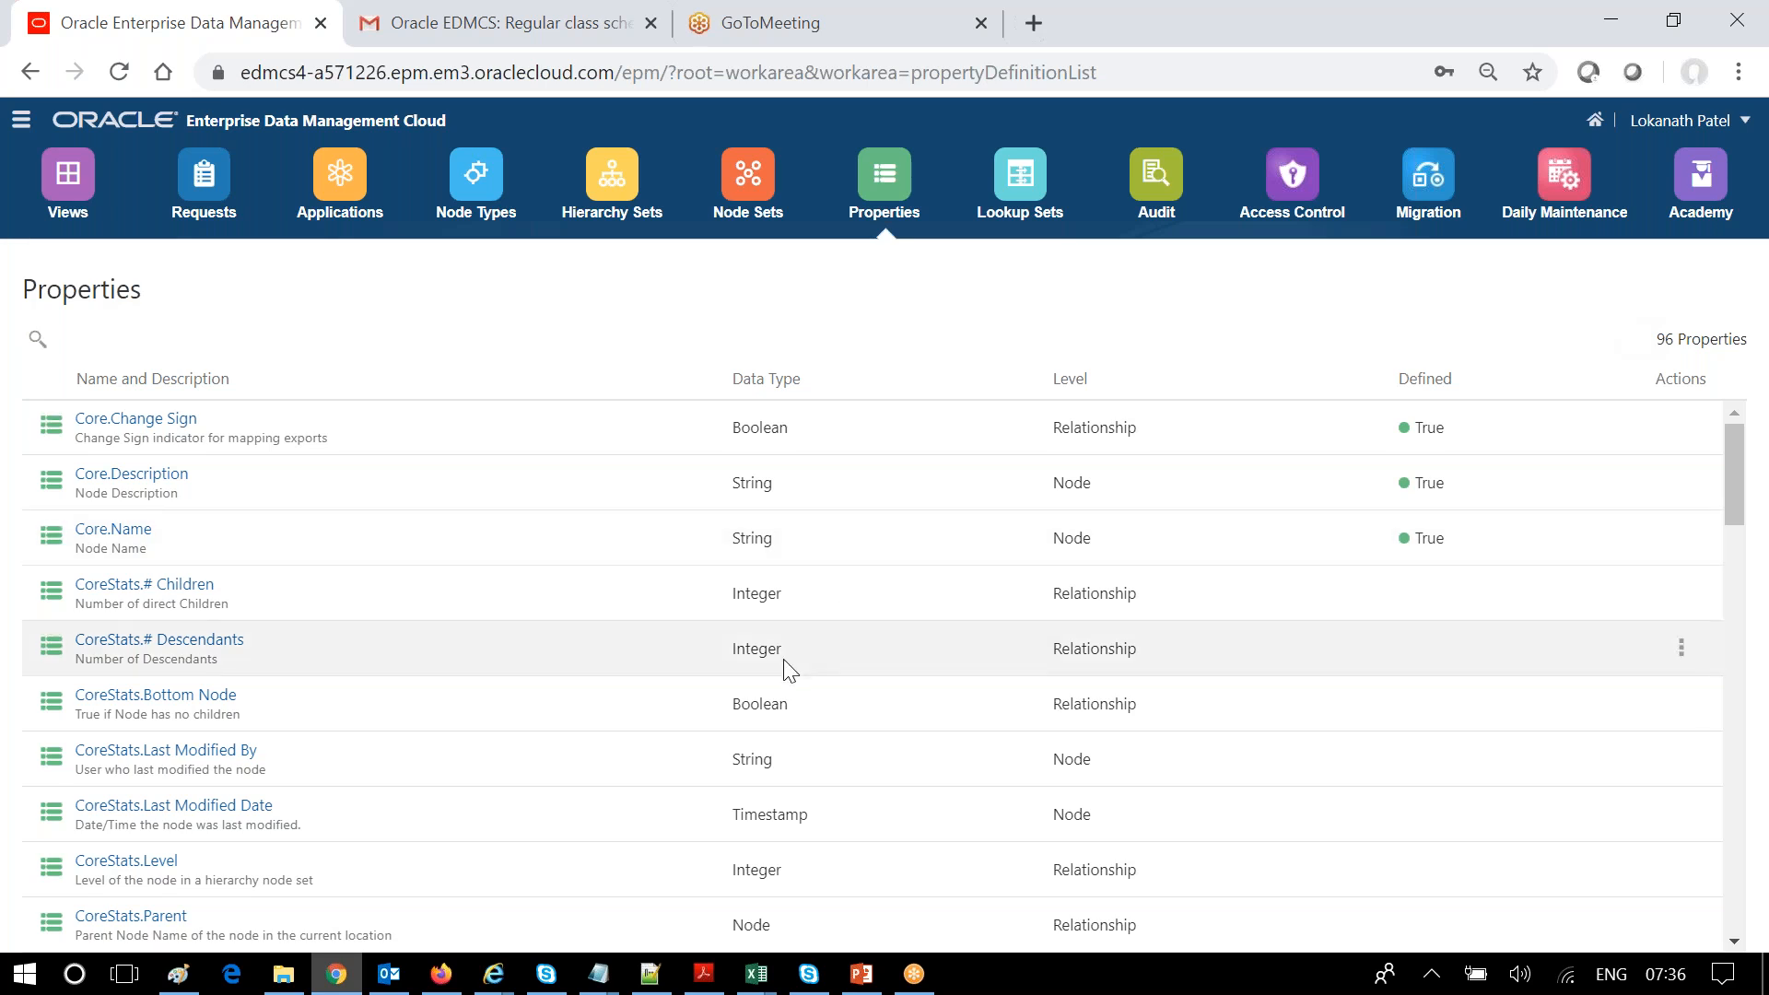
scroll(790, 663, down, 10)
scroll(783, 660, up, 10)
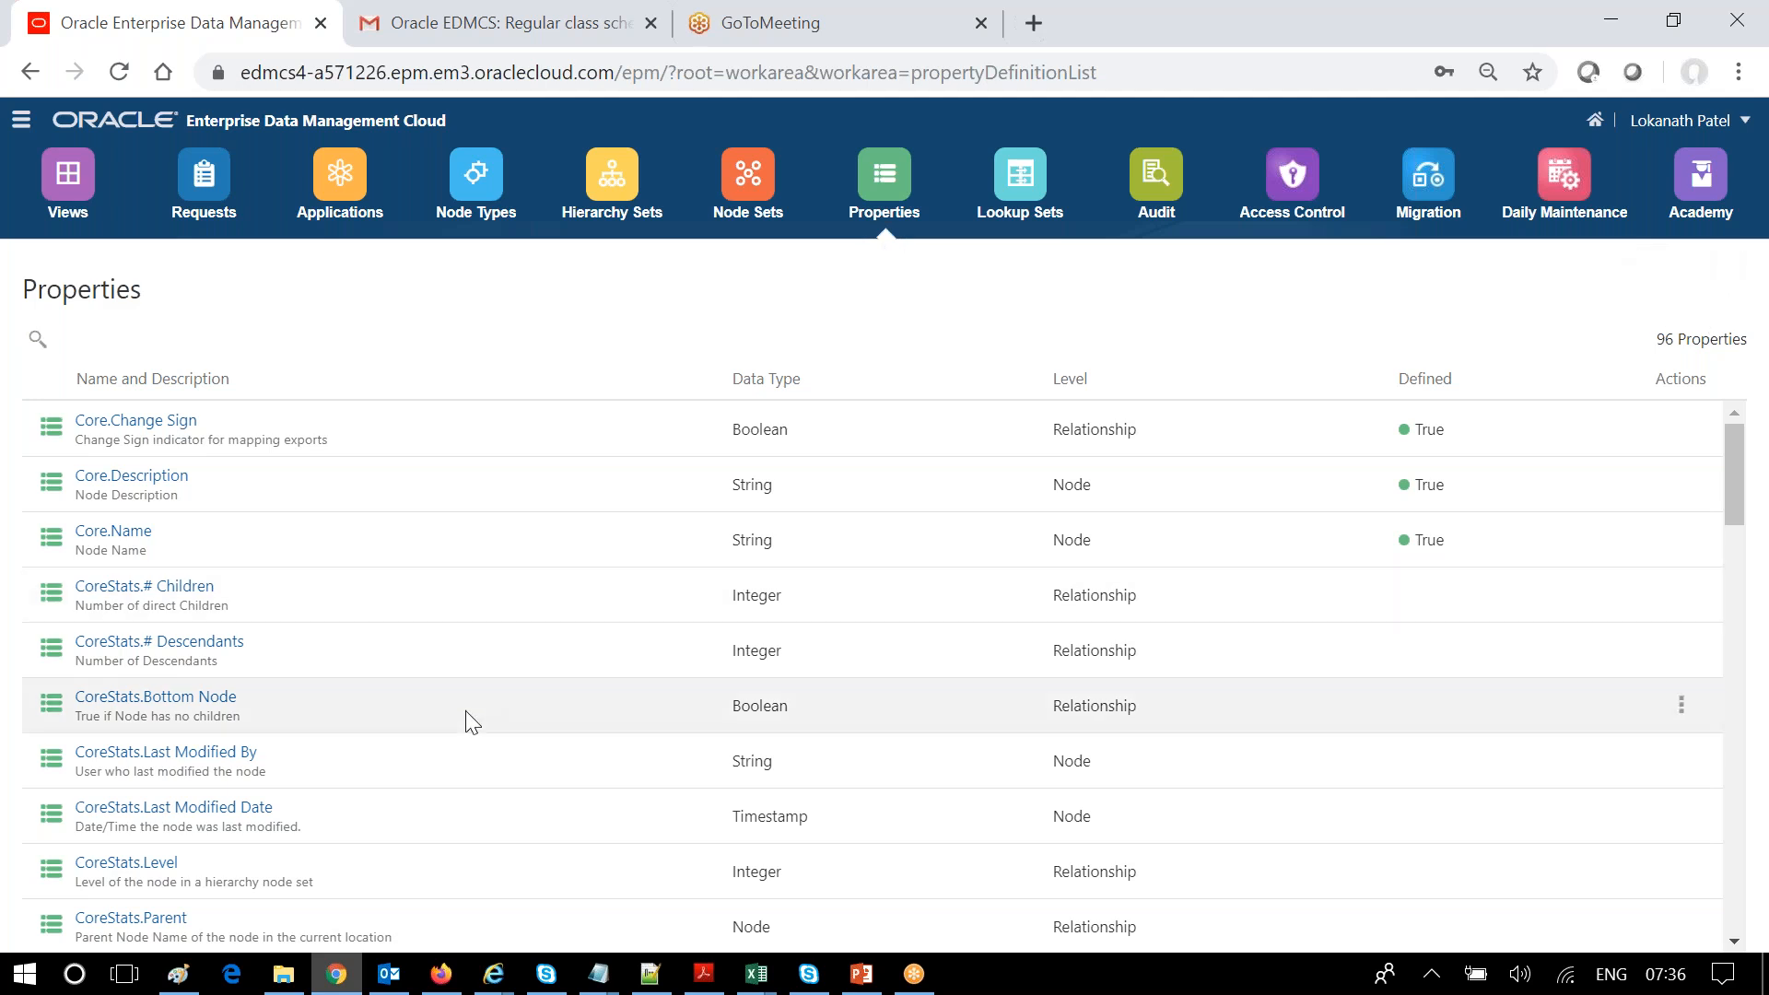
scroll(466, 711, down, 9)
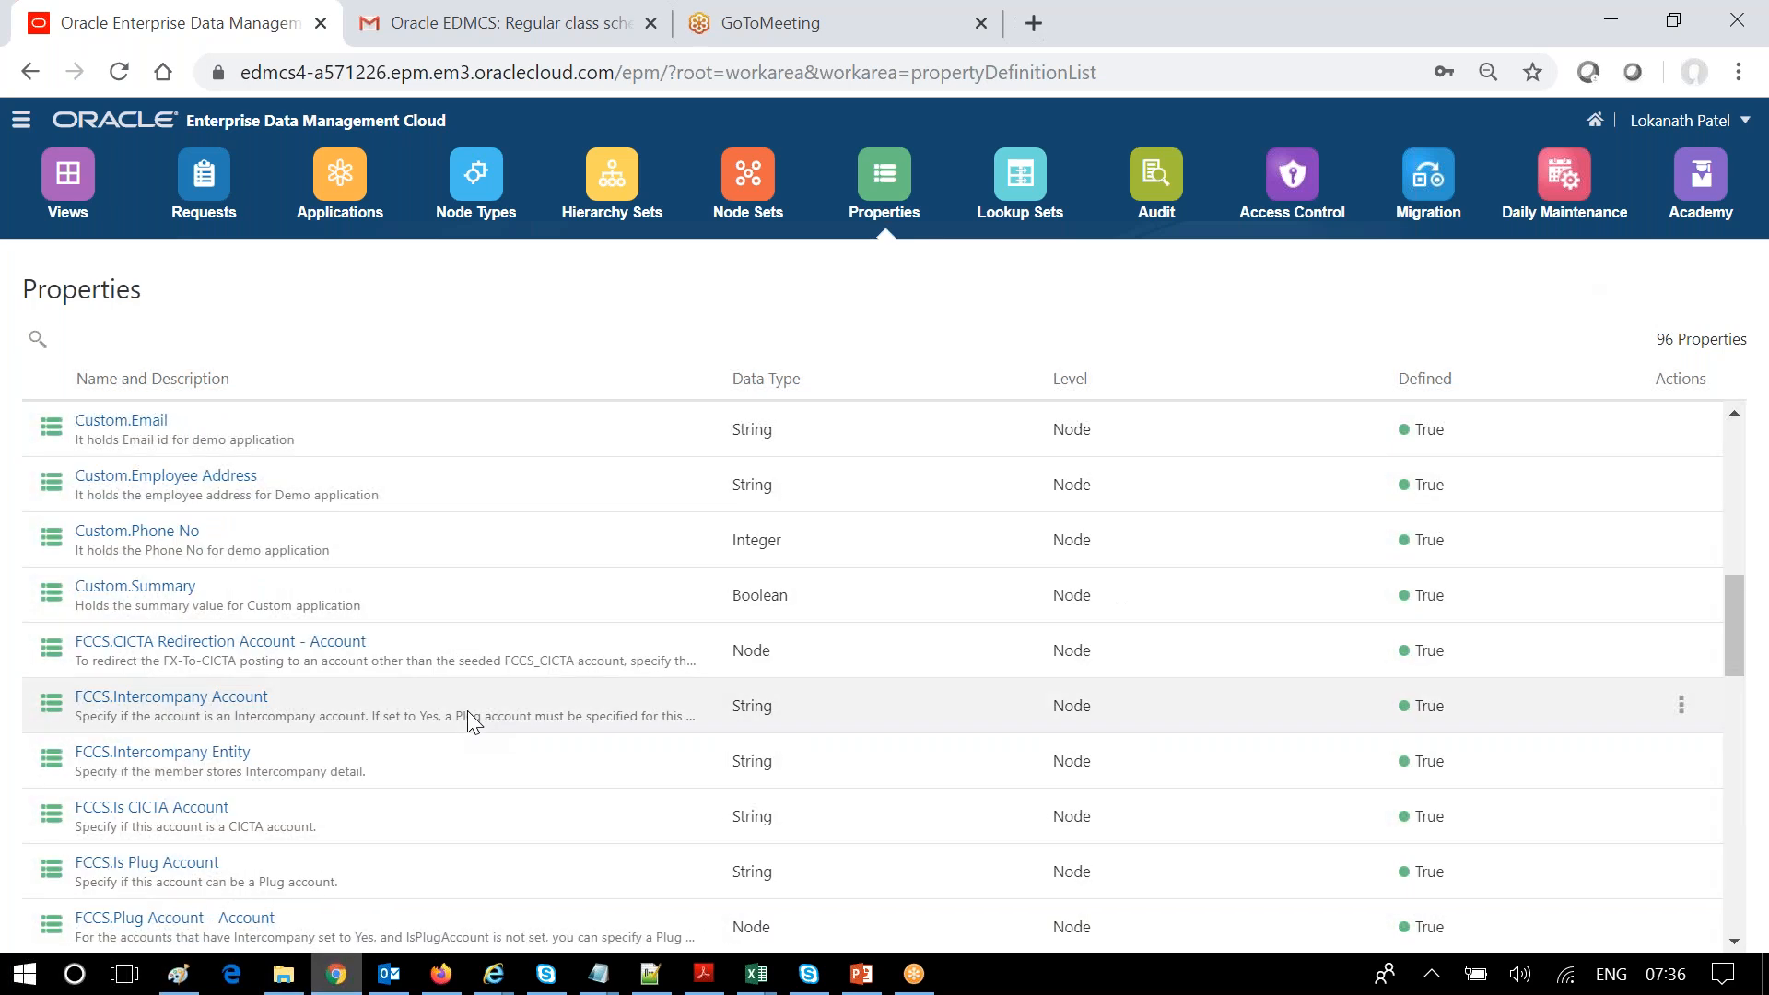
scroll(467, 710, down, 15)
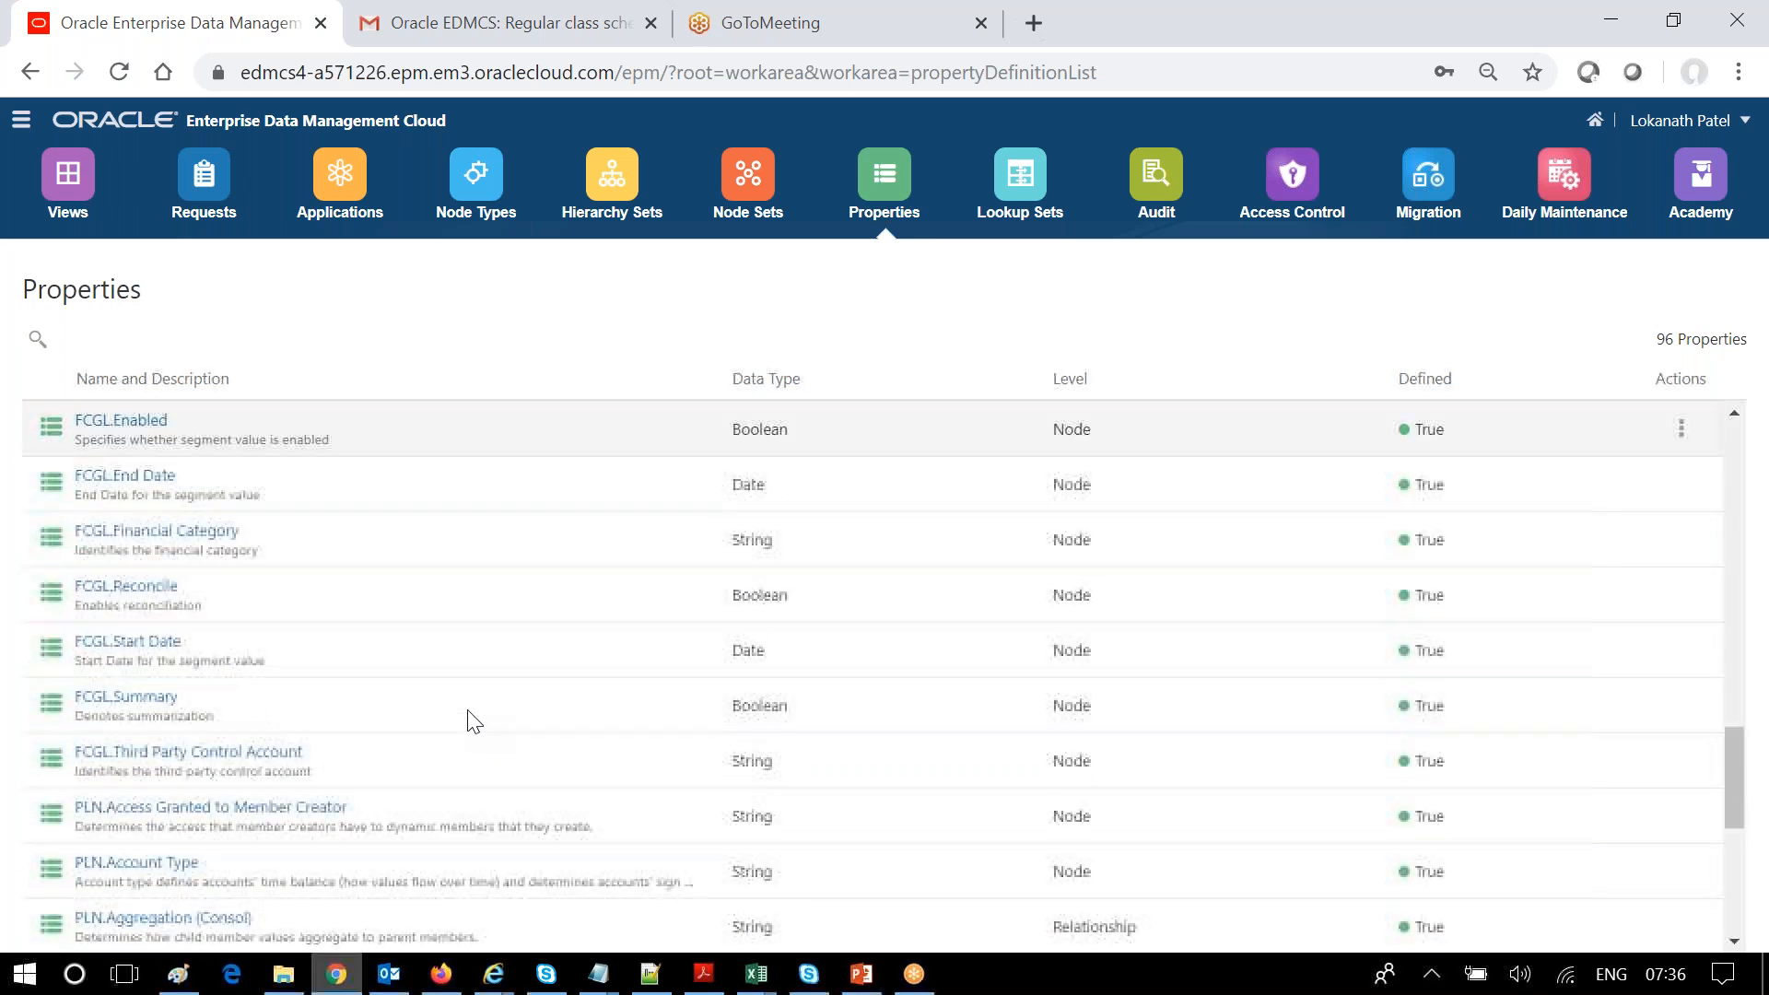
scroll(472, 719, down, 7)
scroll(472, 715, up, 10)
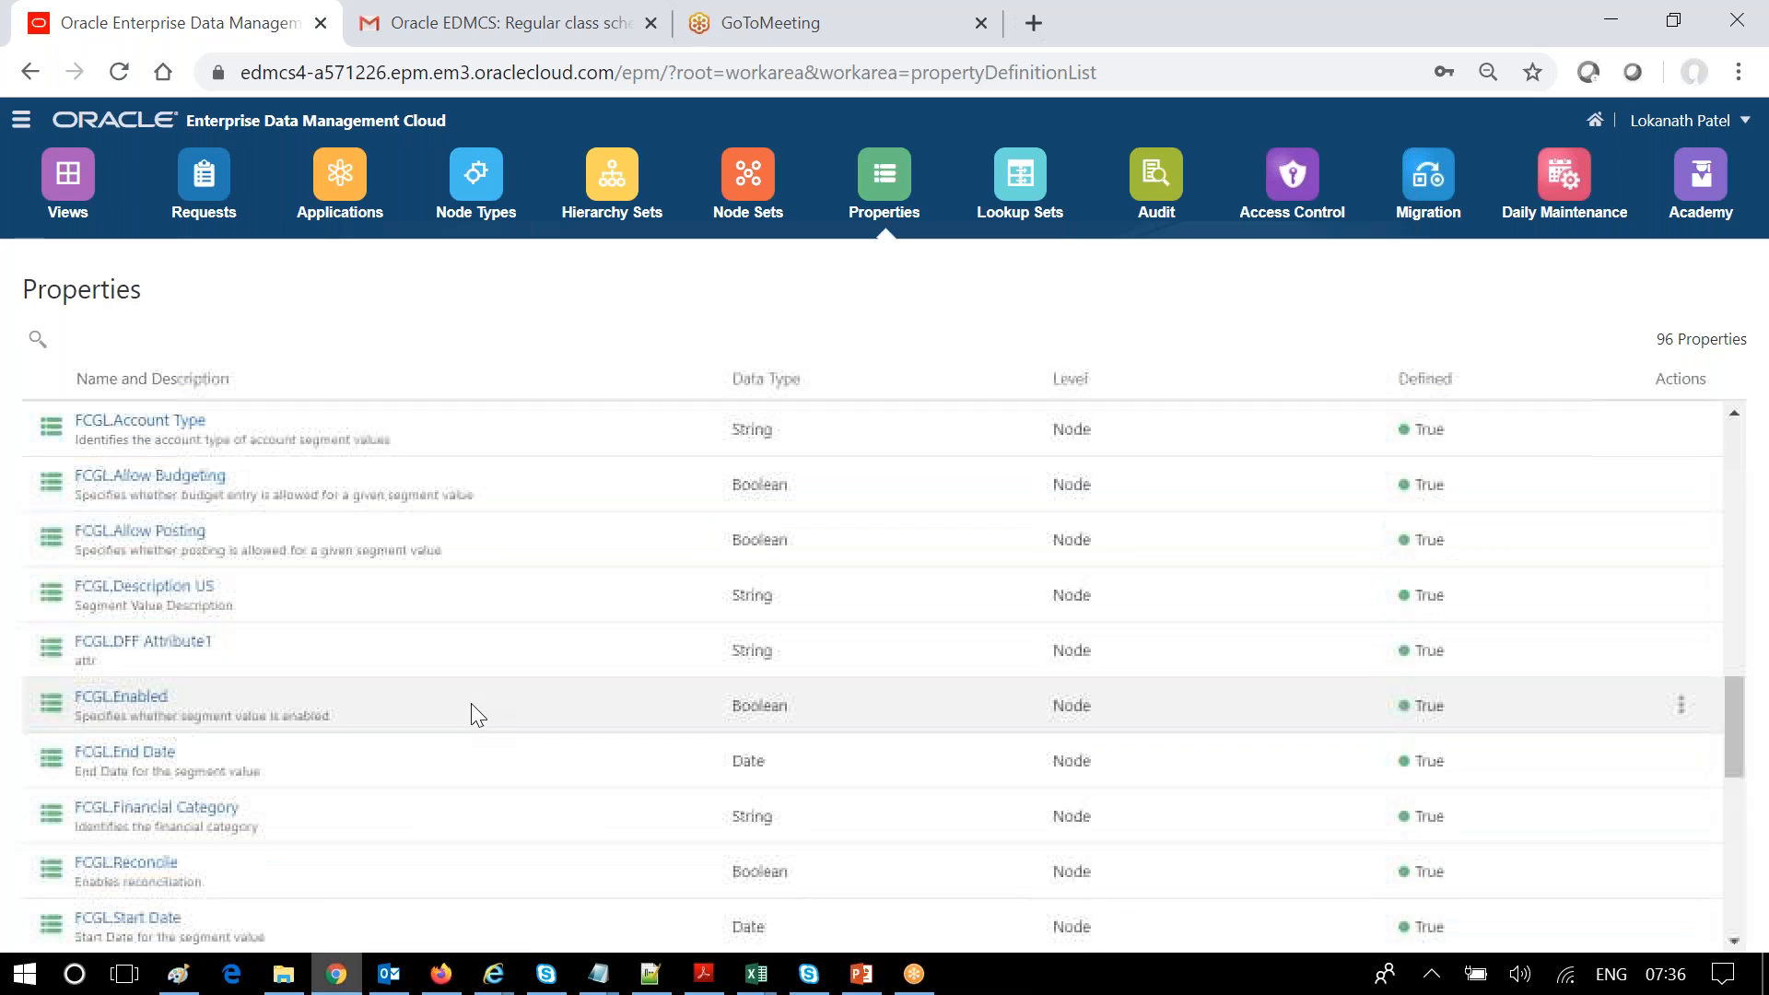
scroll(470, 700, down, 8)
scroll(469, 695, down, 1)
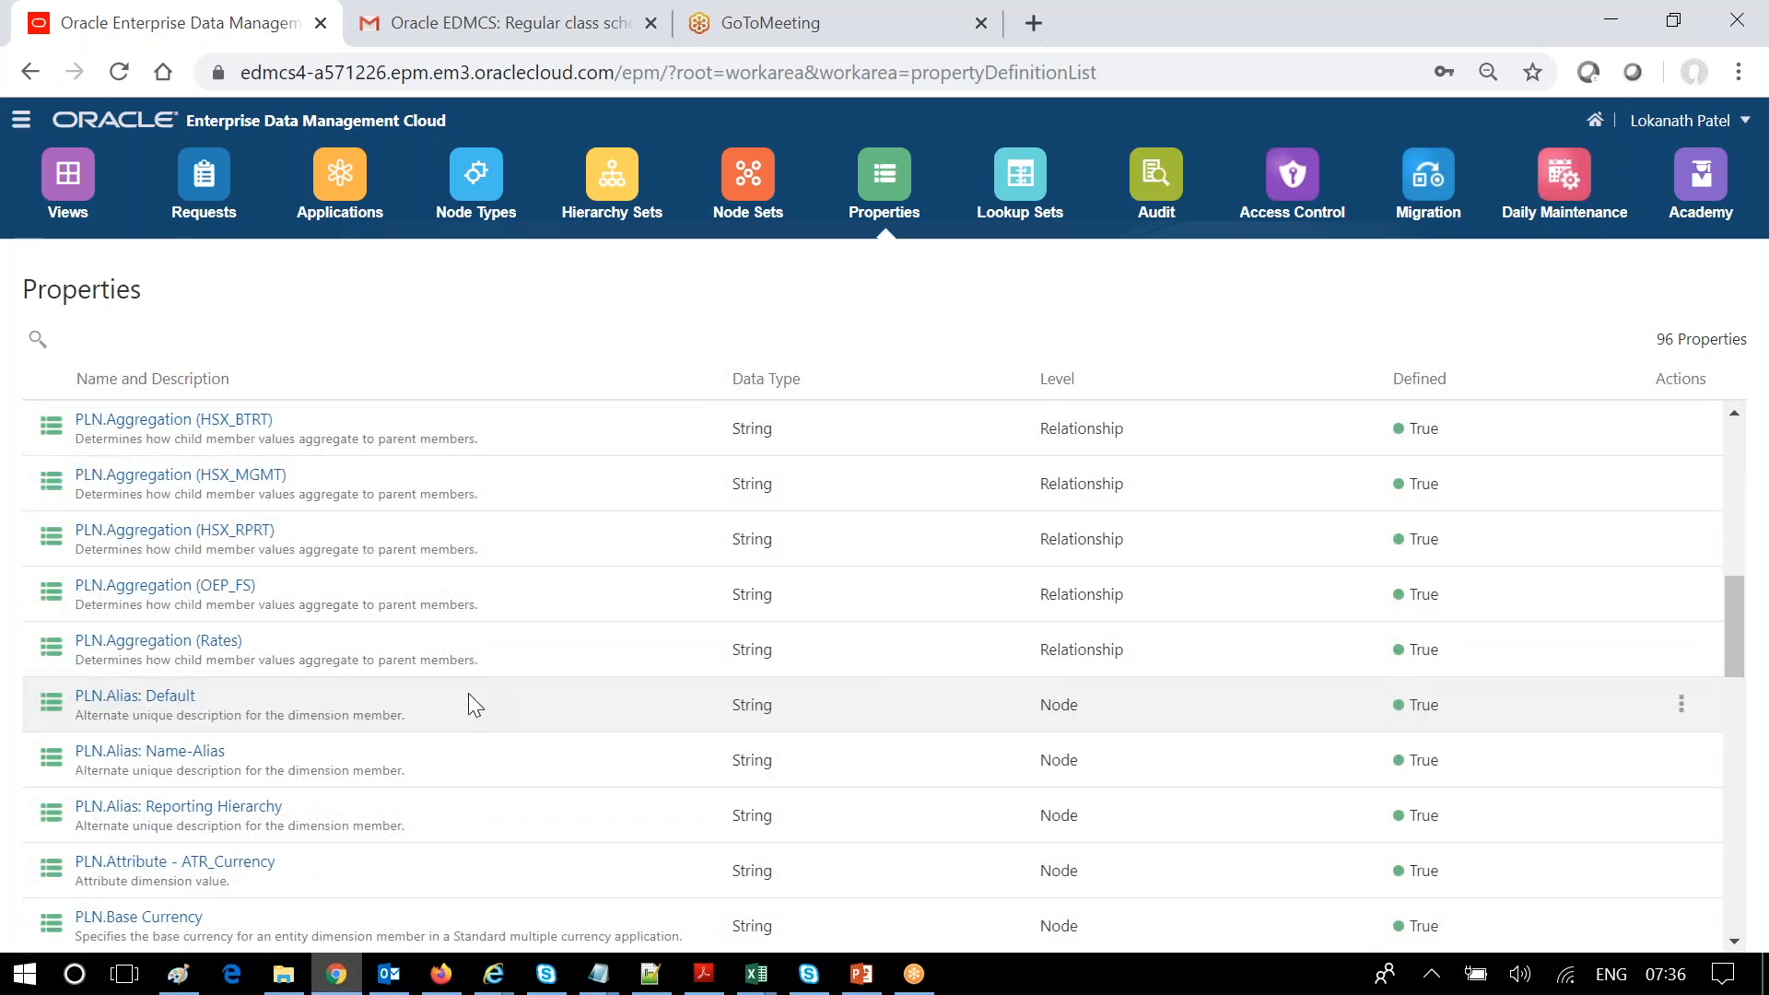
scroll(469, 695, up, 9)
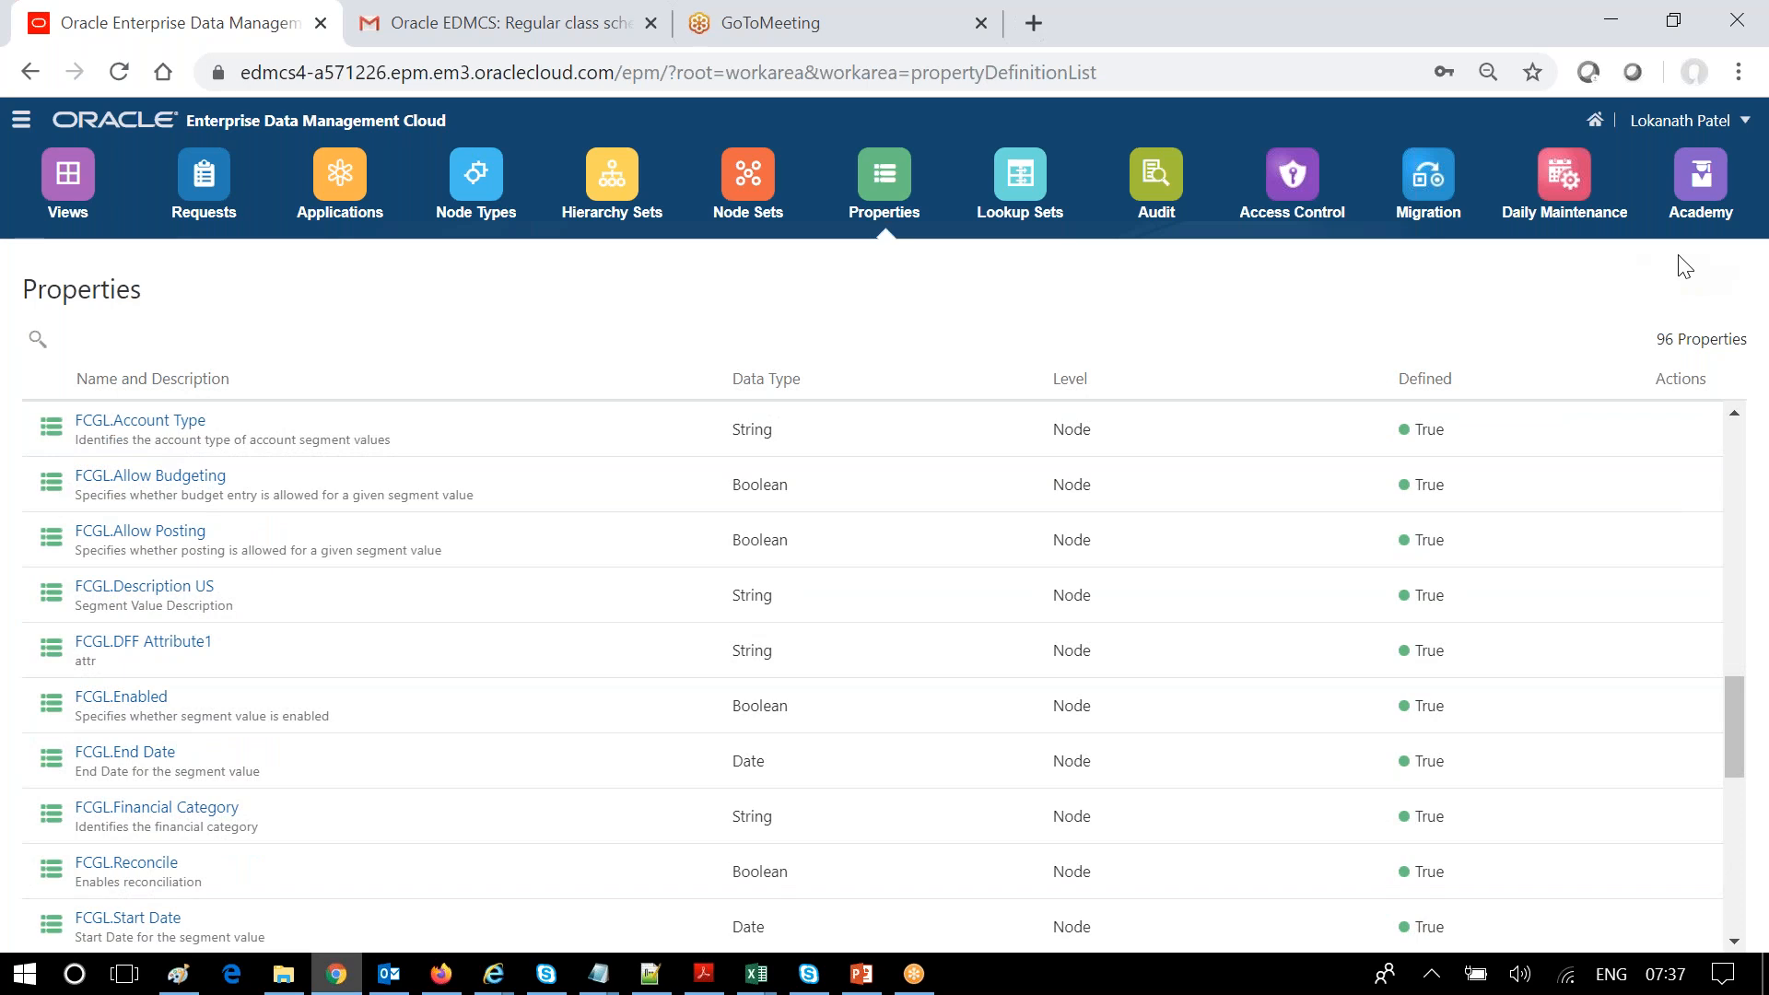
- Open the Master application's registration for modification
click(341, 190)
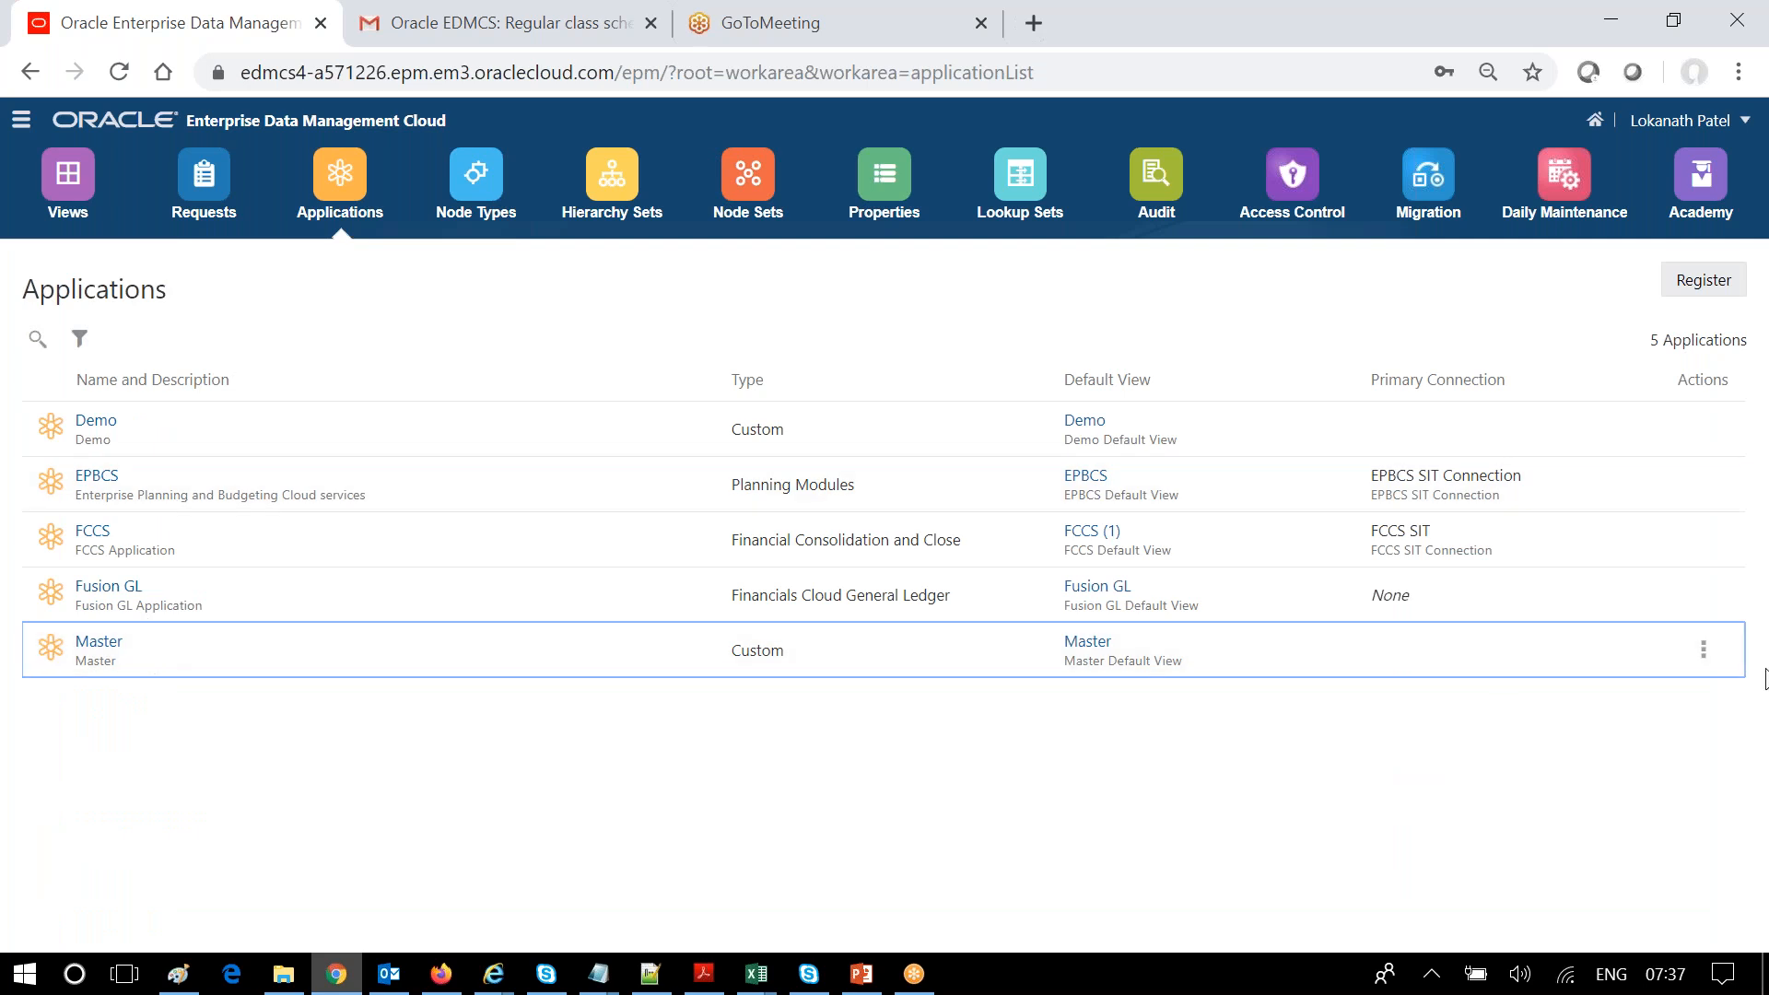
click(1703, 651)
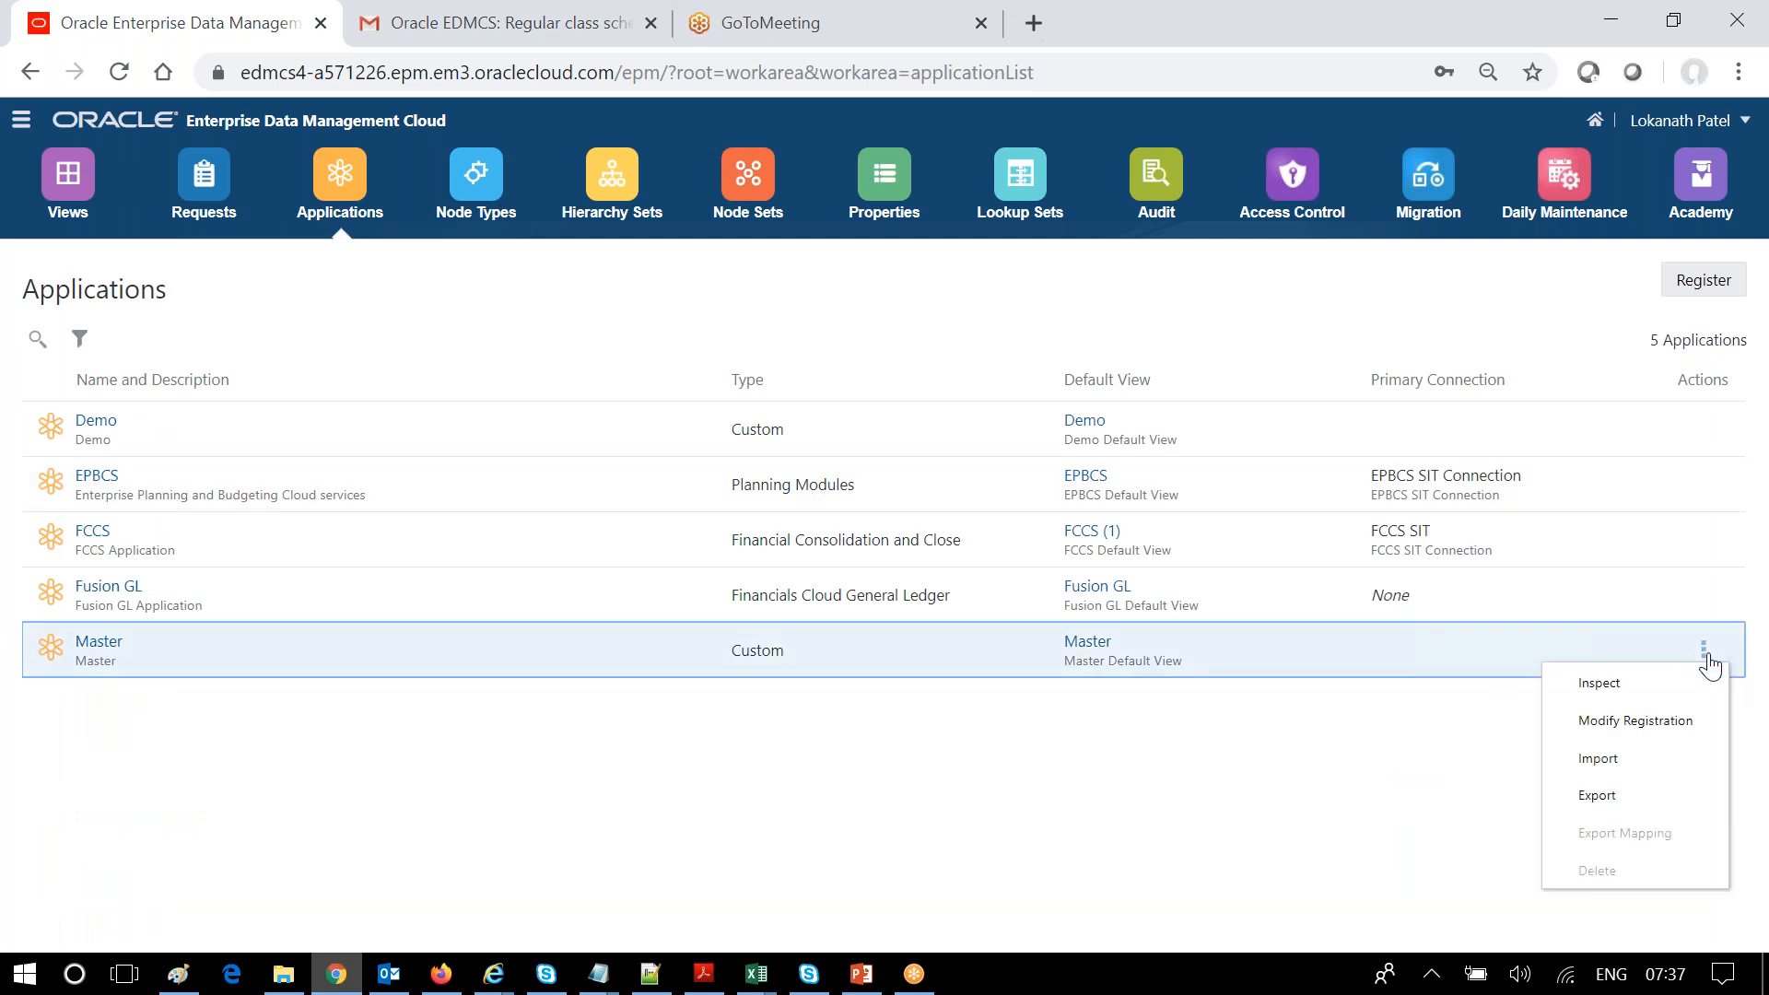
click(1647, 726)
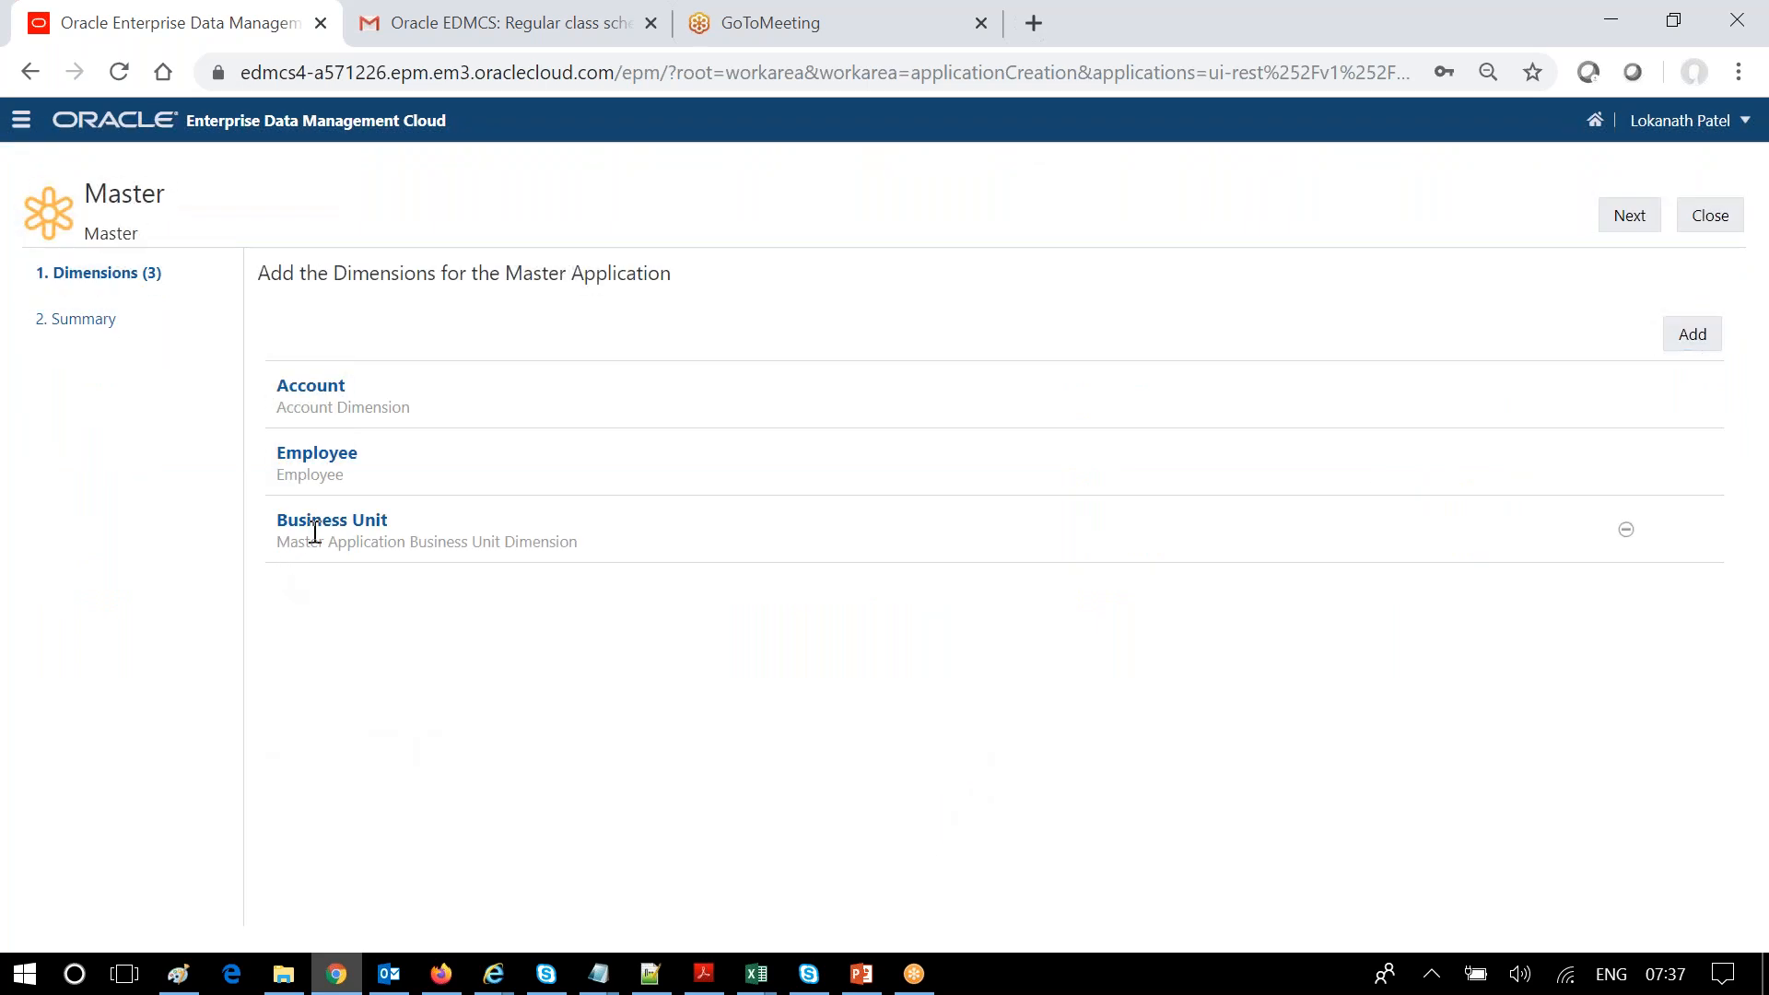
- Go through the Account dimension to the properties of its Account (Master) node type and start creating a new property
click(327, 395)
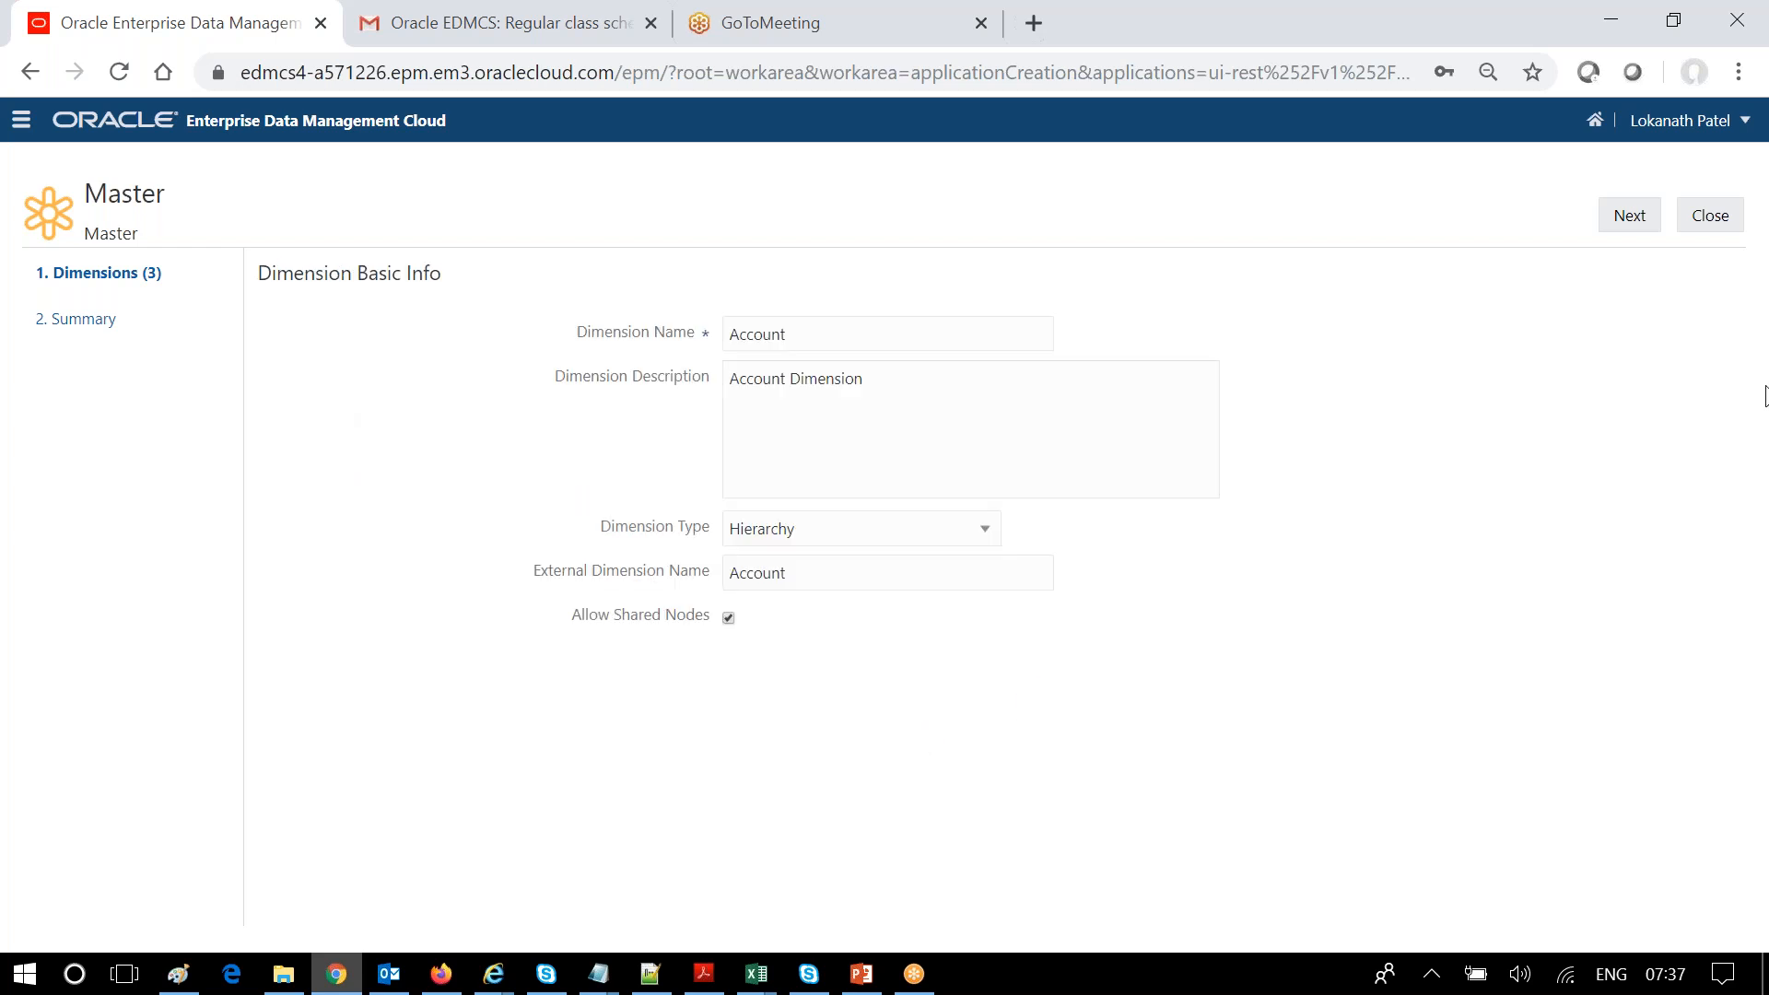
click(1634, 224)
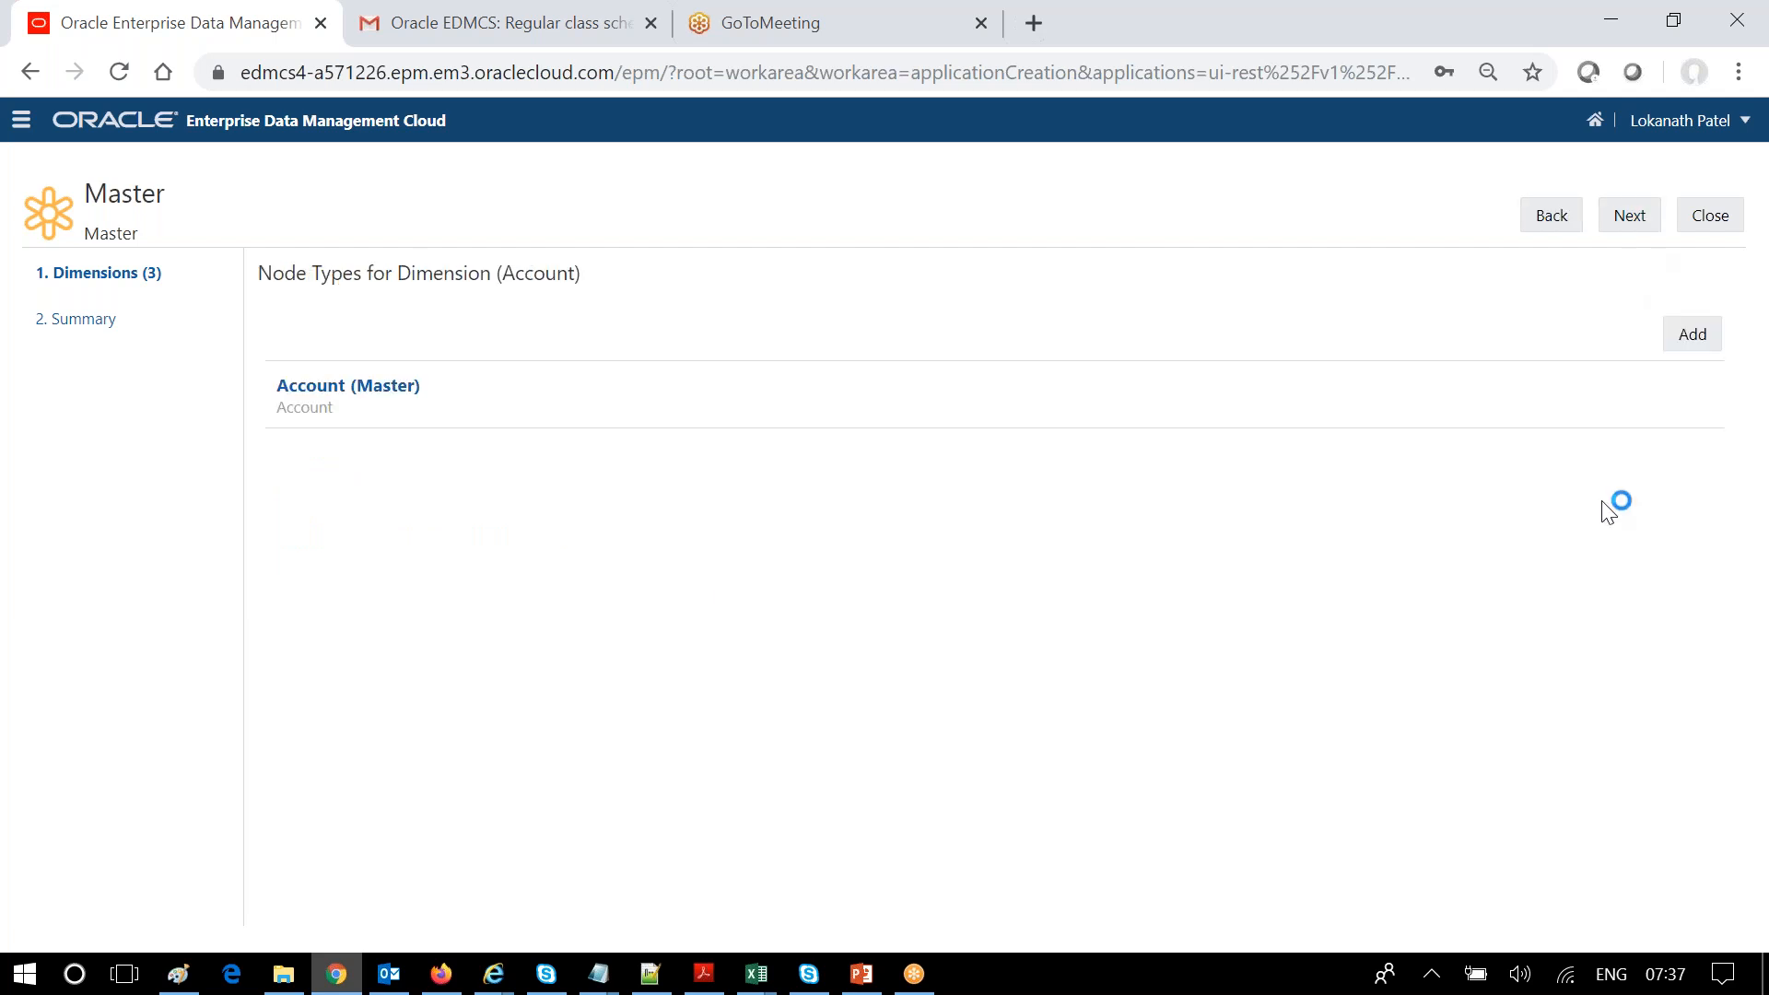
click(351, 394)
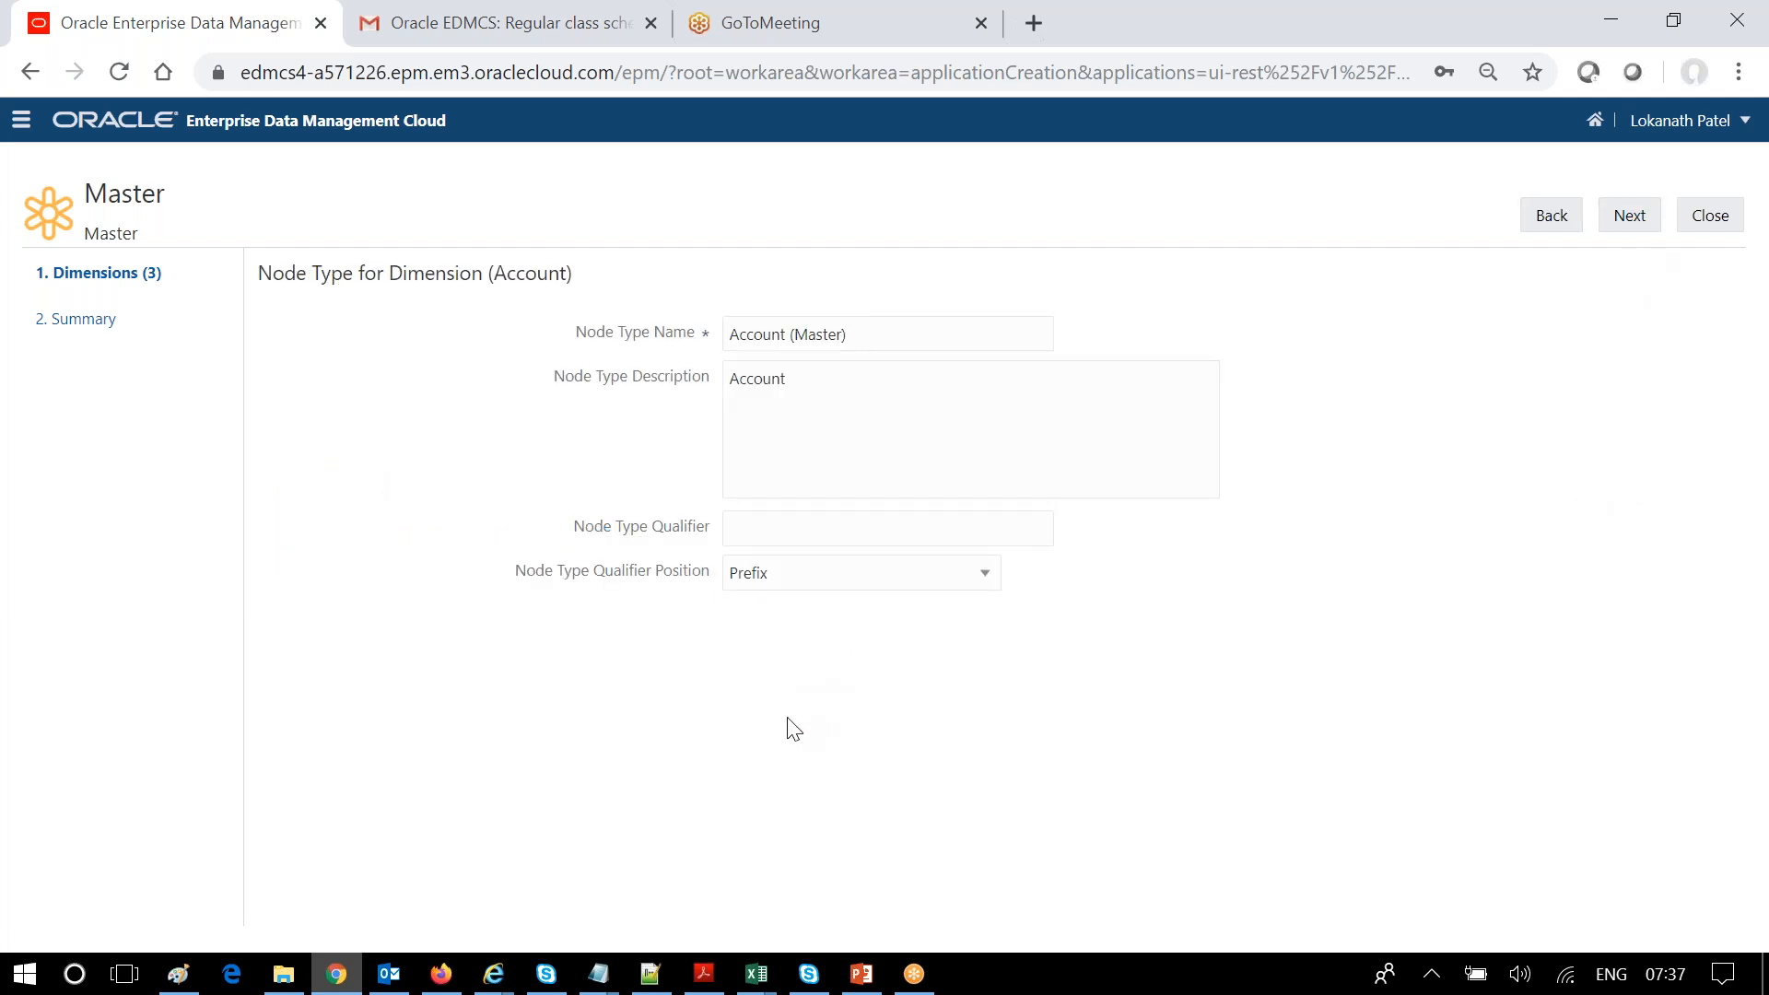
click(1627, 217)
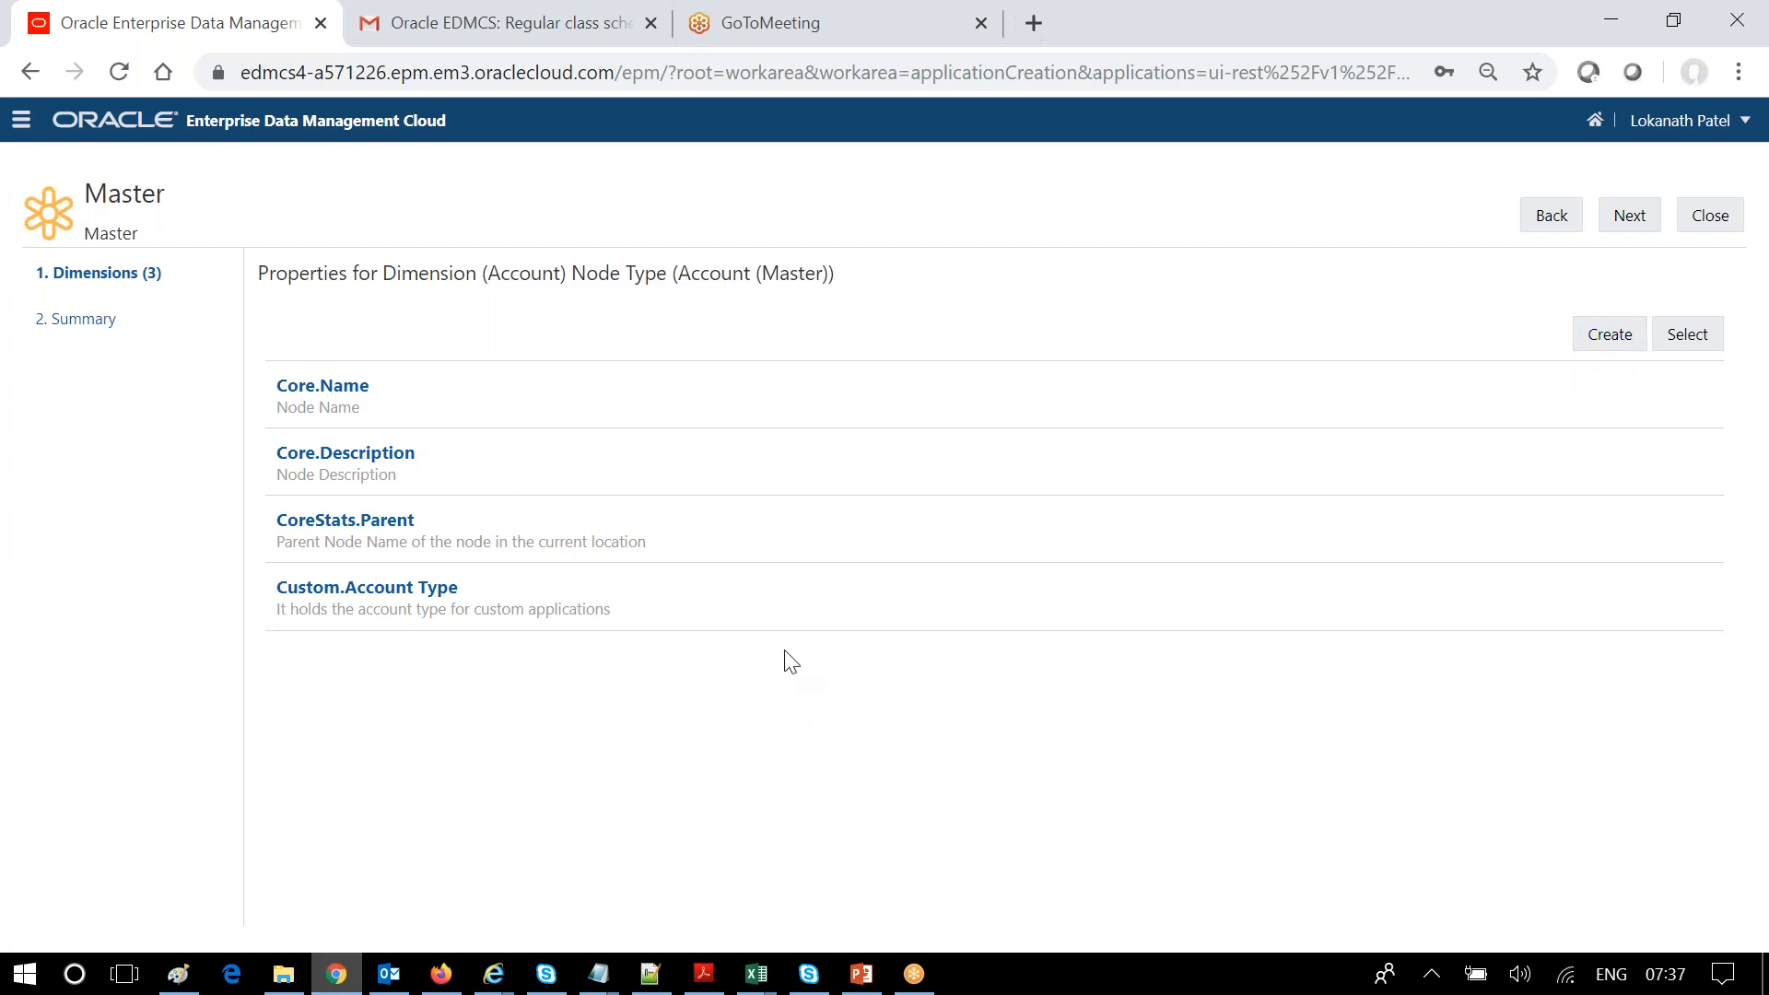
click(1612, 336)
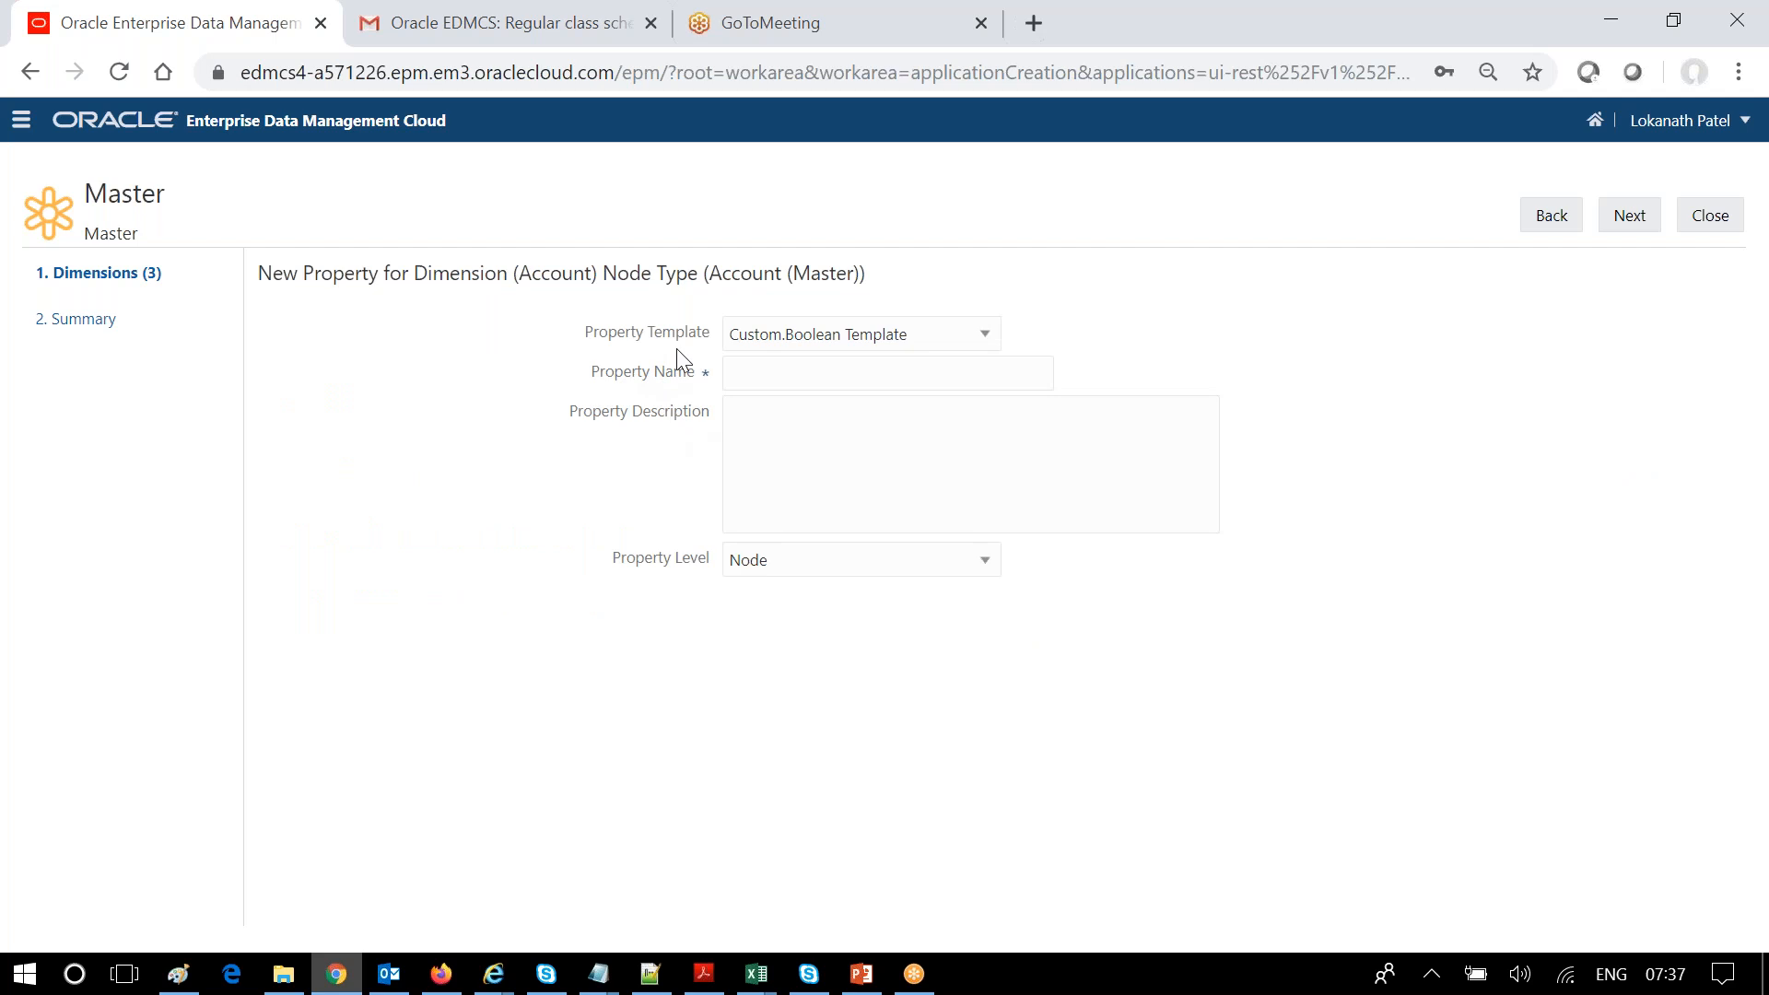
- Examine the property templates available for the new property
click(990, 341)
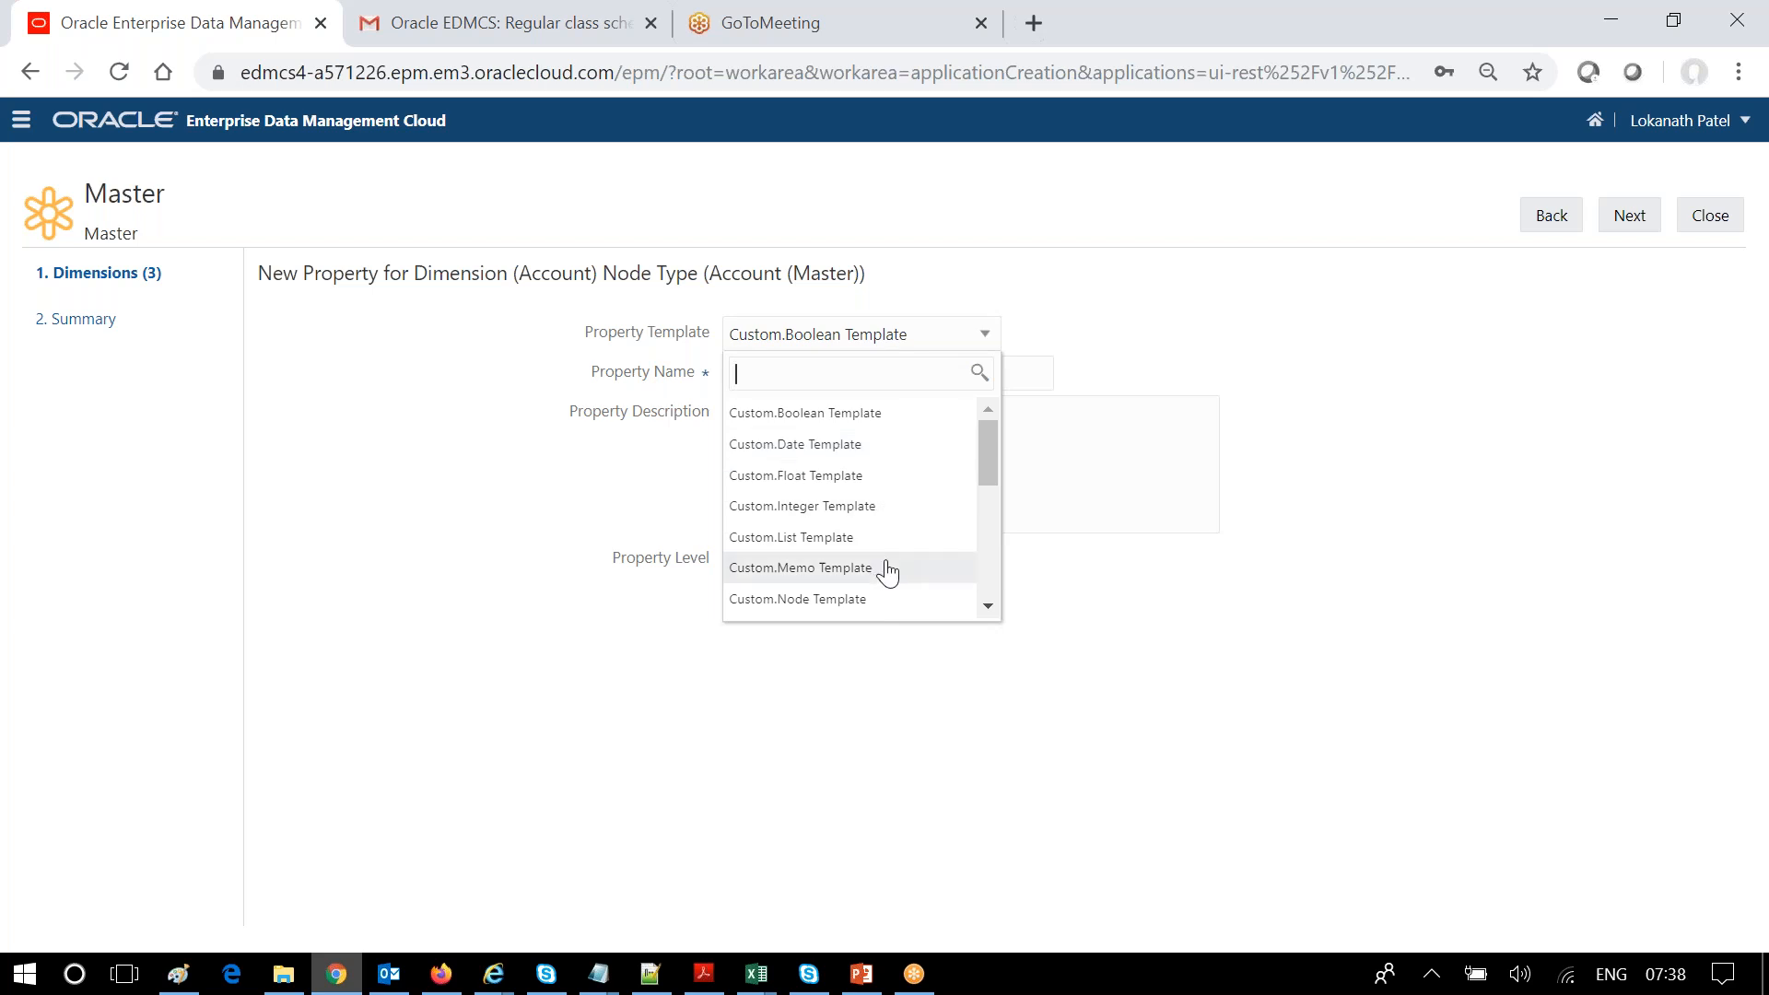
click(988, 606)
click(988, 606)
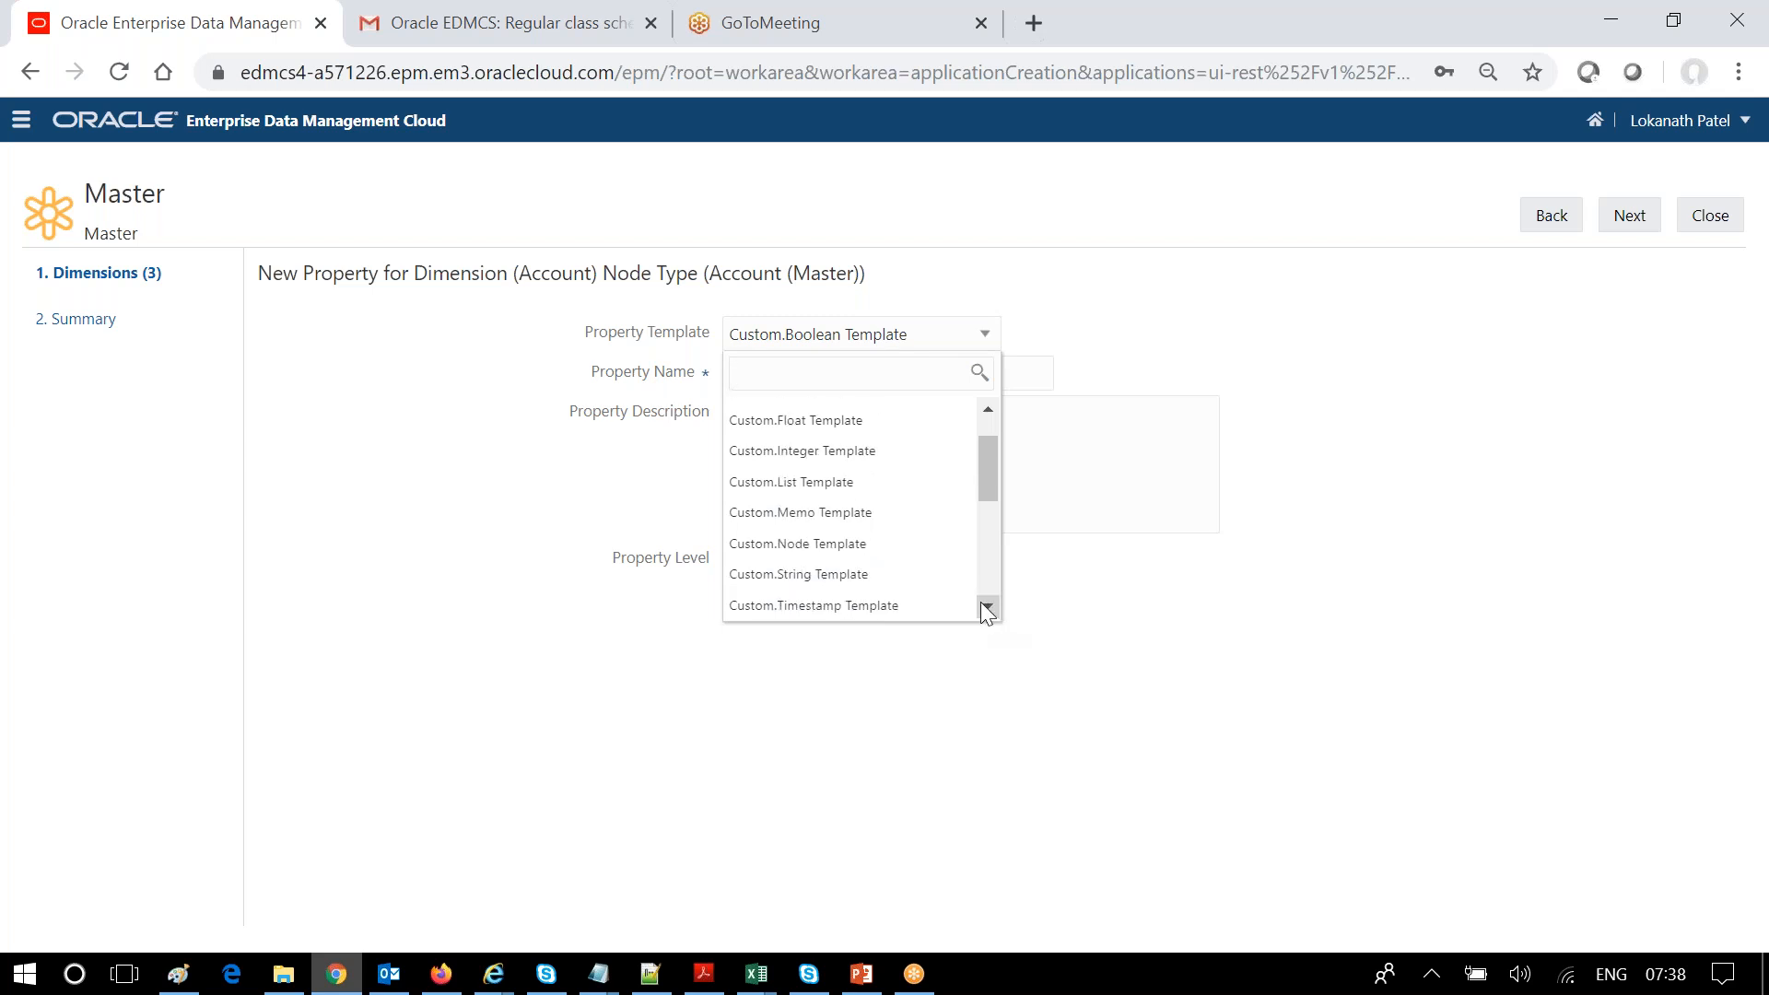
click(990, 608)
click(990, 608)
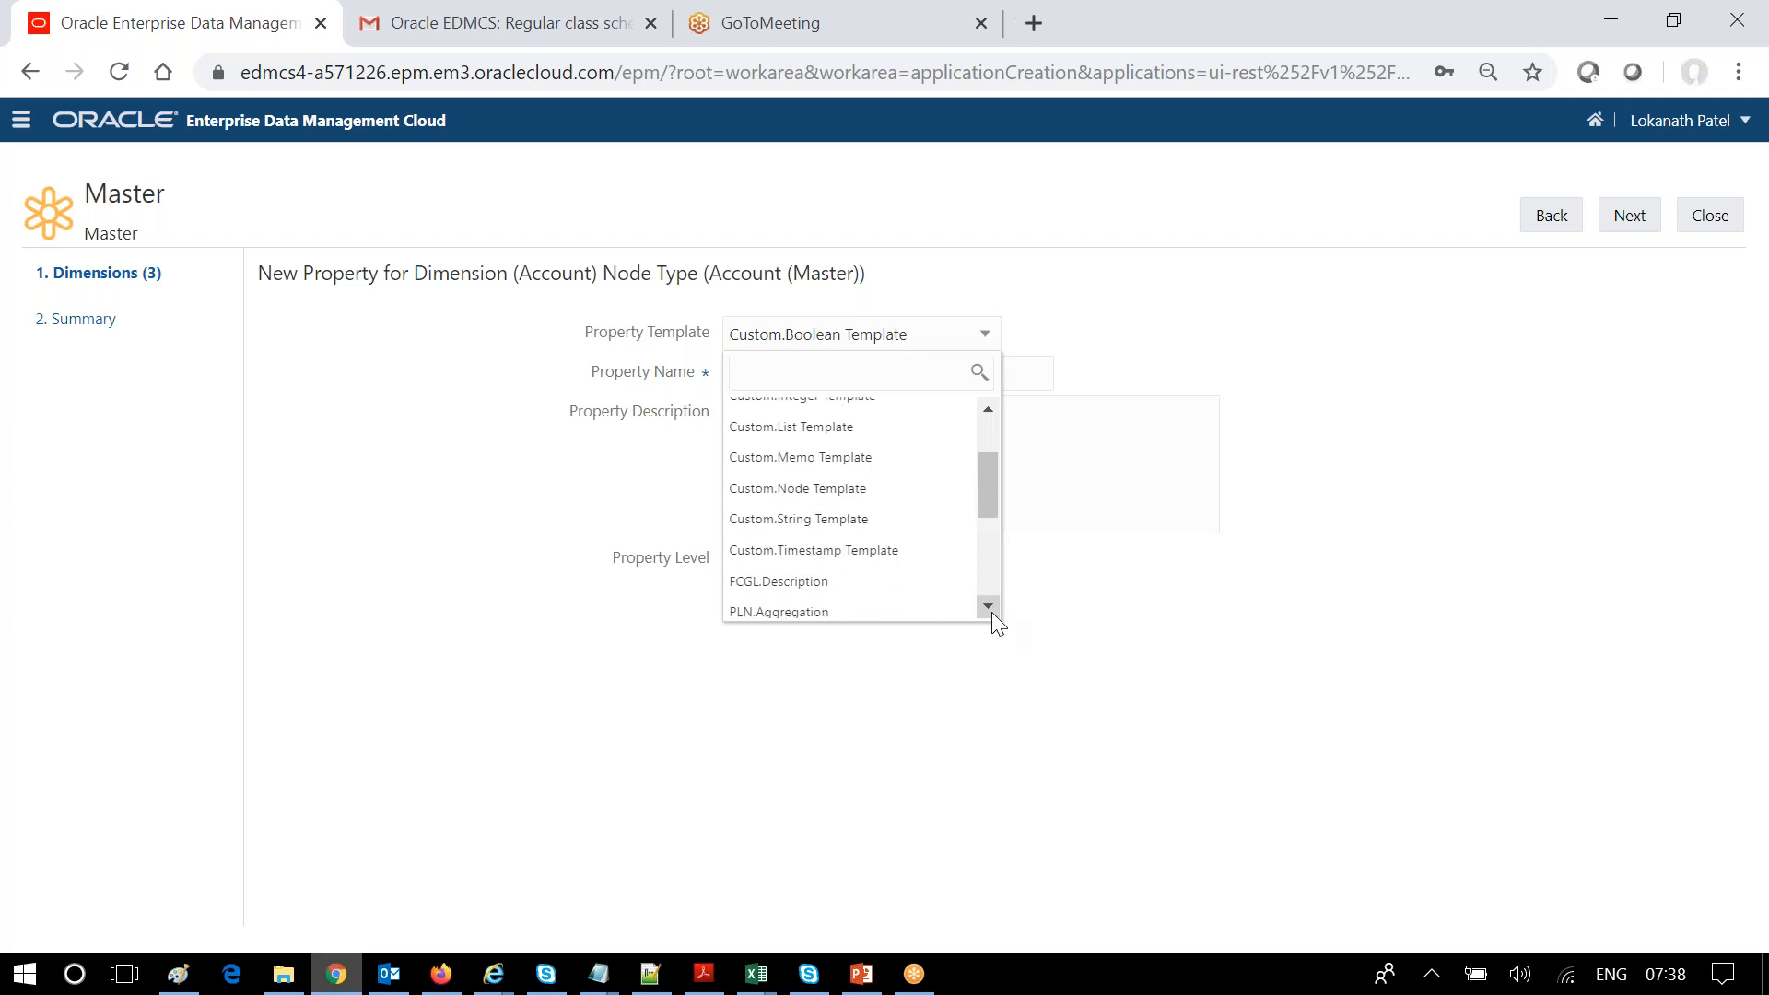
drag(991, 482, 991, 466)
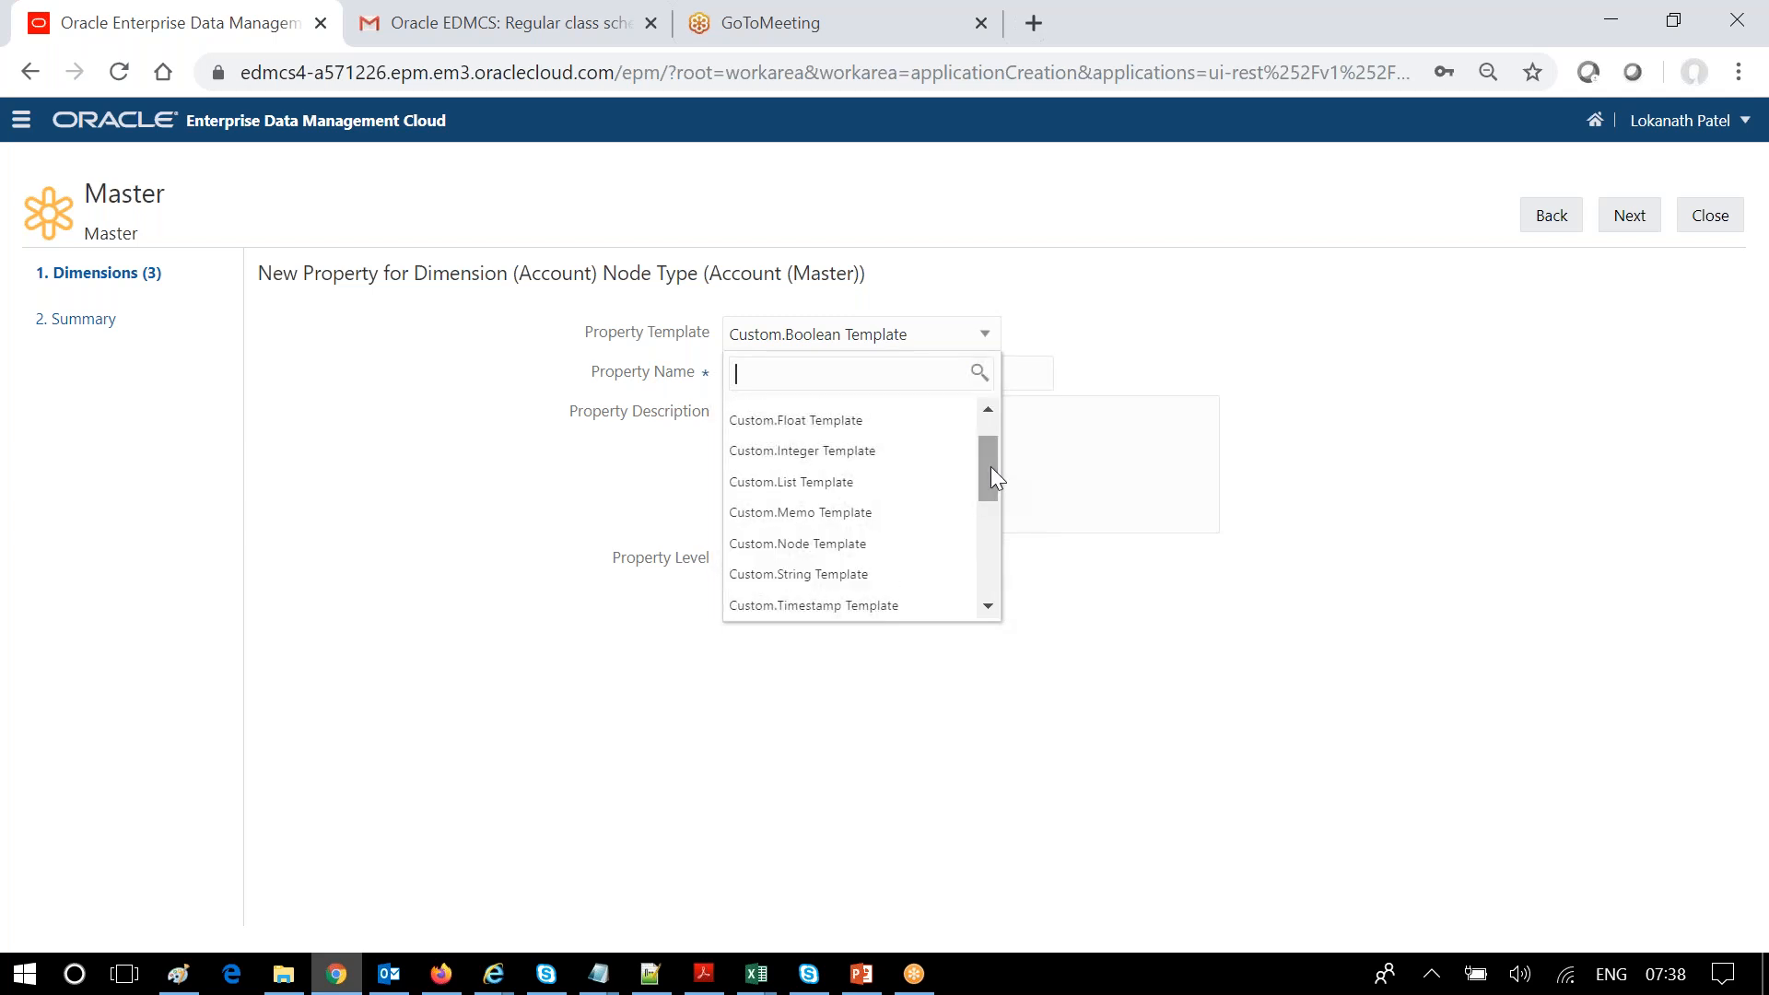
scroll(857, 433, up, 1)
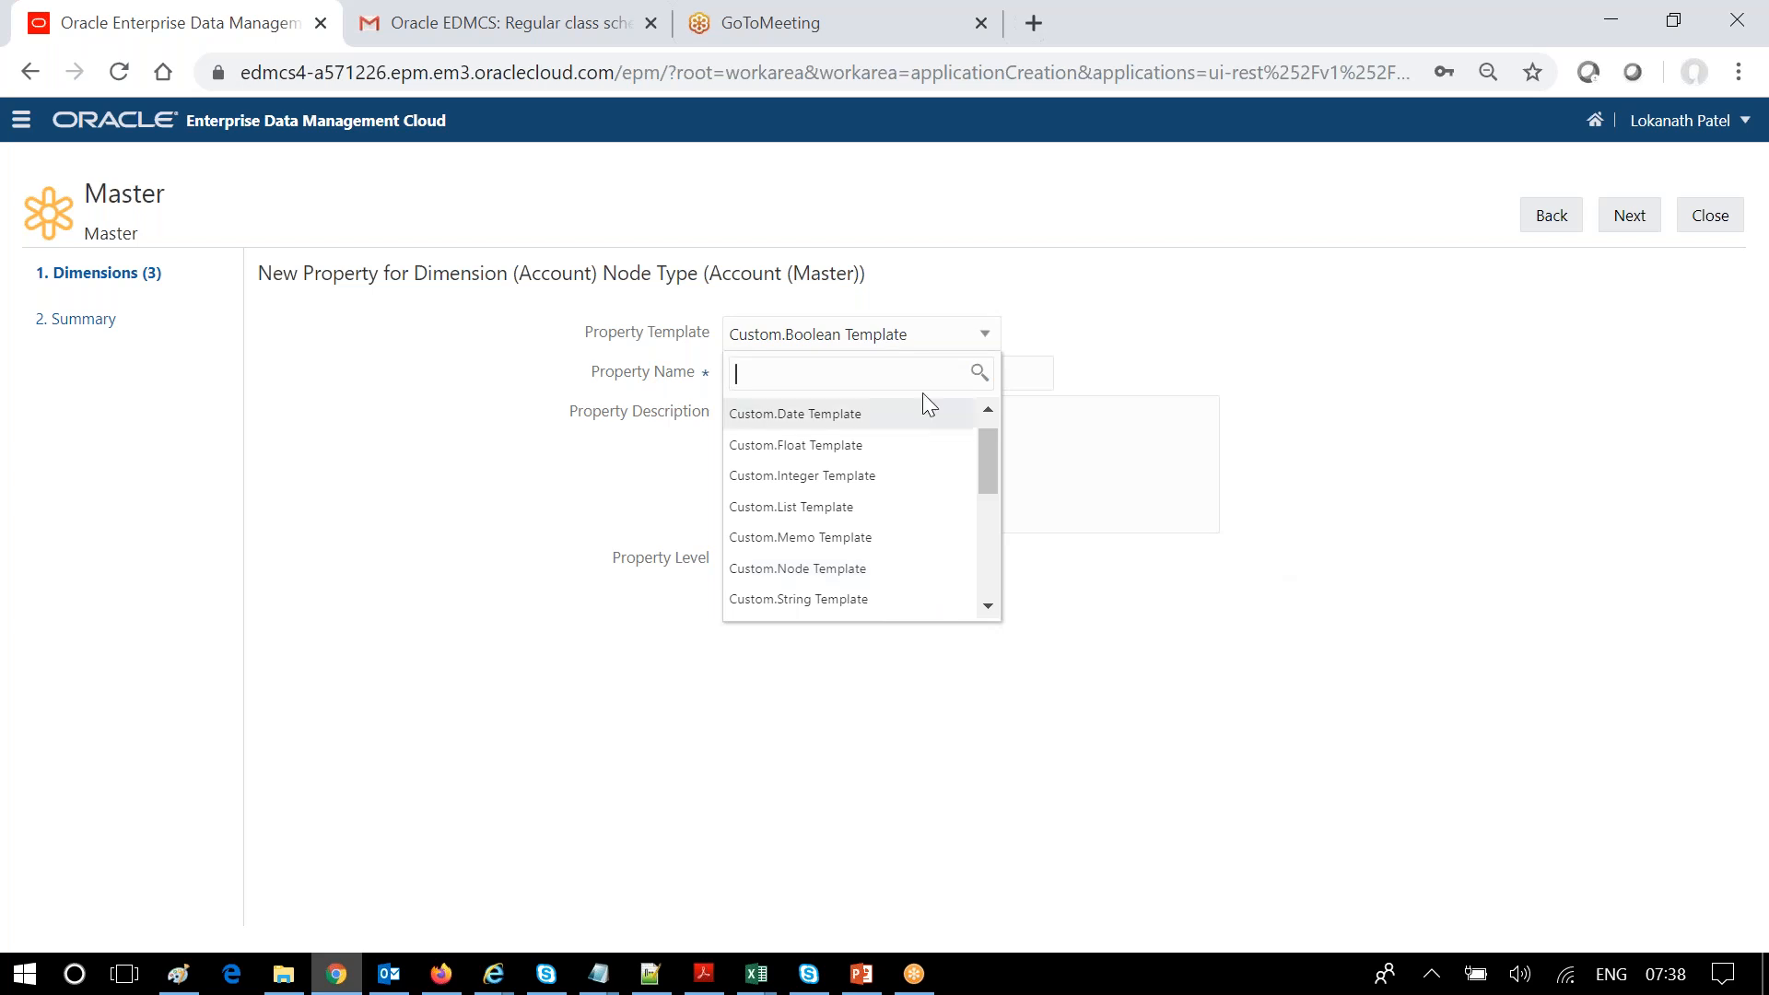
drag(992, 492, 987, 455)
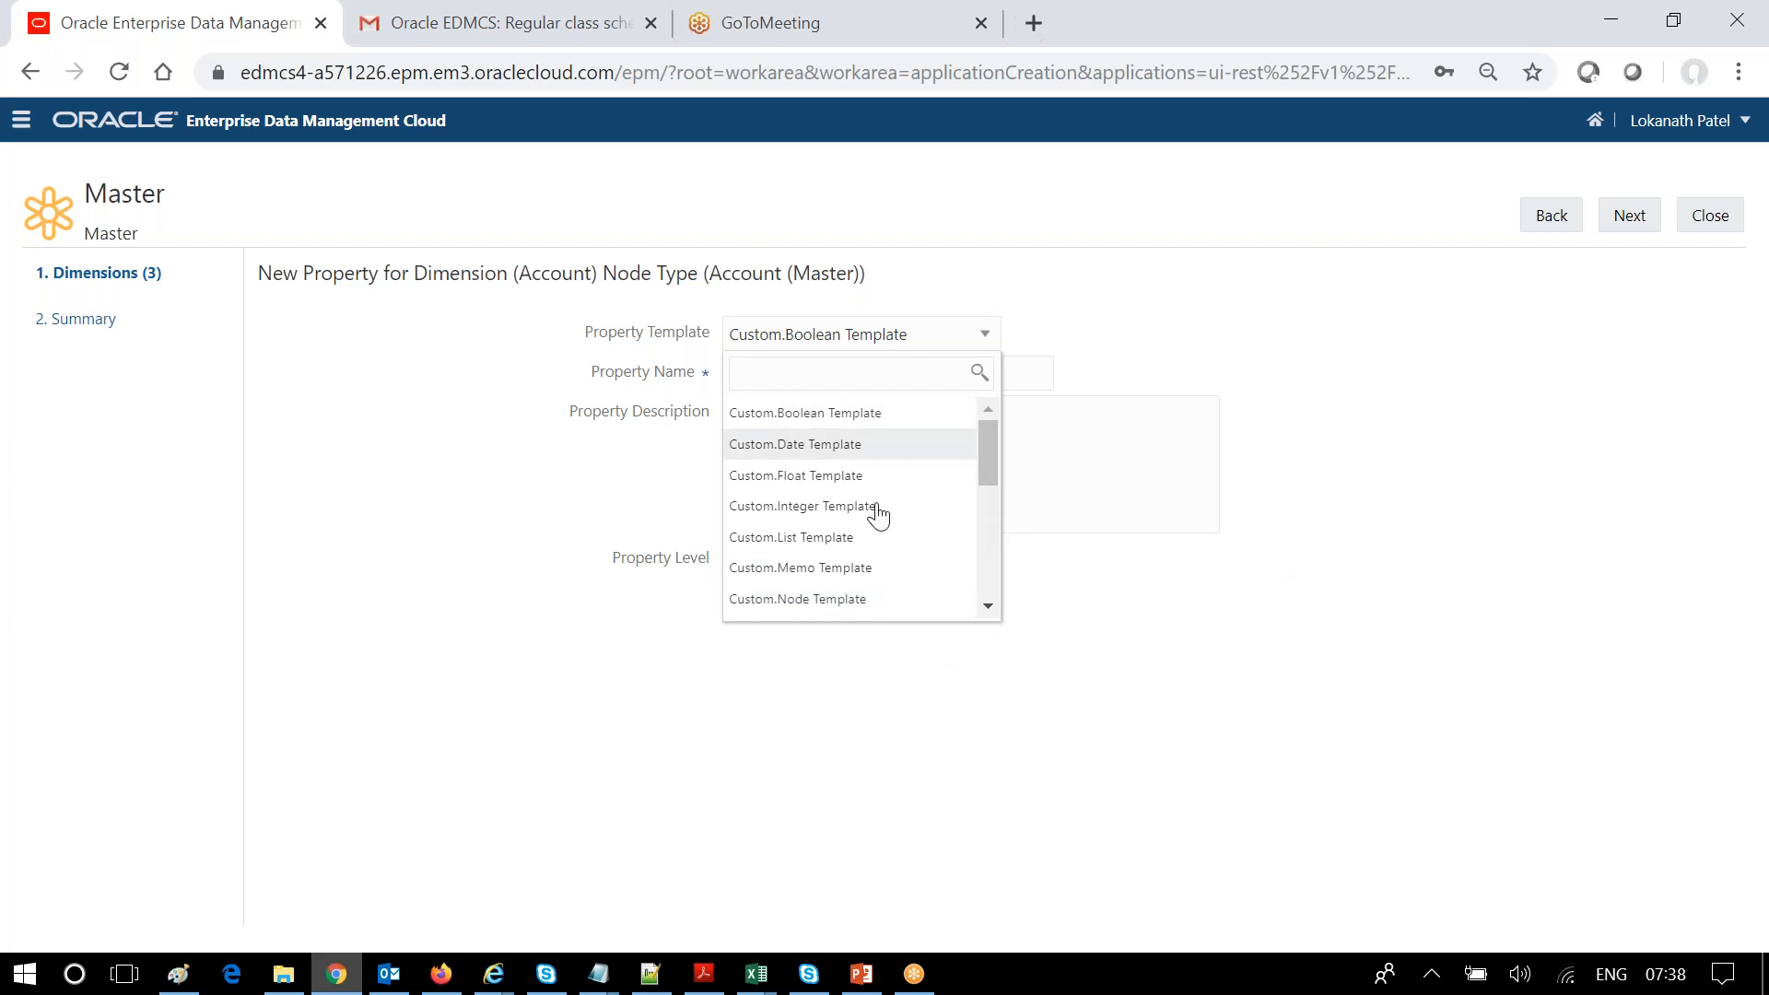
click(988, 606)
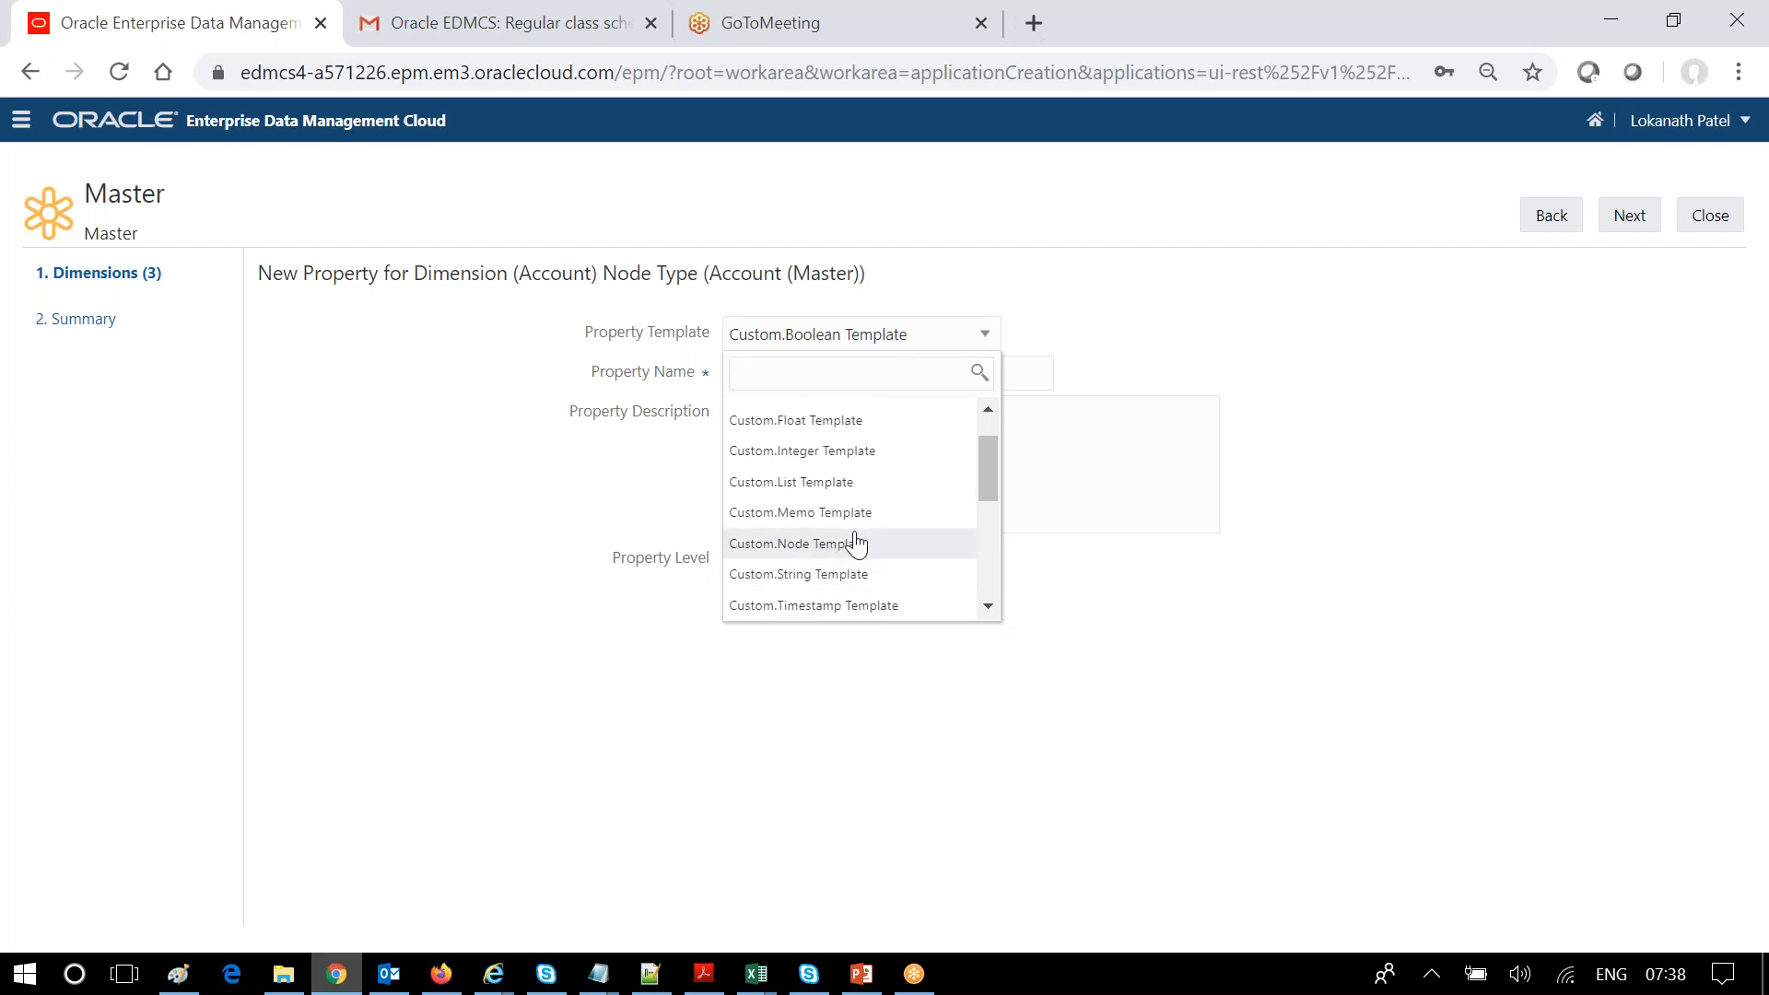
drag(989, 460, 990, 457)
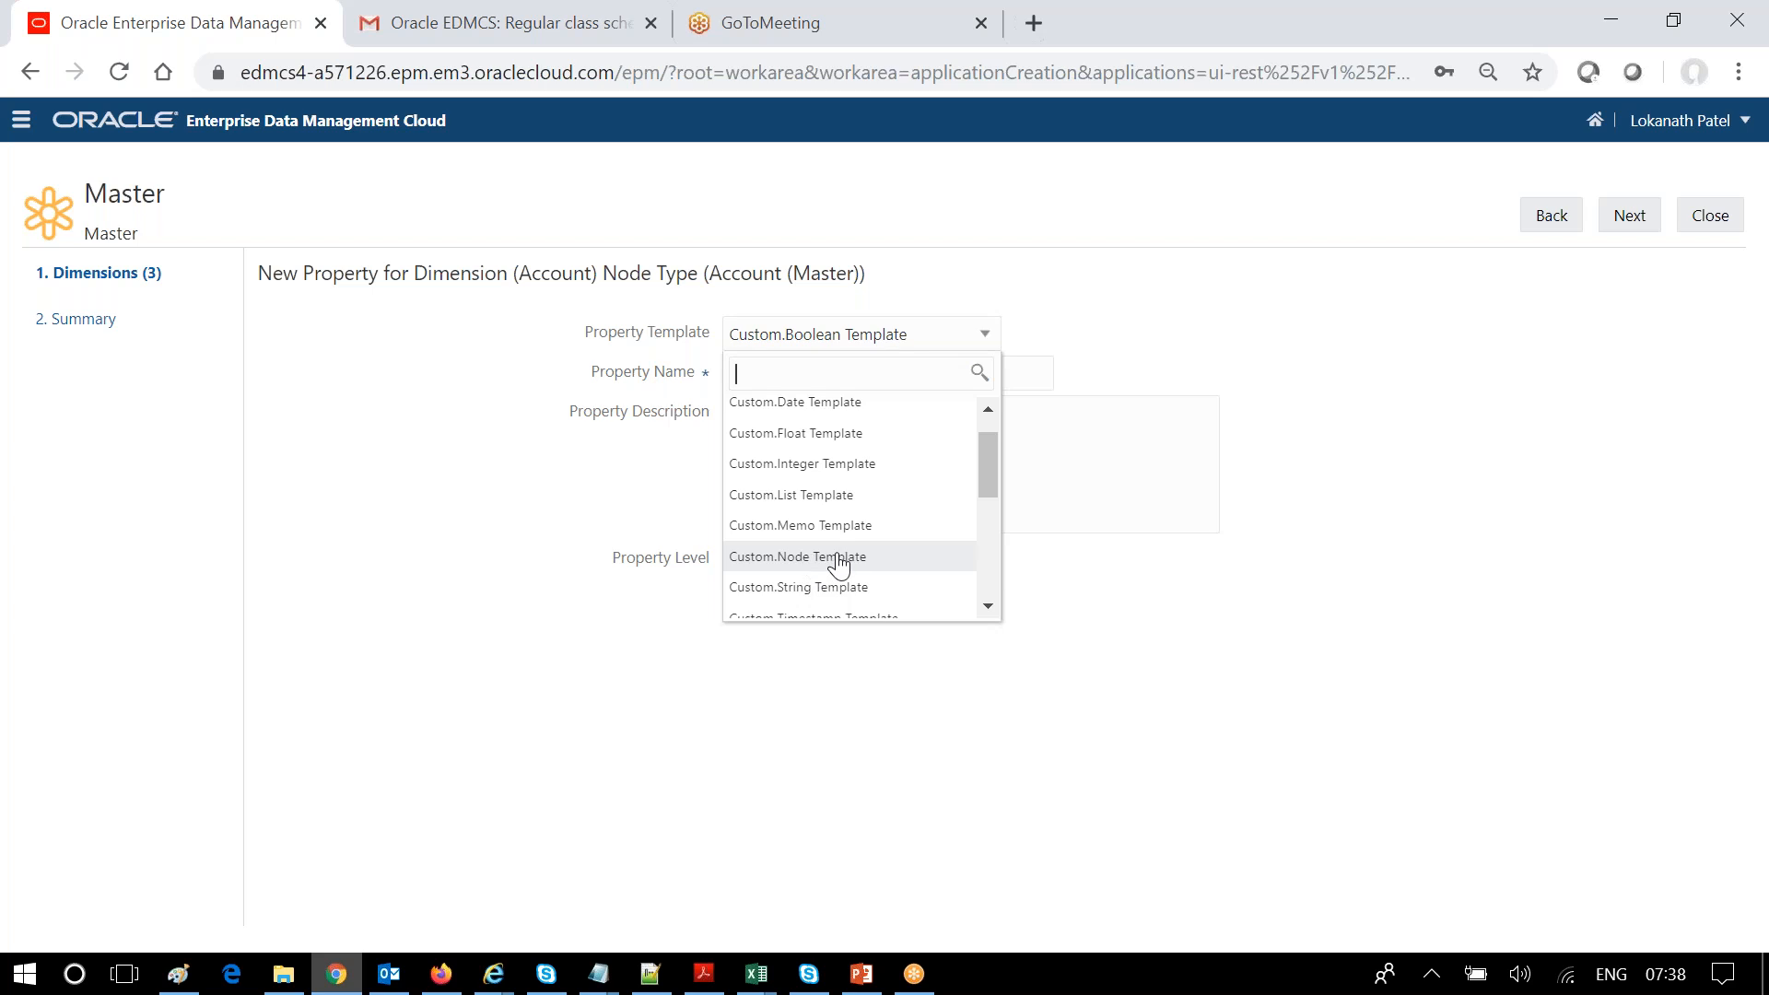
drag(988, 470, 991, 424)
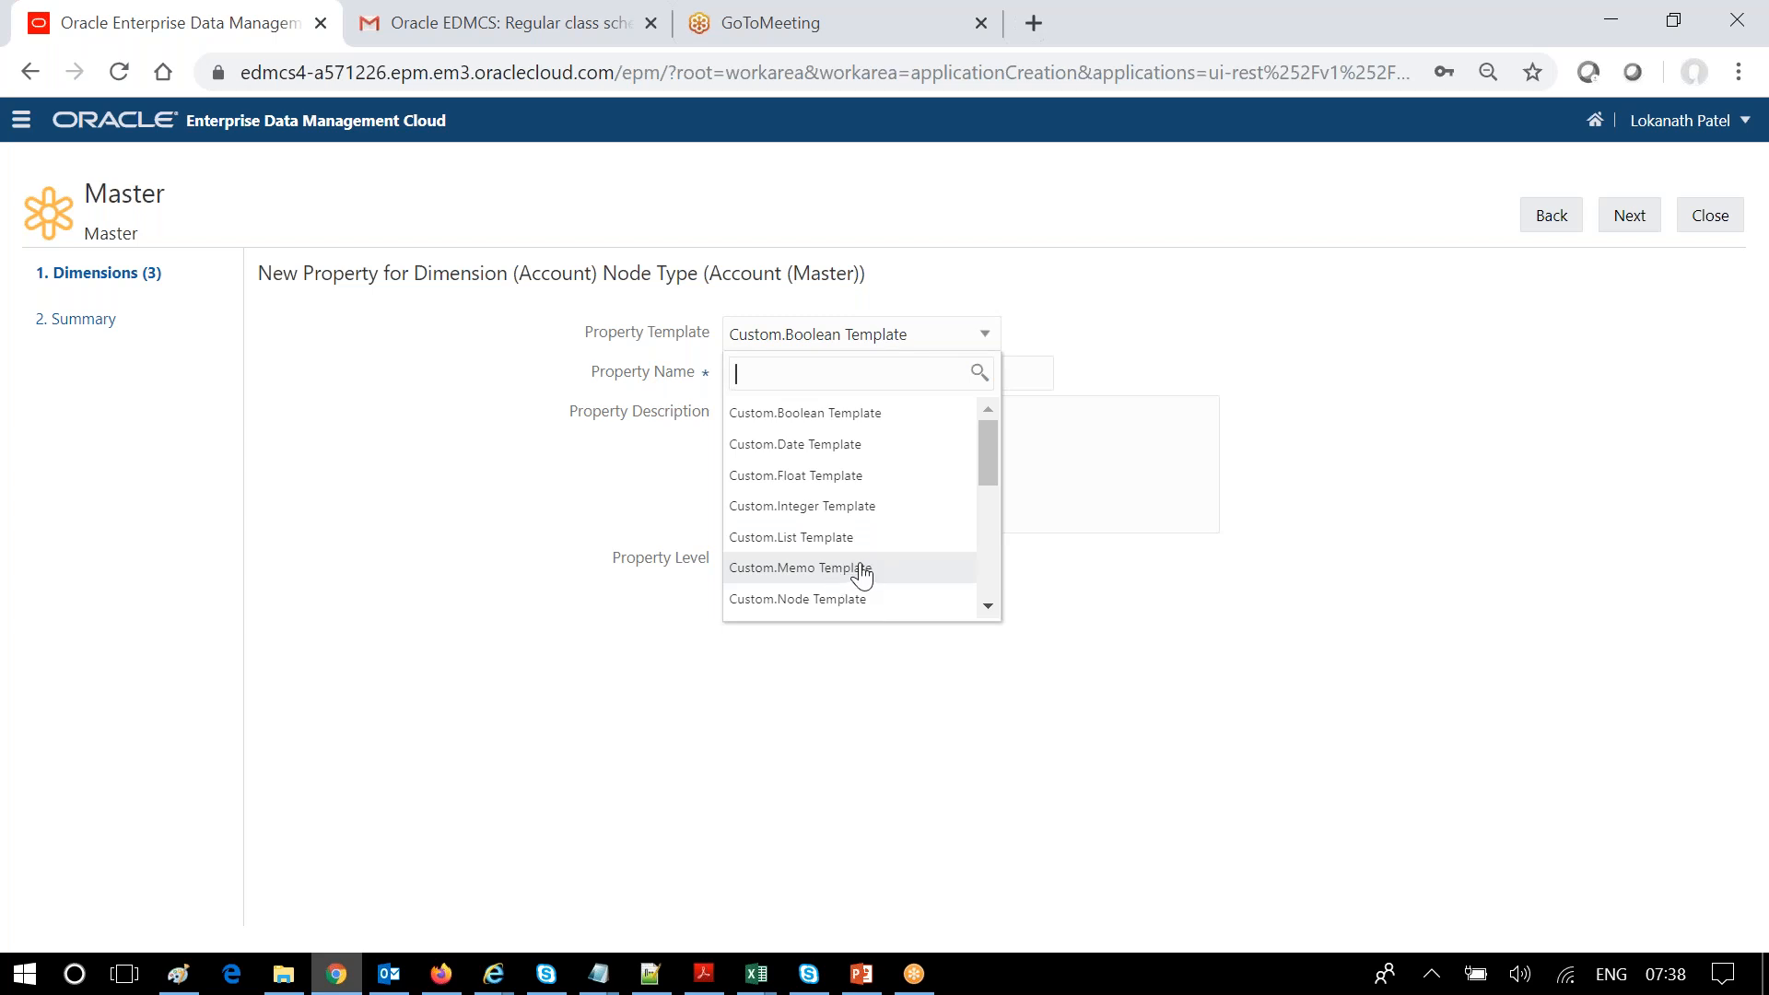
- Base the new property on Custom.String Template, name it Abc and proceed to its override parameters
scroll(986, 606, down, 2)
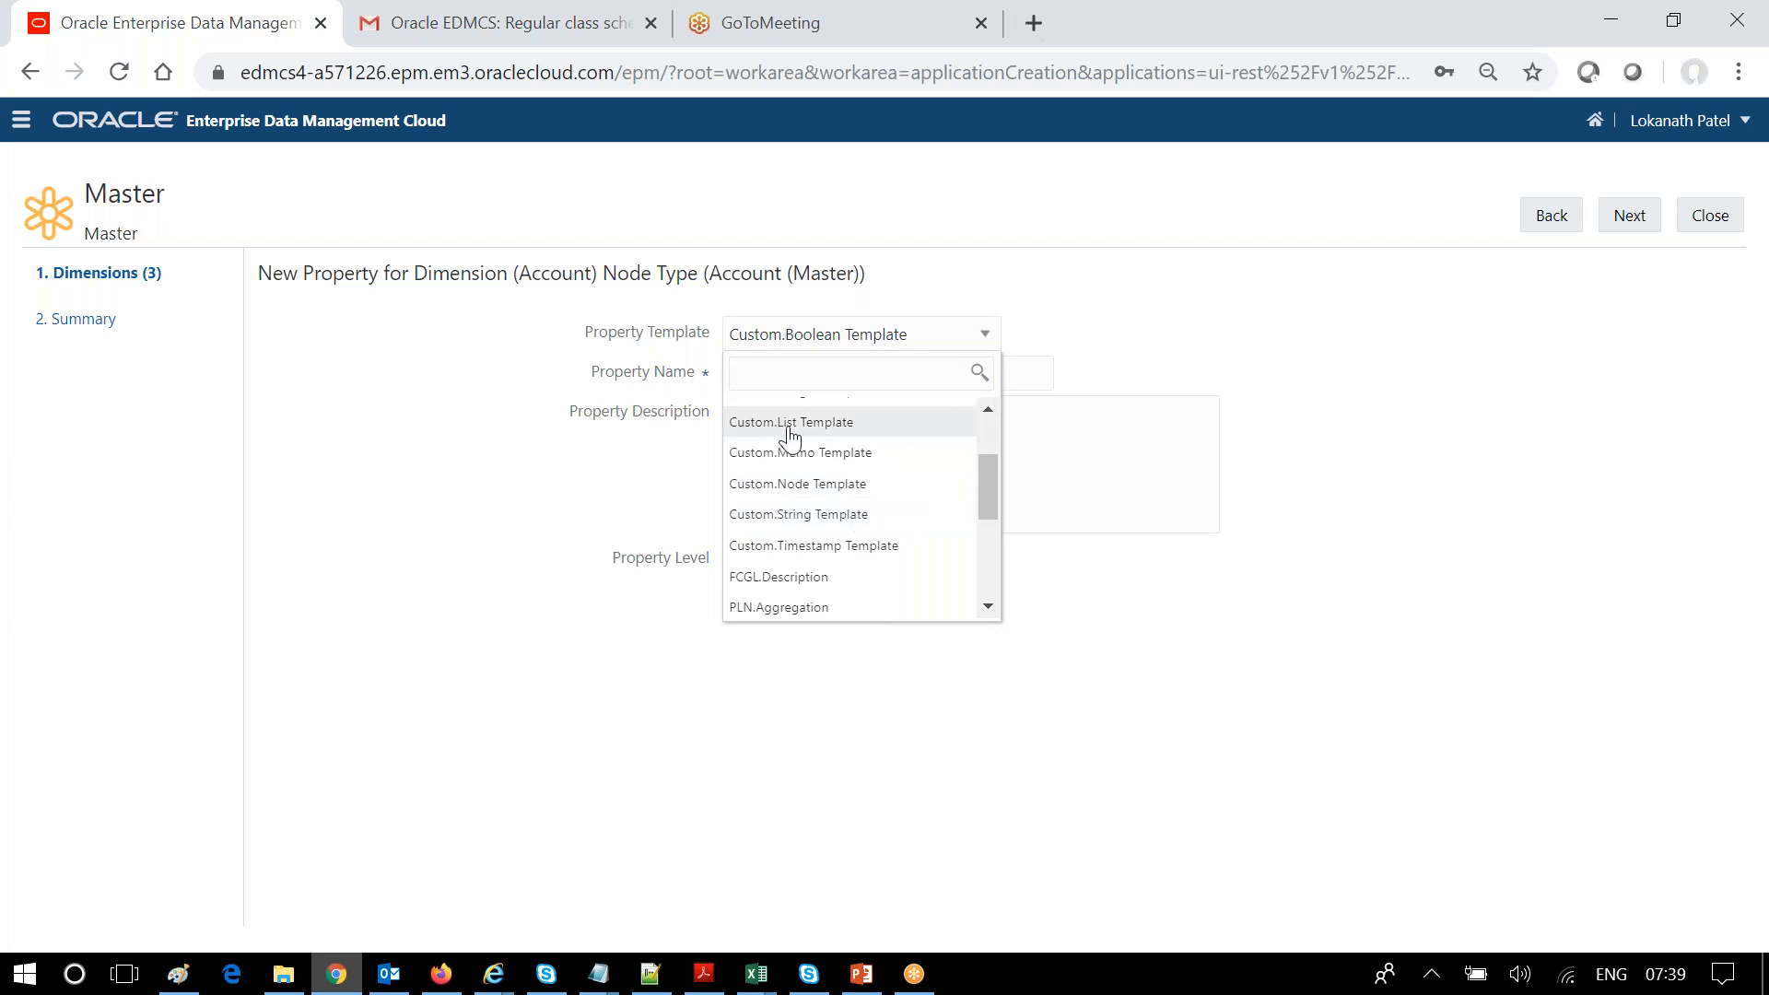
click(831, 518)
click(788, 371)
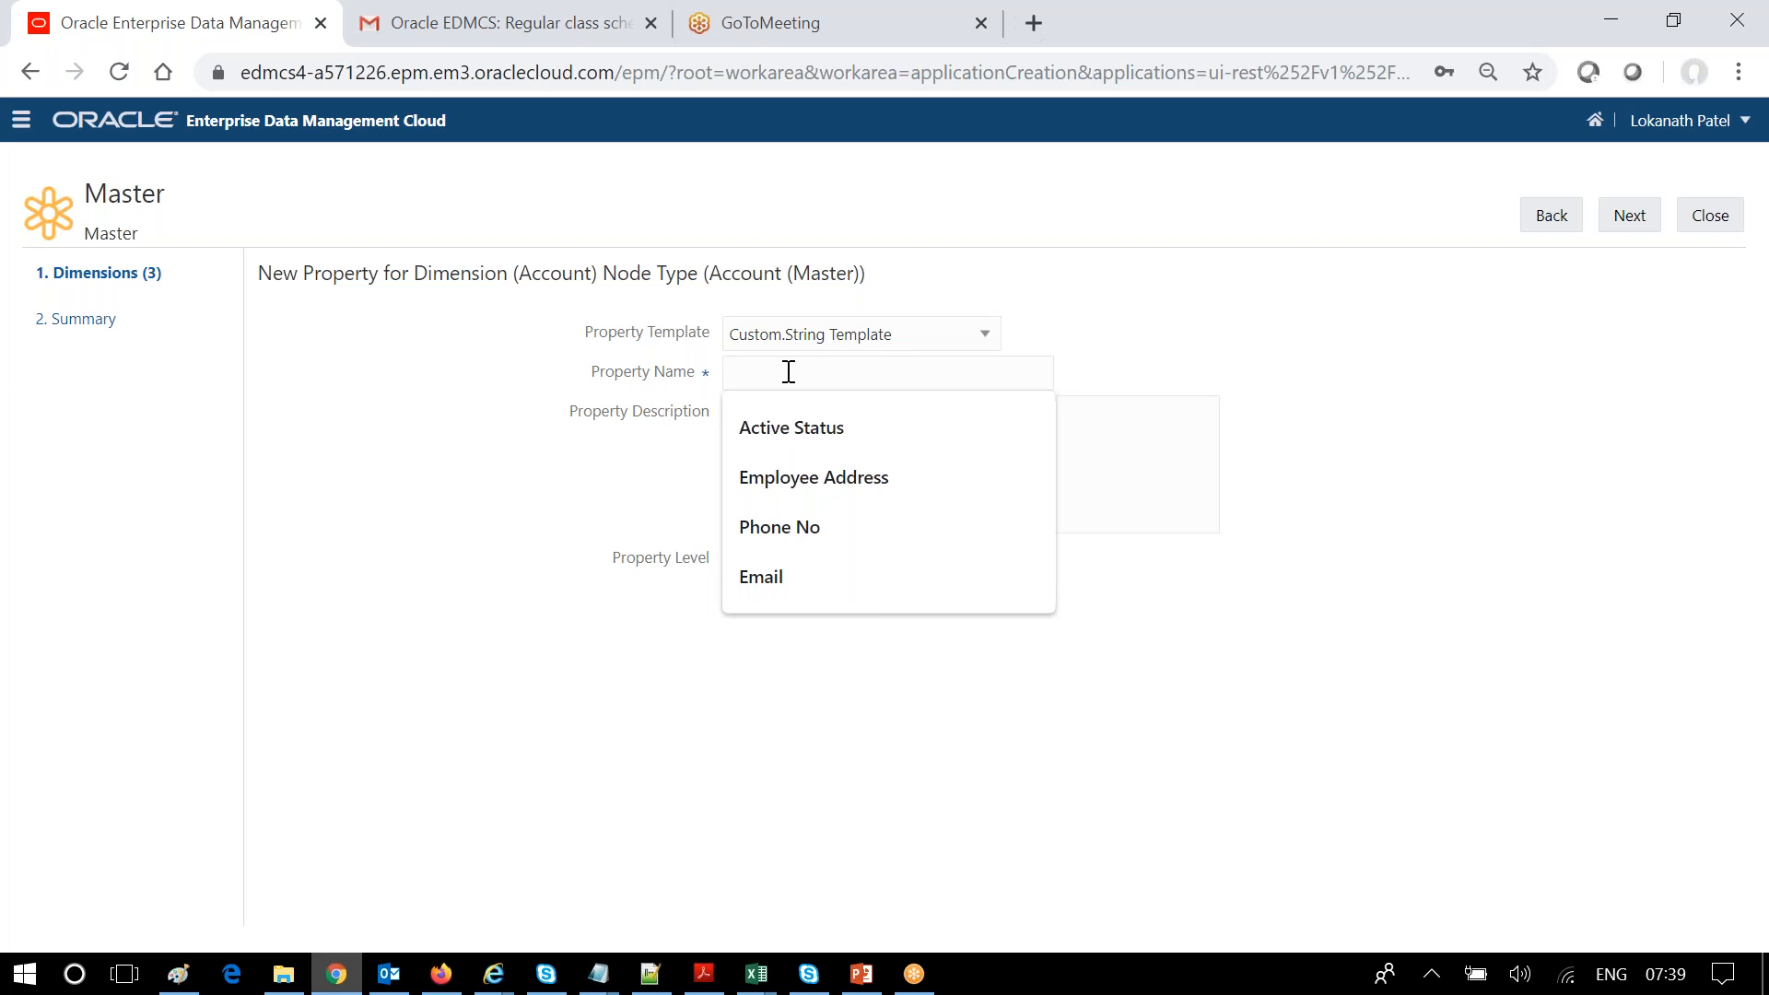
text(Abc)
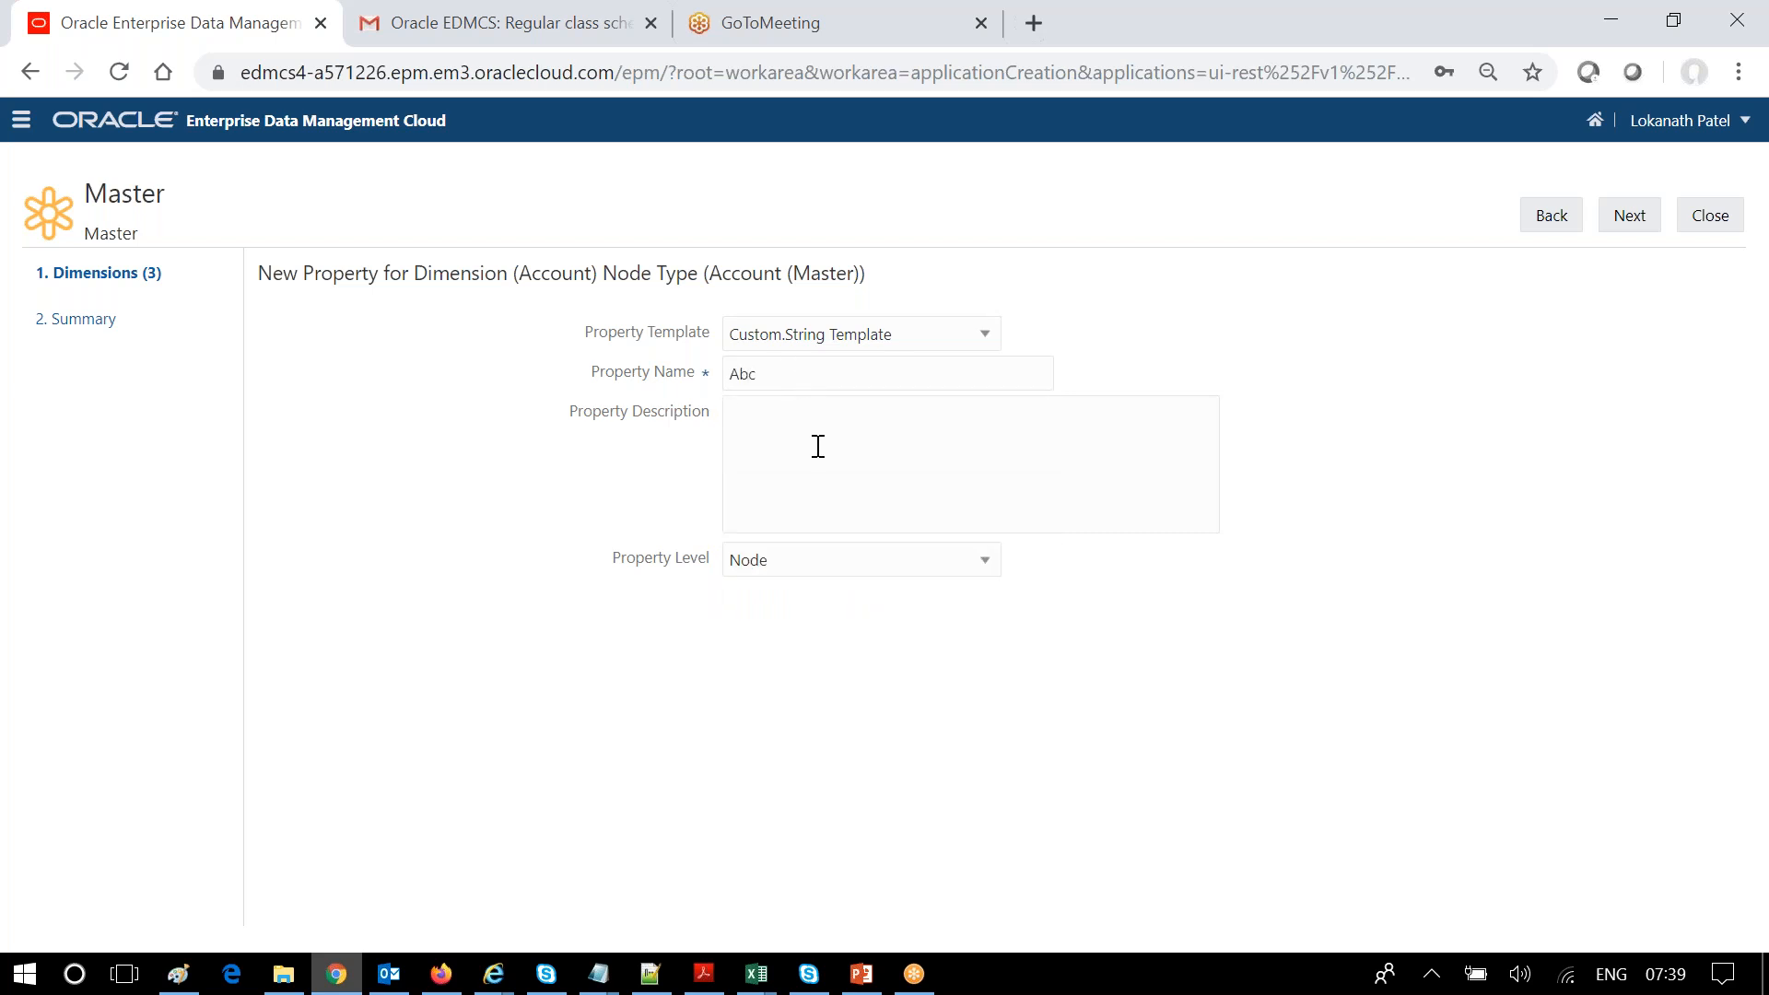
click(1623, 218)
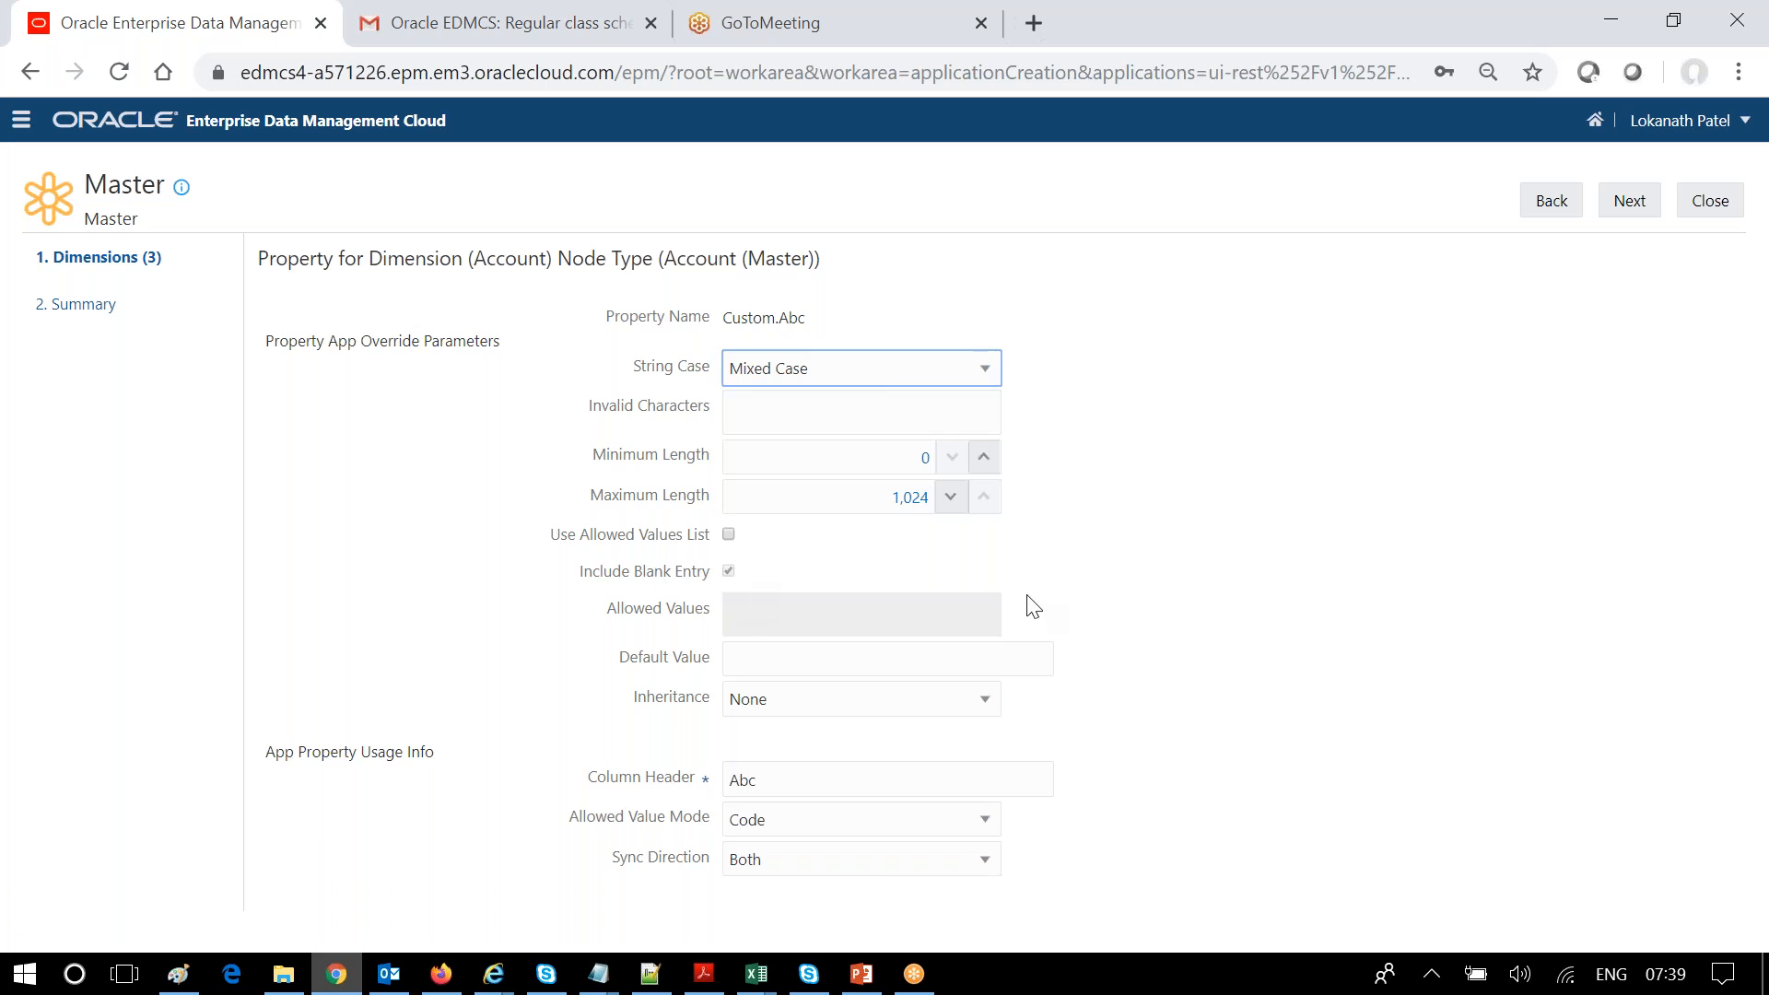
- Return to the property definition, change its template to Custom.List Template and proceed to the override parameters
click(1537, 199)
click(985, 319)
scroll(920, 501, up, 1)
click(885, 522)
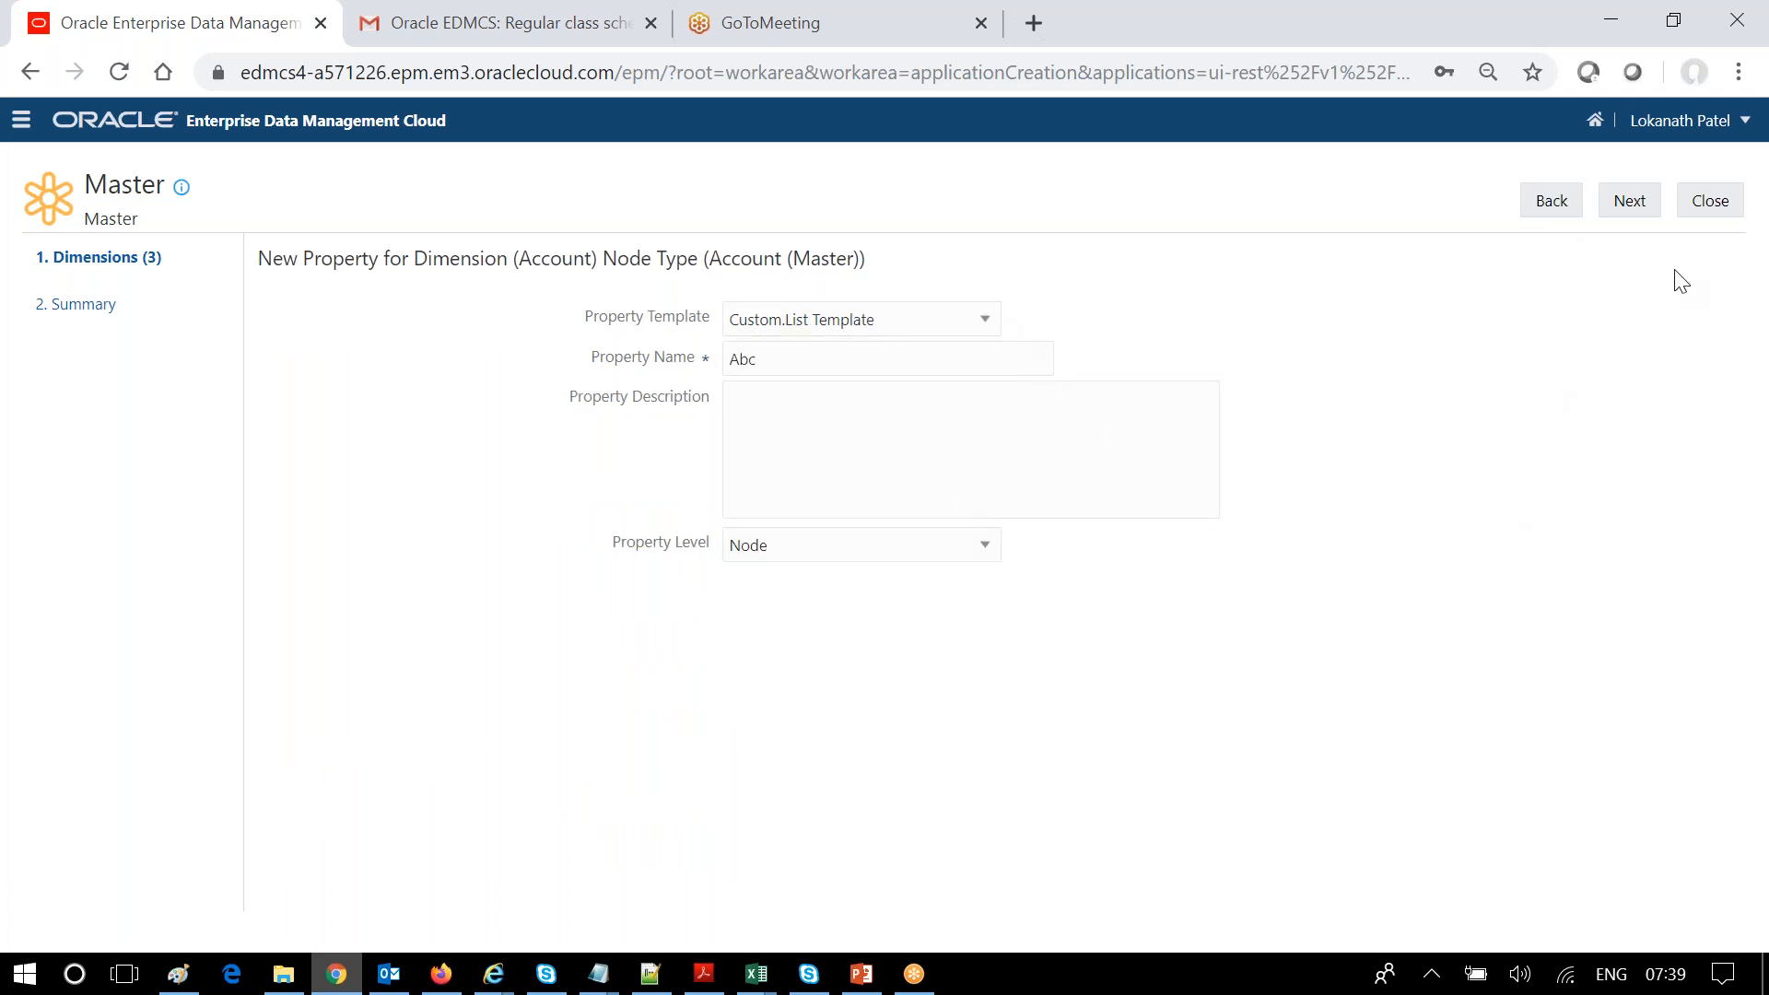
click(1645, 216)
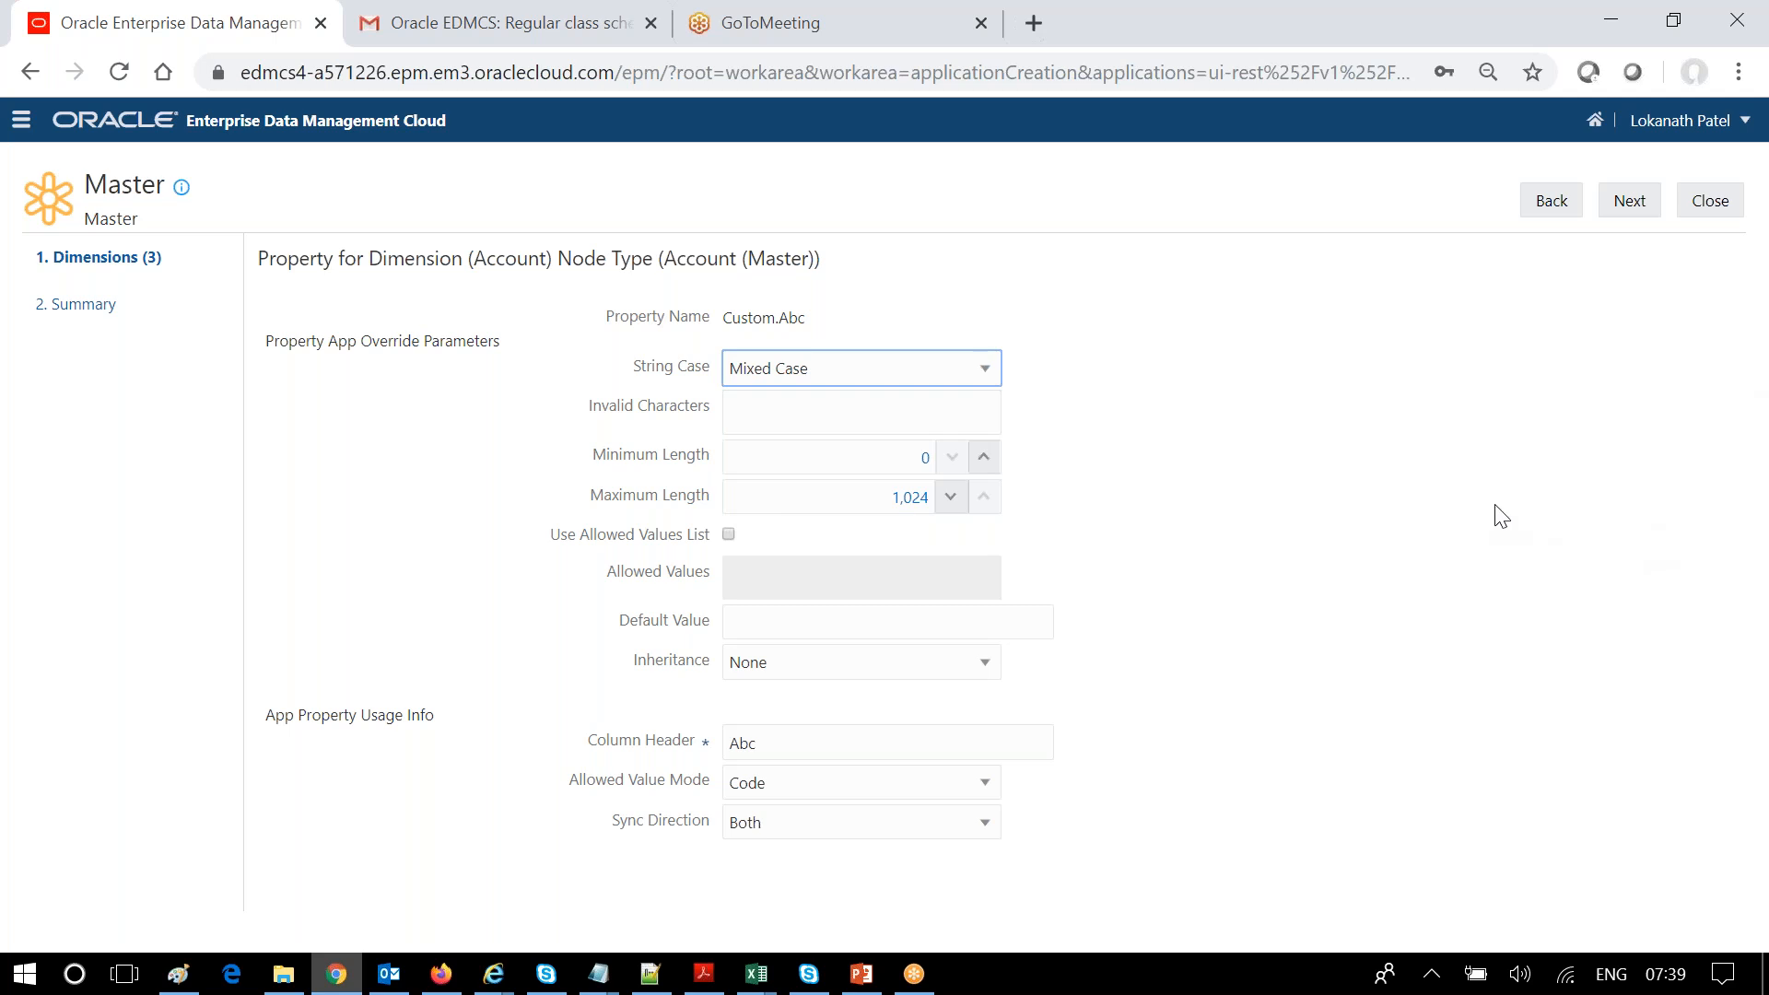
- Return to the property definition, choose a different property template, proceed to the override parameters and enable the allowed values list
click(1551, 208)
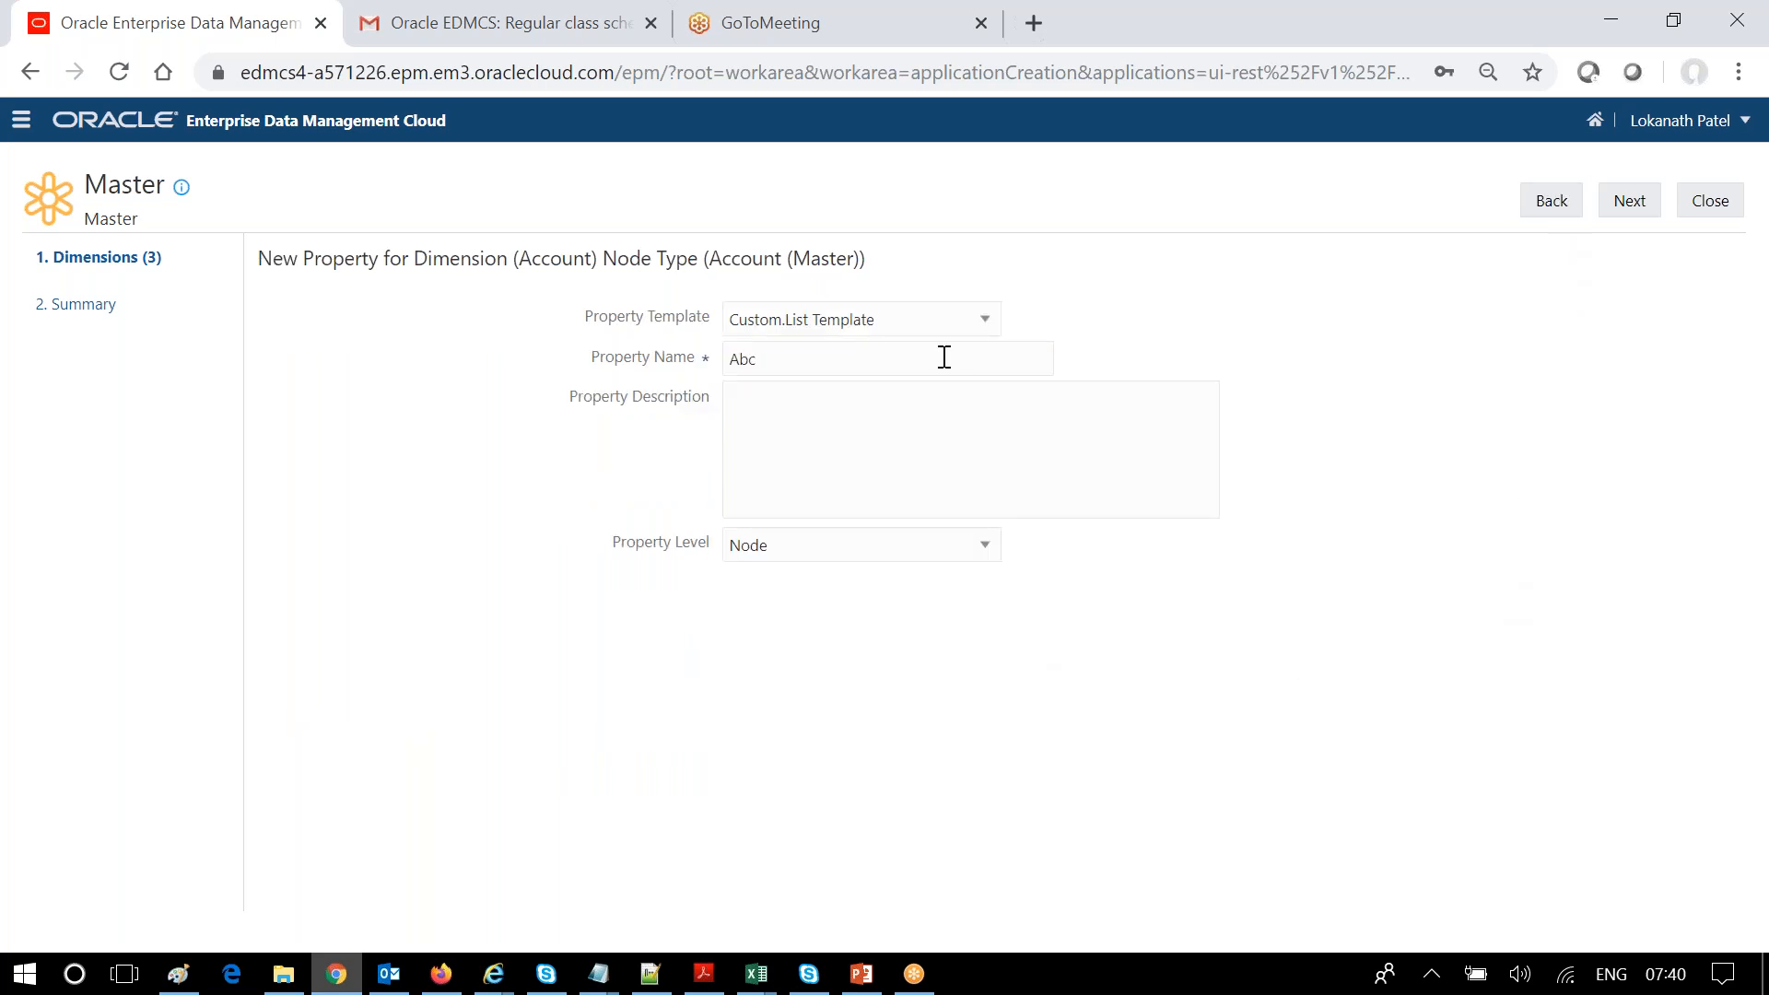
click(970, 327)
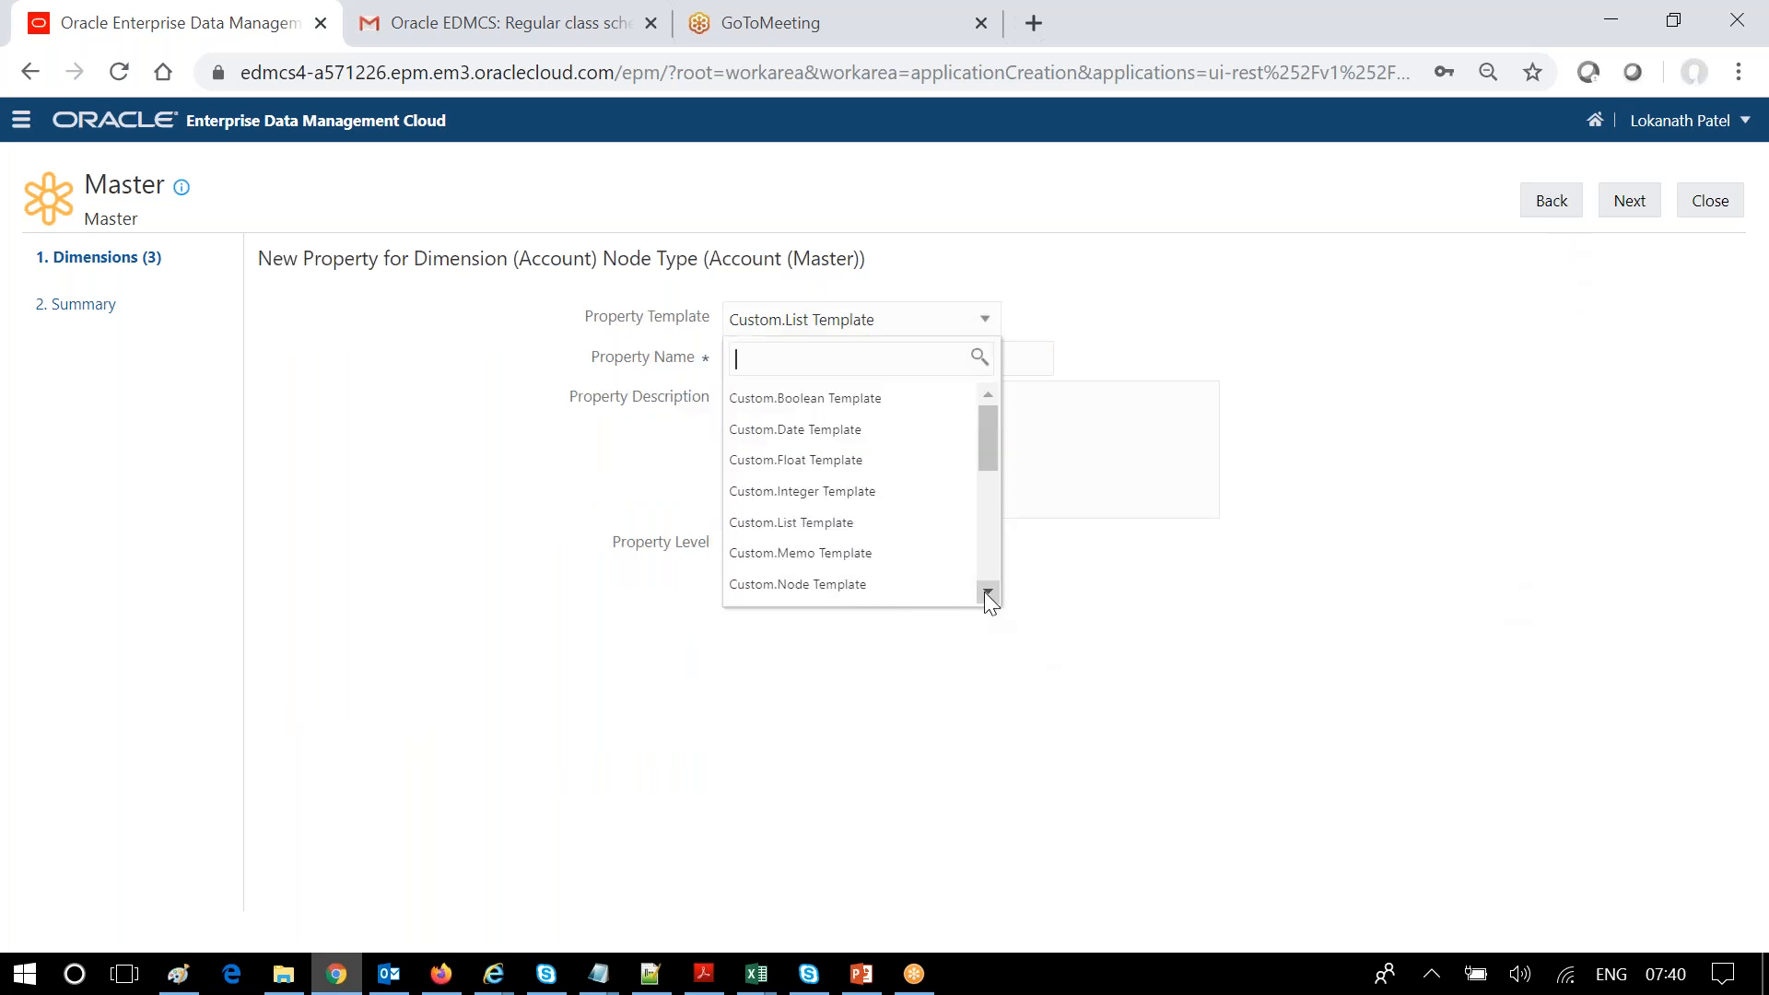
scroll(986, 589, down, 5)
click(884, 517)
click(1625, 205)
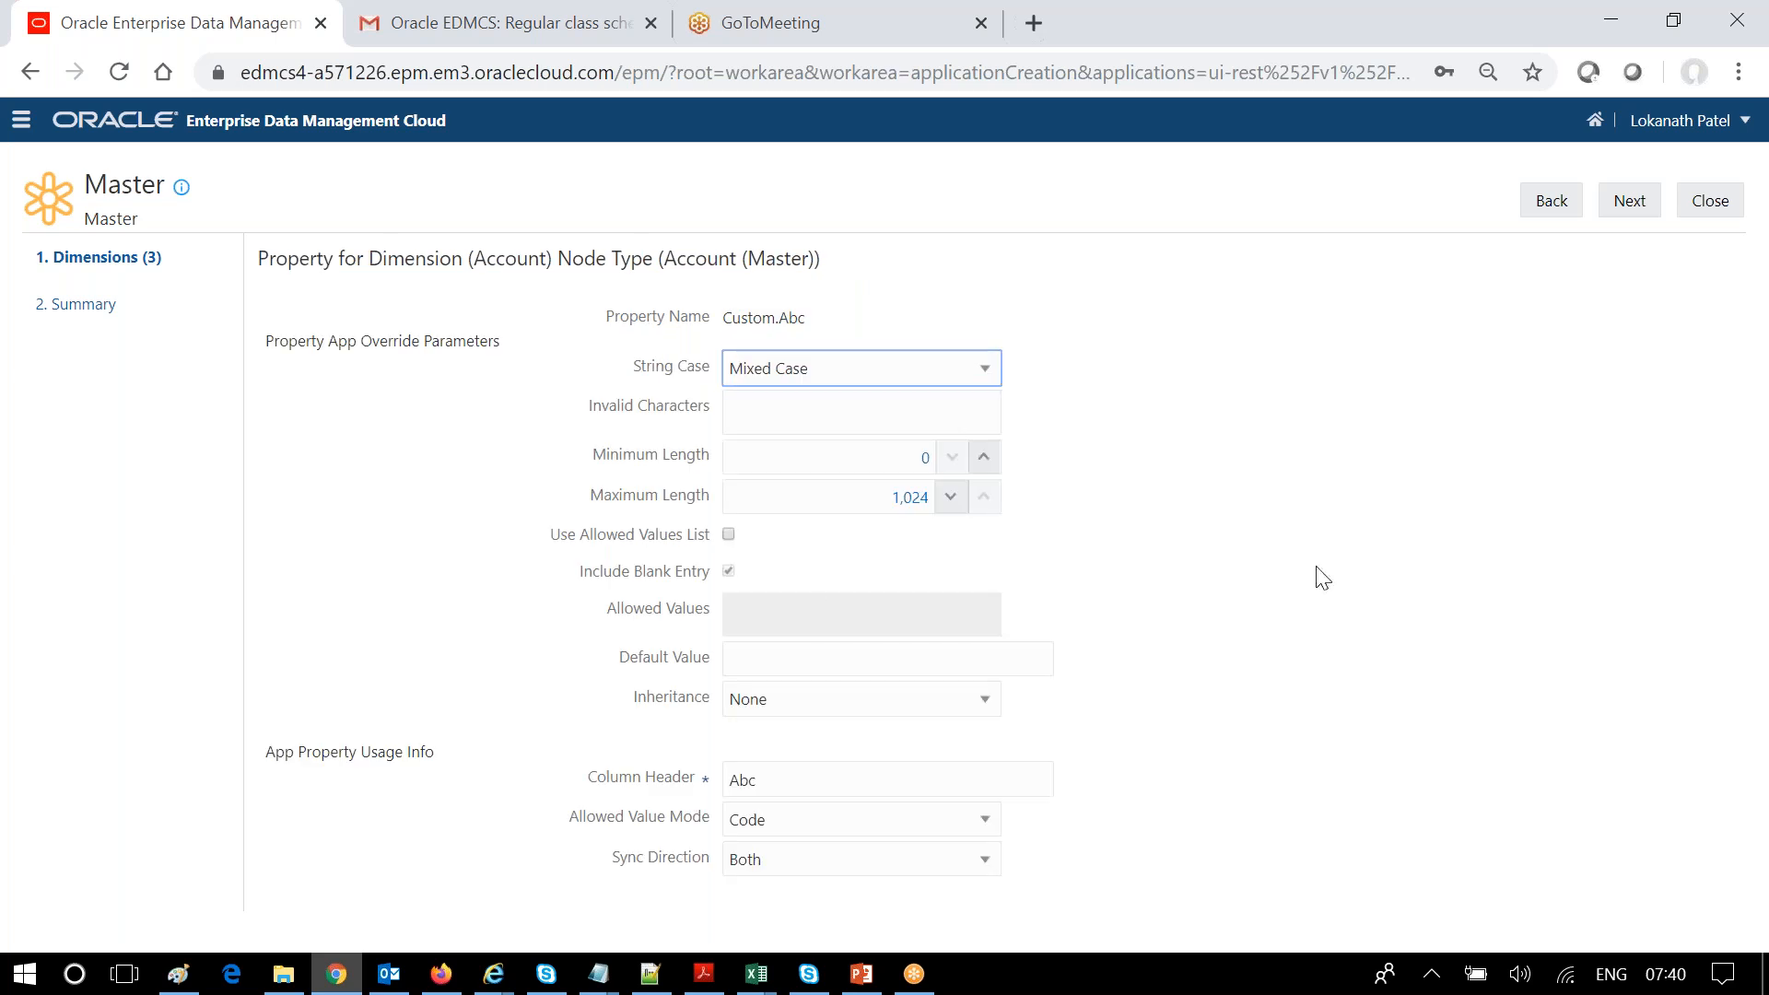
click(729, 536)
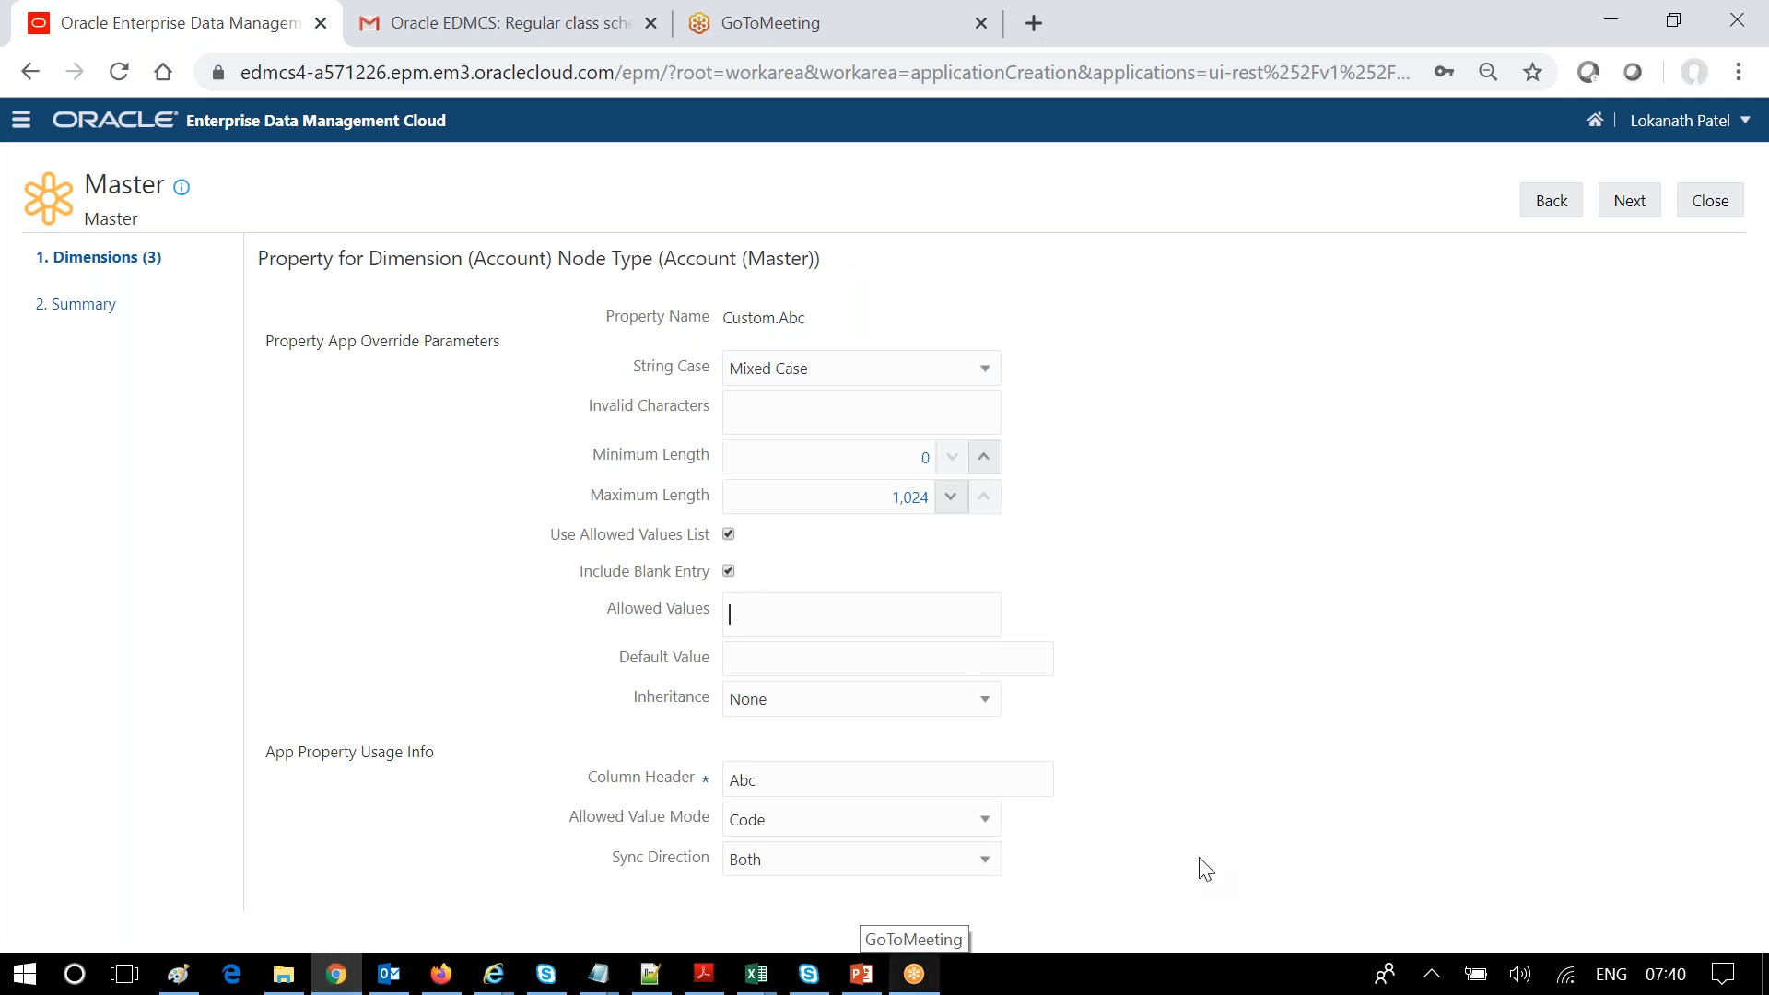
- Back out of the Abc property, start a new one and display the available property levels
click(1568, 202)
click(1559, 205)
click(1610, 332)
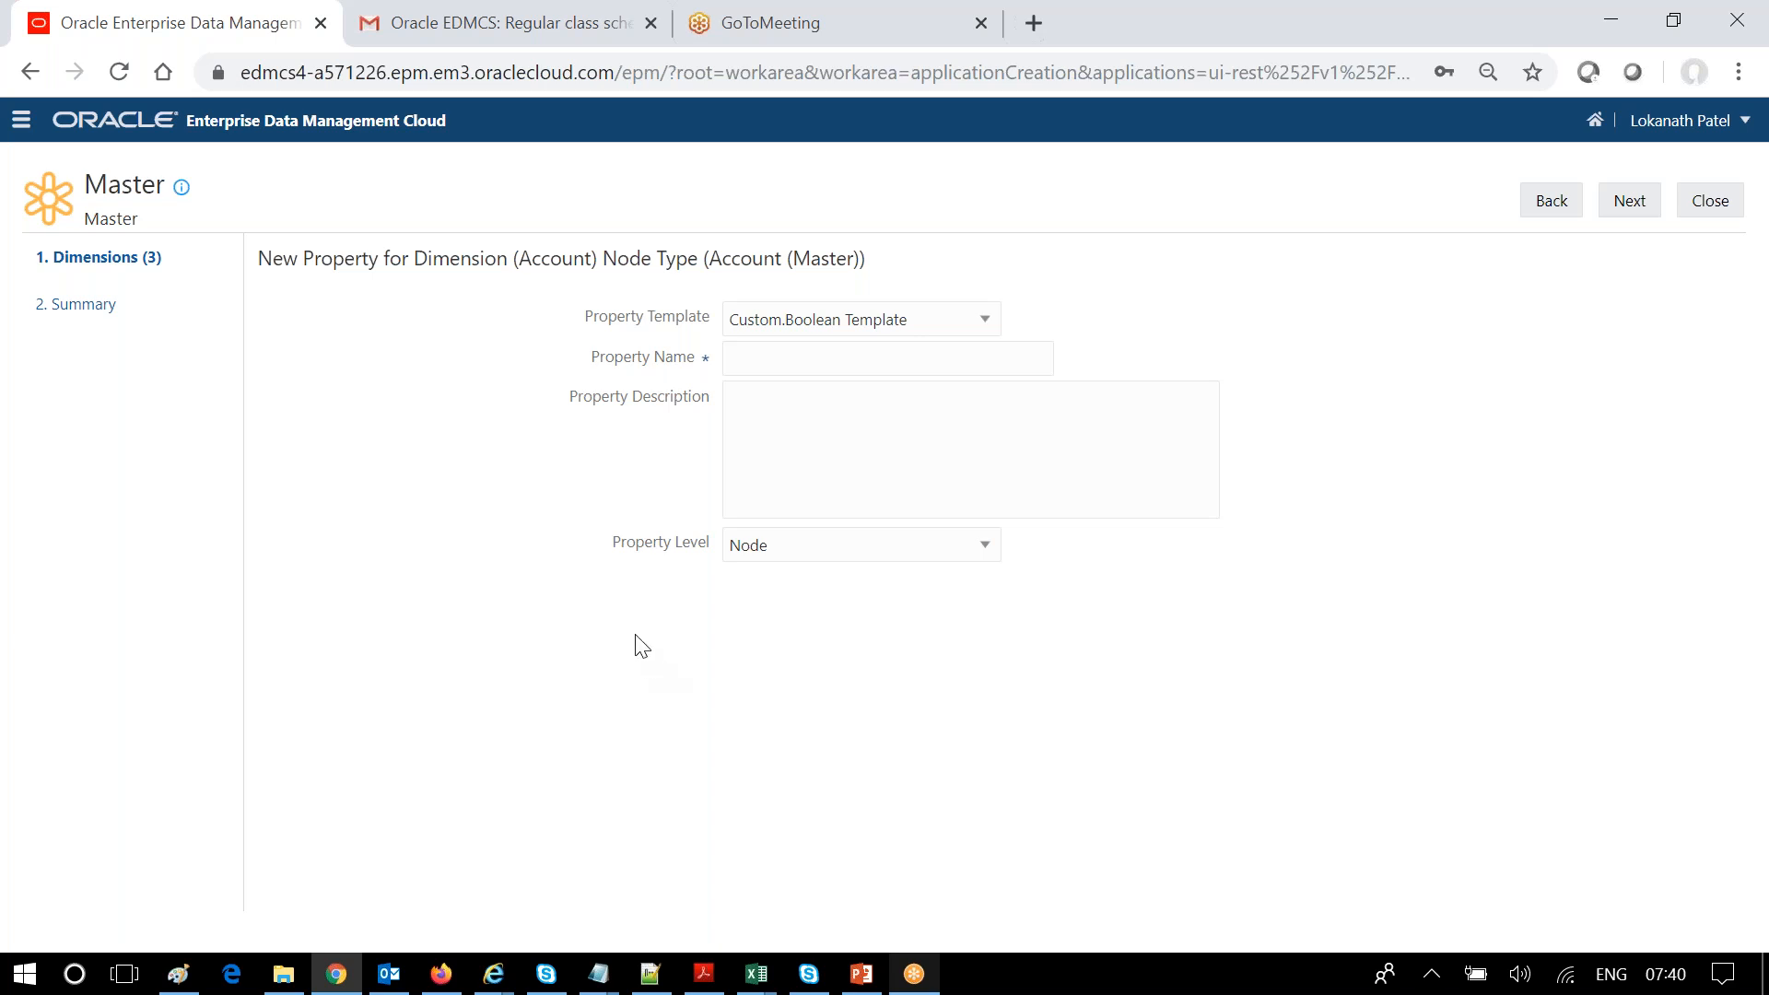
click(992, 555)
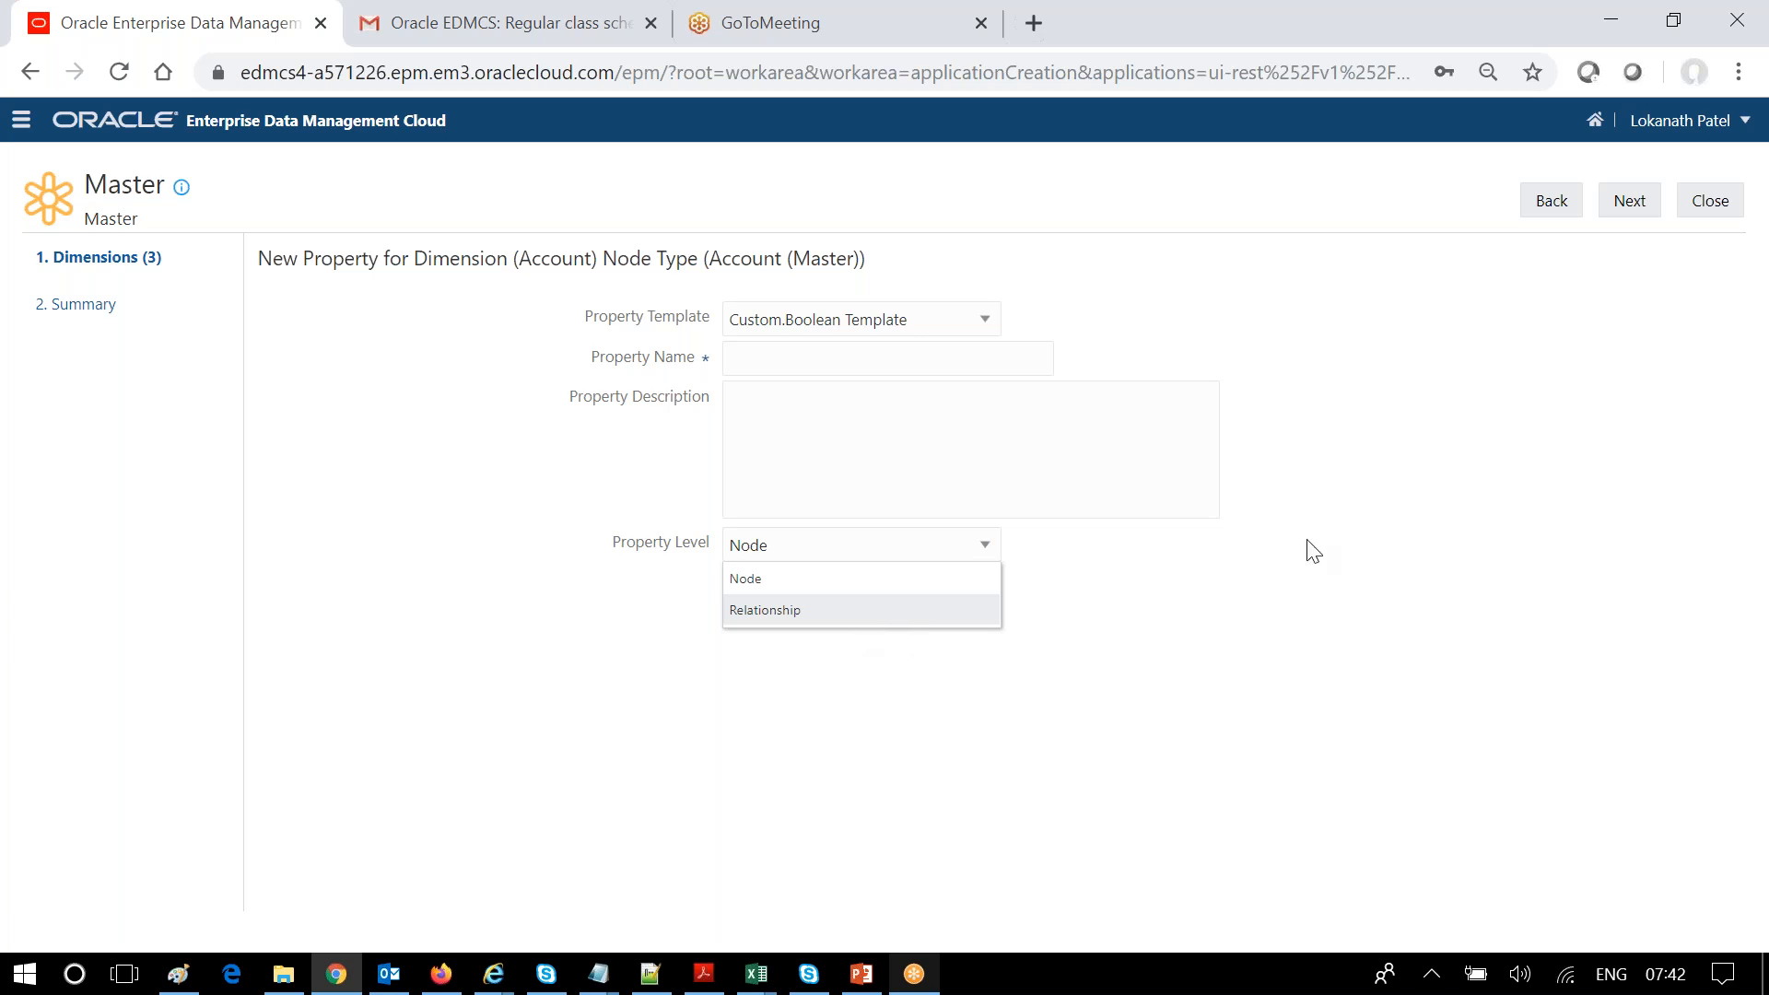
- Abandon the new property, go back to the start of the Account dimension and close the Master application's registration
click(1551, 201)
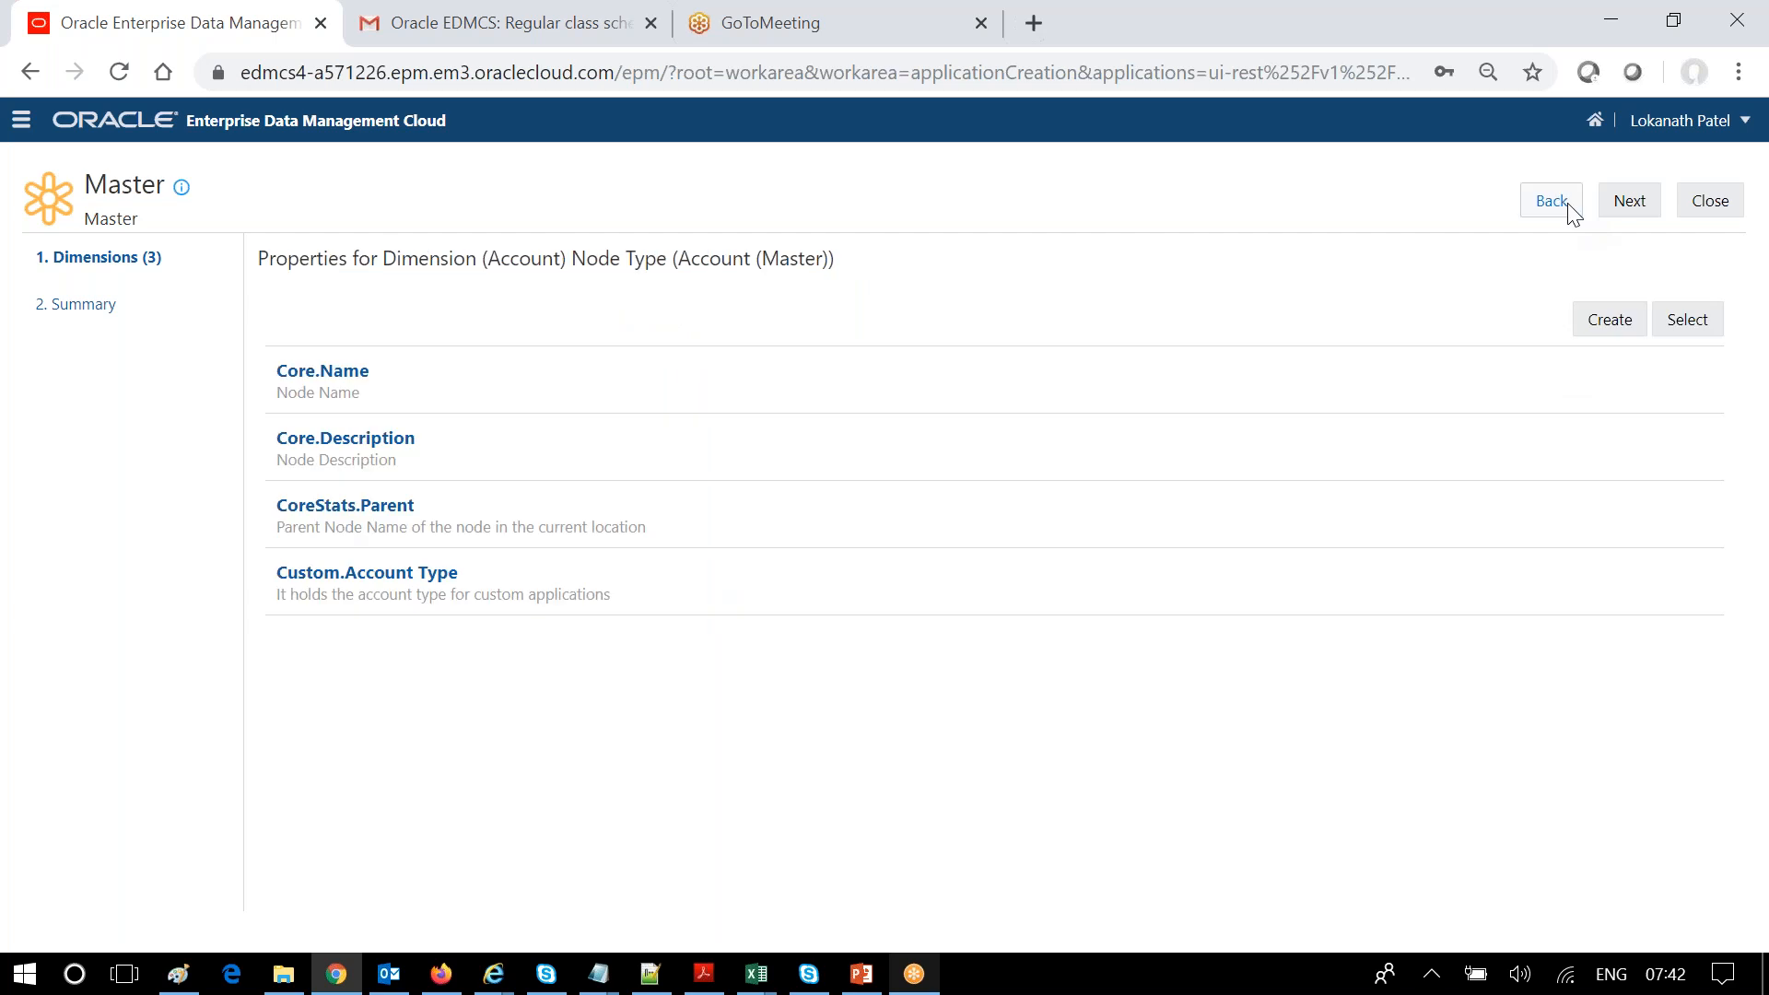
click(1568, 205)
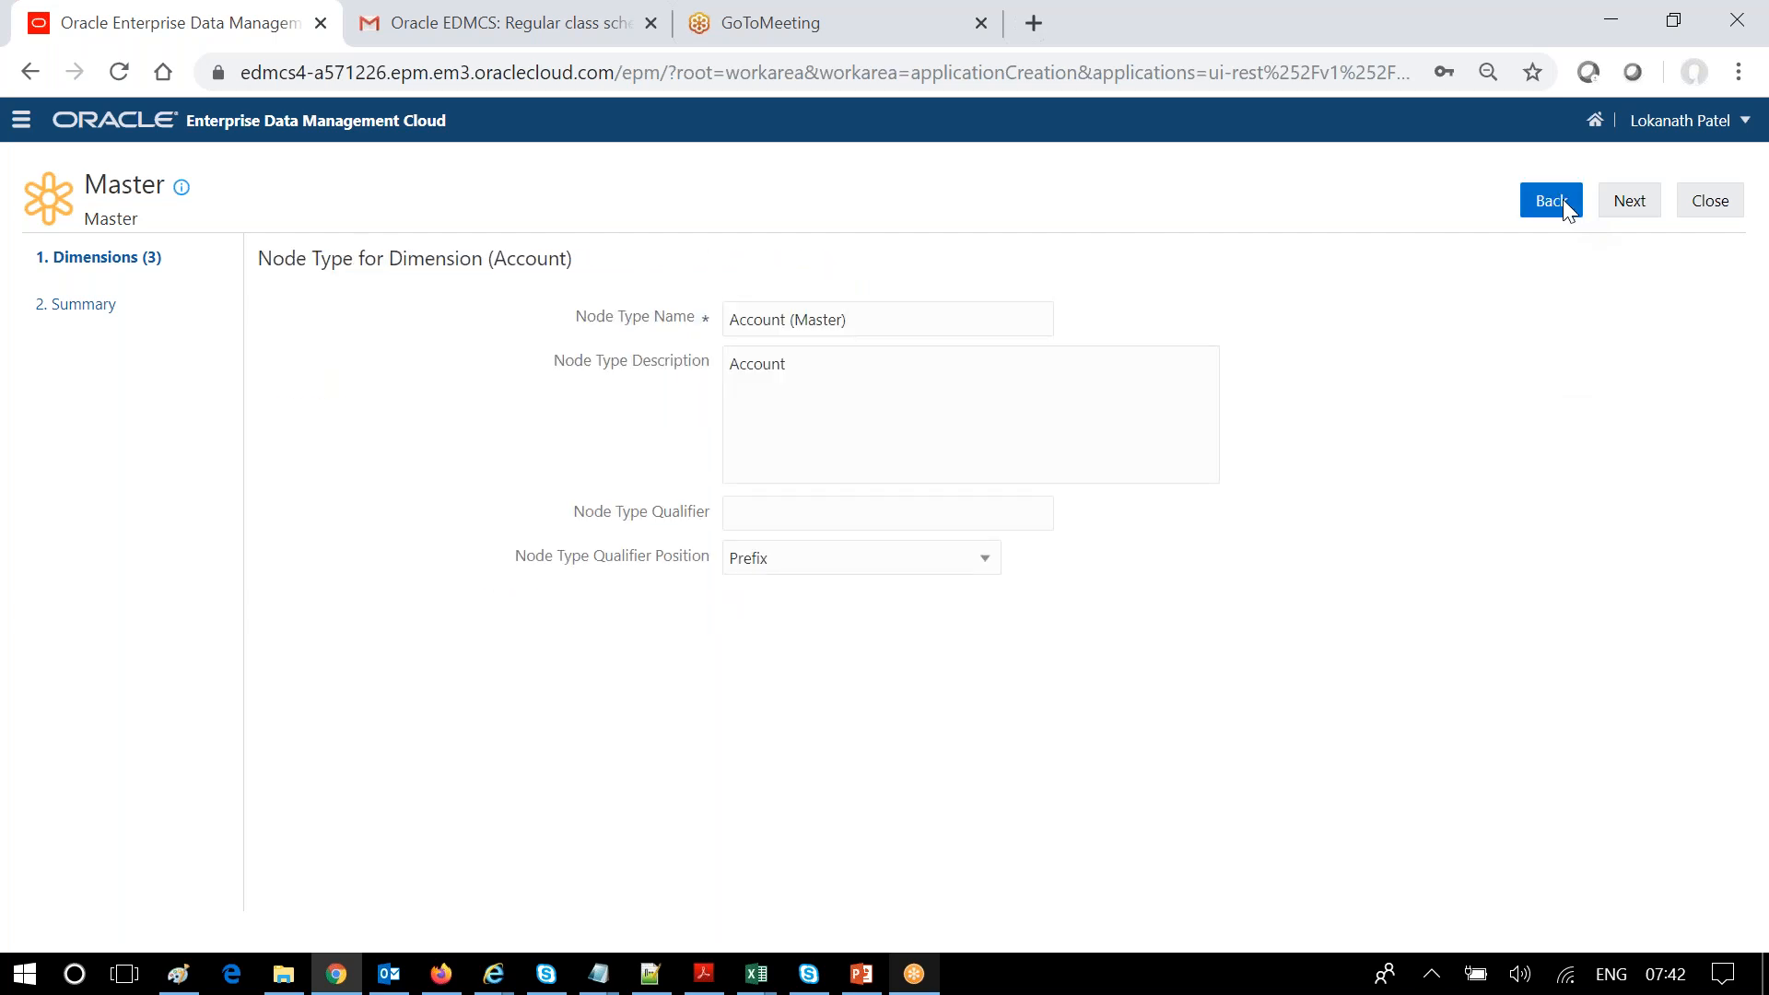
click(1568, 205)
click(1563, 200)
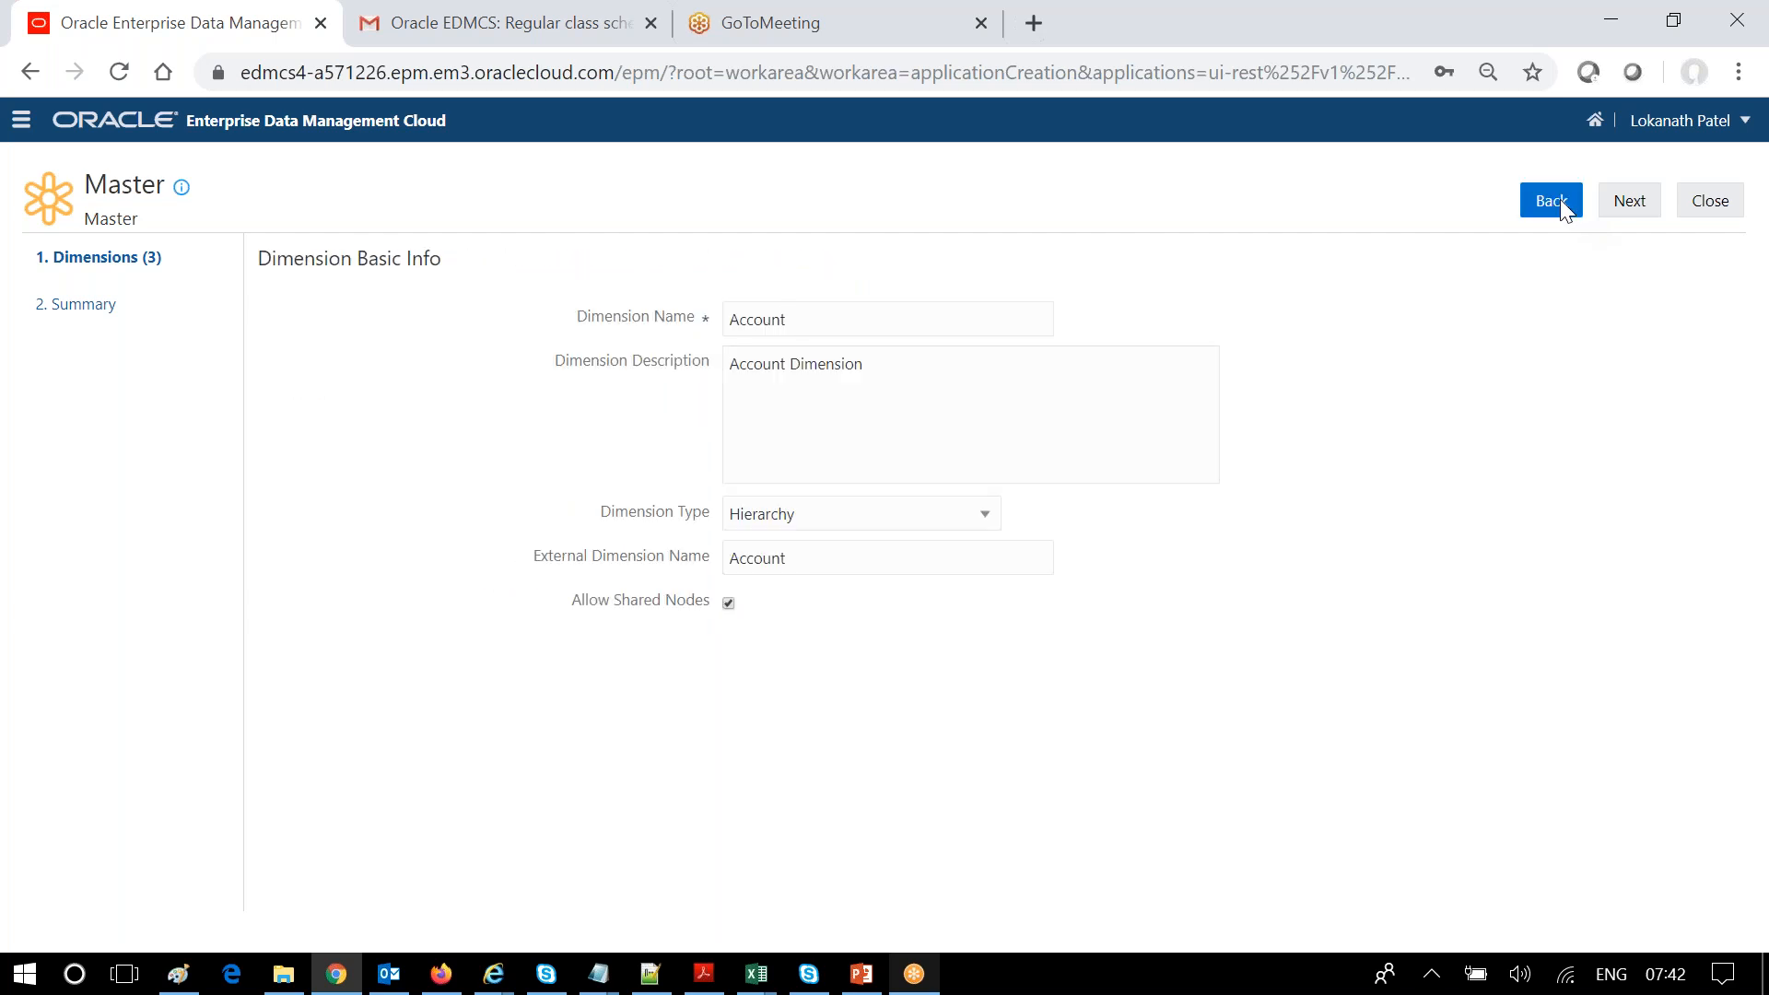
click(1561, 200)
click(1728, 203)
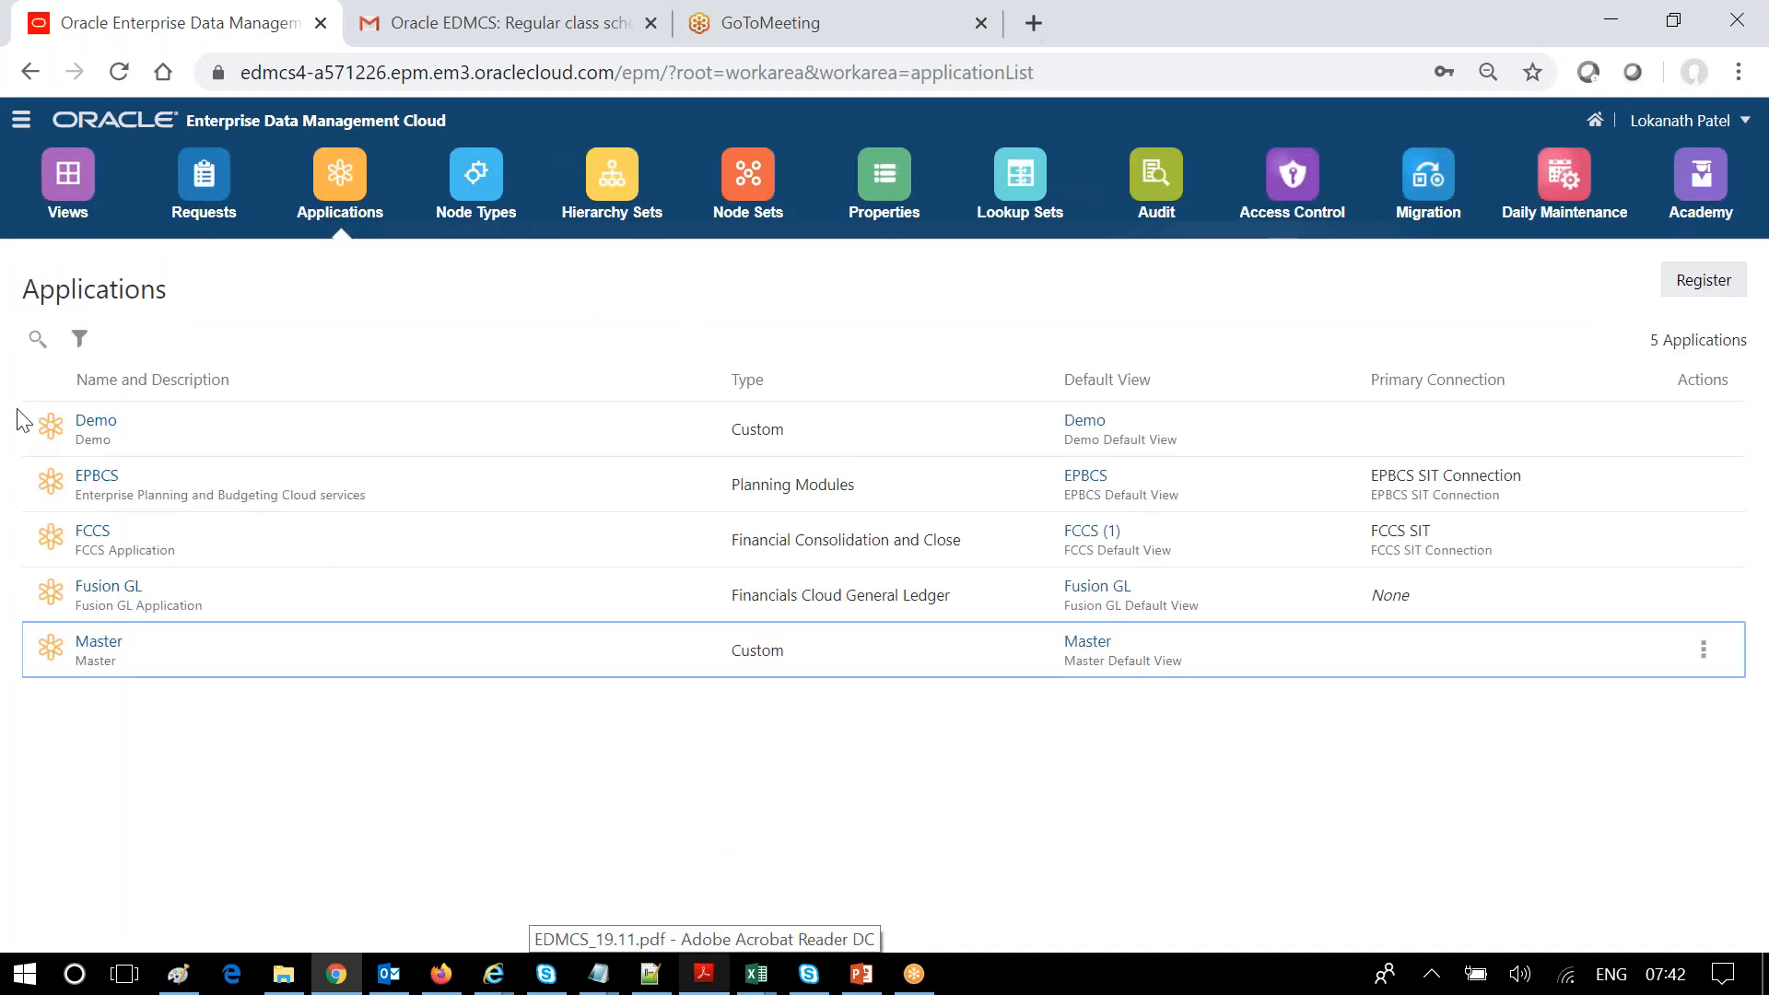
- Open the Demo application's registration and go through the Employee dimension to the properties of its Employee (DemoApp) node type
click(1703, 430)
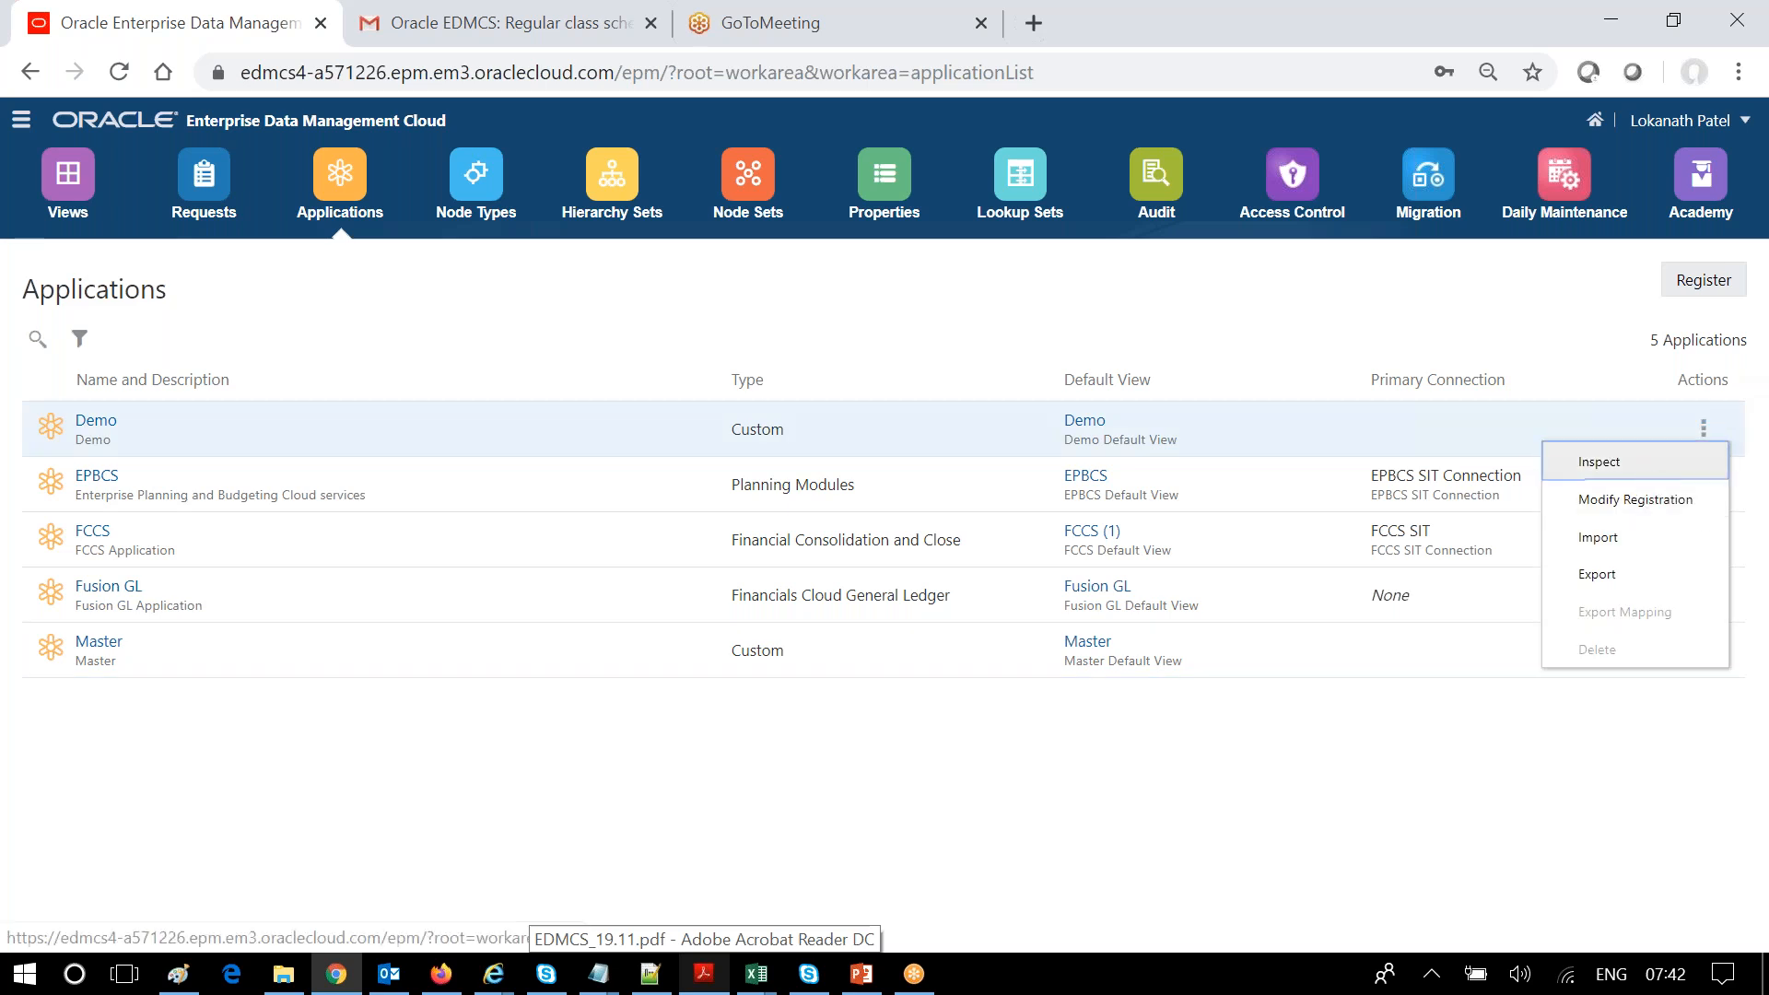
click(1598, 461)
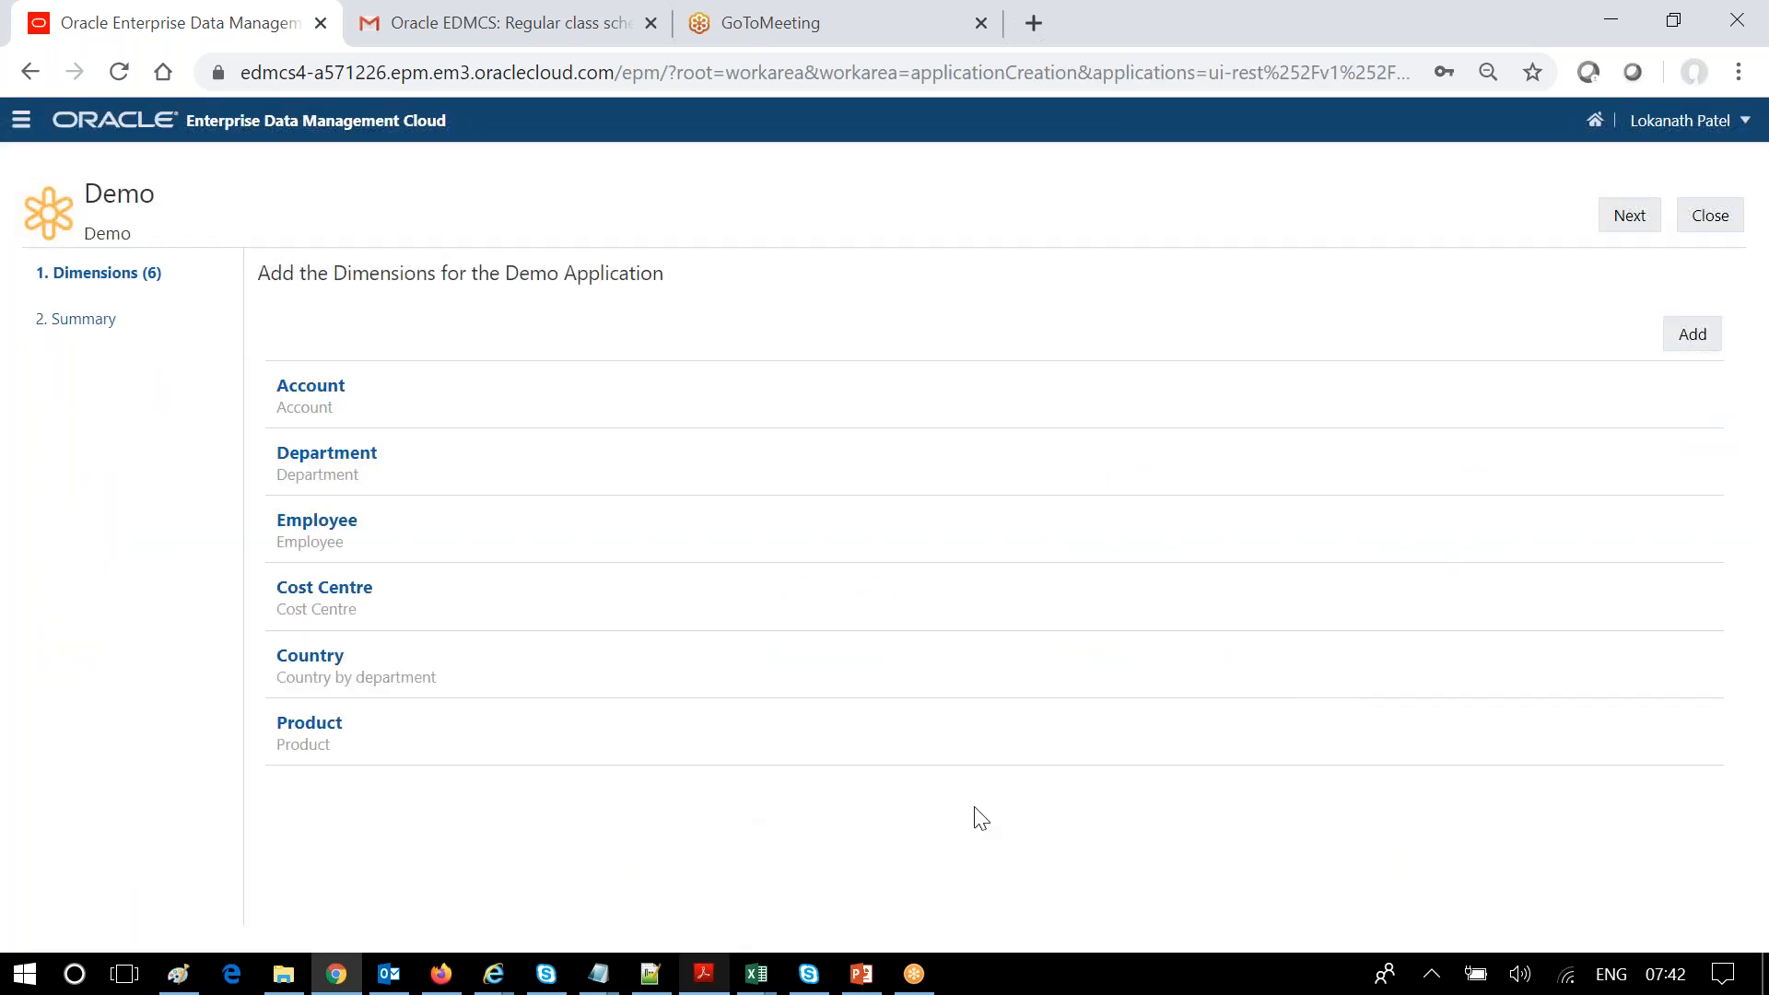
click(319, 531)
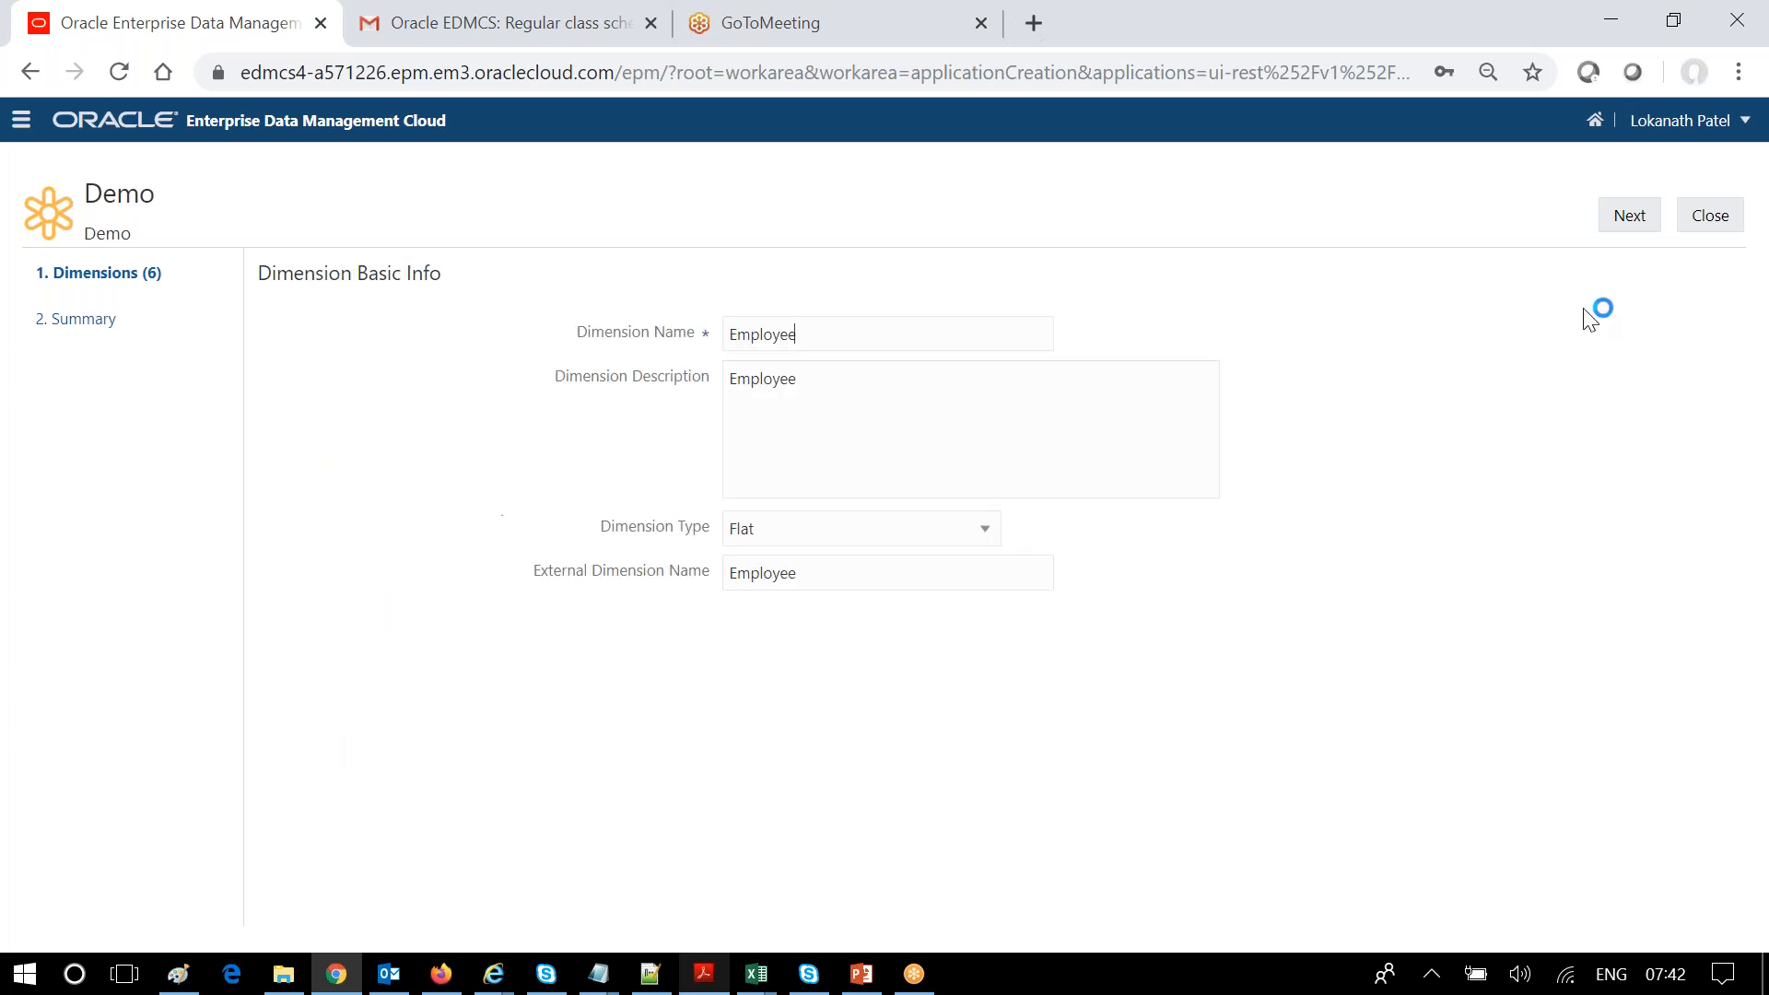
click(1651, 226)
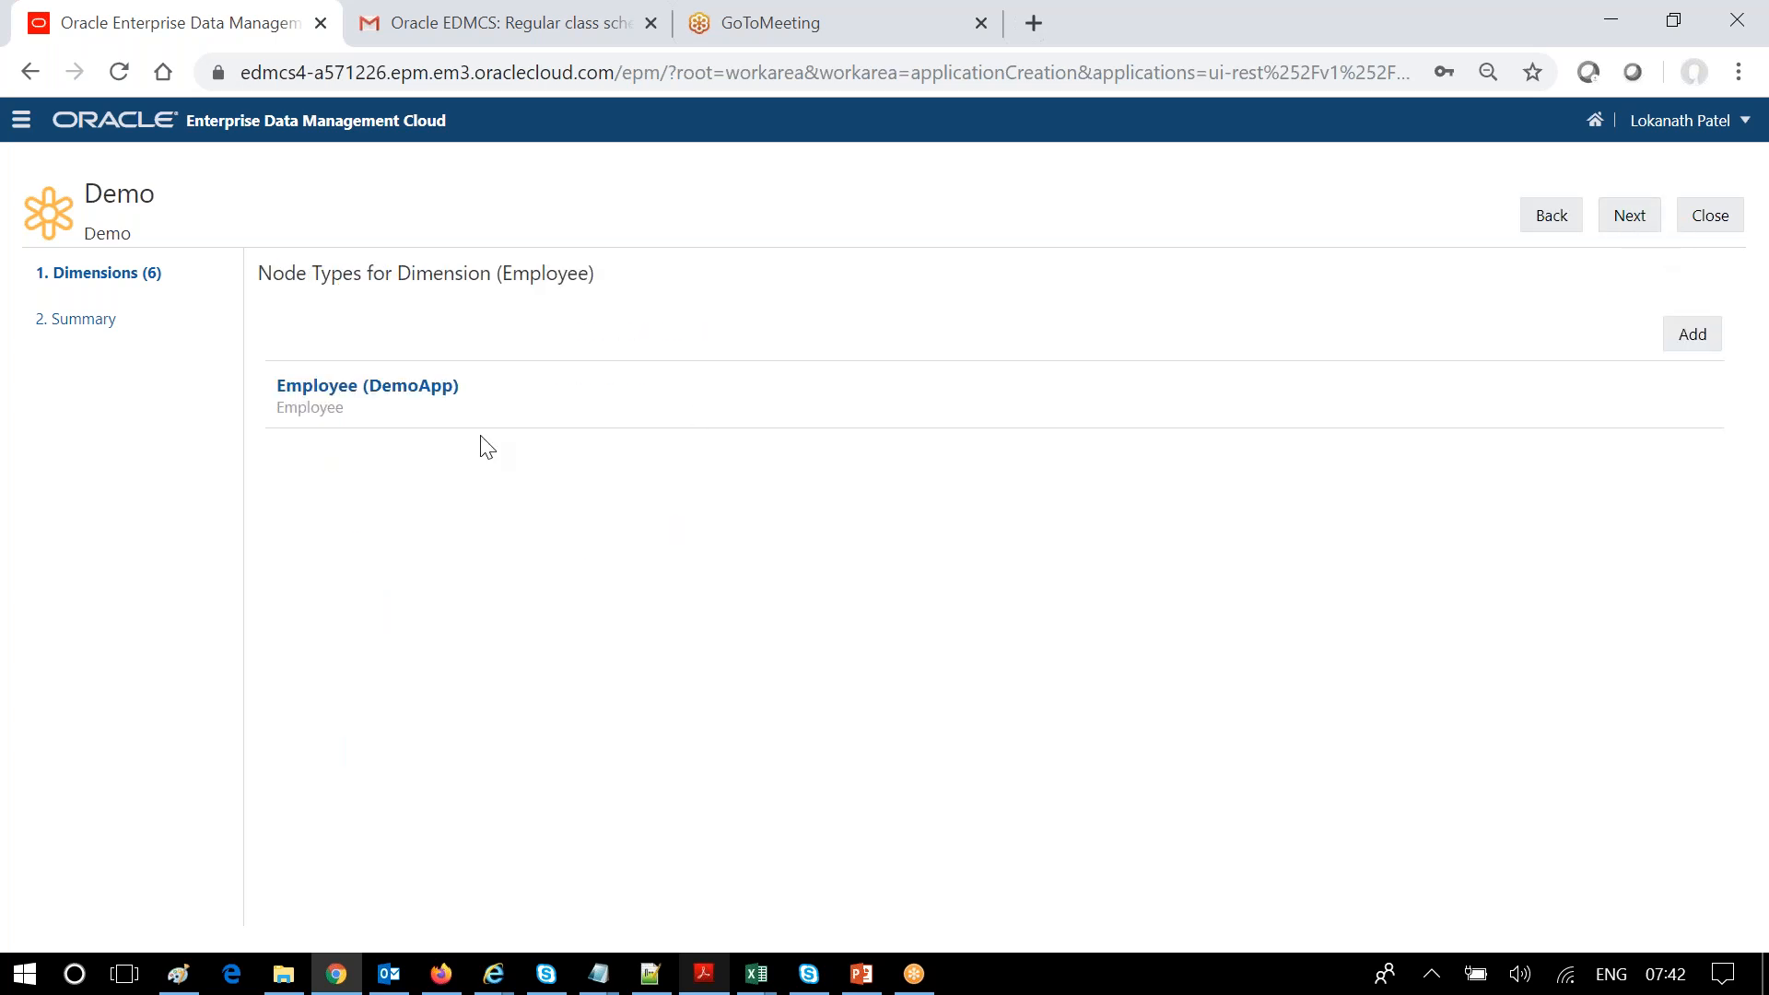
click(446, 401)
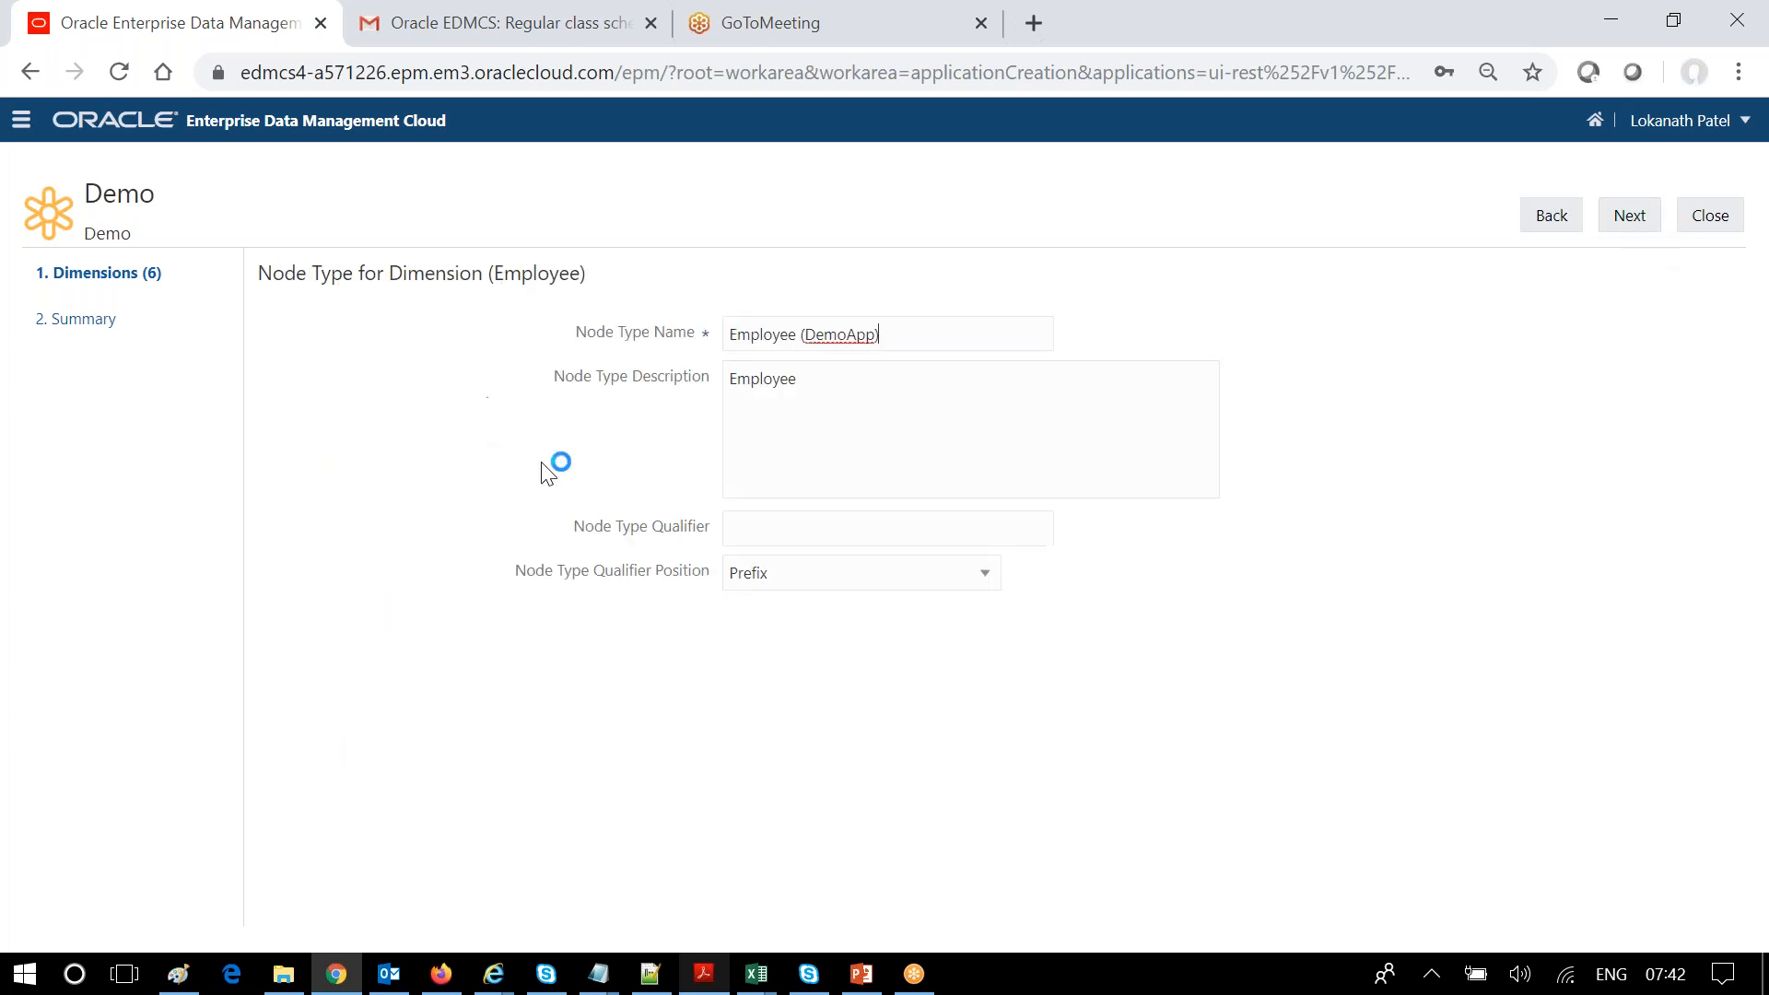
click(1639, 227)
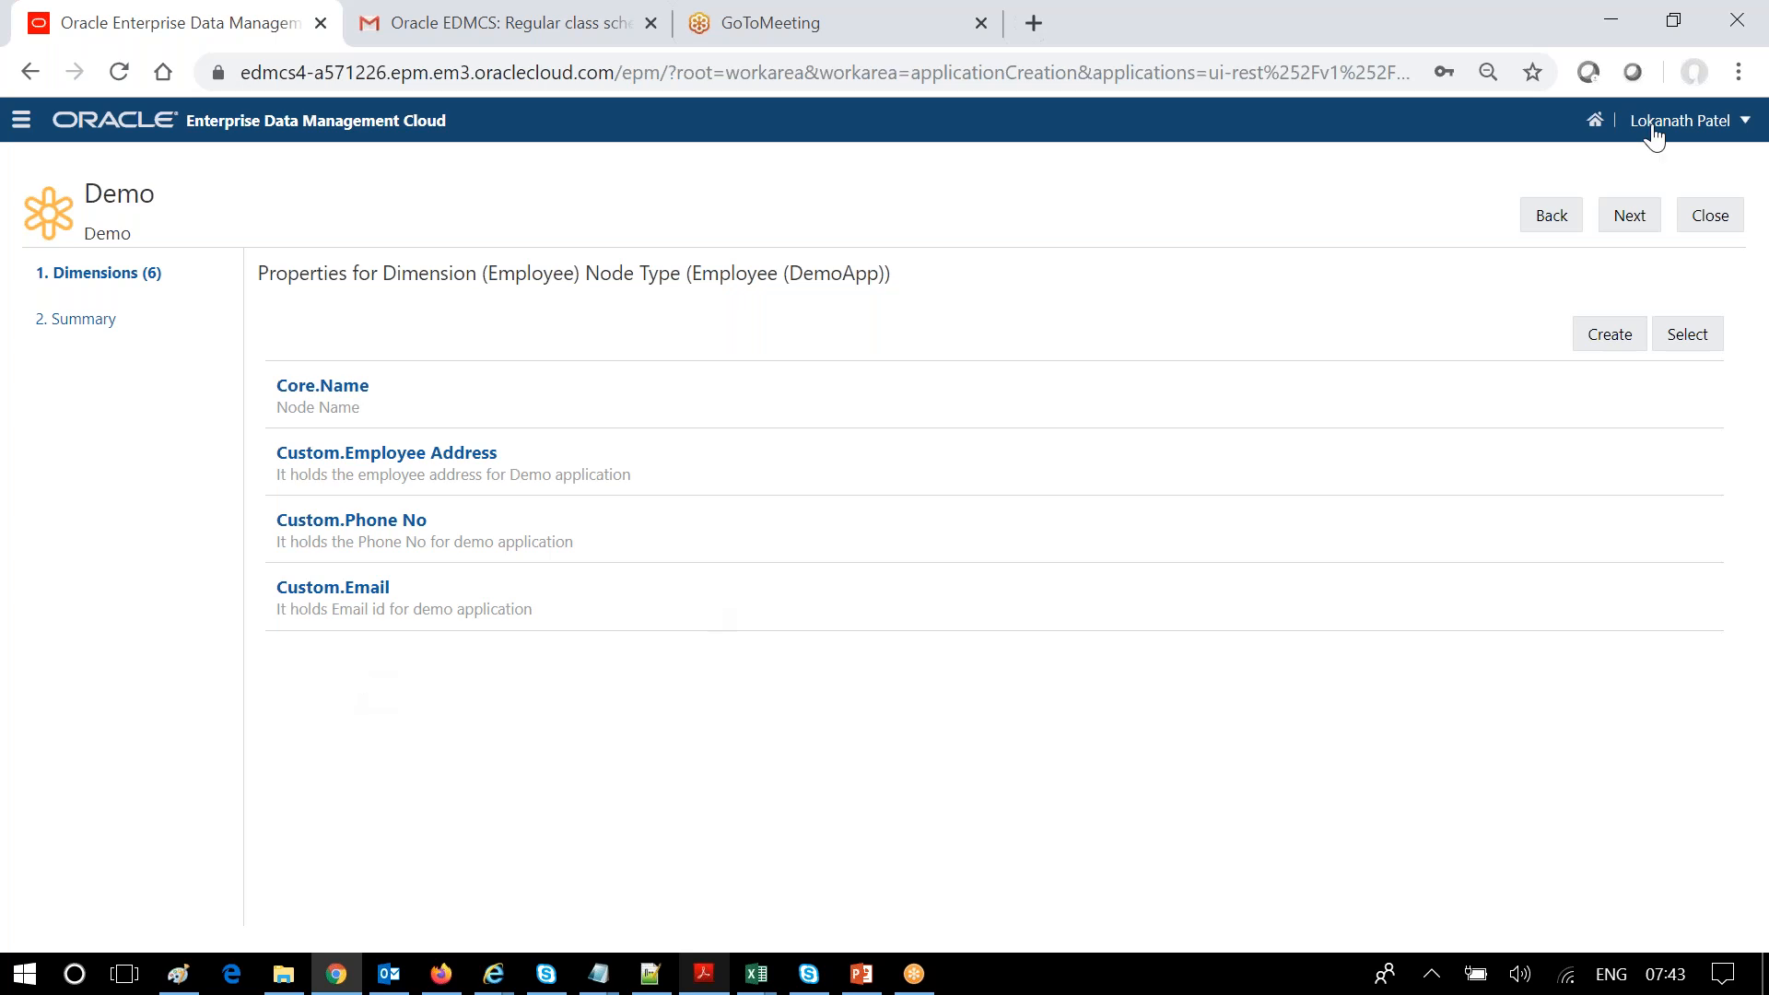
- Go back through the Employee dimension and close the Demo application's registration
click(1576, 219)
click(1578, 221)
click(1579, 221)
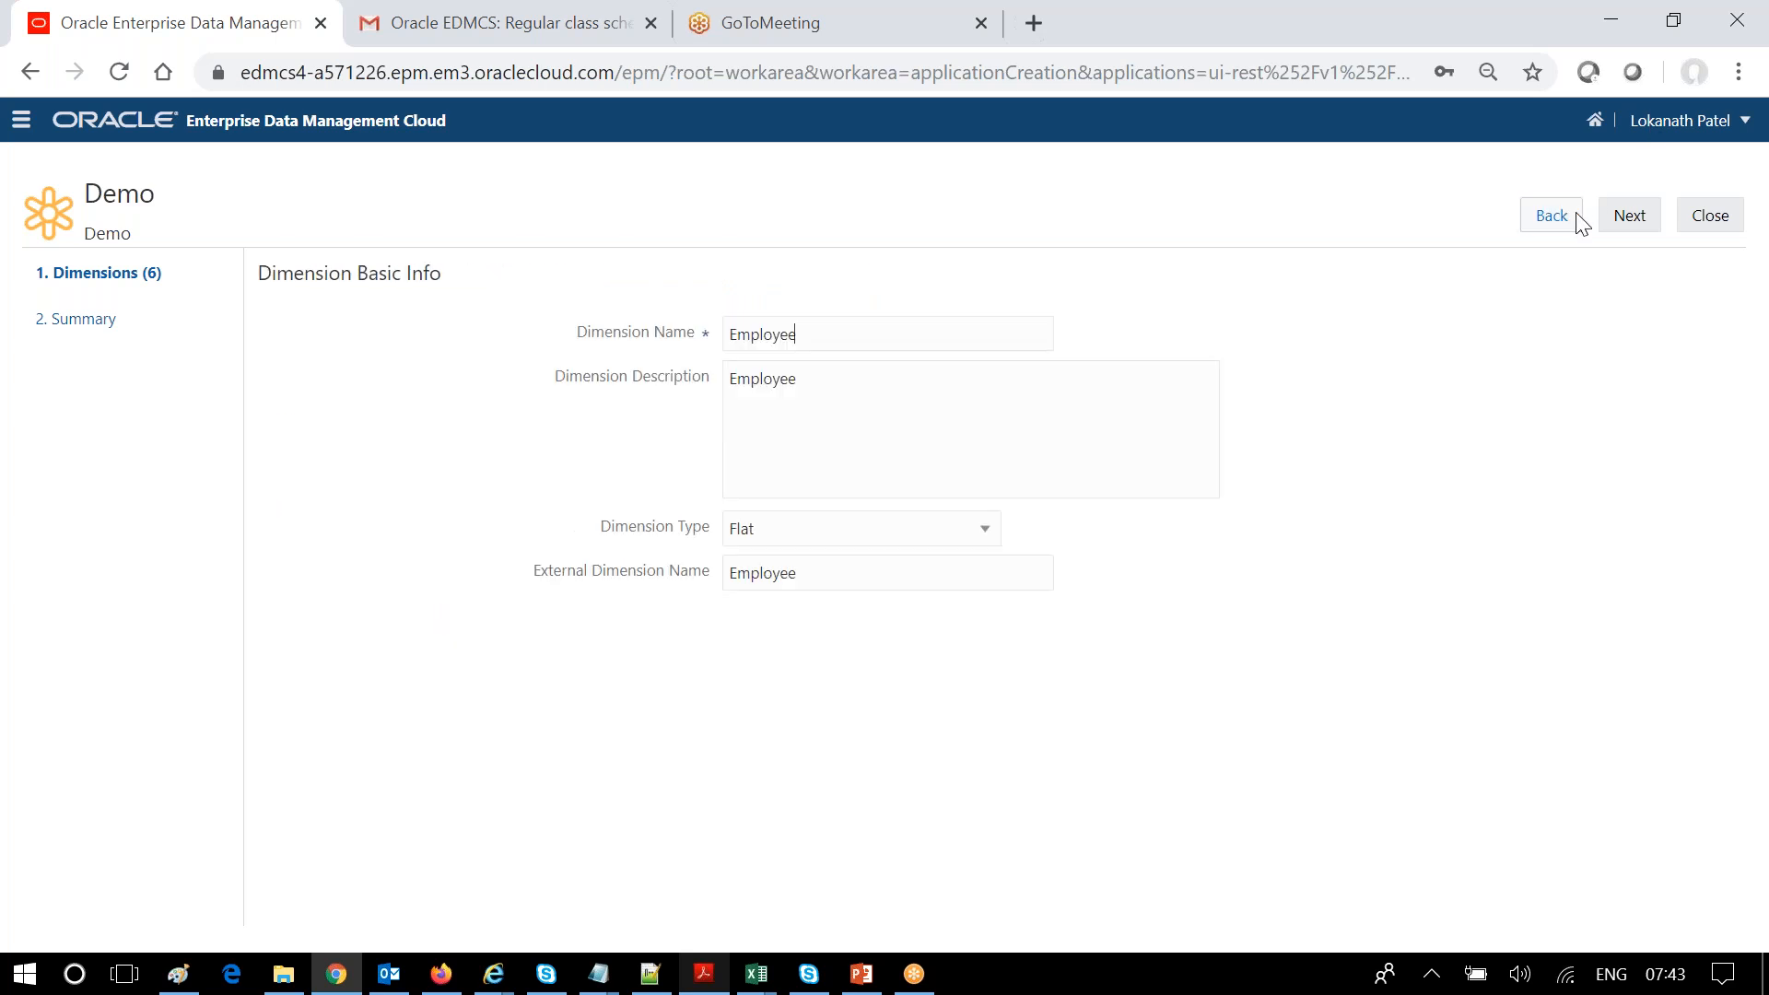
click(1580, 221)
click(1712, 215)
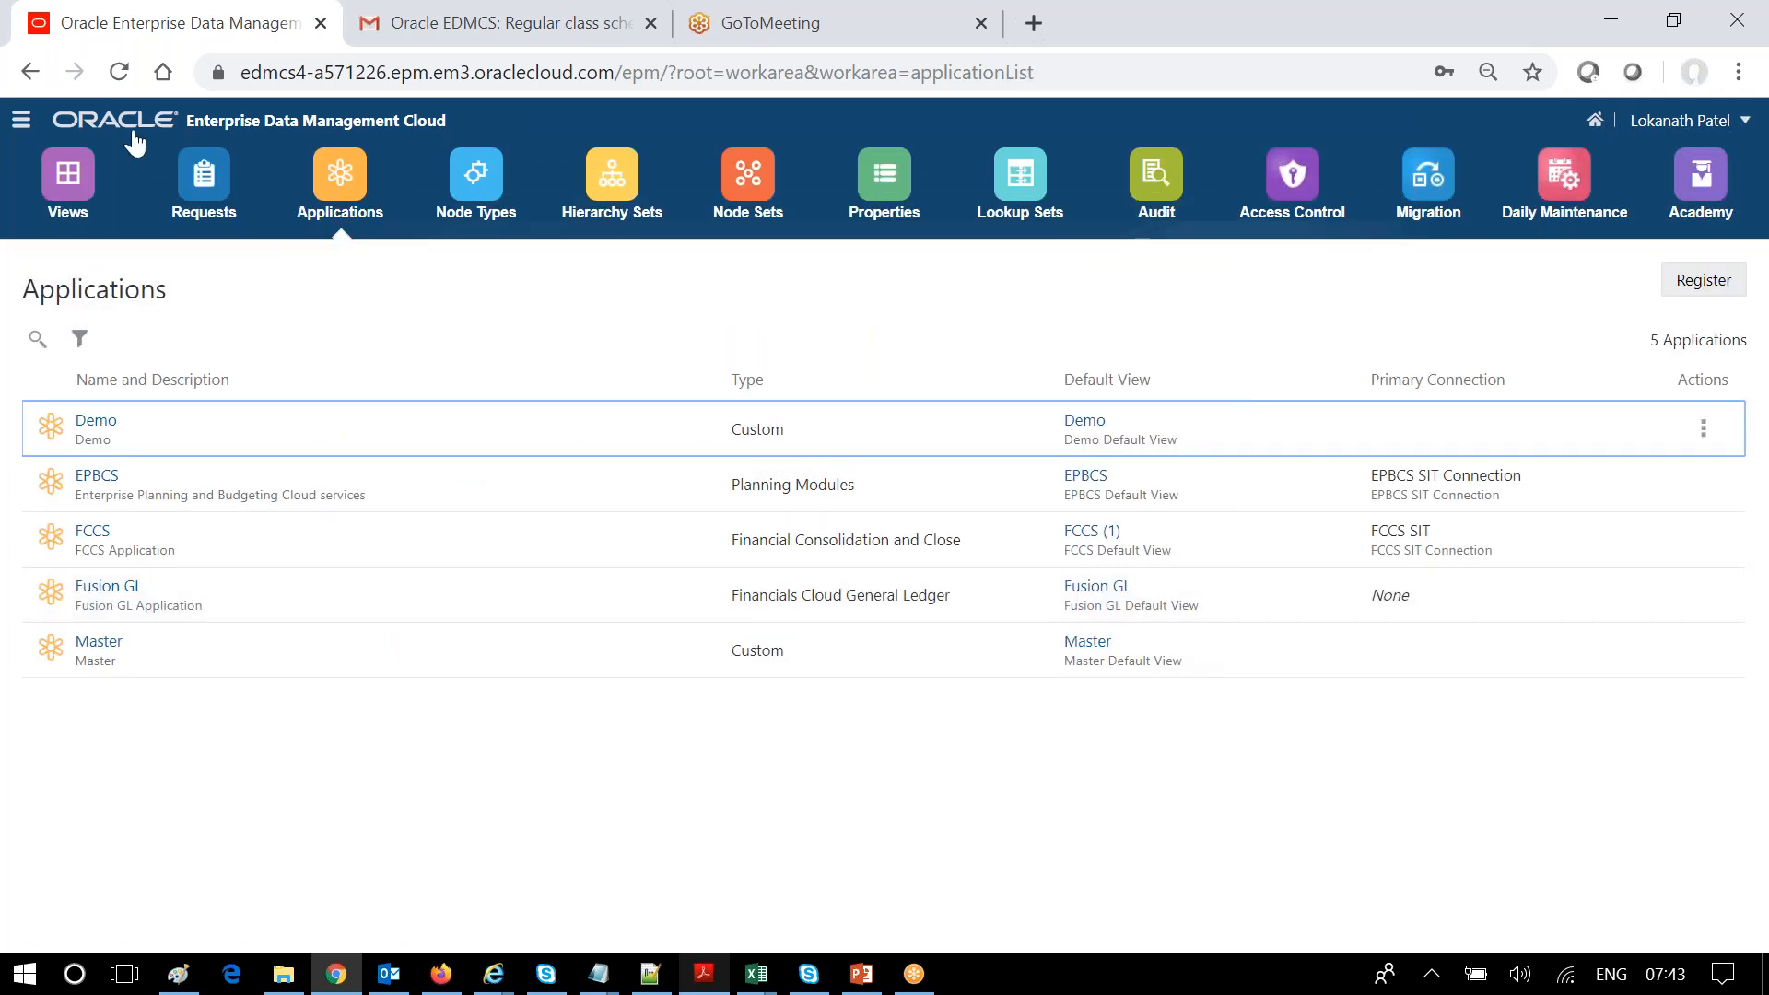
- Open the Demo view and display the properties of the first employee in the Employee viewpoint
click(69, 177)
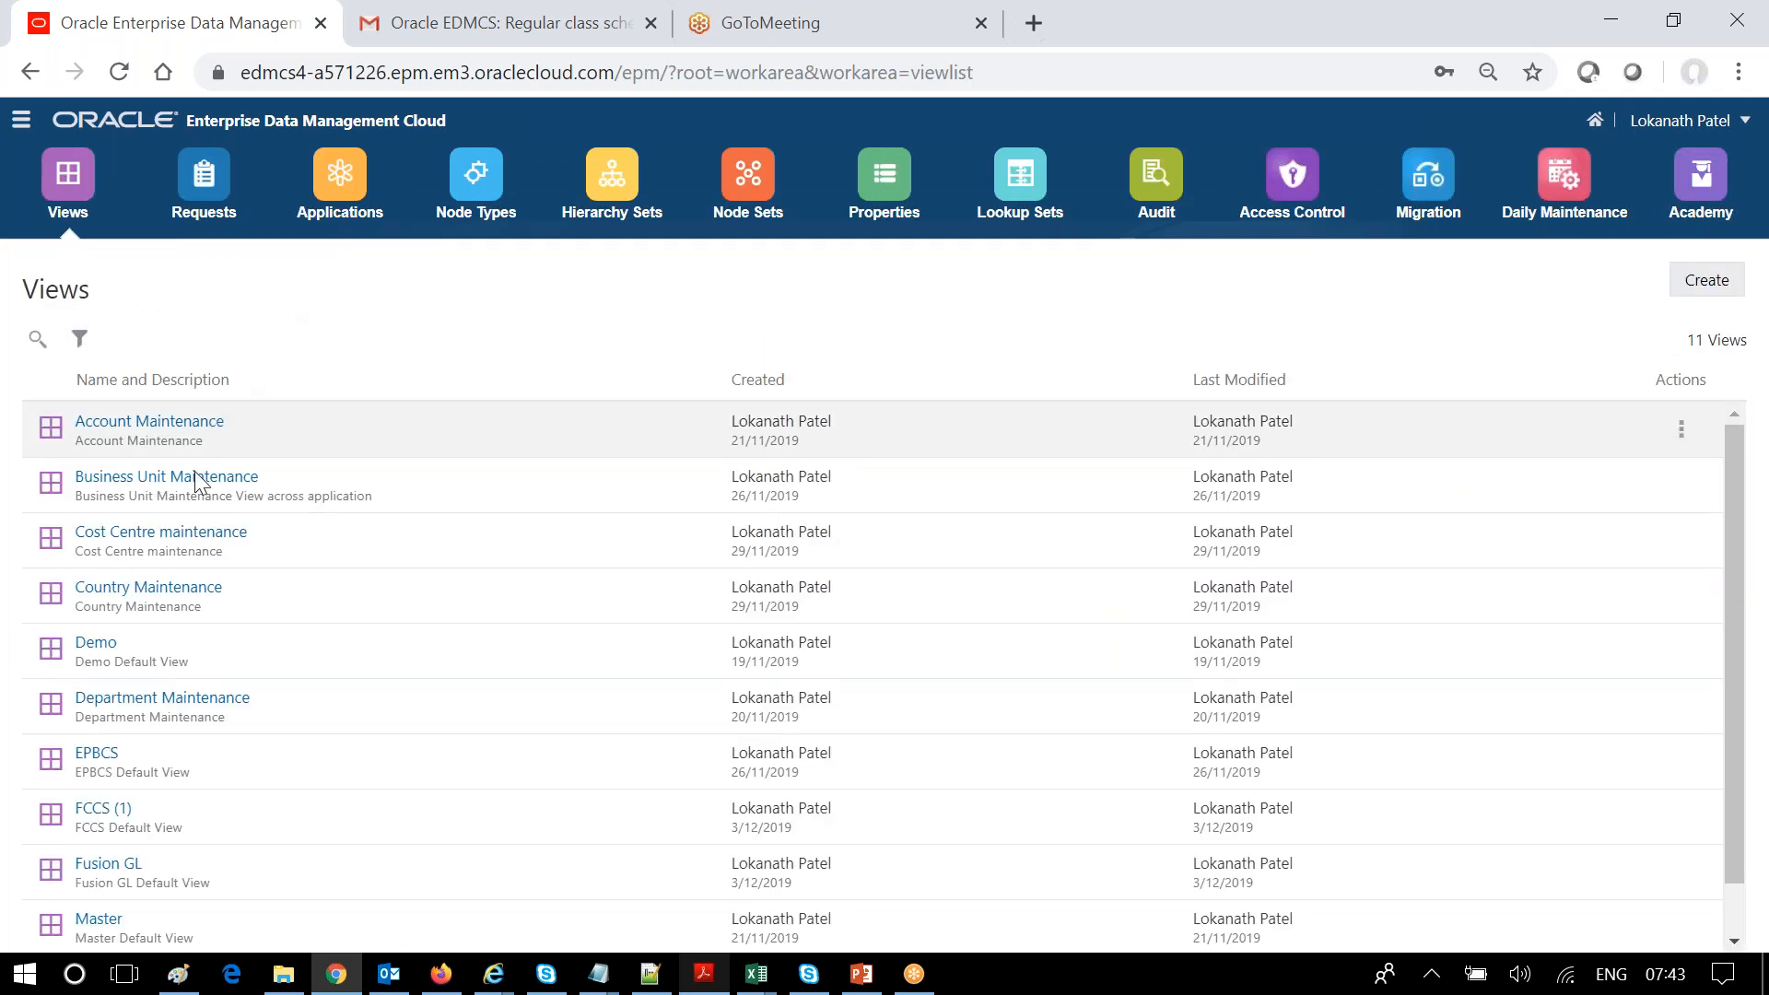
click(110, 649)
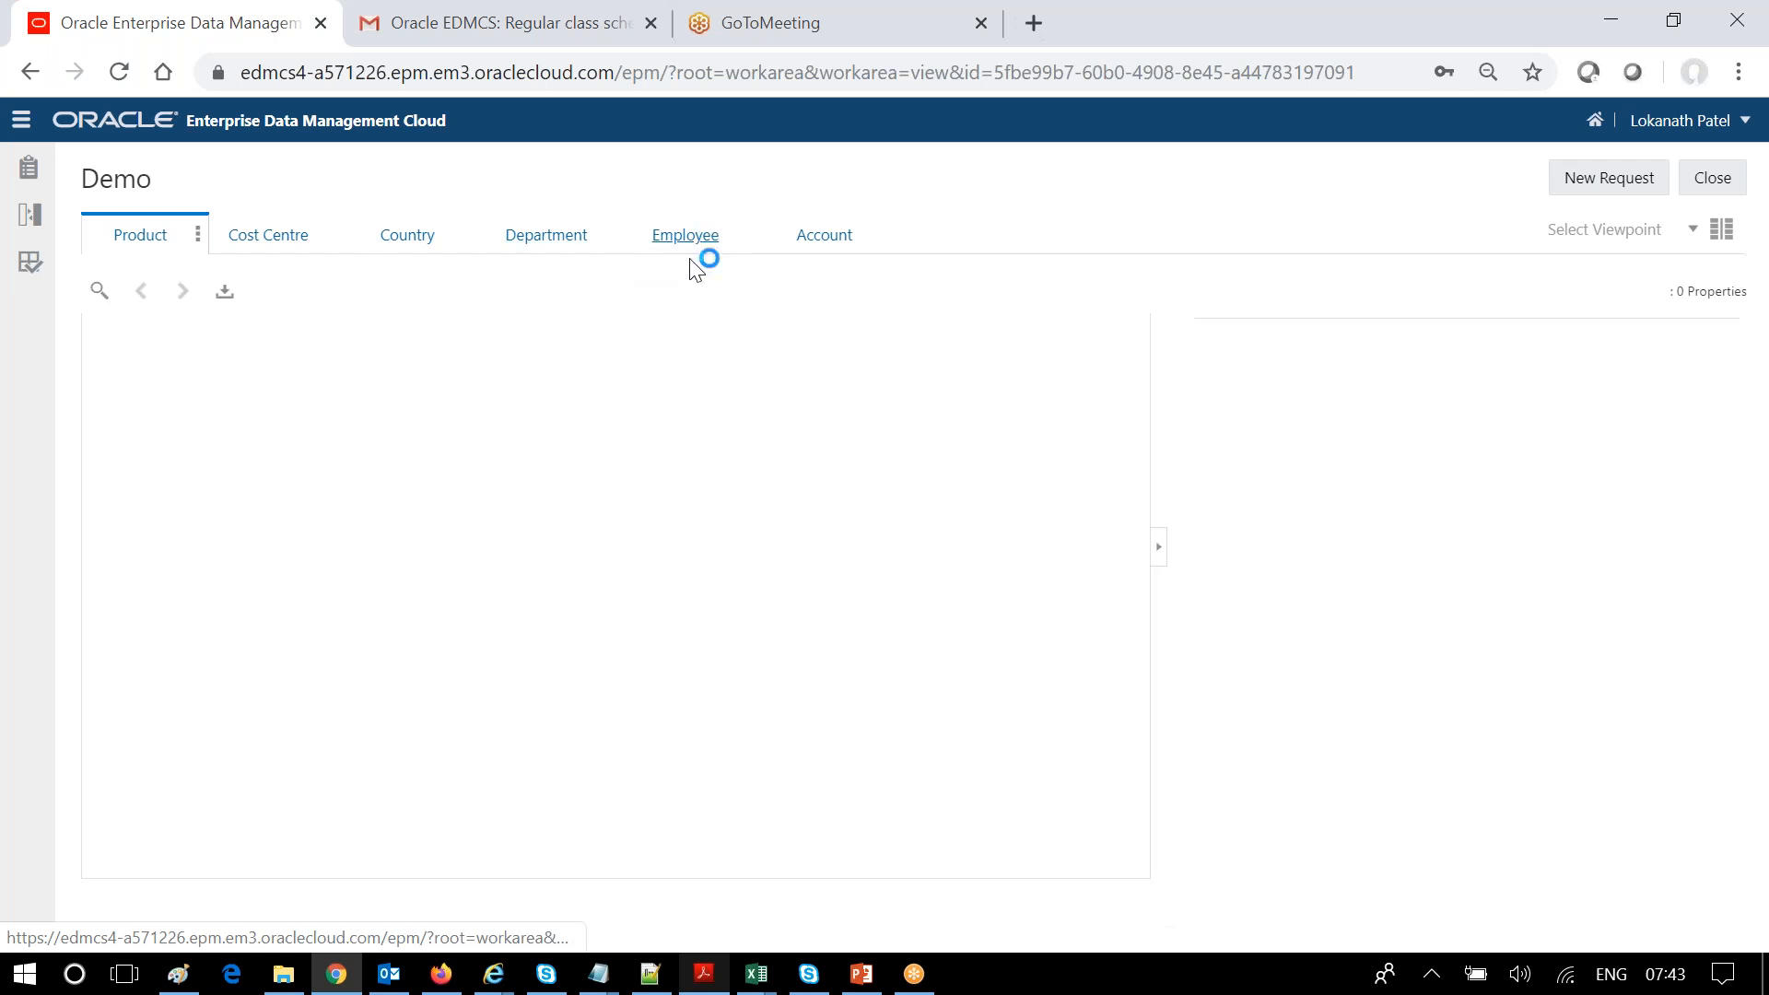
click(694, 239)
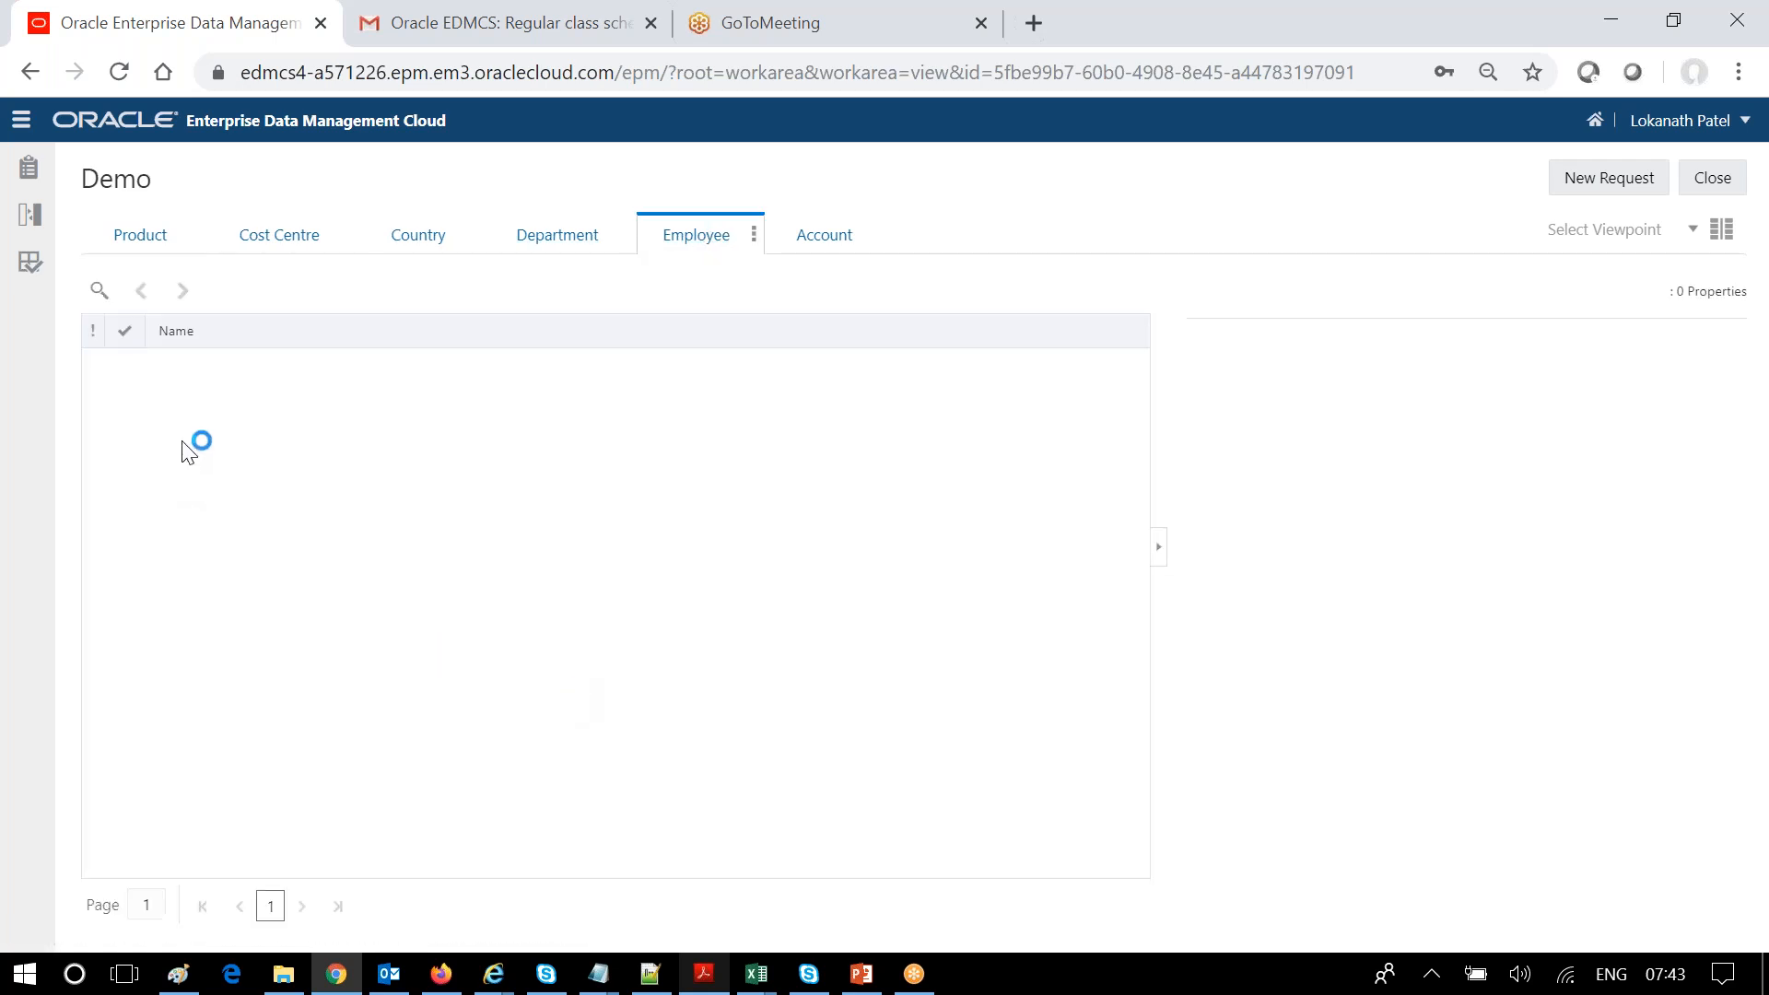
click(181, 373)
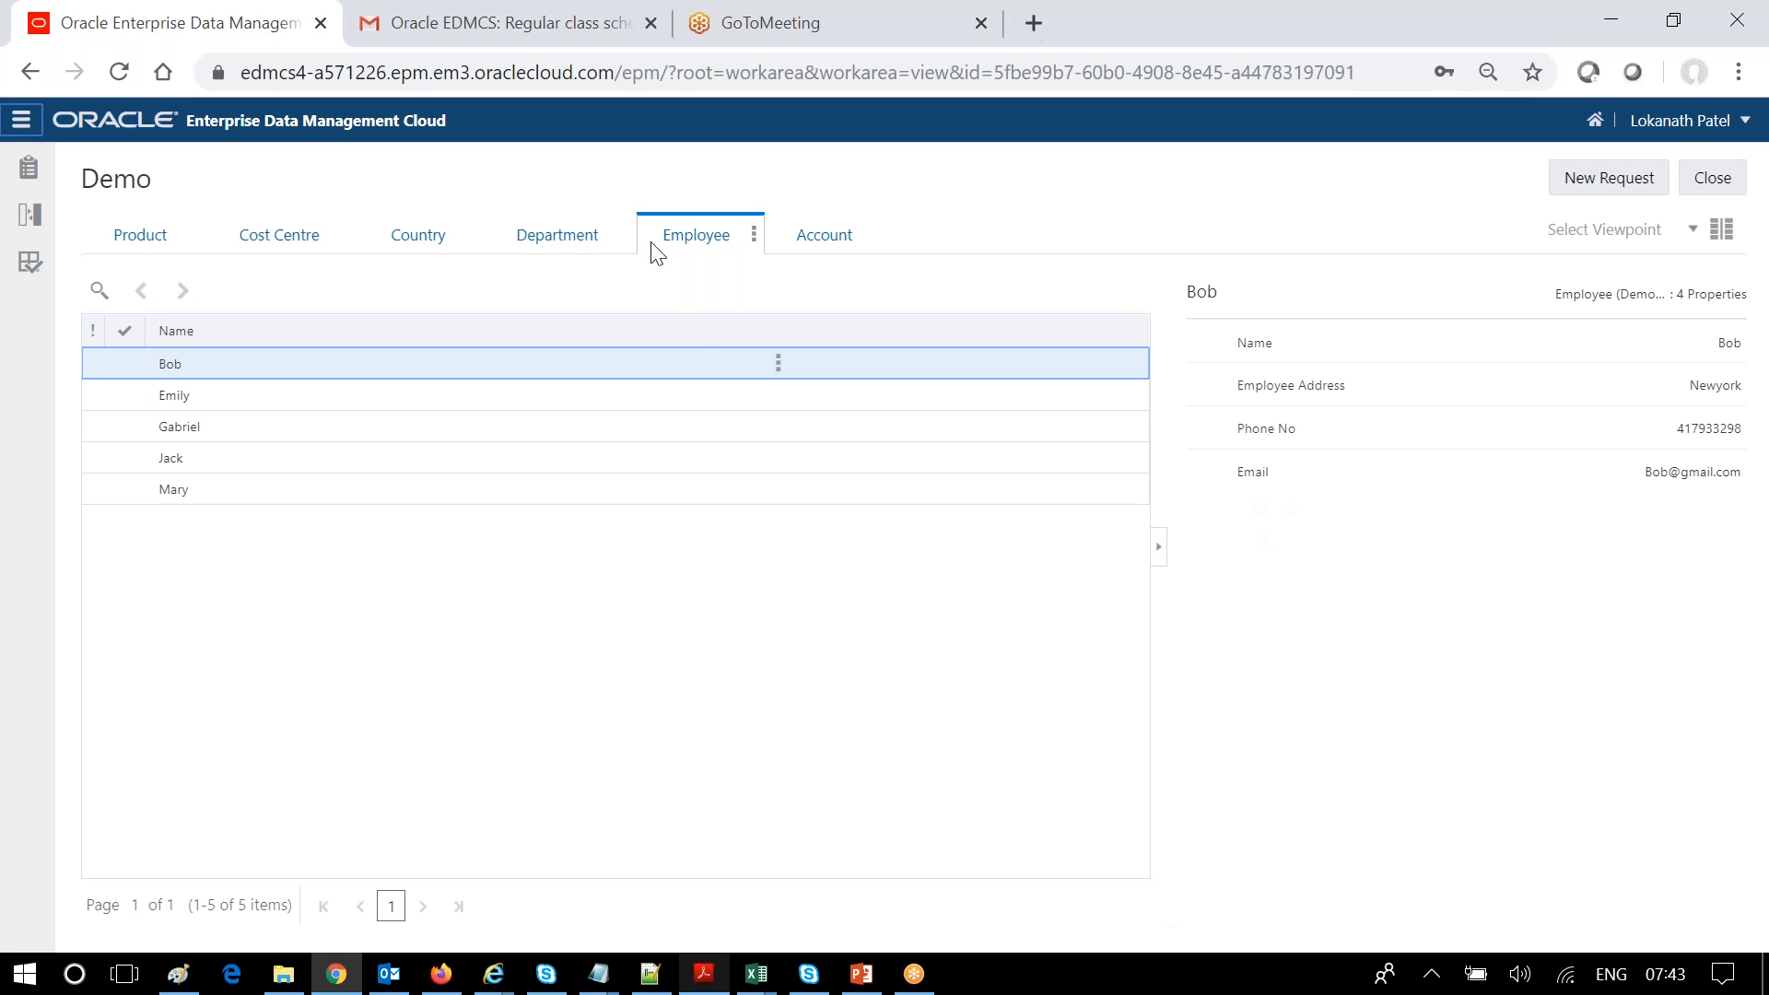
- Compare the properties of the Finance node in the Department viewpoint with those of the first node in the Employee viewpoint
click(569, 241)
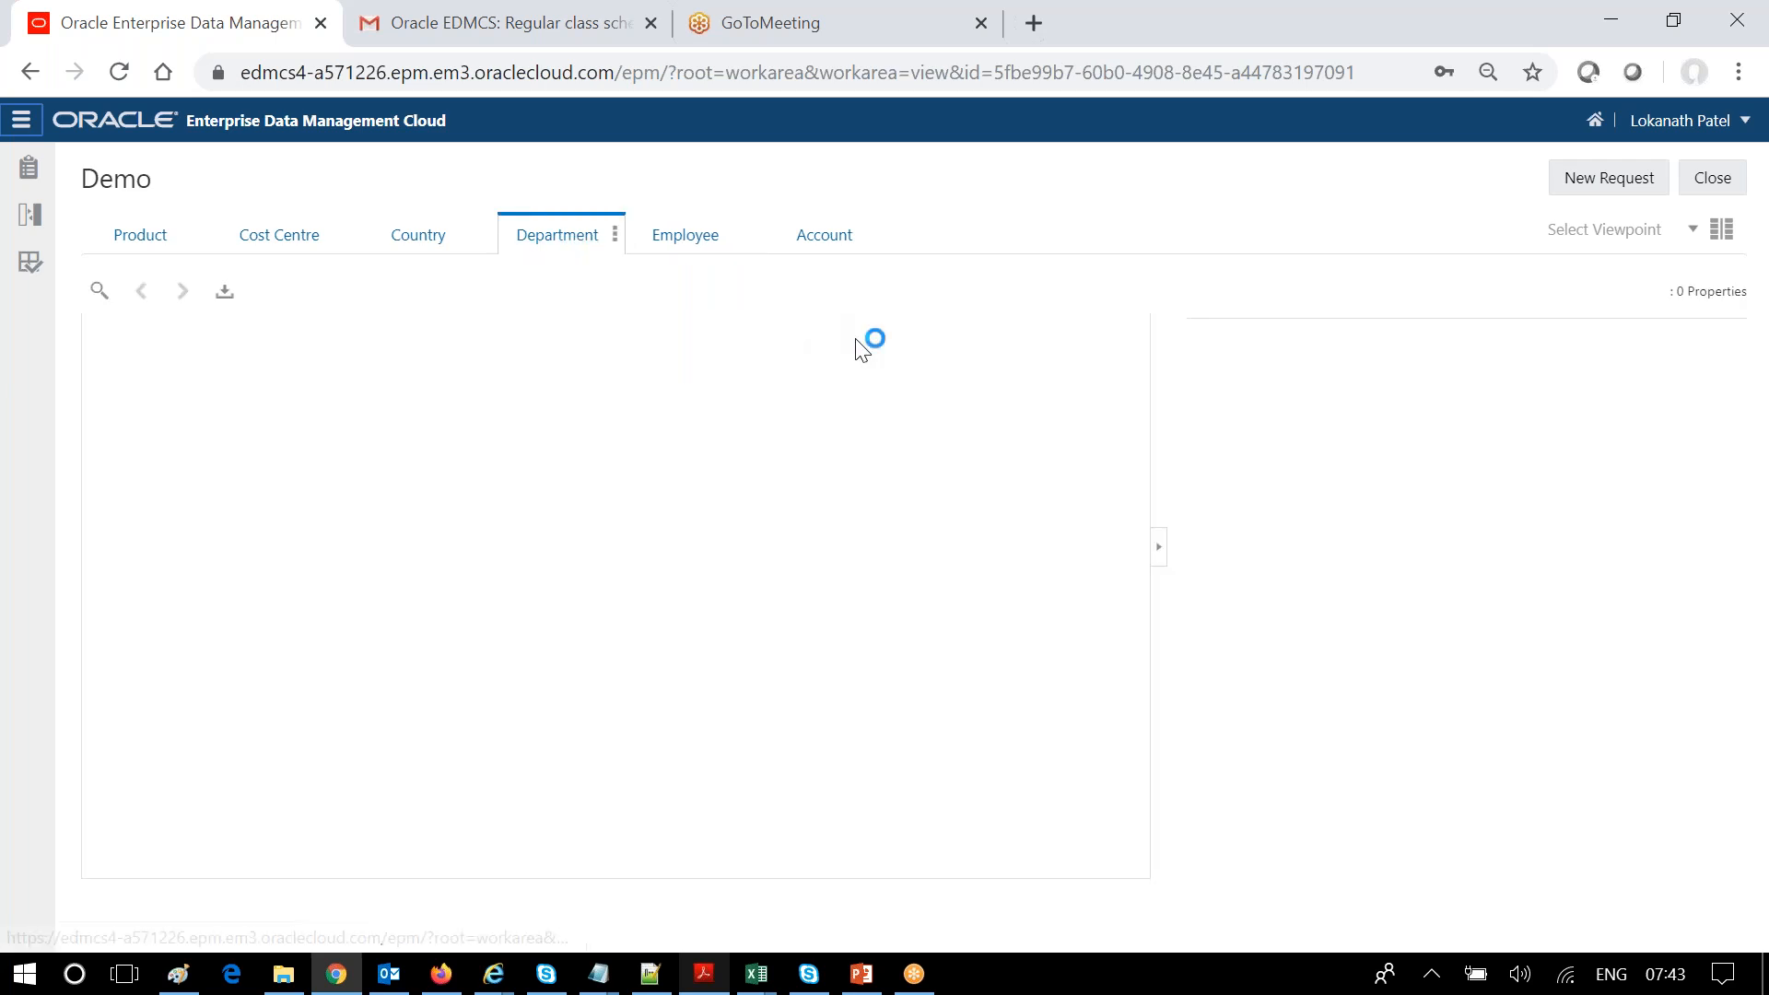
click(312, 365)
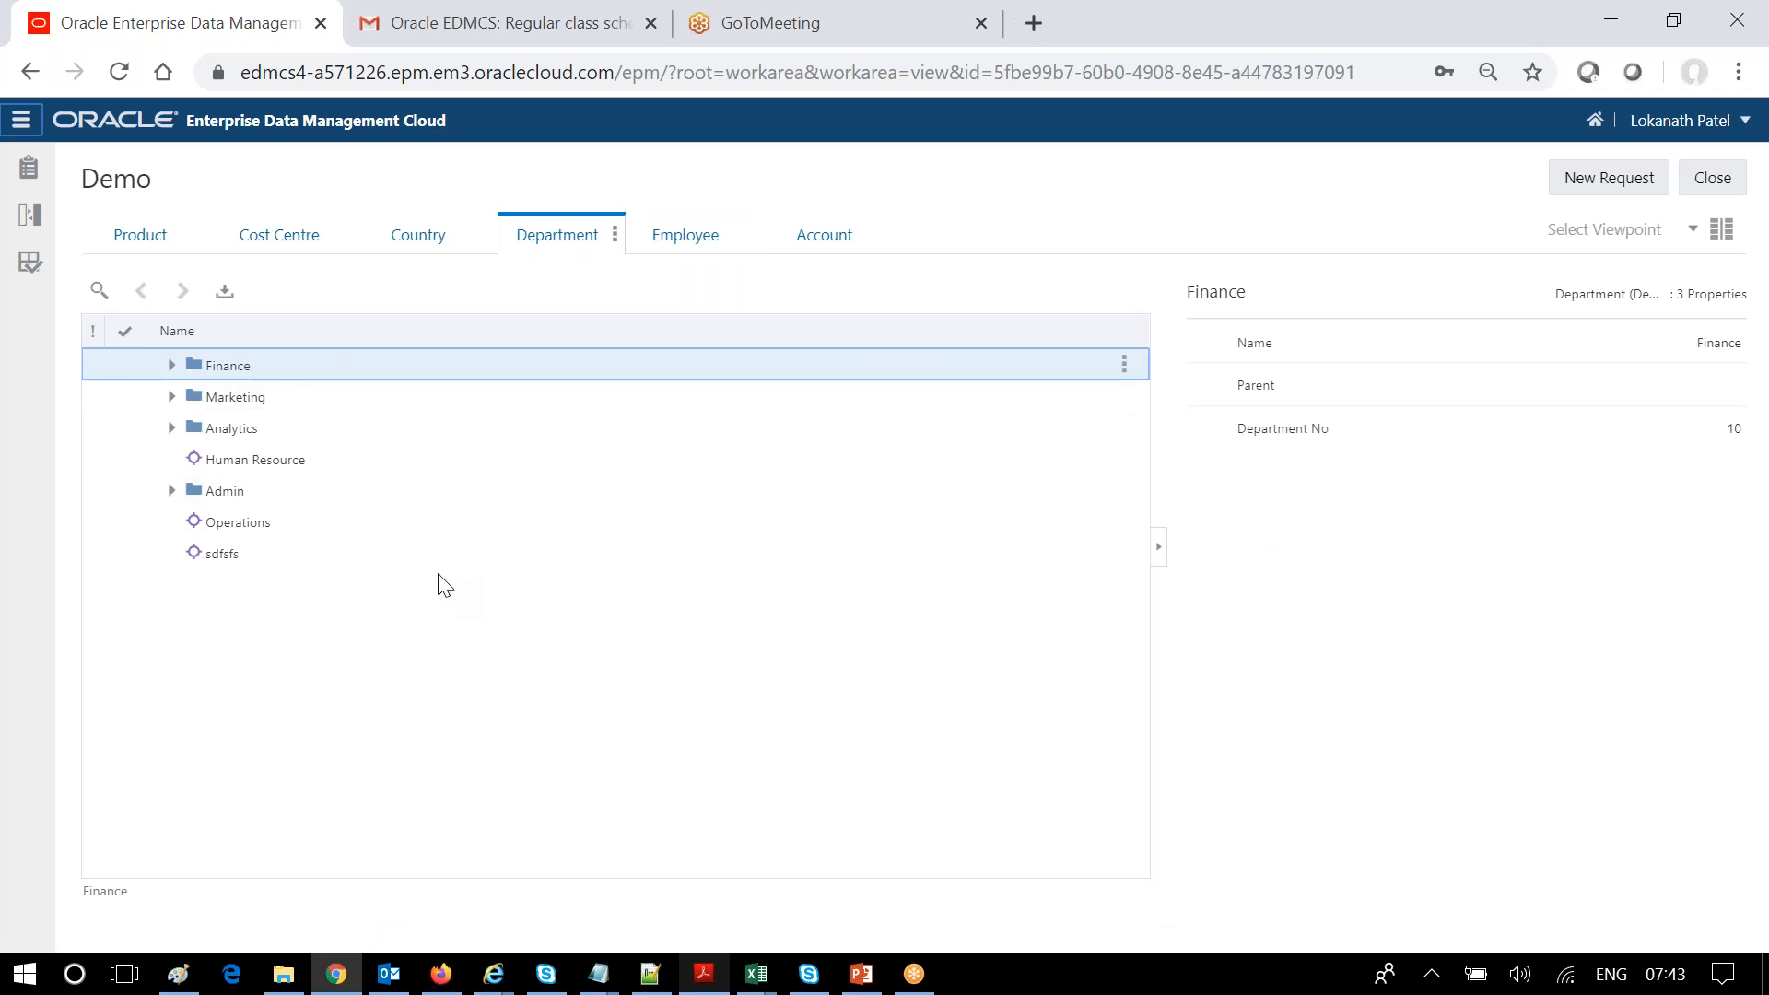
click(711, 248)
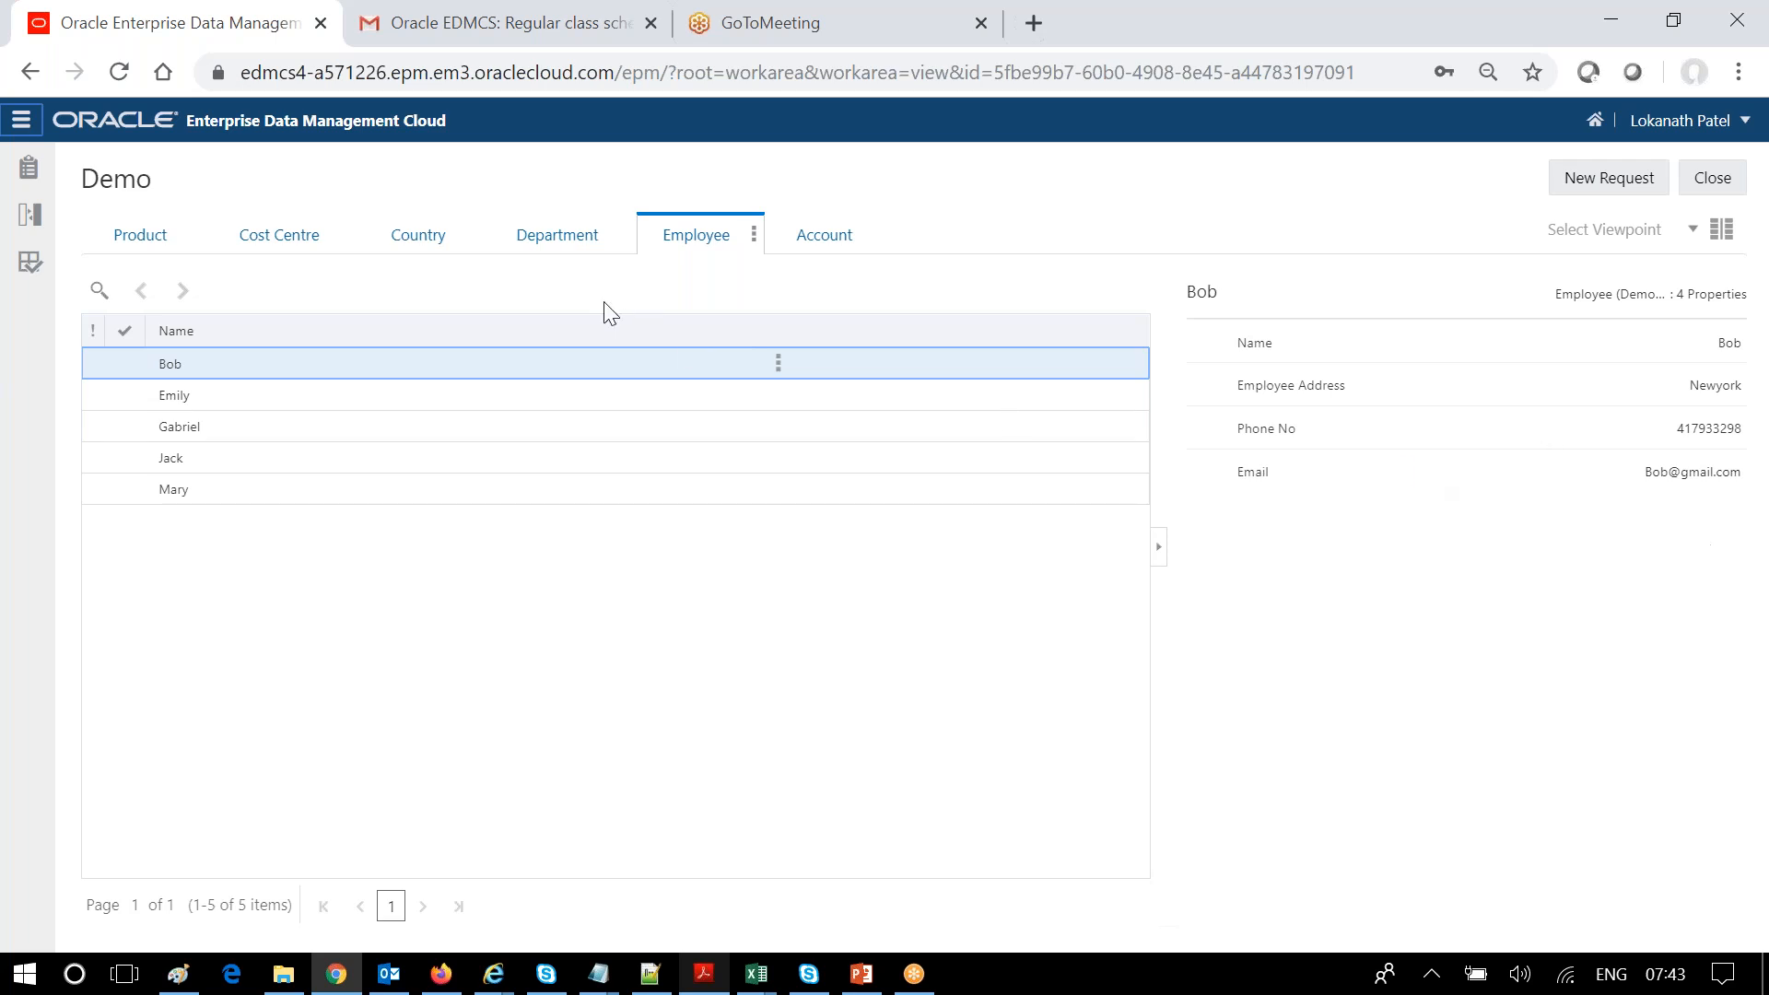
- Examine the employees under Finance, Marketing, Admin and Analytics in the Department viewpoint and display the properties of the first Analytics employee
click(570, 241)
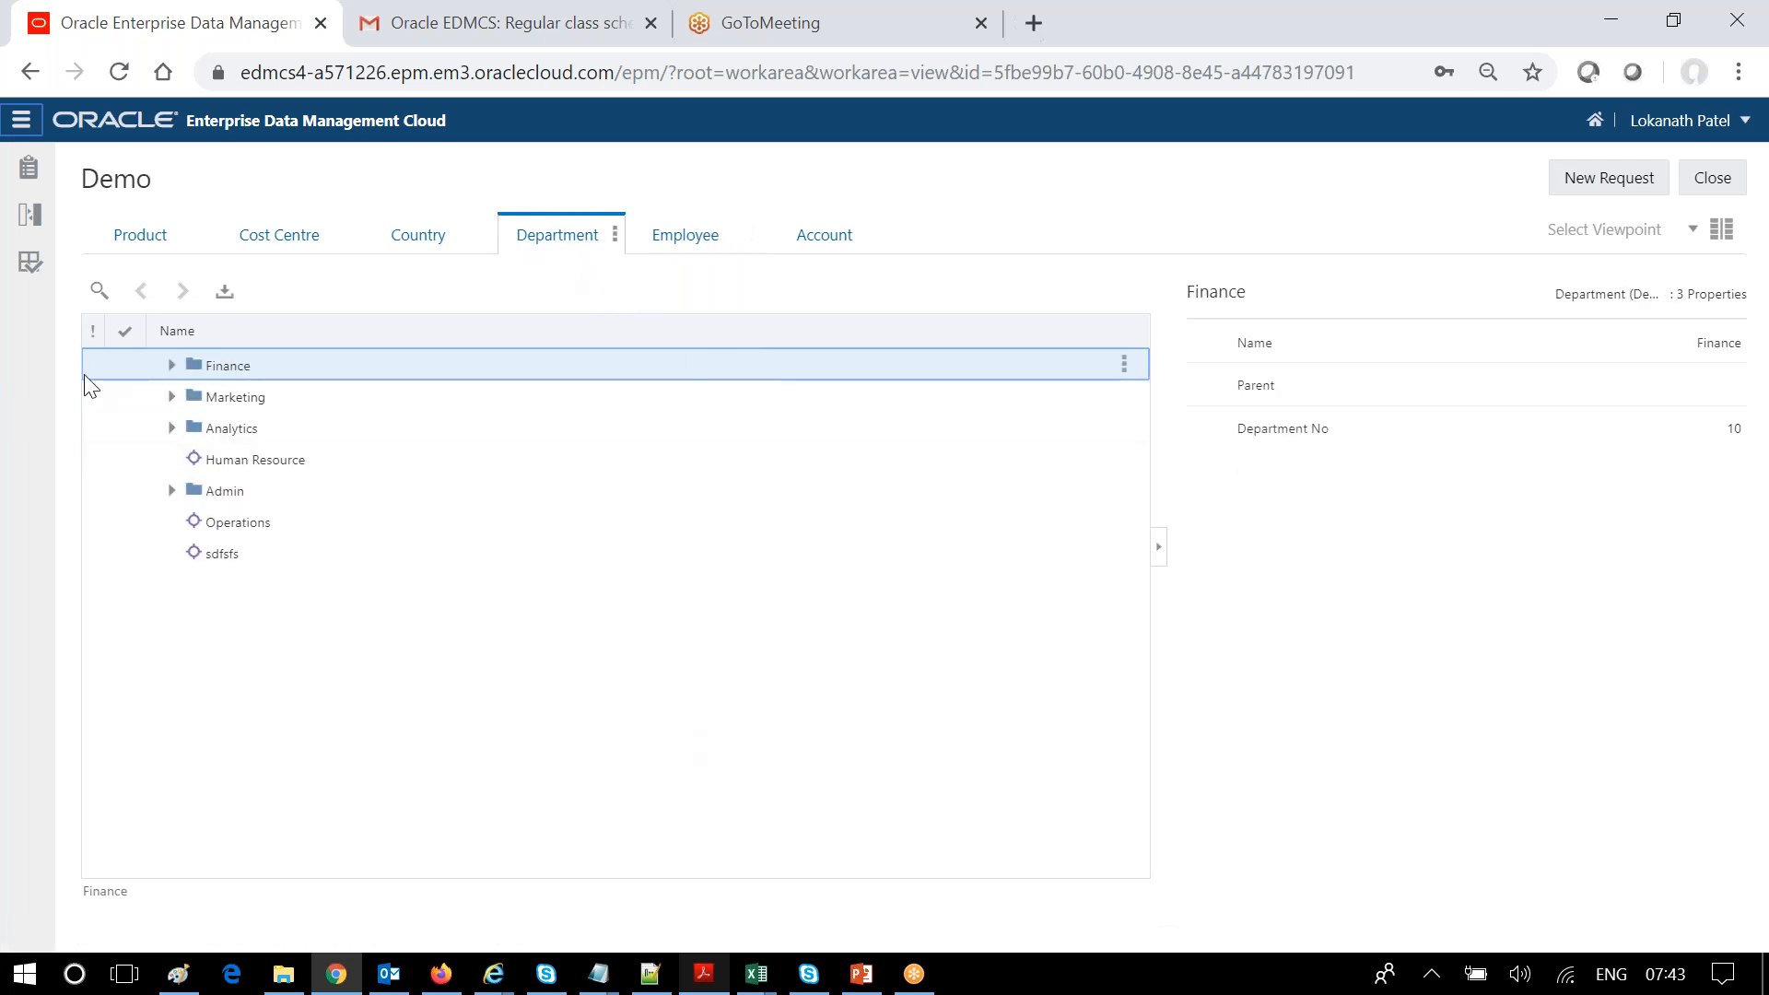
click(172, 366)
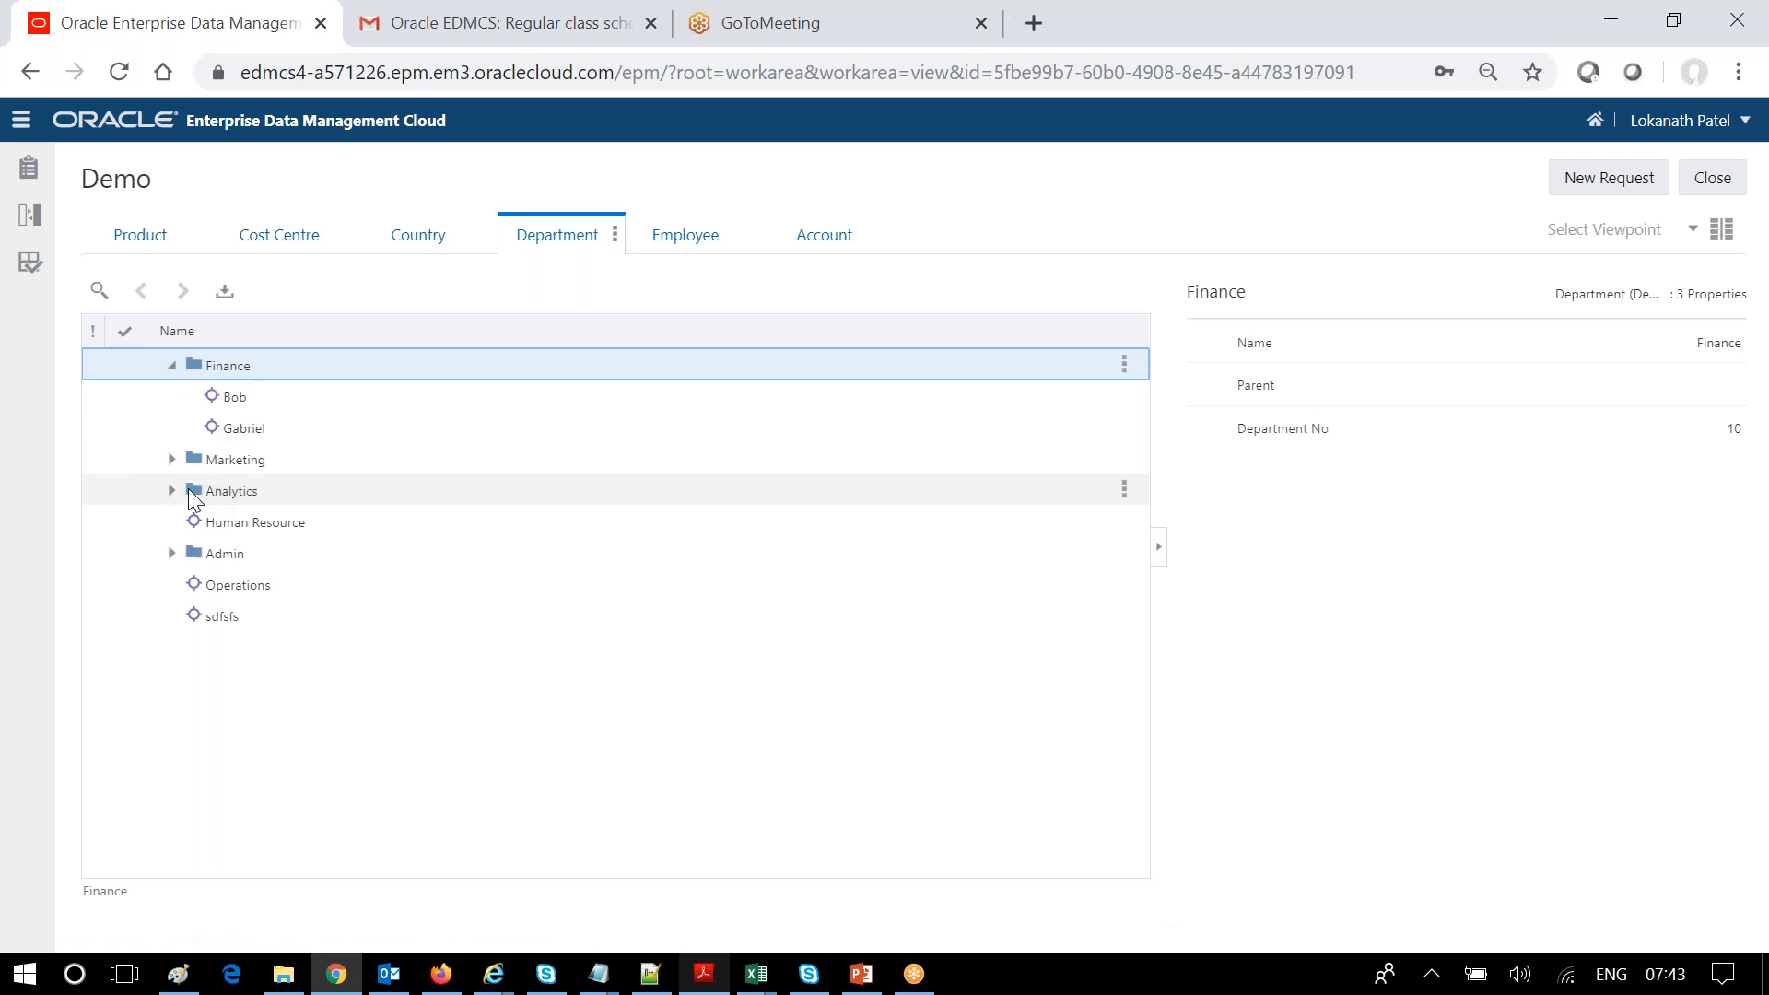
click(171, 460)
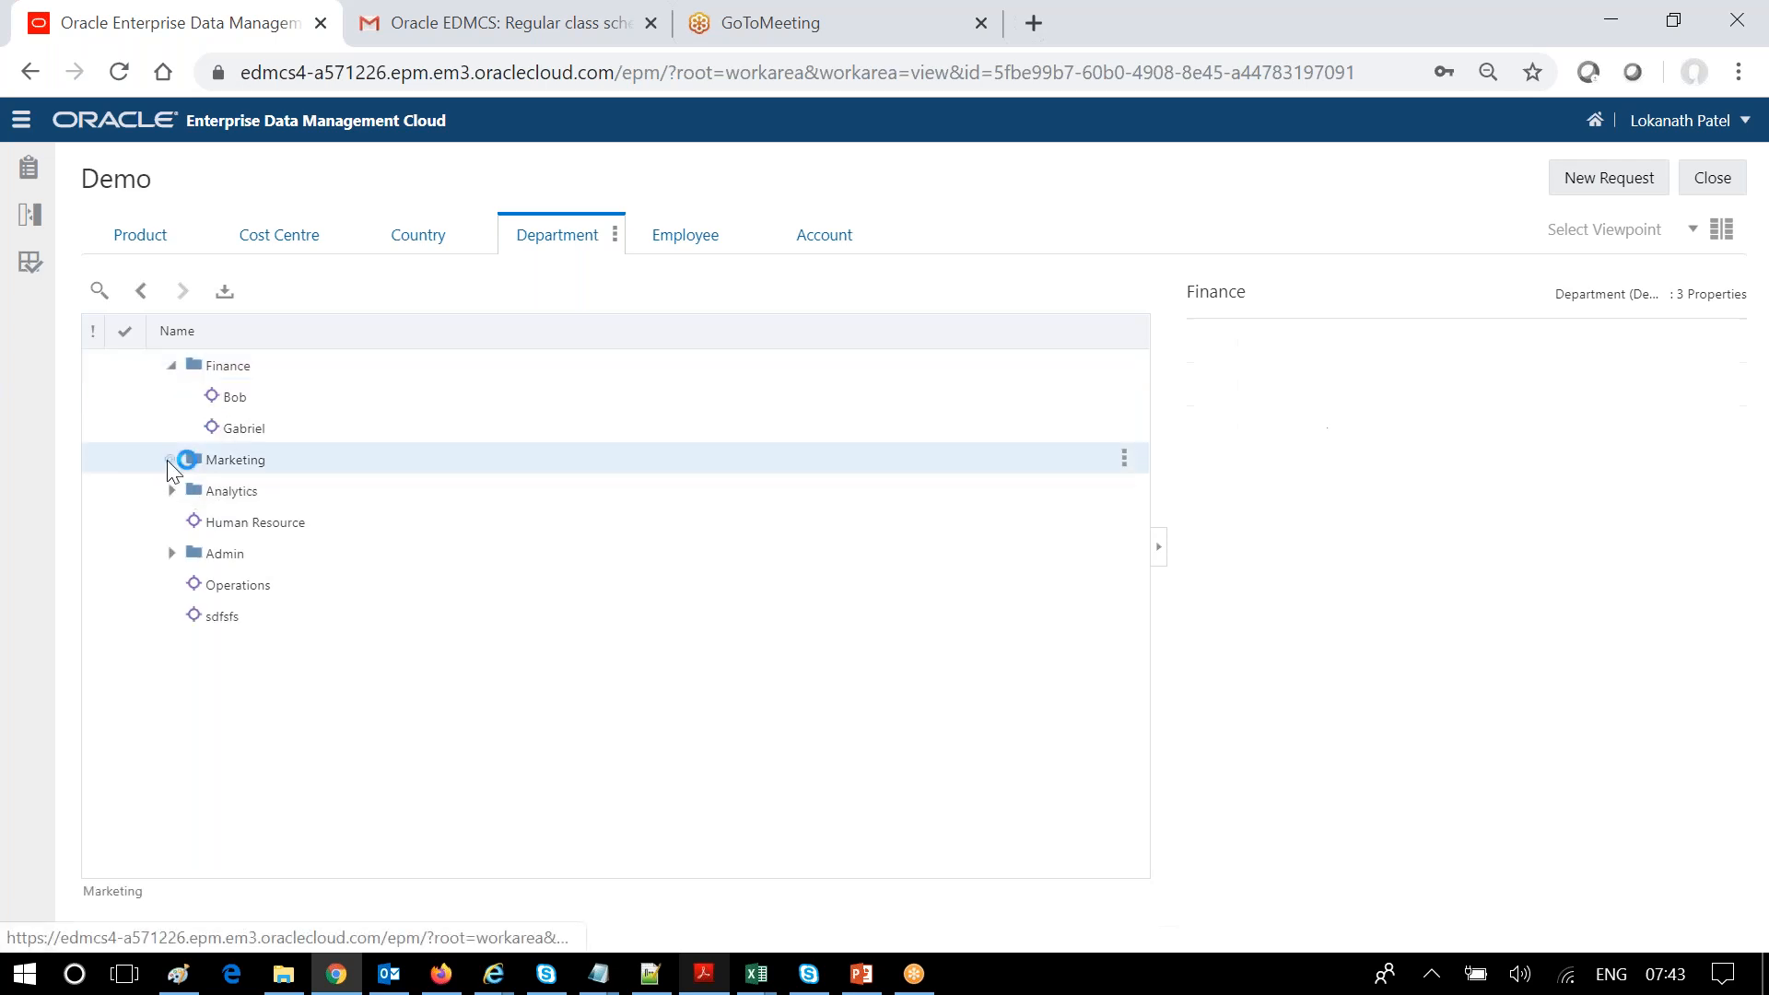
click(172, 366)
click(171, 585)
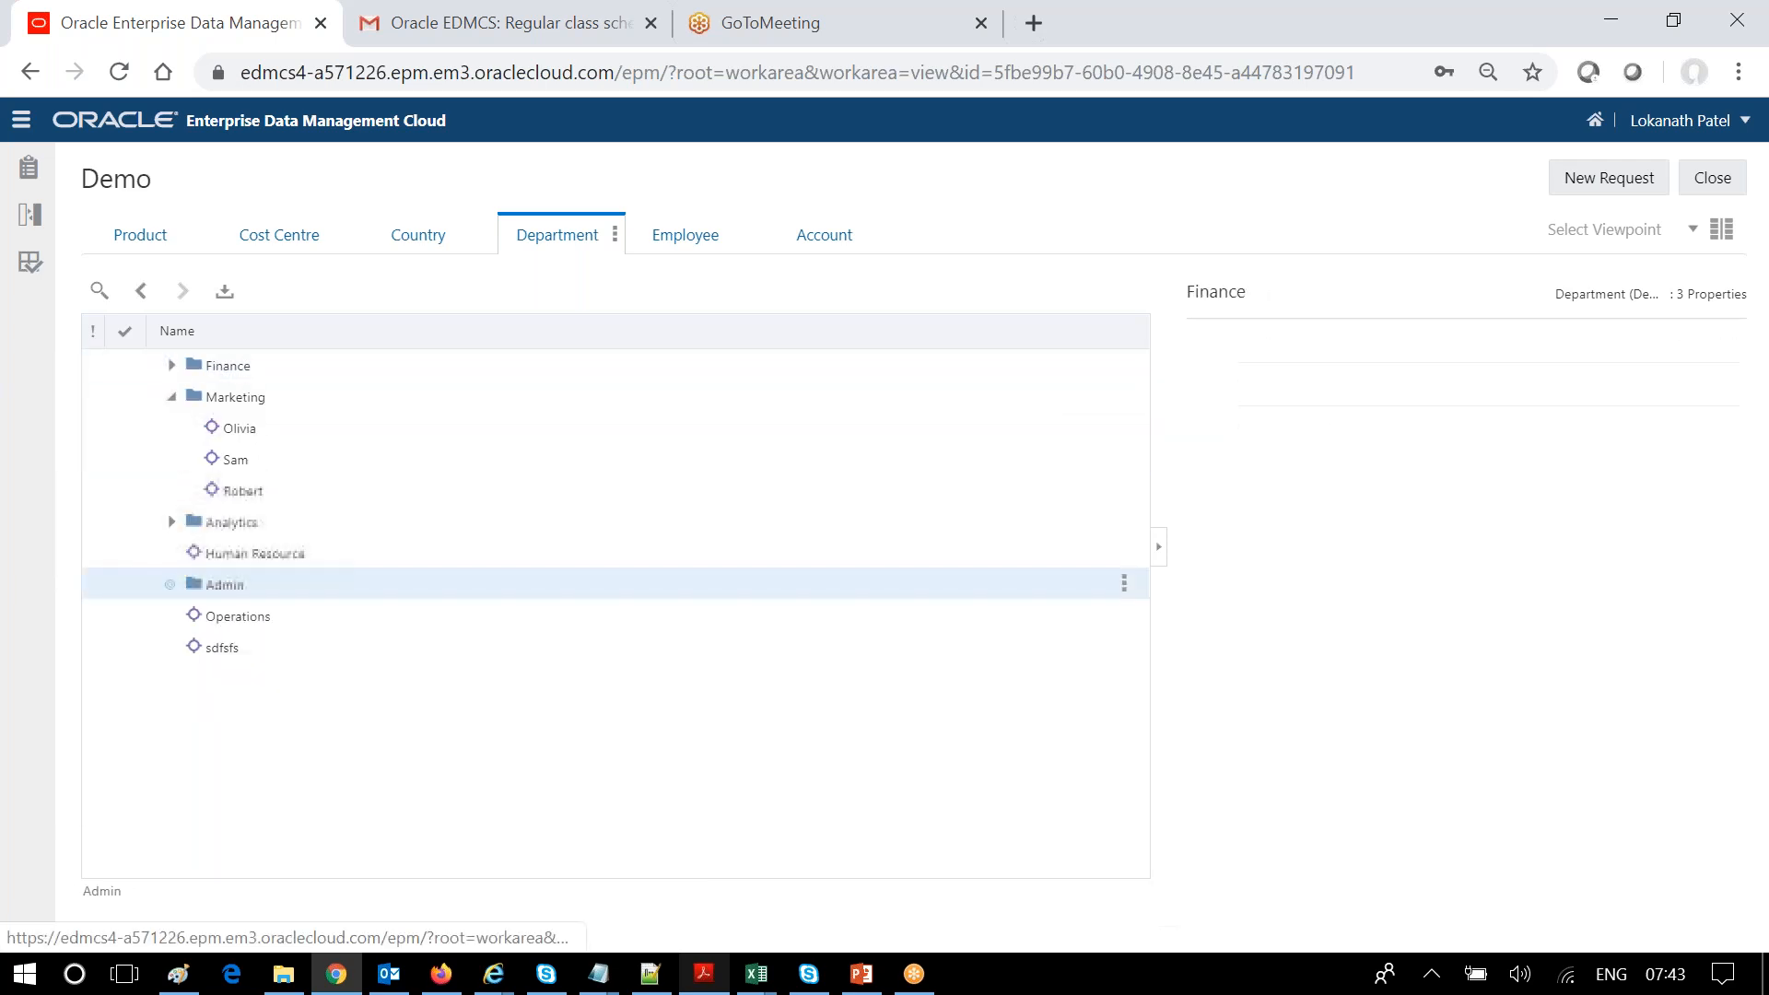
click(171, 521)
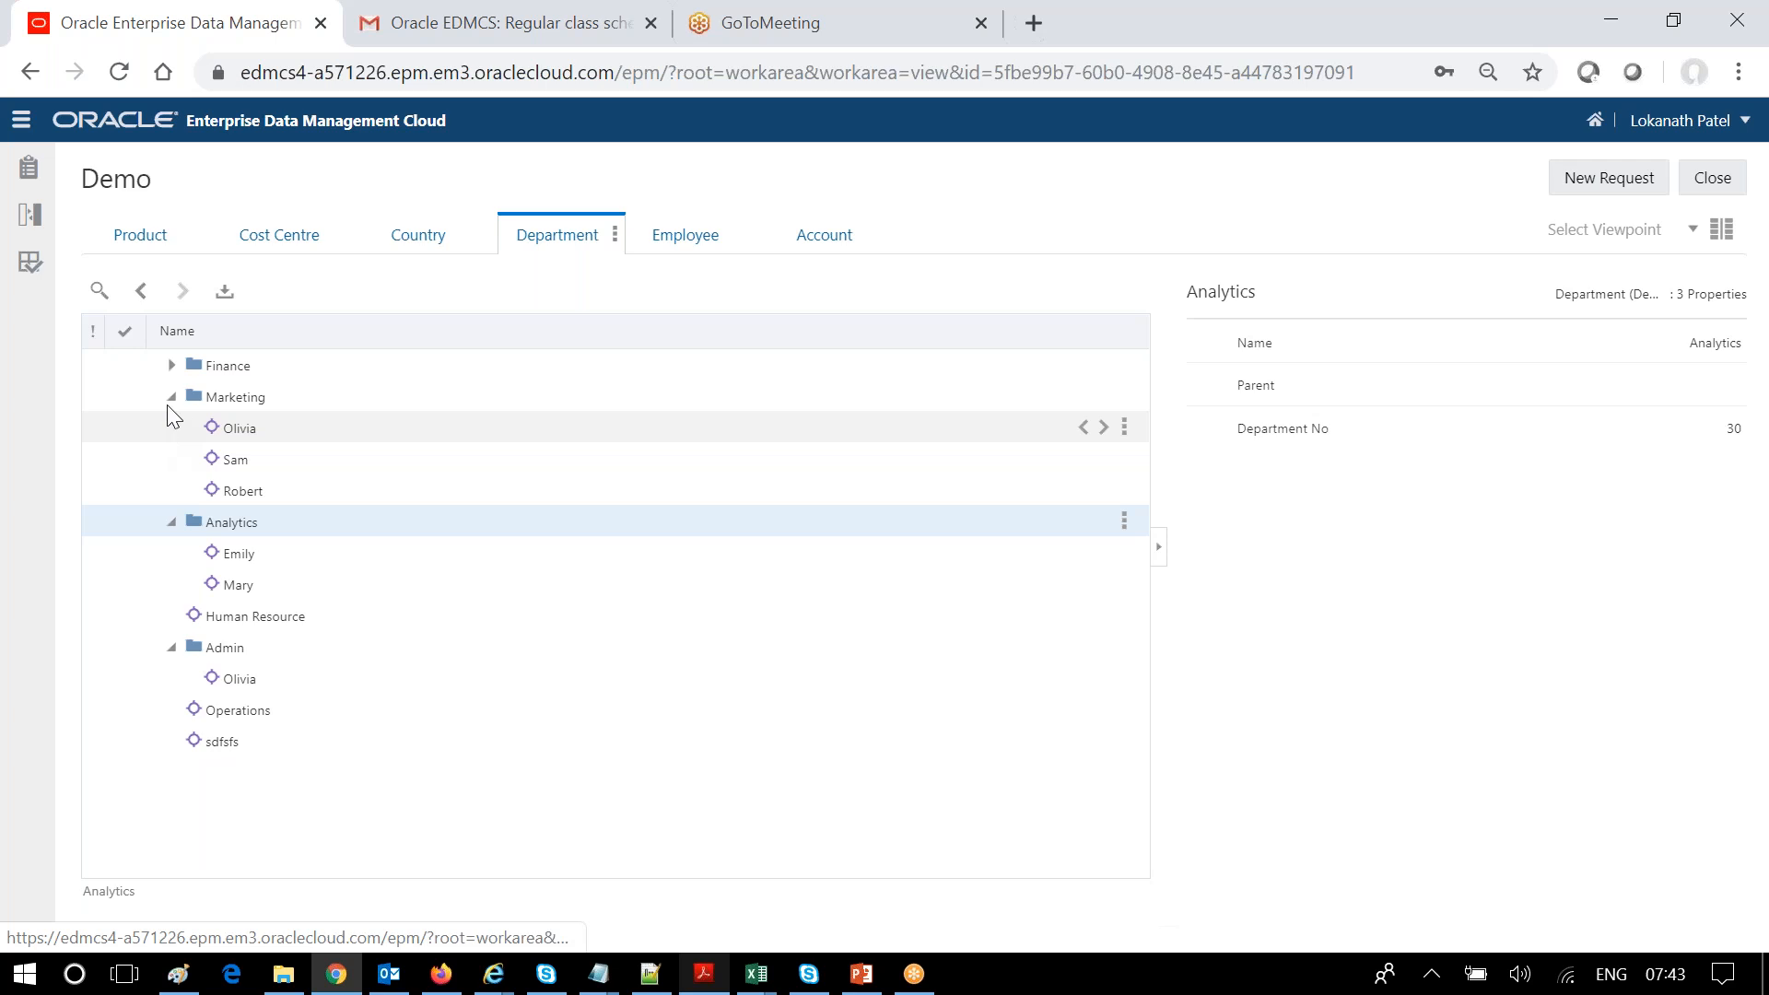
click(171, 399)
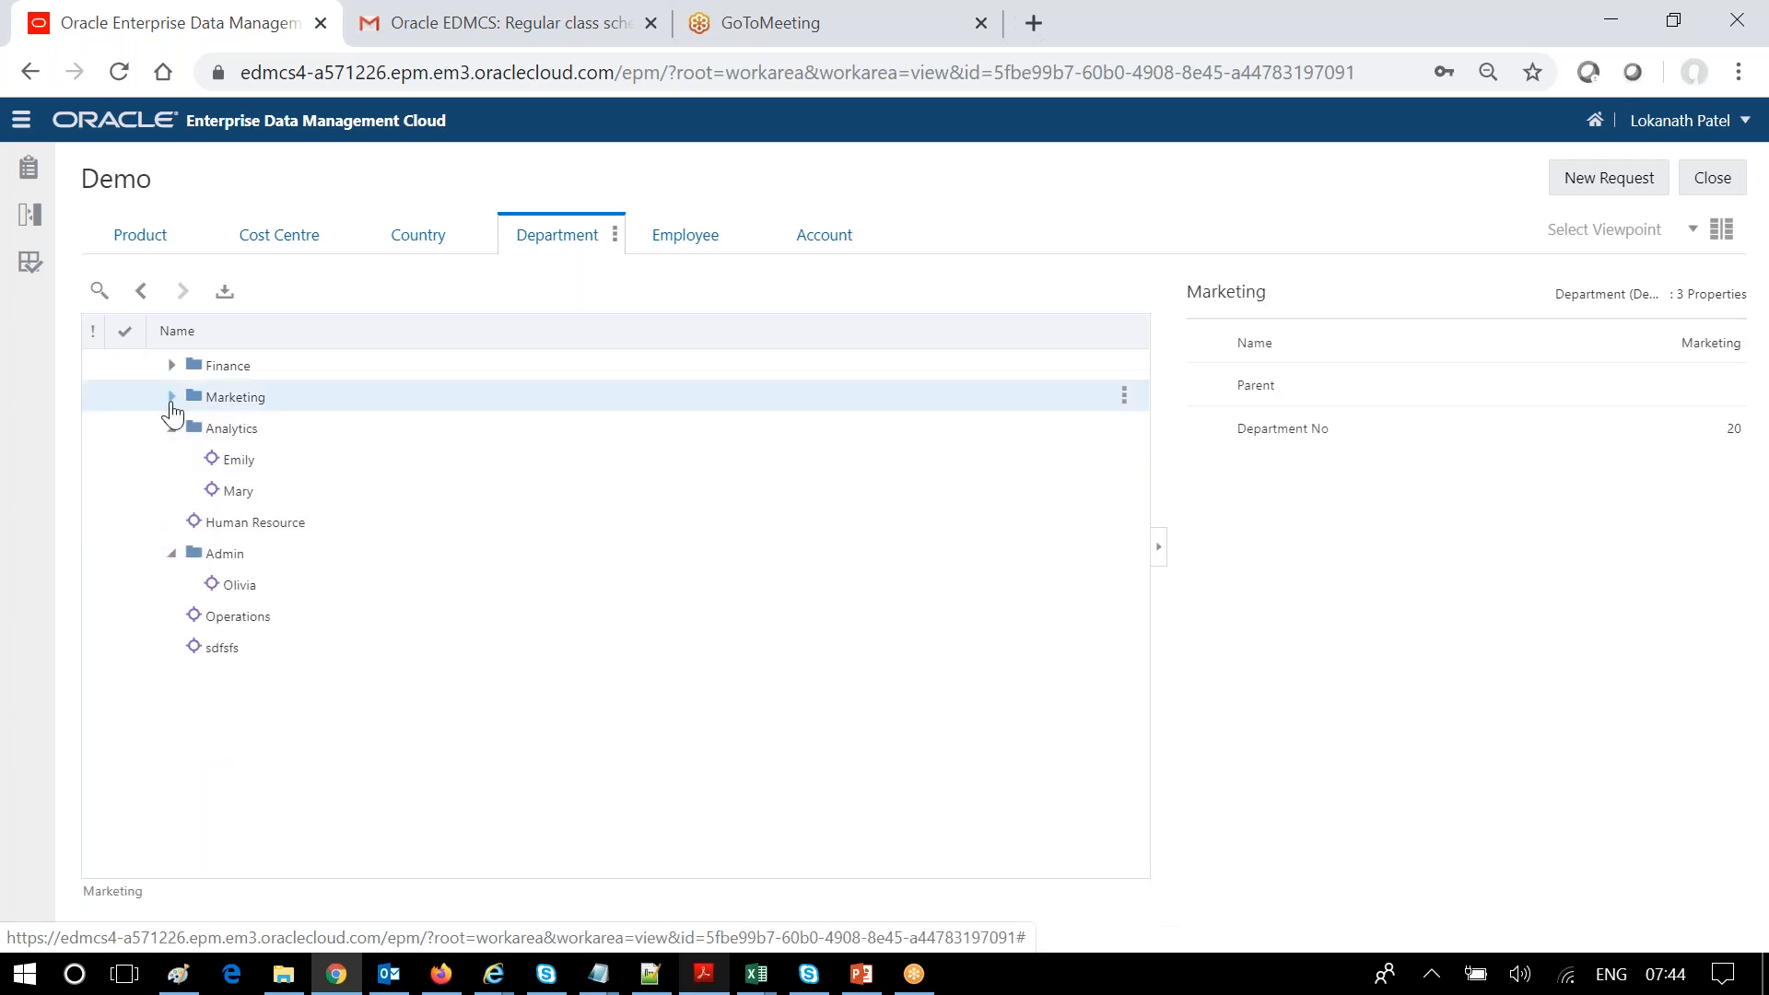
click(237, 460)
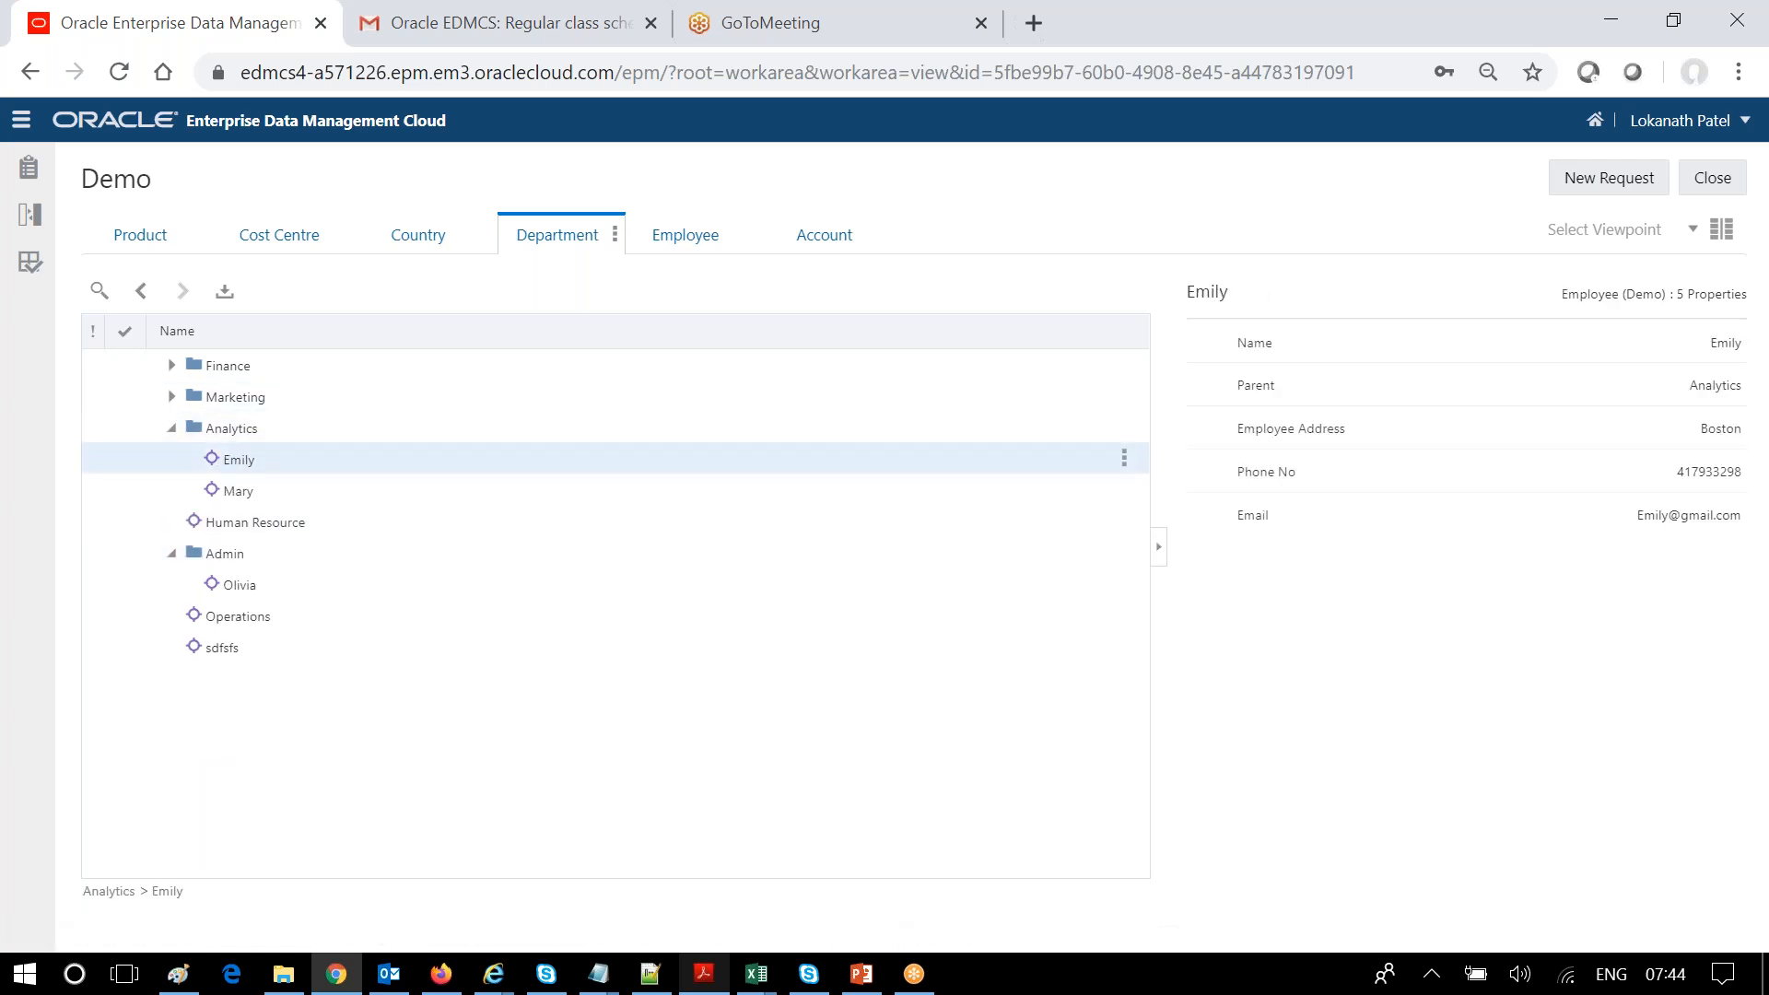
- Leave the Demo view and return to the list of applications
click(330, 978)
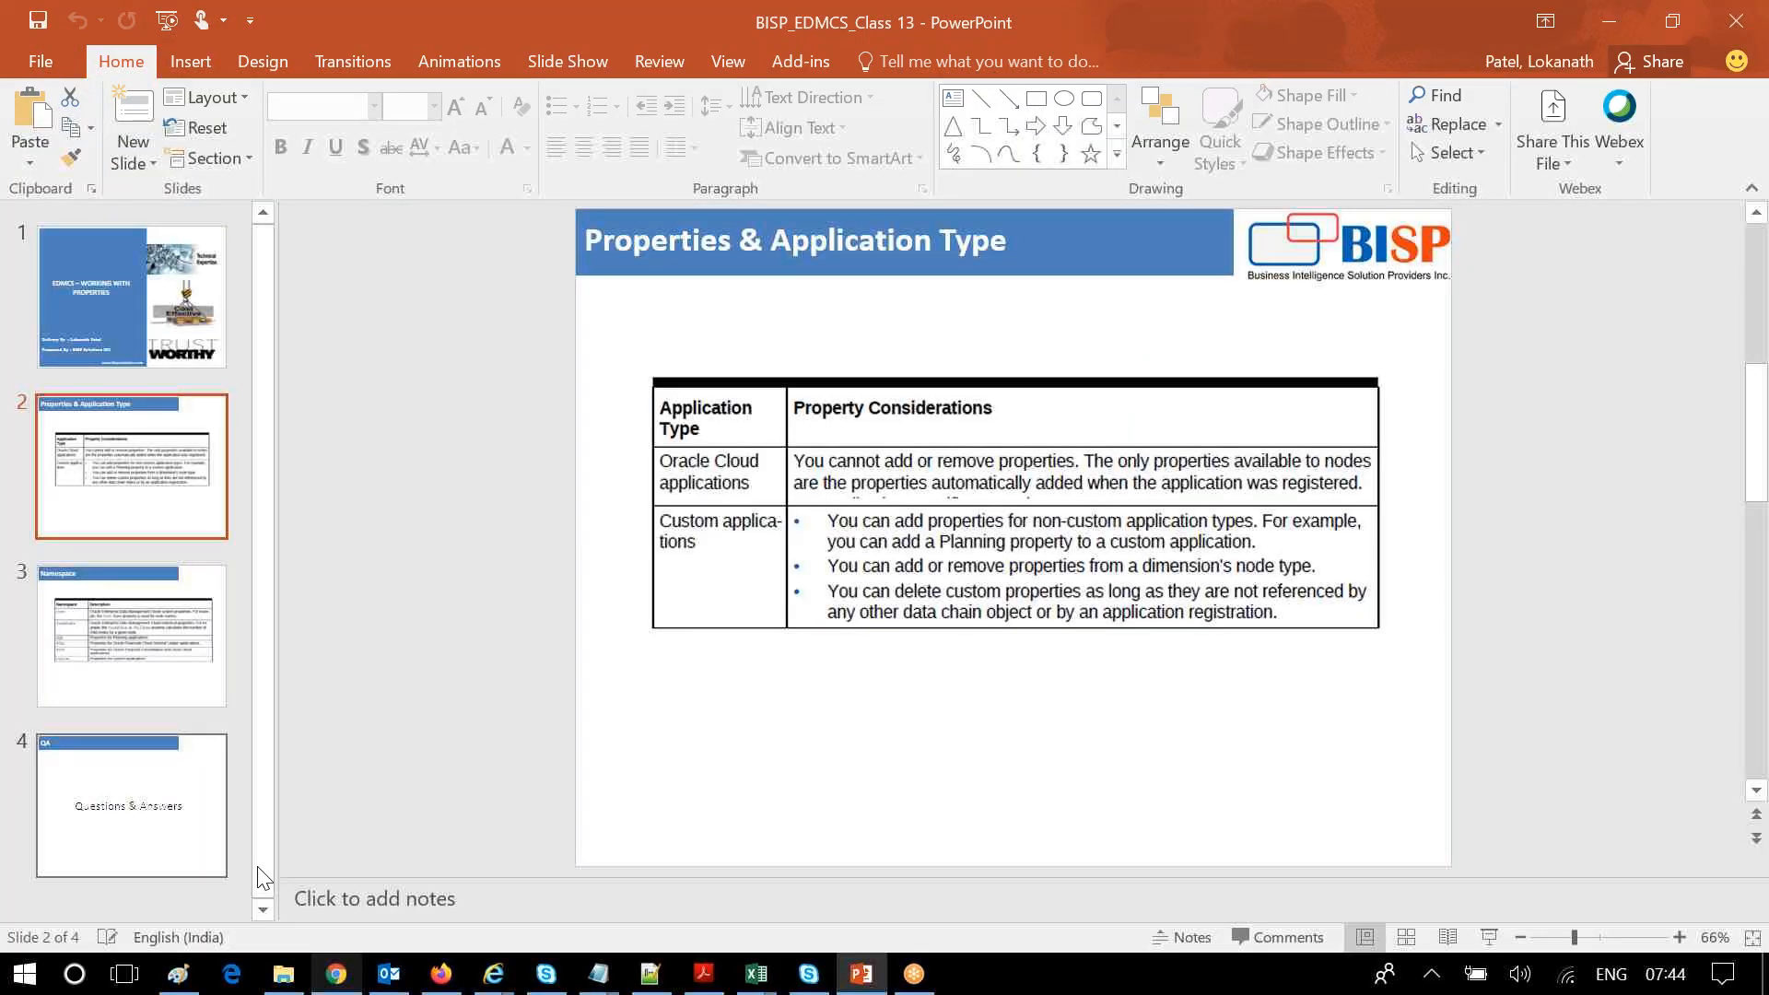
key(alt+Tab)
click(19, 120)
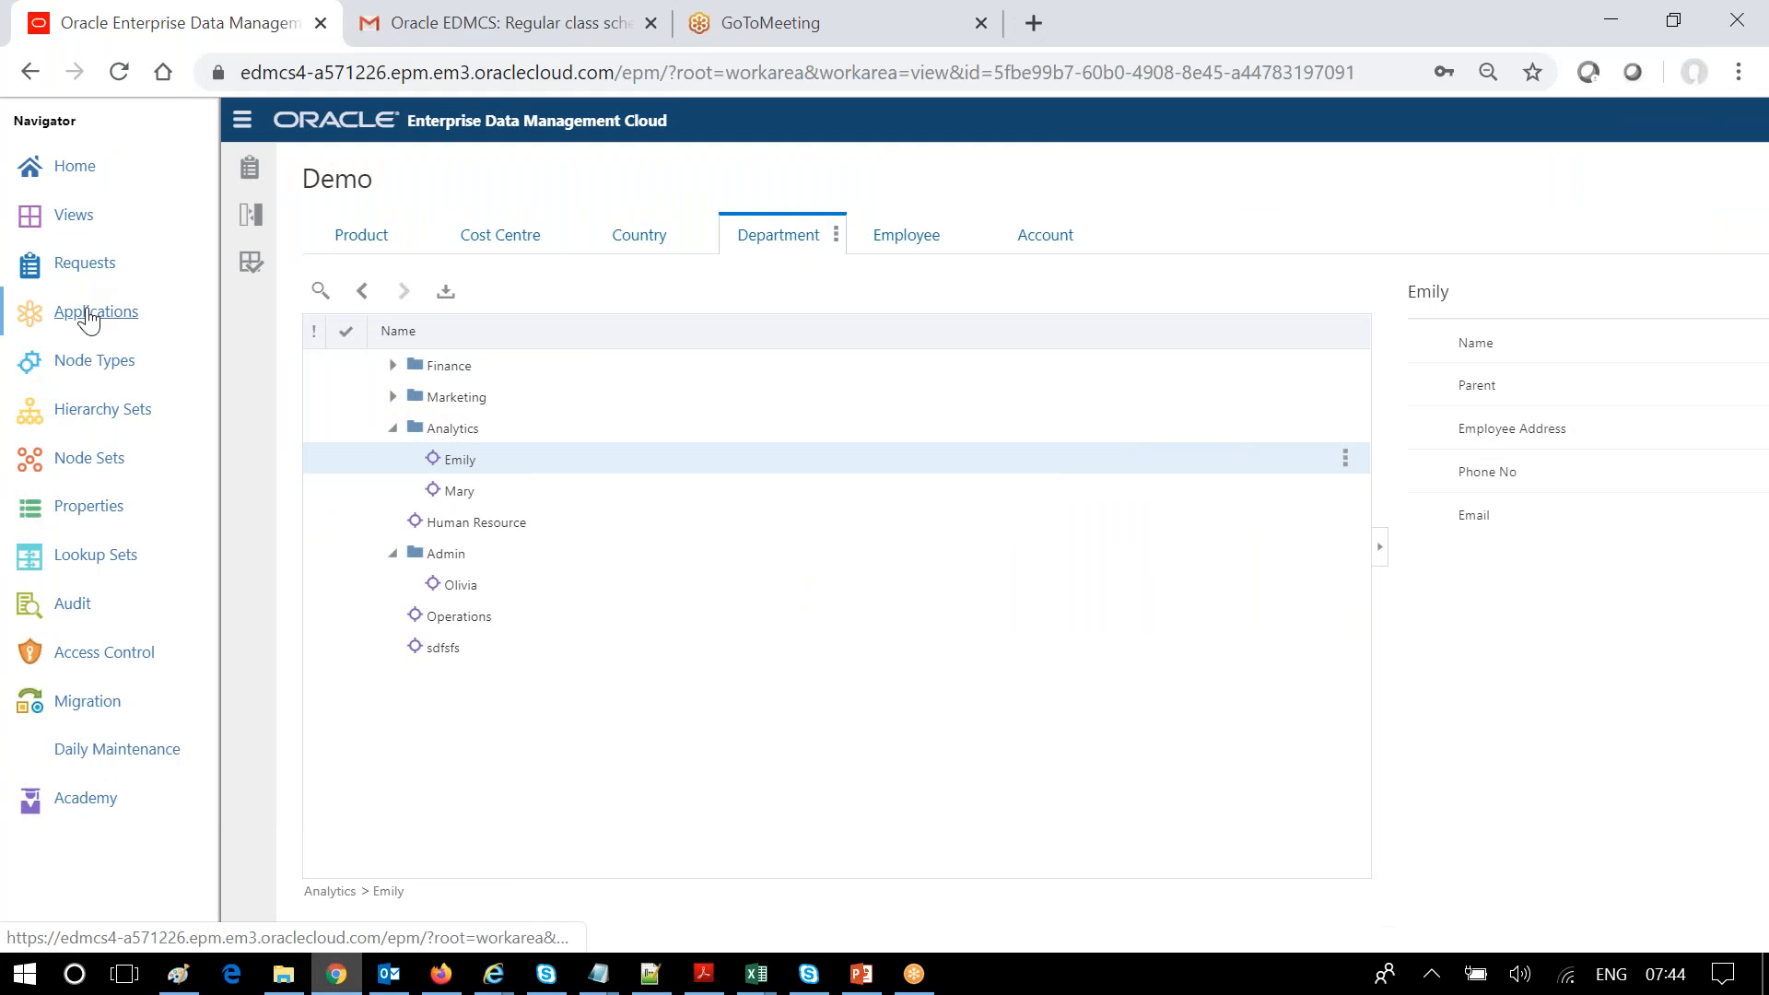
click(92, 313)
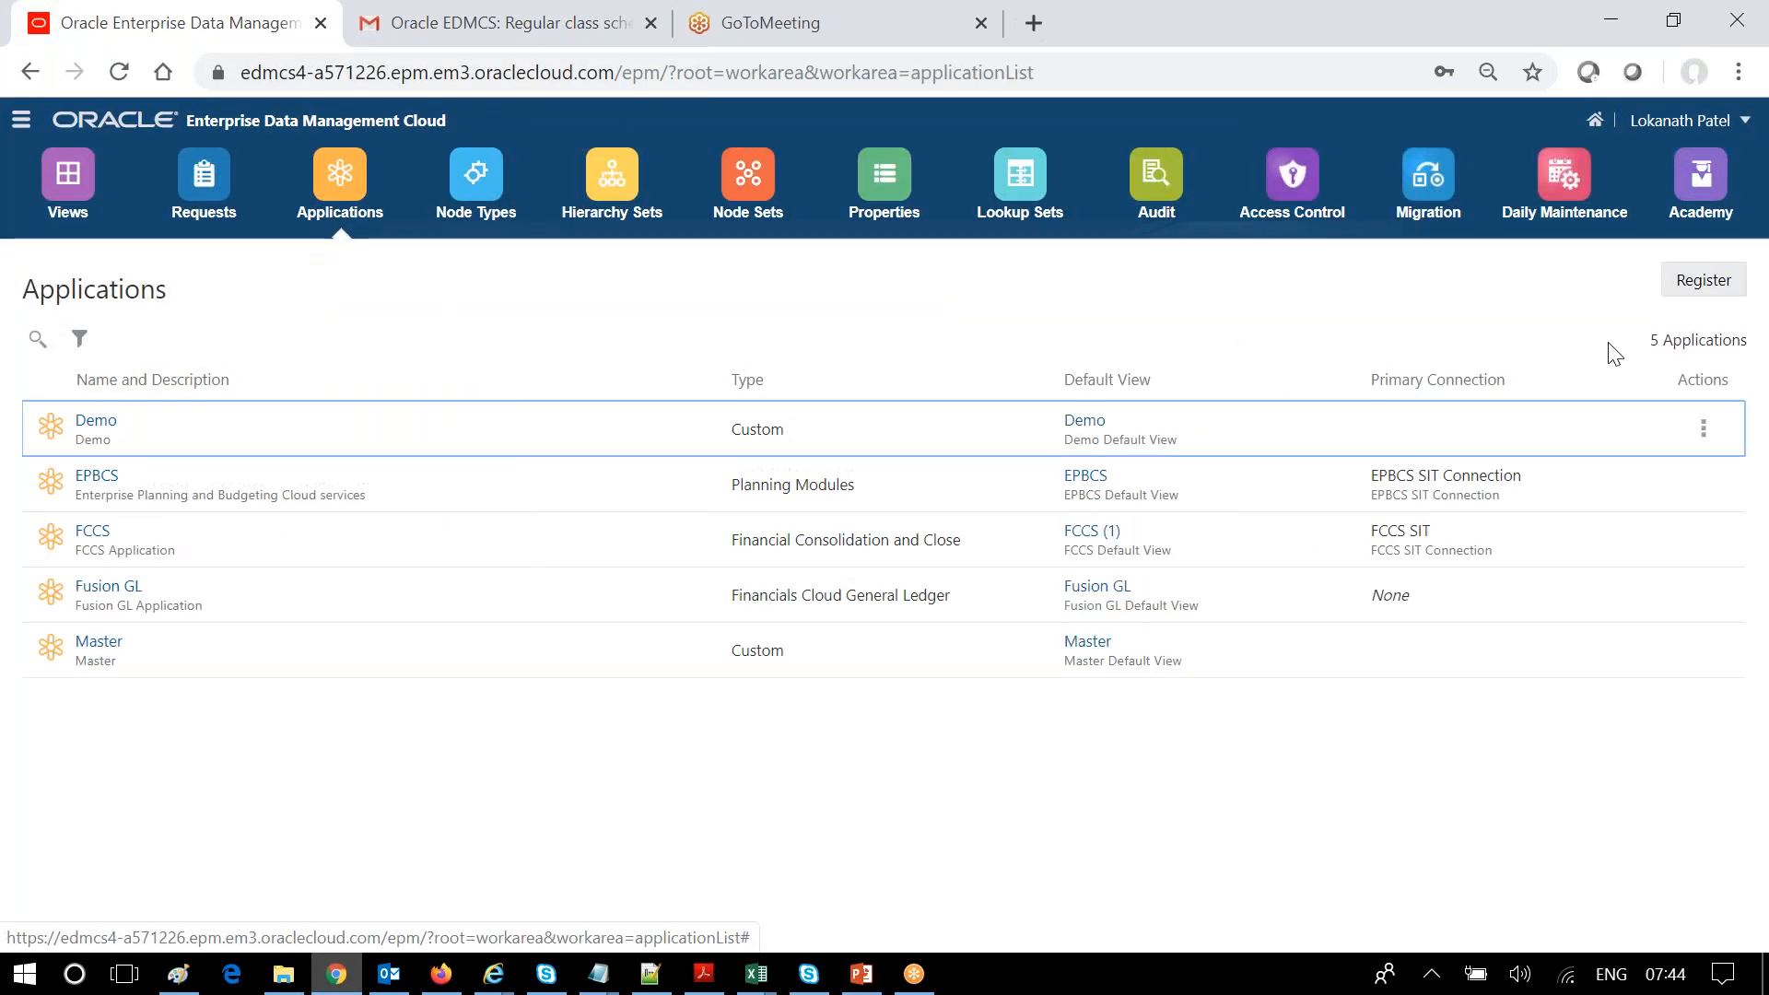
- Open the Demo application's registration and go to the properties of the Employee (DemoApp) node type in the Employee dimension
click(1706, 428)
click(1675, 494)
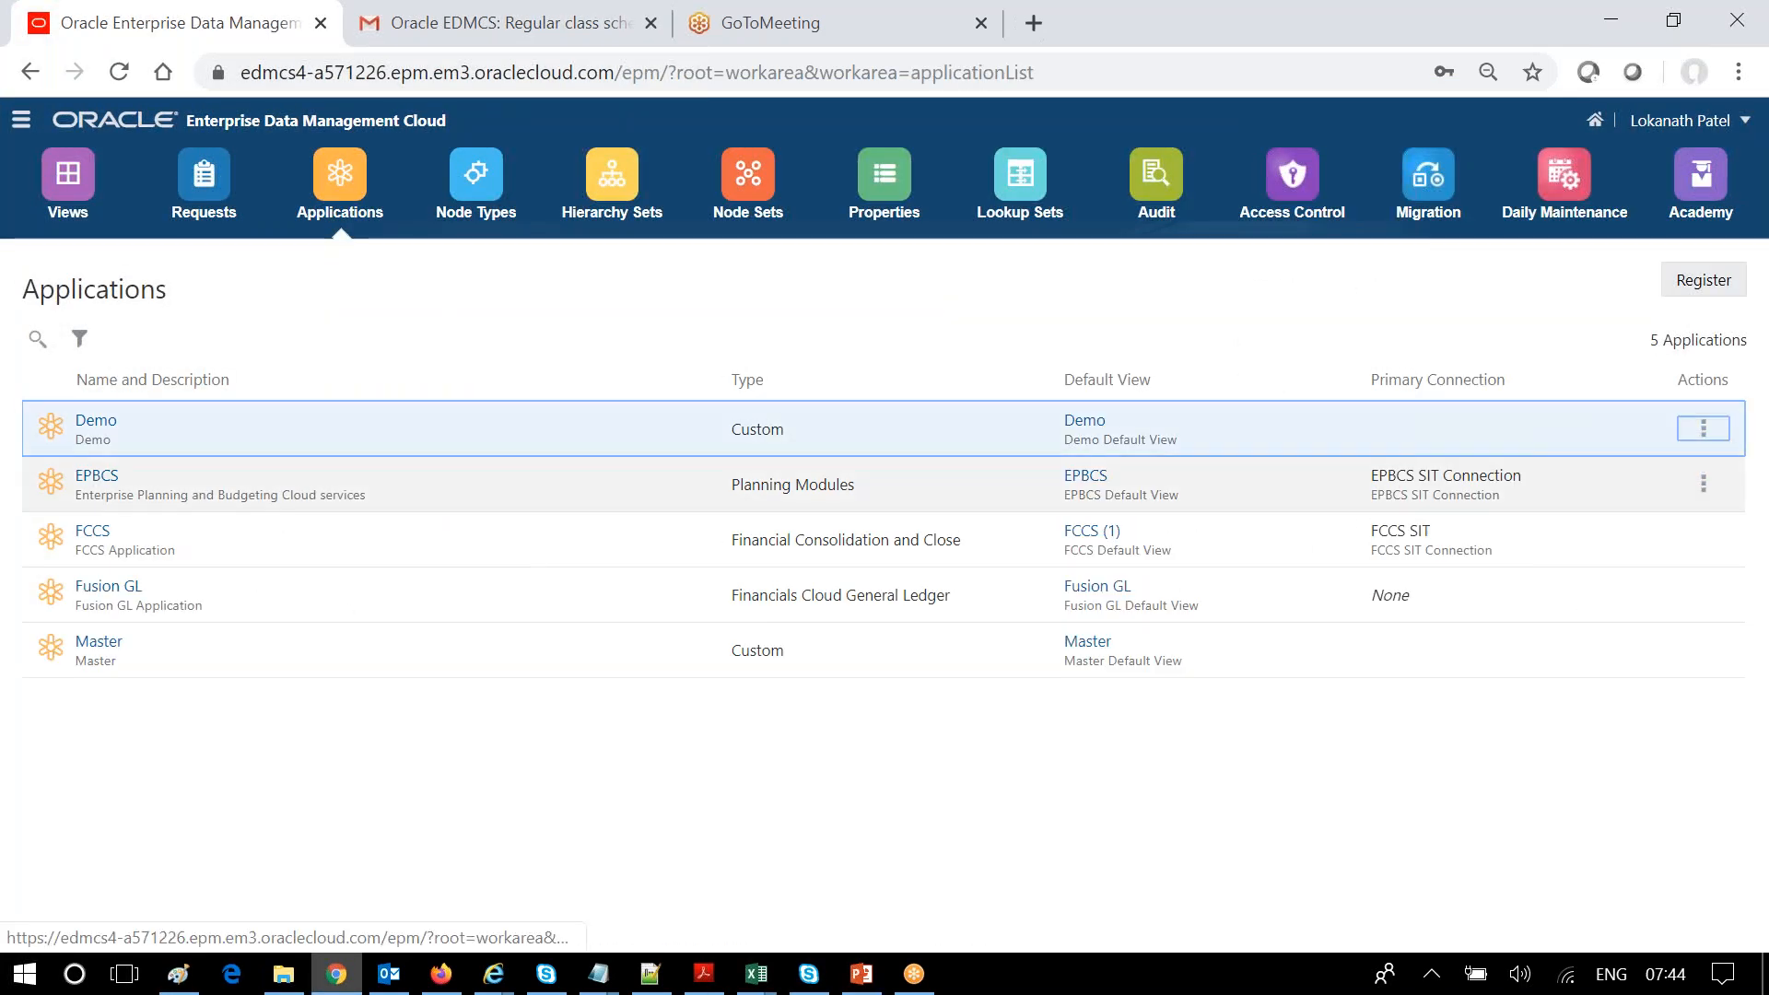
click(348, 537)
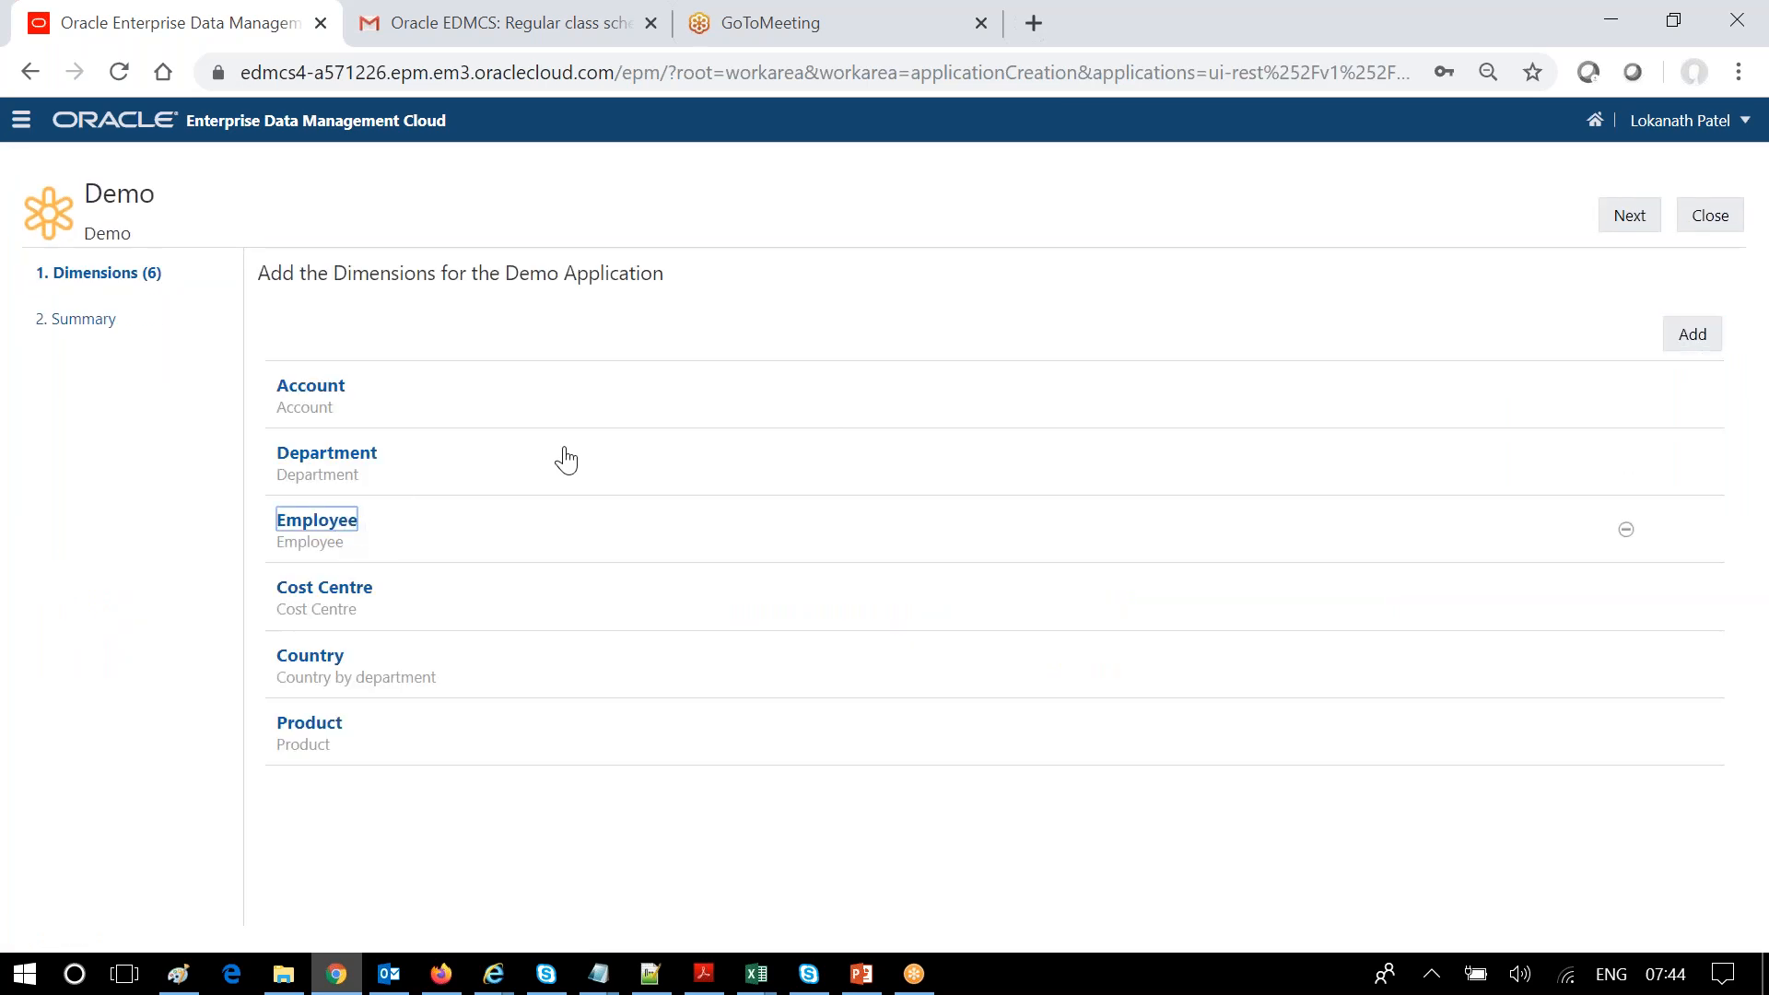
click(1629, 225)
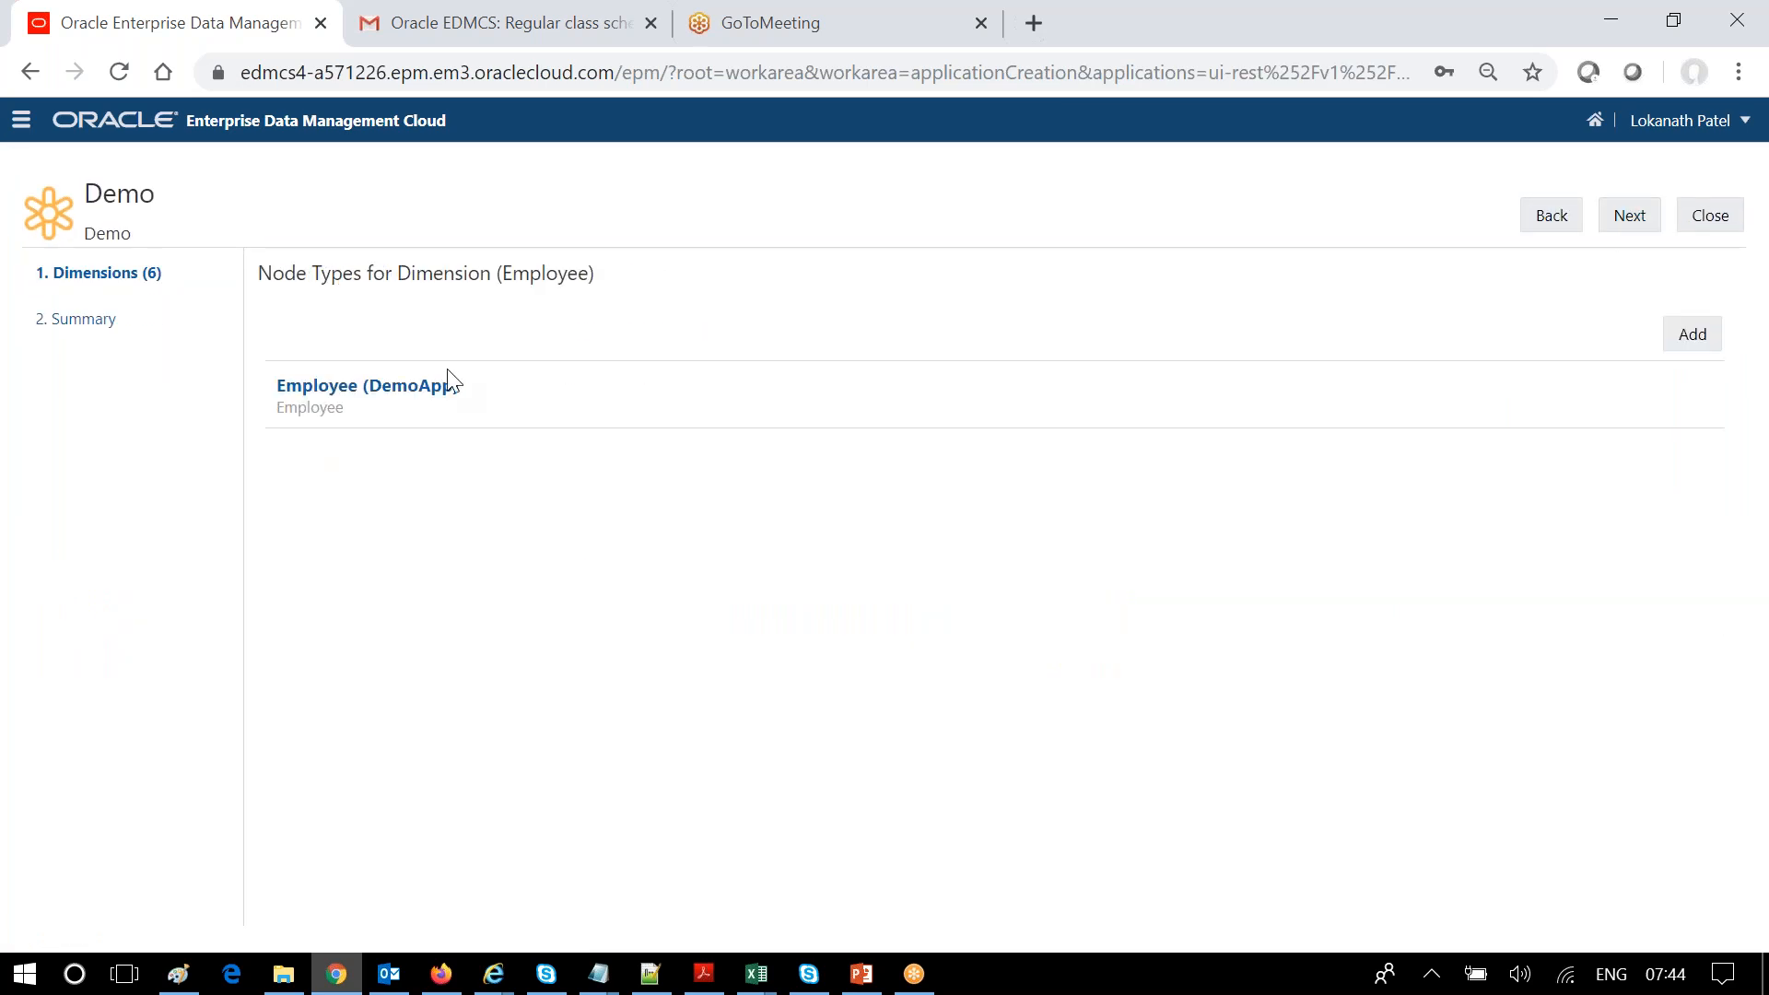
click(391, 396)
click(1629, 217)
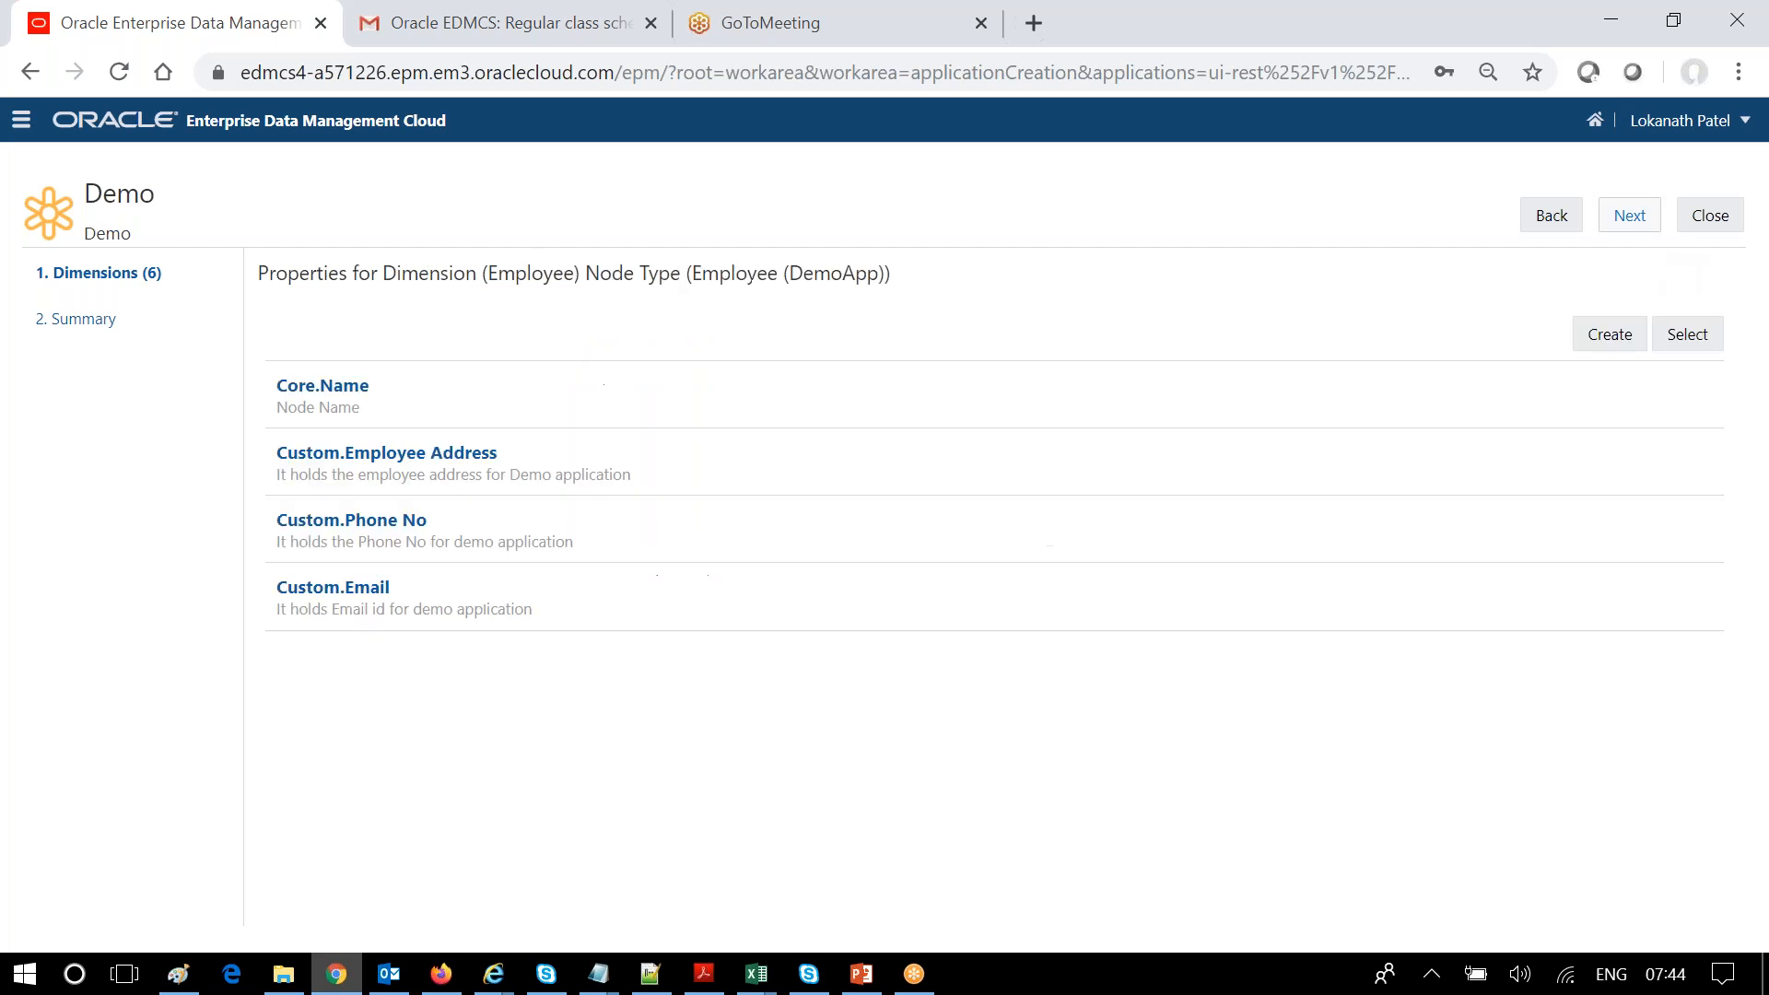
- Start a new property for the Employee (DemoApp) node type based on Custom.Node Template
click(1632, 334)
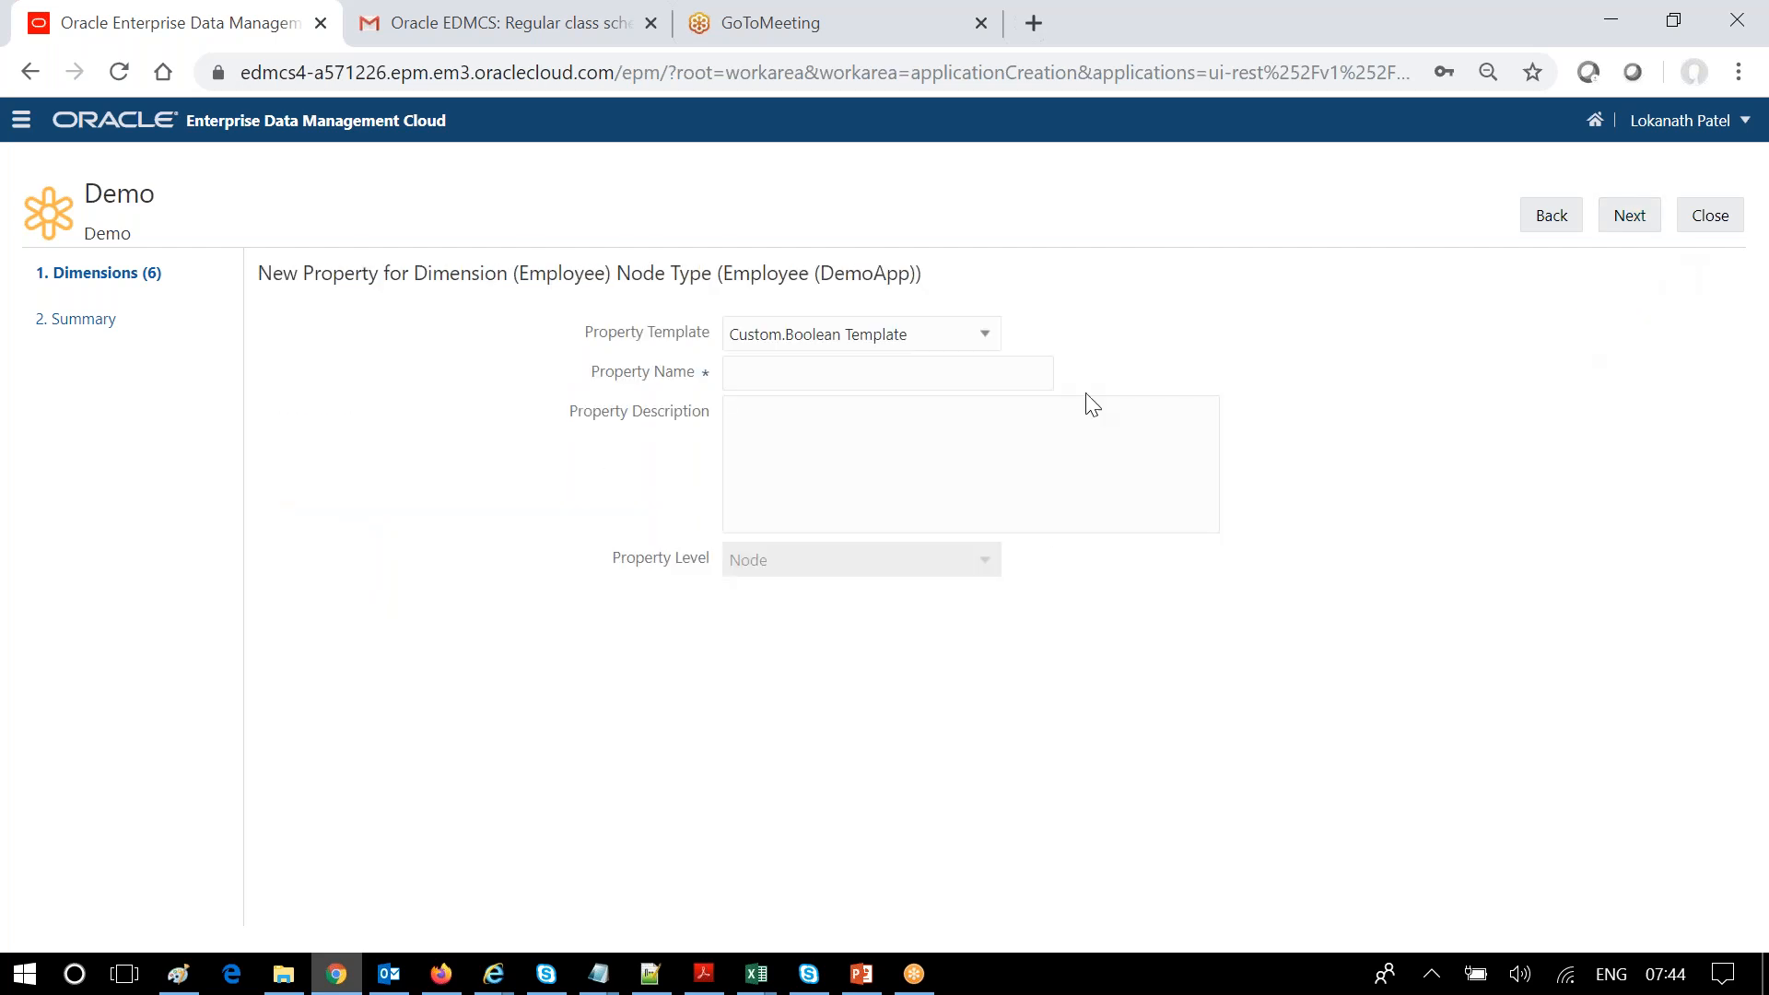
click(987, 335)
drag(992, 444, 990, 470)
click(947, 506)
- Name the new property Dept No, enter the description Reference property, and create it
click(819, 376)
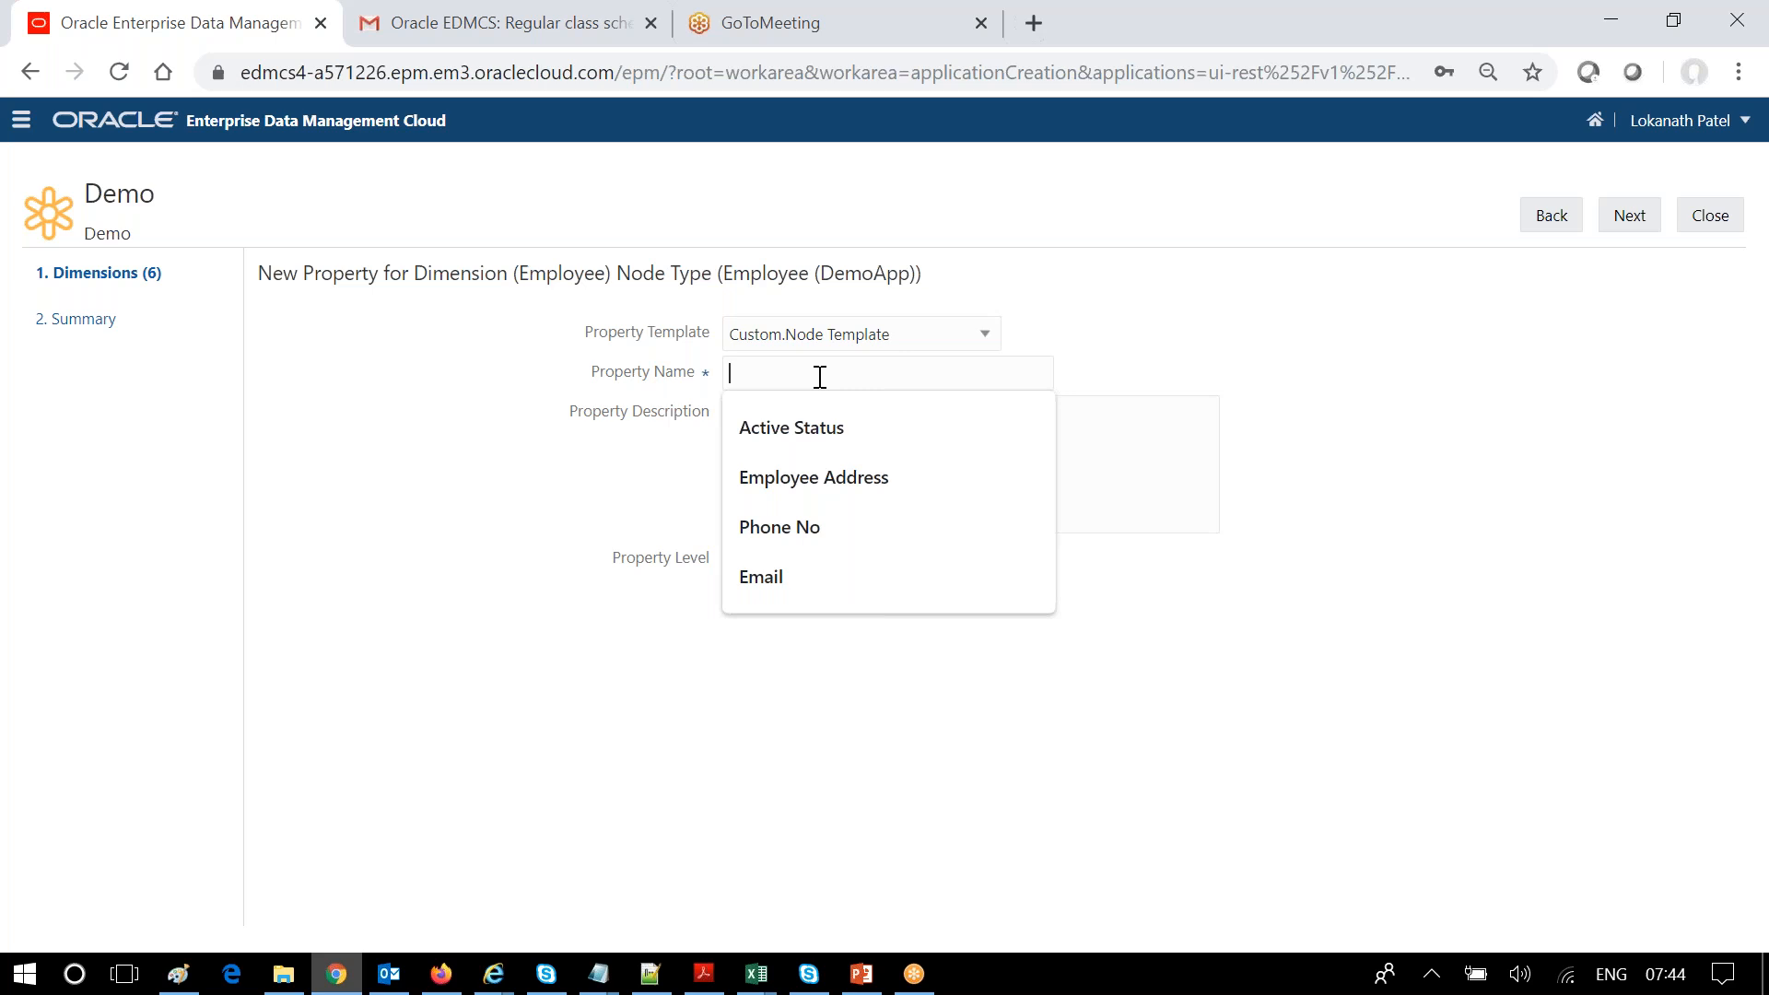
text(Department N)
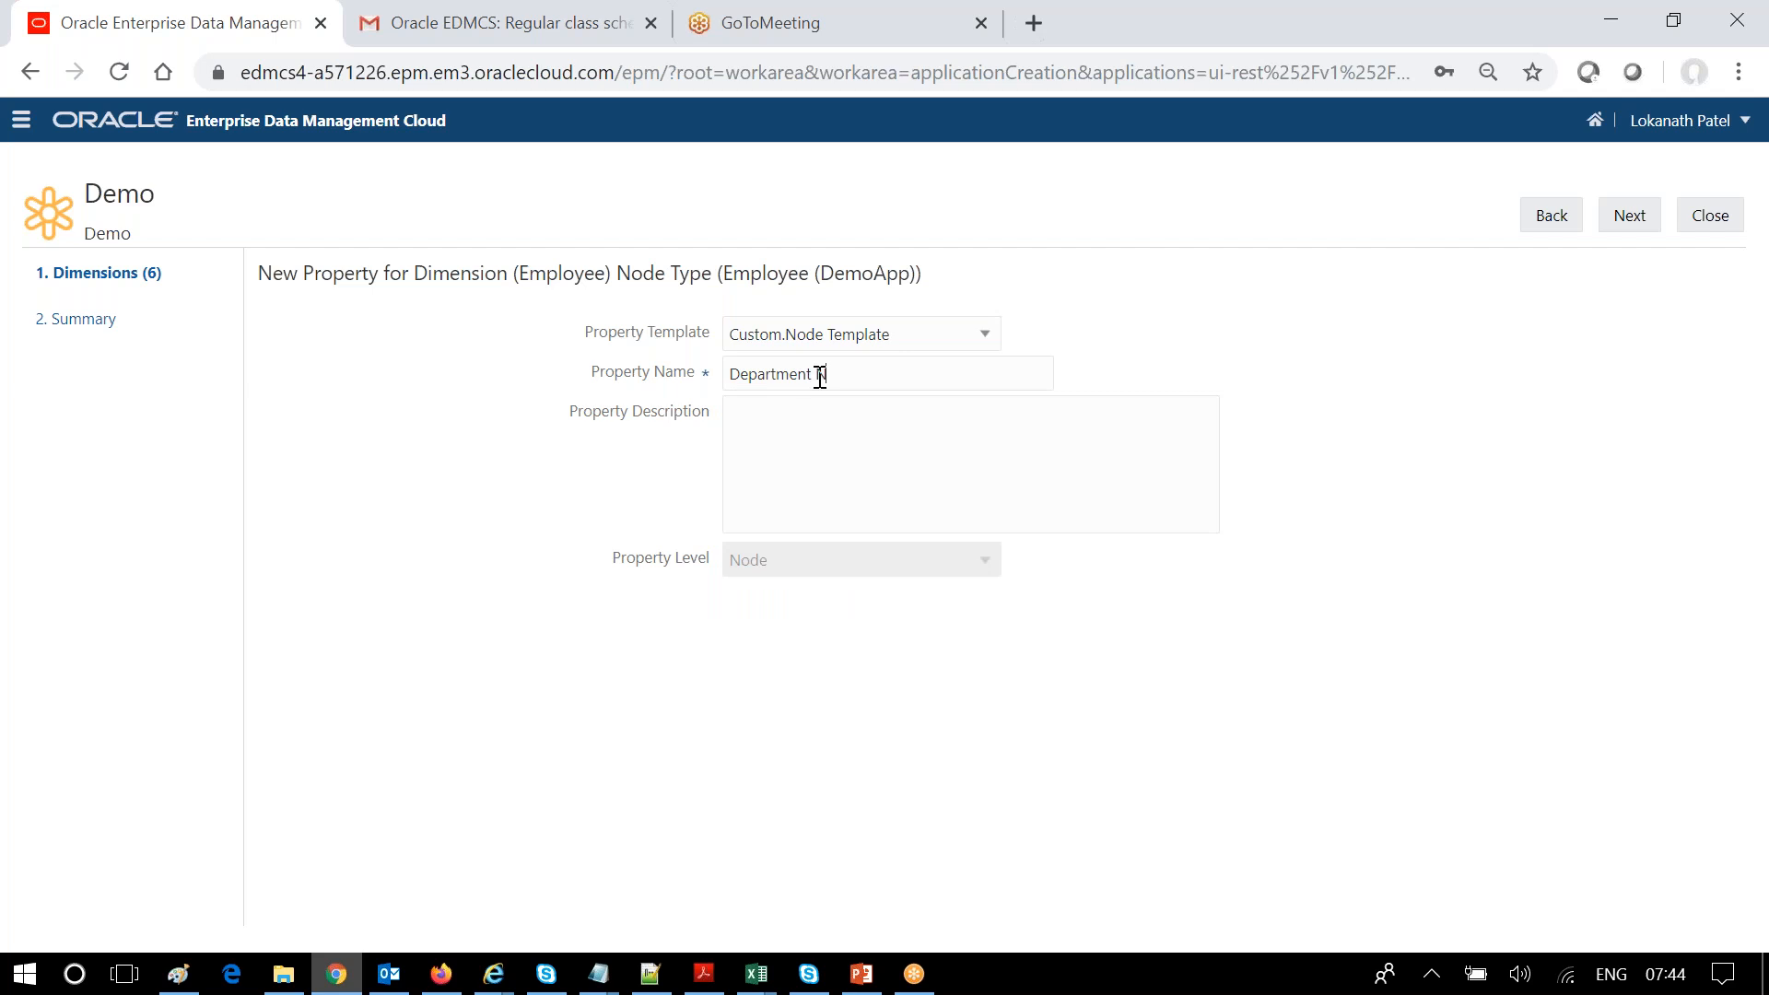
click(760, 378)
key(Delete)
key(Delete)
key(Delete)
key(Delete)
key(Delete)
key(Delete)
click(811, 432)
text(Referenc)
click(1629, 221)
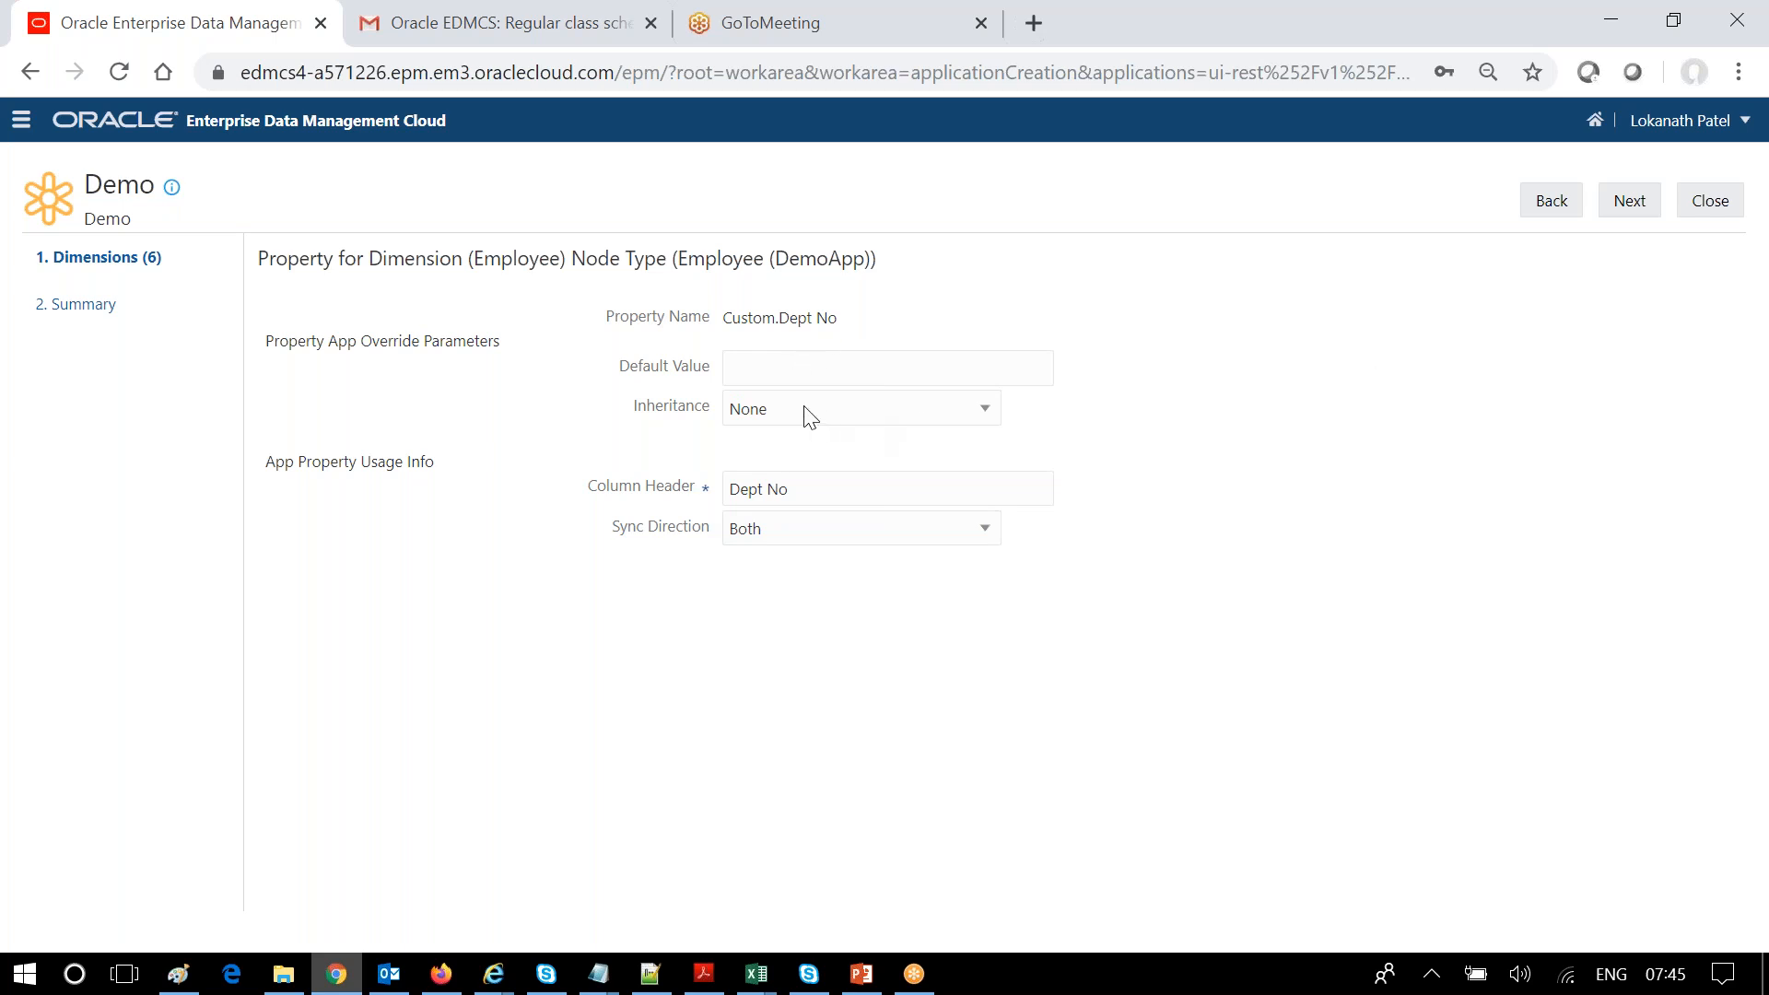
- Accept the default settings of Custom.Dept No and continue through the Employee dimension's registration to the property's node set override
click(1629, 201)
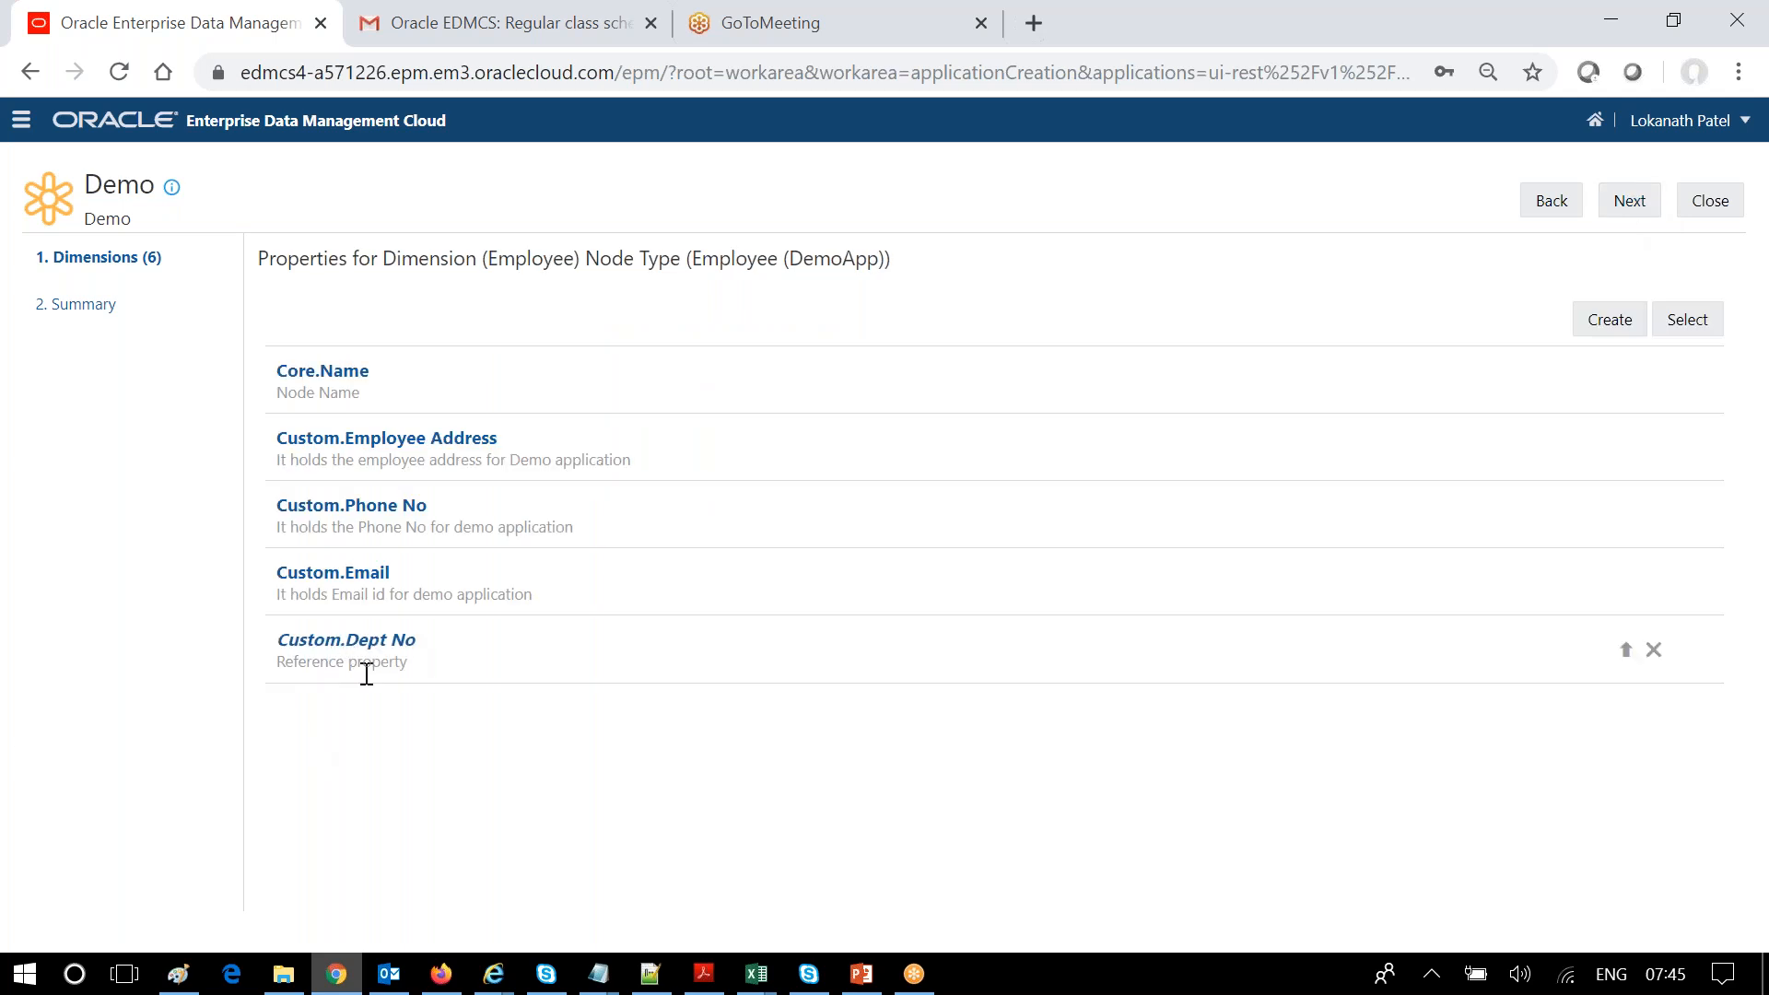
click(1629, 201)
click(1629, 201)
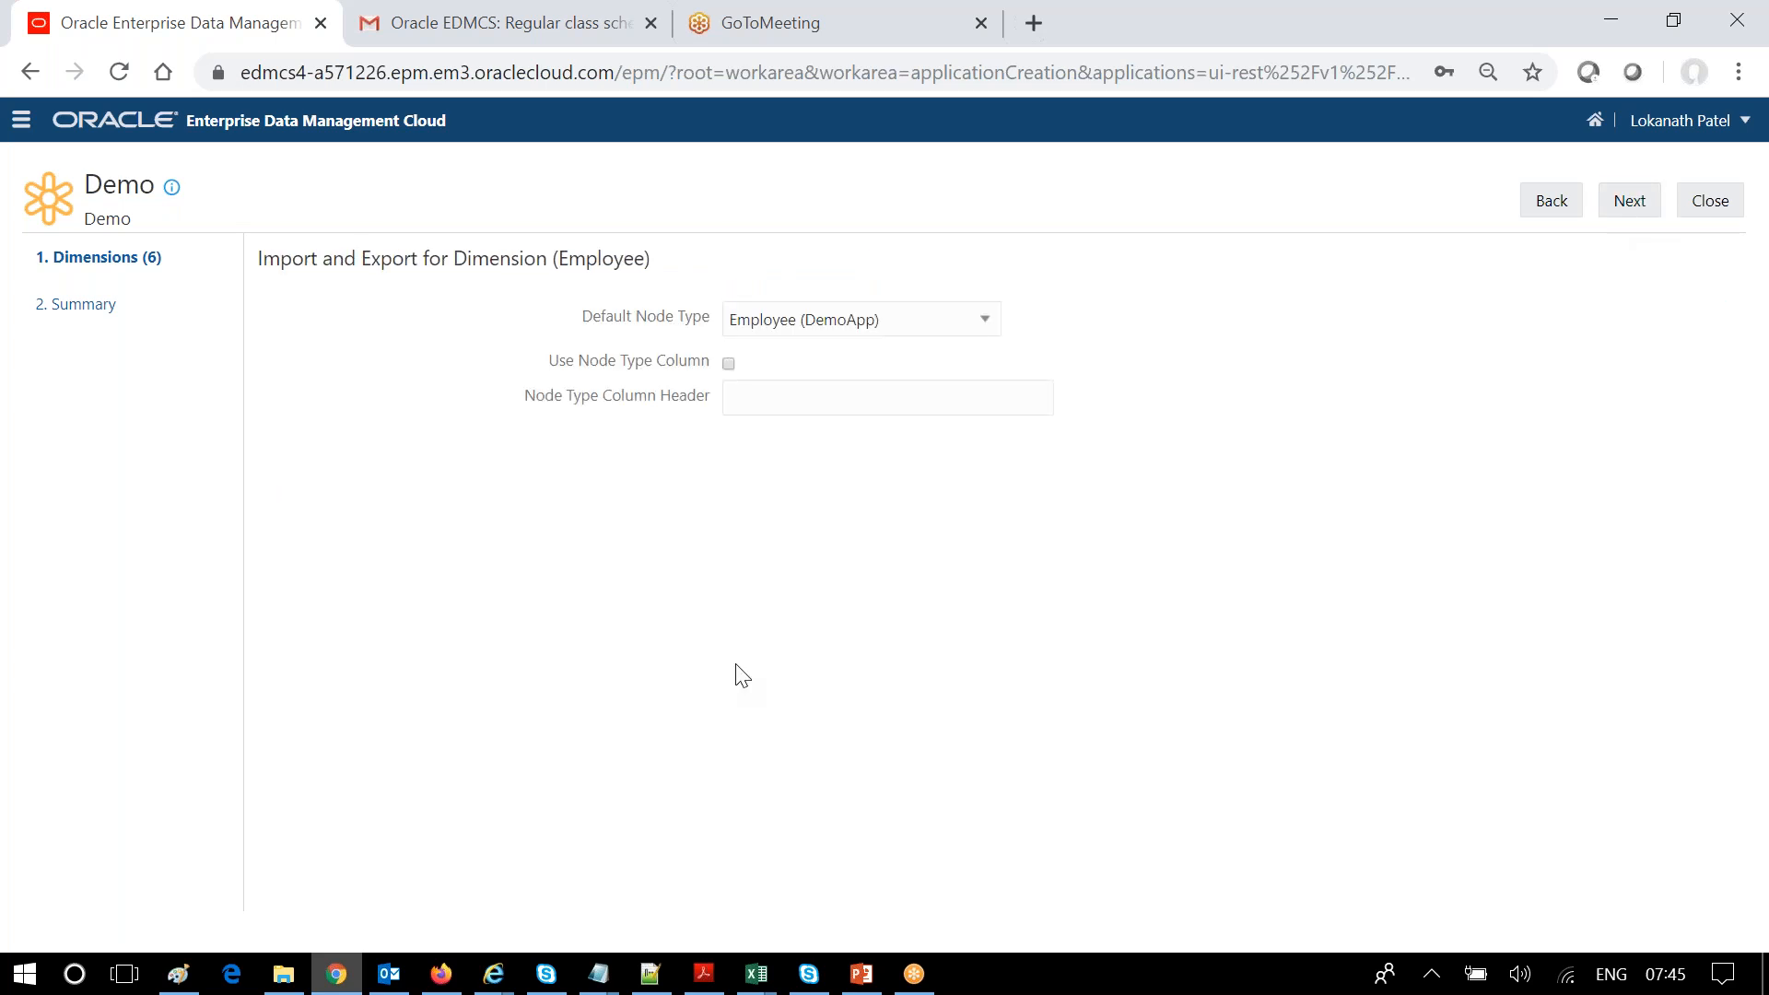
click(1630, 202)
click(1632, 204)
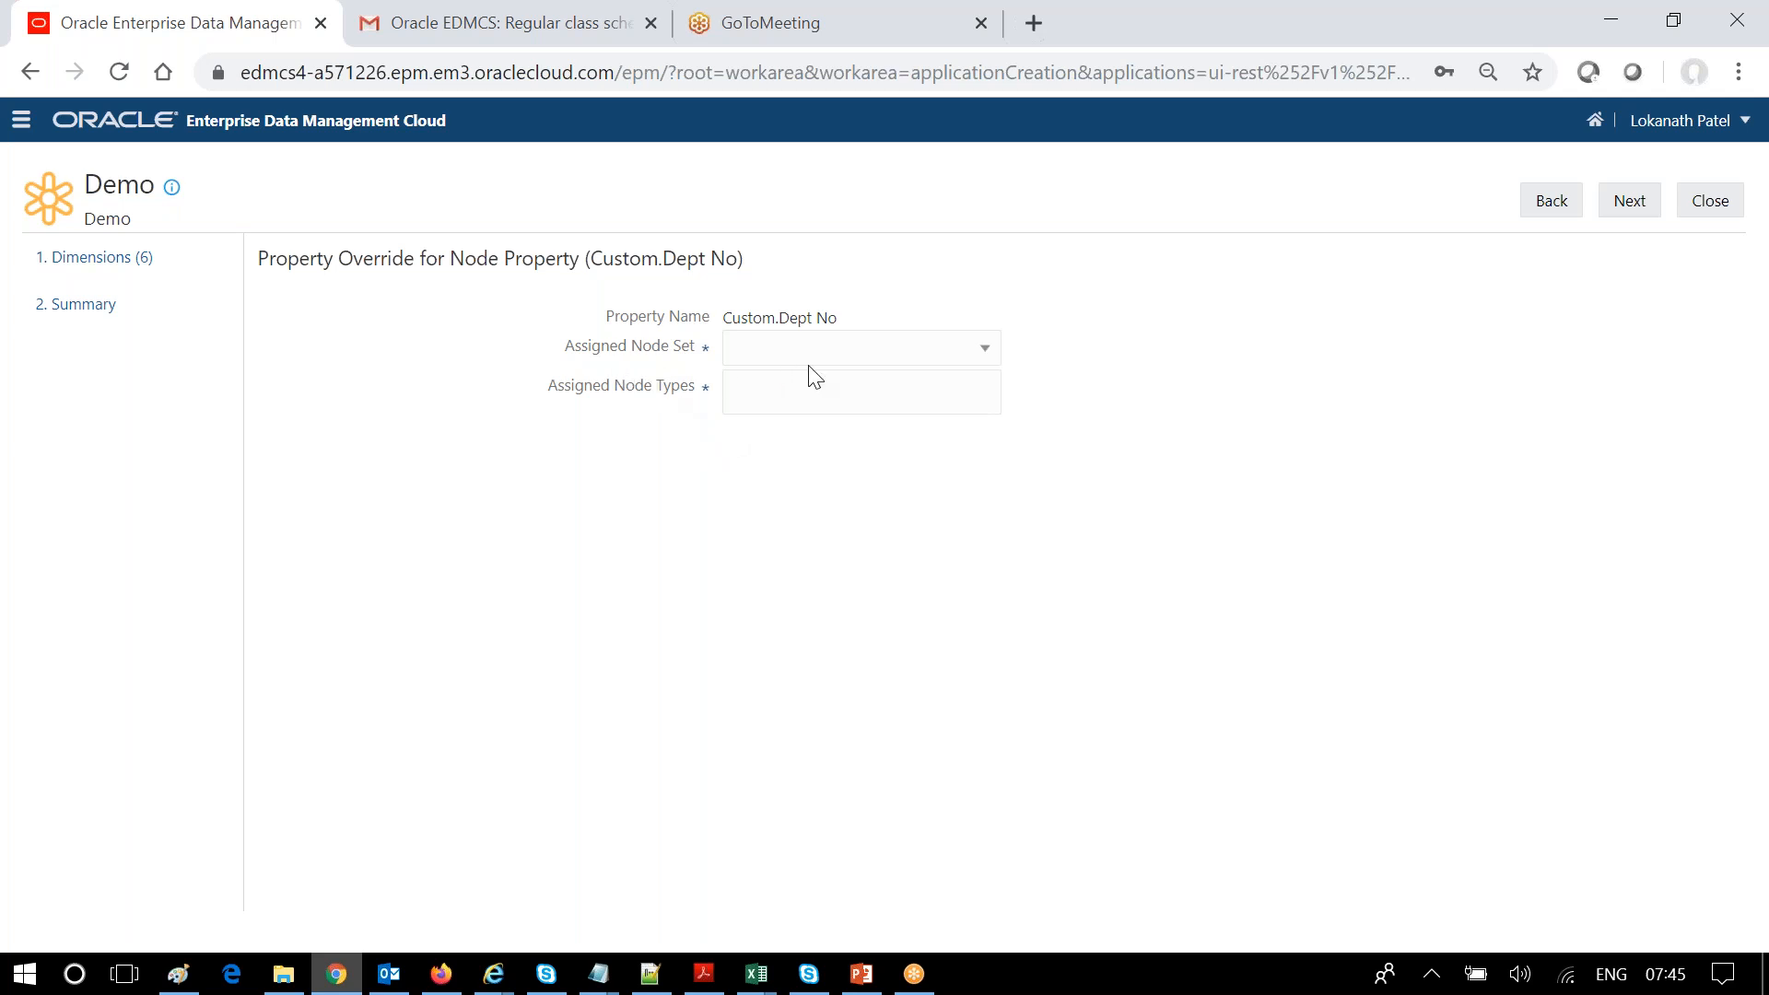
- Assign the Department node set and the Department (Demo) node type to Custom.Dept No, and complete the registration
click(986, 355)
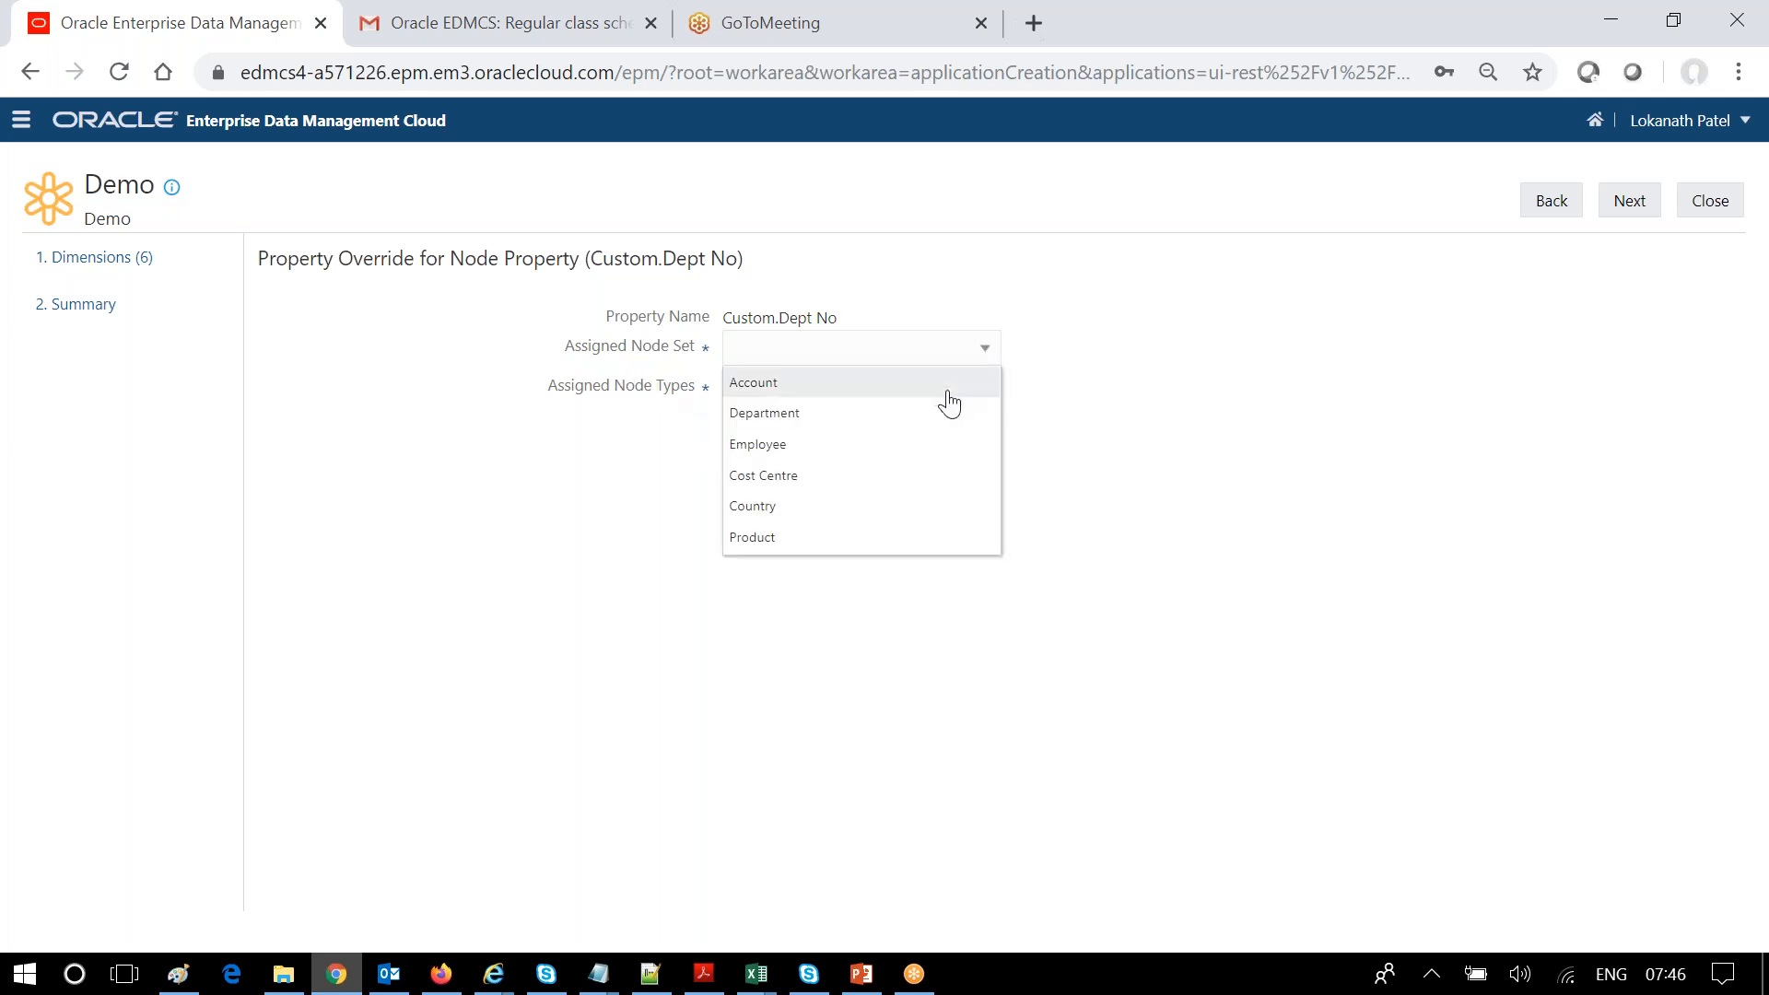
click(929, 422)
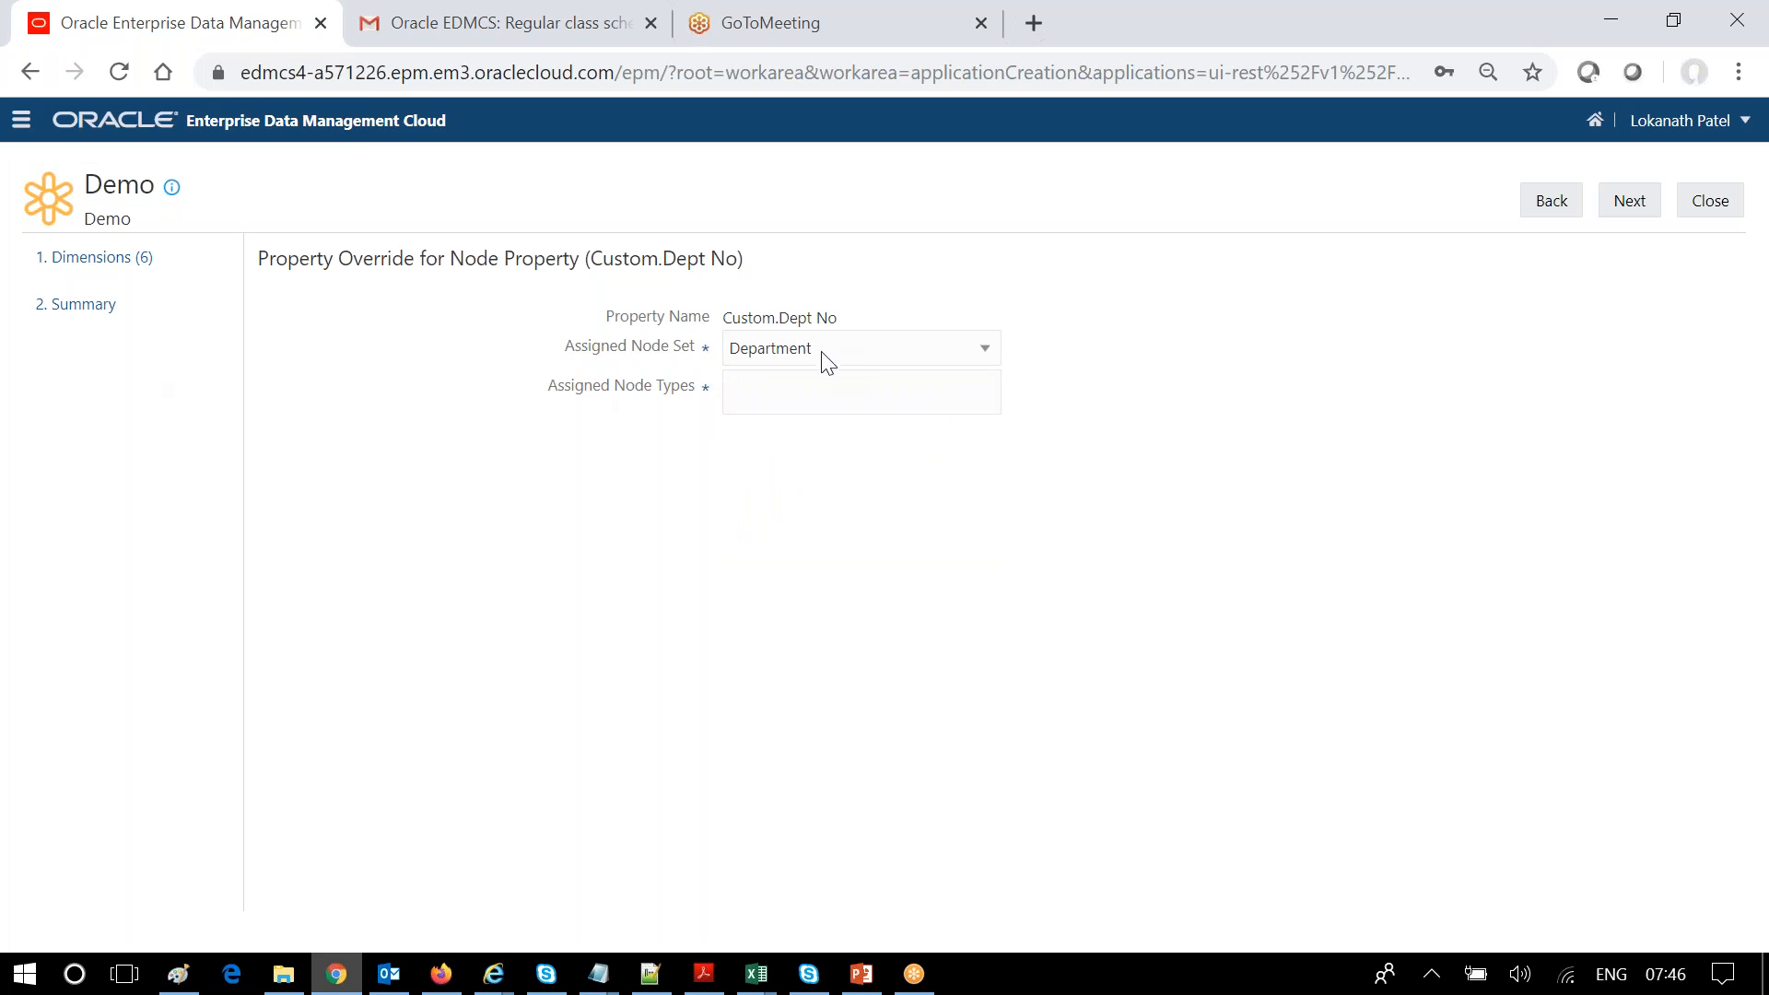
click(752, 392)
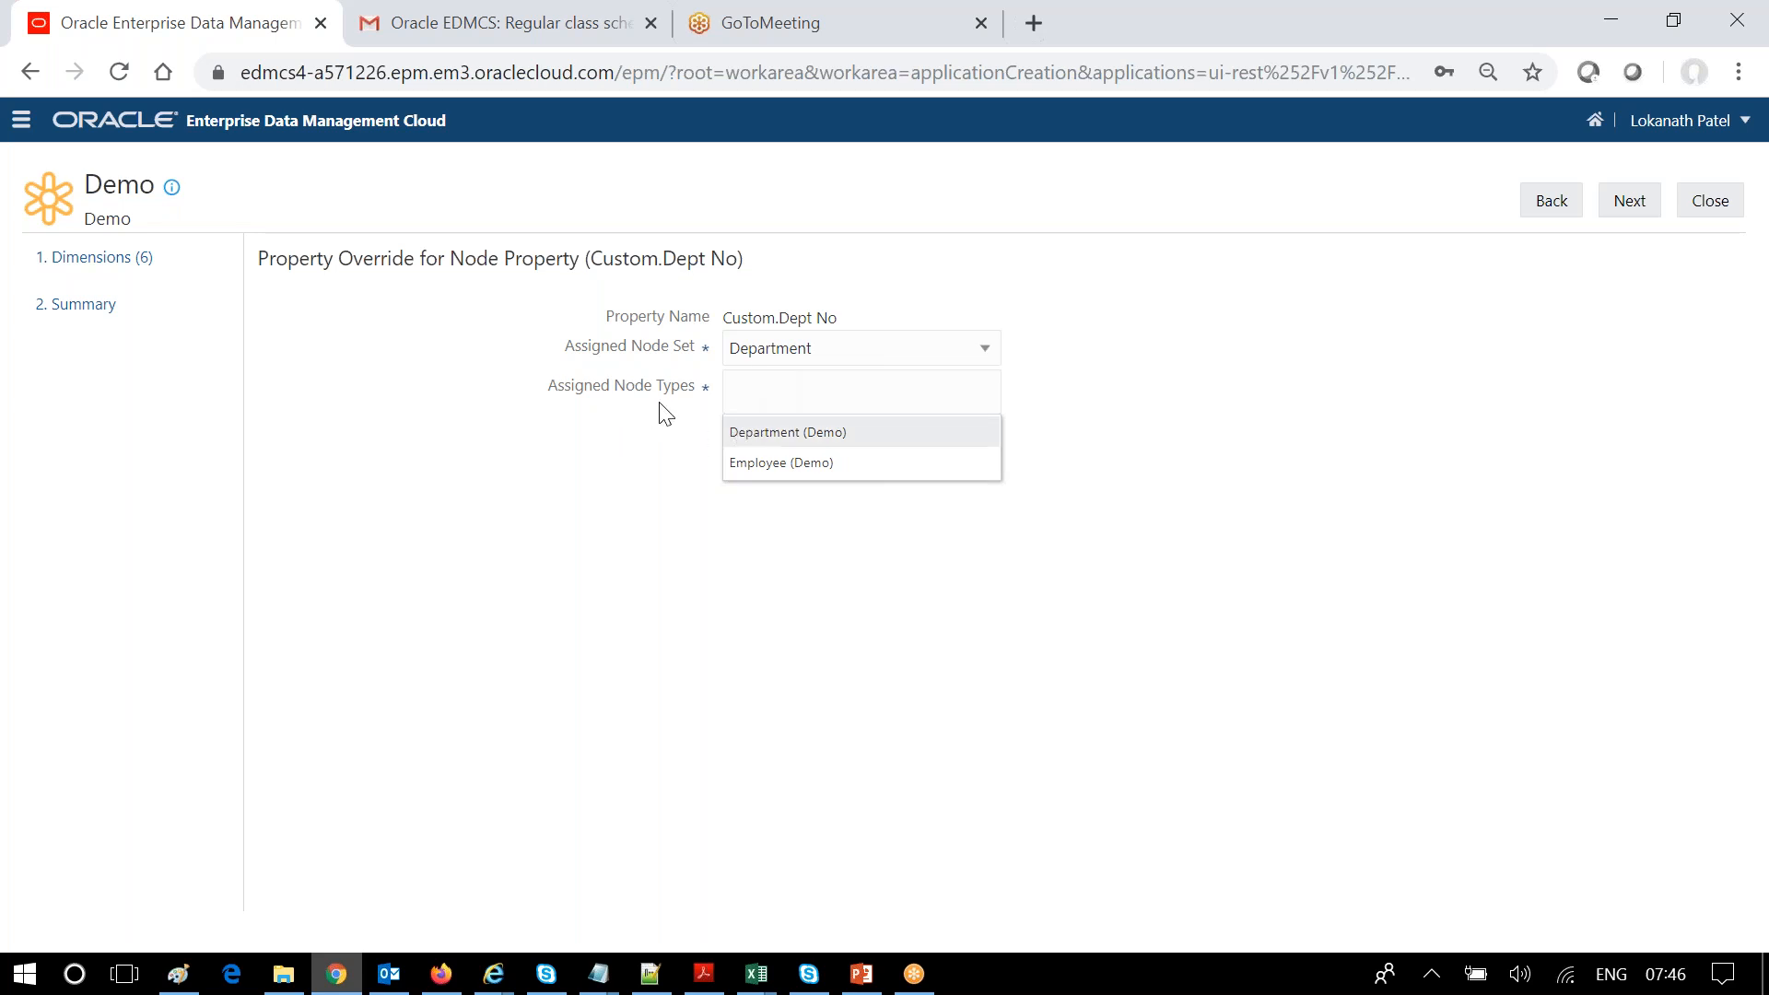
click(776, 438)
click(946, 387)
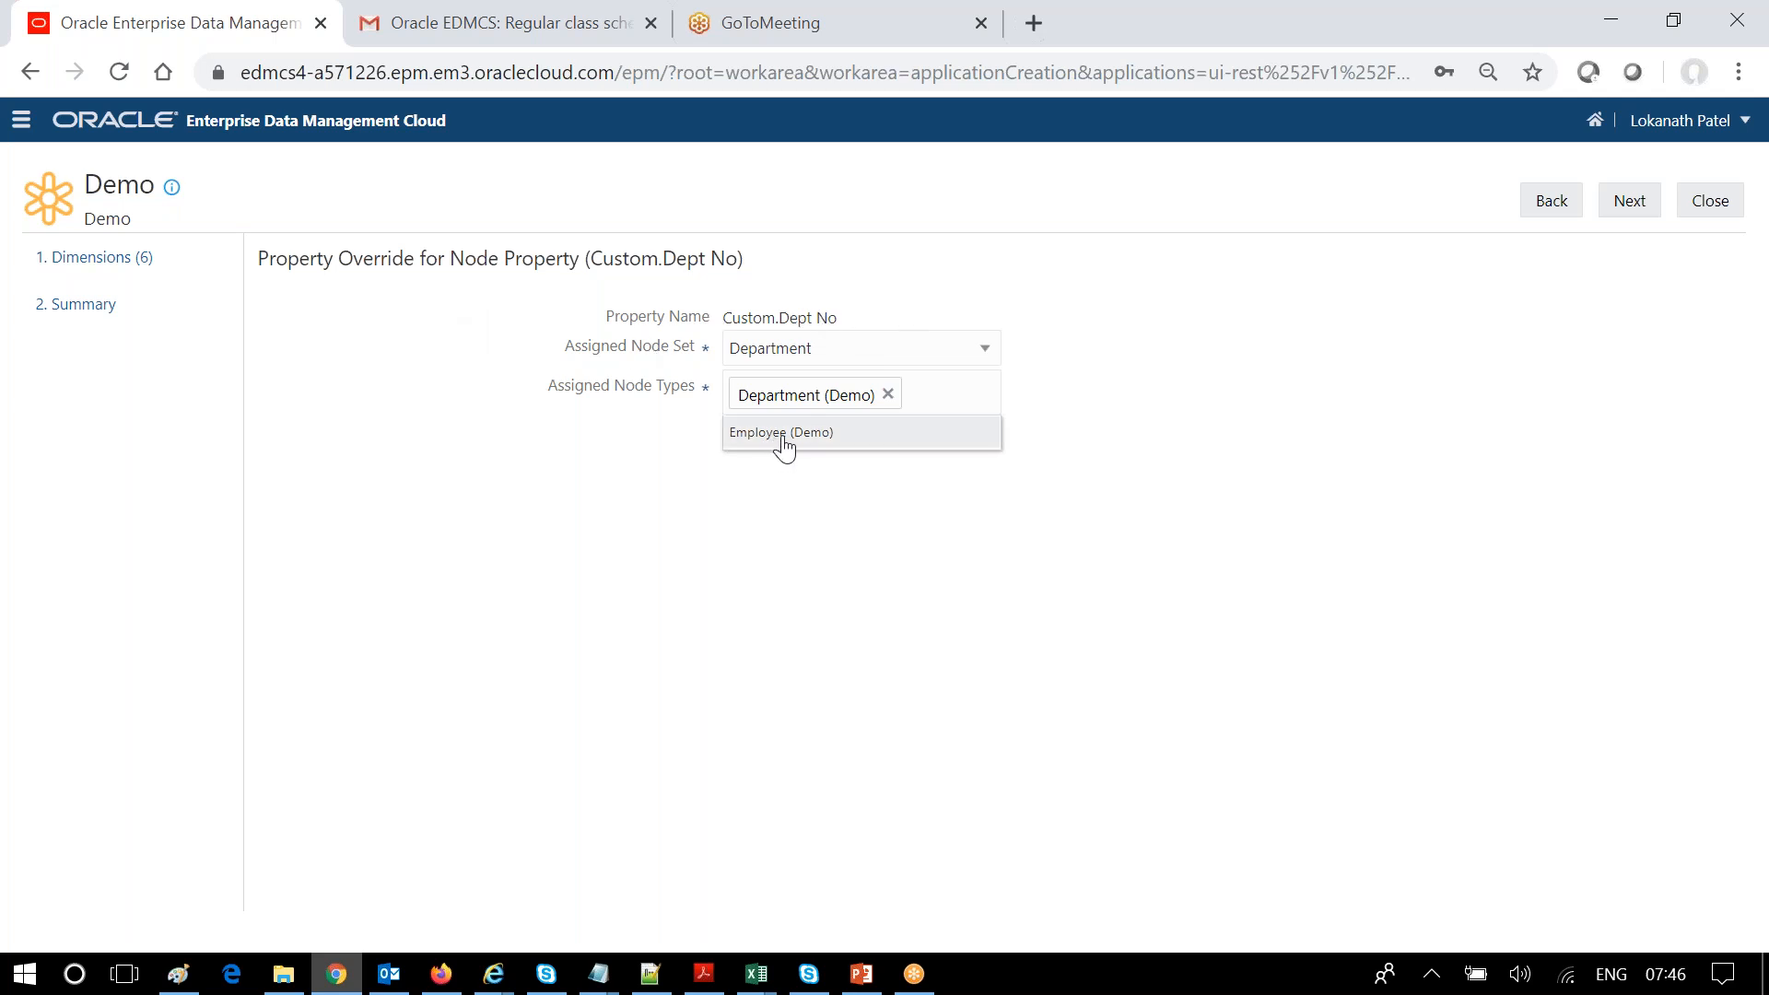
click(743, 558)
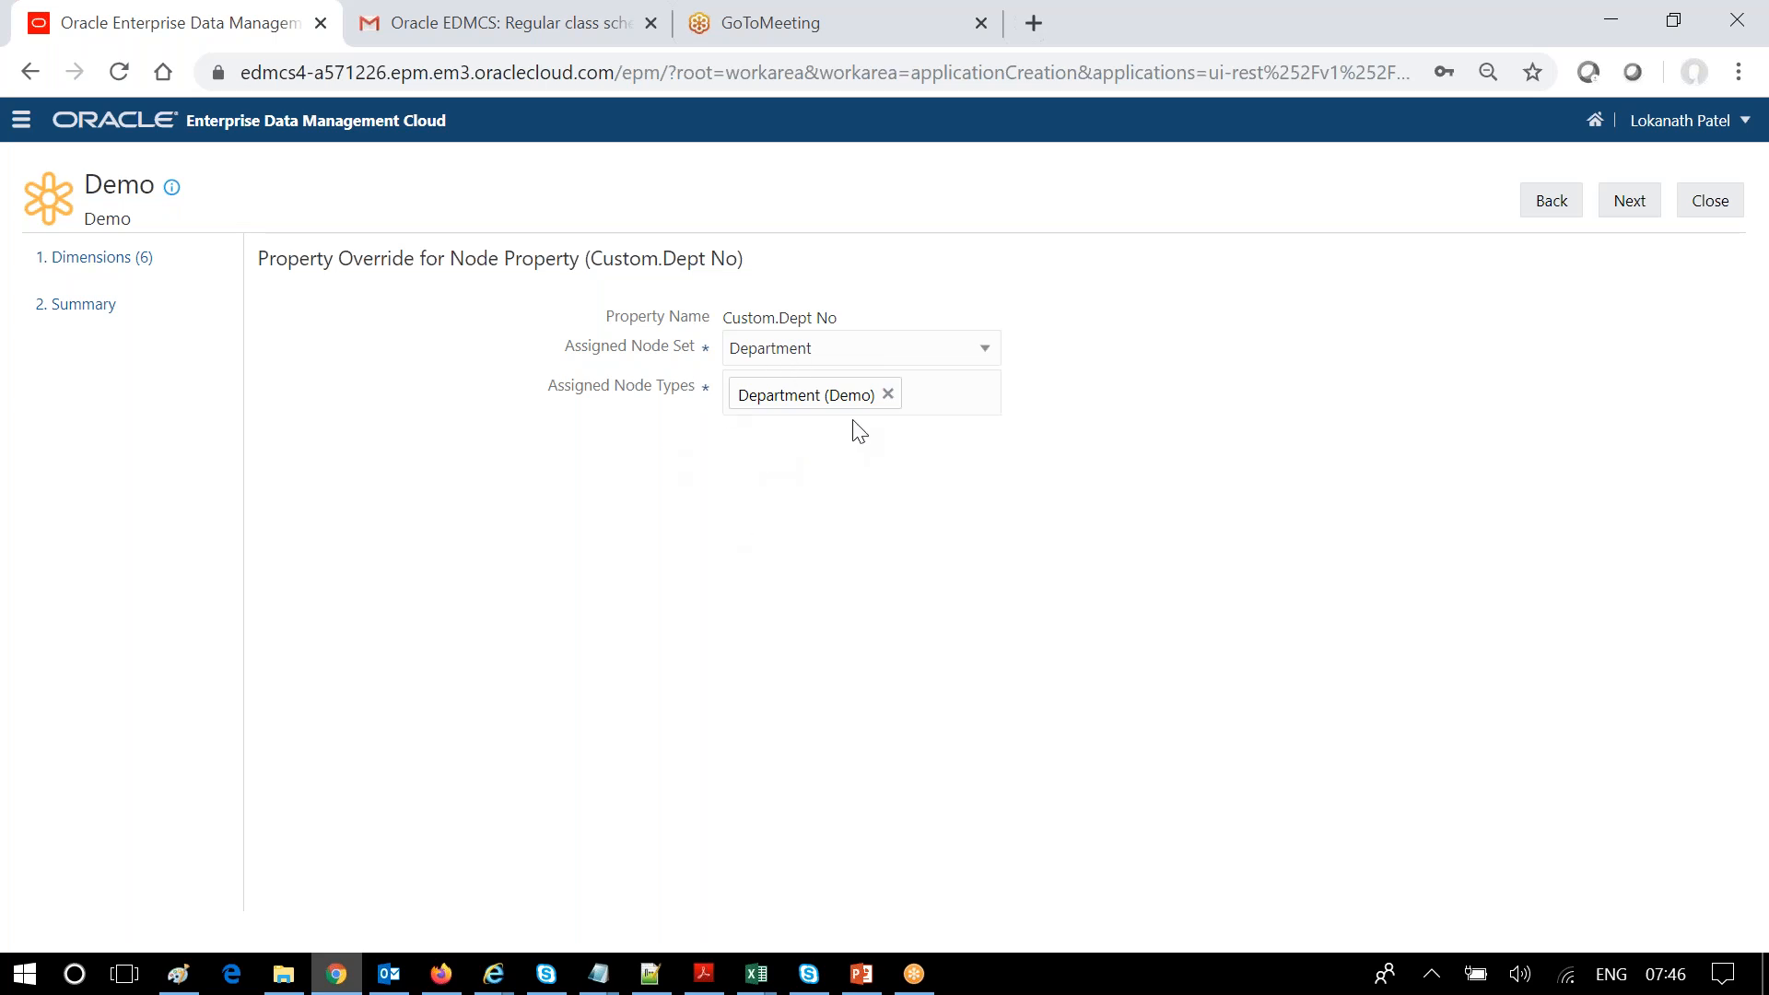
click(1629, 199)
click(1629, 199)
click(1629, 201)
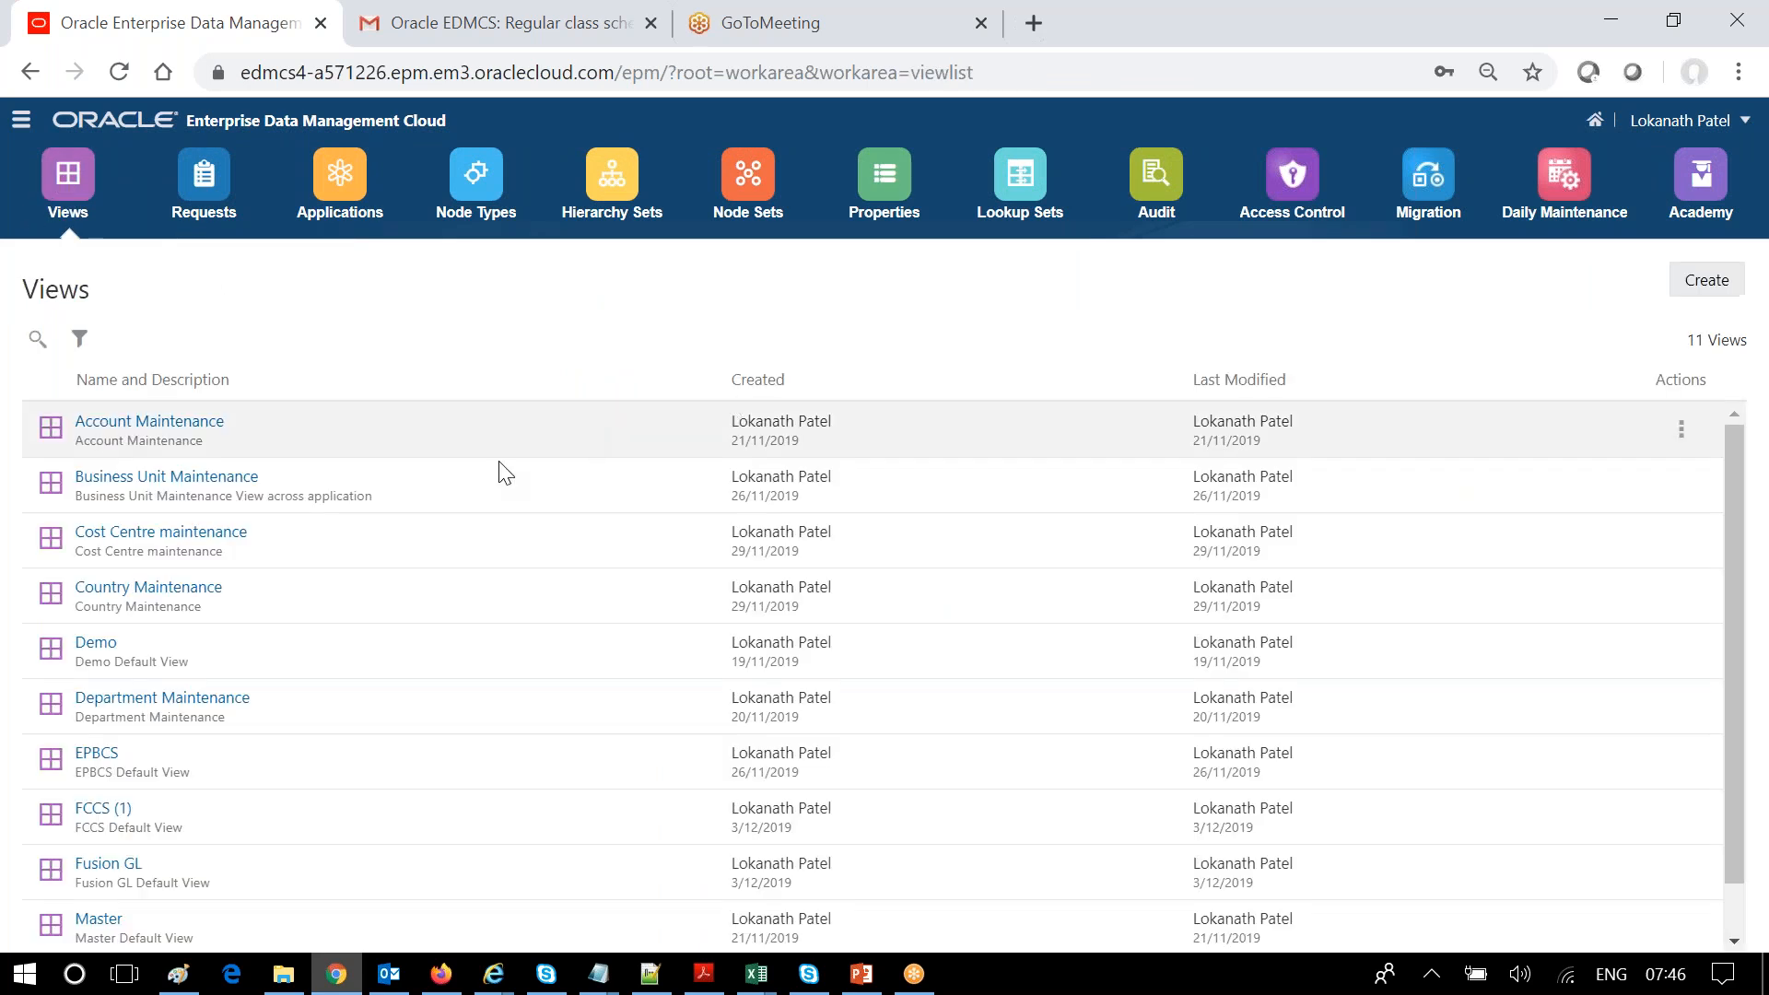
- Open the Employee viewpoint of the Demo view and start a new request
click(96, 645)
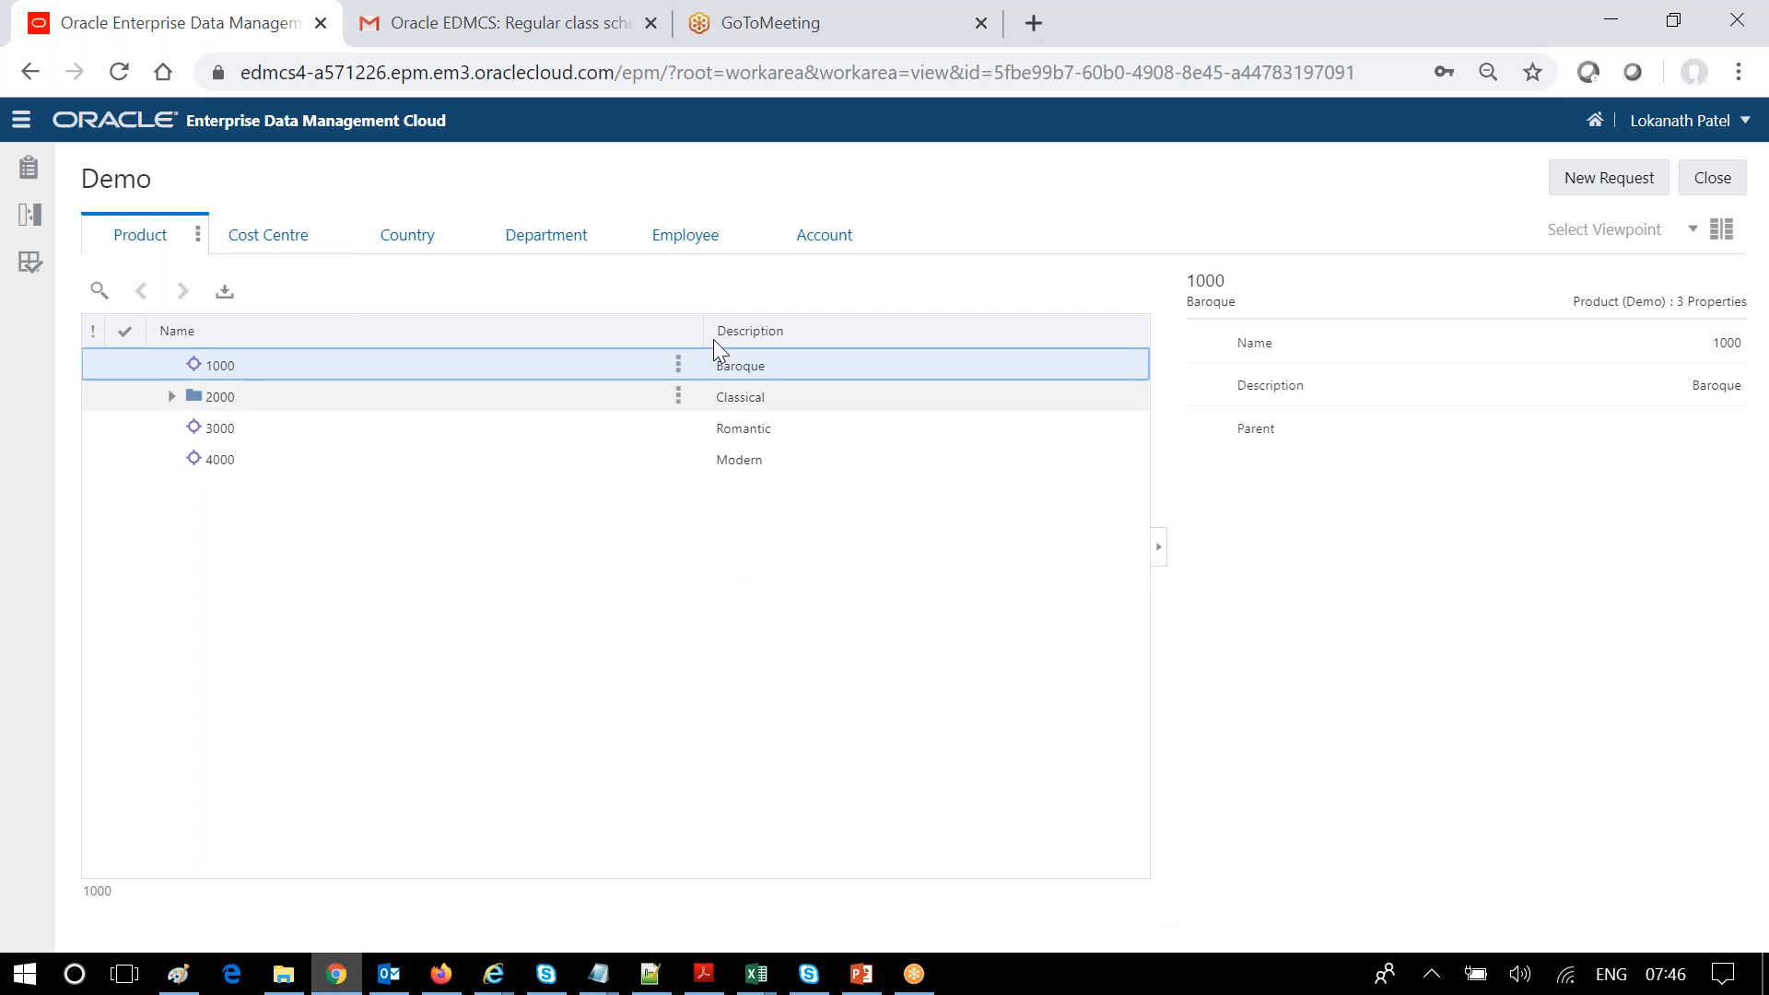
click(689, 241)
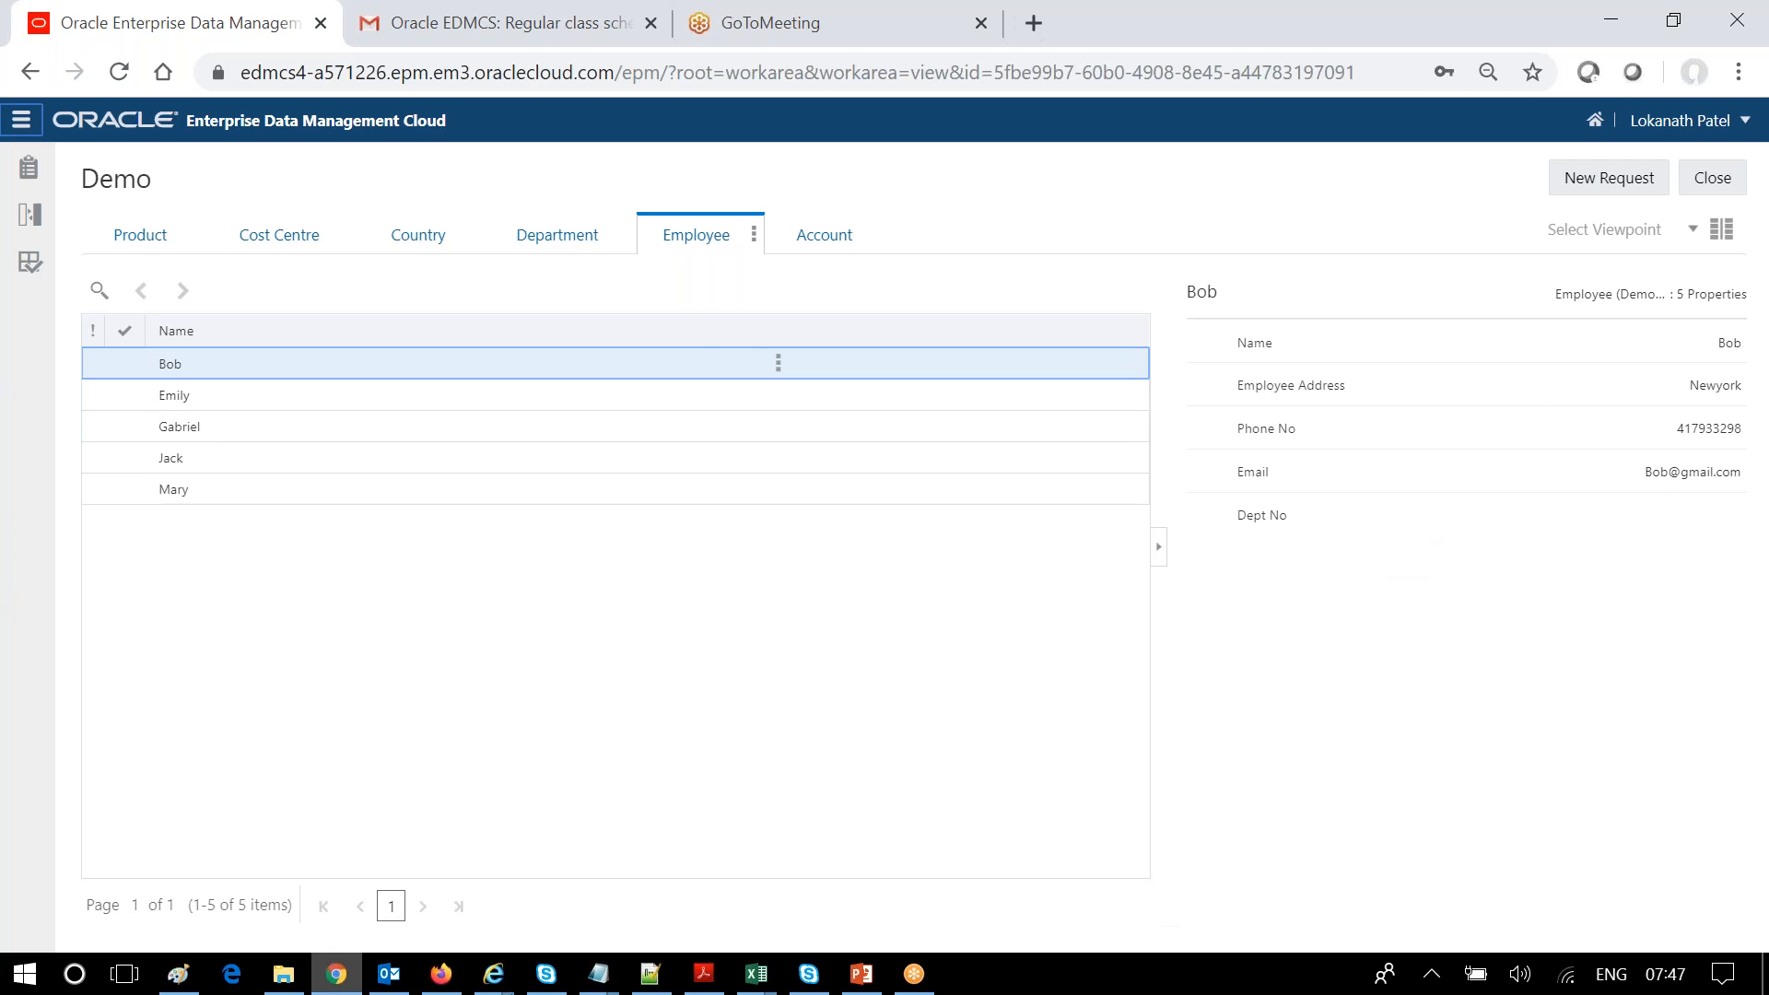
click(1608, 178)
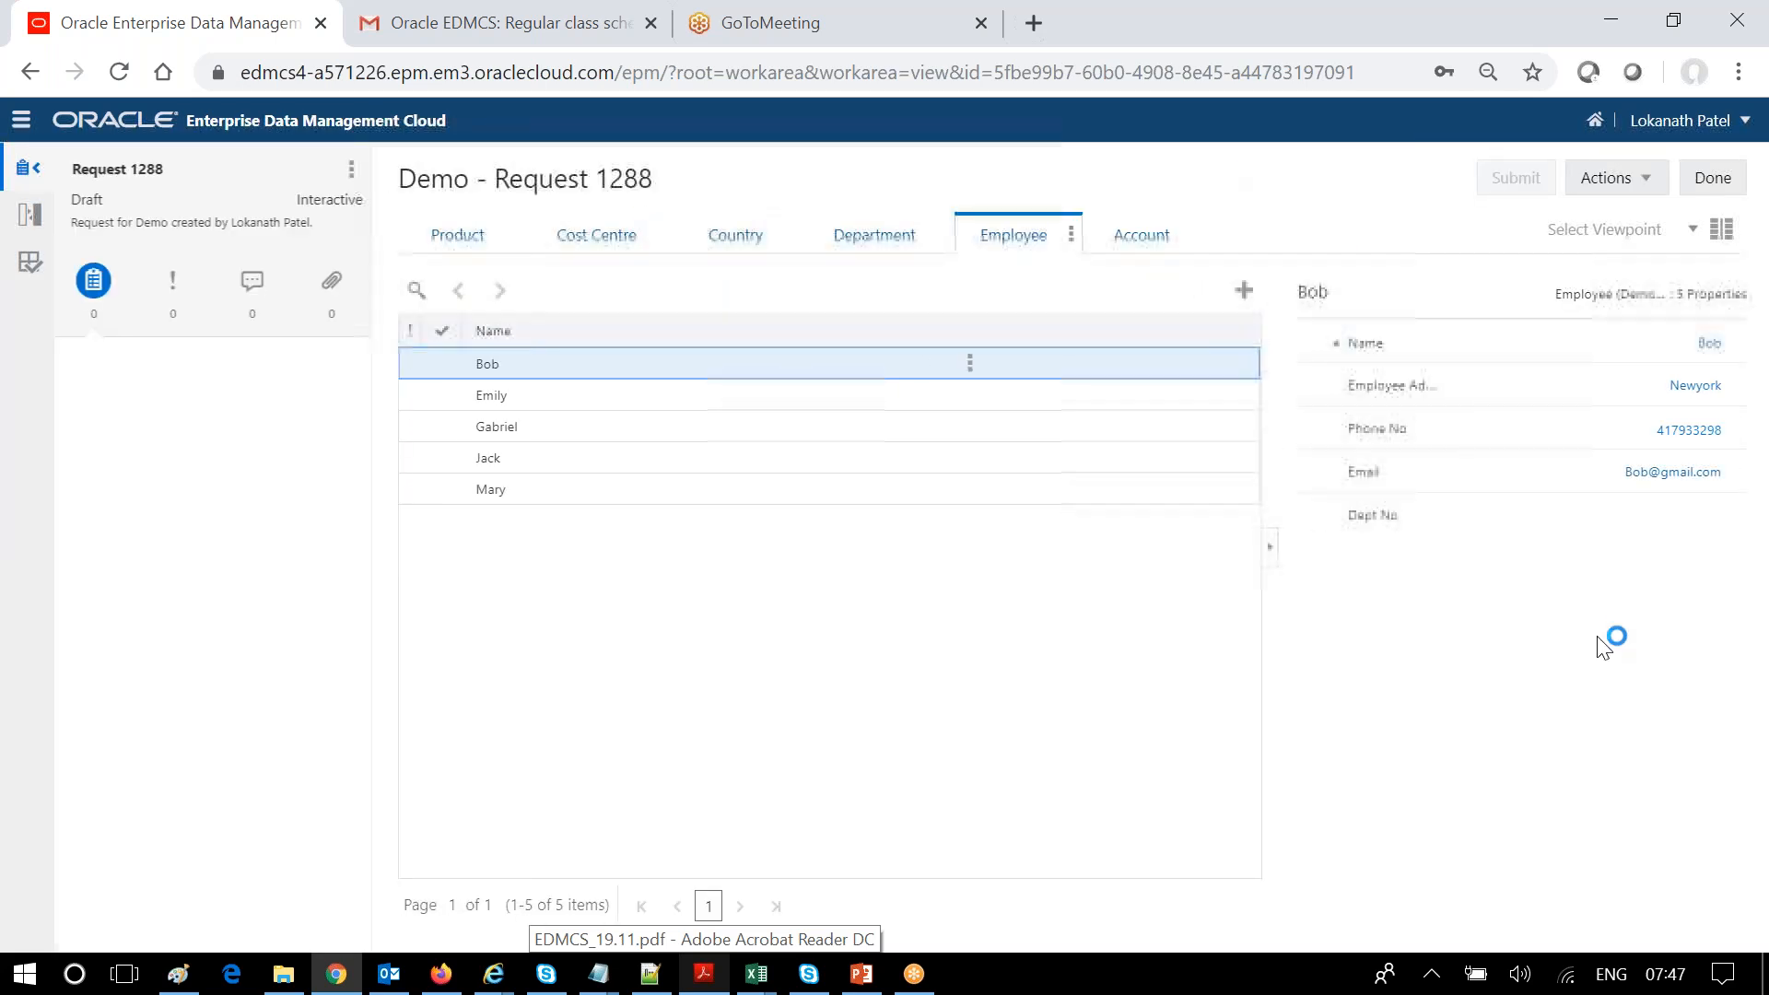
- Browse the Department nodes for the first employee's Dept No and set it to Human Resource
mouse_move(1662, 517)
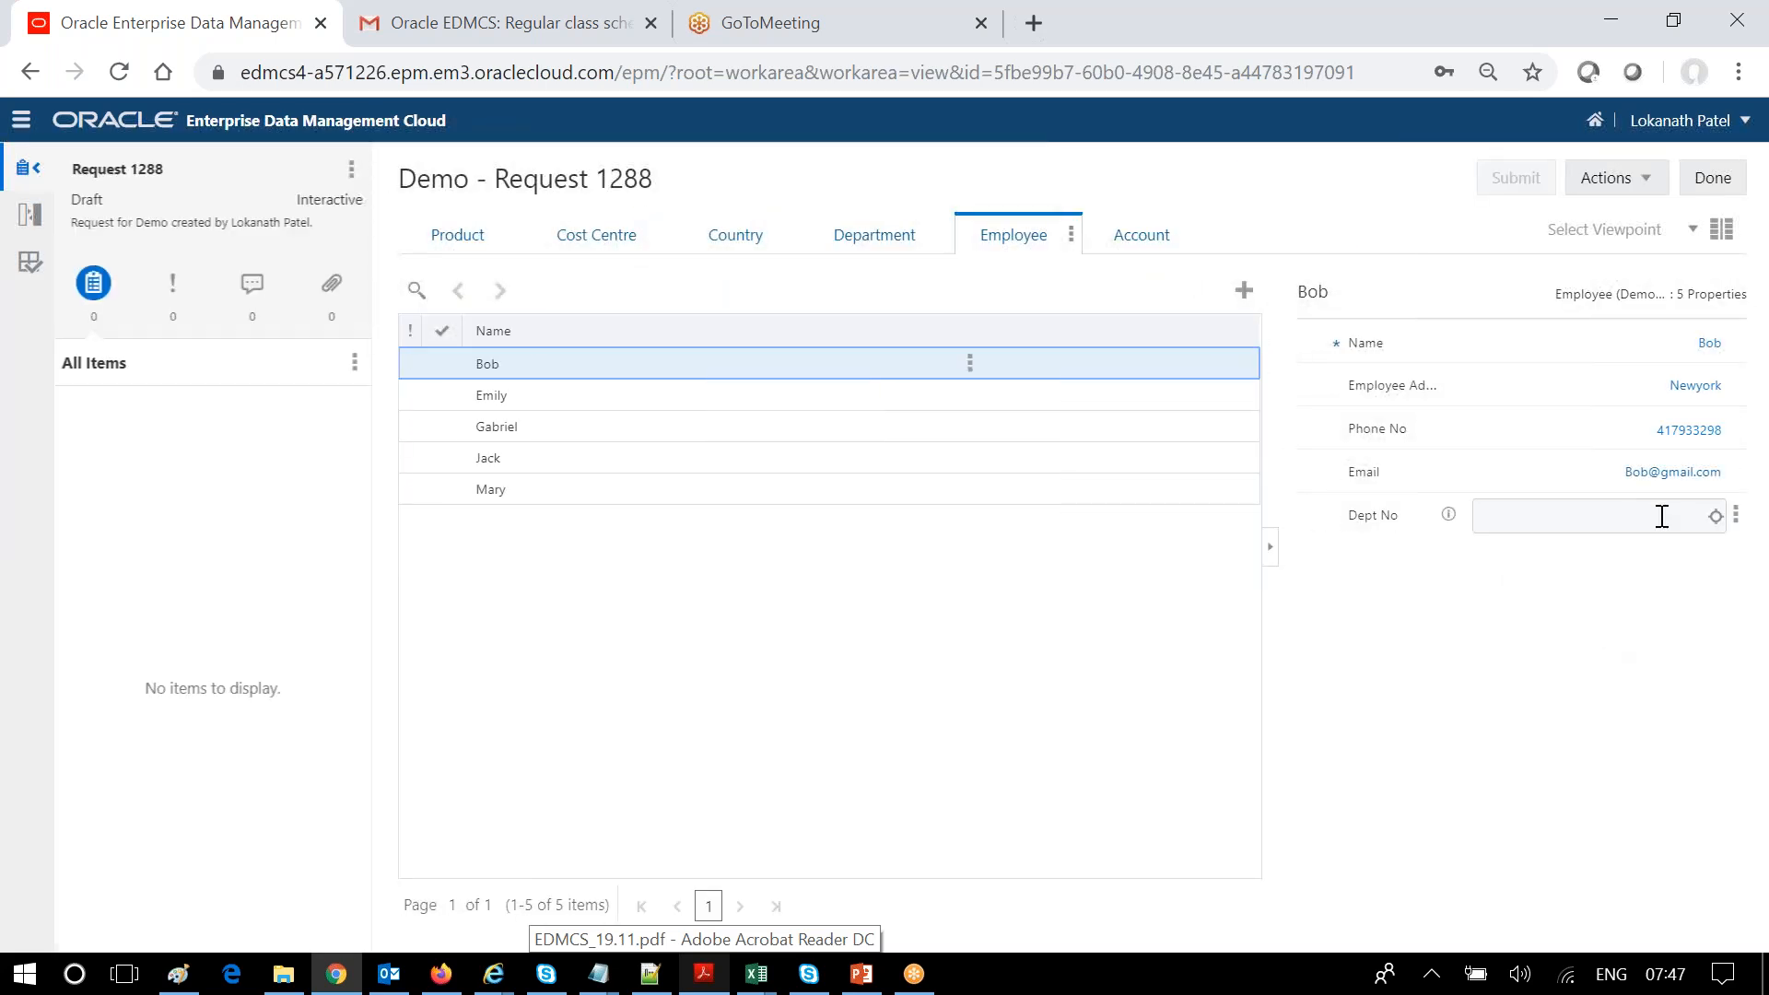
click(1606, 513)
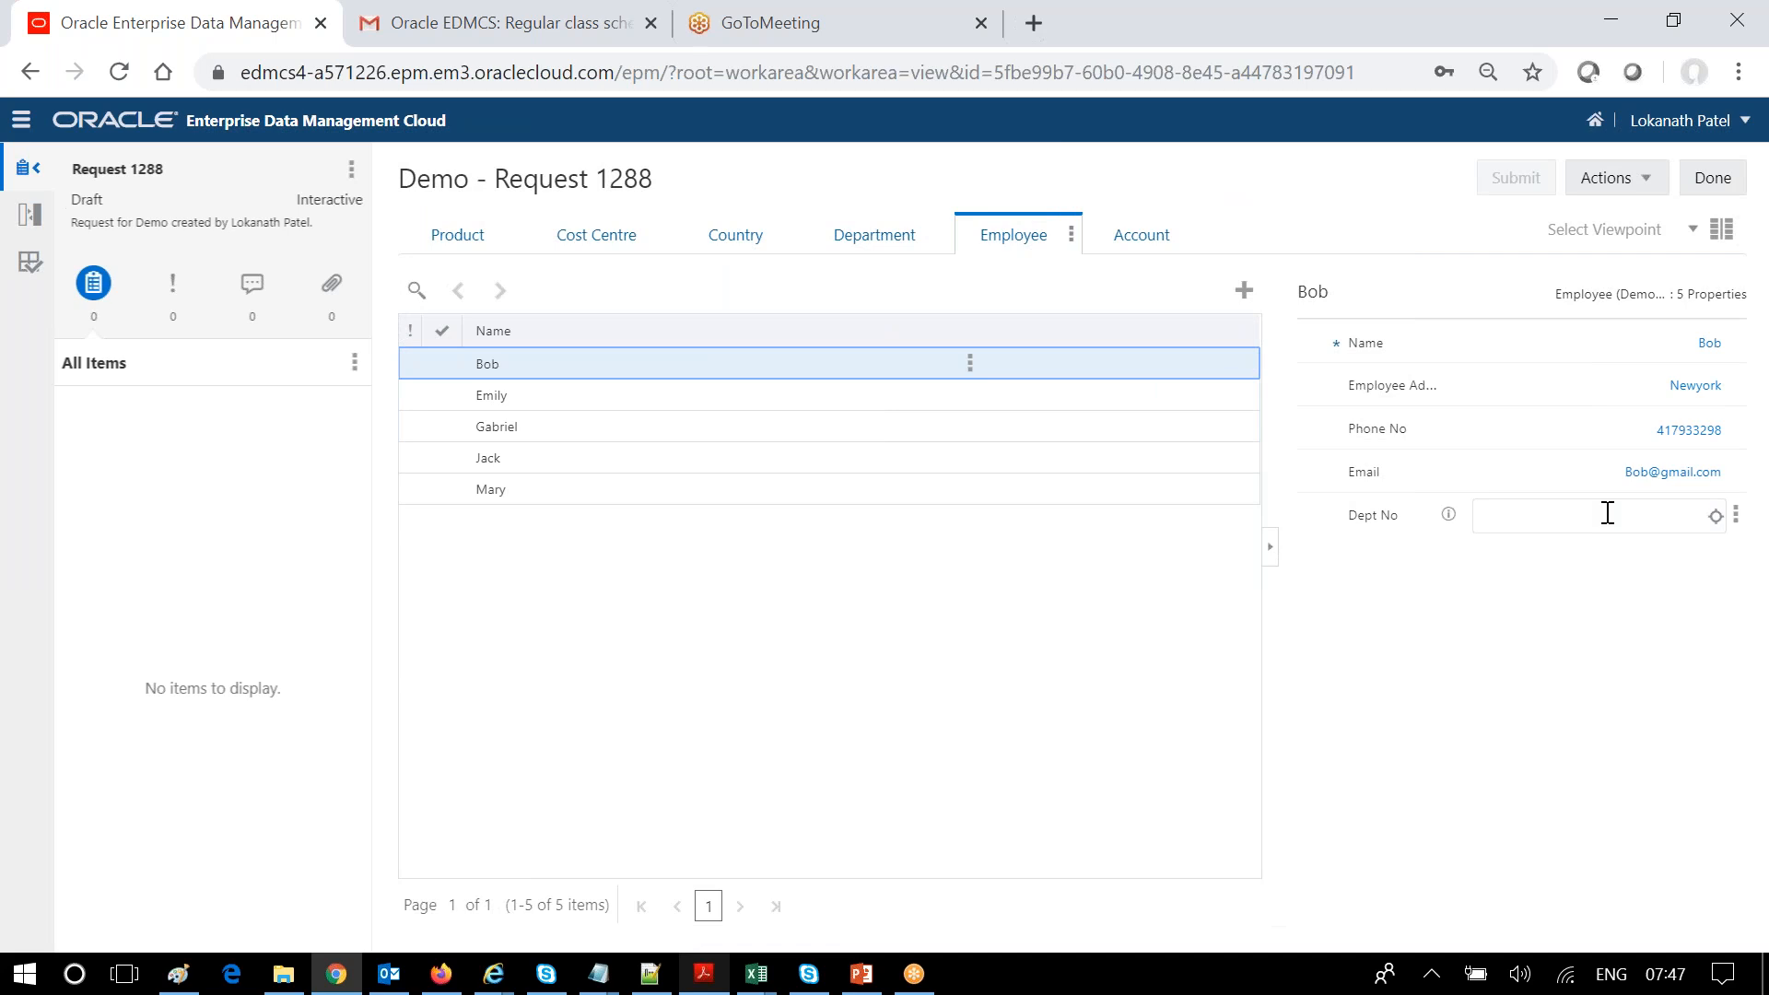
click(1716, 518)
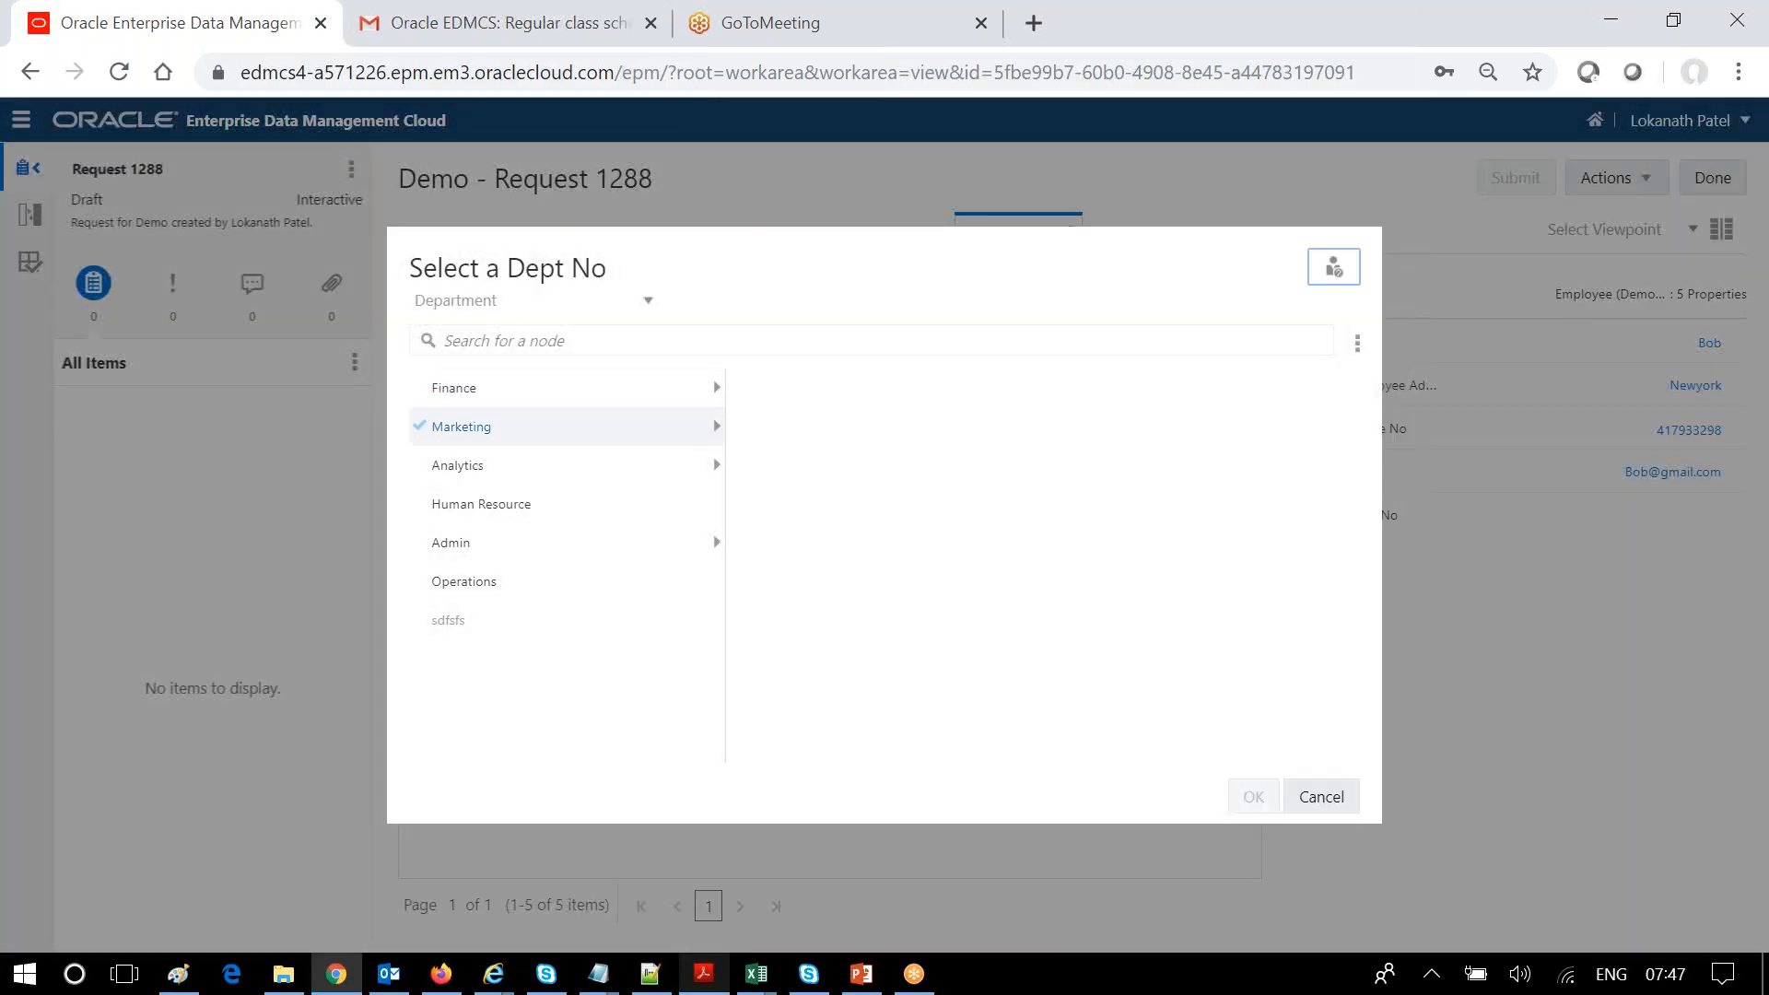
click(472, 470)
click(560, 391)
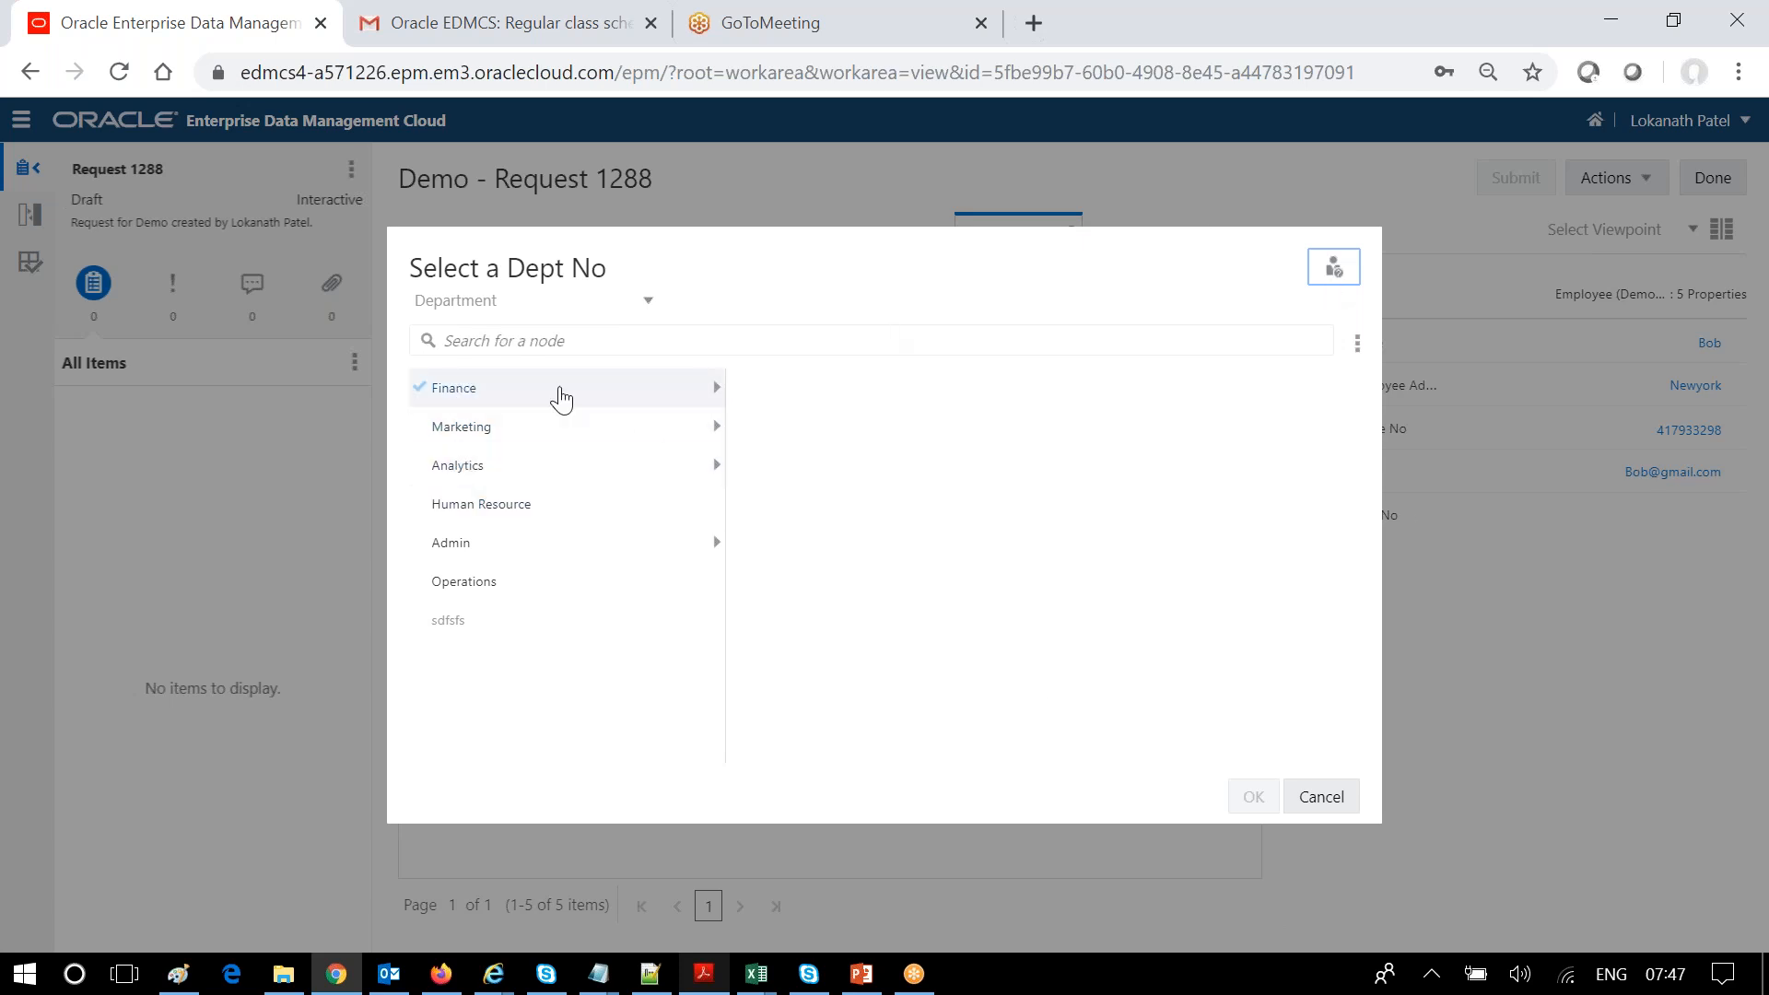
click(717, 389)
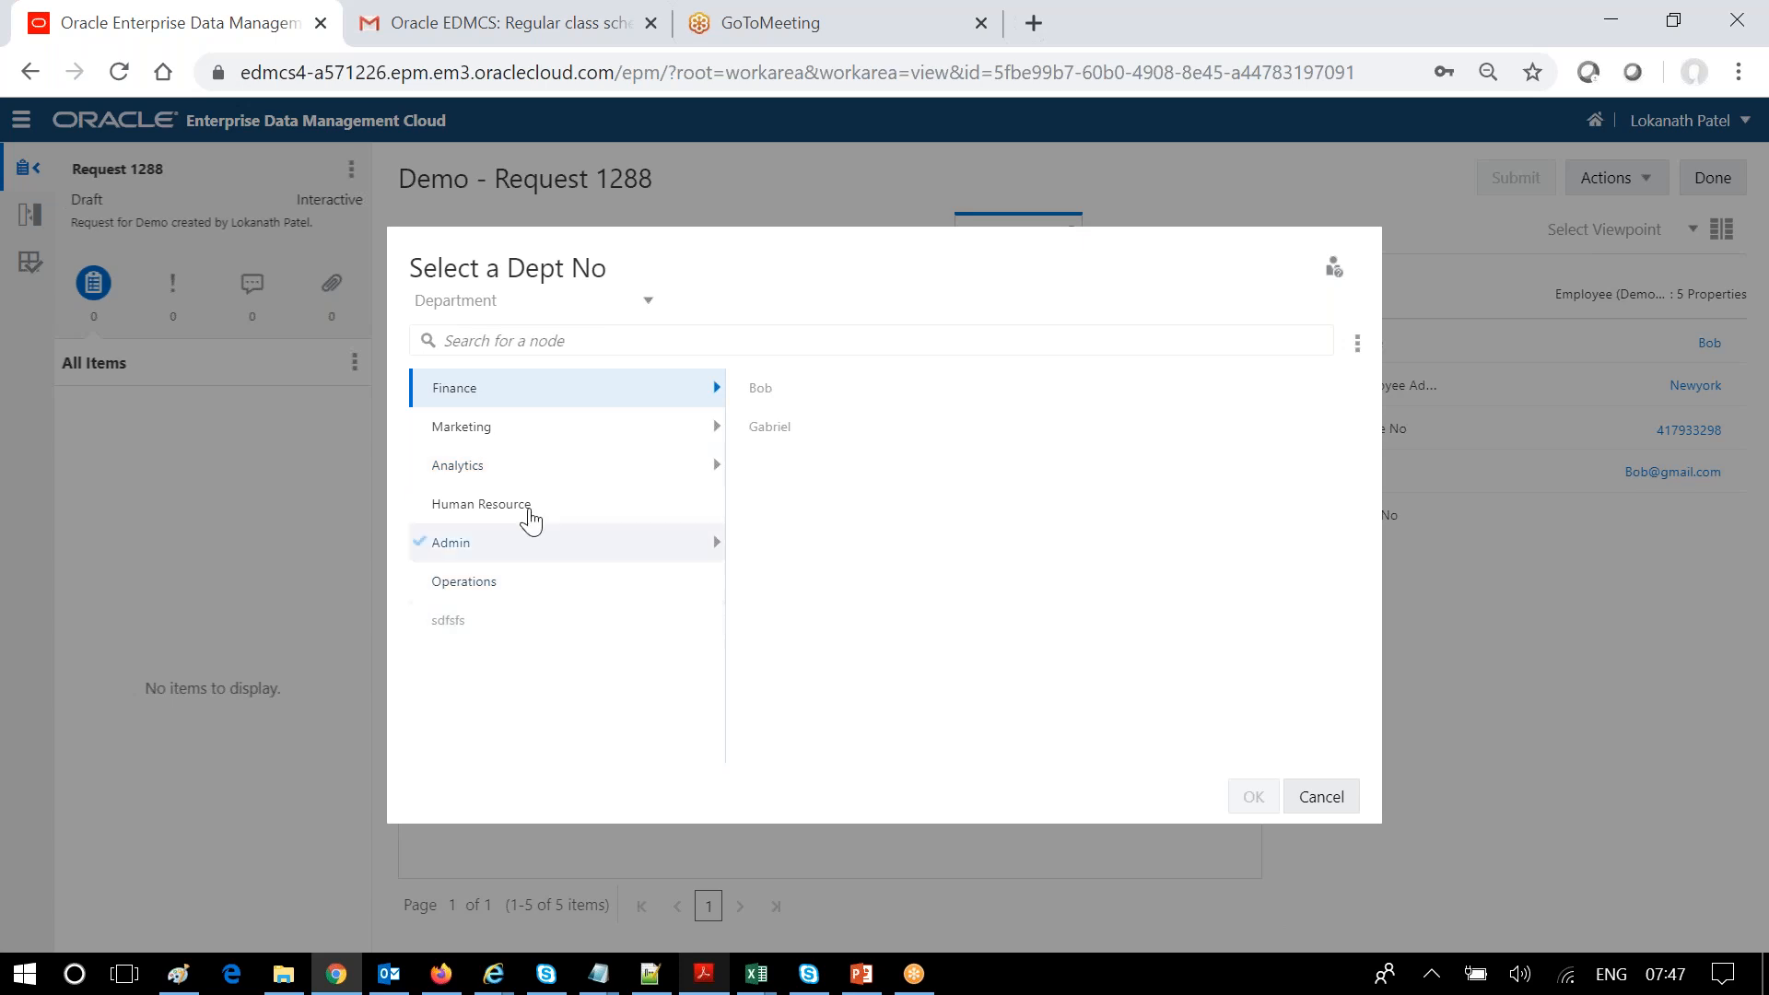
click(481, 506)
click(1307, 794)
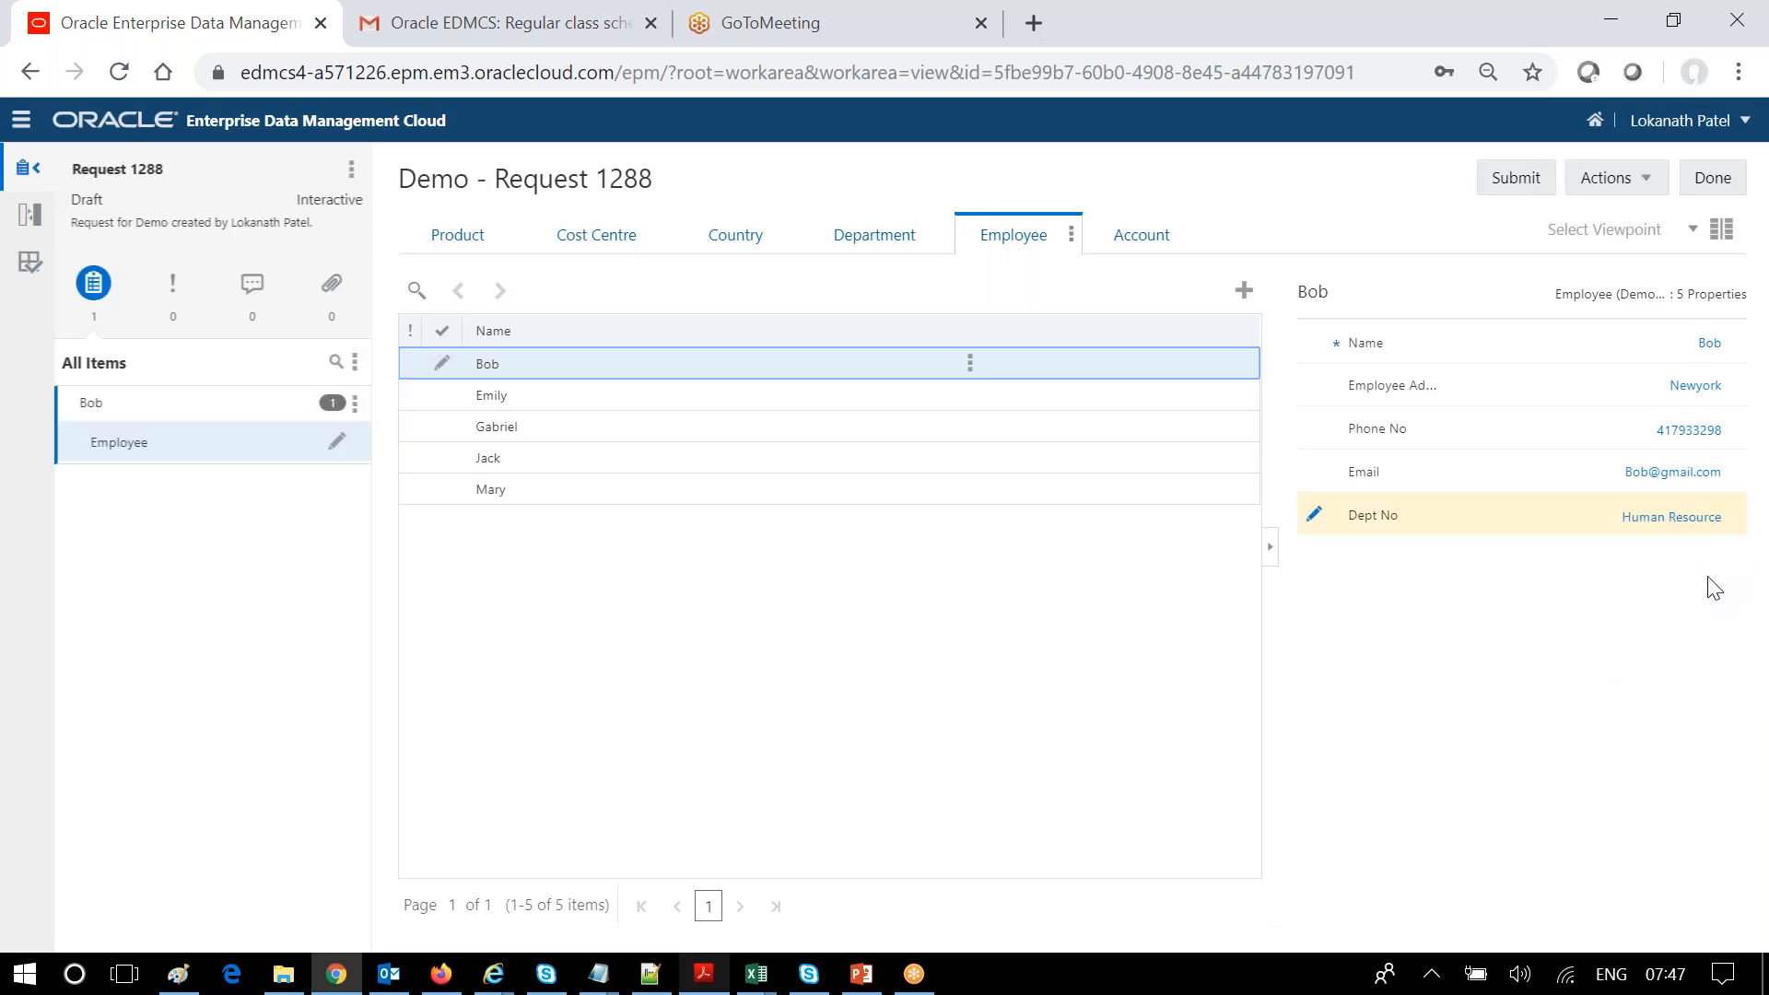
- Try to replace the first employee's Dept No with the free text dfasdasdasd
click(1614, 516)
drag(1614, 516, 1725, 516)
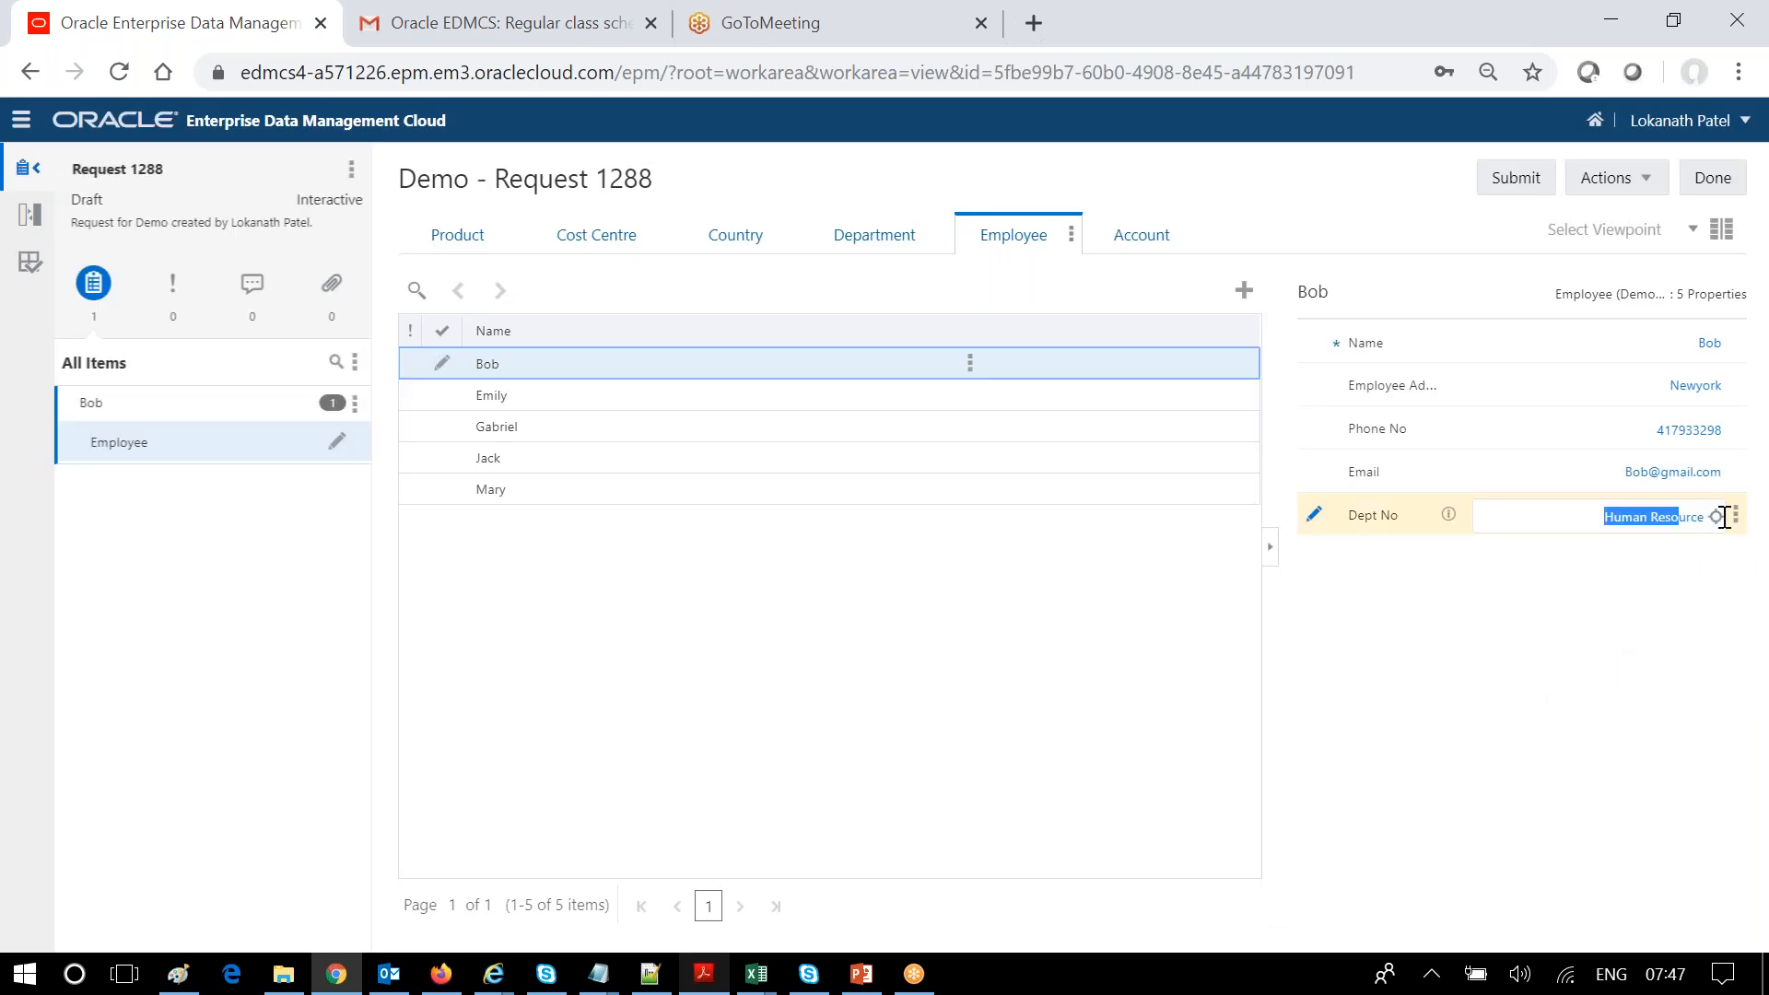
text(dfasdasdasd)
click(1471, 693)
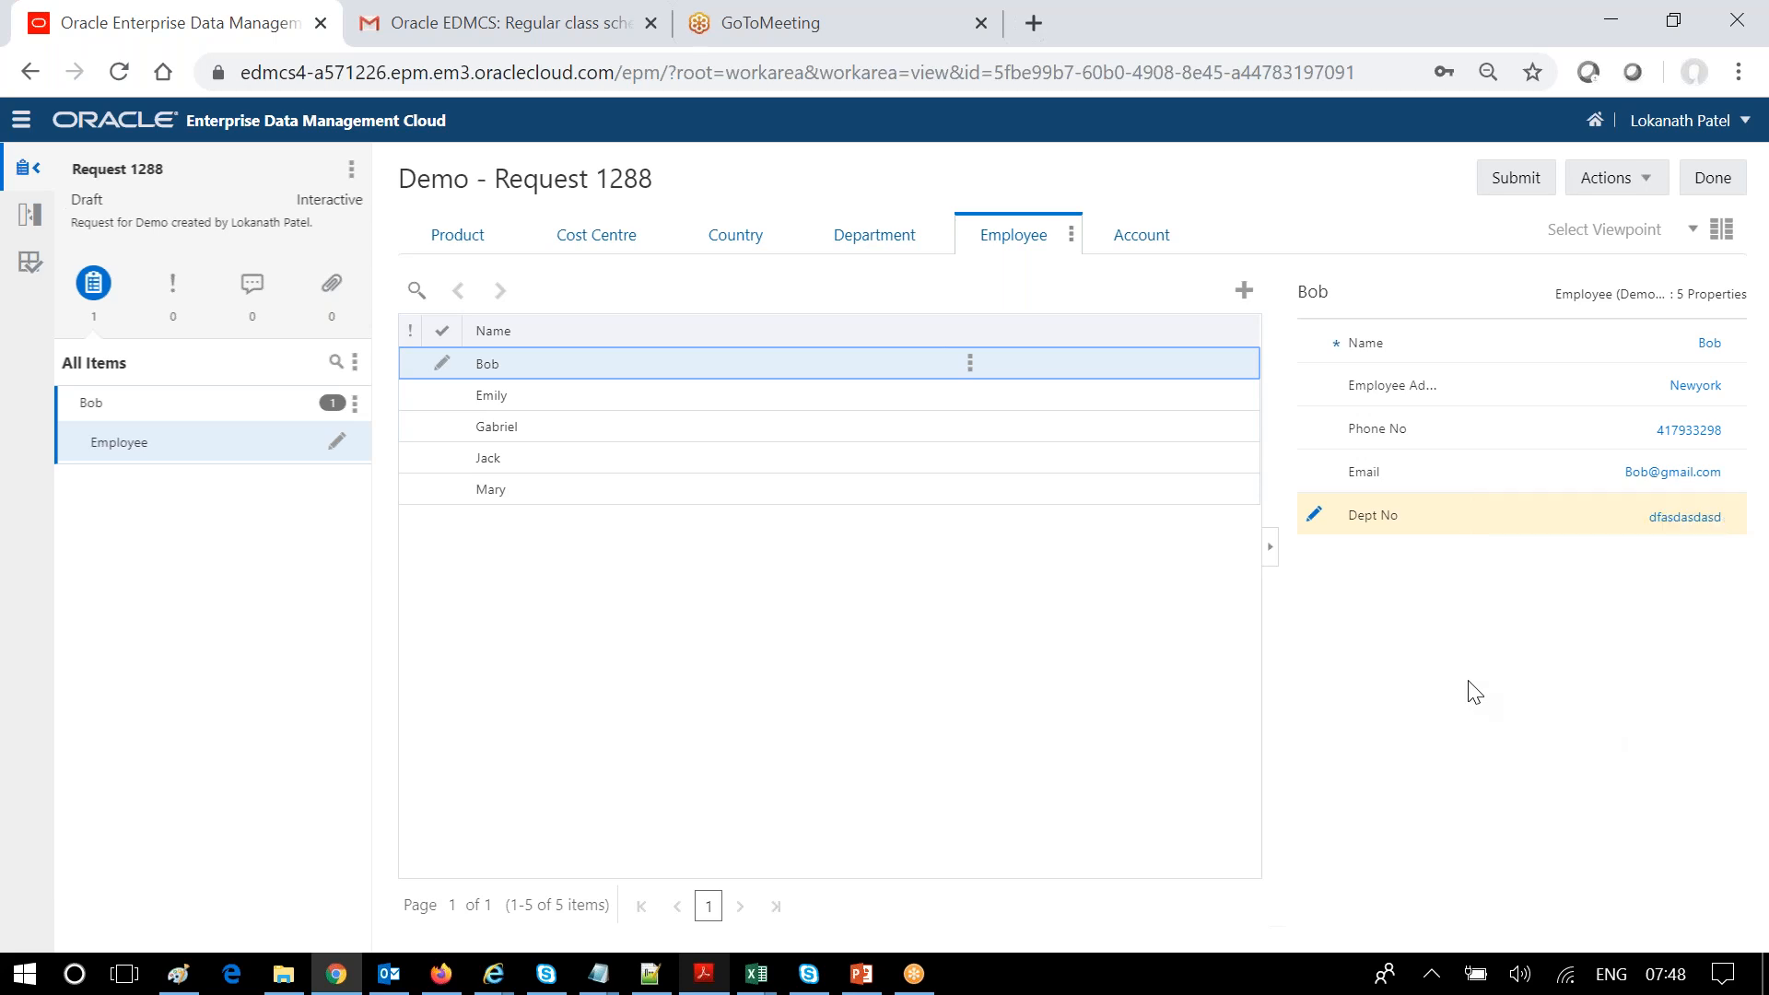
- Submit the request for the Demo view
click(1515, 178)
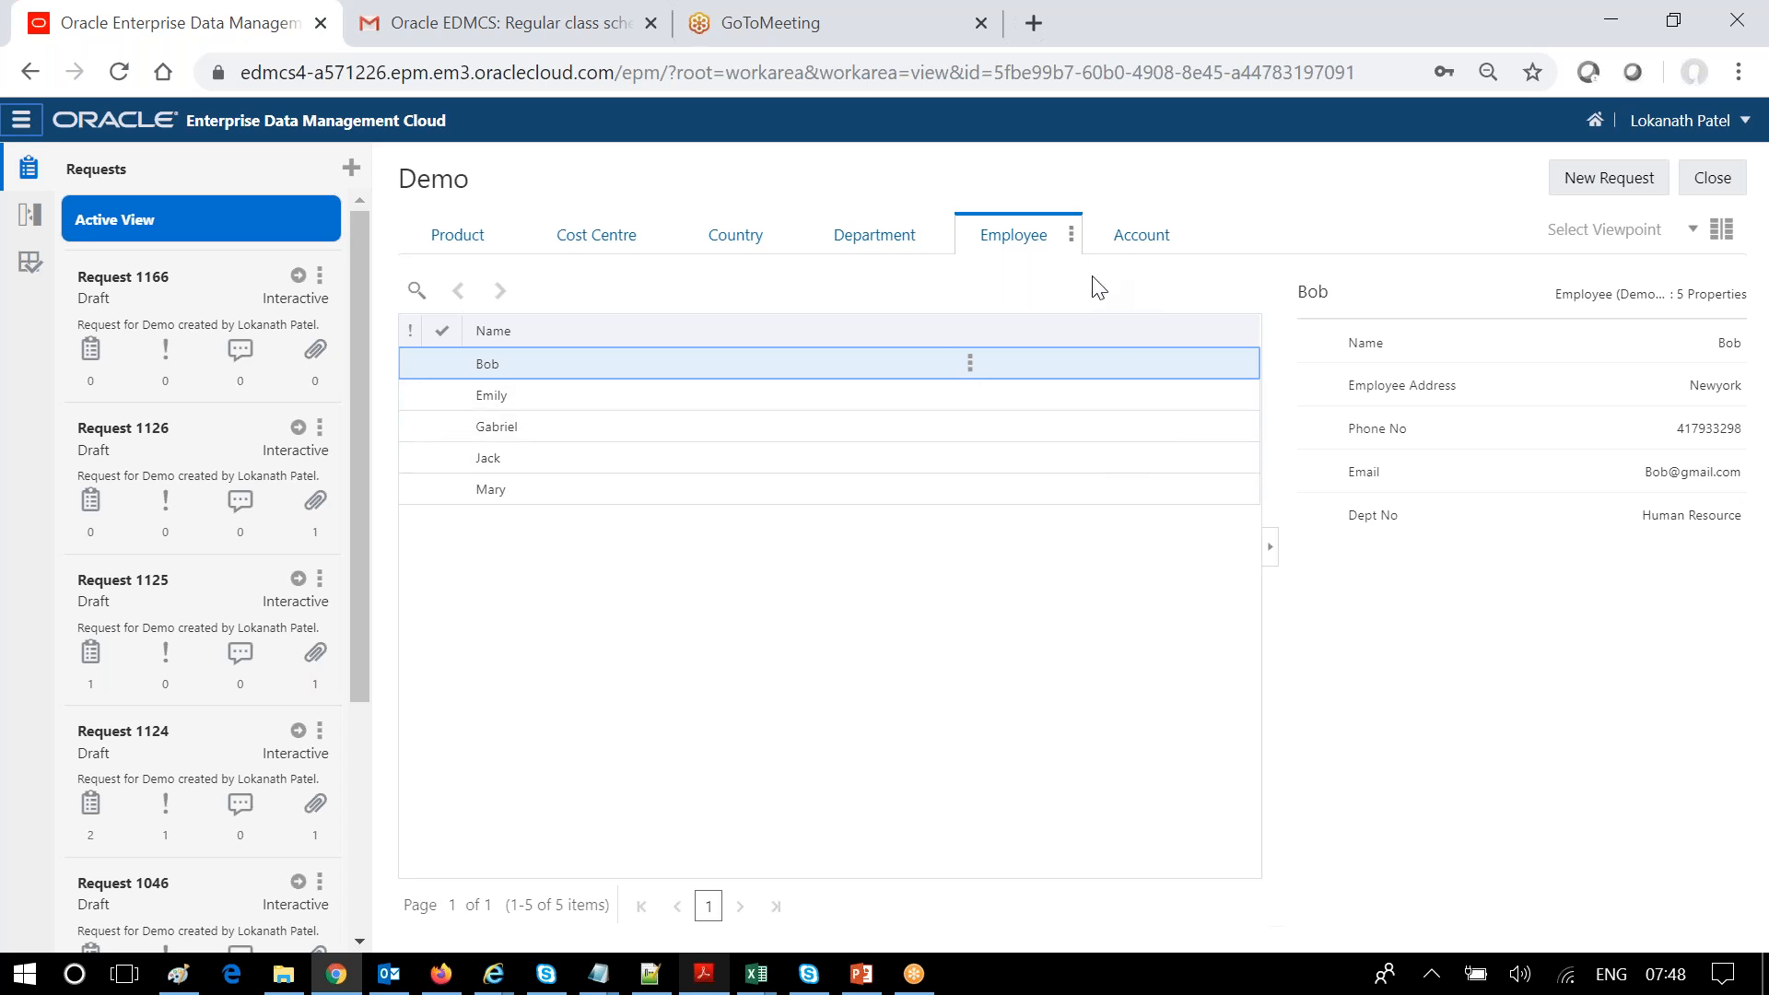
- Download the Employee viewpoint as an Excel worksheet named Employee into the "13 Working with Propert..." folder under EDMCS Training and BISP
click(1071, 237)
click(1140, 417)
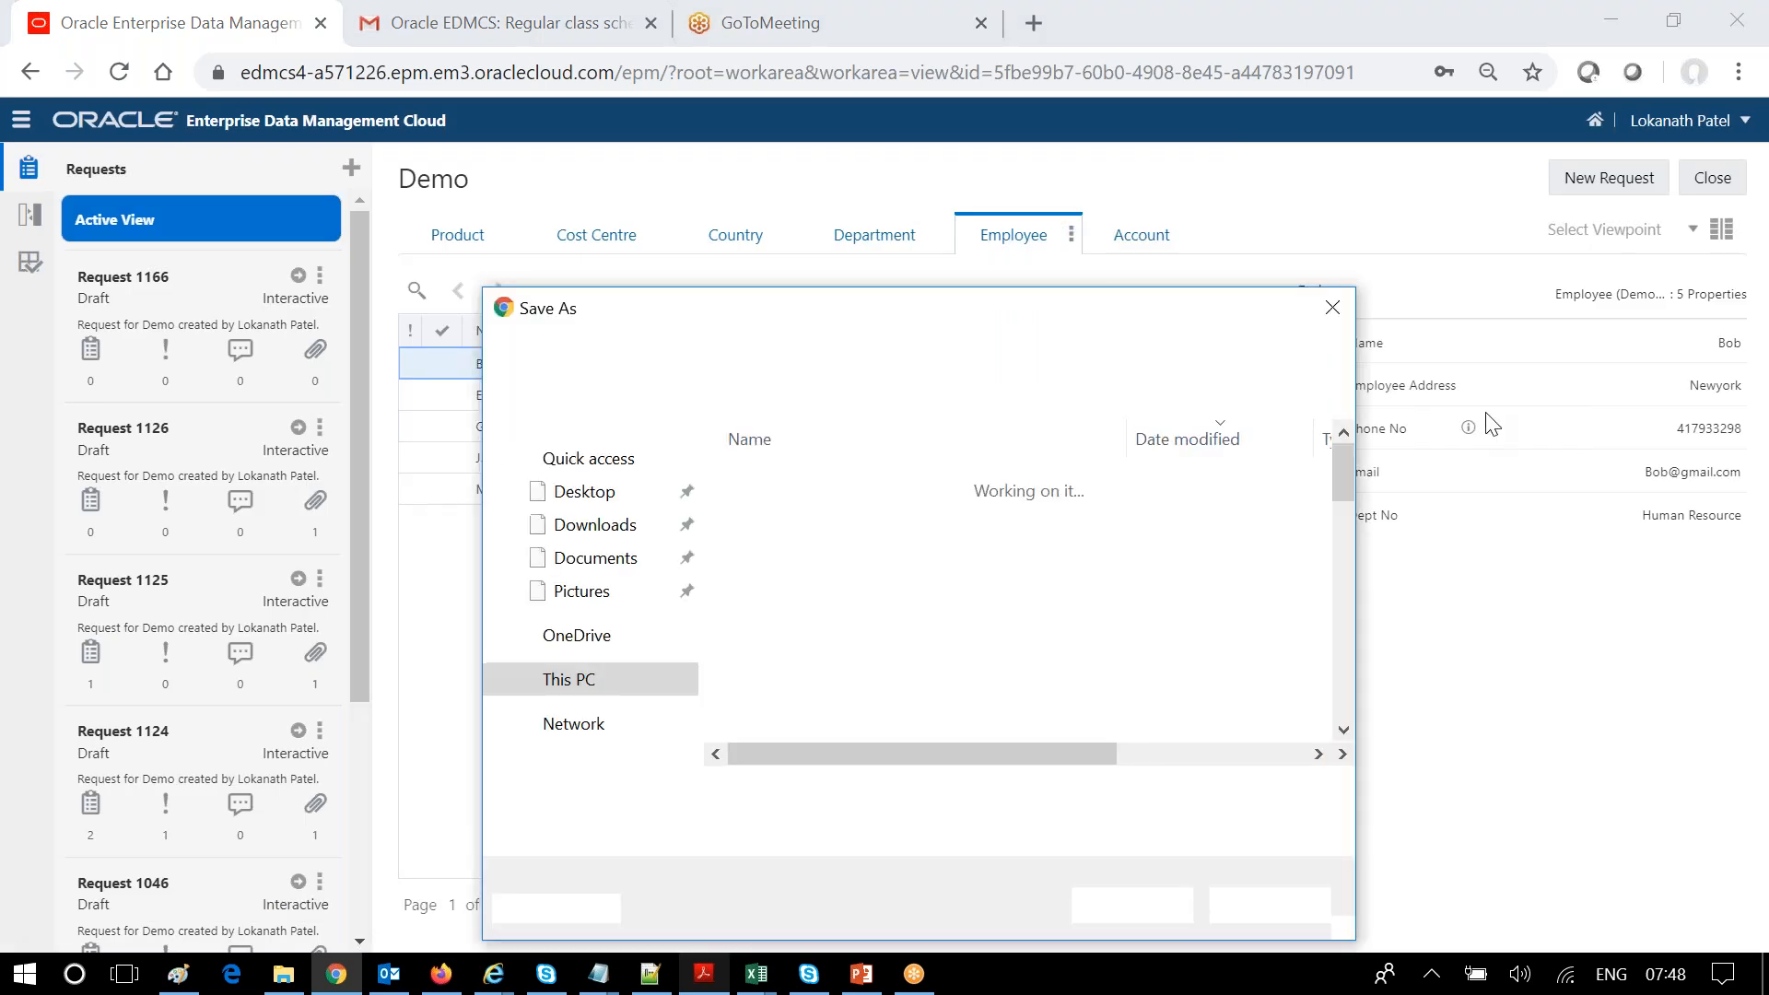
scroll(886, 617, down, 10)
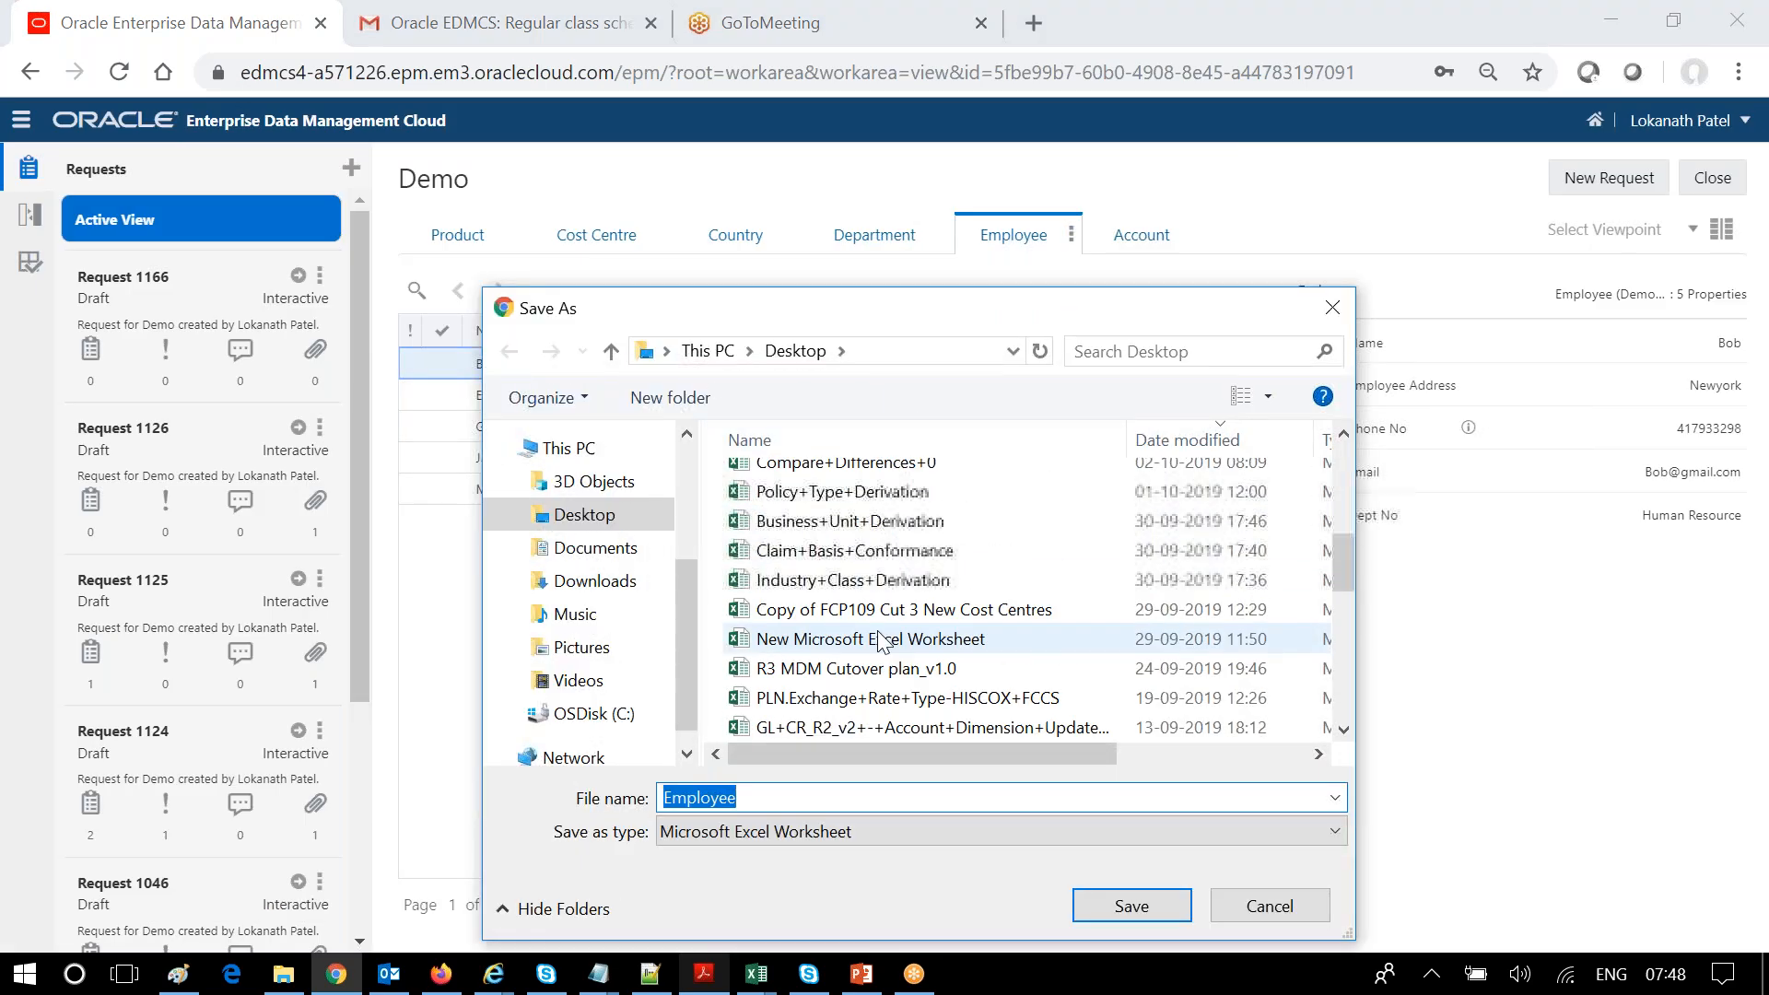
scroll(887, 625, up, 2)
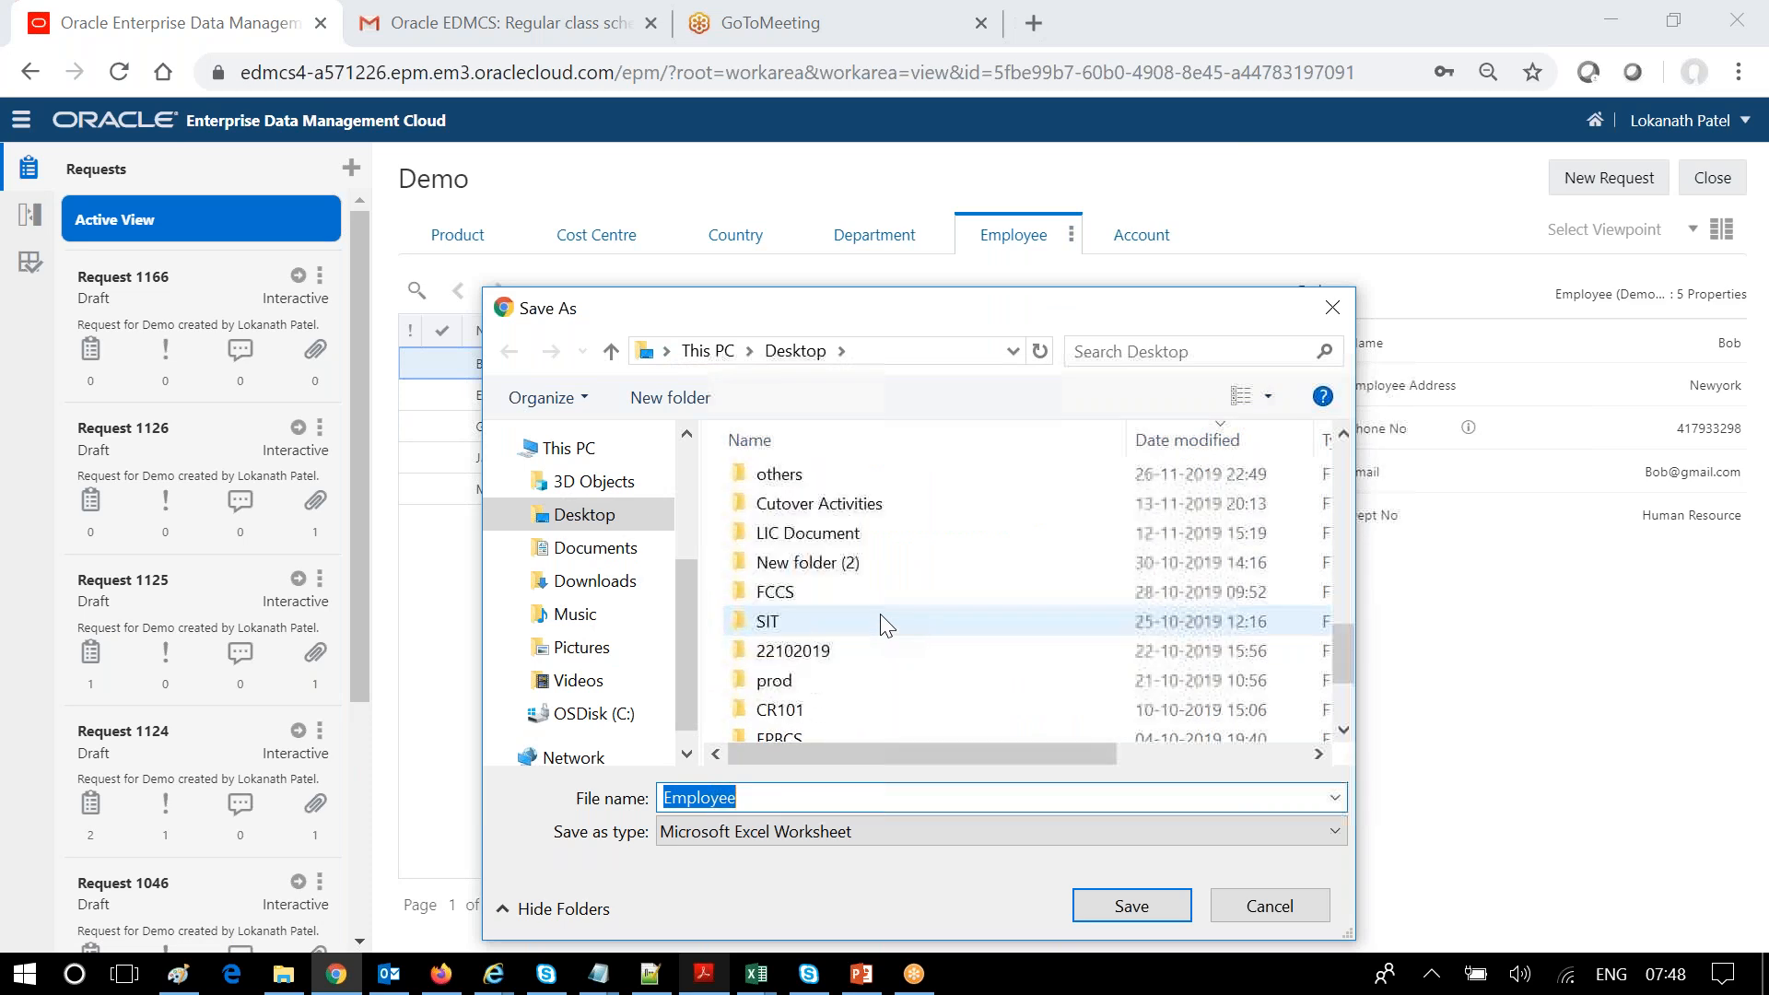
scroll(886, 626, down, 2)
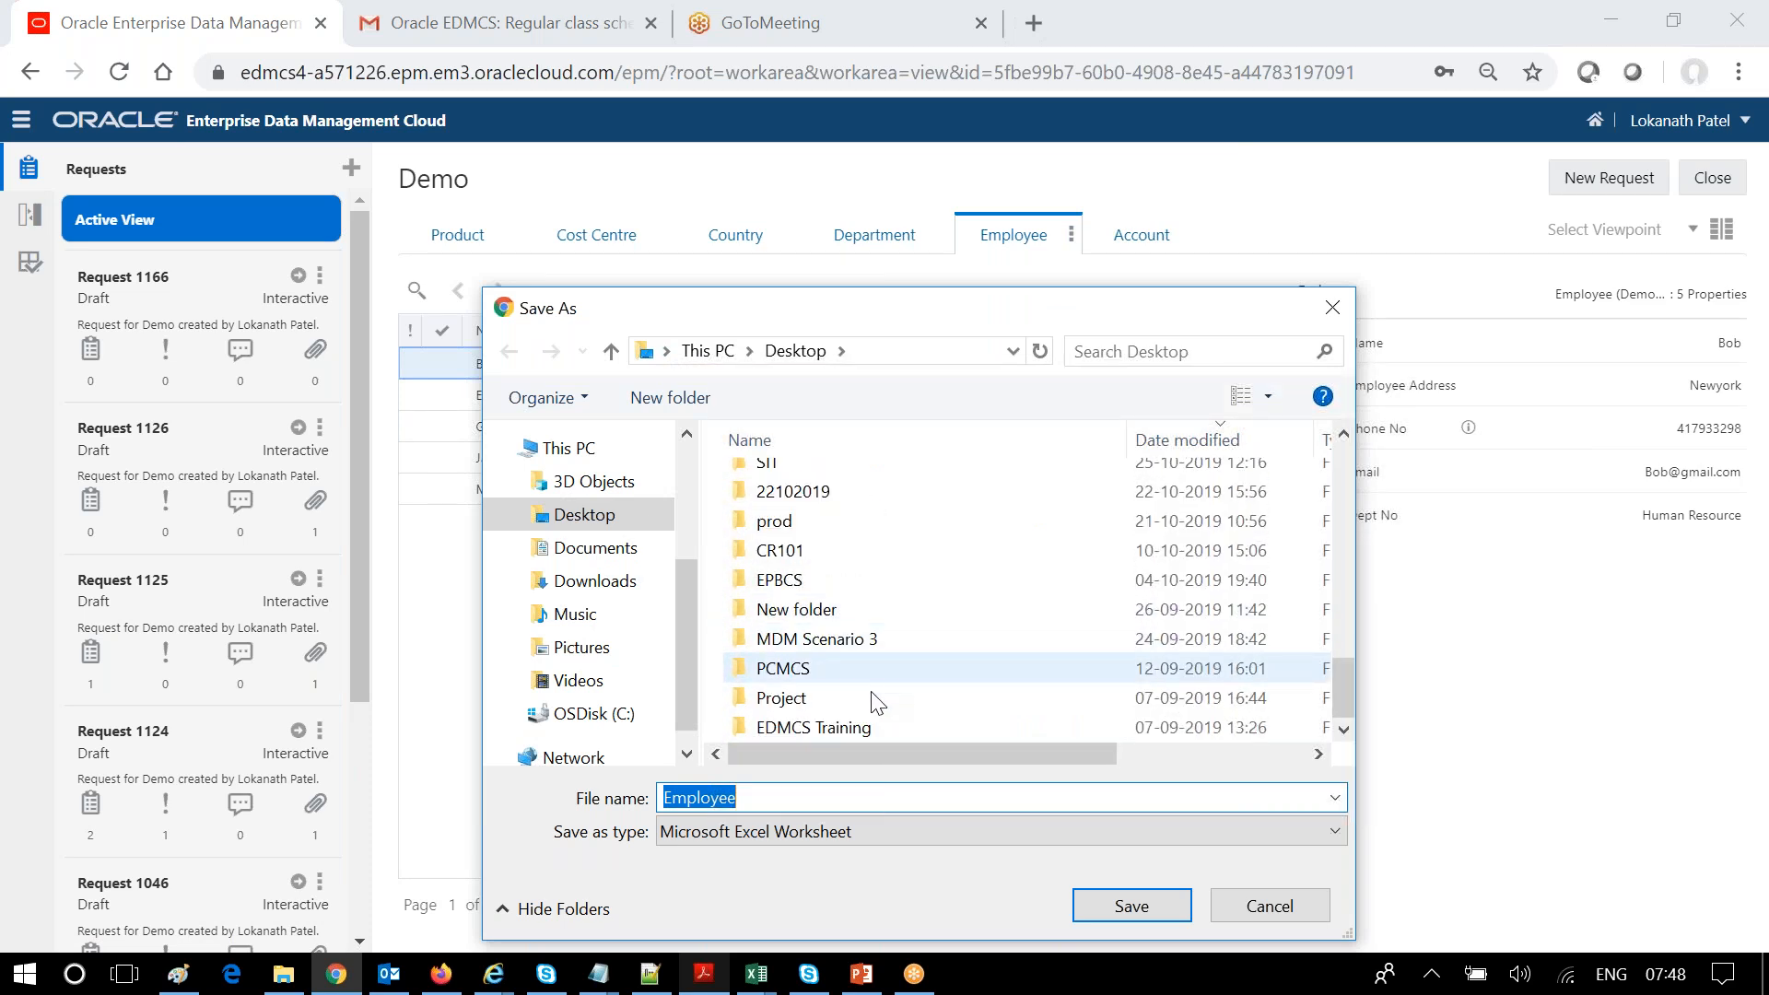
click(866, 728)
double_click(864, 721)
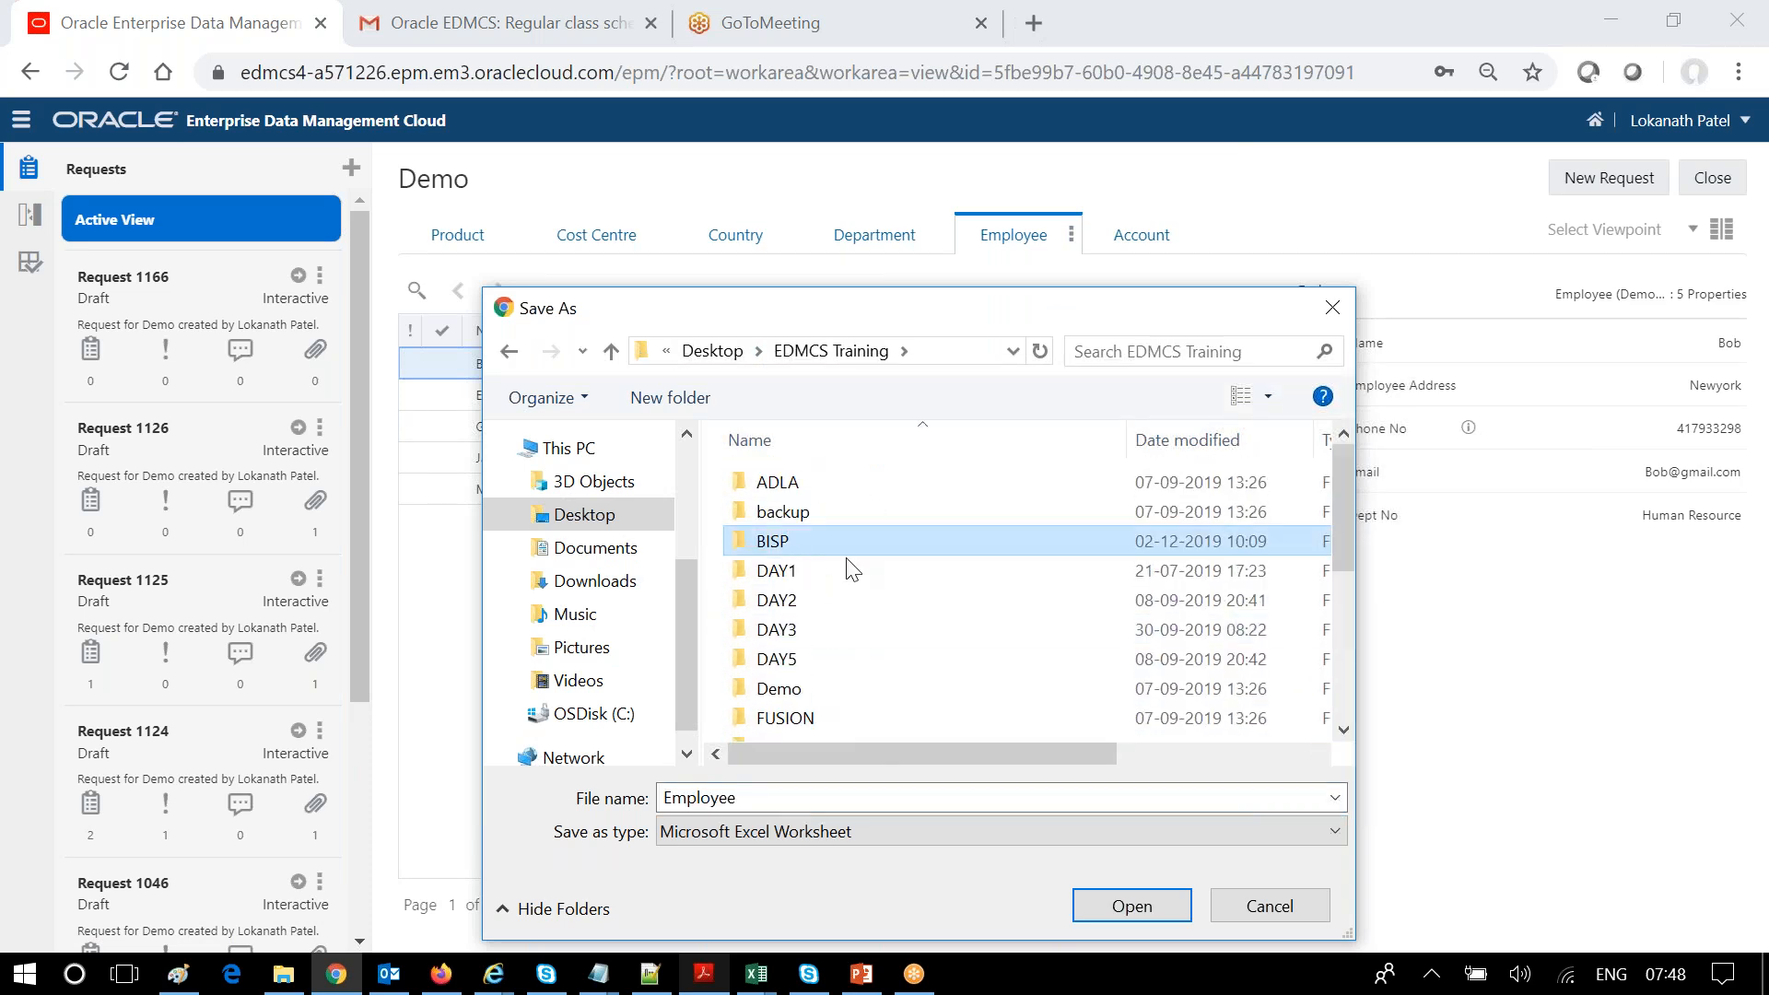
double_click(852, 527)
scroll(839, 682, down, 3)
double_click(840, 697)
scroll(853, 645, down, 1)
click(853, 727)
click(1132, 906)
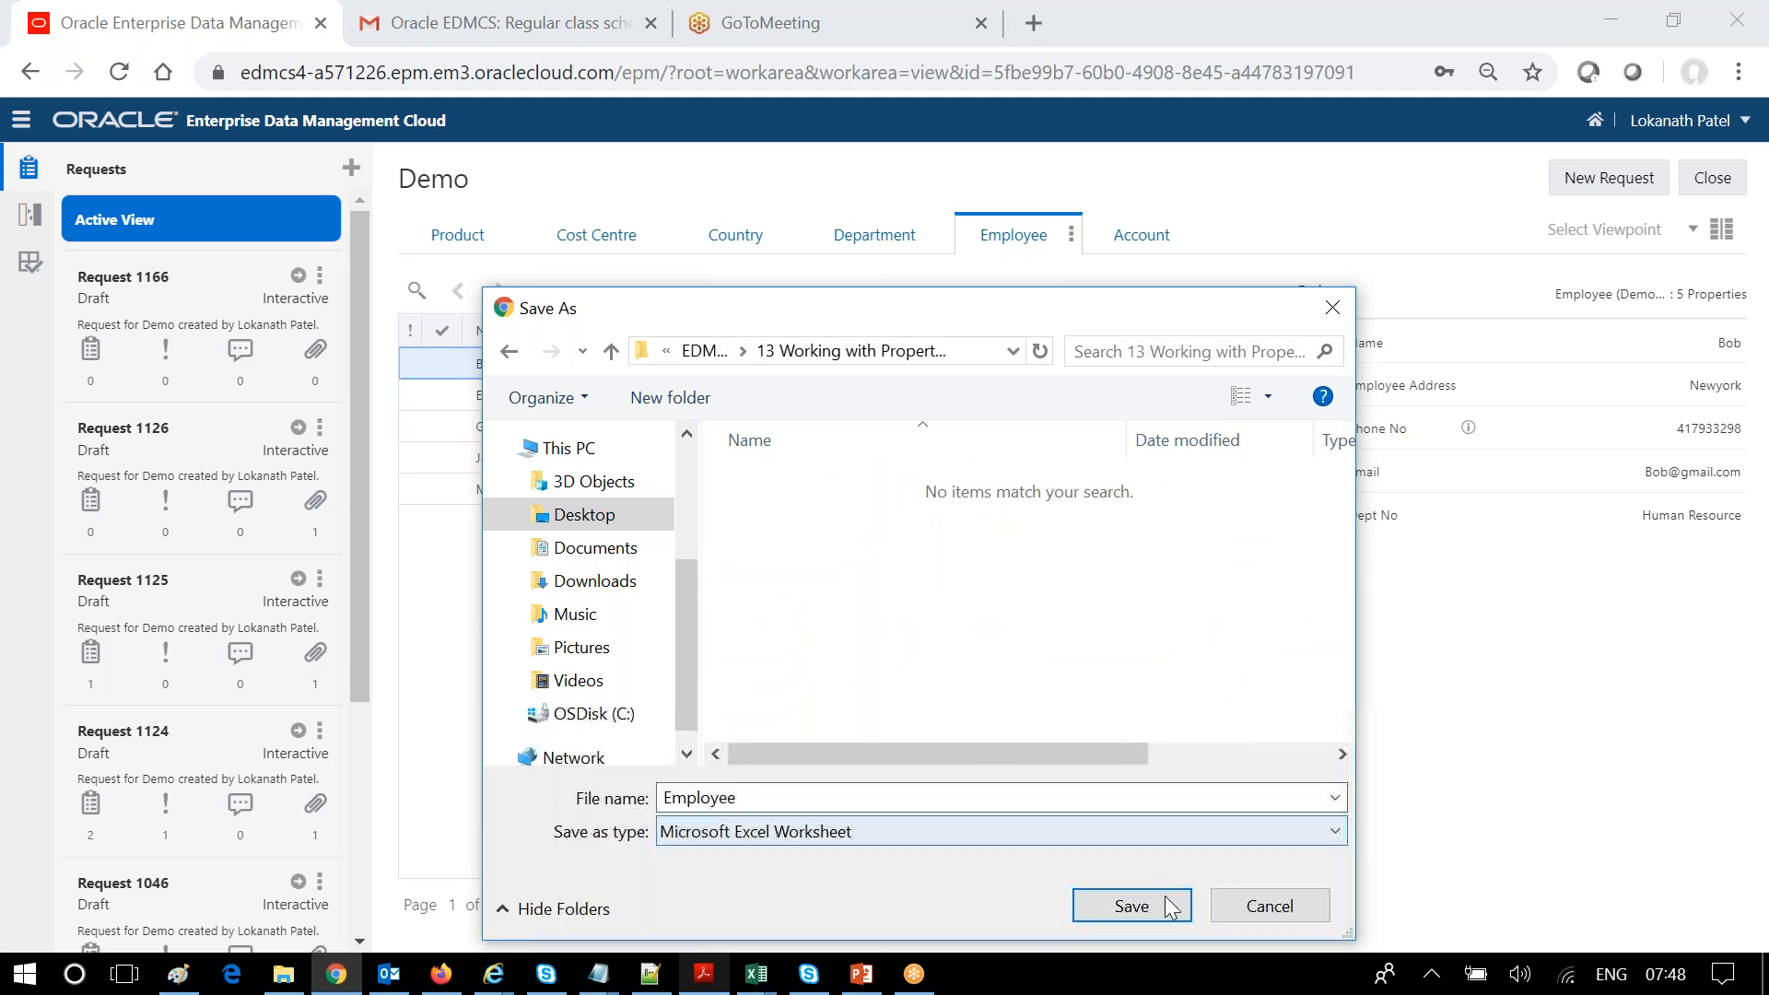
- Save the Employee worksheet and open it from the "13 Working with Properties" folder in Excel with editing enabled
click(1132, 906)
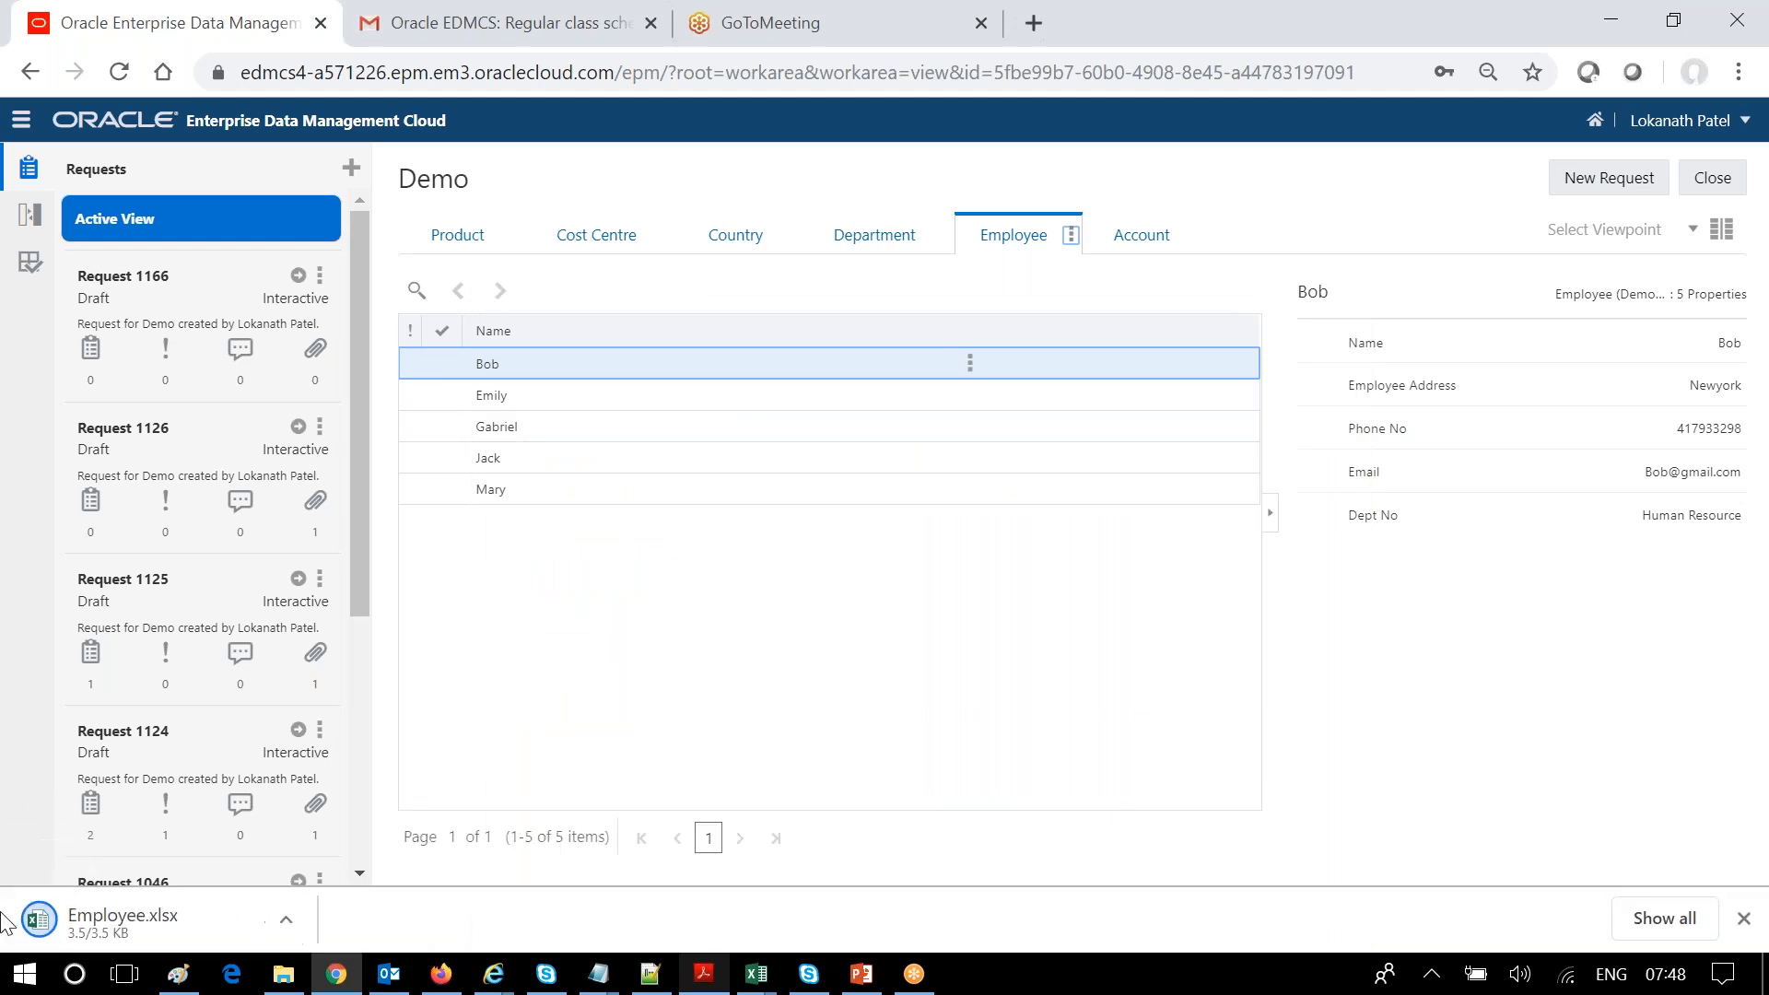
click(283, 974)
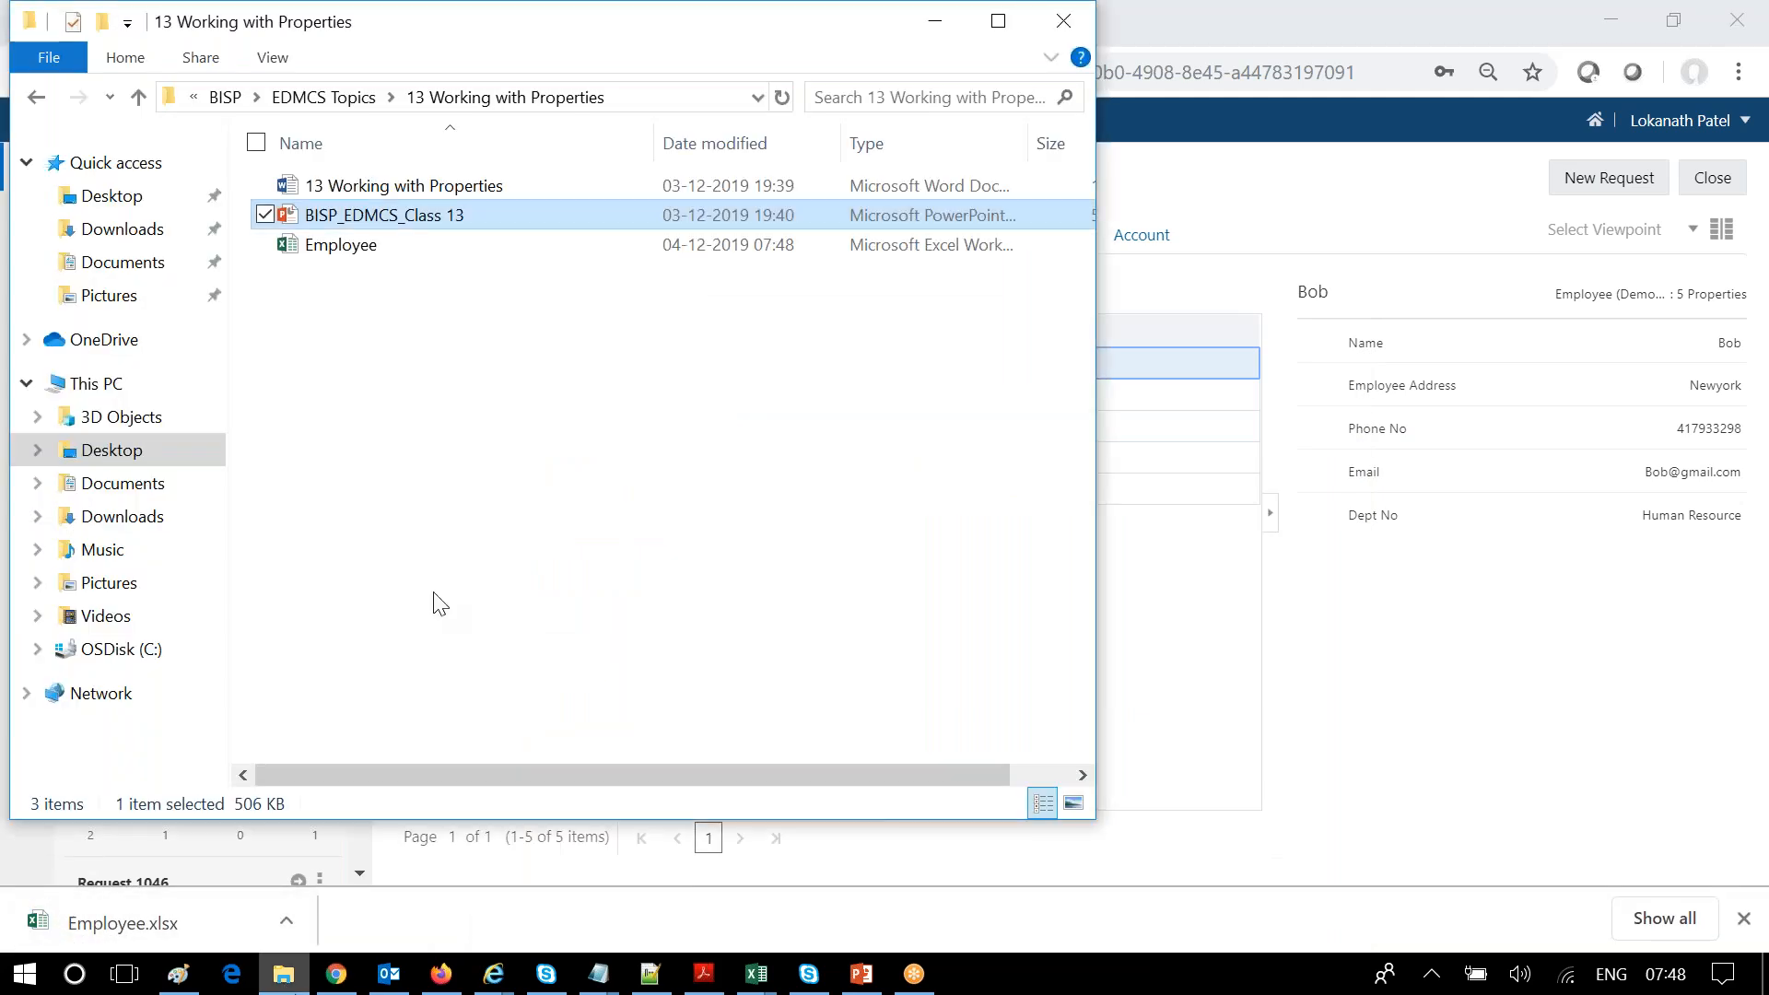
click(368, 266)
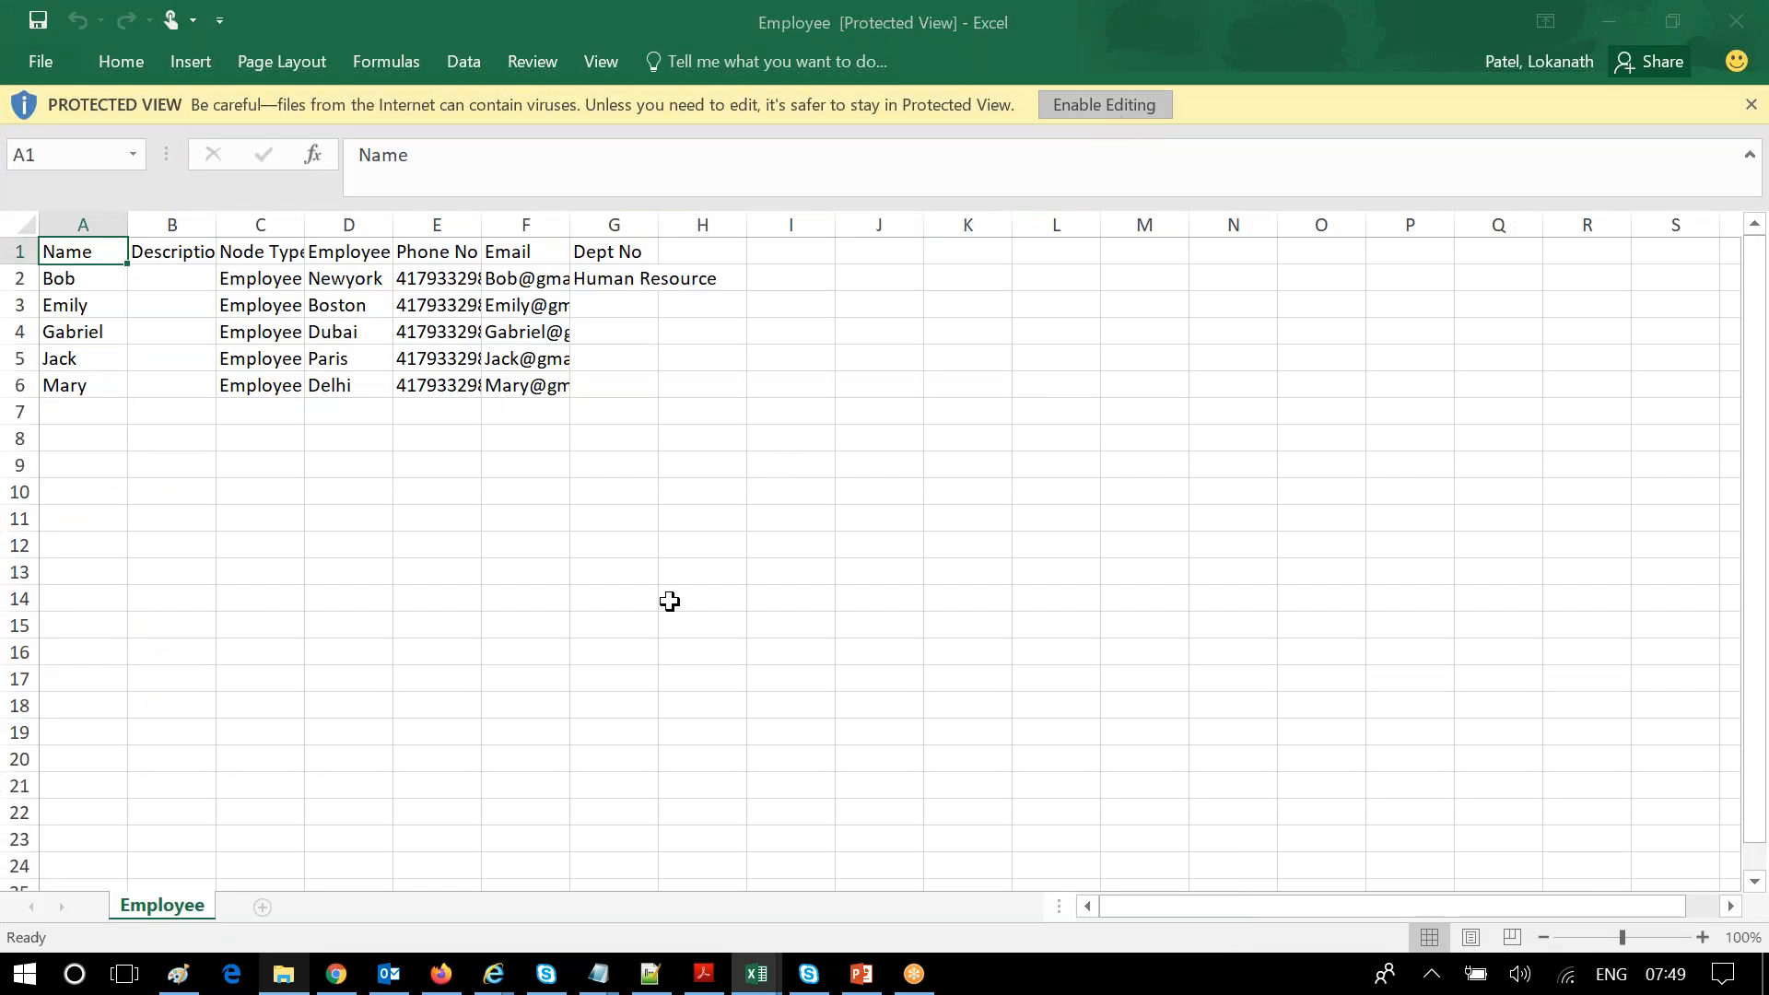
click(1105, 104)
- Insert a new column before the Name column and head it Action Code
click(85, 300)
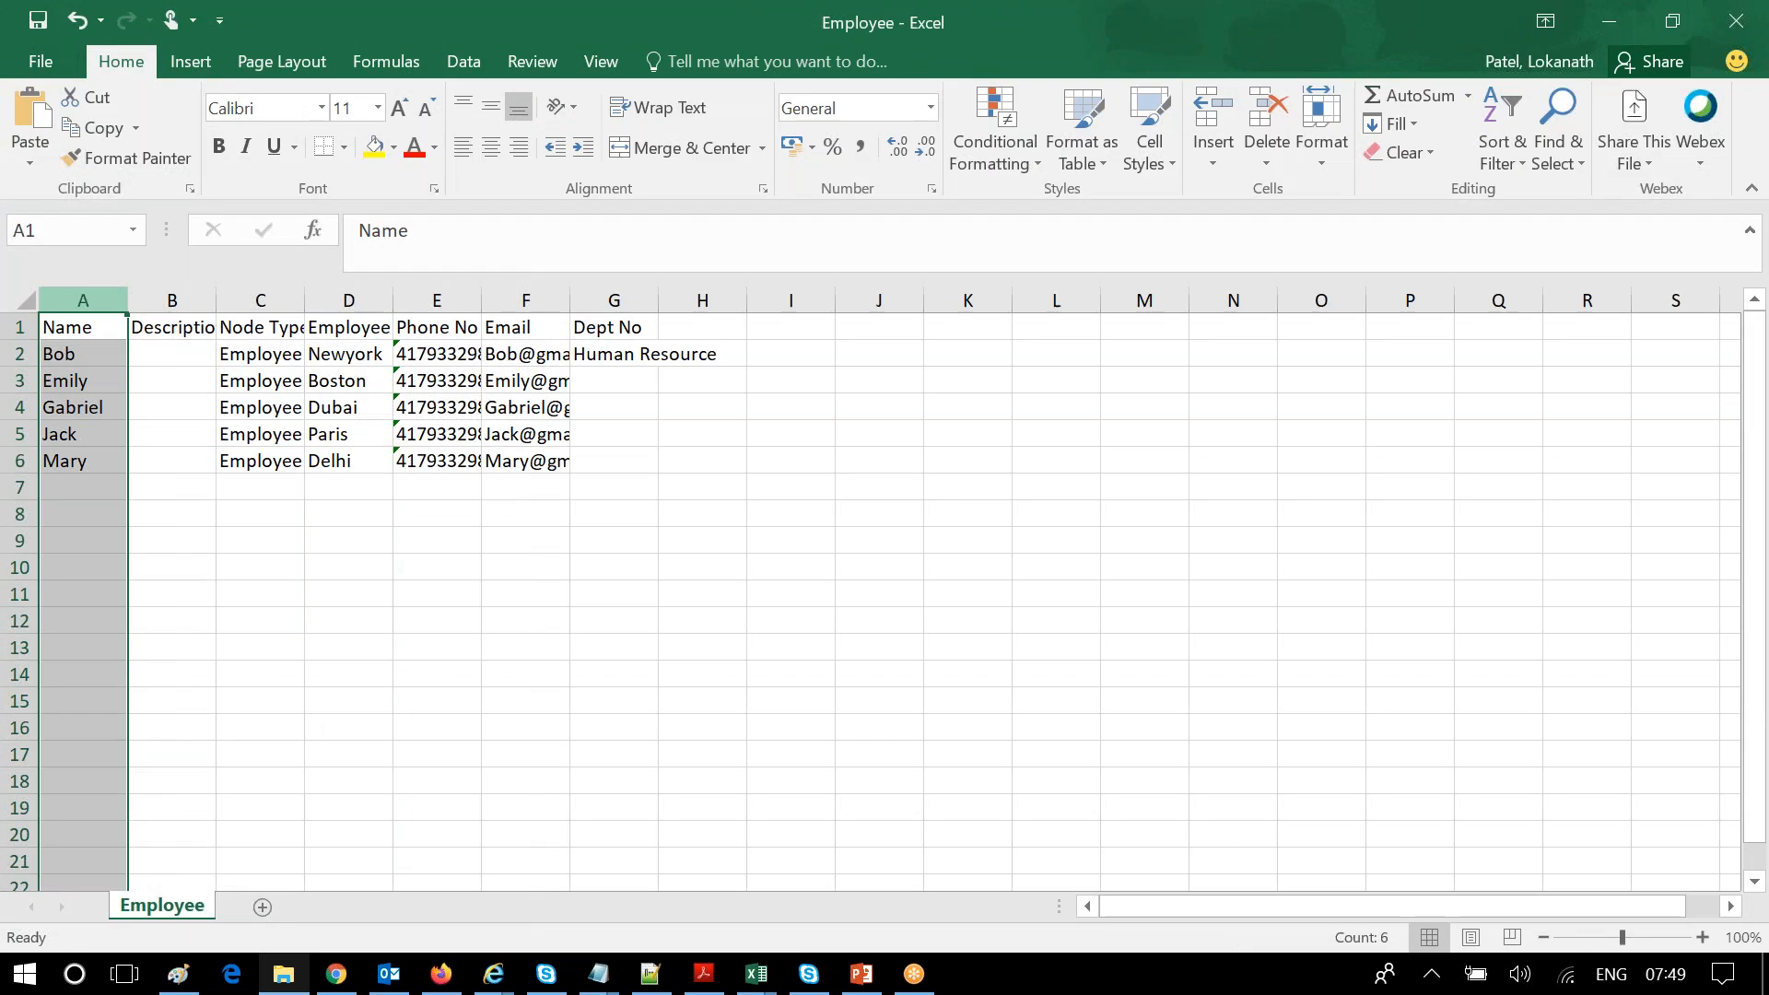
key(ctrl+shift+plus)
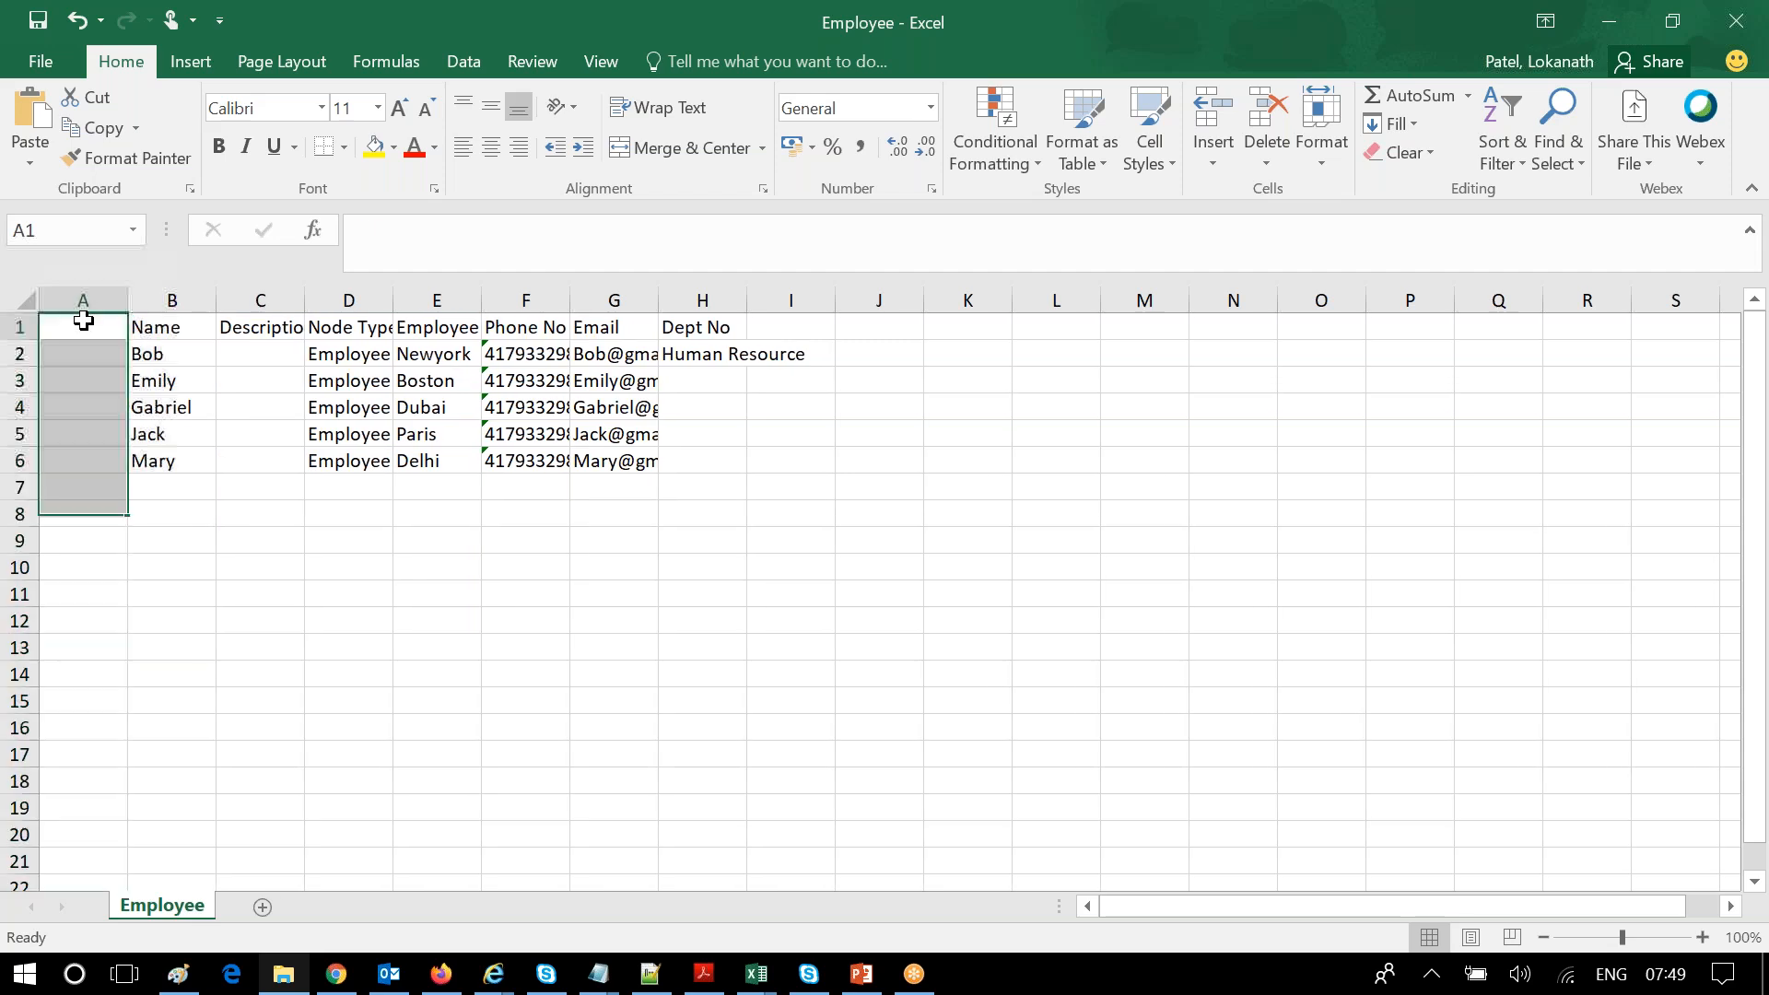
click(83, 324)
text(Action Code)
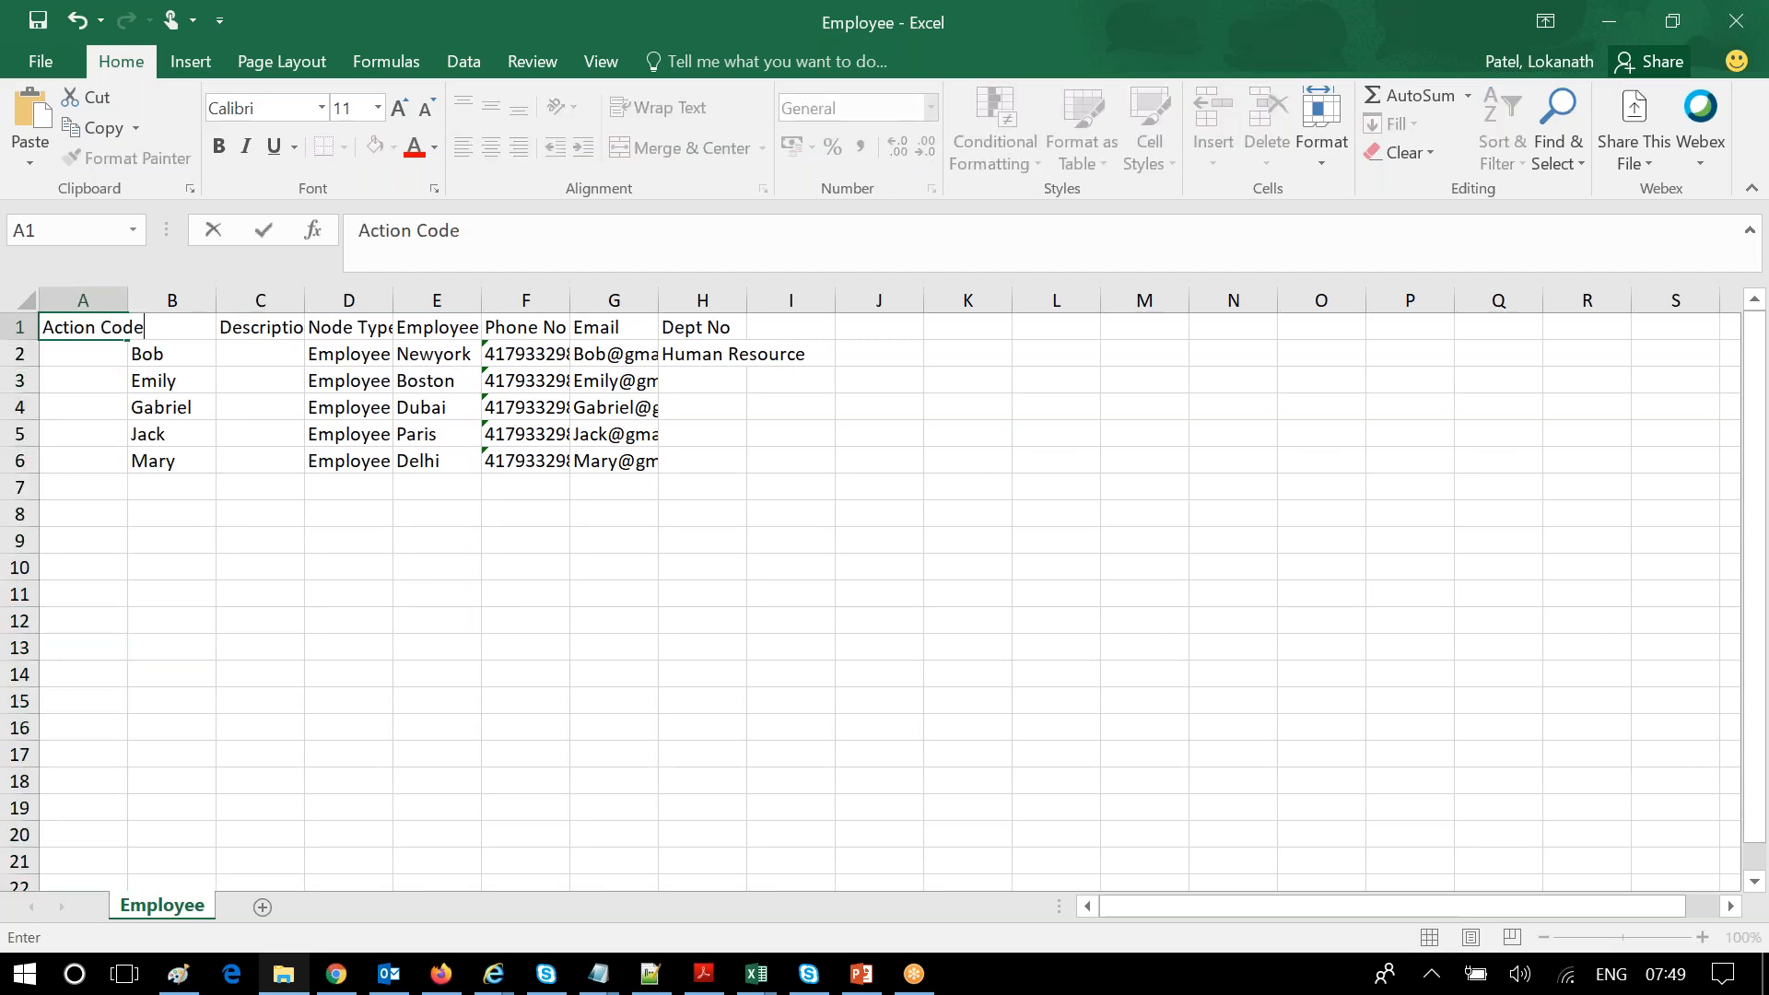
- Enter Update as the first employee's action code and widen the Action Code column to fit its header
click(101, 351)
text(Update)
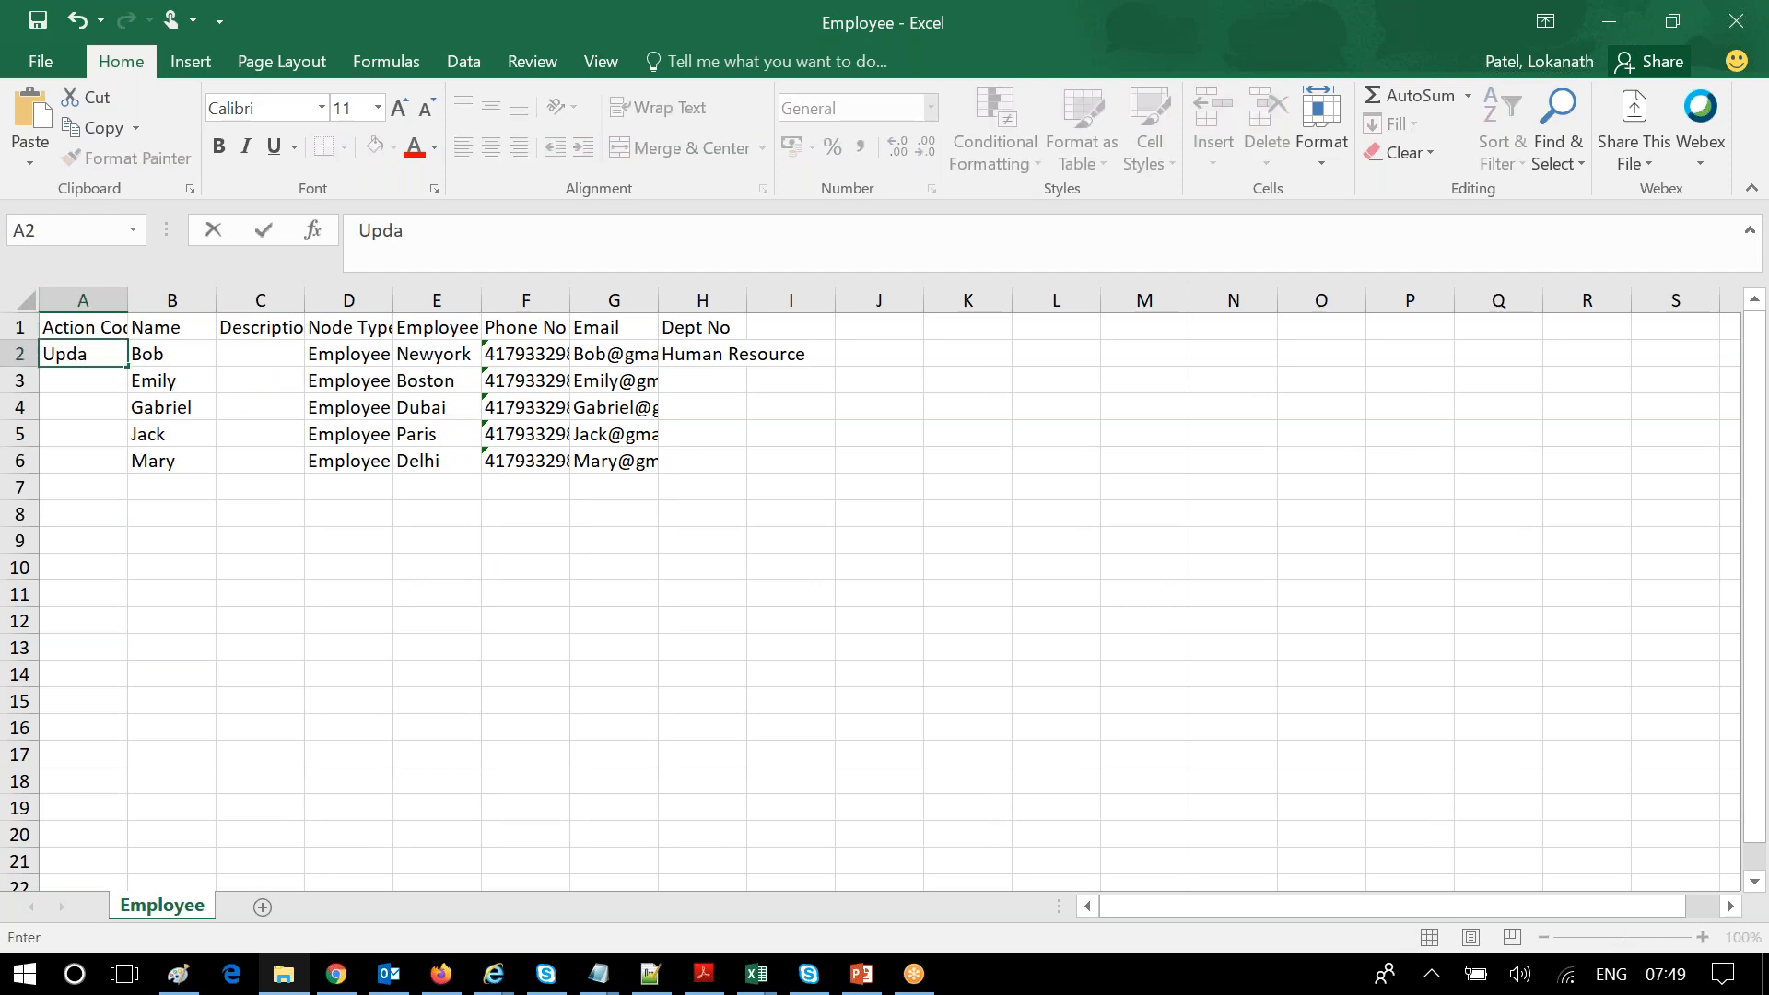
click(280, 560)
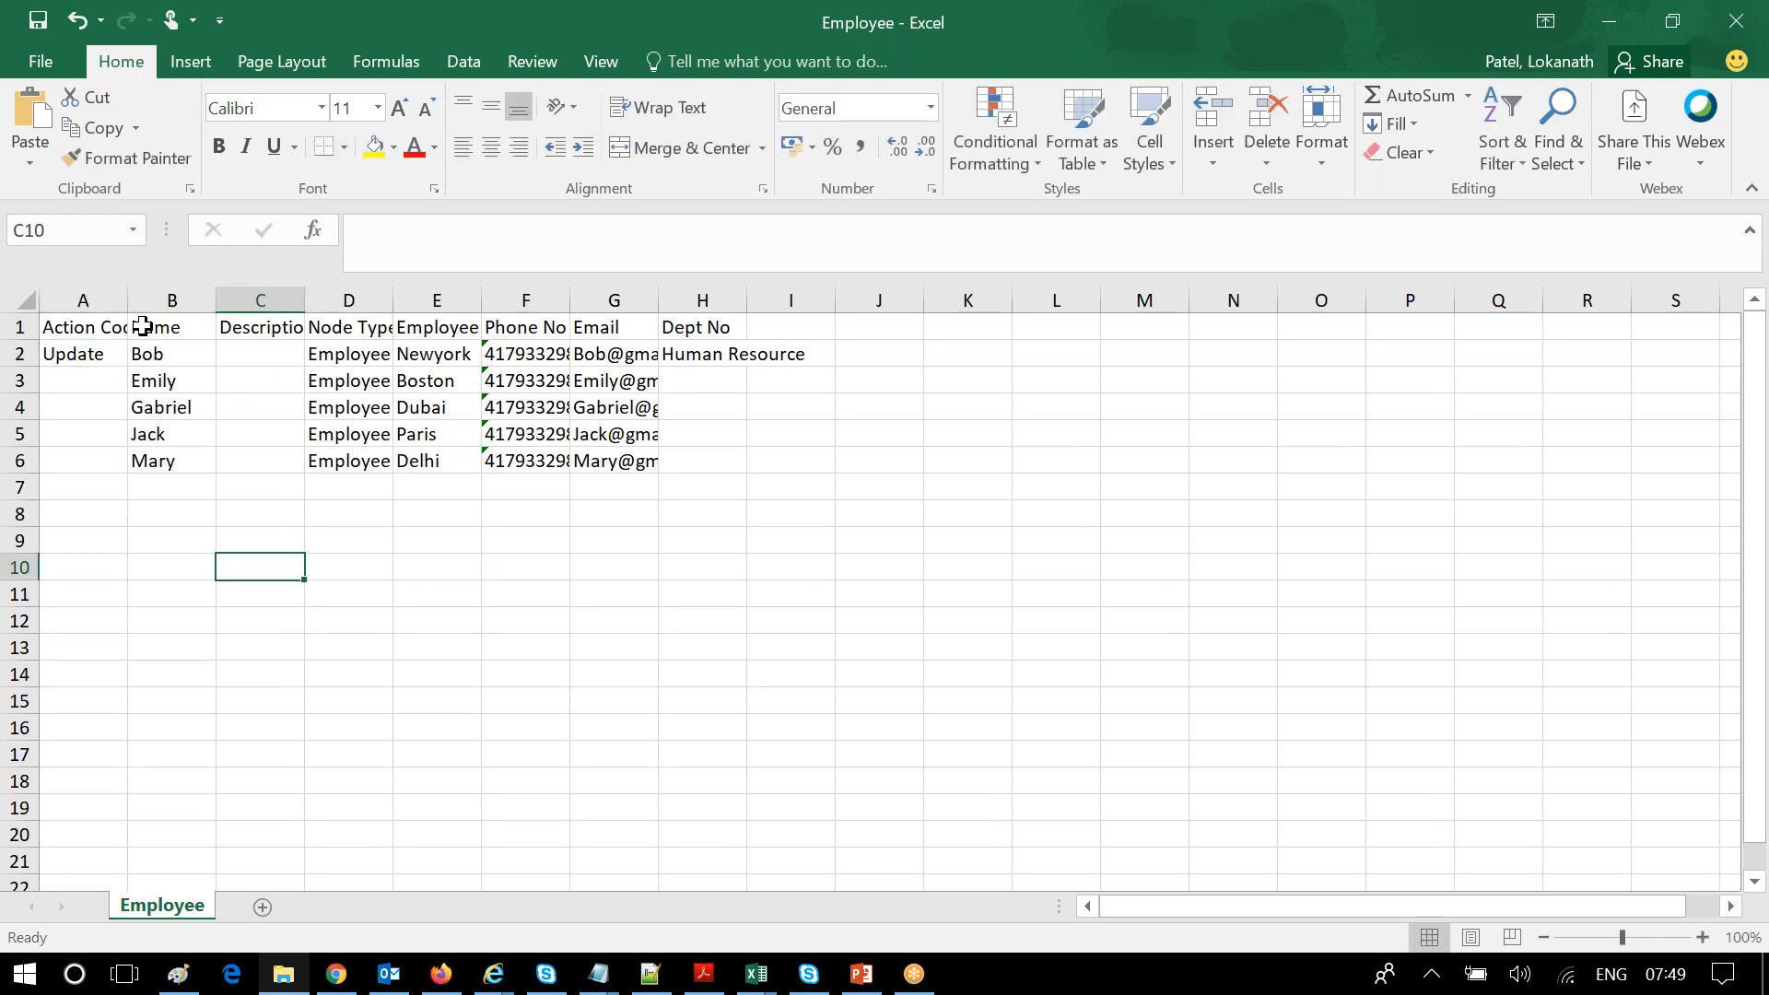
drag(128, 301, 148, 300)
click(911, 590)
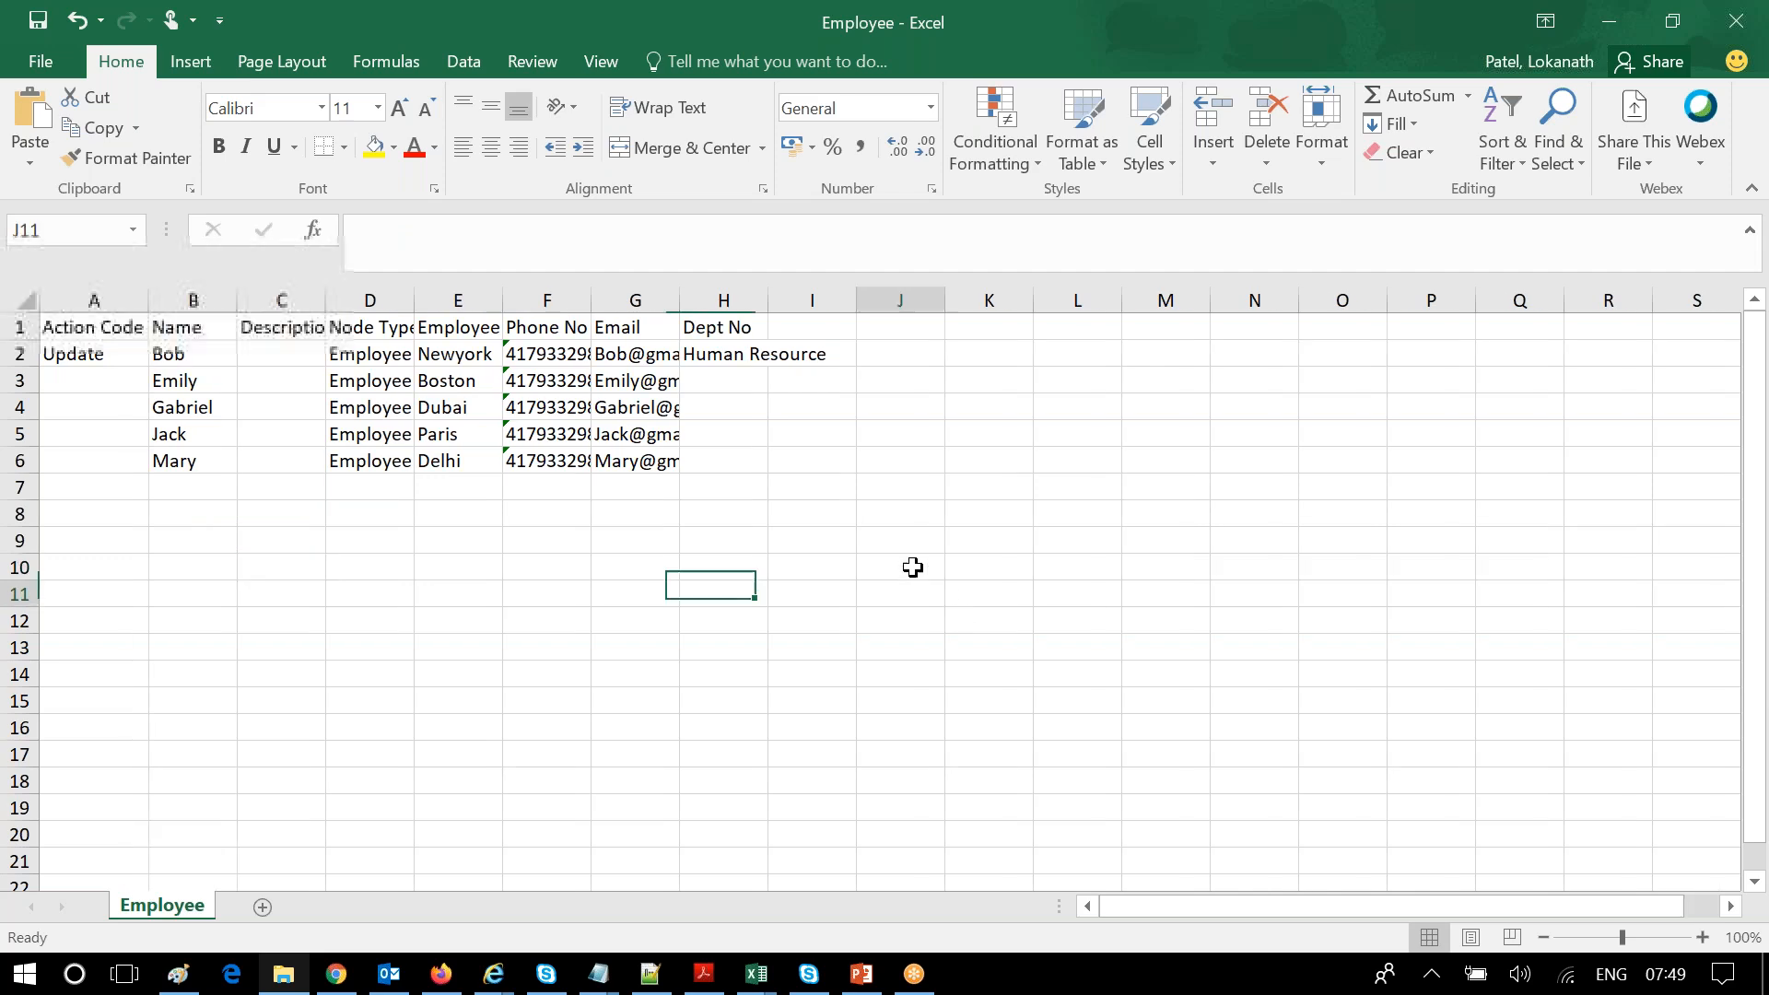
- Replace the first employee's Dept No in the worksheet with the text abcasdas
click(724, 362)
key(Delete)
text(abcasdas)
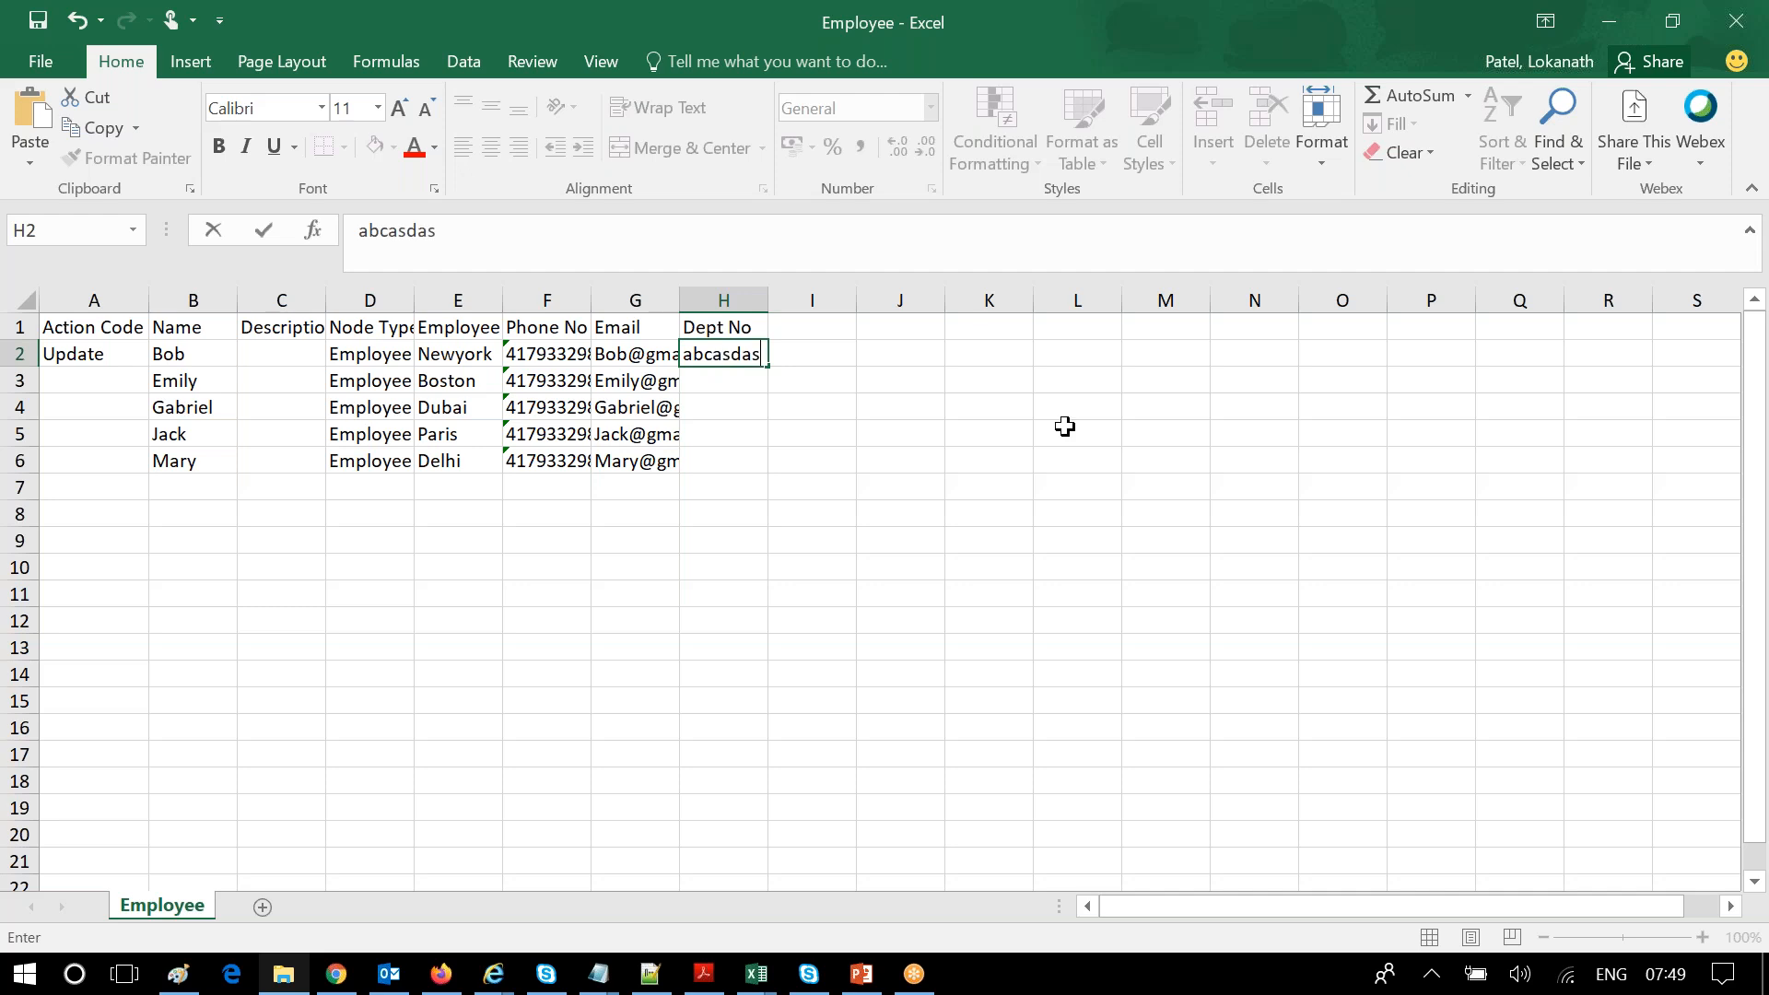
click(689, 775)
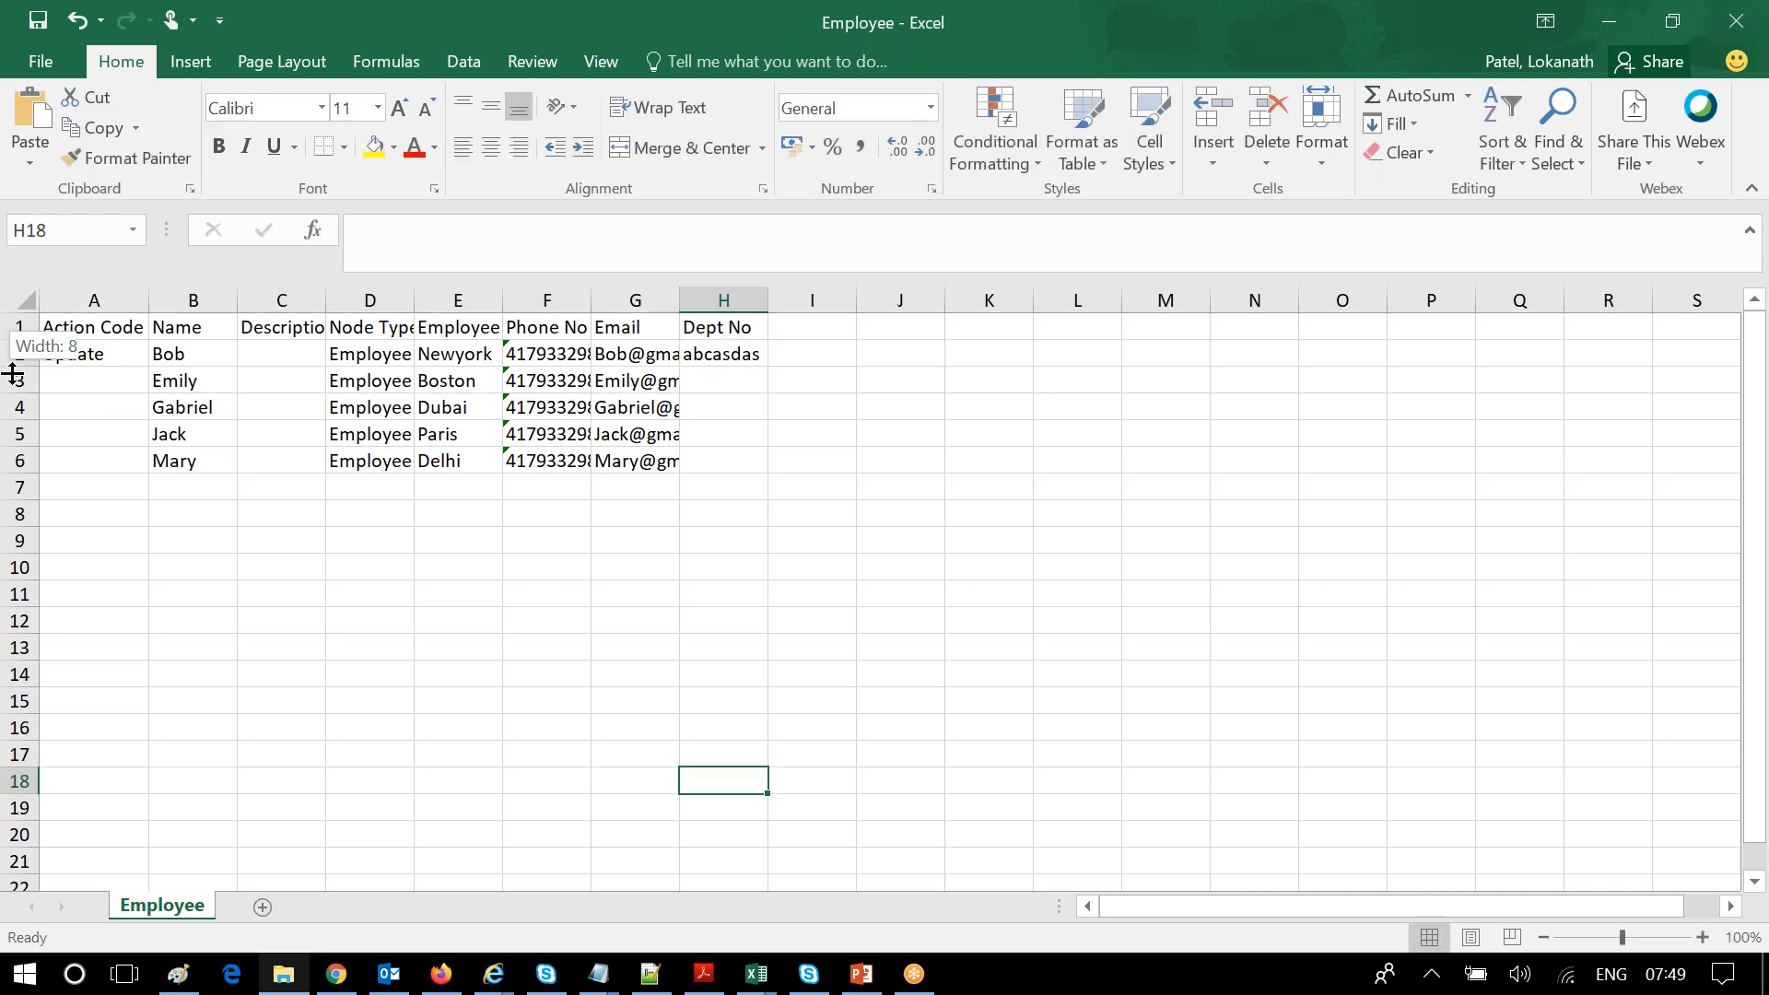
- Delete the other employees' data in rows 3 to 6 and save the workbook
click(19, 380)
shift+click(19, 461)
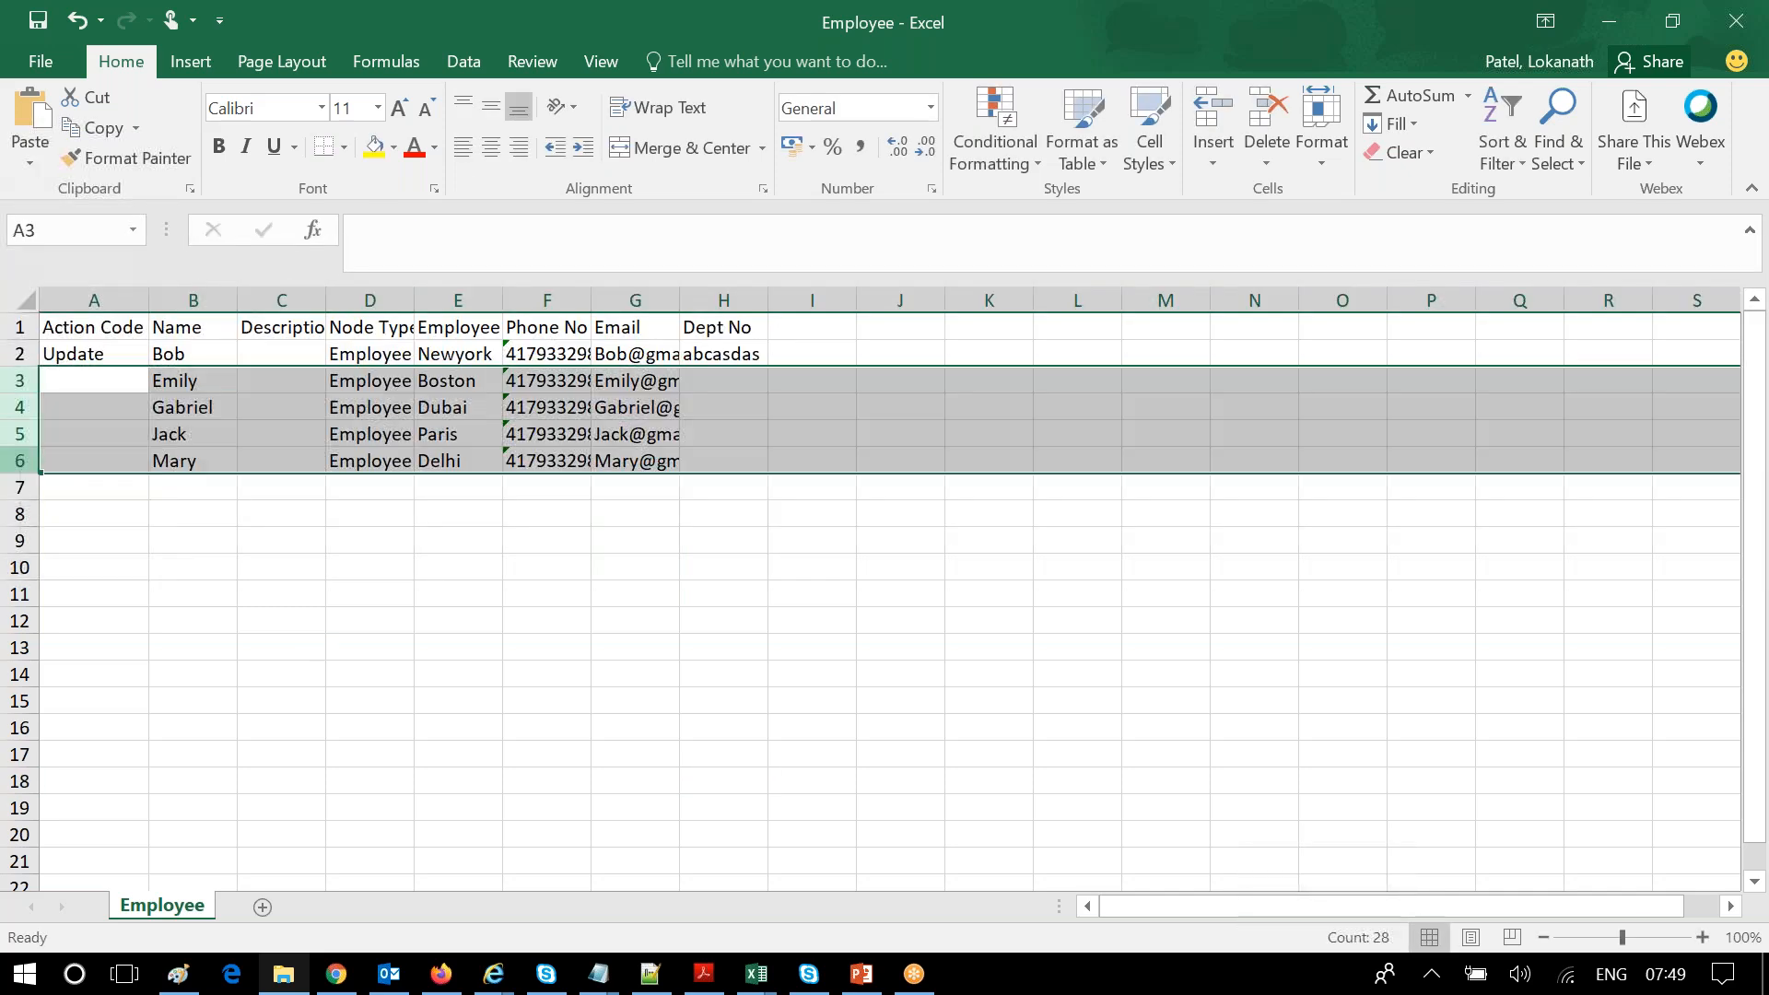
right_click(19, 461)
key(Escape)
key(Delete)
click(281, 701)
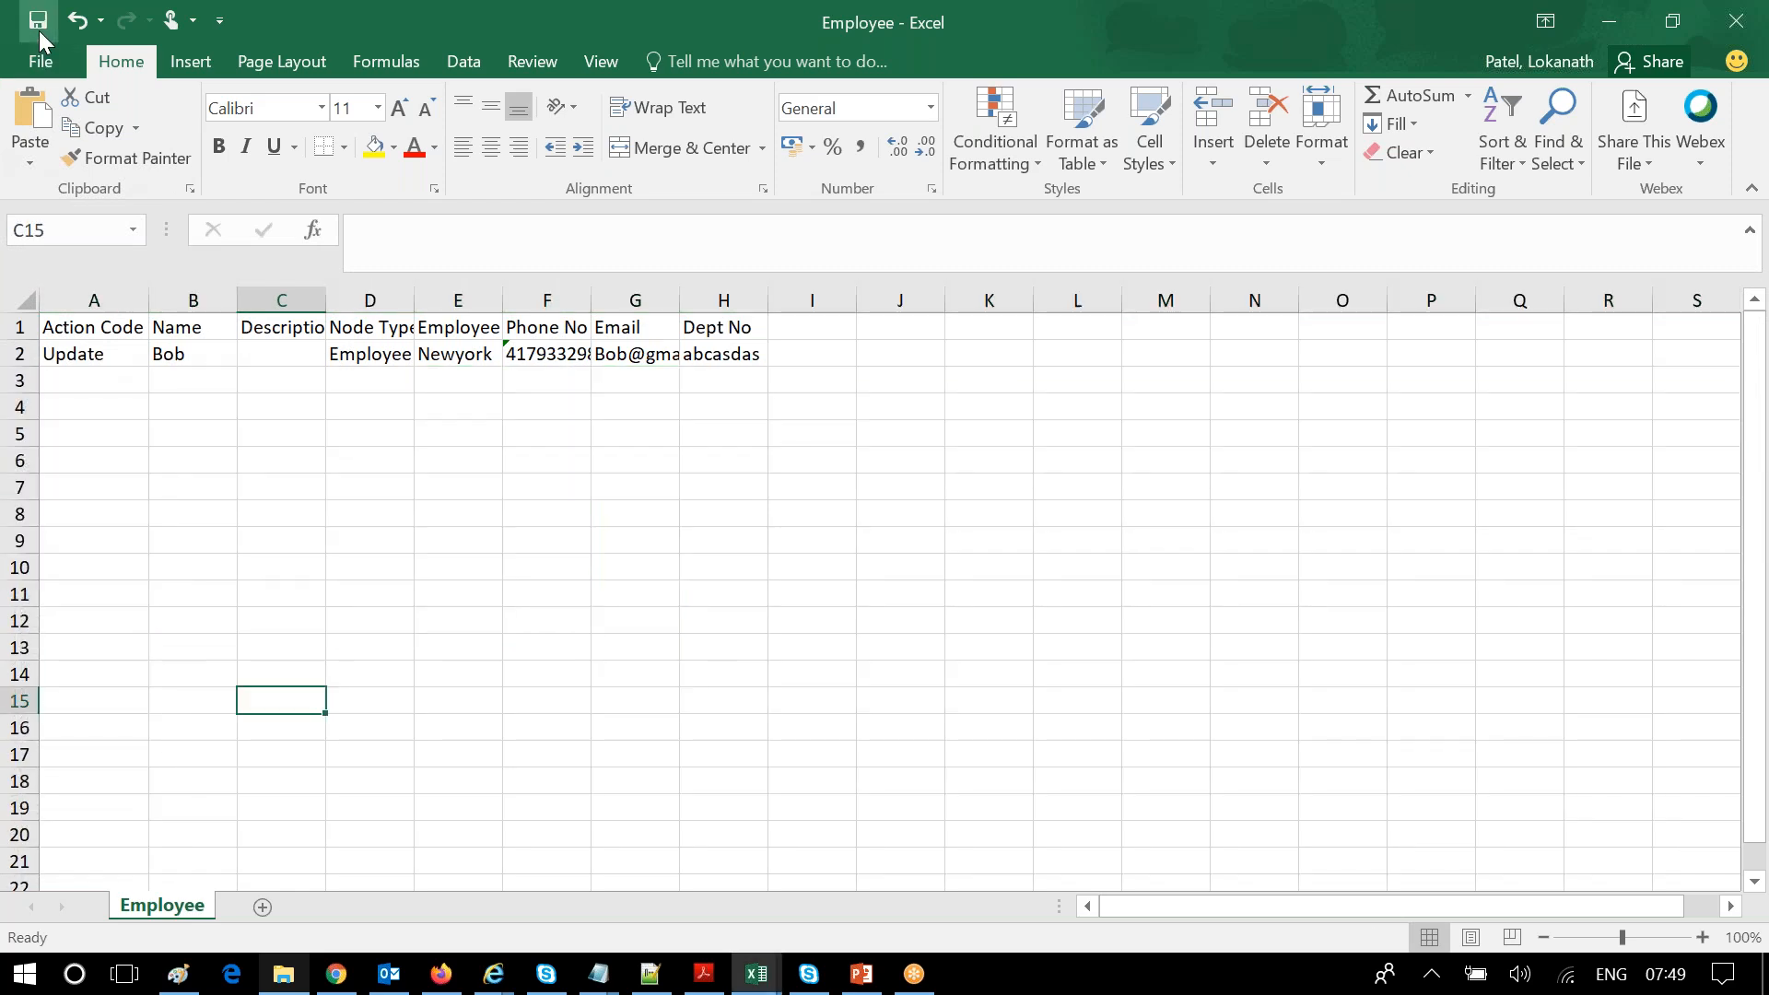
- Switch to Chrome, create a new request for the Demo view and start loading request items from a file
click(338, 978)
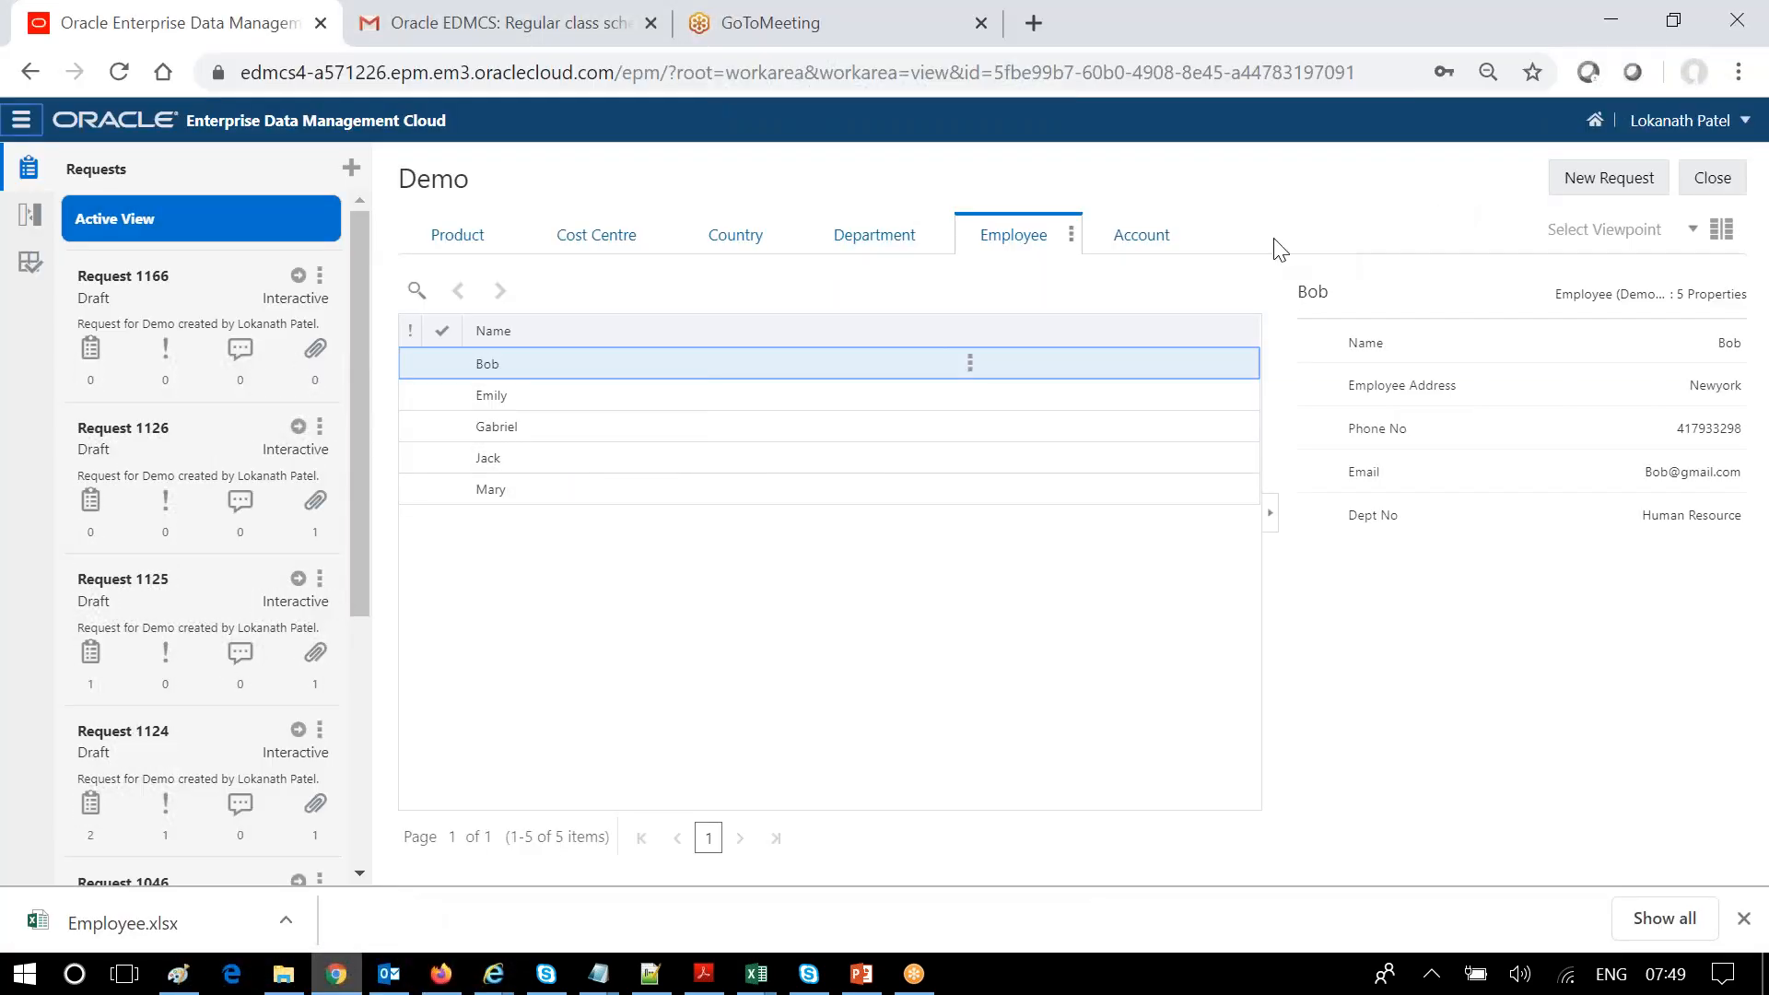
click(1592, 181)
click(350, 171)
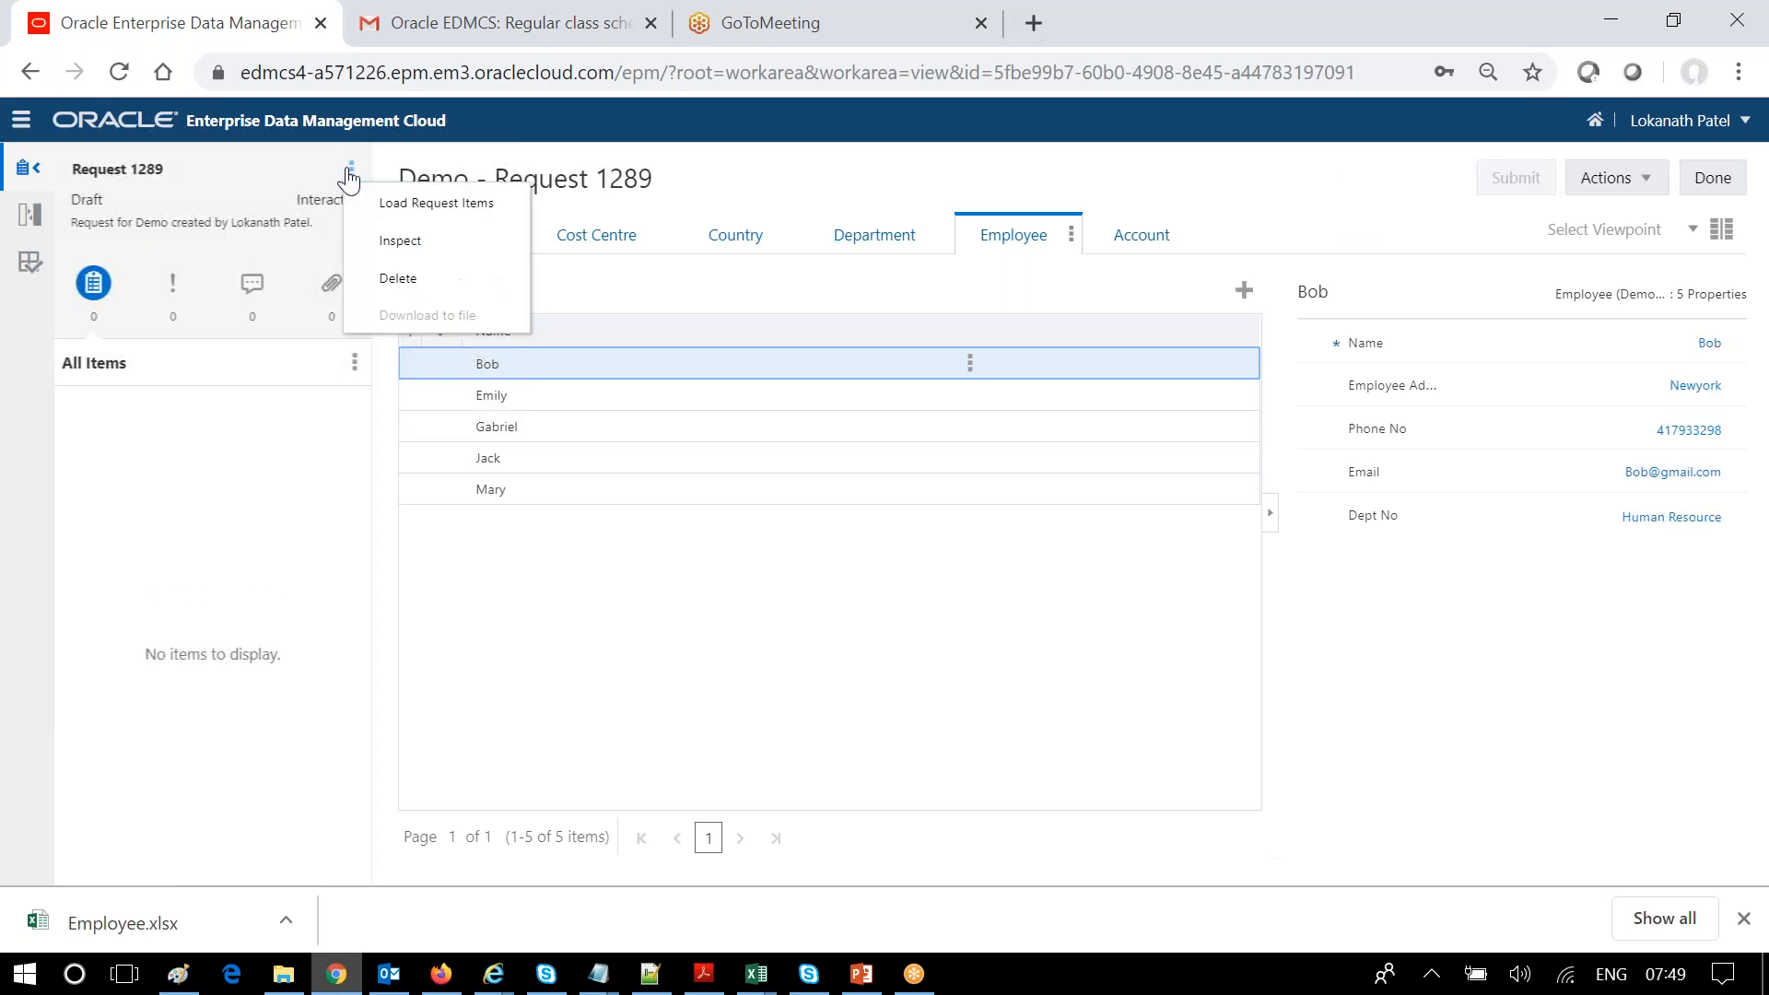
click(387, 203)
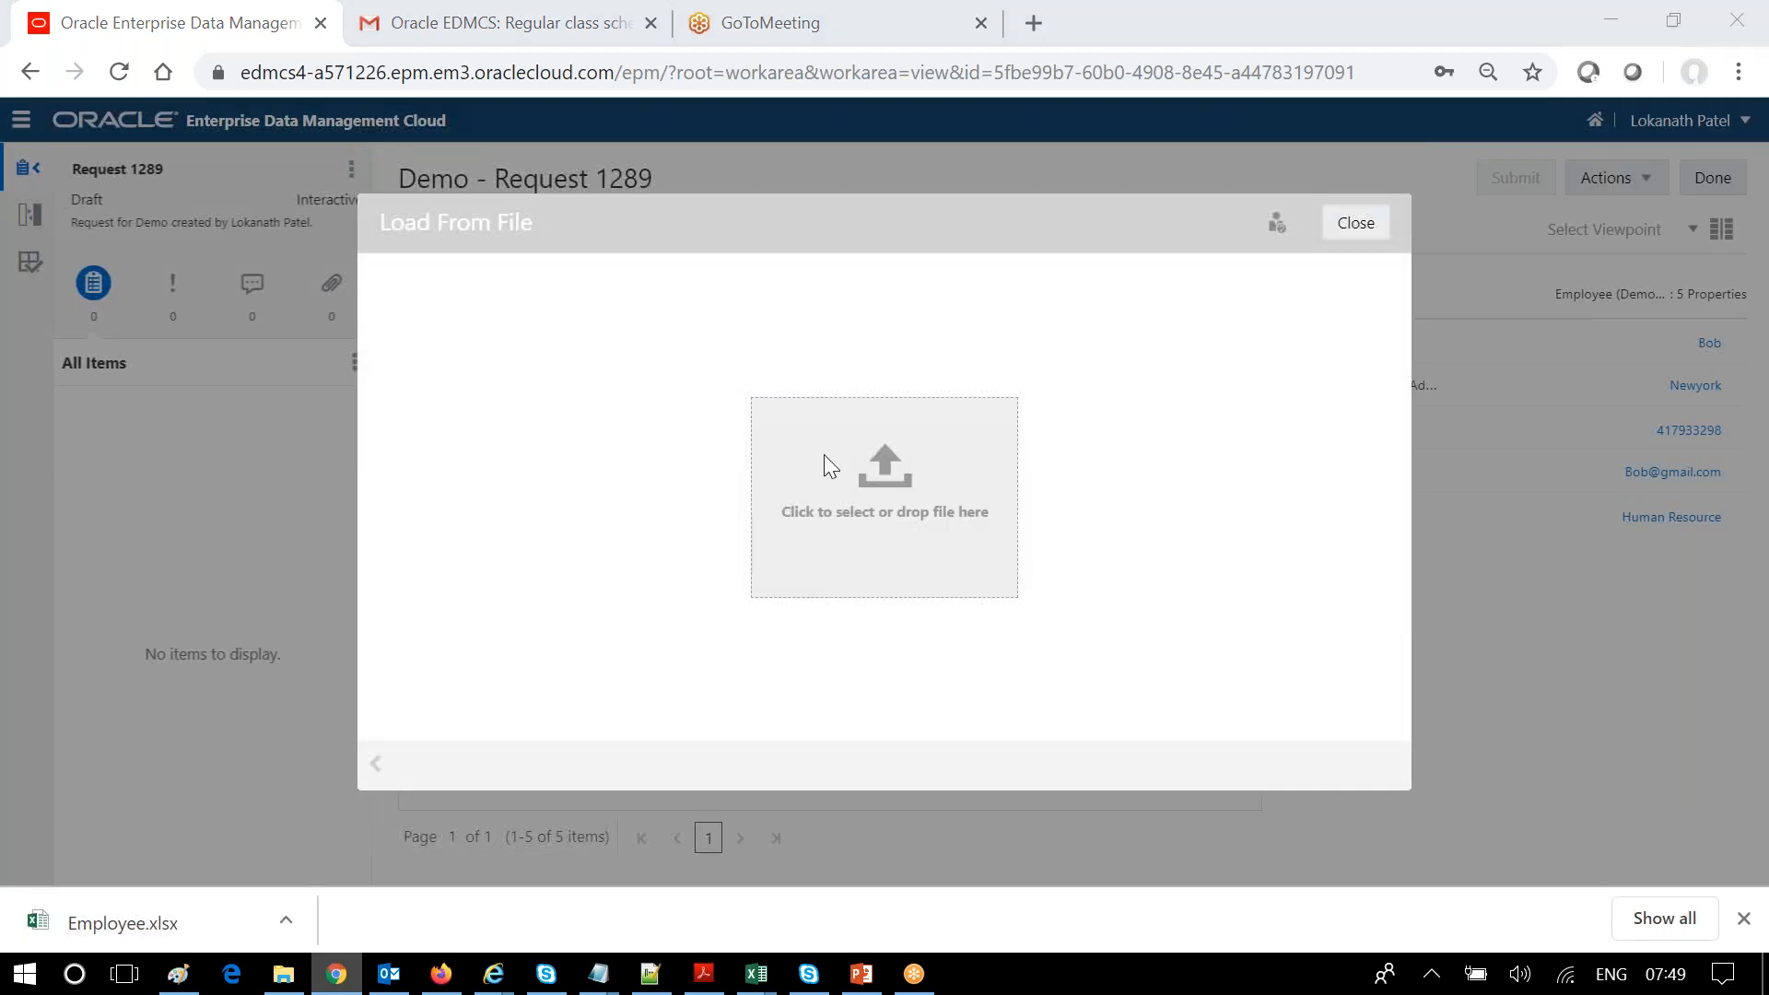
- Load Employee.xlsx from the "13 Working with Properties" folder under EDMCS Topics into the request
click(825, 457)
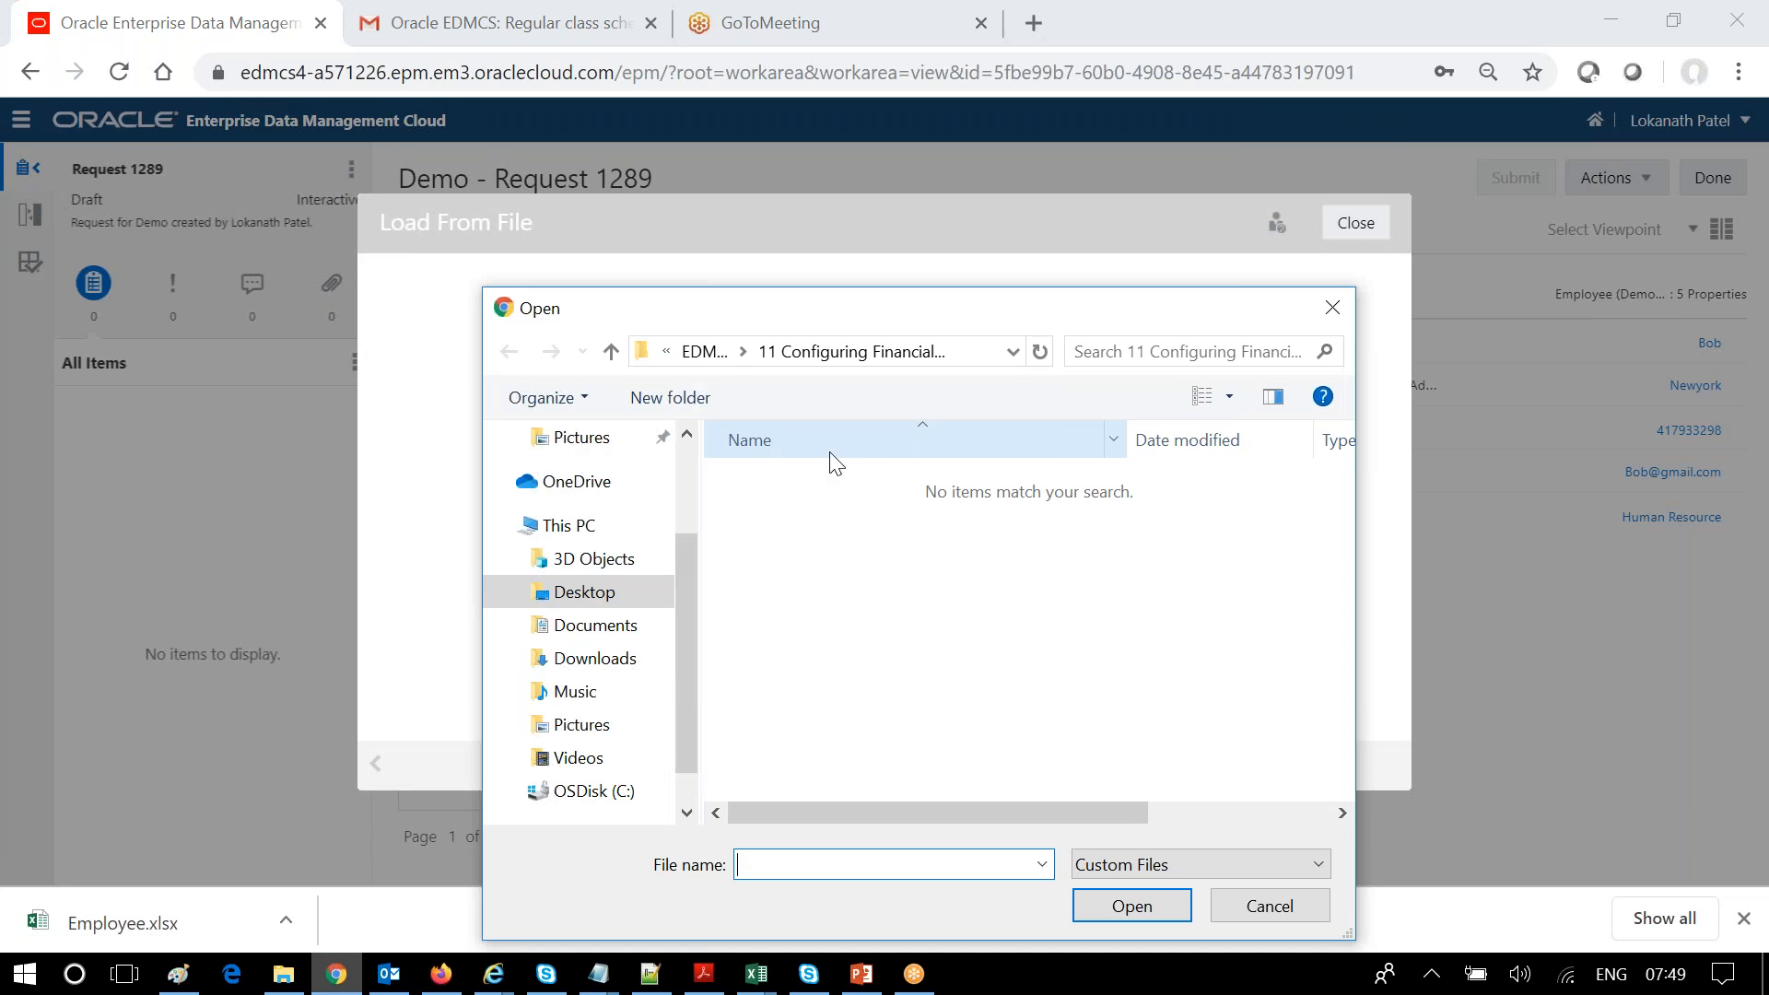
click(704, 351)
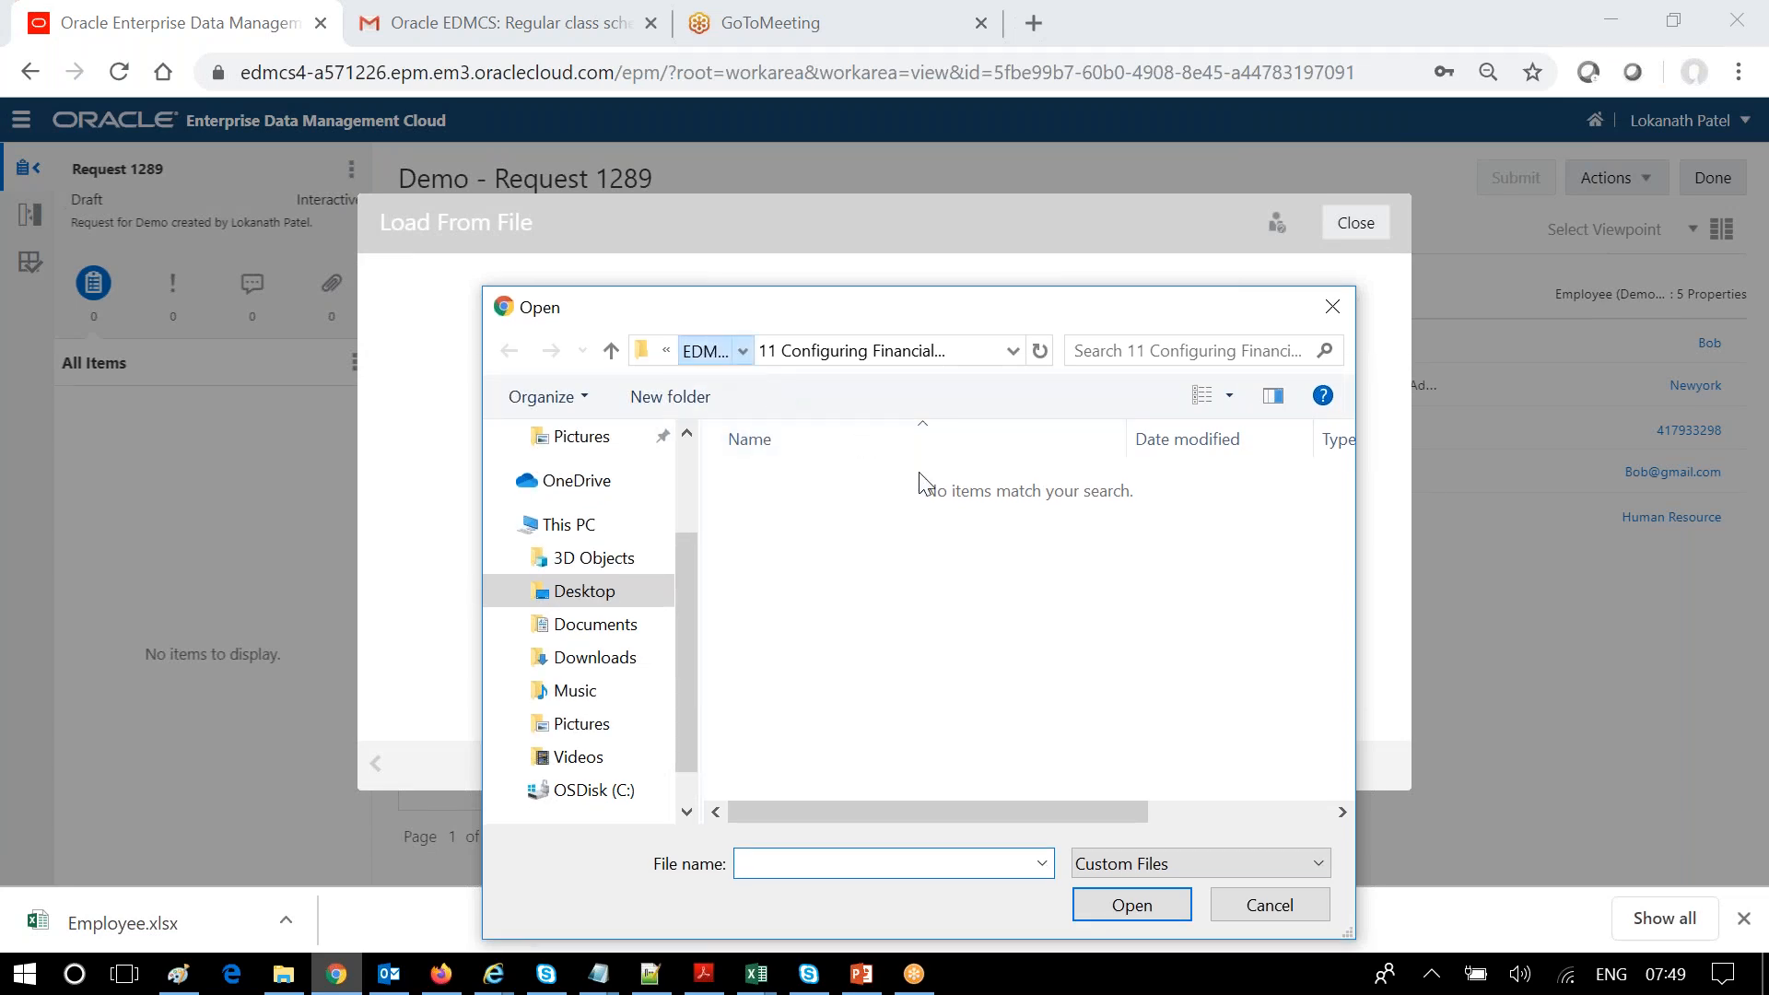
scroll(904, 700, down, 2)
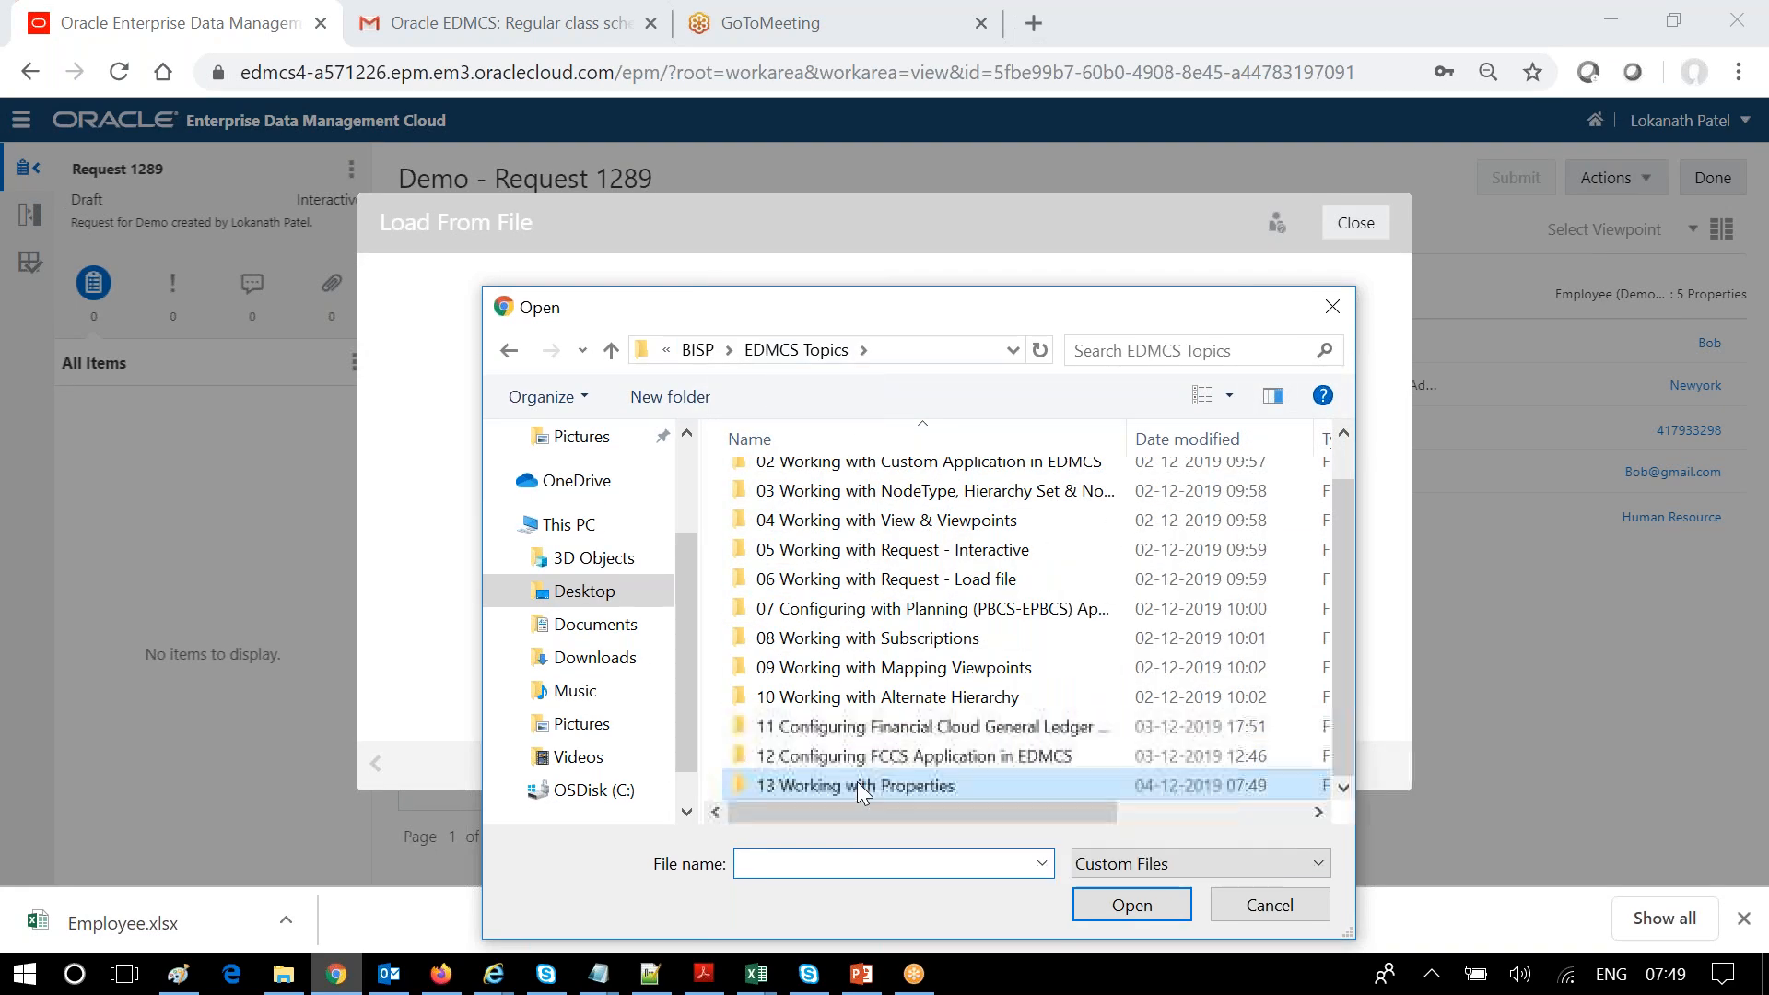
double_click(871, 779)
click(802, 481)
click(1130, 908)
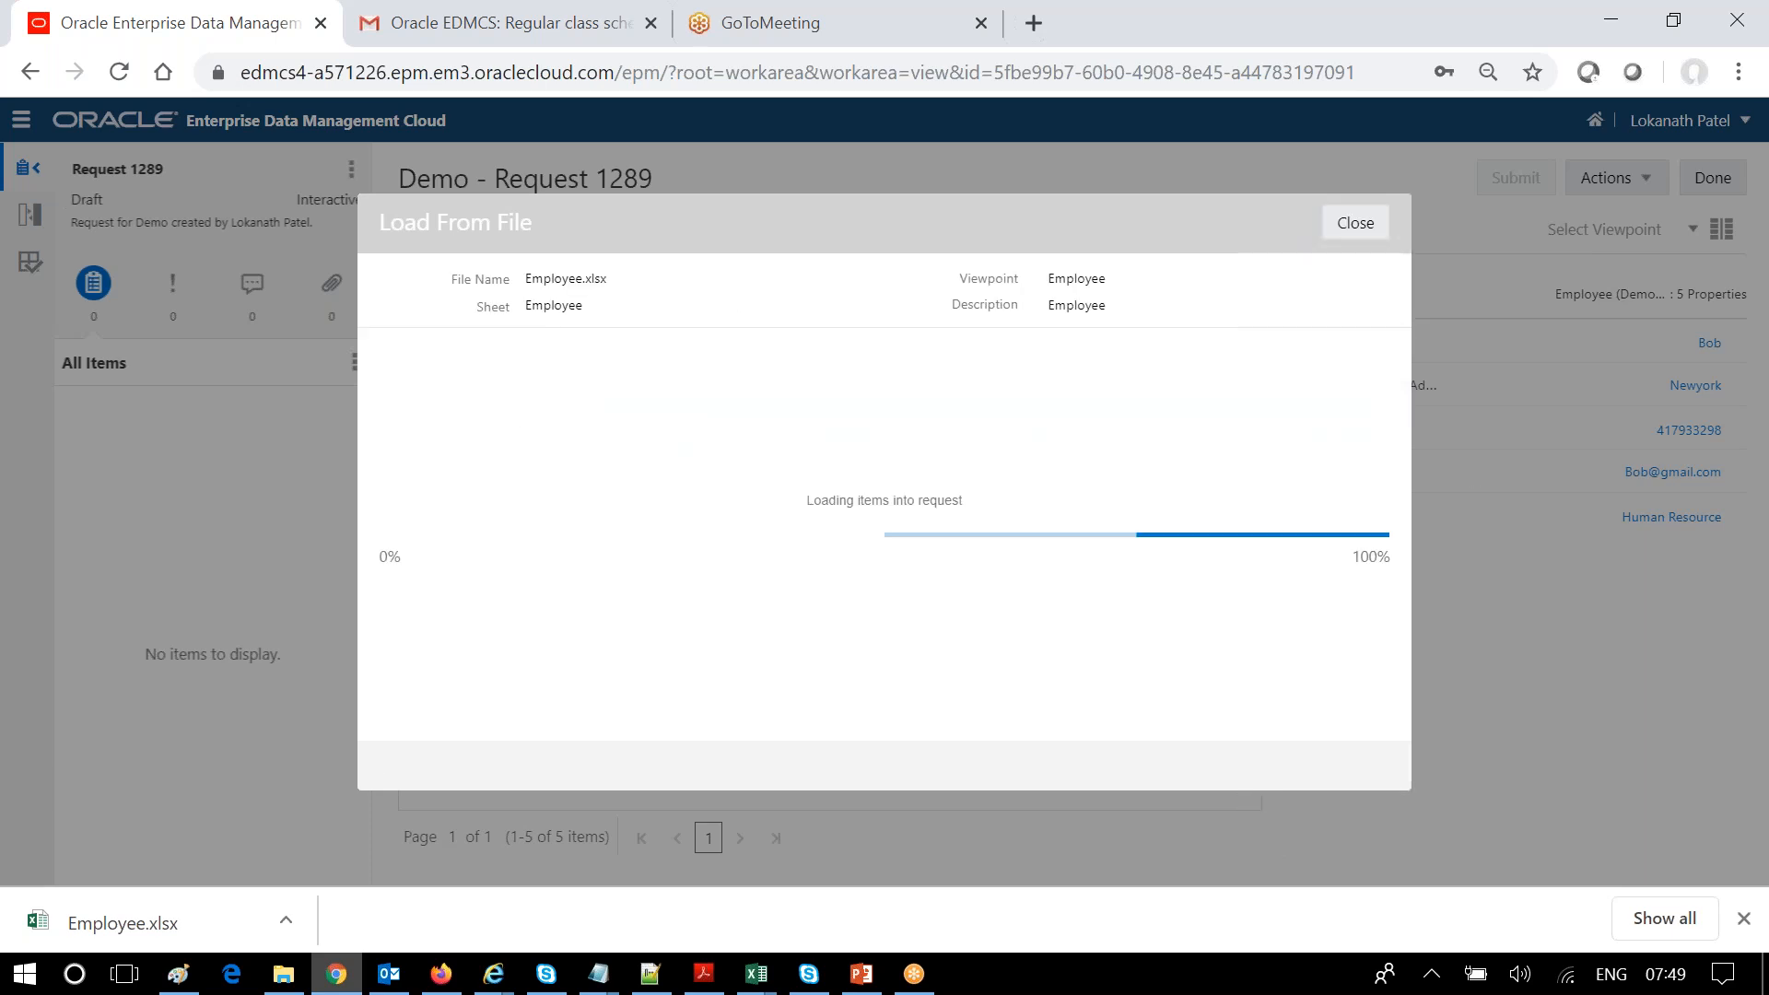
click(1360, 226)
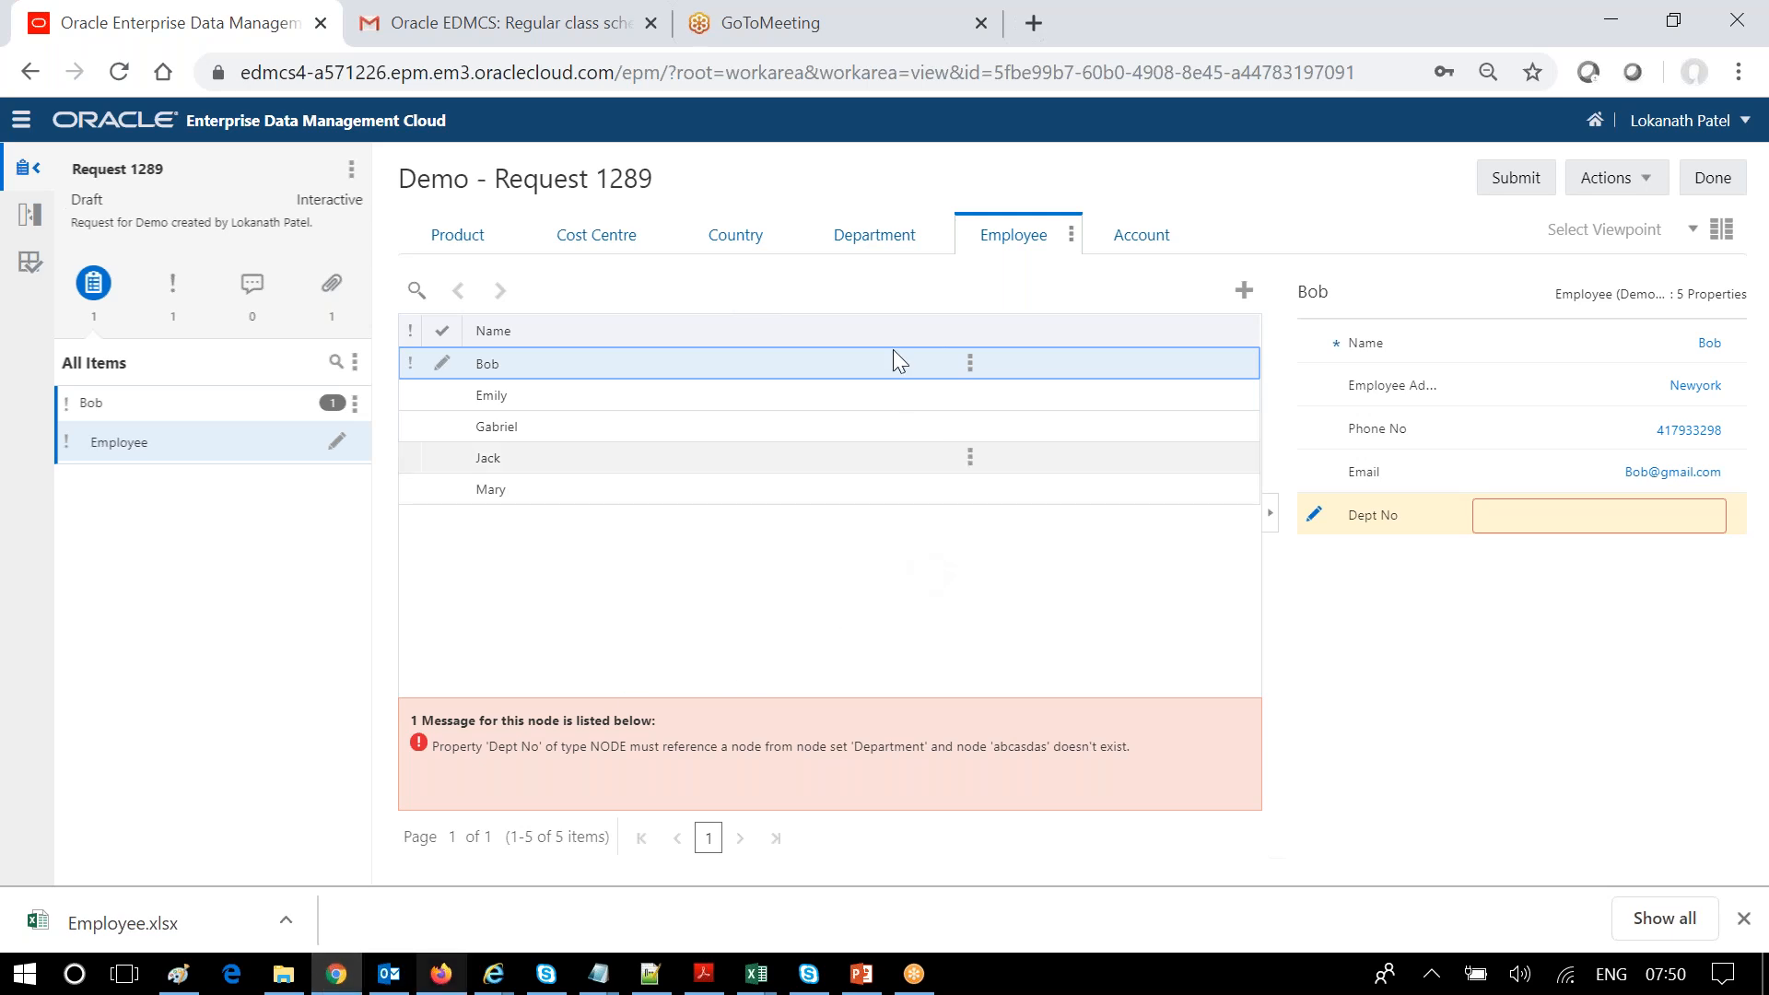
- Download the Department viewpoint as an Excel worksheet named Department
click(880, 242)
click(933, 234)
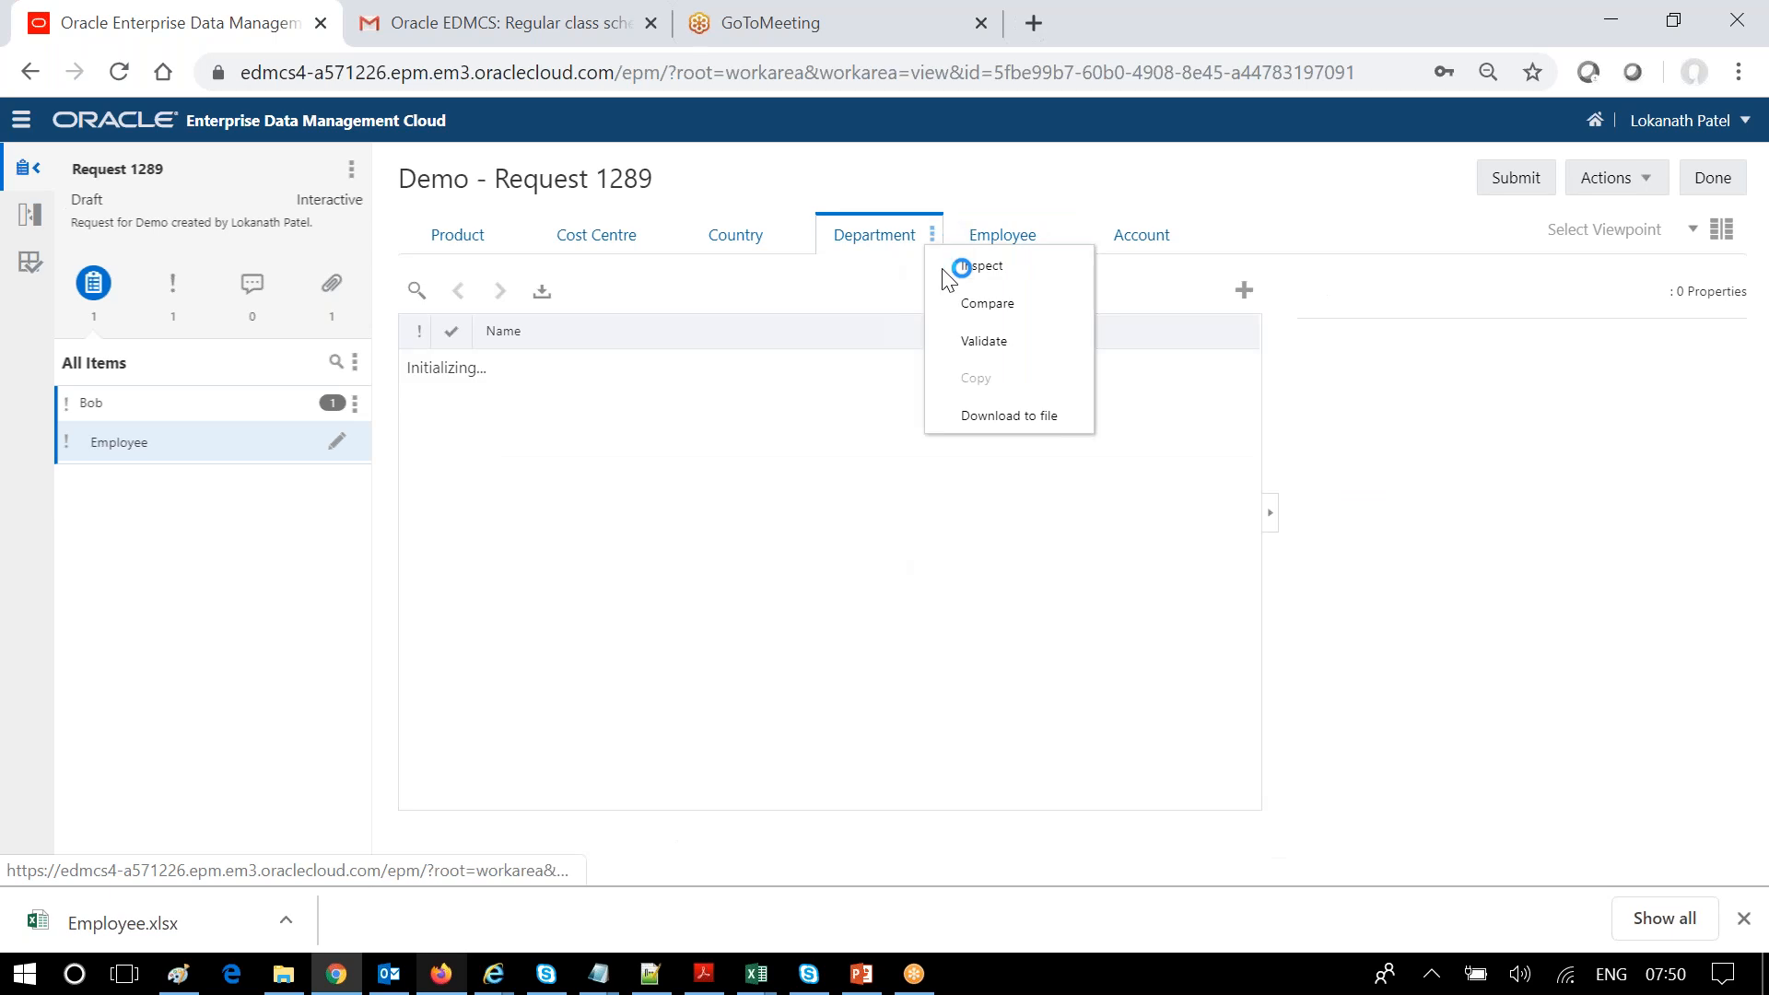
click(984, 420)
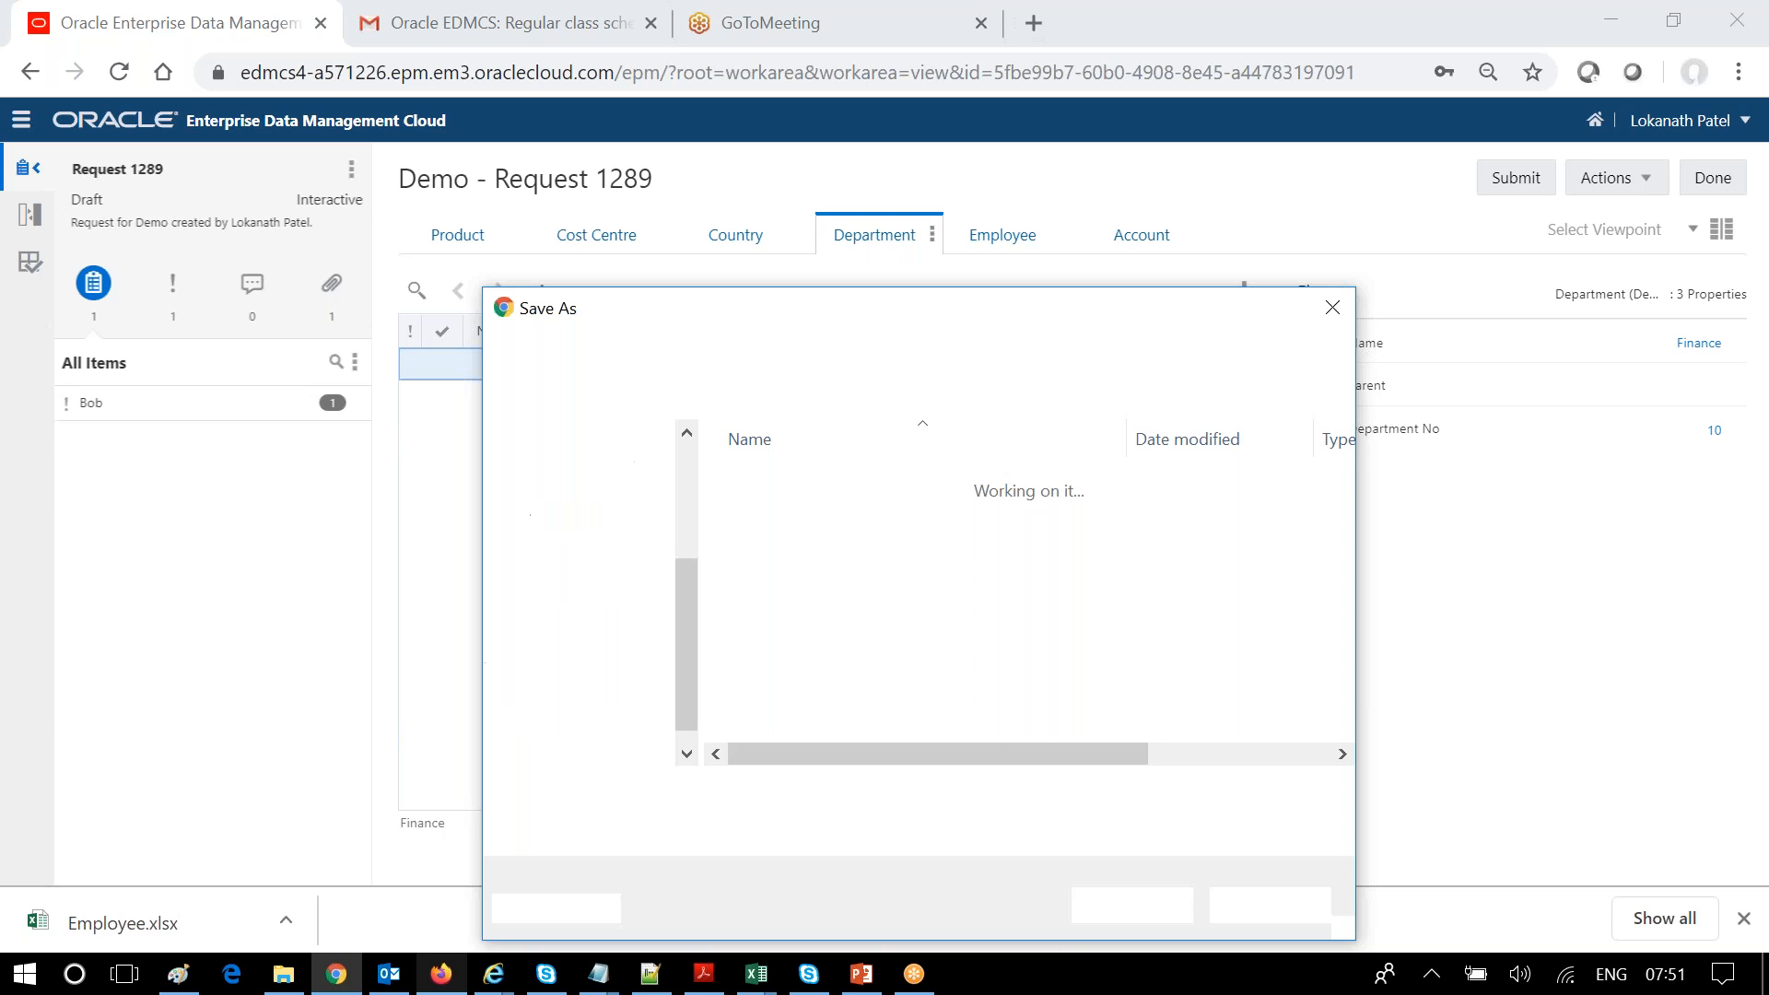
click(1074, 905)
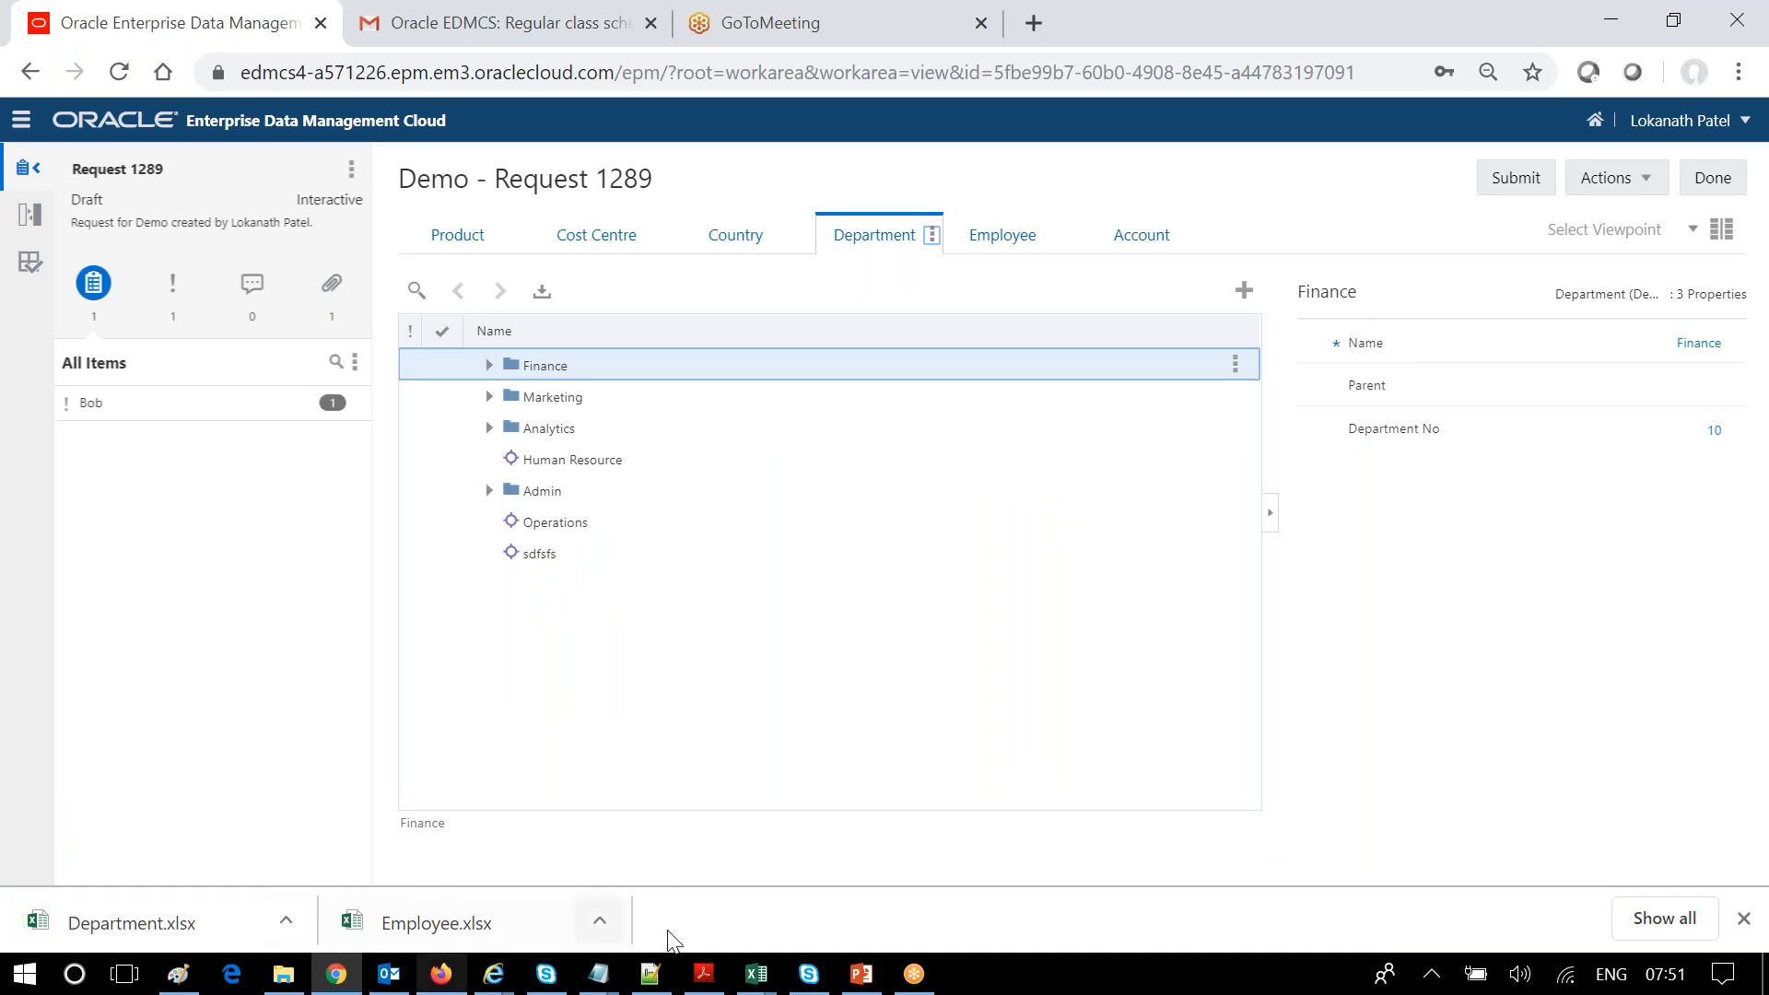
- Switch to Excel, close the GlSegmentHierInterface workbook and return to the Employee workbook
click(753, 975)
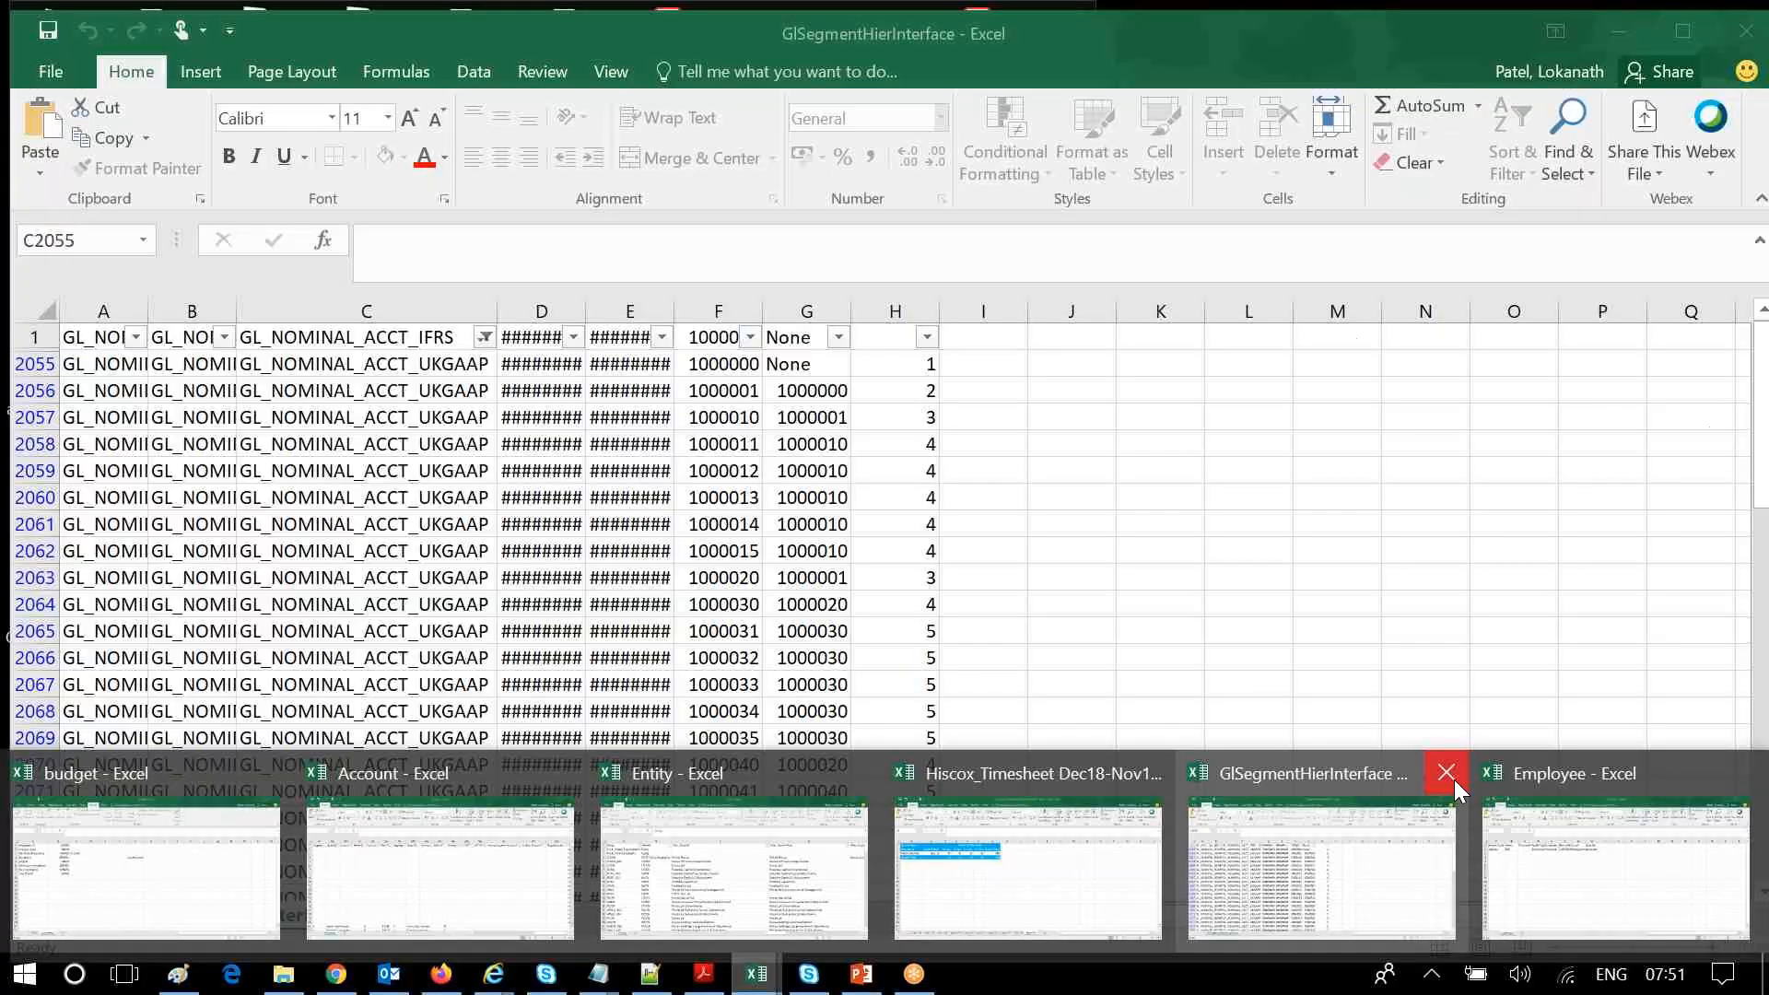
click(1453, 780)
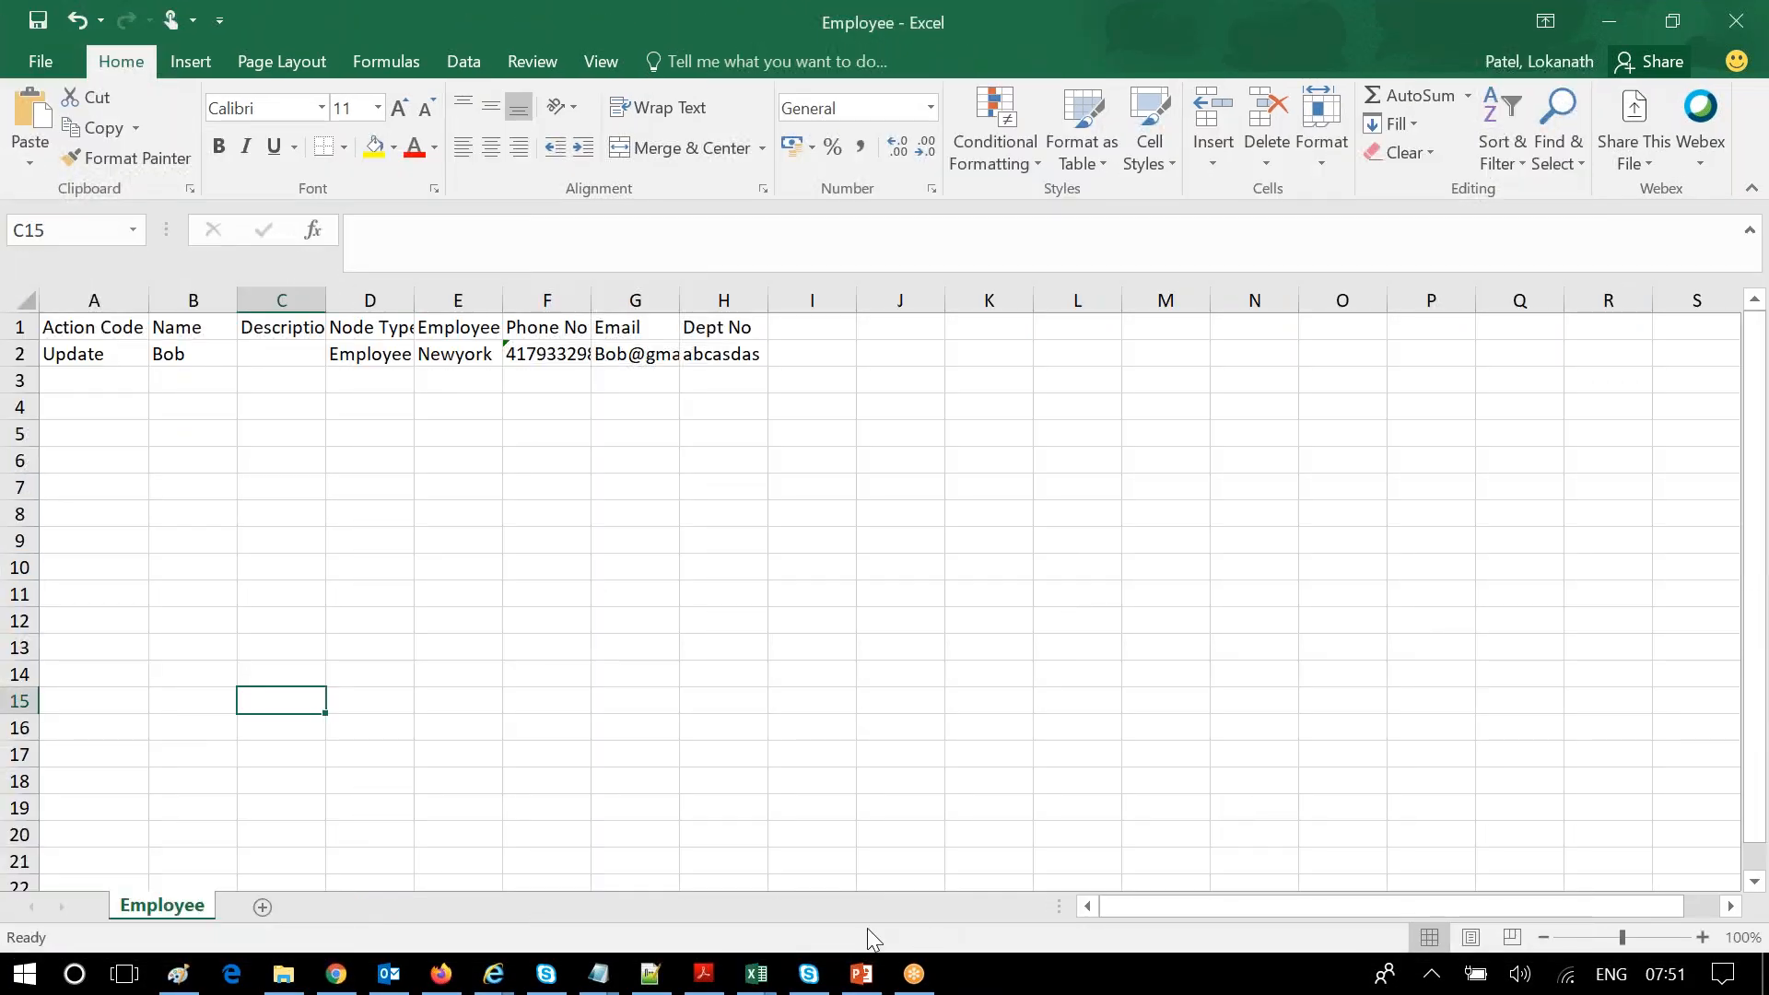
mouse_move(761, 980)
click(954, 516)
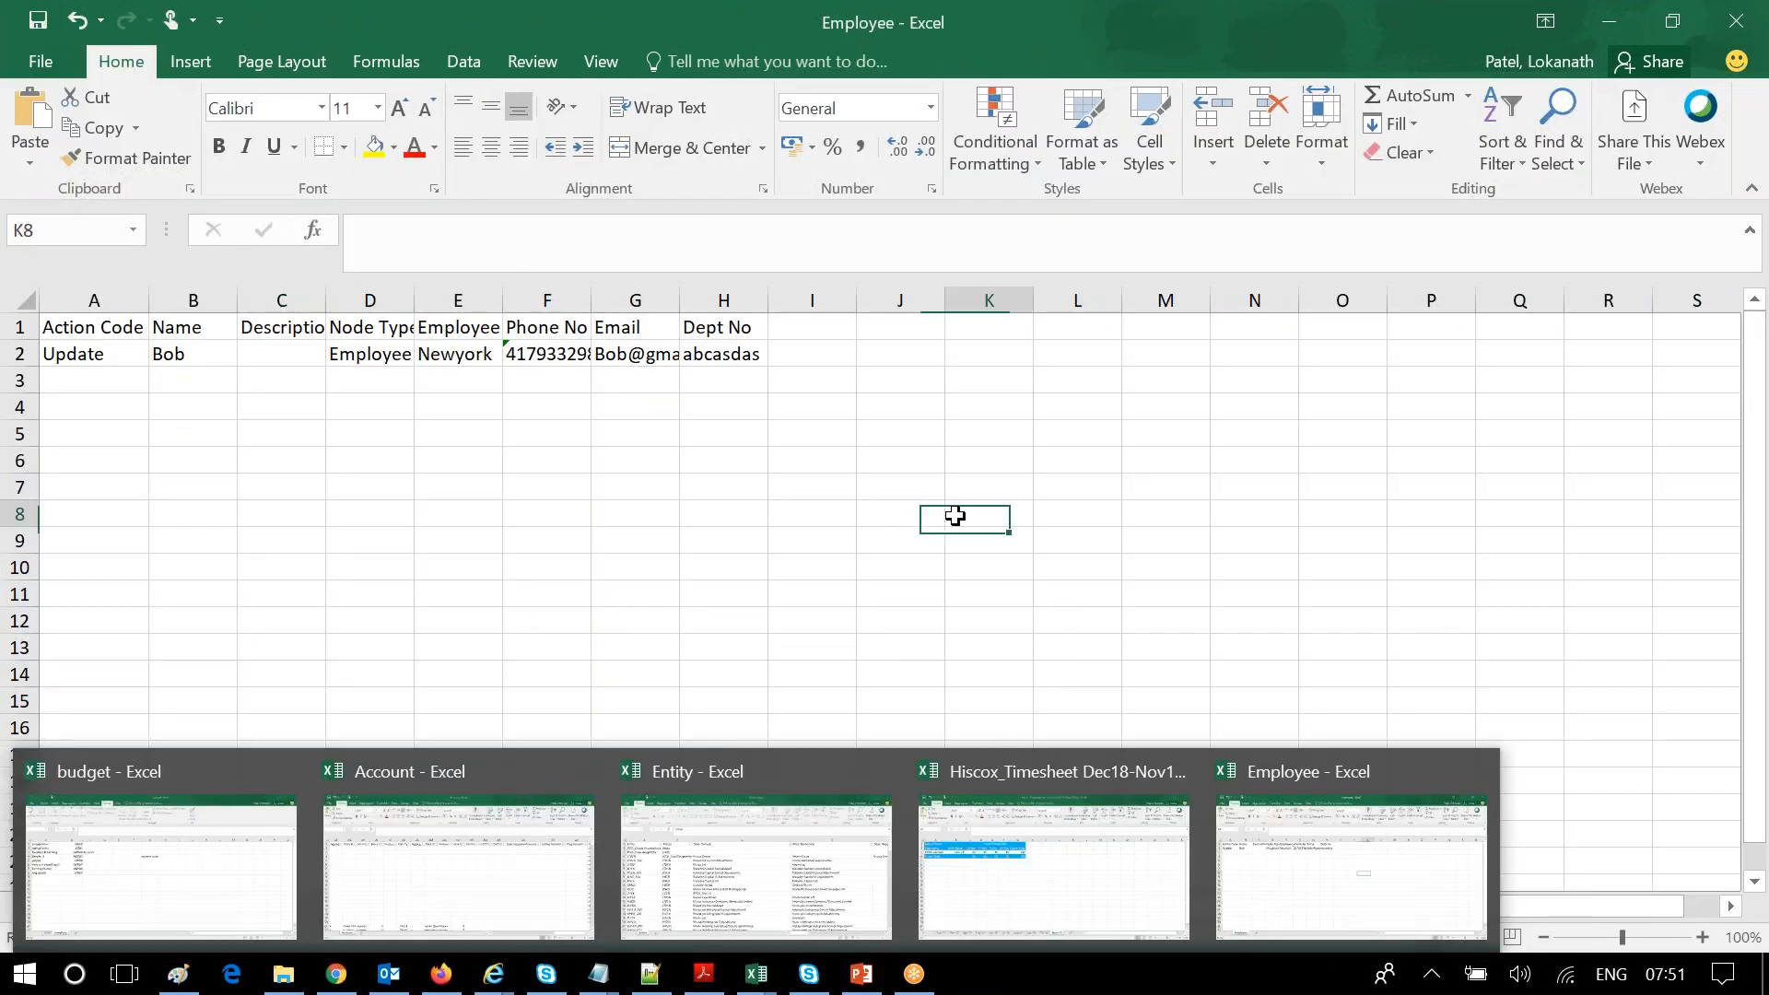
click(494, 620)
- Add a new sheet to the Employee workbook, place it before the Employee sheet and name it Department
click(260, 907)
drag(205, 905, 324, 912)
double_click(164, 910)
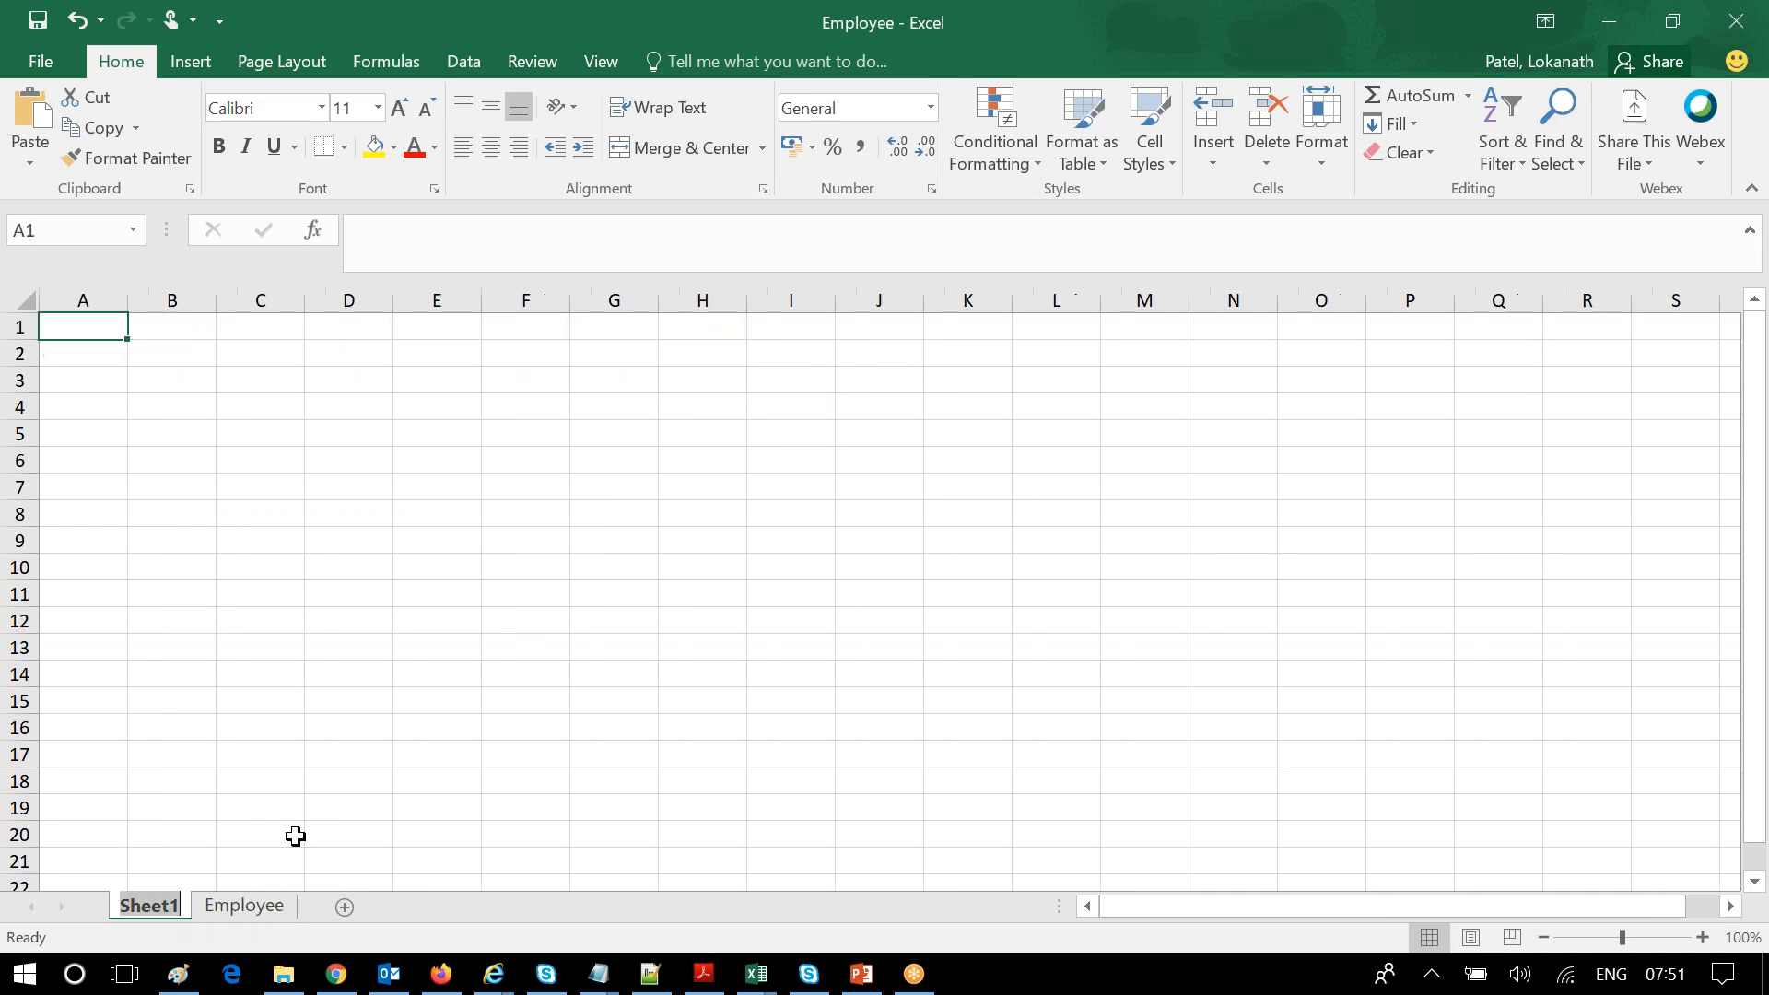
text(Department)
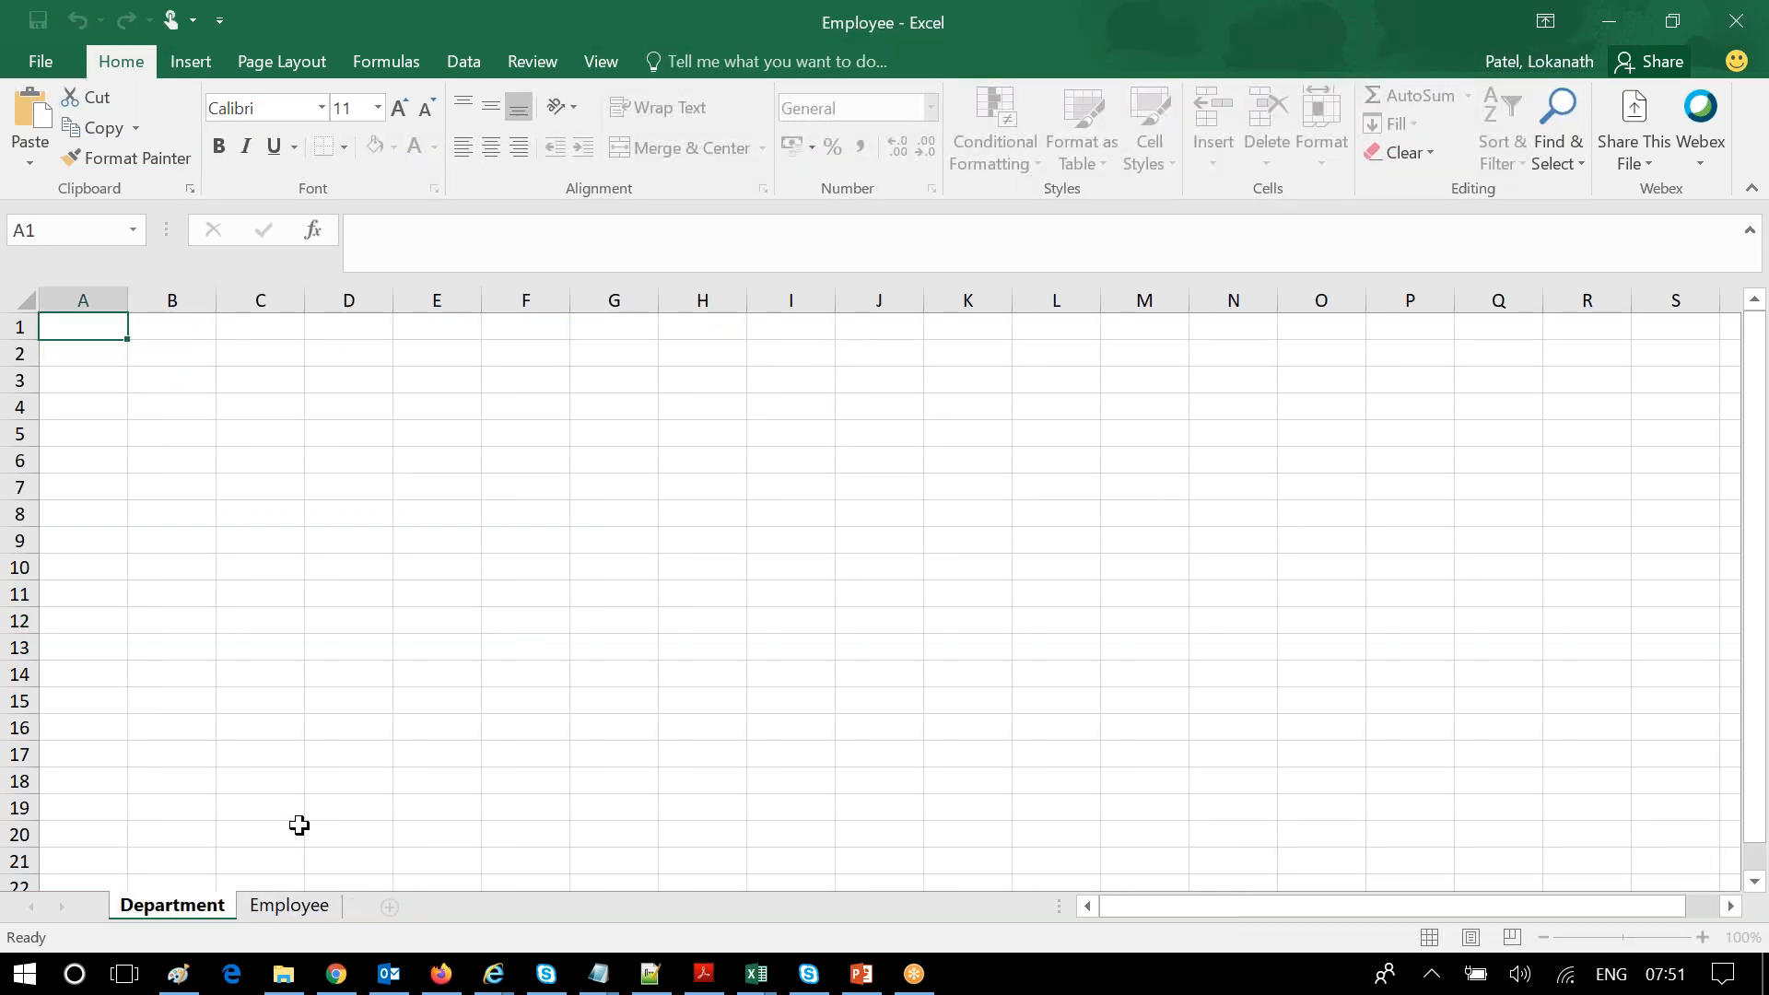
click(299, 824)
- Open the downloaded Department workbook from the "13 Working with Properties" folder and autofit all its columns
mouse_move(283, 982)
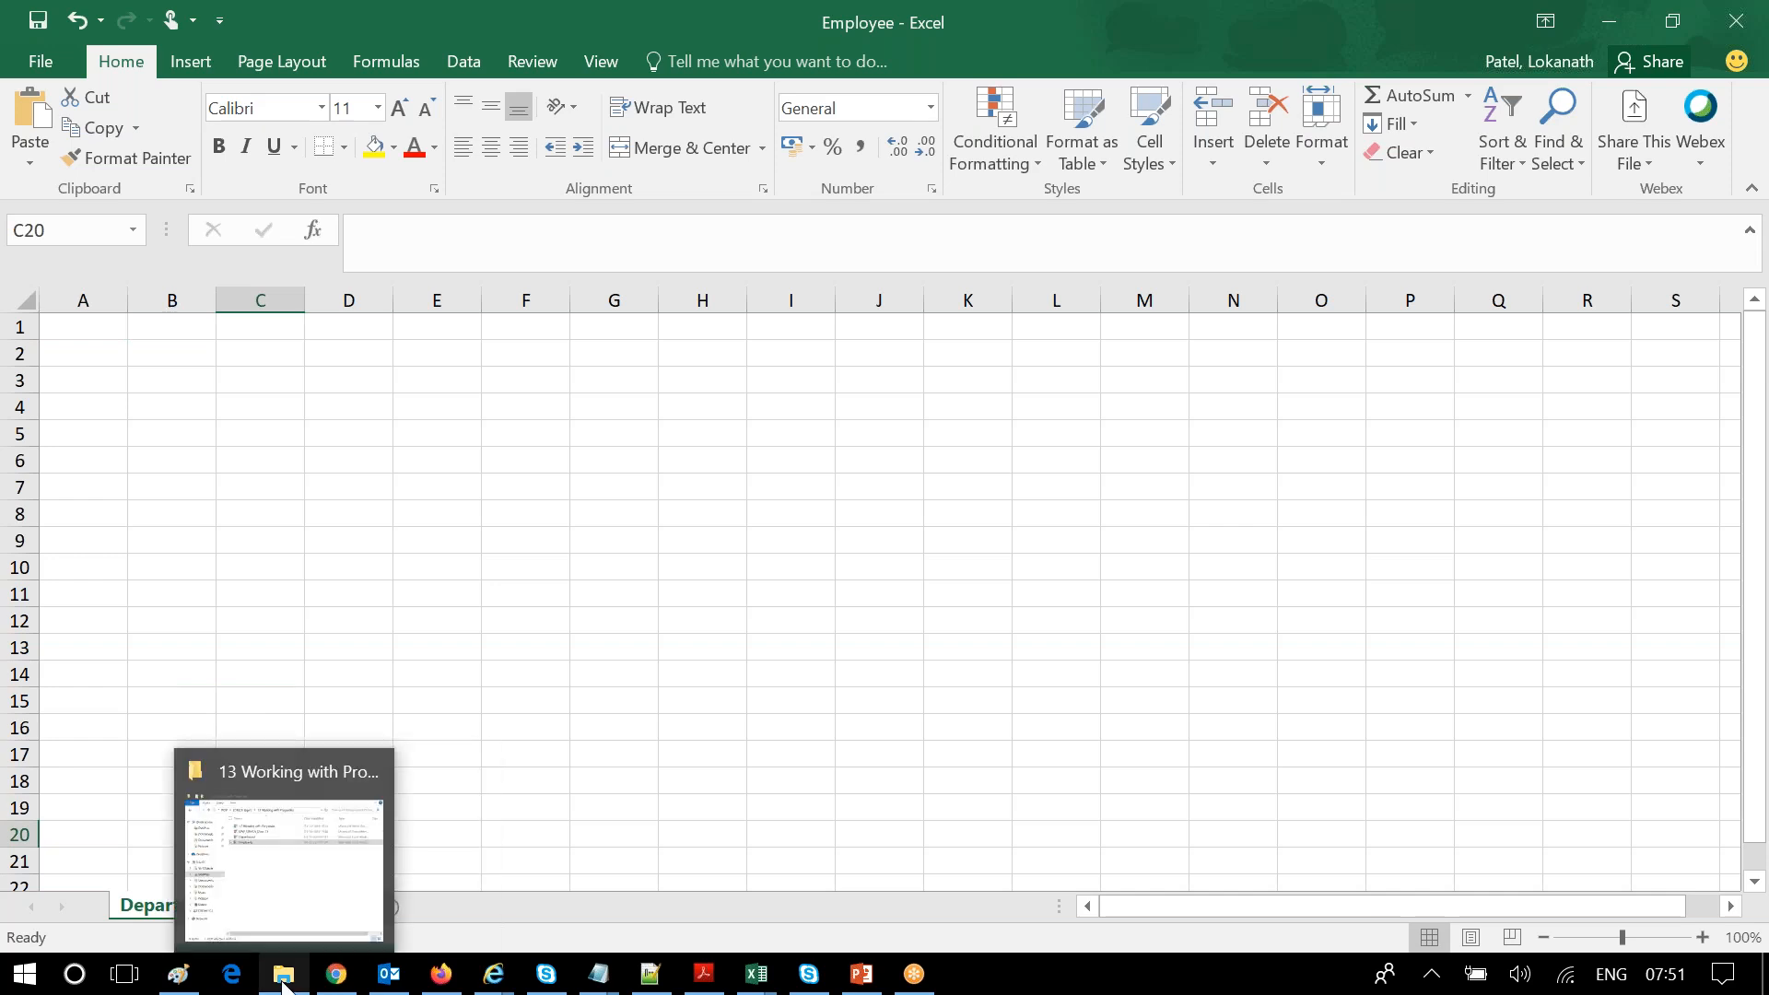
click(283, 856)
double_click(360, 244)
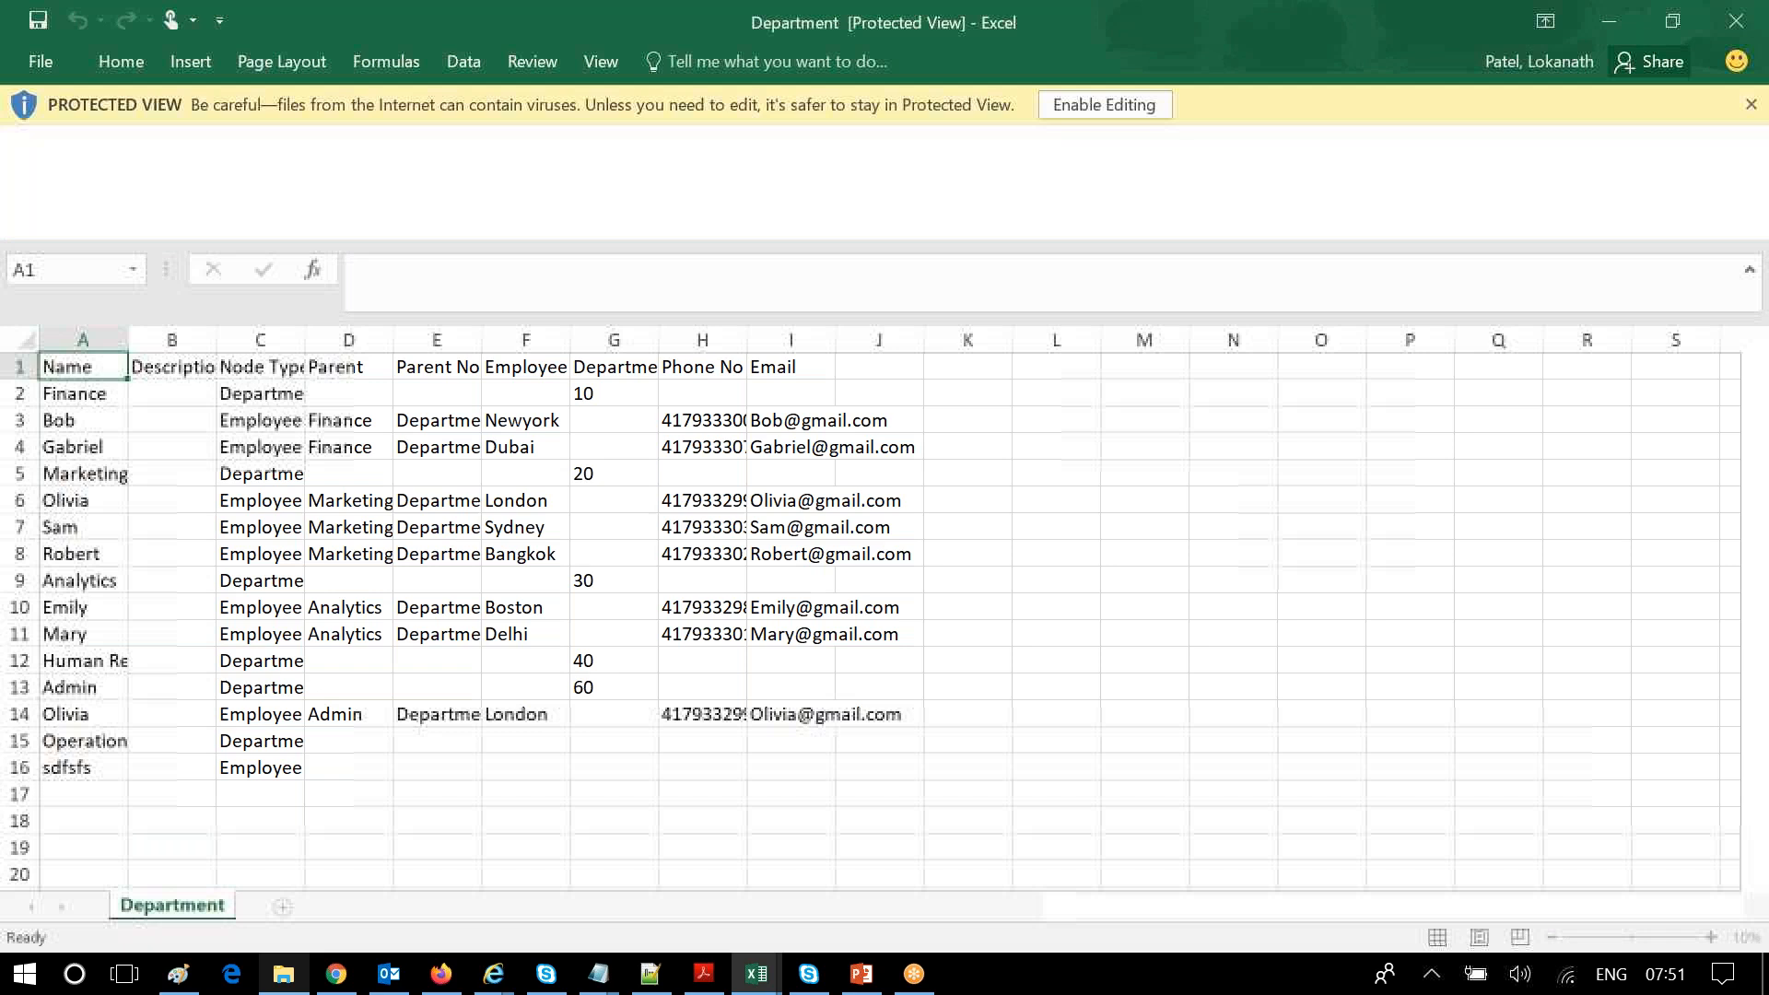
click(28, 223)
double_click(127, 223)
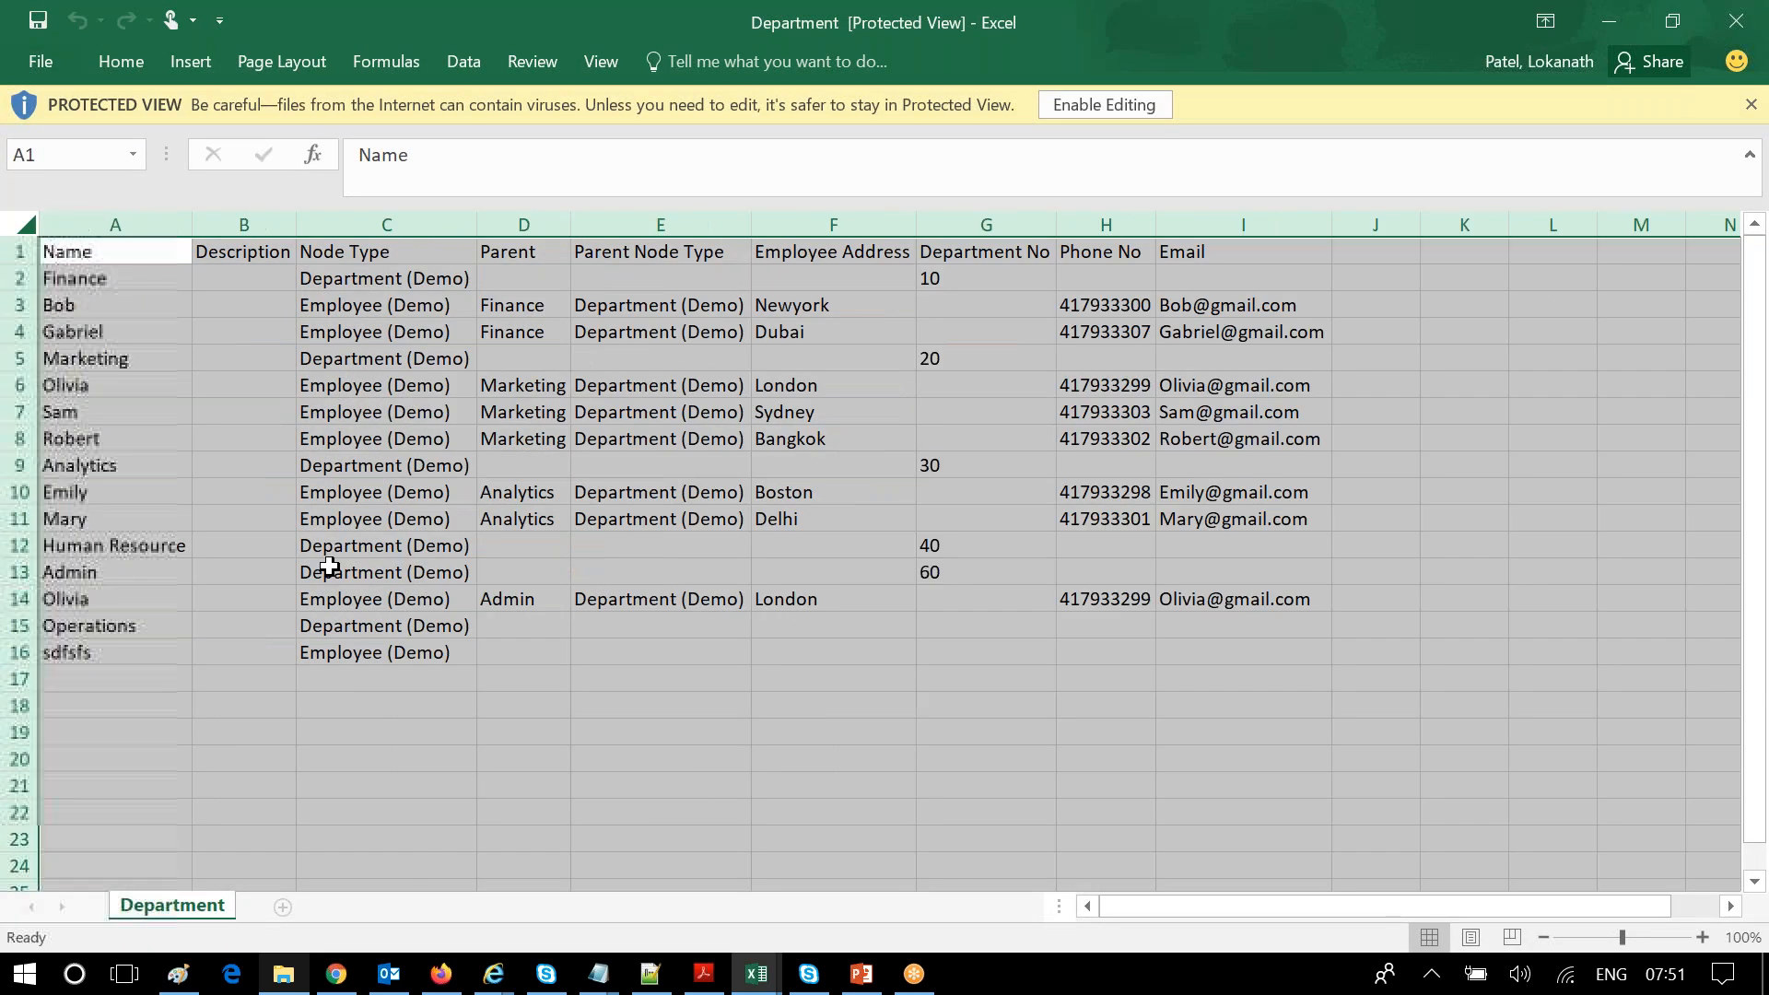
click(660, 785)
- Copy the header and Finance rows from Name through Department No into the Employee workbook's Department sheet, starting at cell A1
click(84, 255)
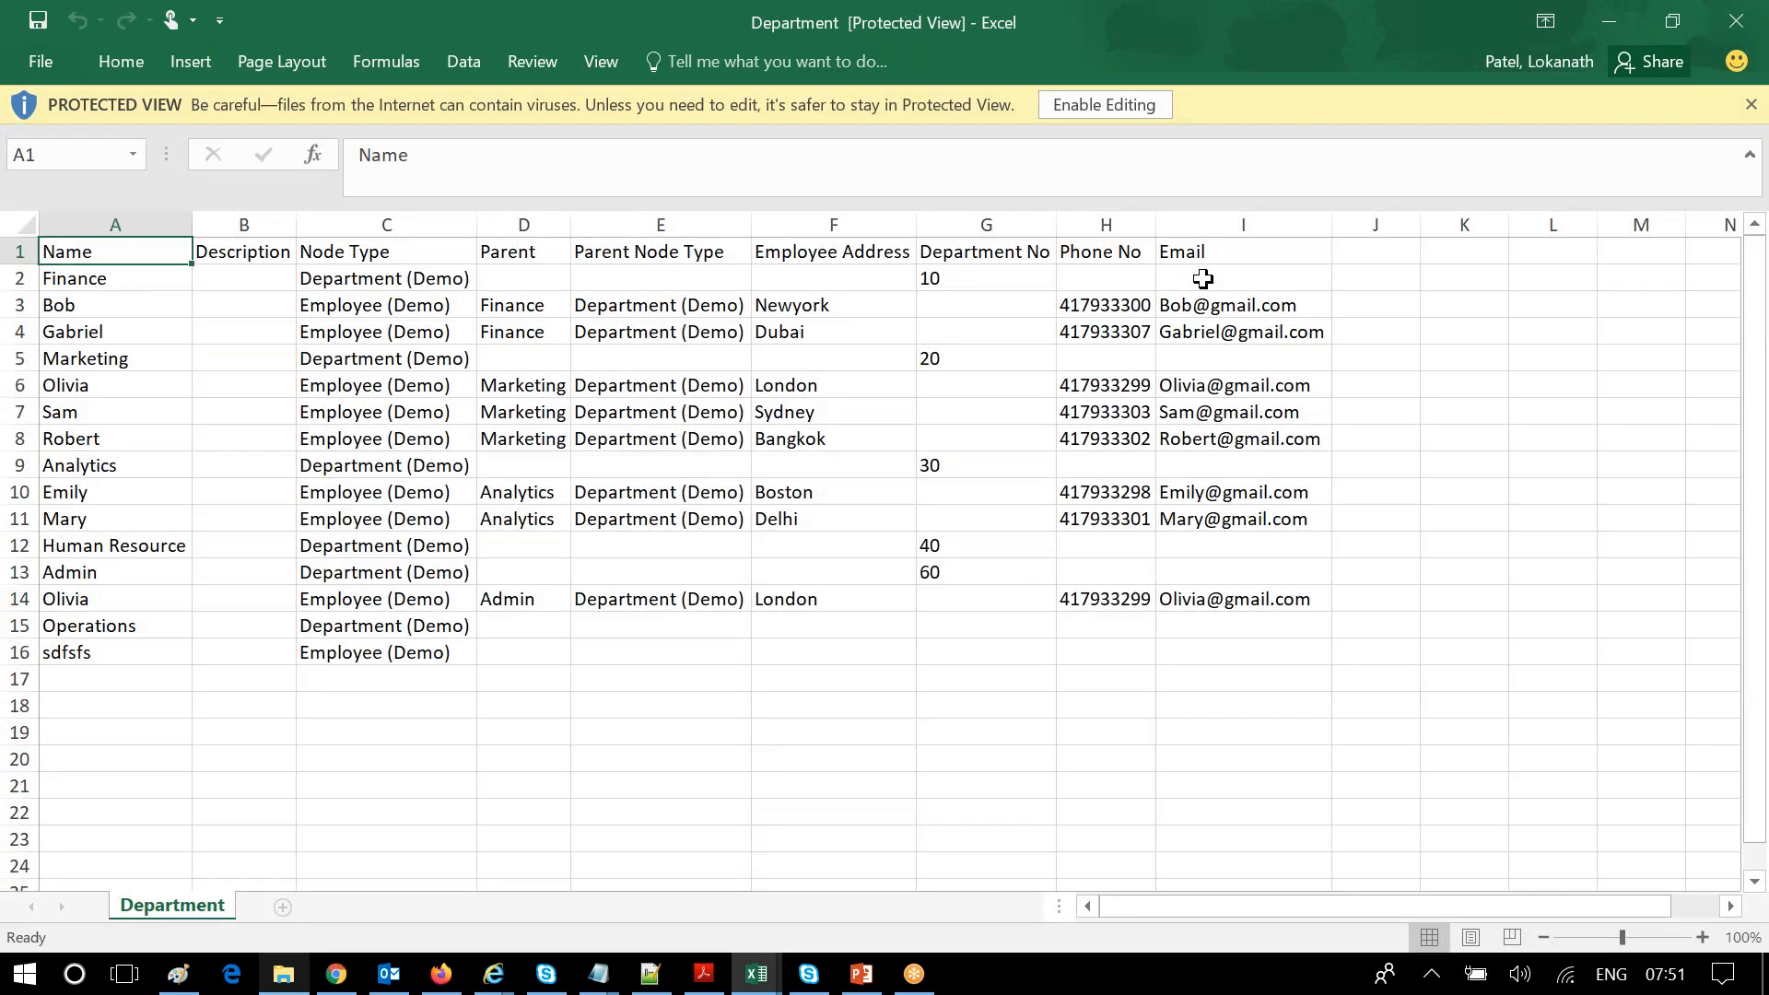
shift+click(977, 278)
key(ctrl+c)
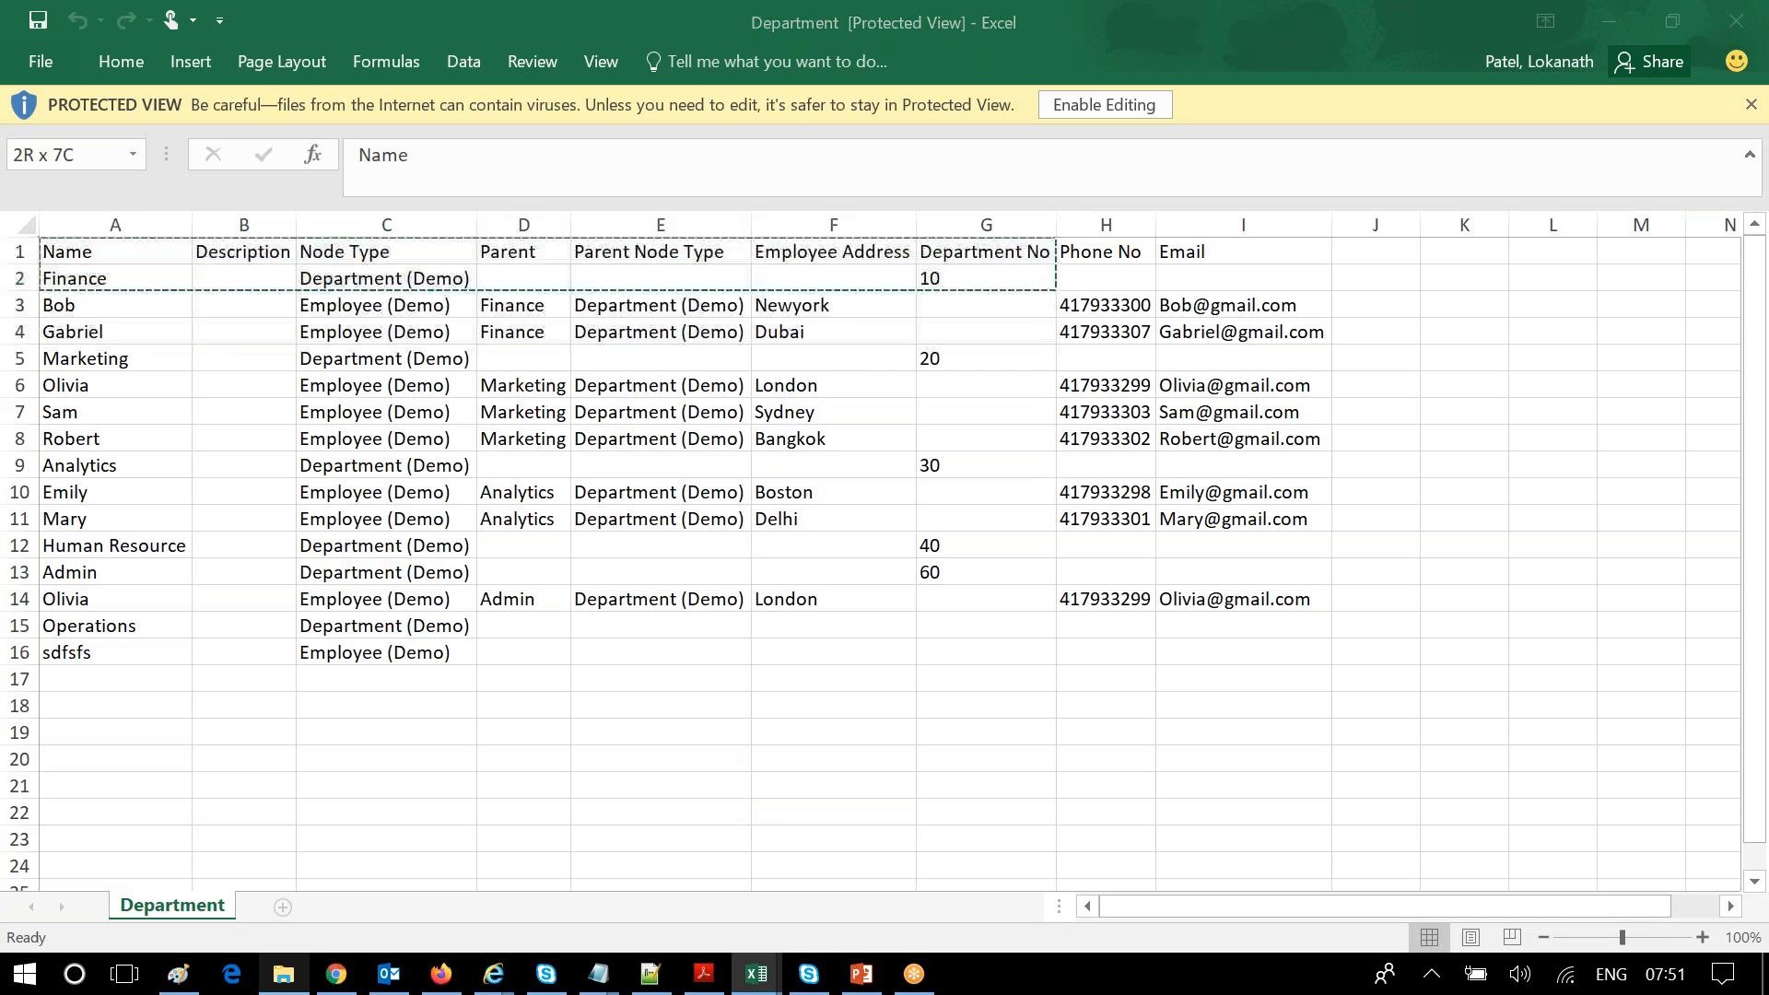
key(alt+Tab)
click(89, 330)
key(ctrl+v)
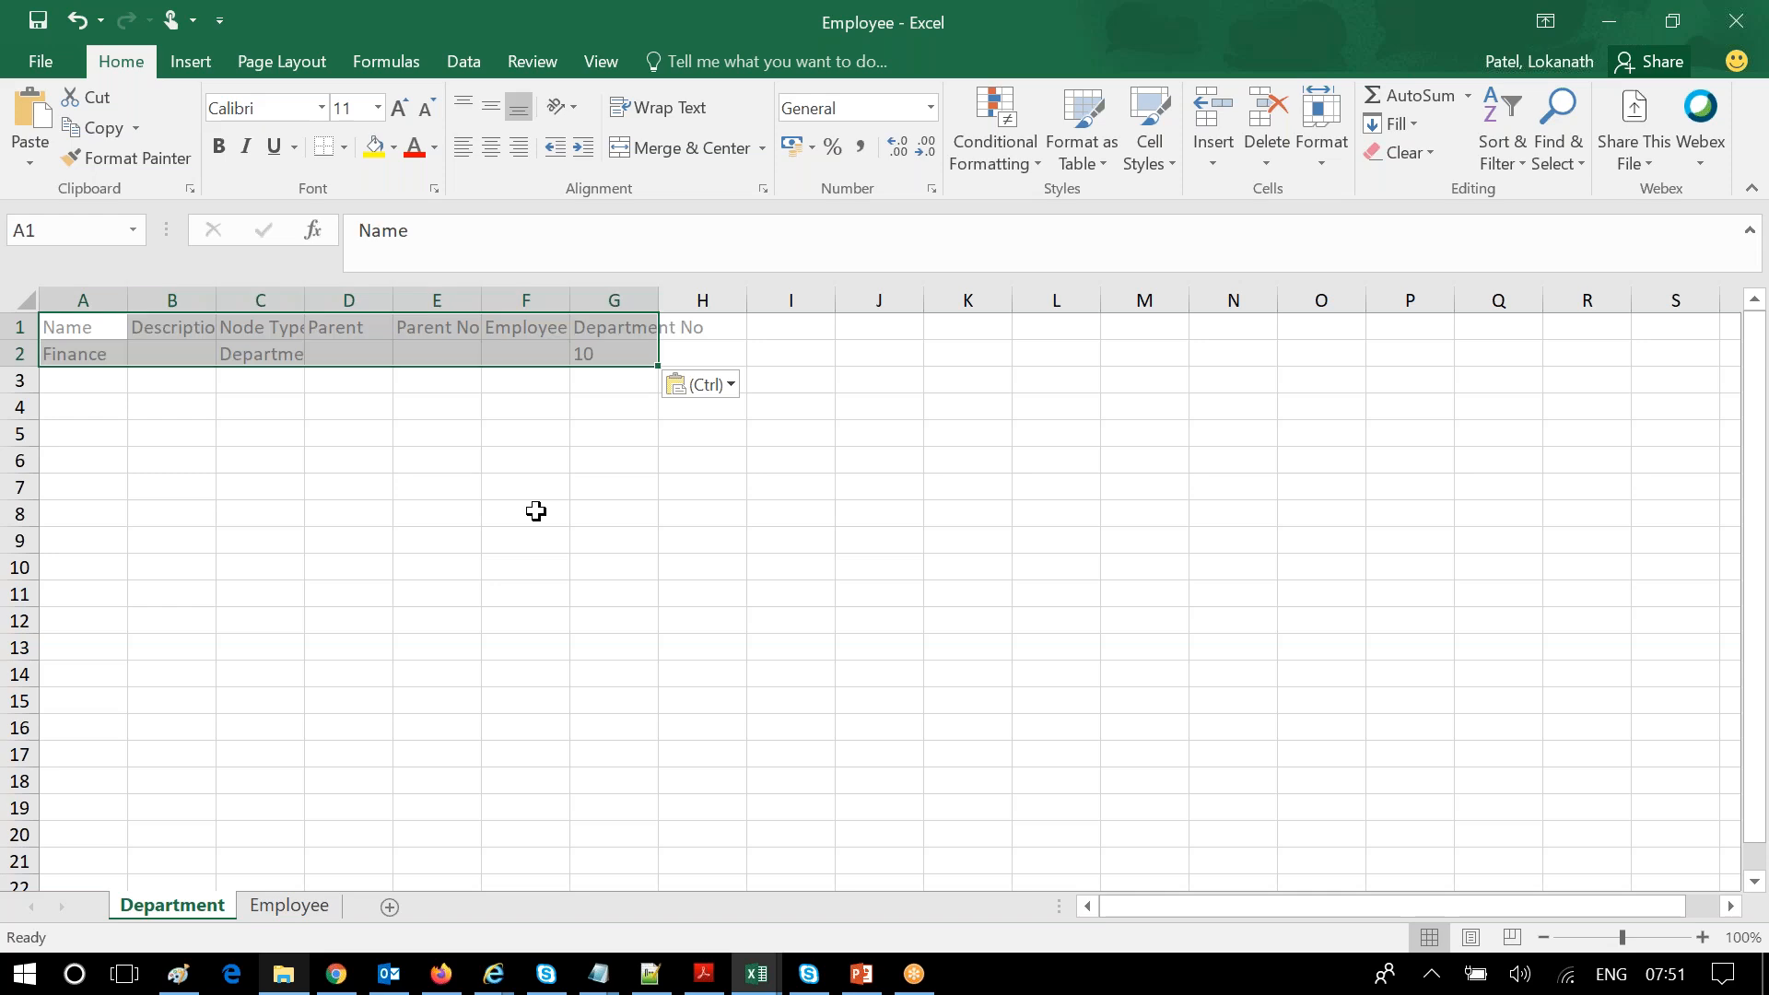
- Autofit all columns of the Department sheet and delete the column between Parent Node Type and Department No
click(615, 560)
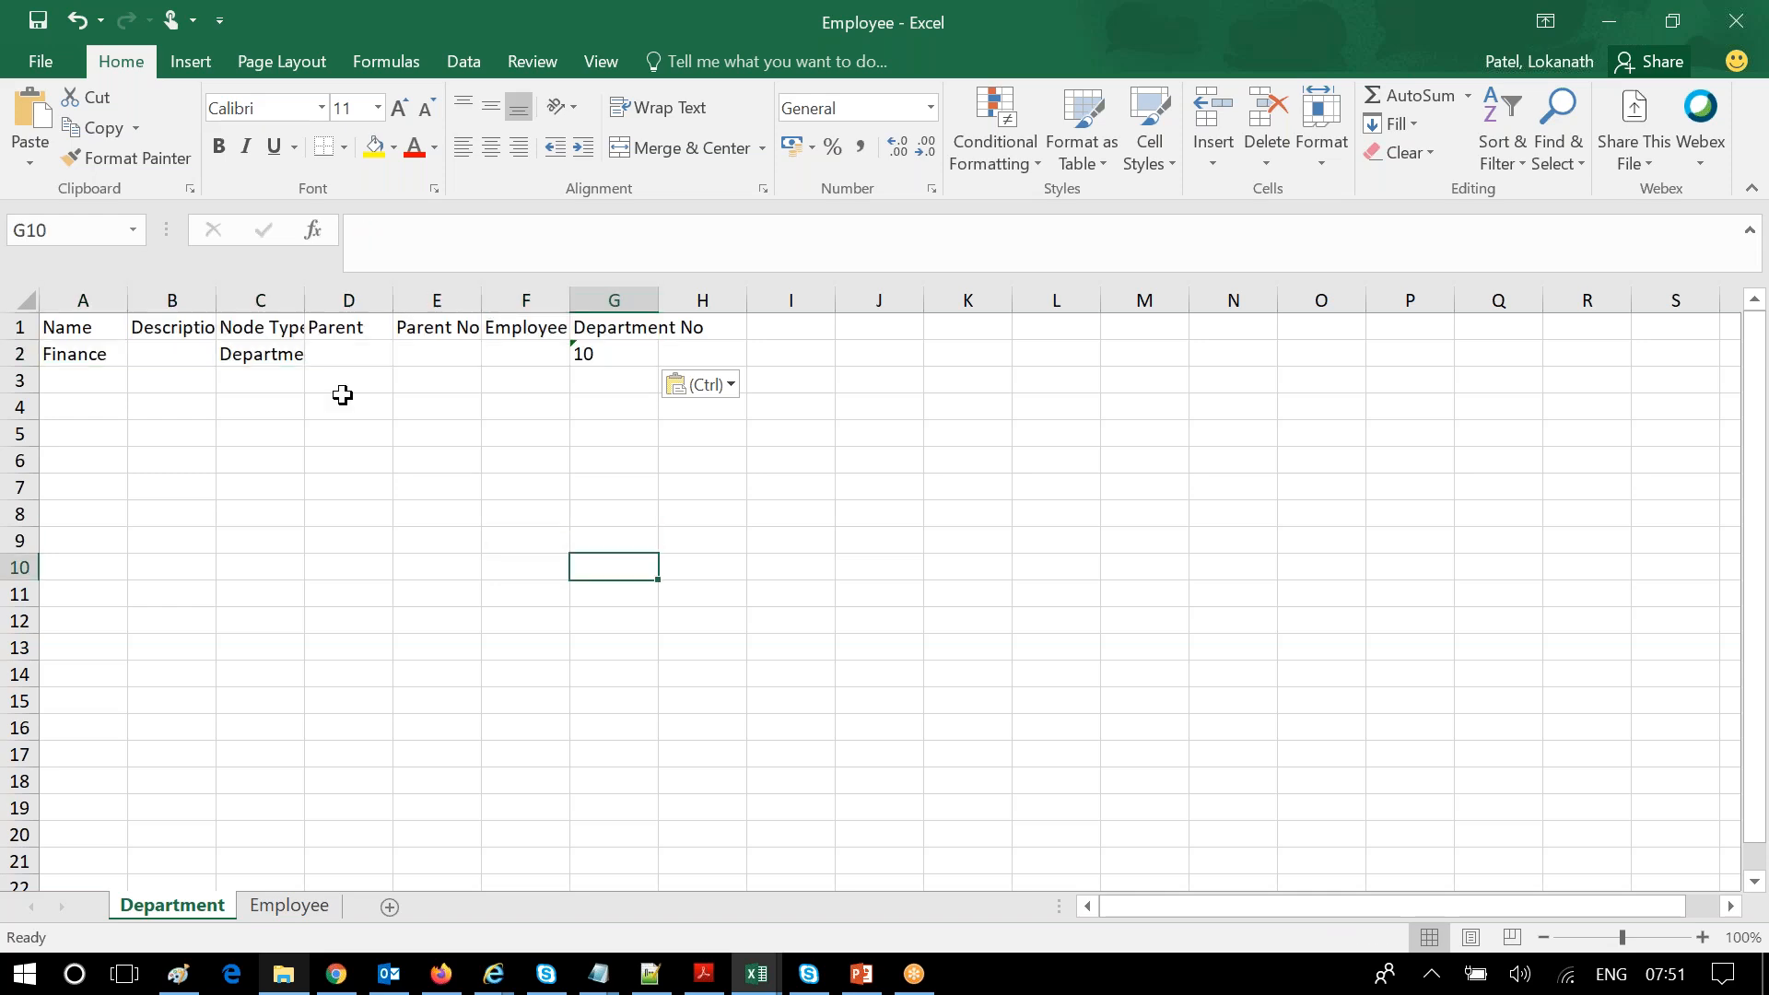
click(23, 302)
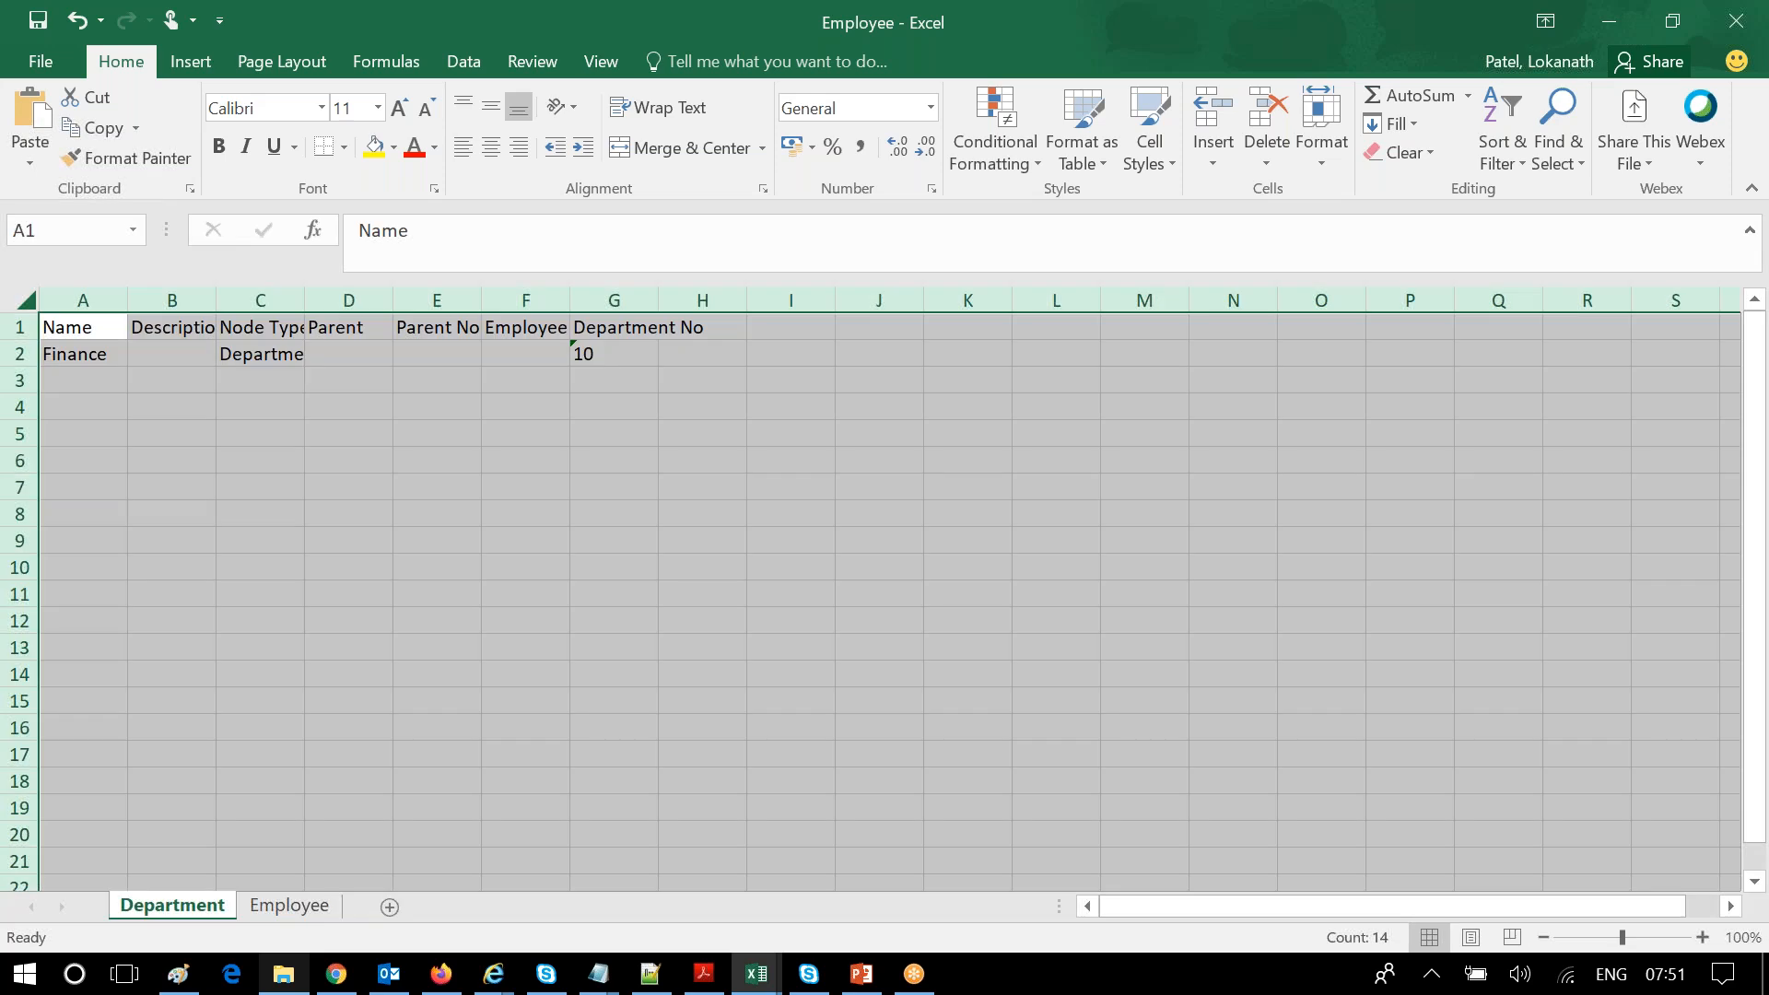
double_click(127, 301)
click(703, 620)
click(703, 301)
key(ctrl+minus)
click(993, 549)
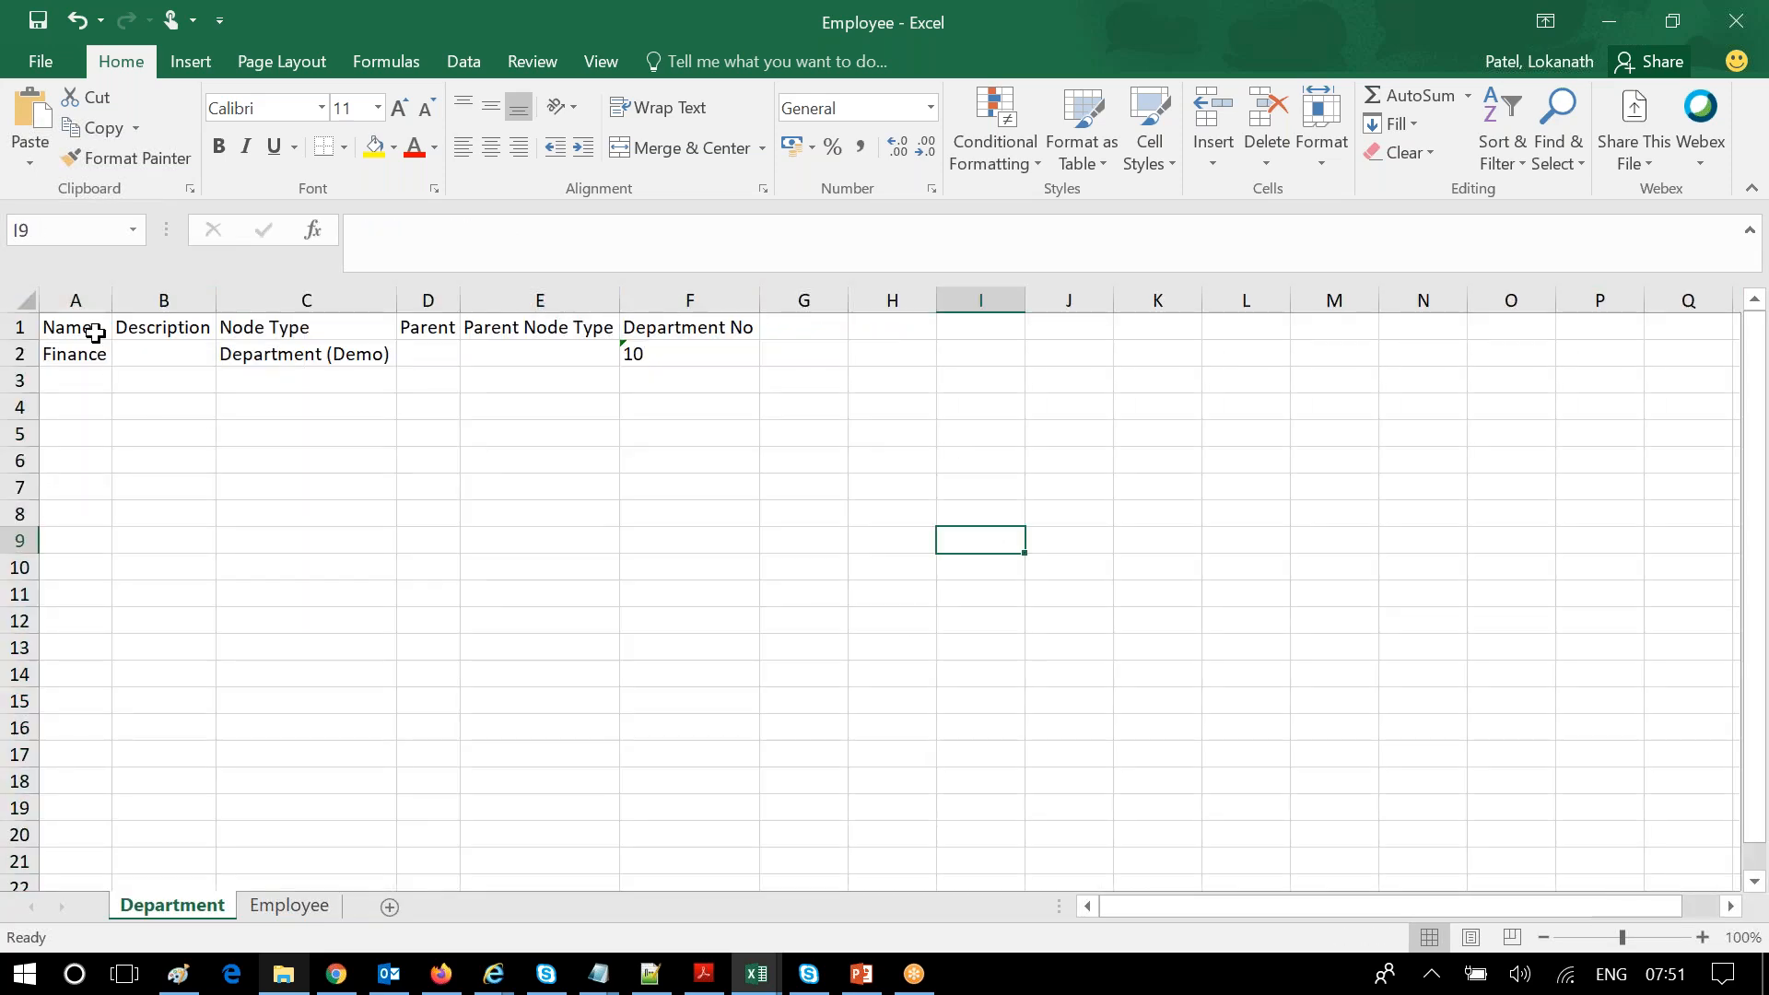
- Insert a column before Name with the header Action Code and the value Add in row 2, and autofit its width
click(90, 295)
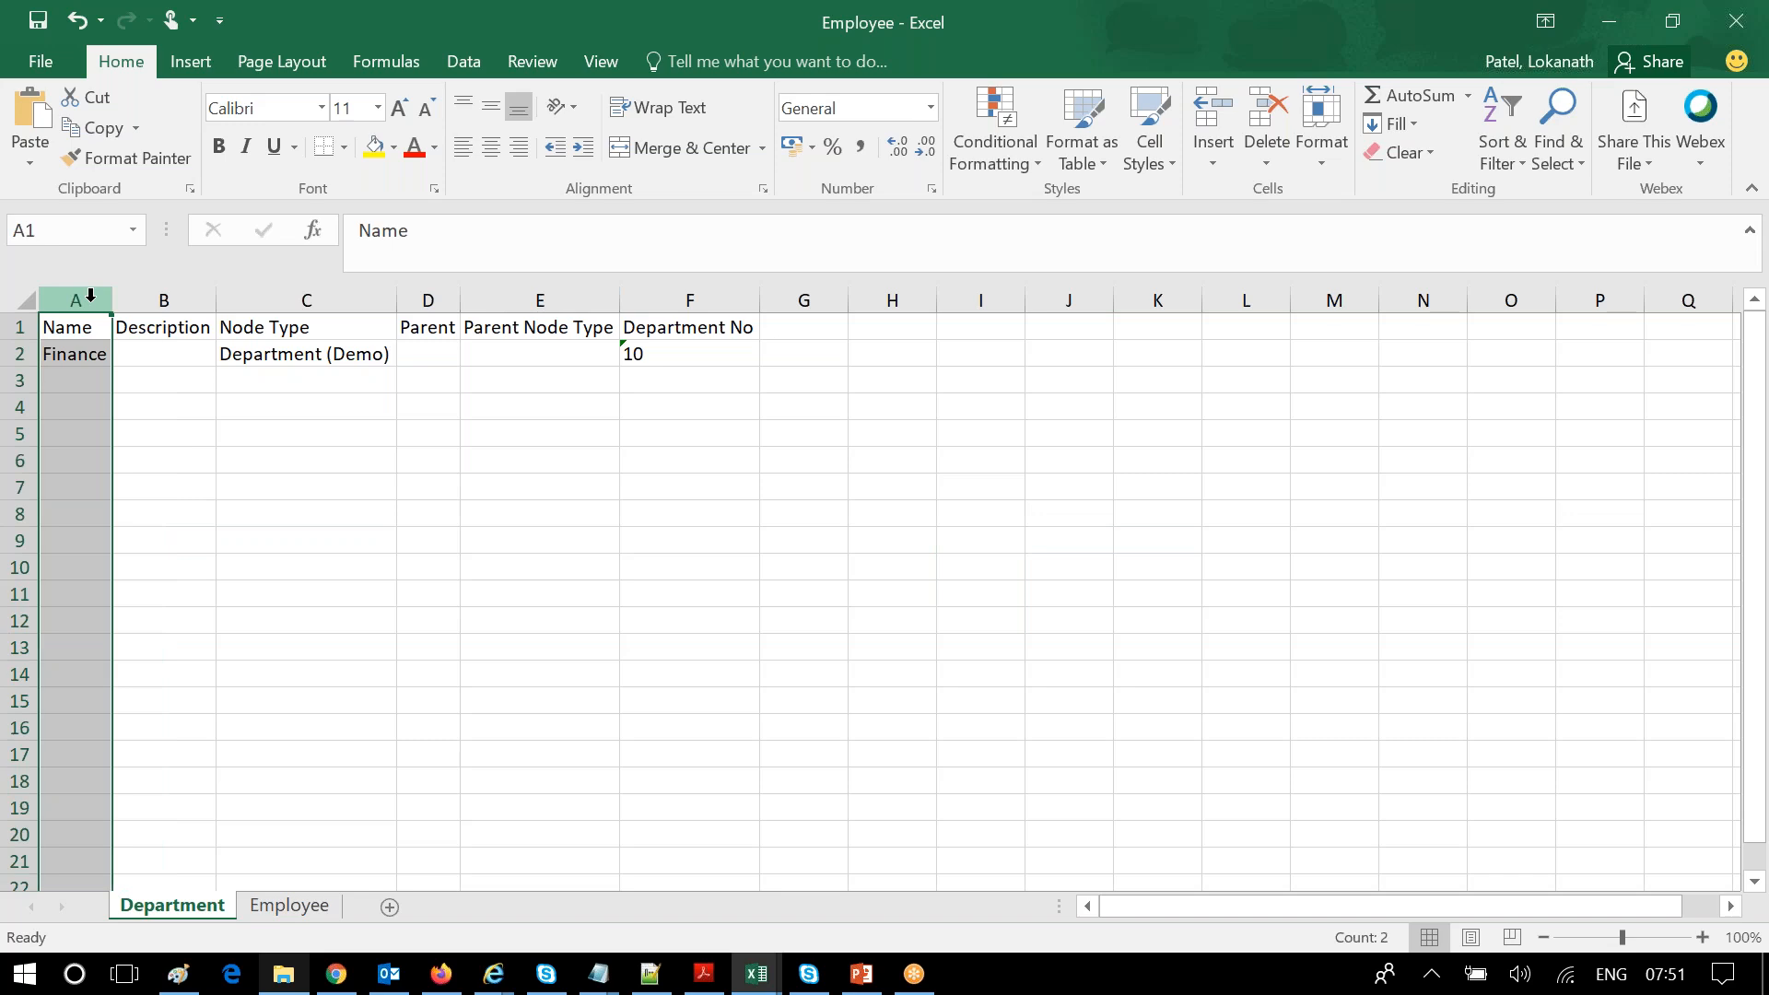
key(ctrl+plus)
click(87, 323)
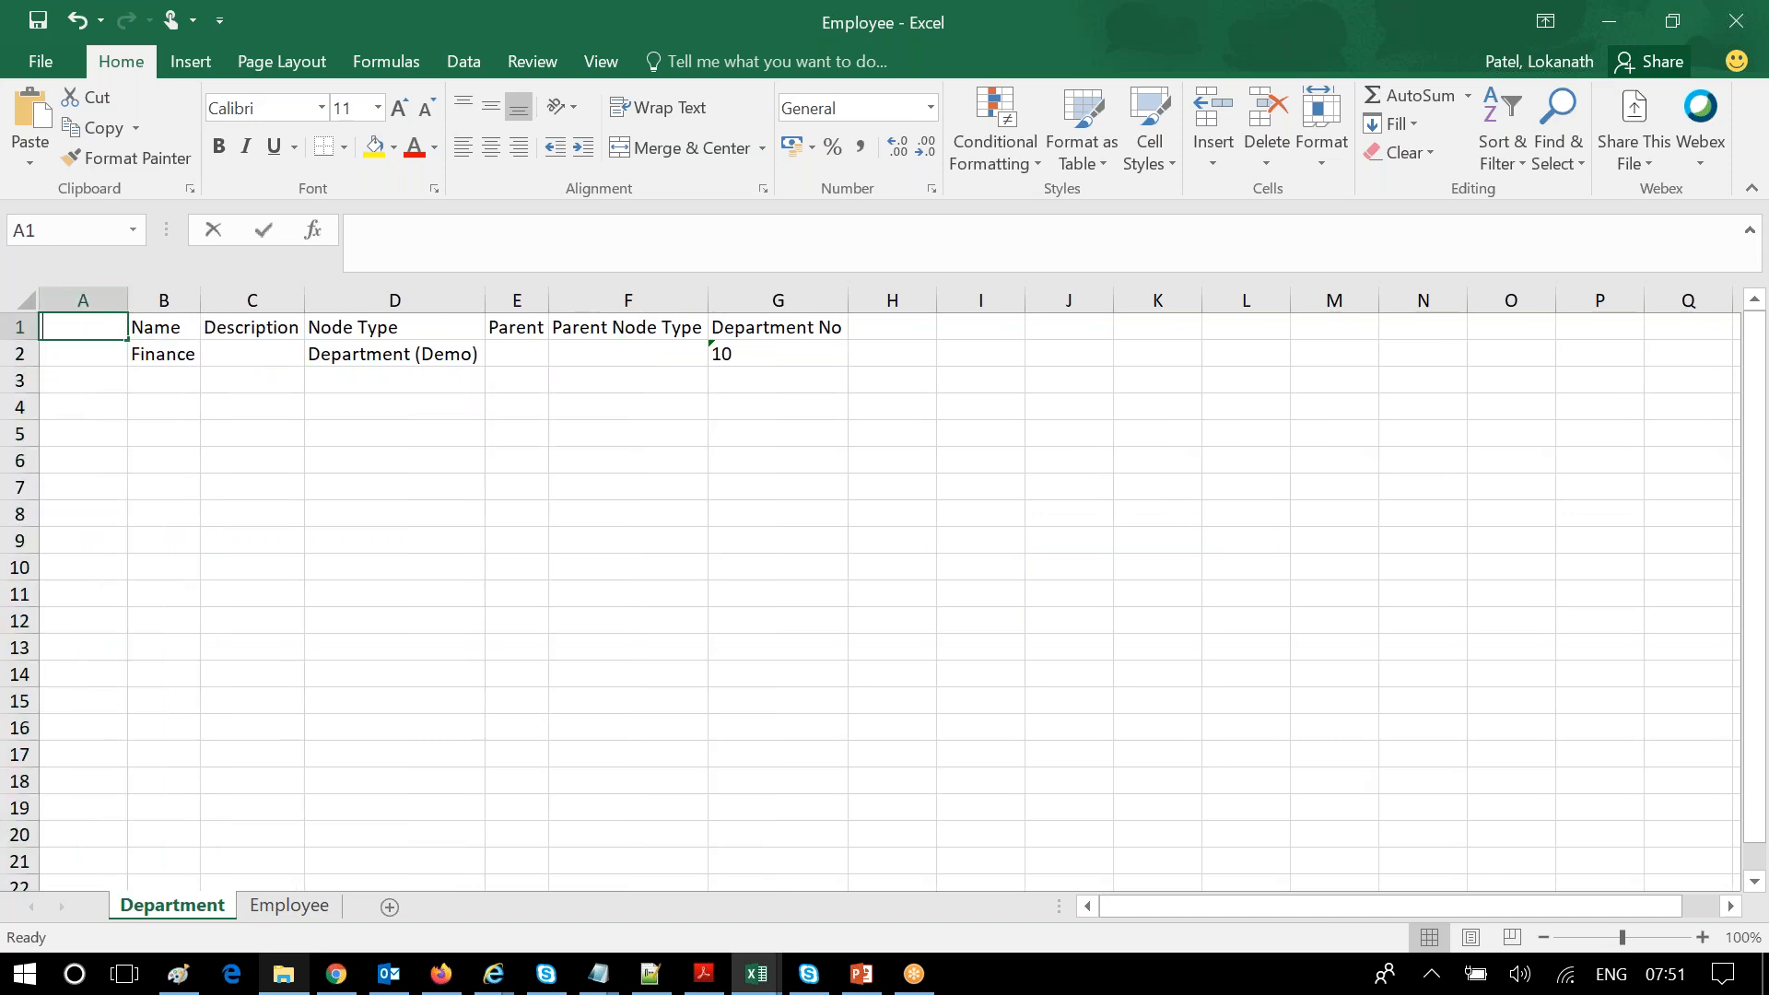
text(Action)
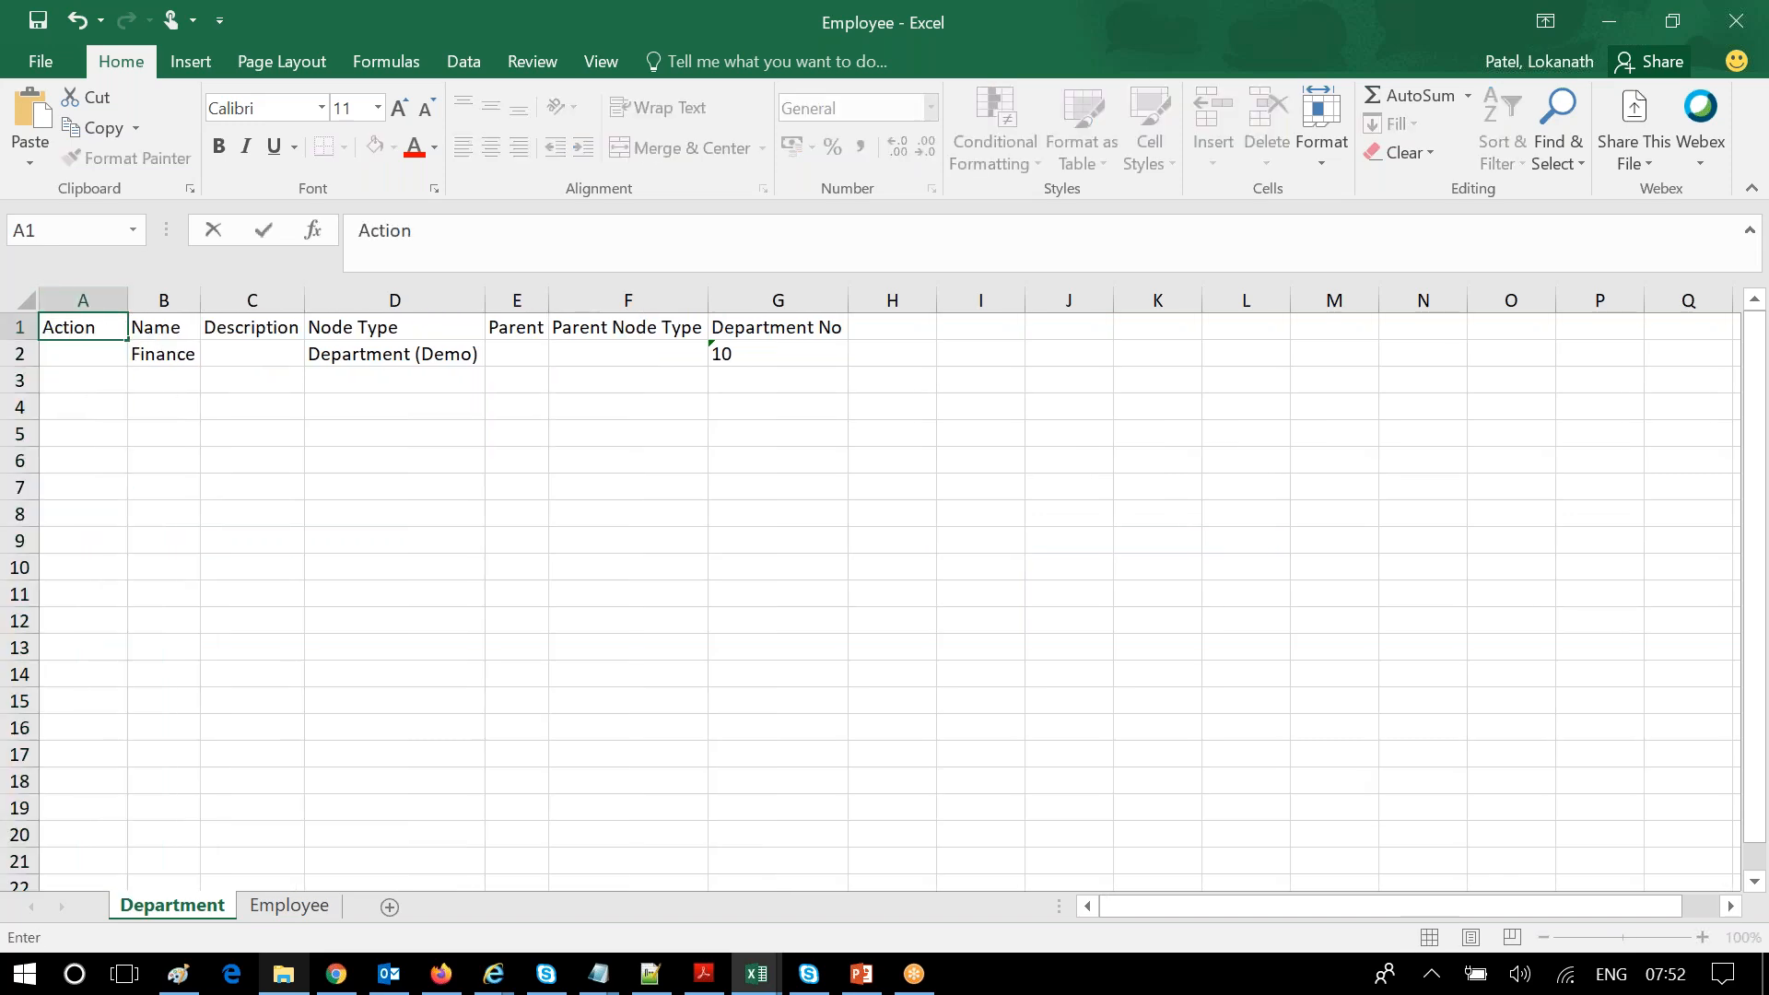
text( Code)
key(Return)
text(Ad)
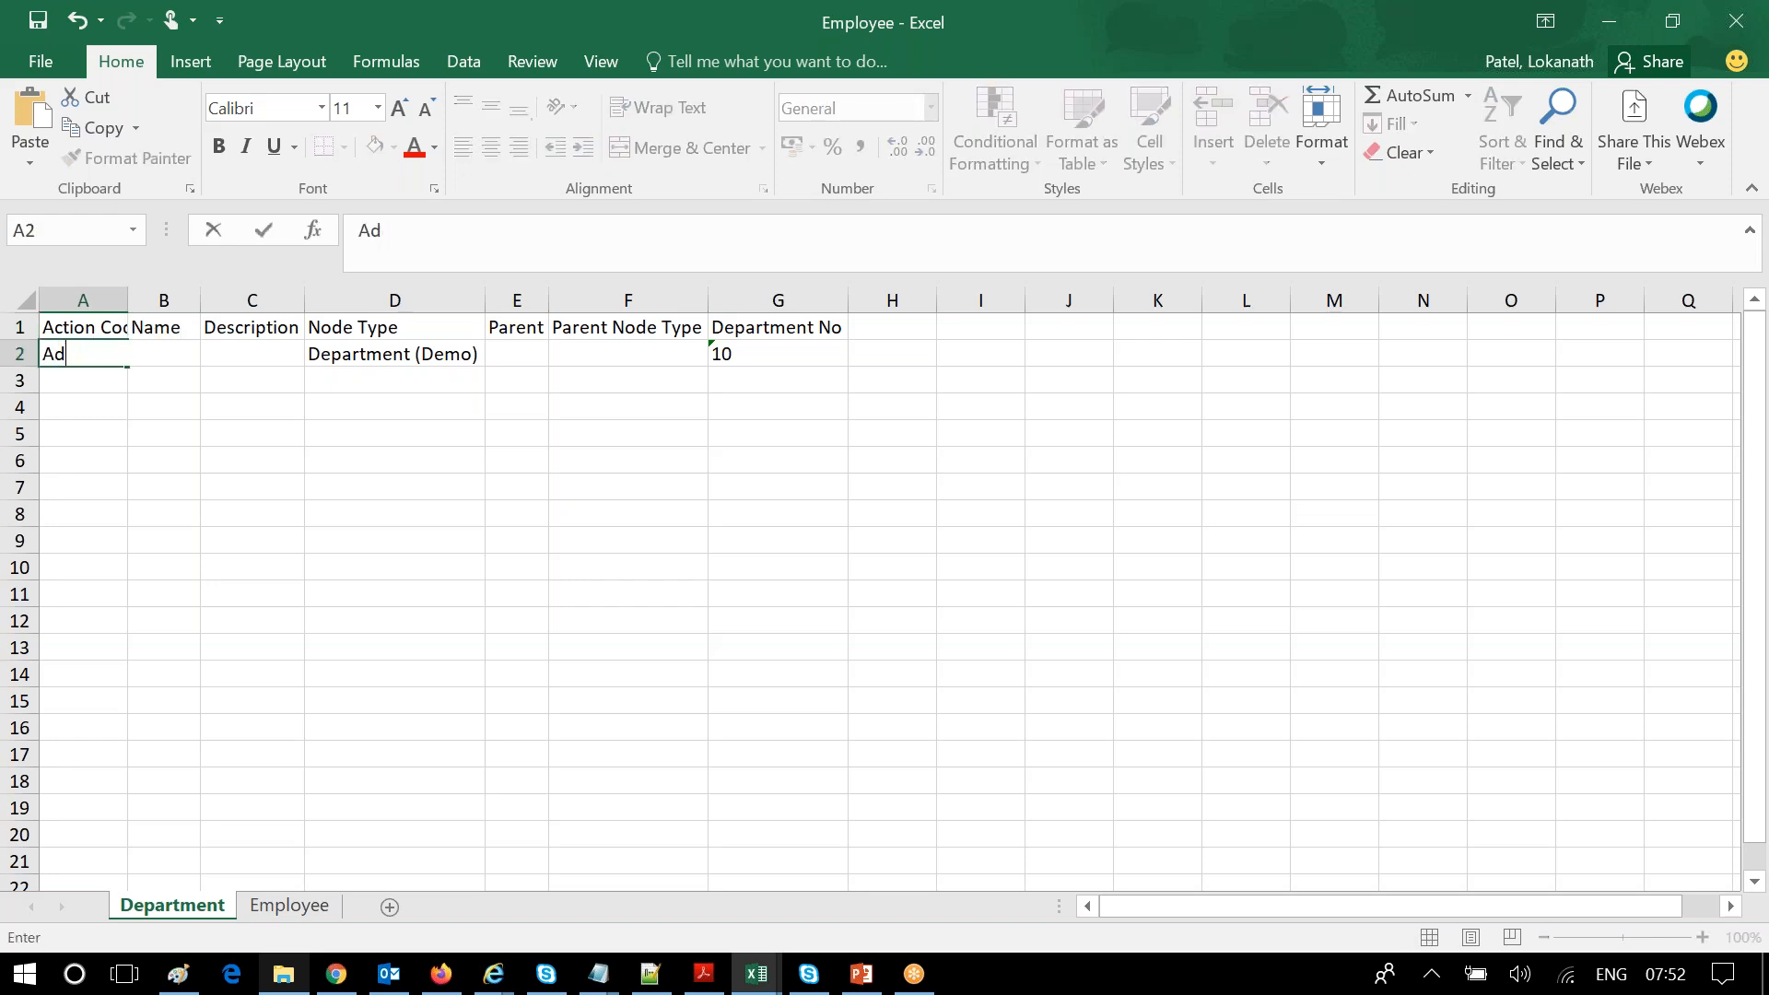
text(d)
click(147, 531)
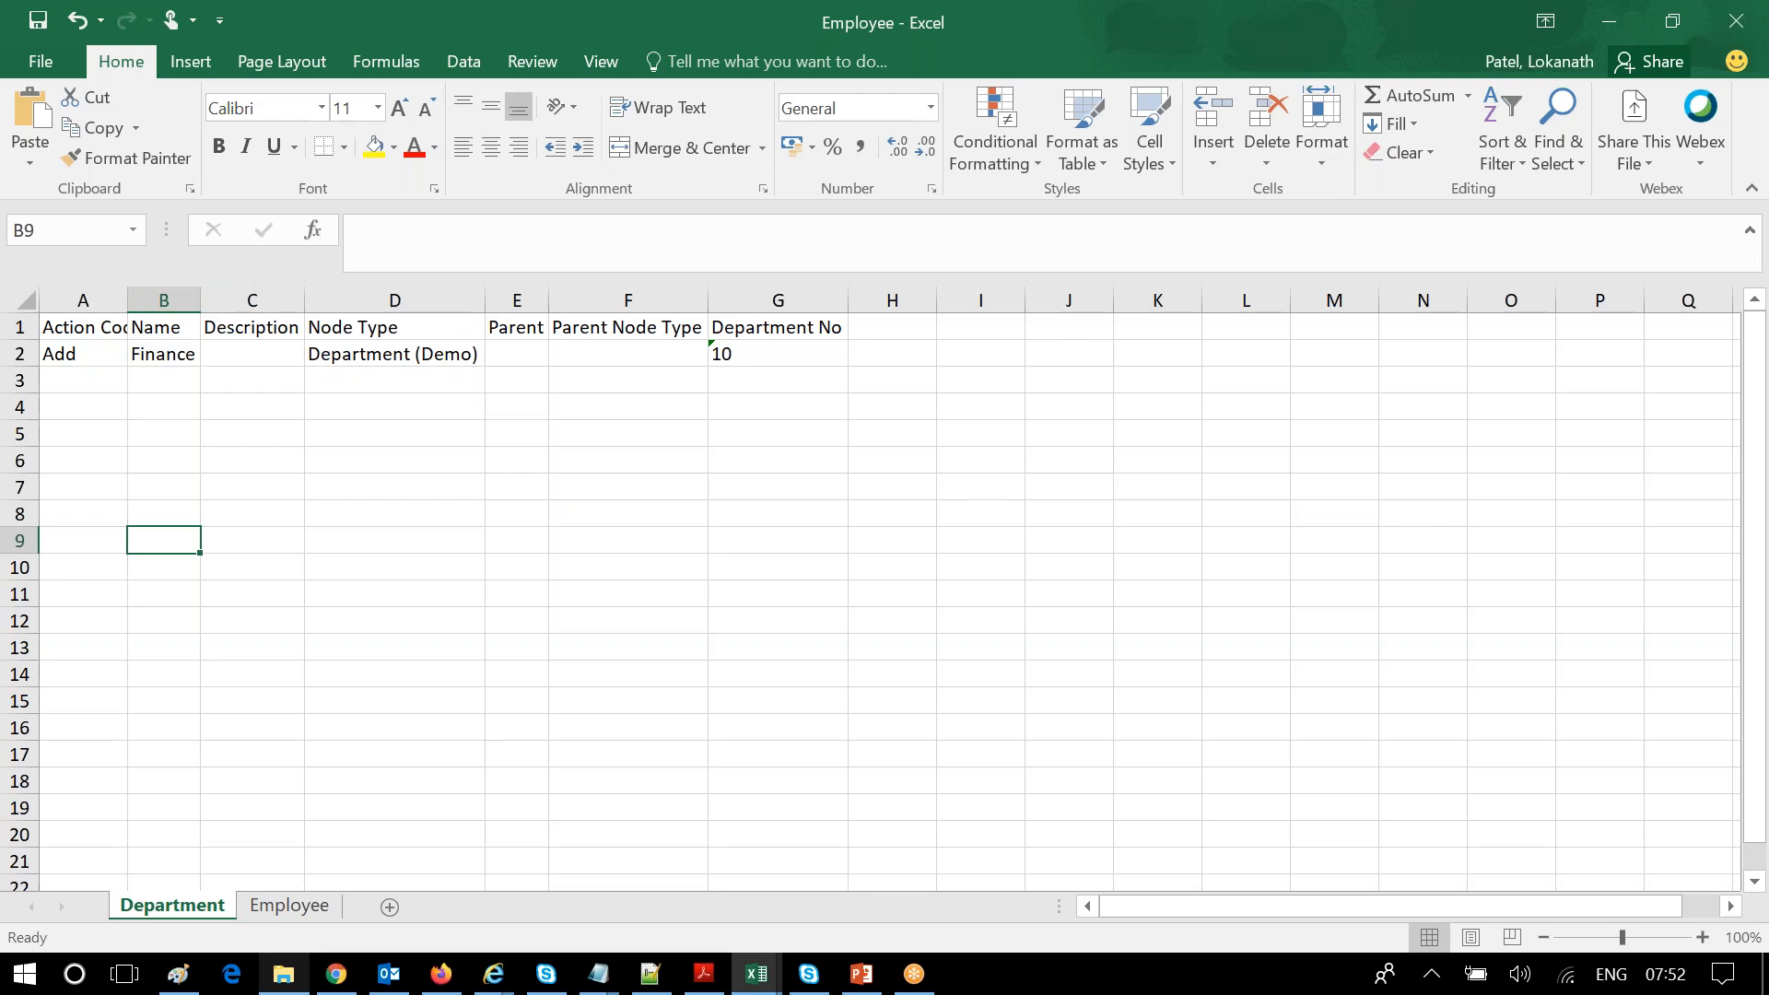
double_click(127, 300)
click(468, 594)
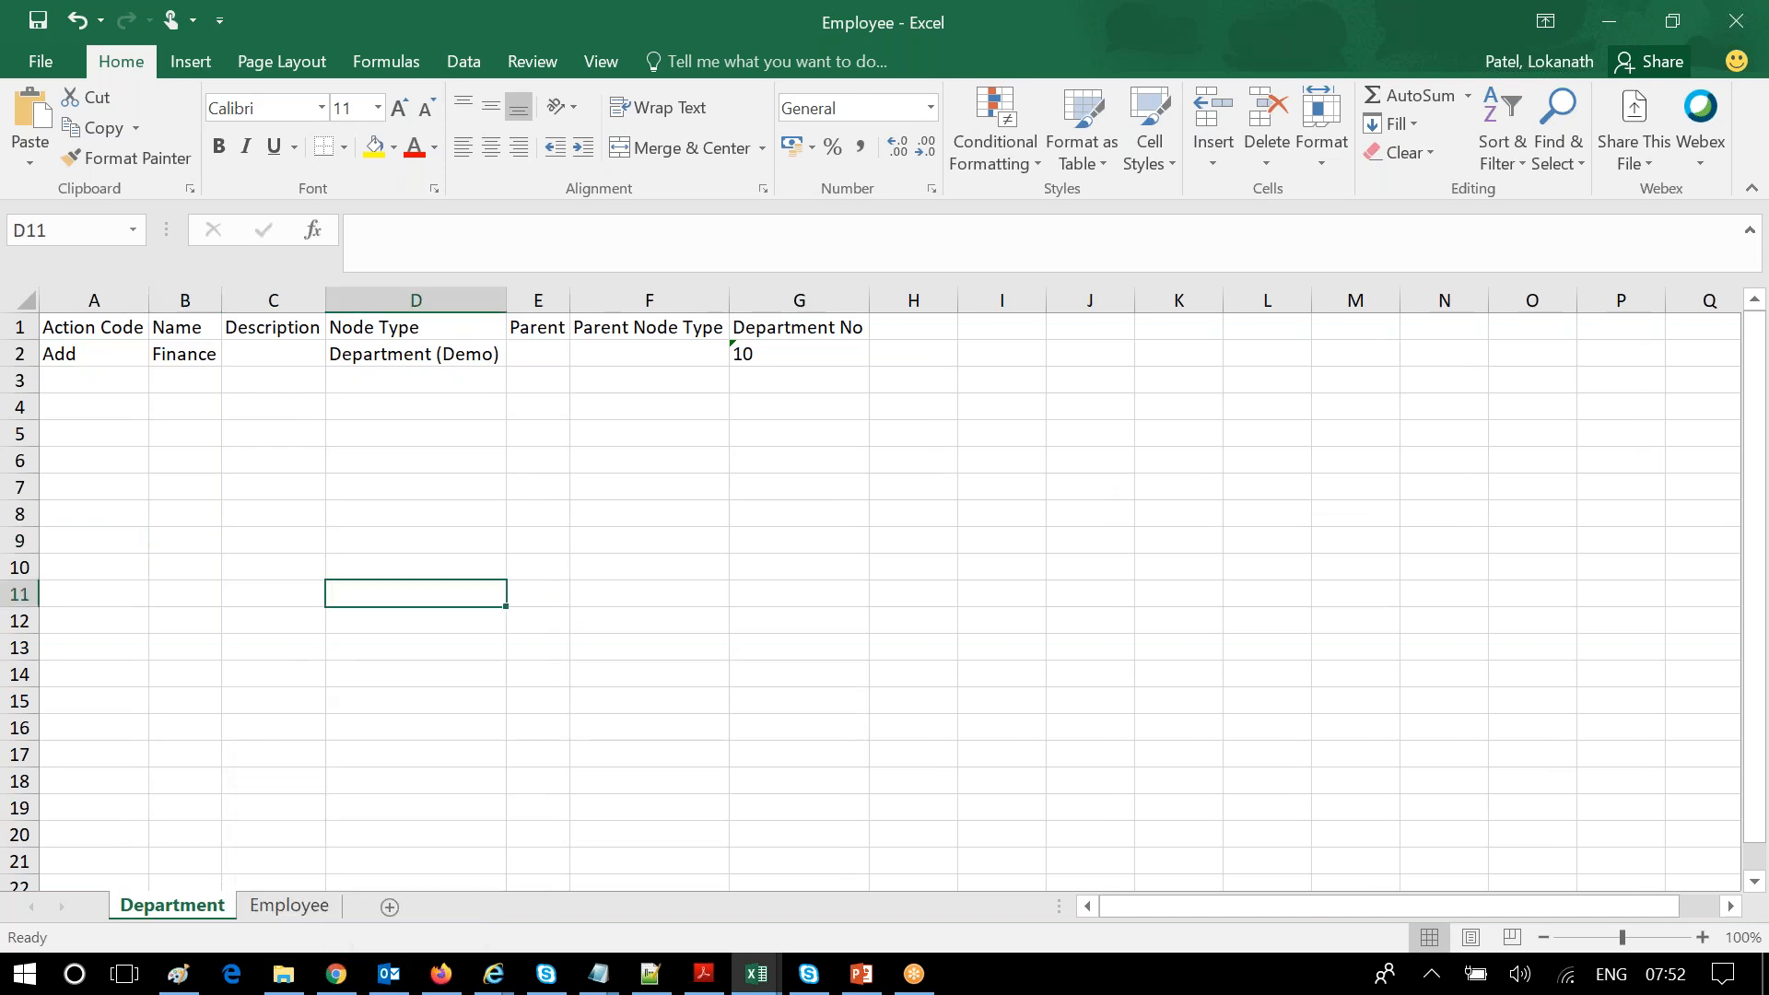
- Copy the Dept No value abcasdas from the Employee sheet over Finance in cell B2 of the Department sheet
click(289, 906)
click(712, 360)
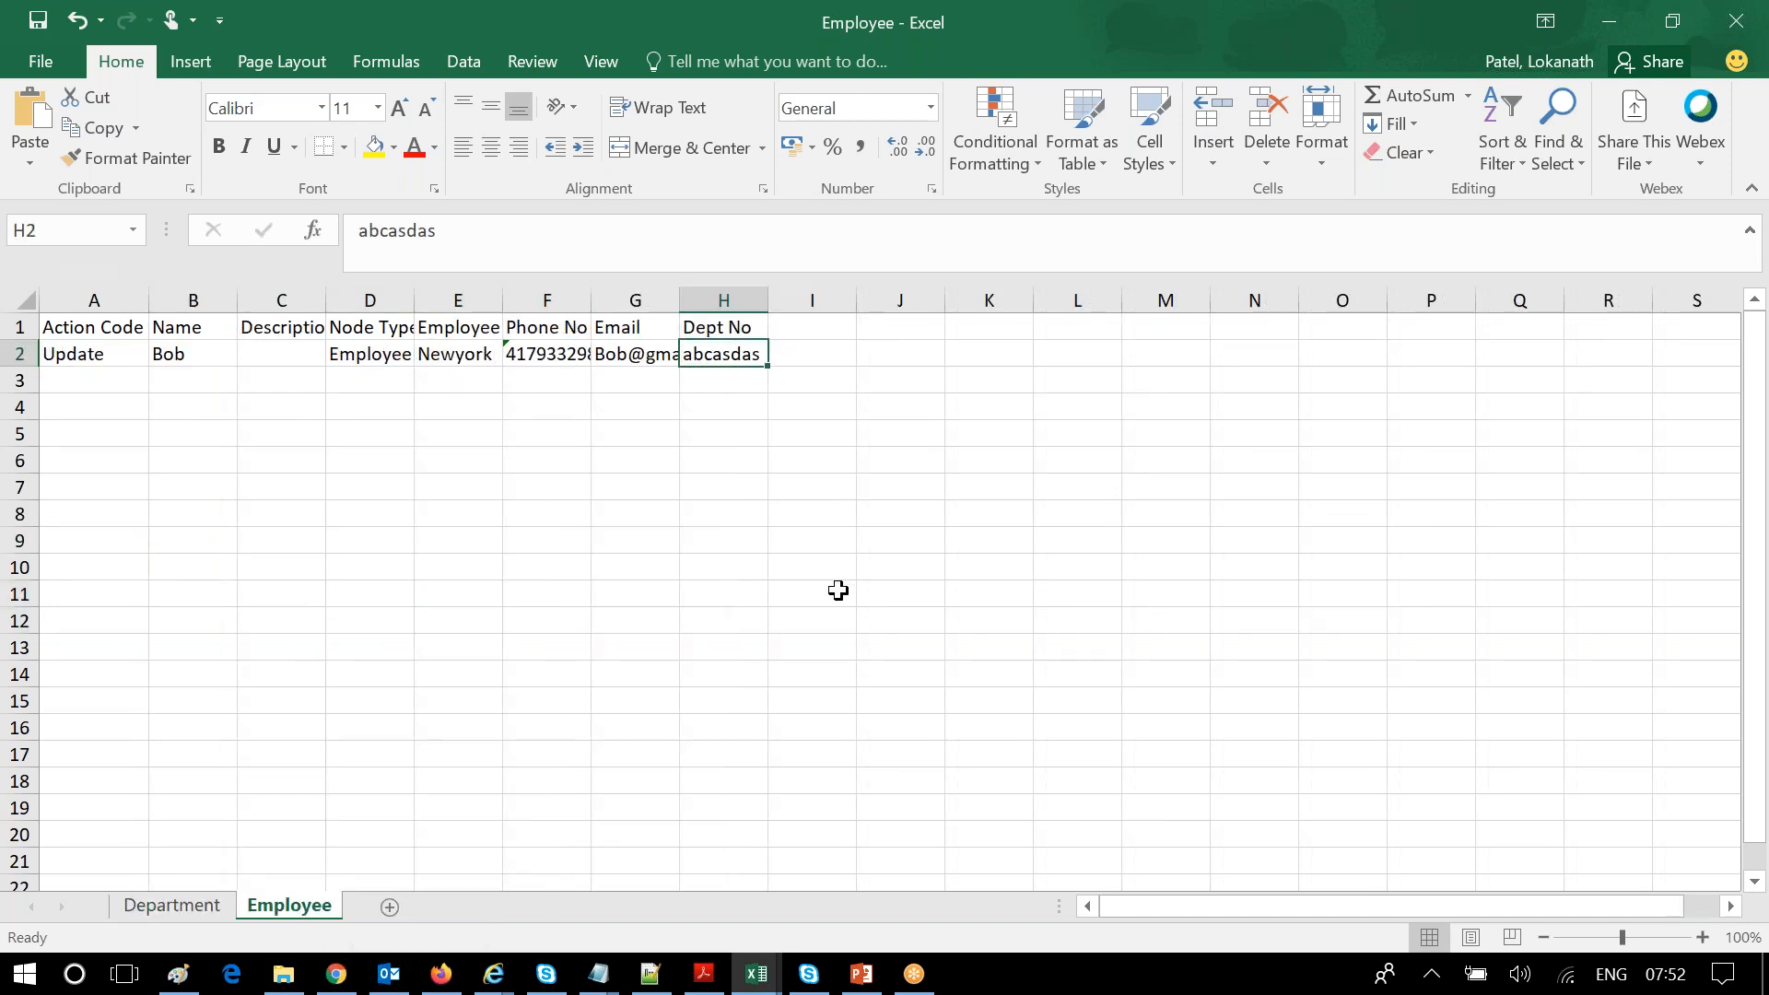
key(ctrl+c)
click(172, 906)
click(175, 353)
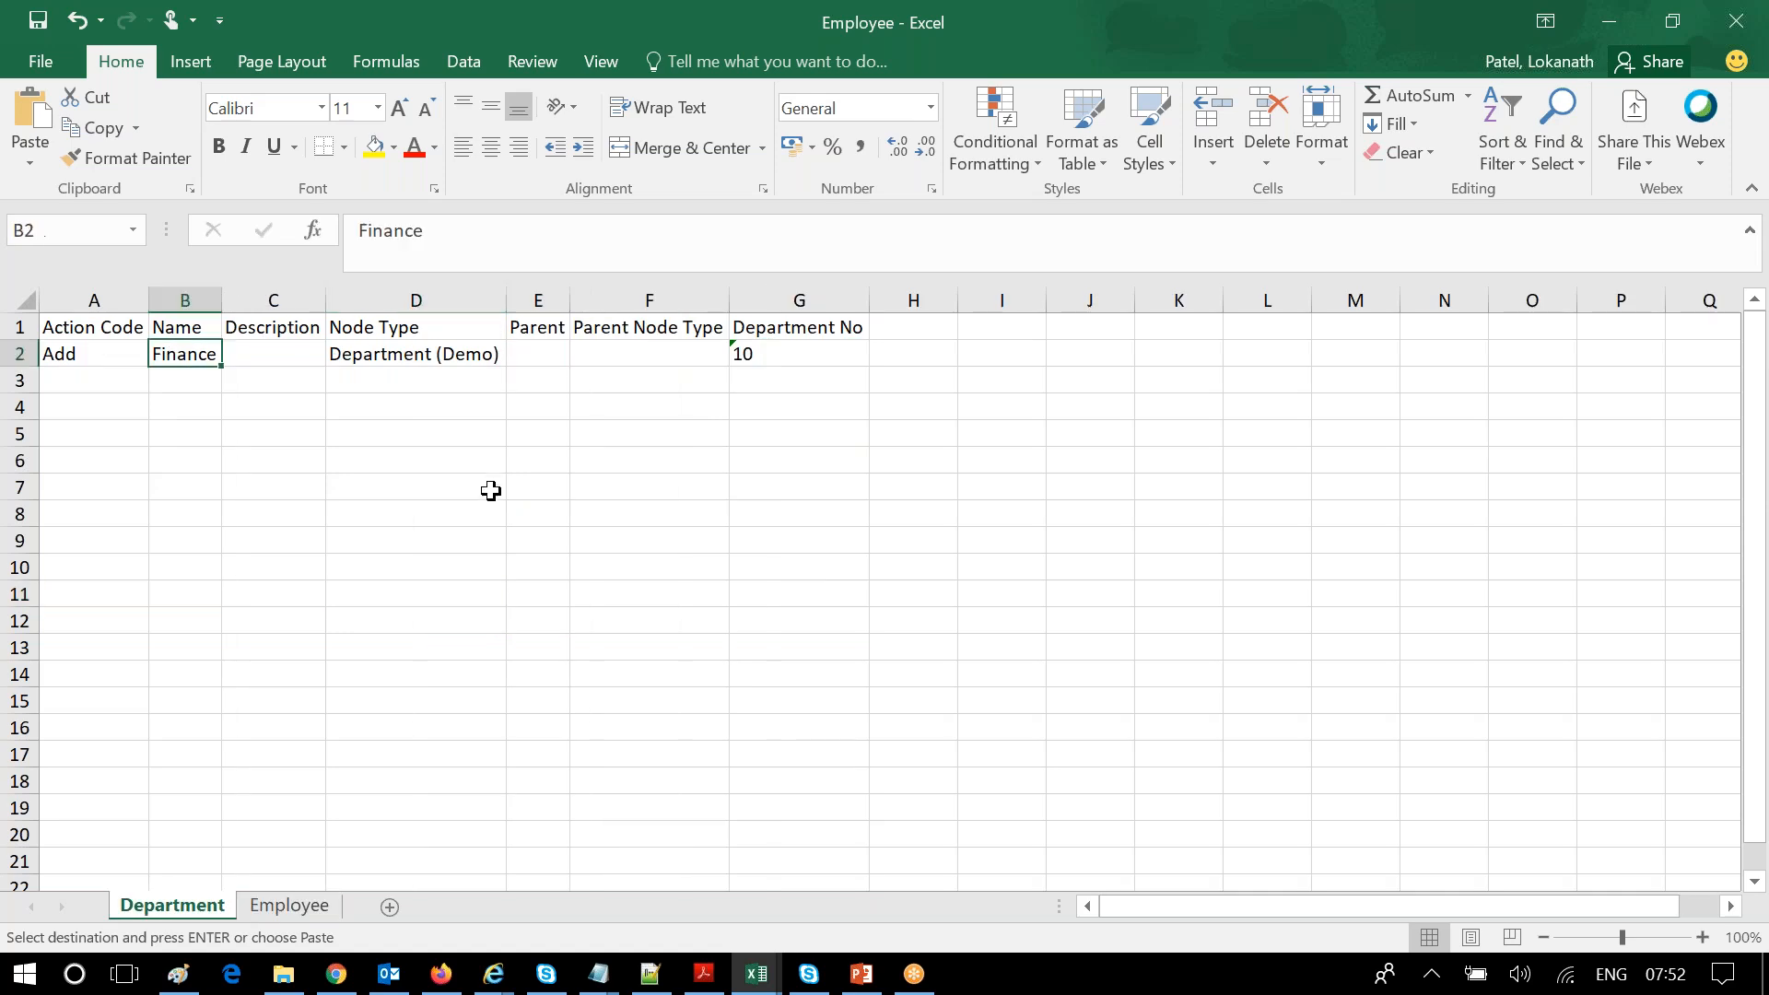
key(ctrl+v)
click(719, 592)
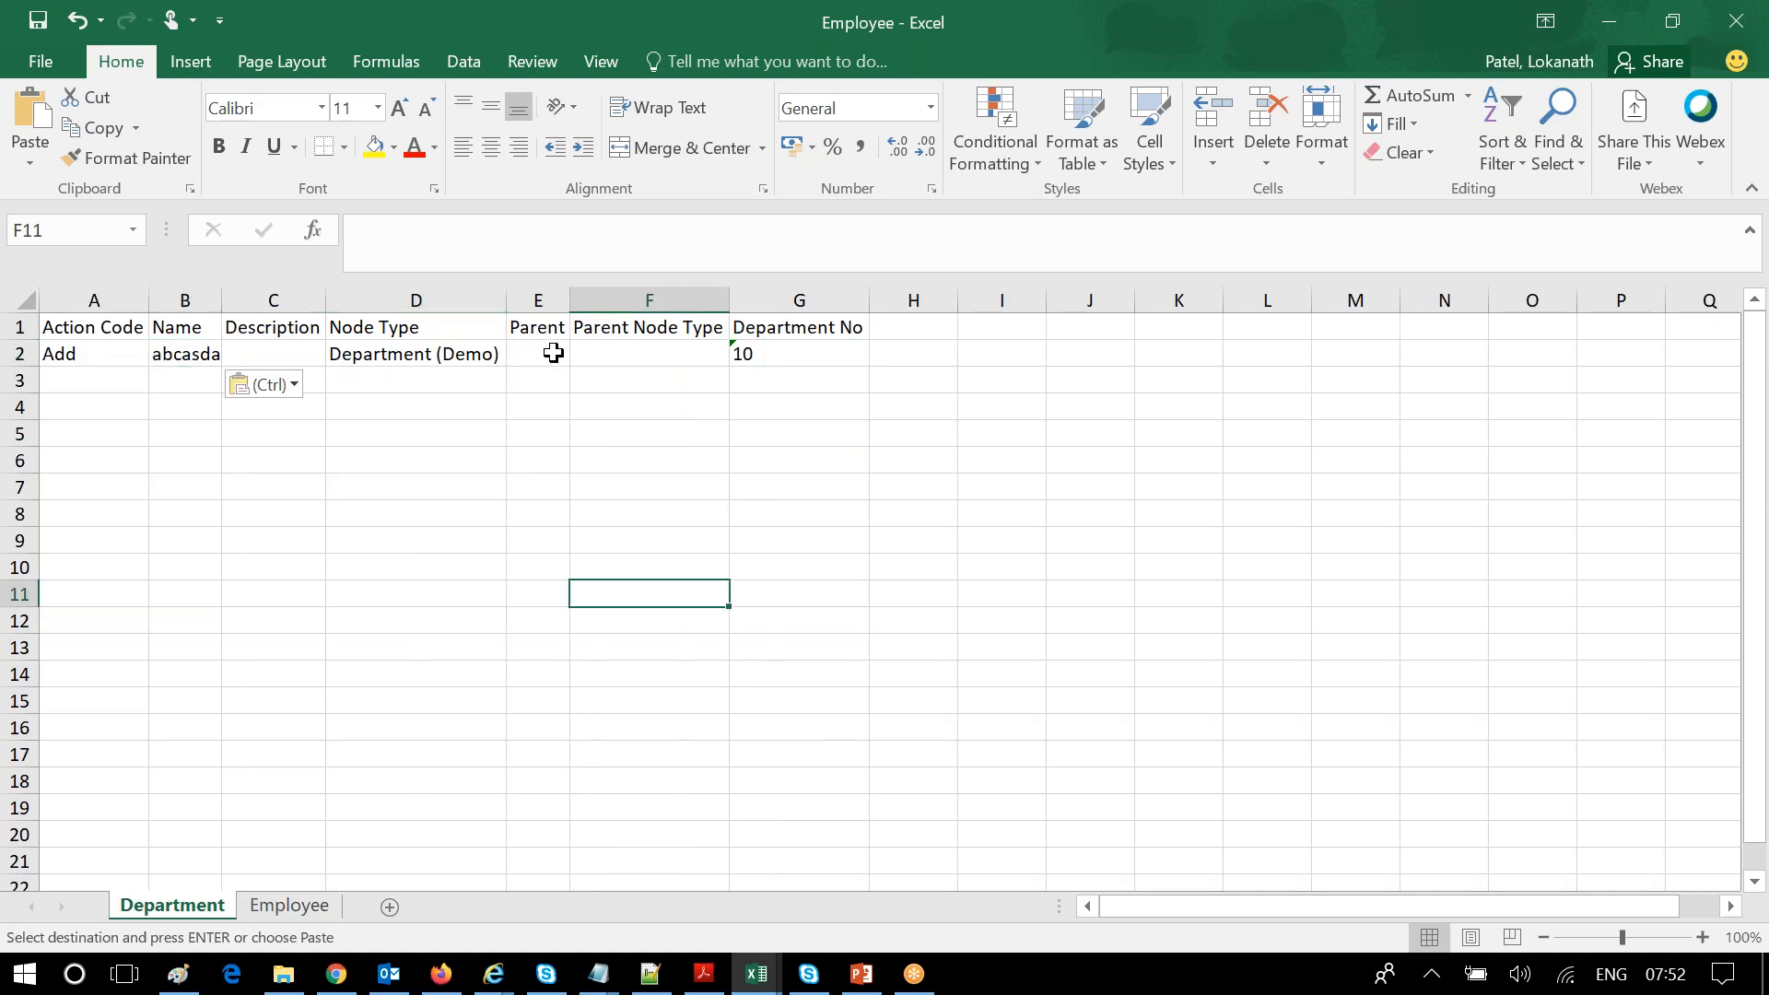
- Set the Department No in cell G2 to 89 and save the Employee workbook
click(779, 356)
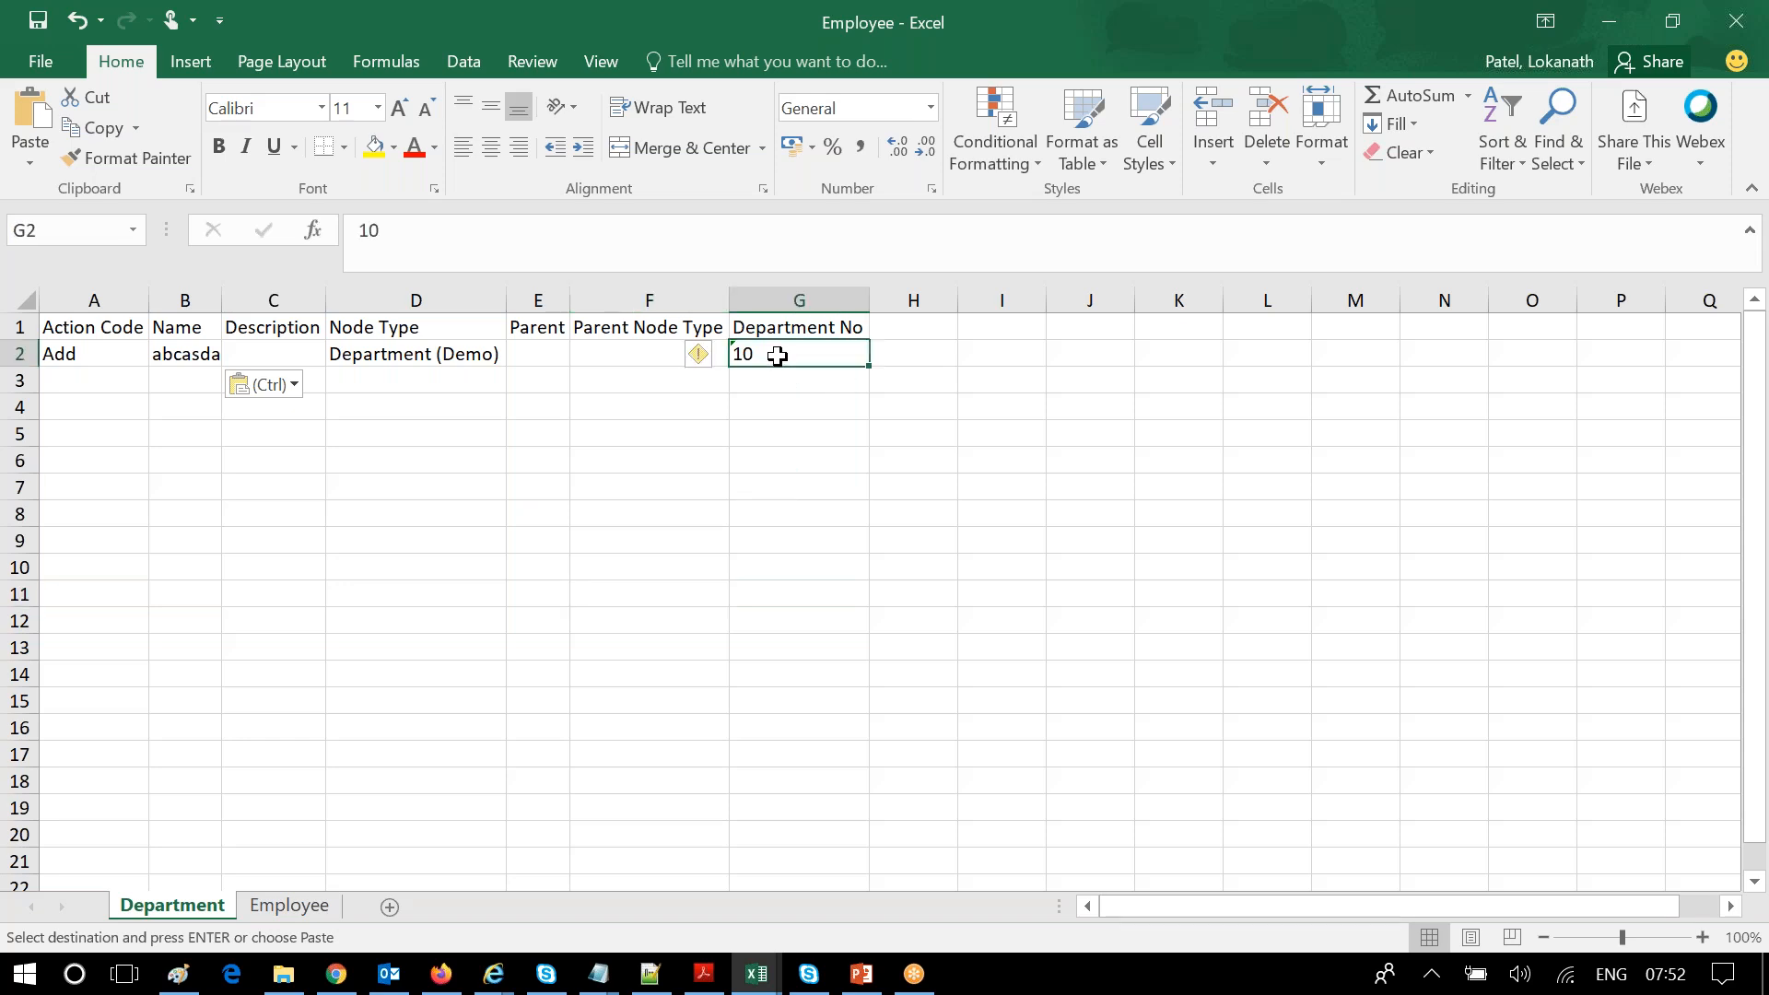
text(99)
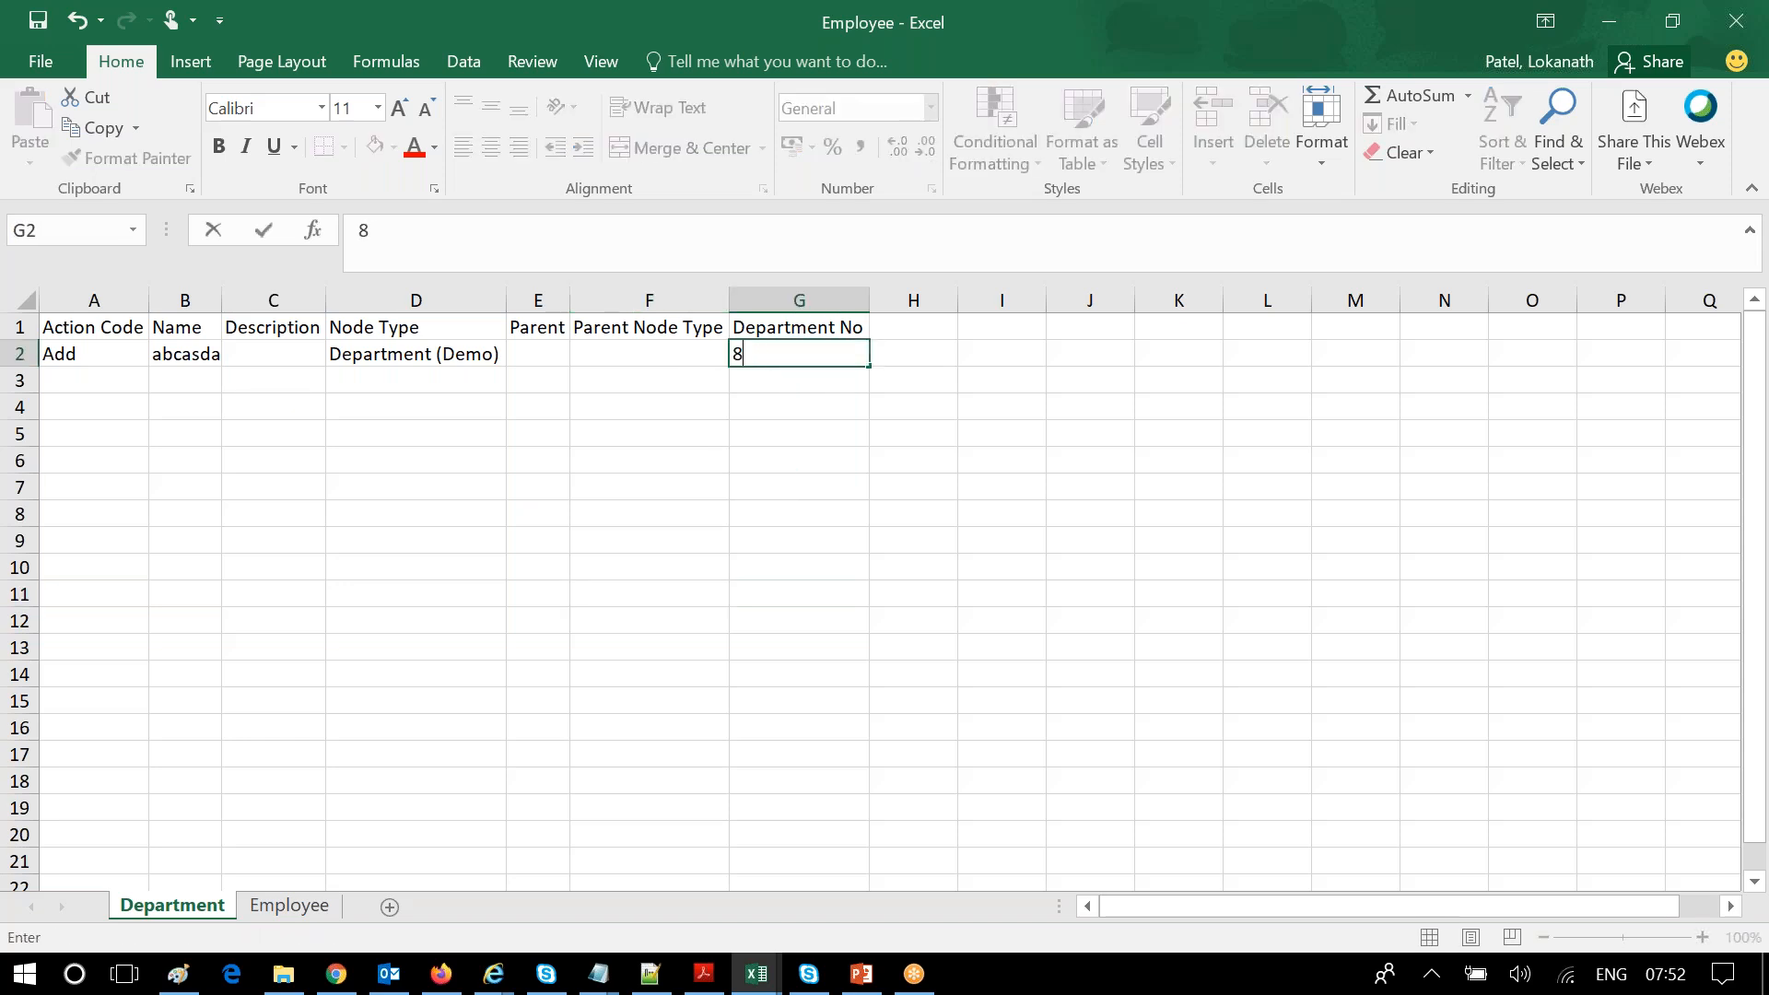
click(405, 753)
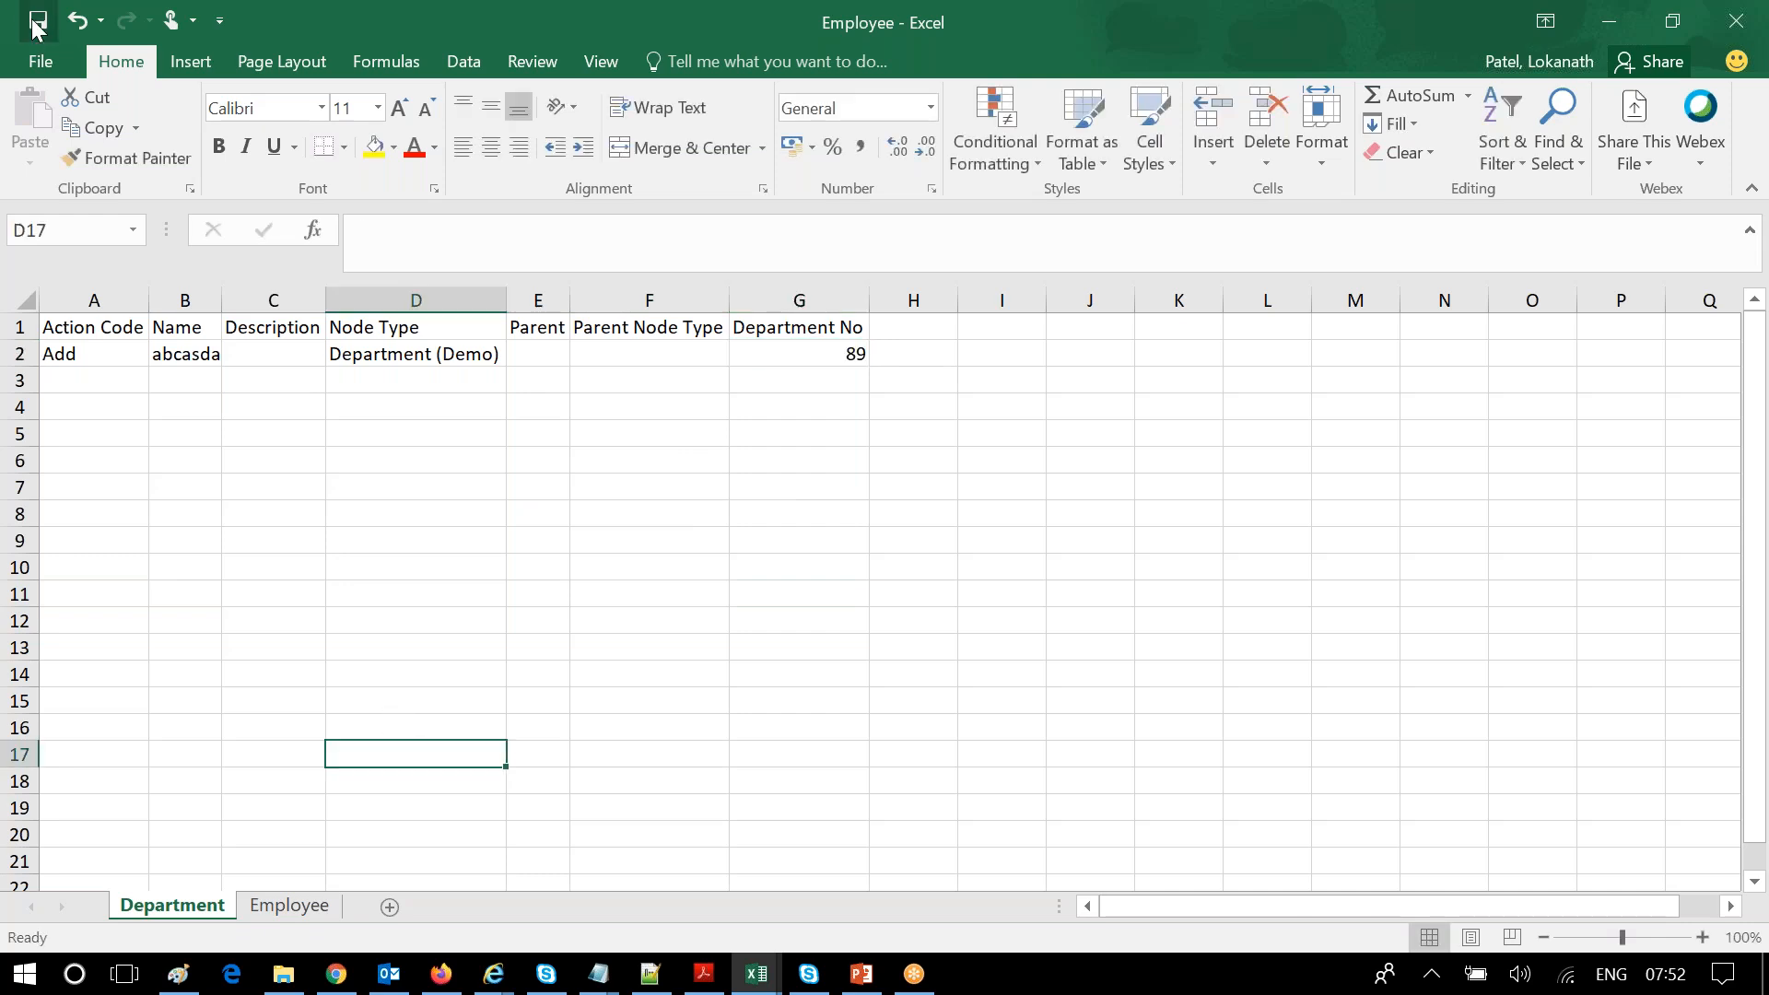
click(38, 28)
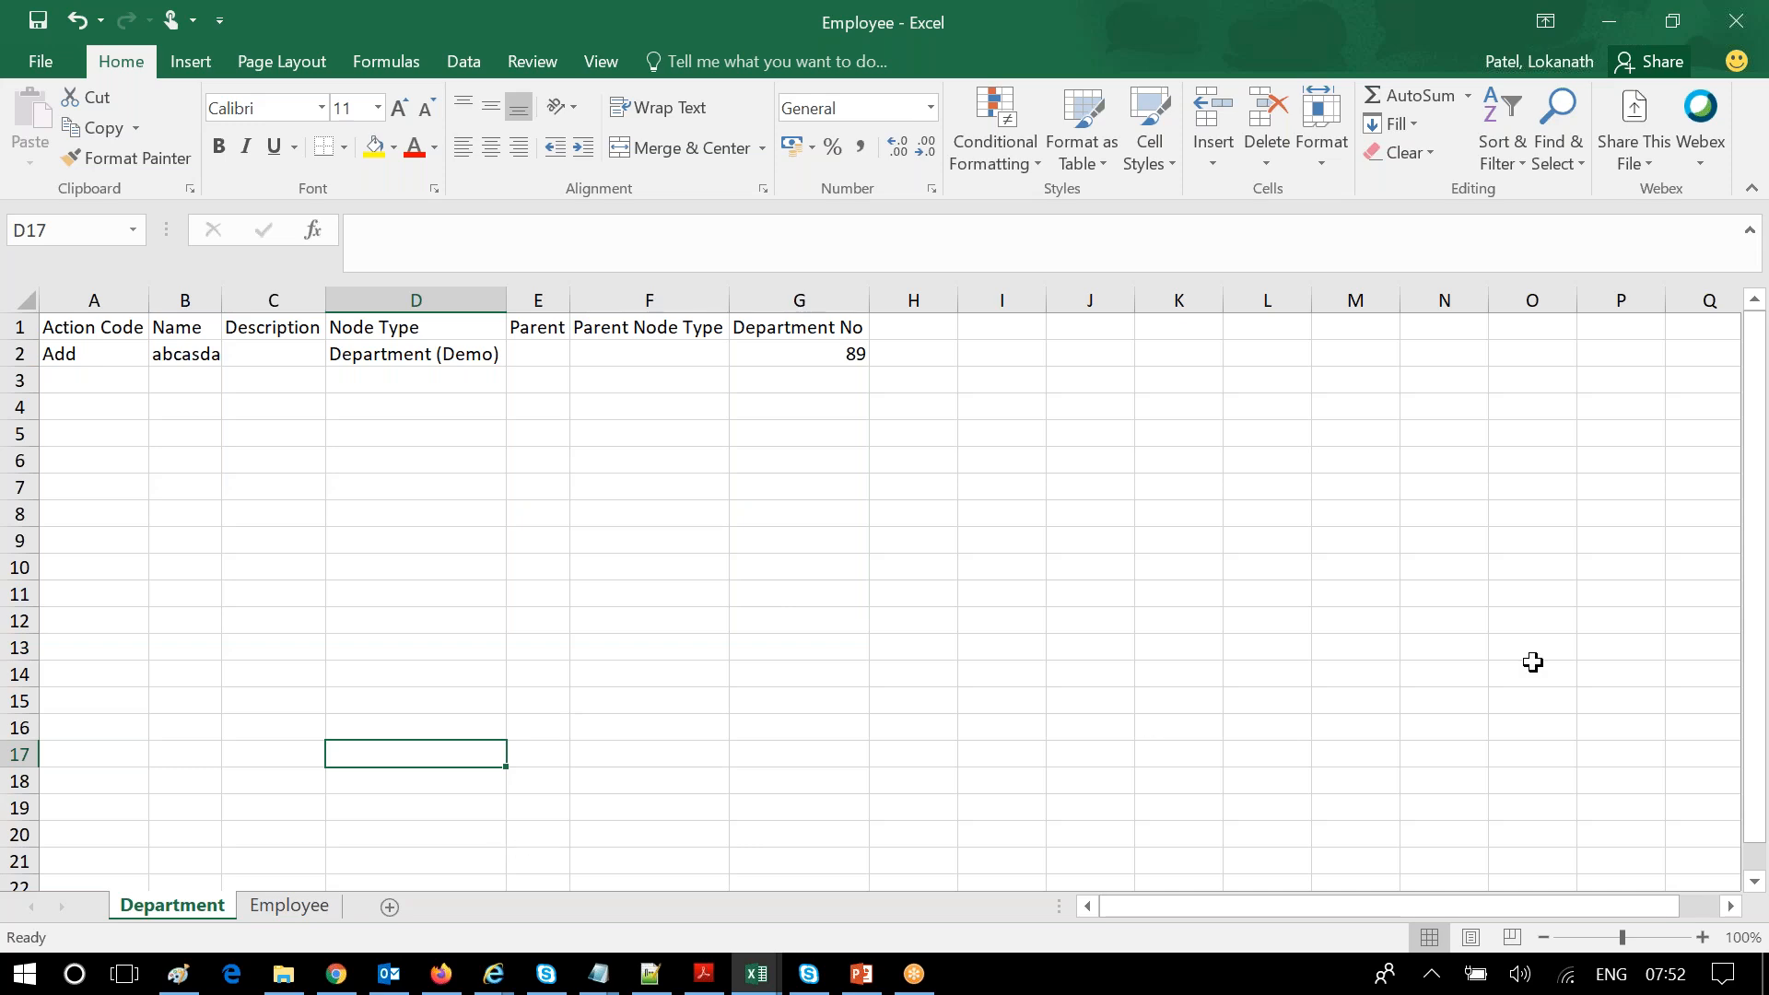
- Autofit the Phone No and Email columns on the Employee sheet
click(280, 906)
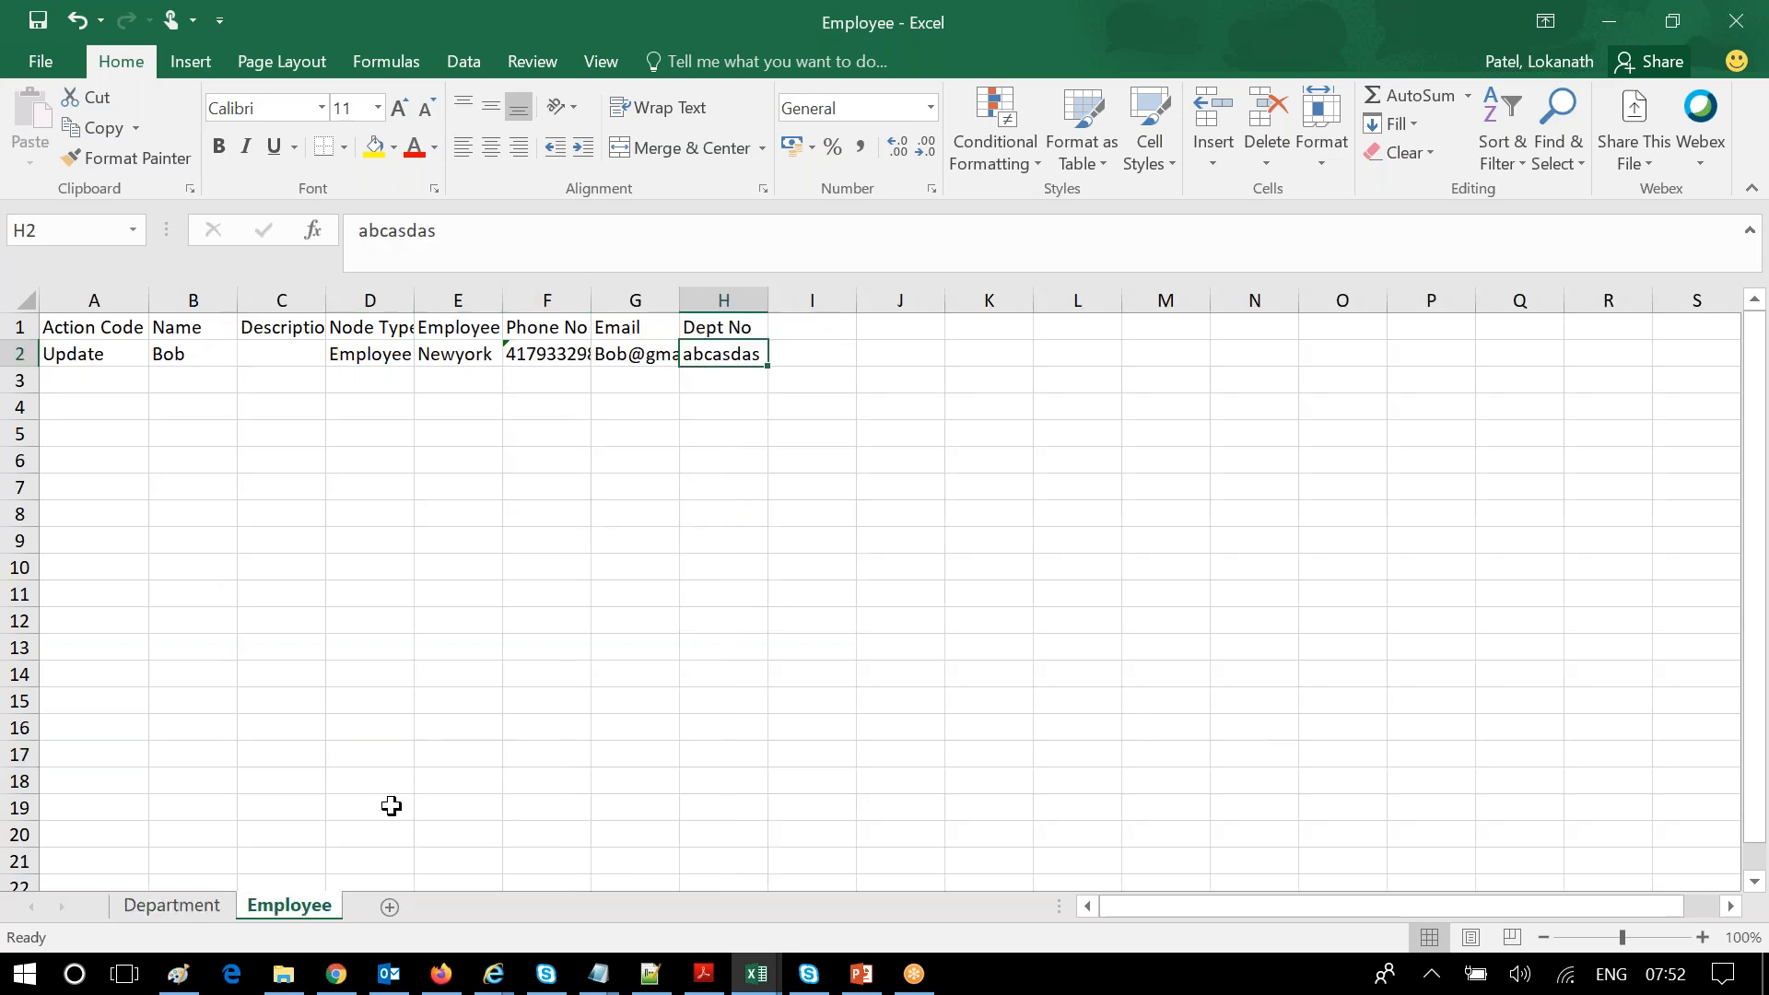
click(552, 677)
double_click(679, 301)
double_click(592, 304)
click(930, 597)
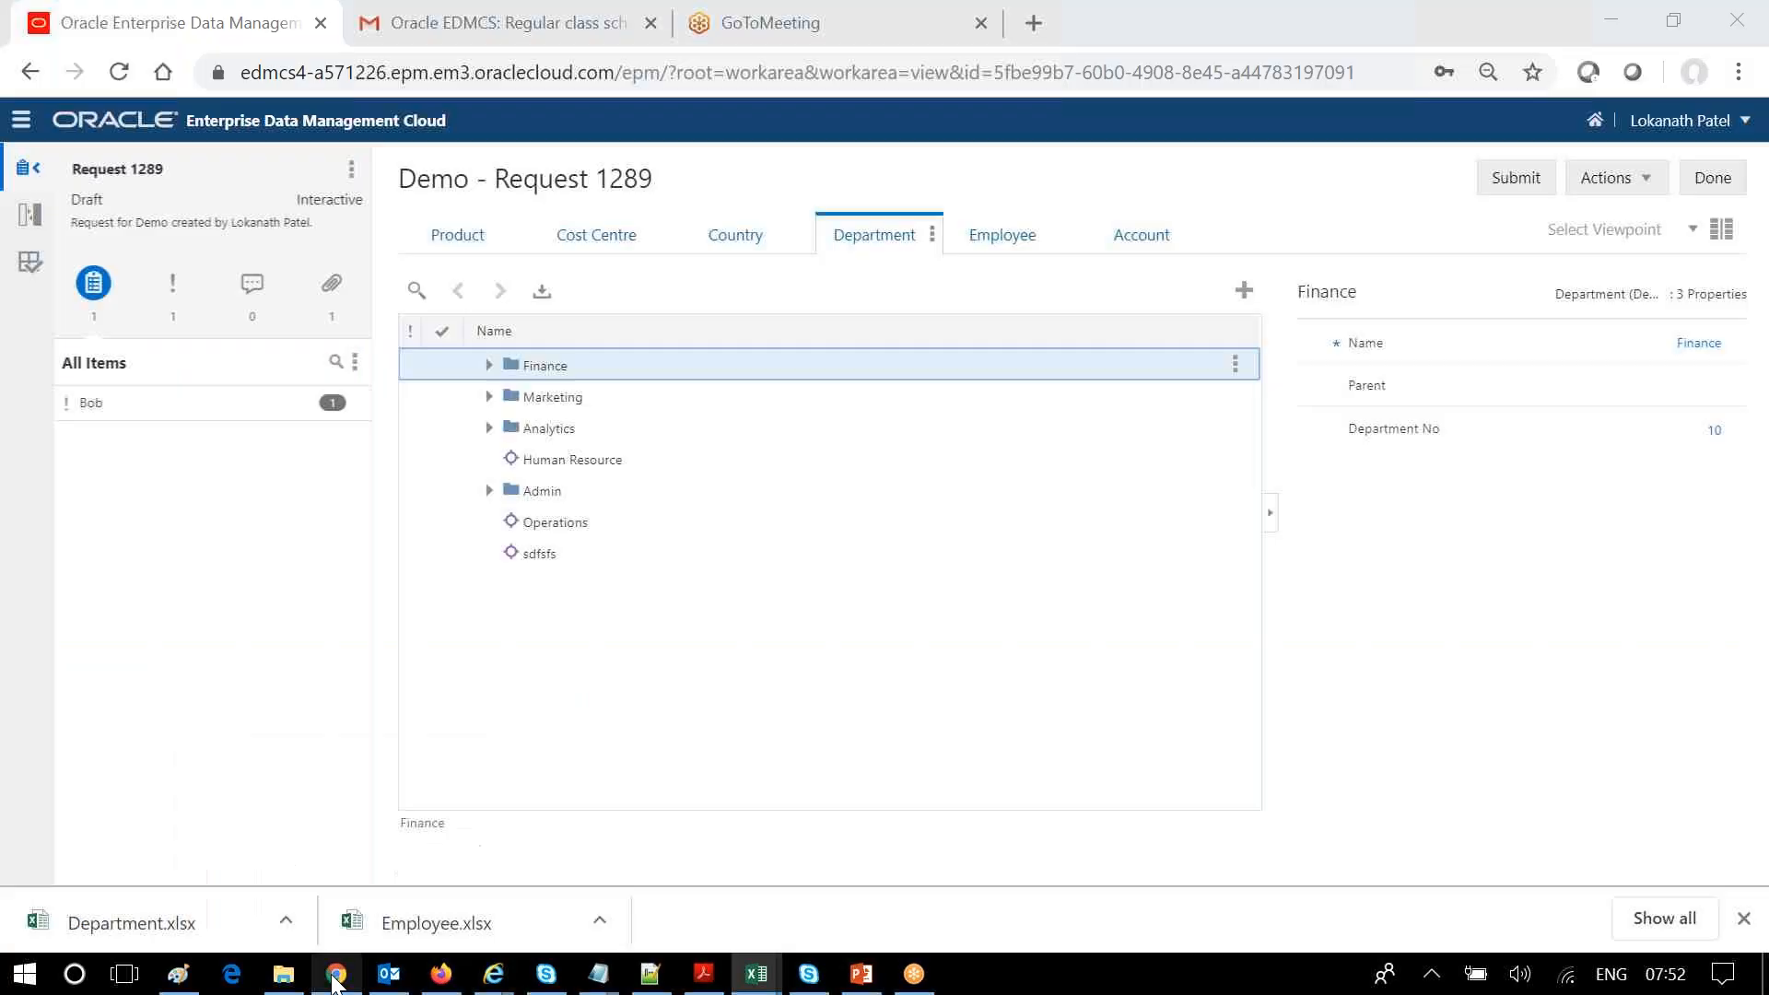
- Switch to Chrome and select the Employee workbook as the file for loading request items into Request 1289
click(336, 974)
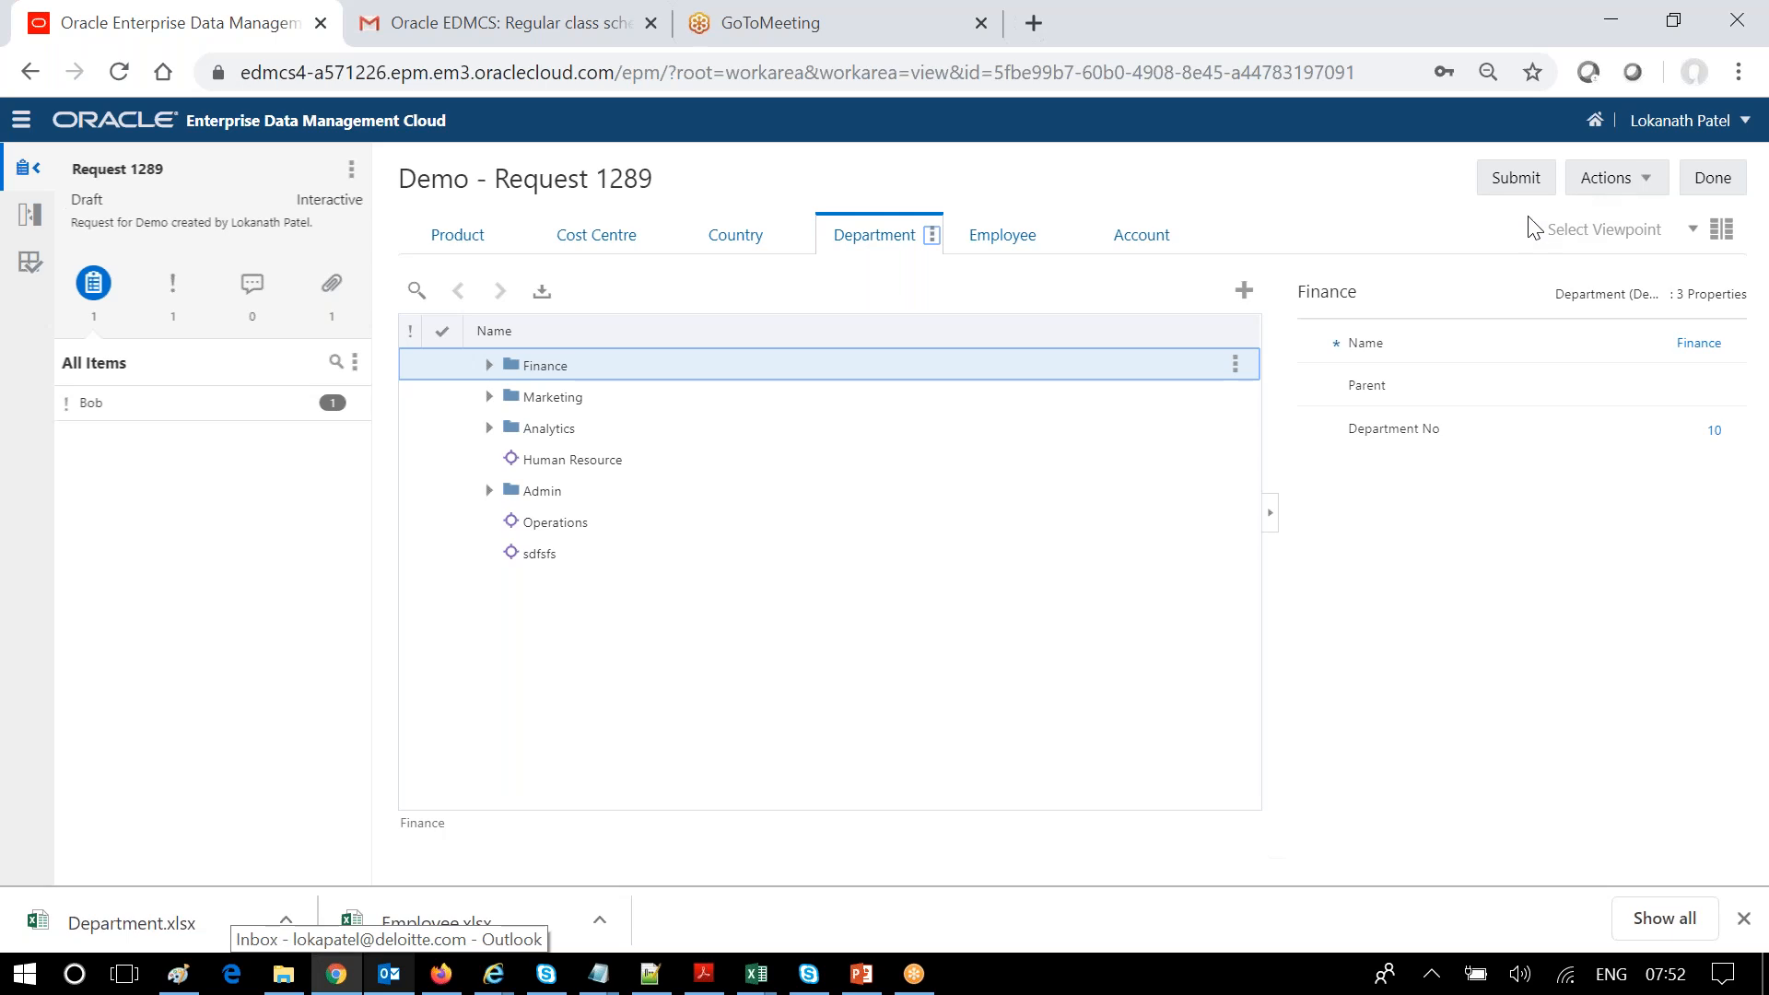
click(351, 169)
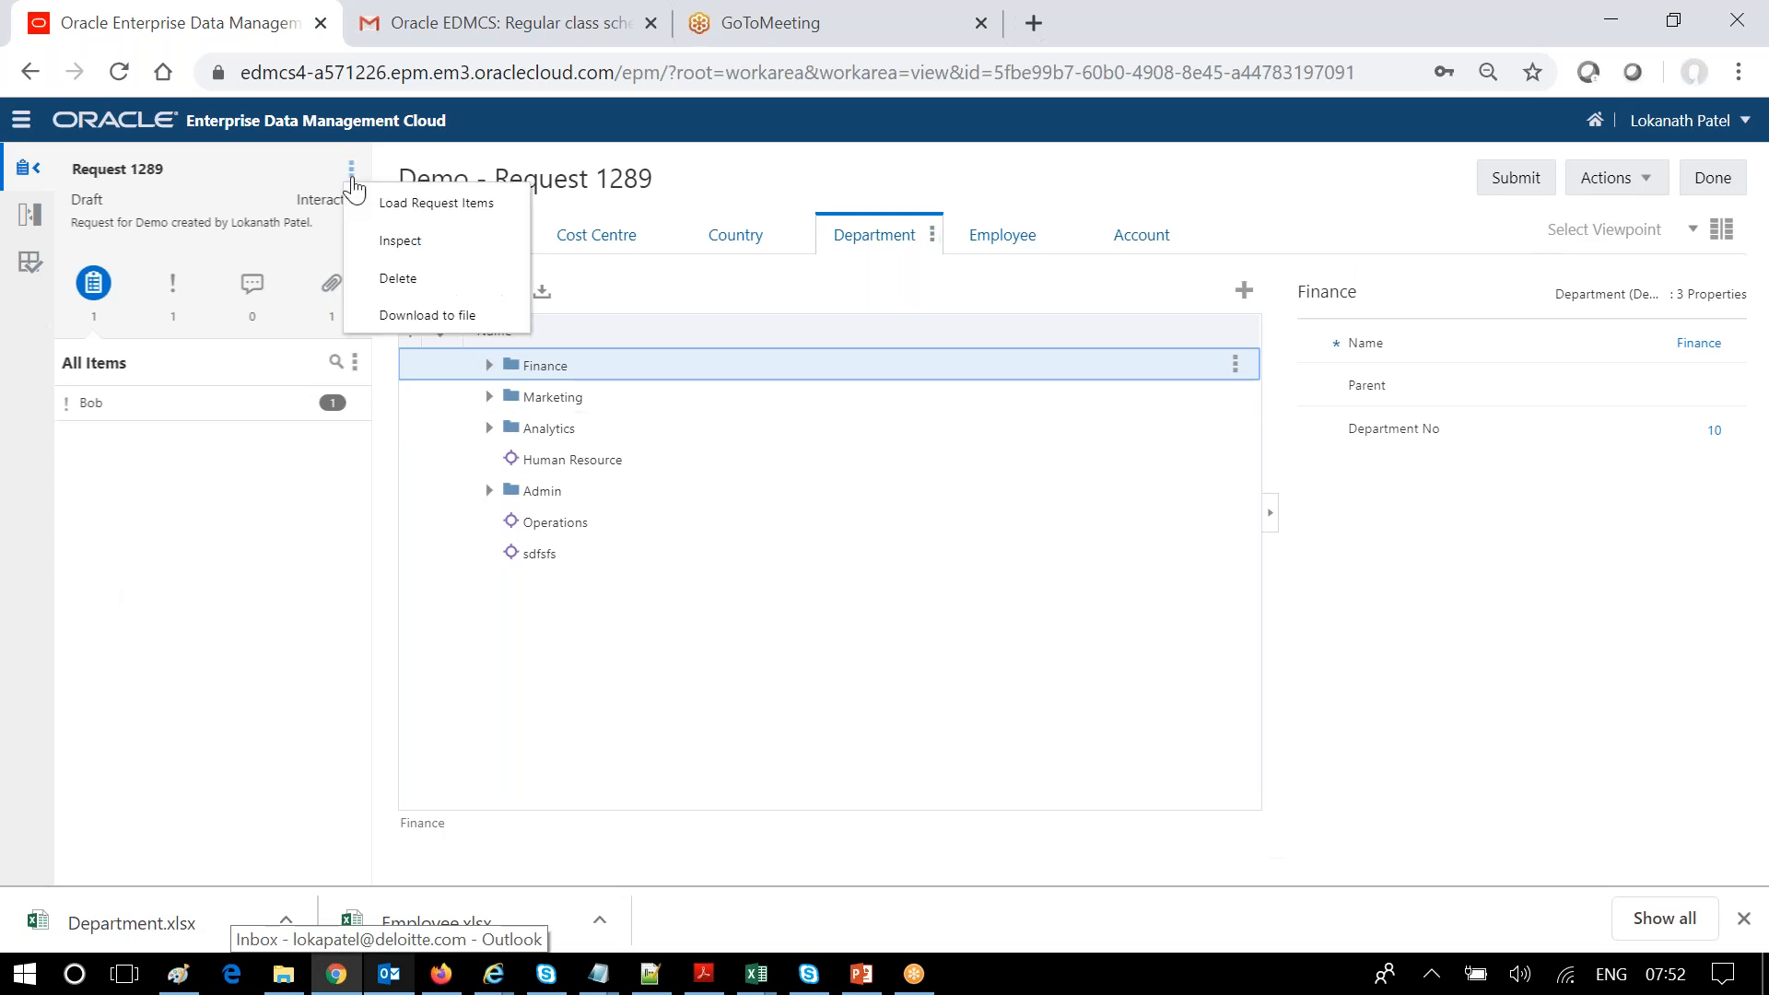
click(398, 205)
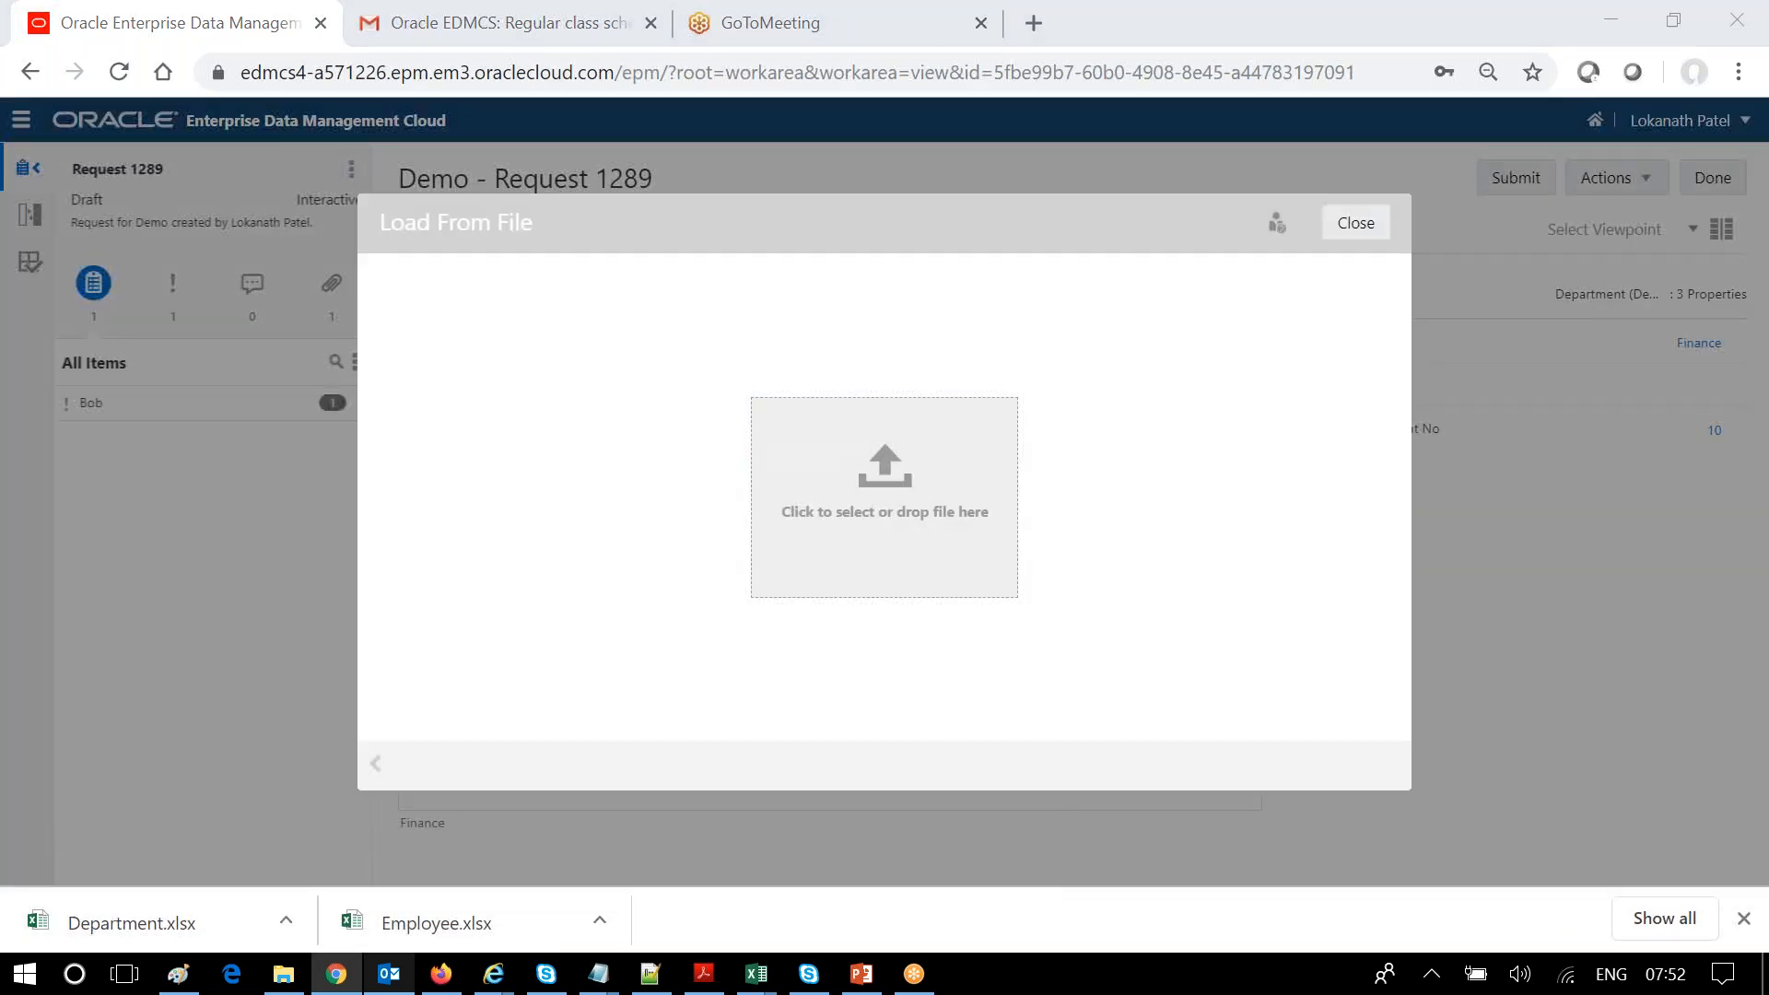
click(885, 489)
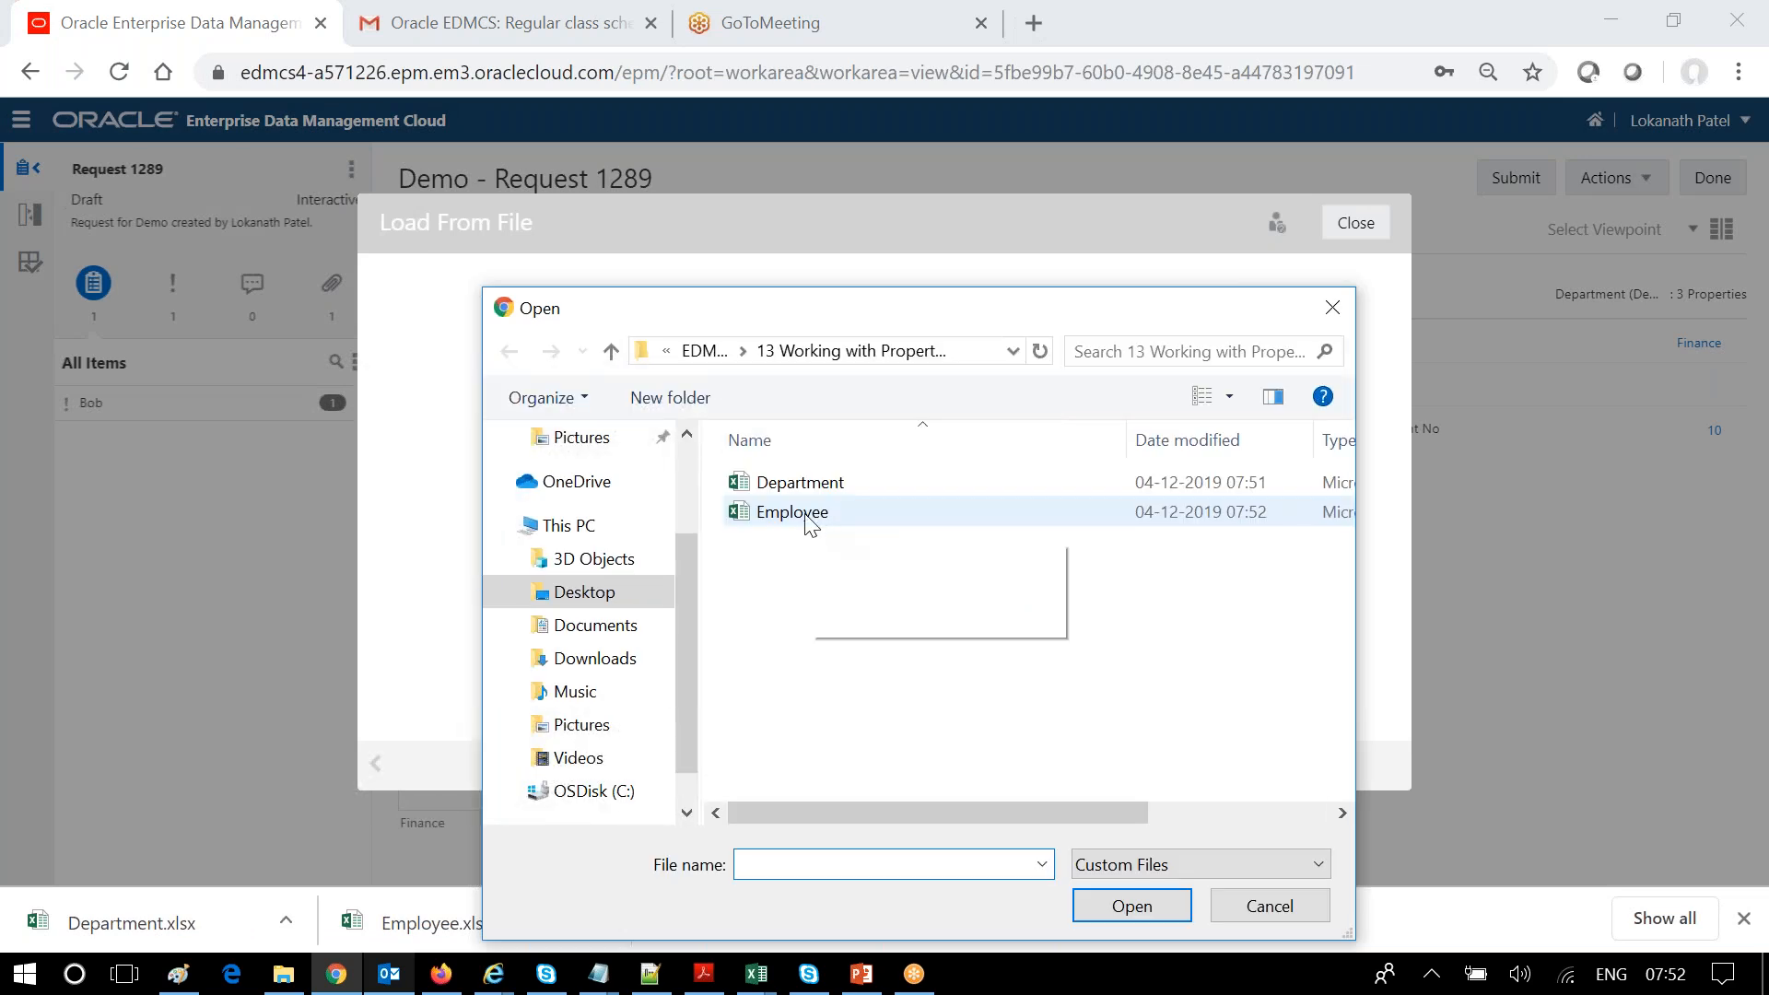
click(802, 513)
click(1085, 903)
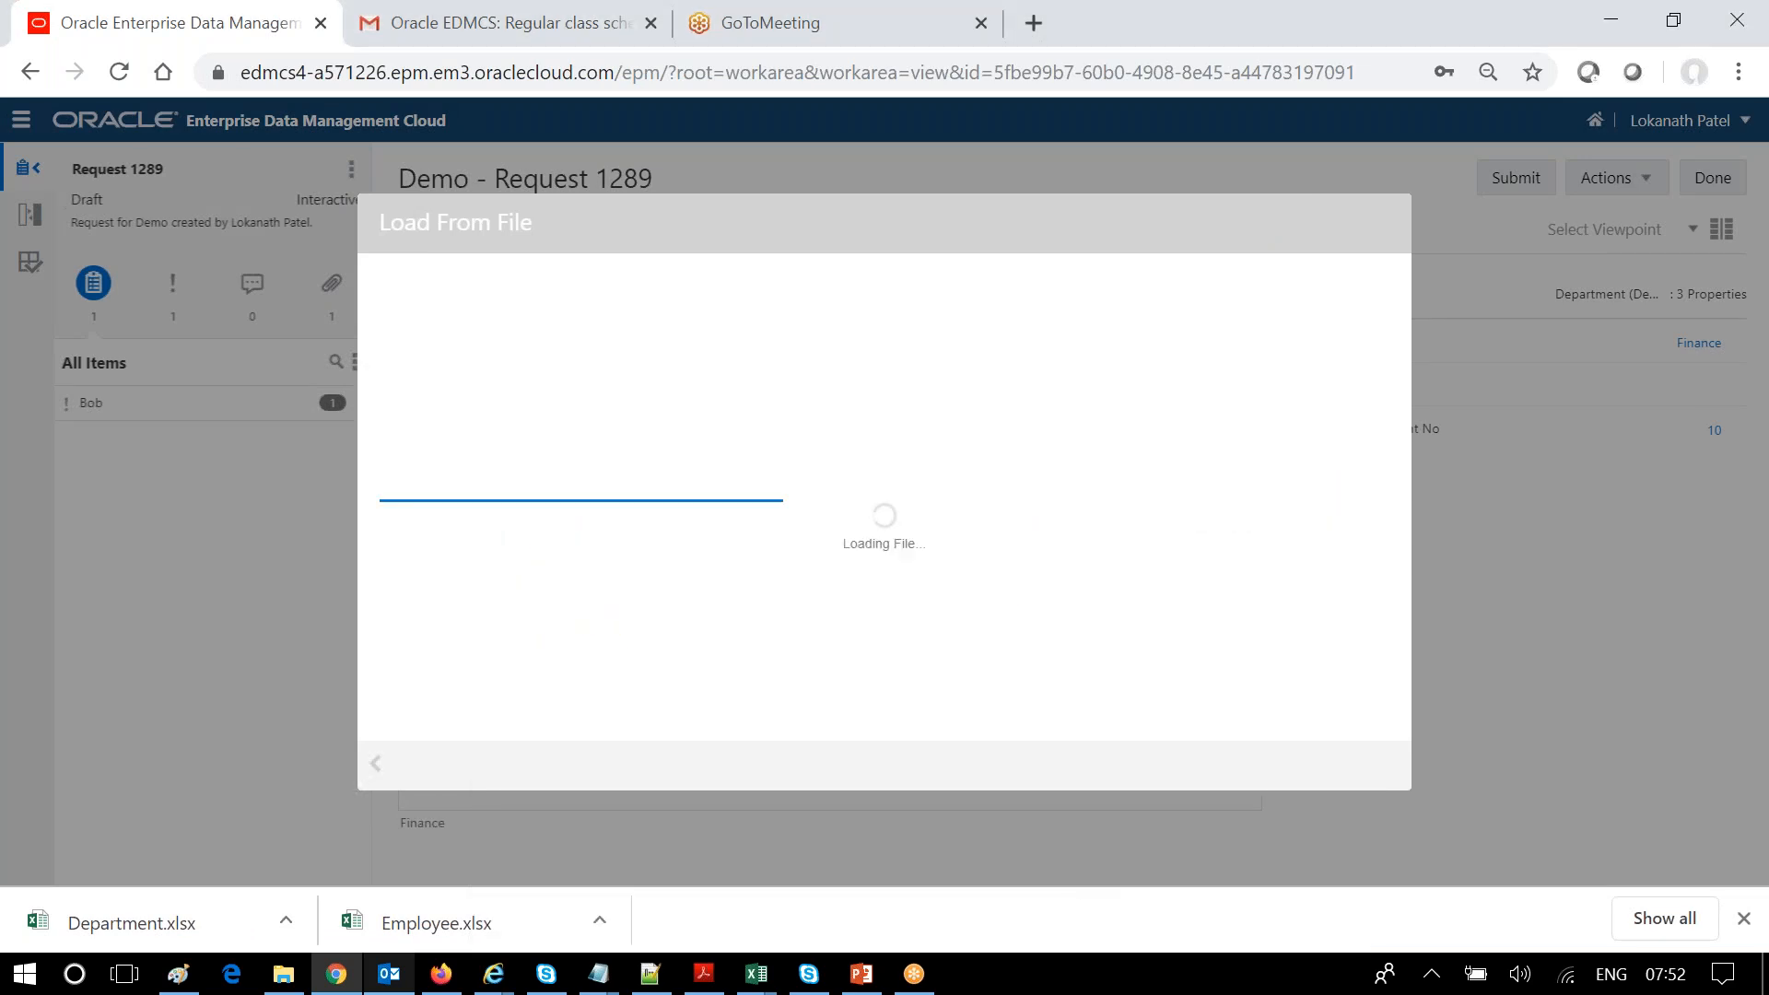
- Preview the Department and Employee sheets of Employee.xlsx and load both into the request
click(704, 312)
click(603, 334)
click(704, 312)
click(629, 365)
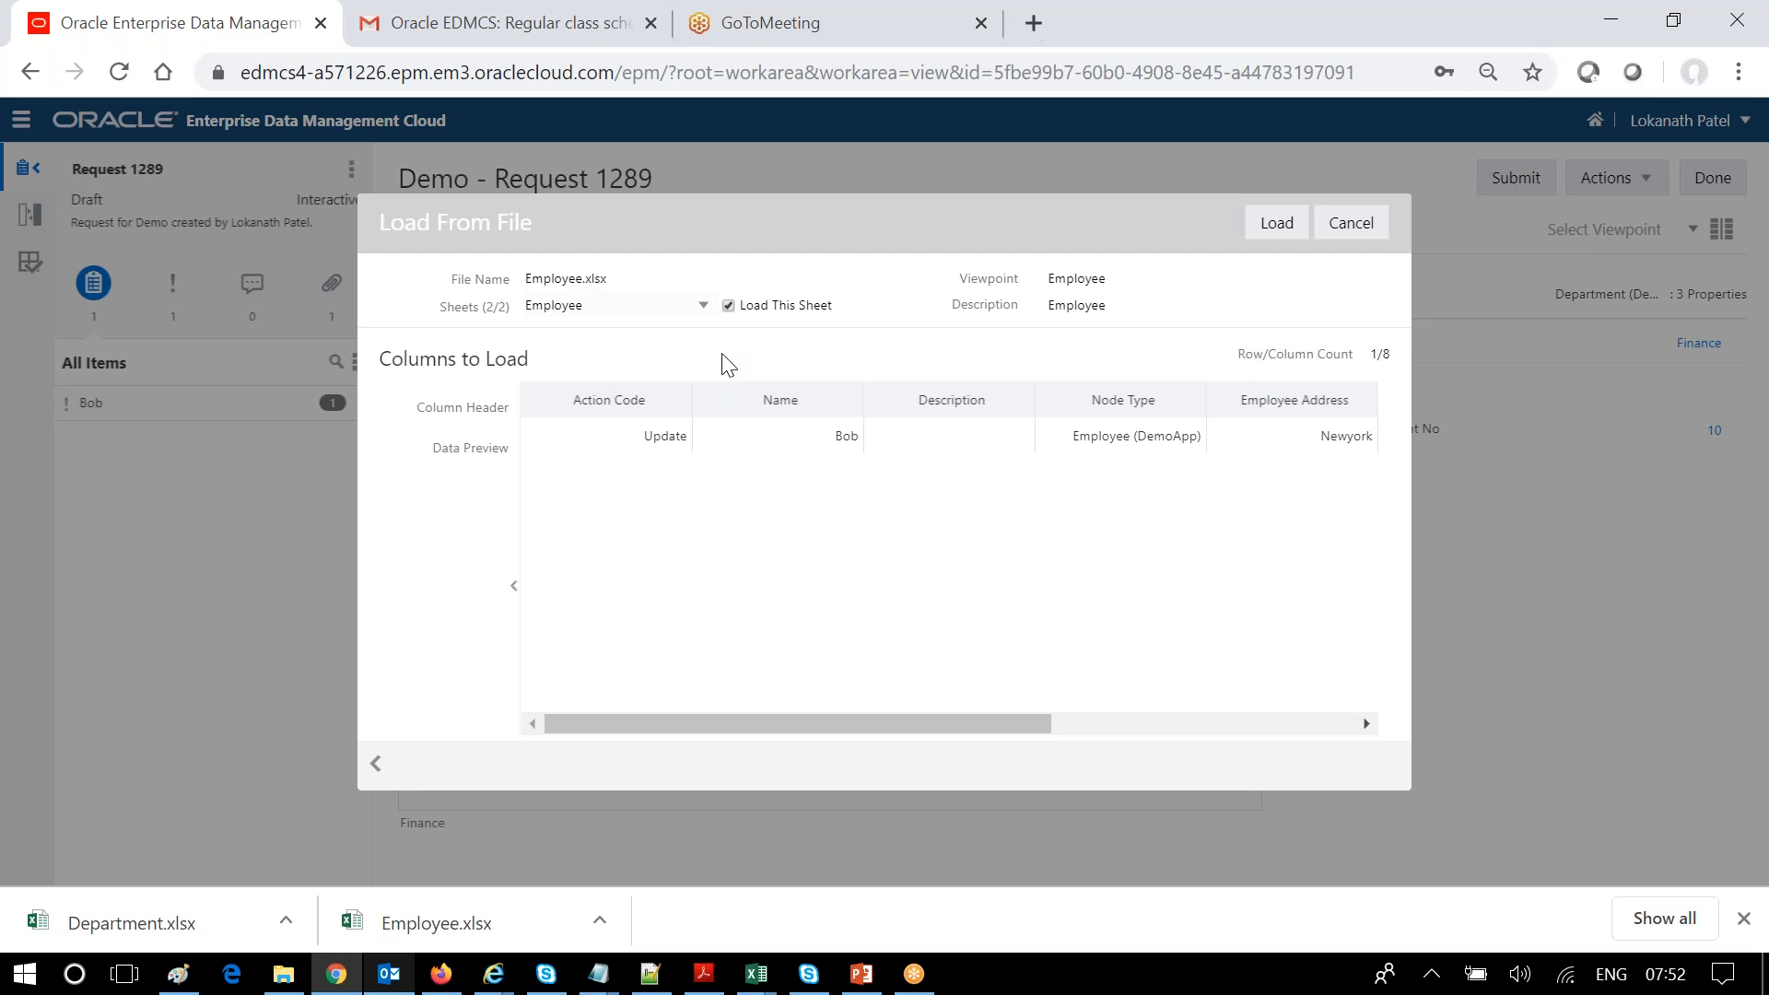
click(1276, 223)
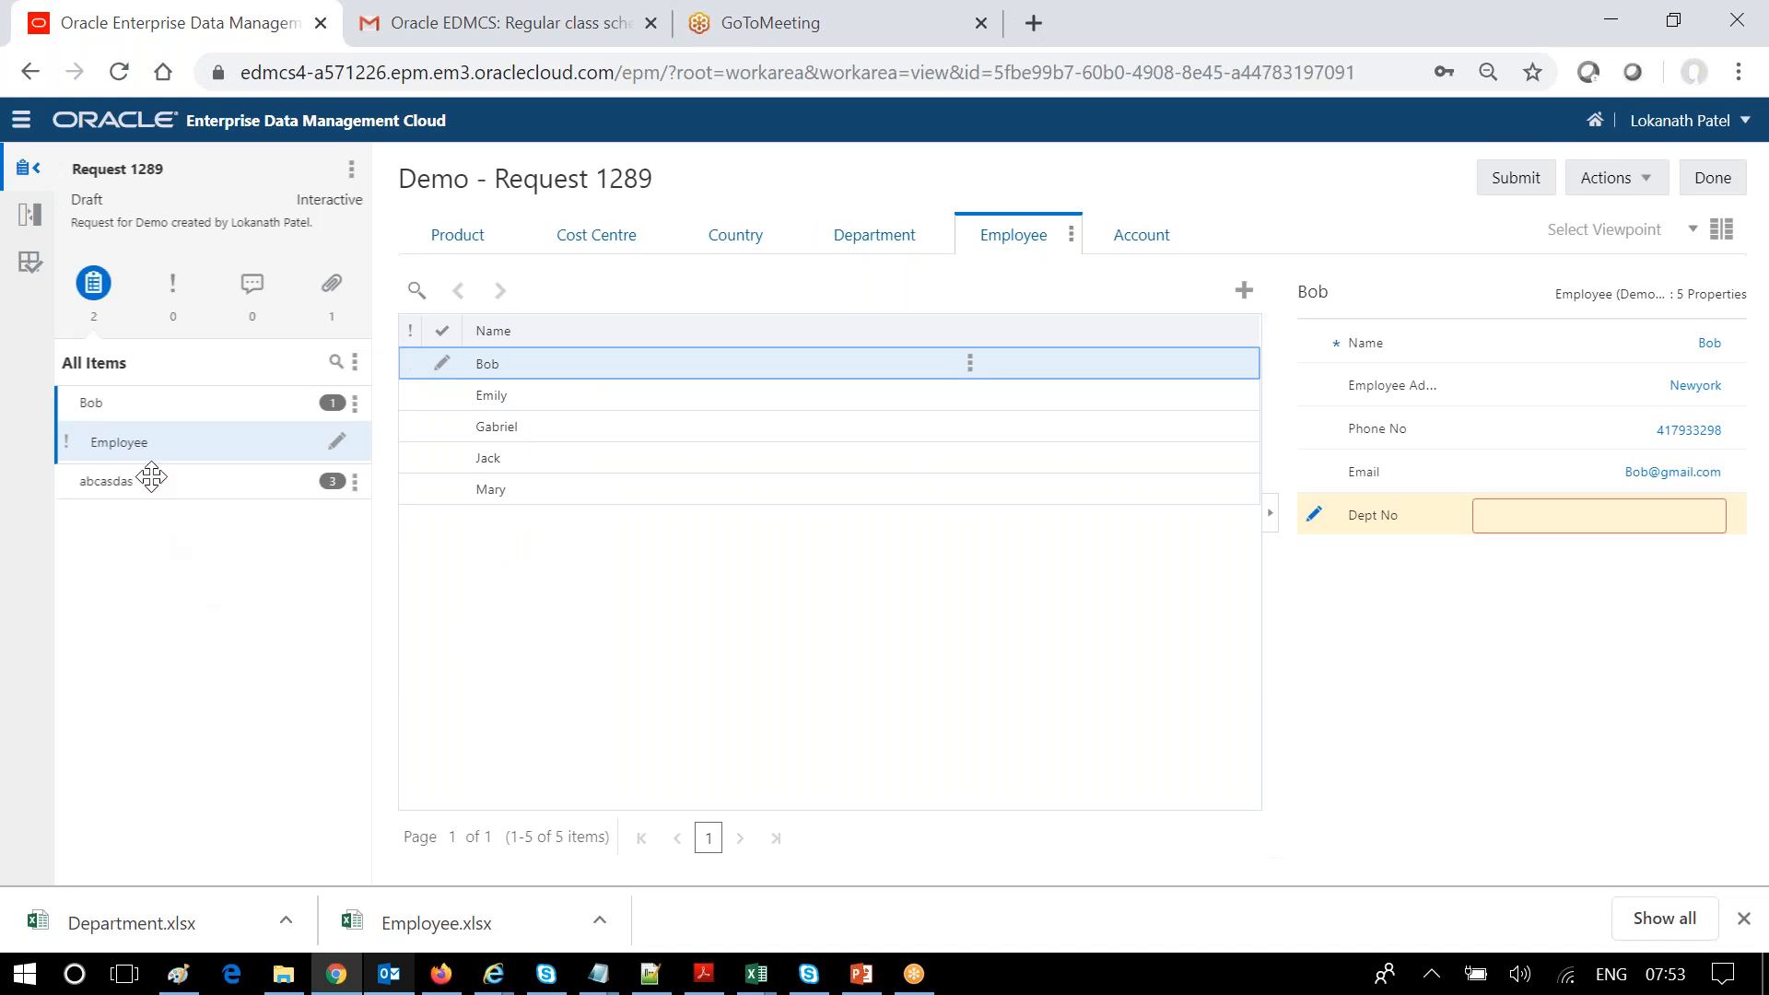
- Inspect the loaded abcasdas department item and its Department No, and the updated employee's request item
click(120, 483)
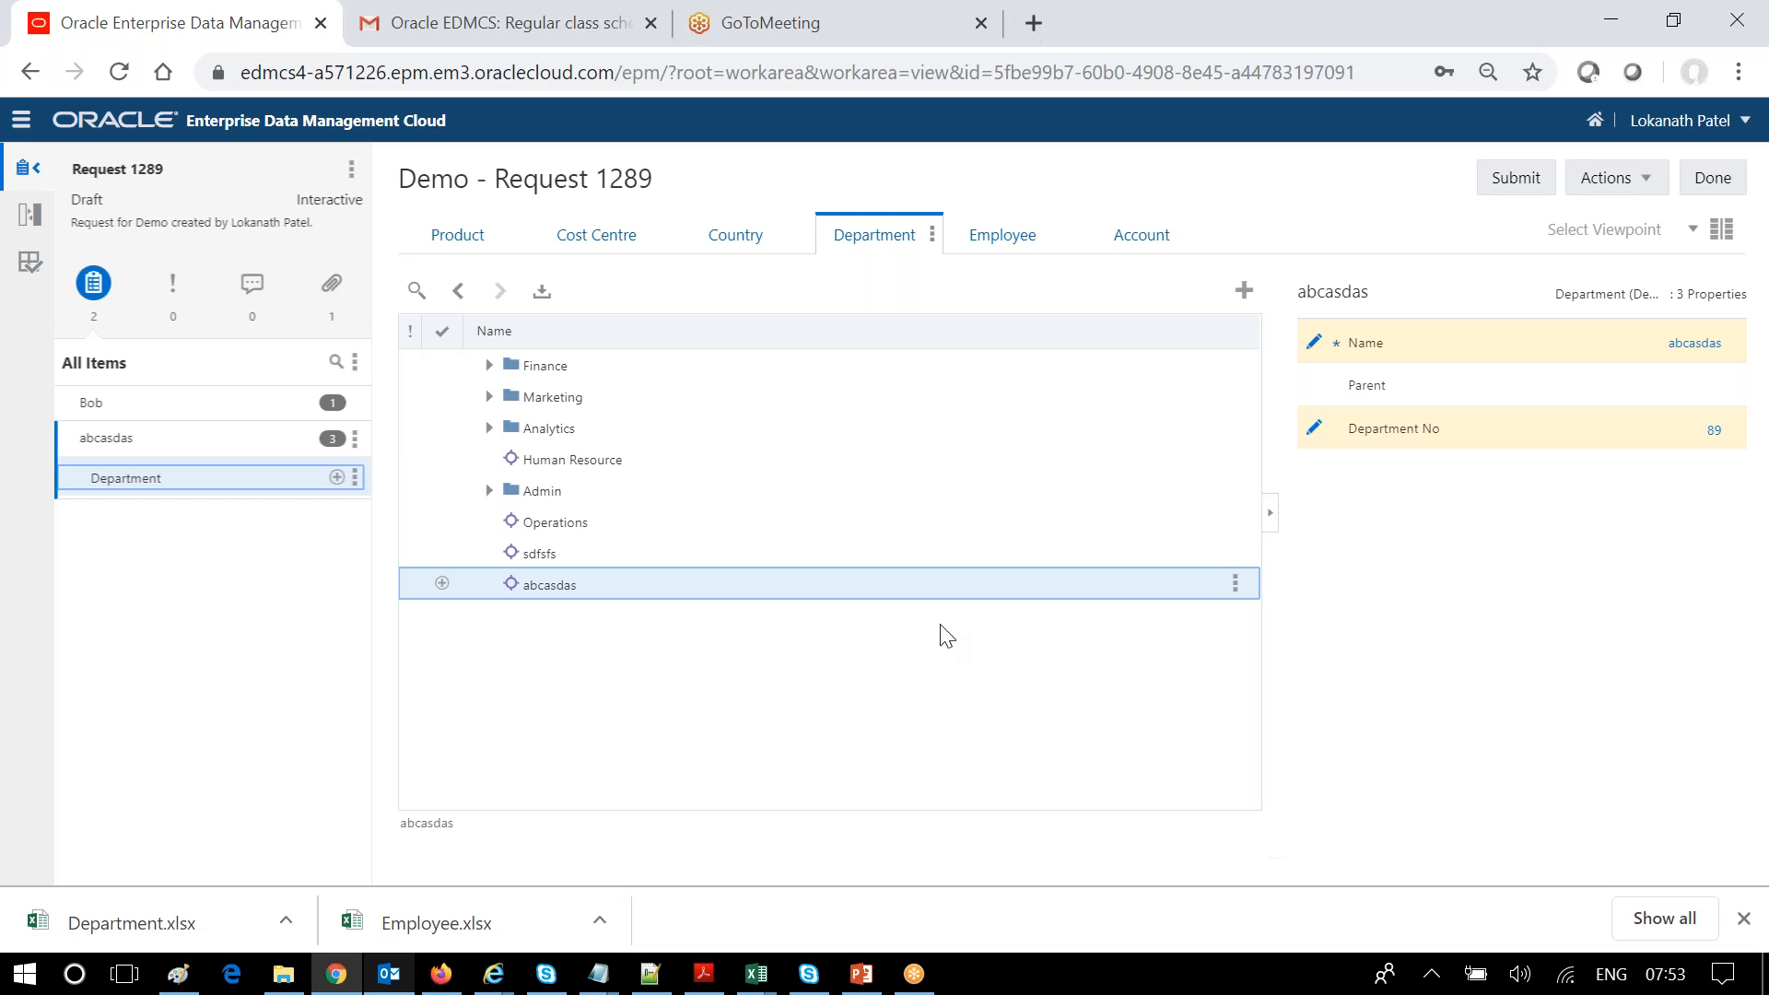
click(1645, 423)
click(93, 402)
click(140, 444)
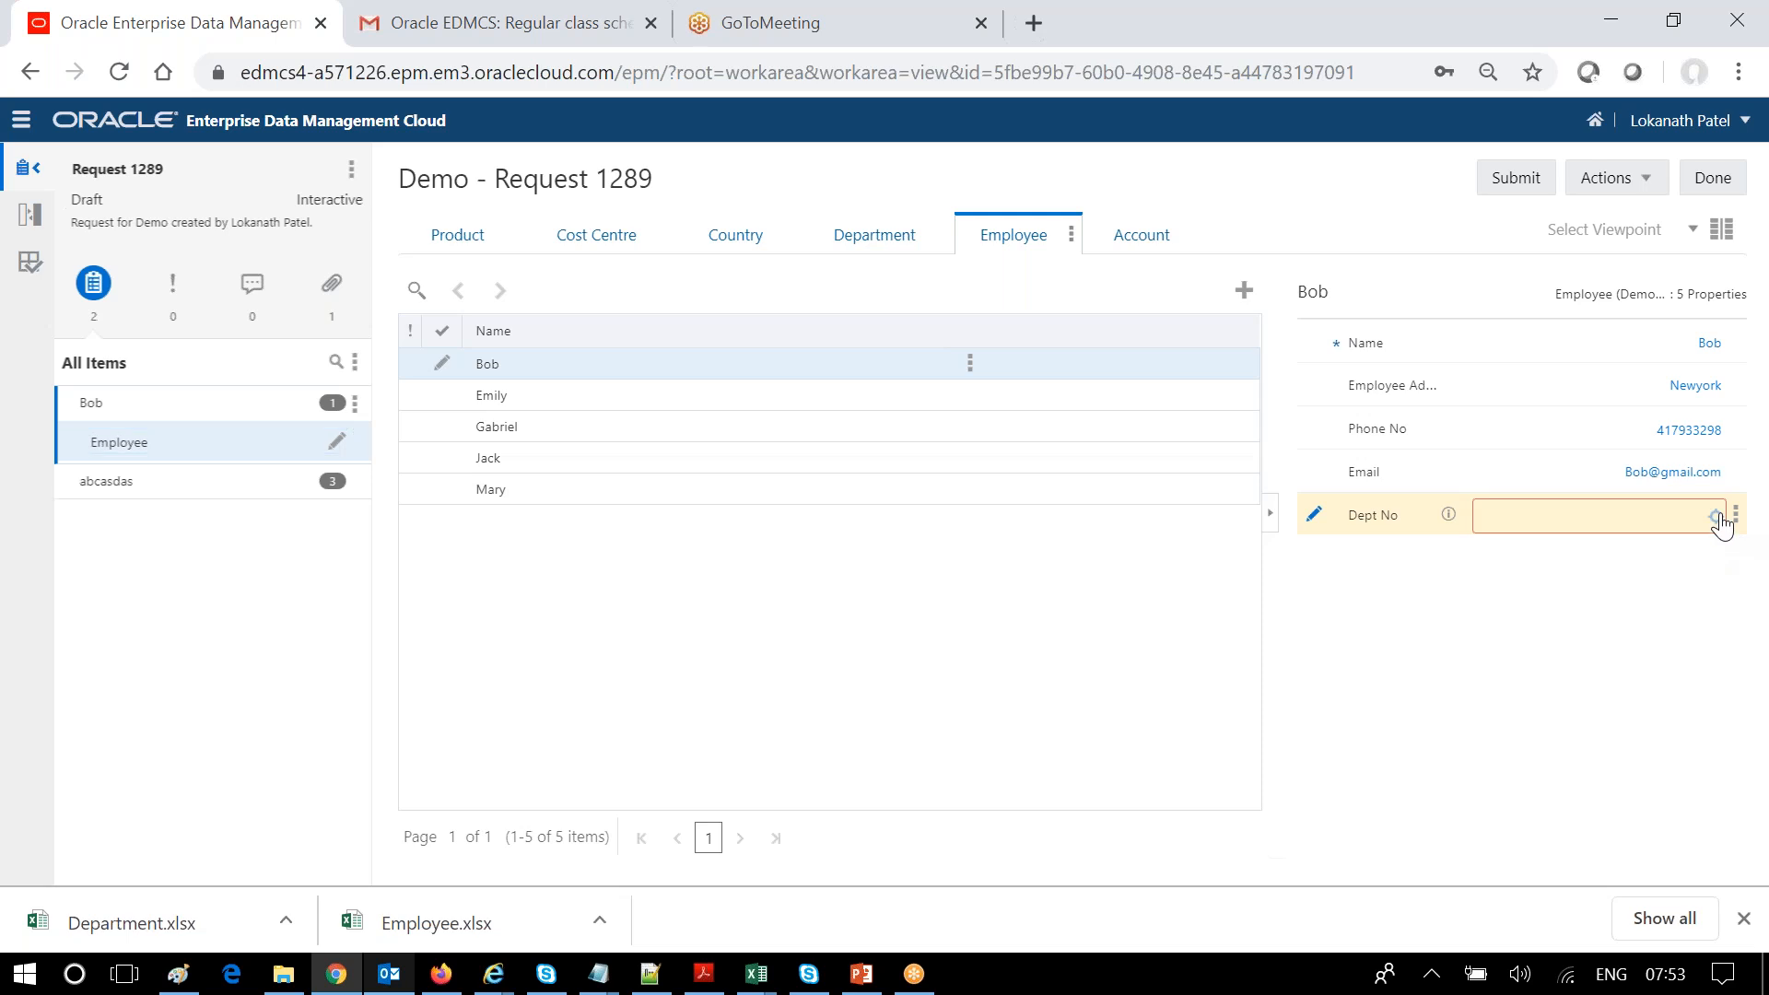
- View the Dept No node choices for the employee, cancel the selection and submit Request 1289
click(1716, 516)
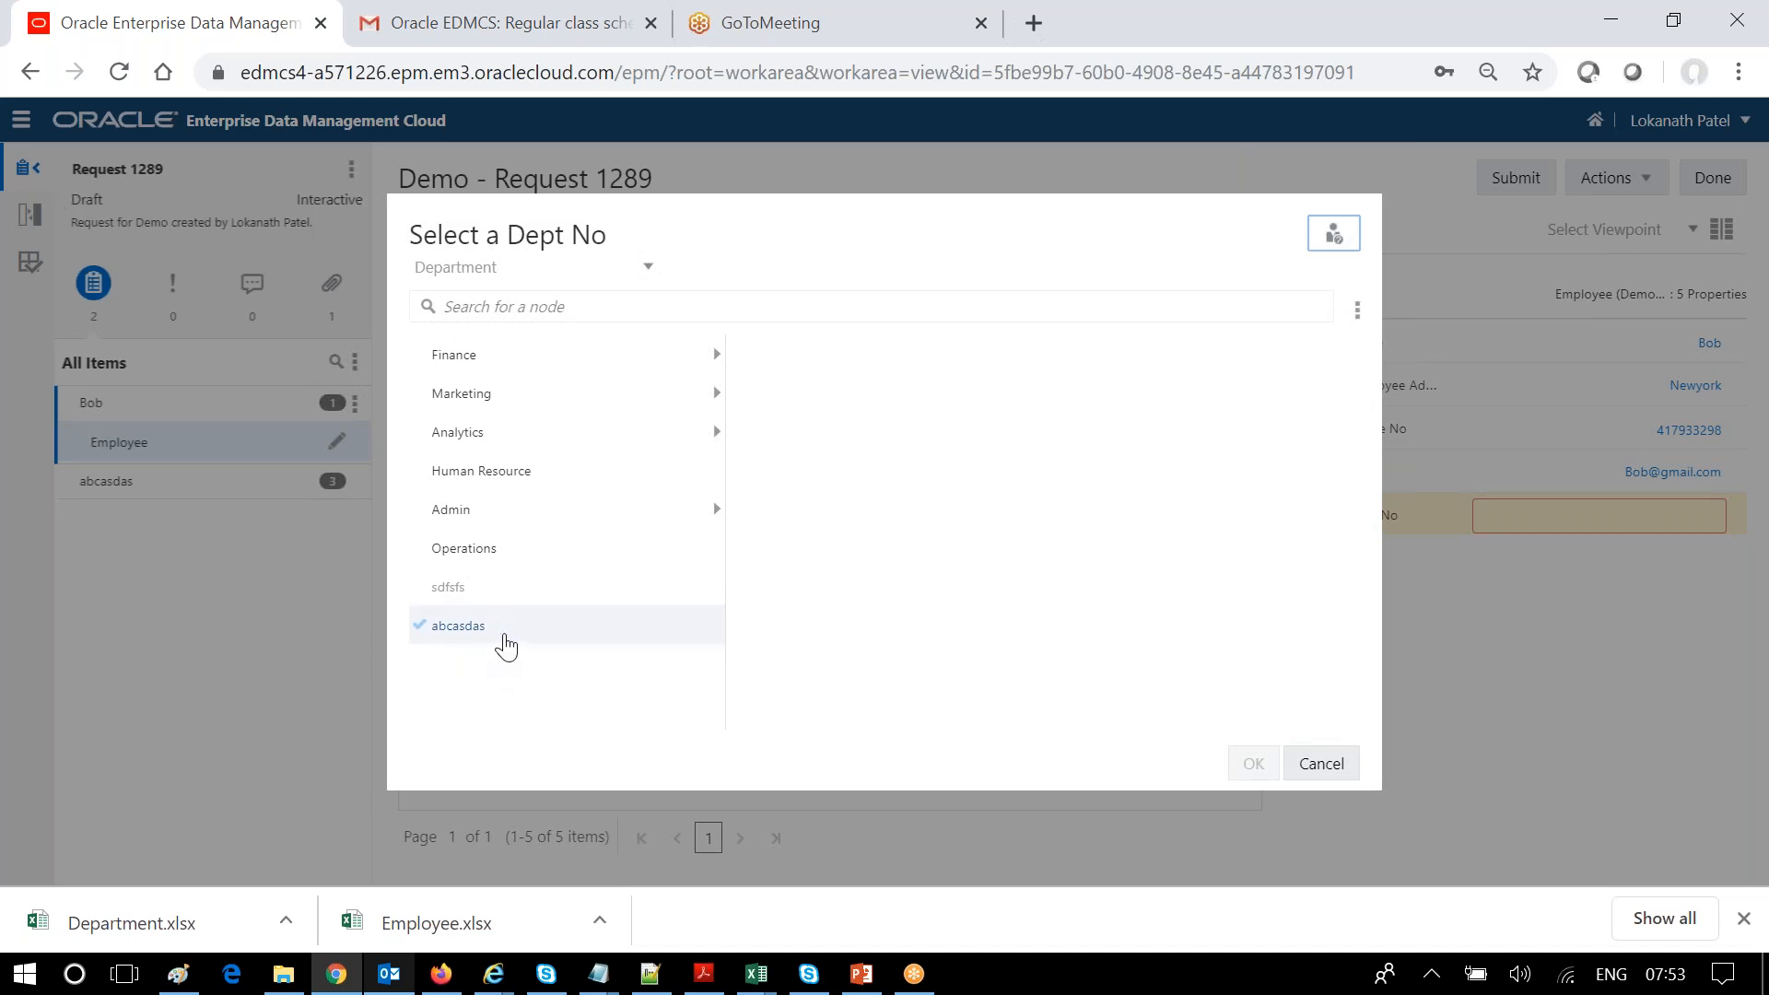
click(1338, 765)
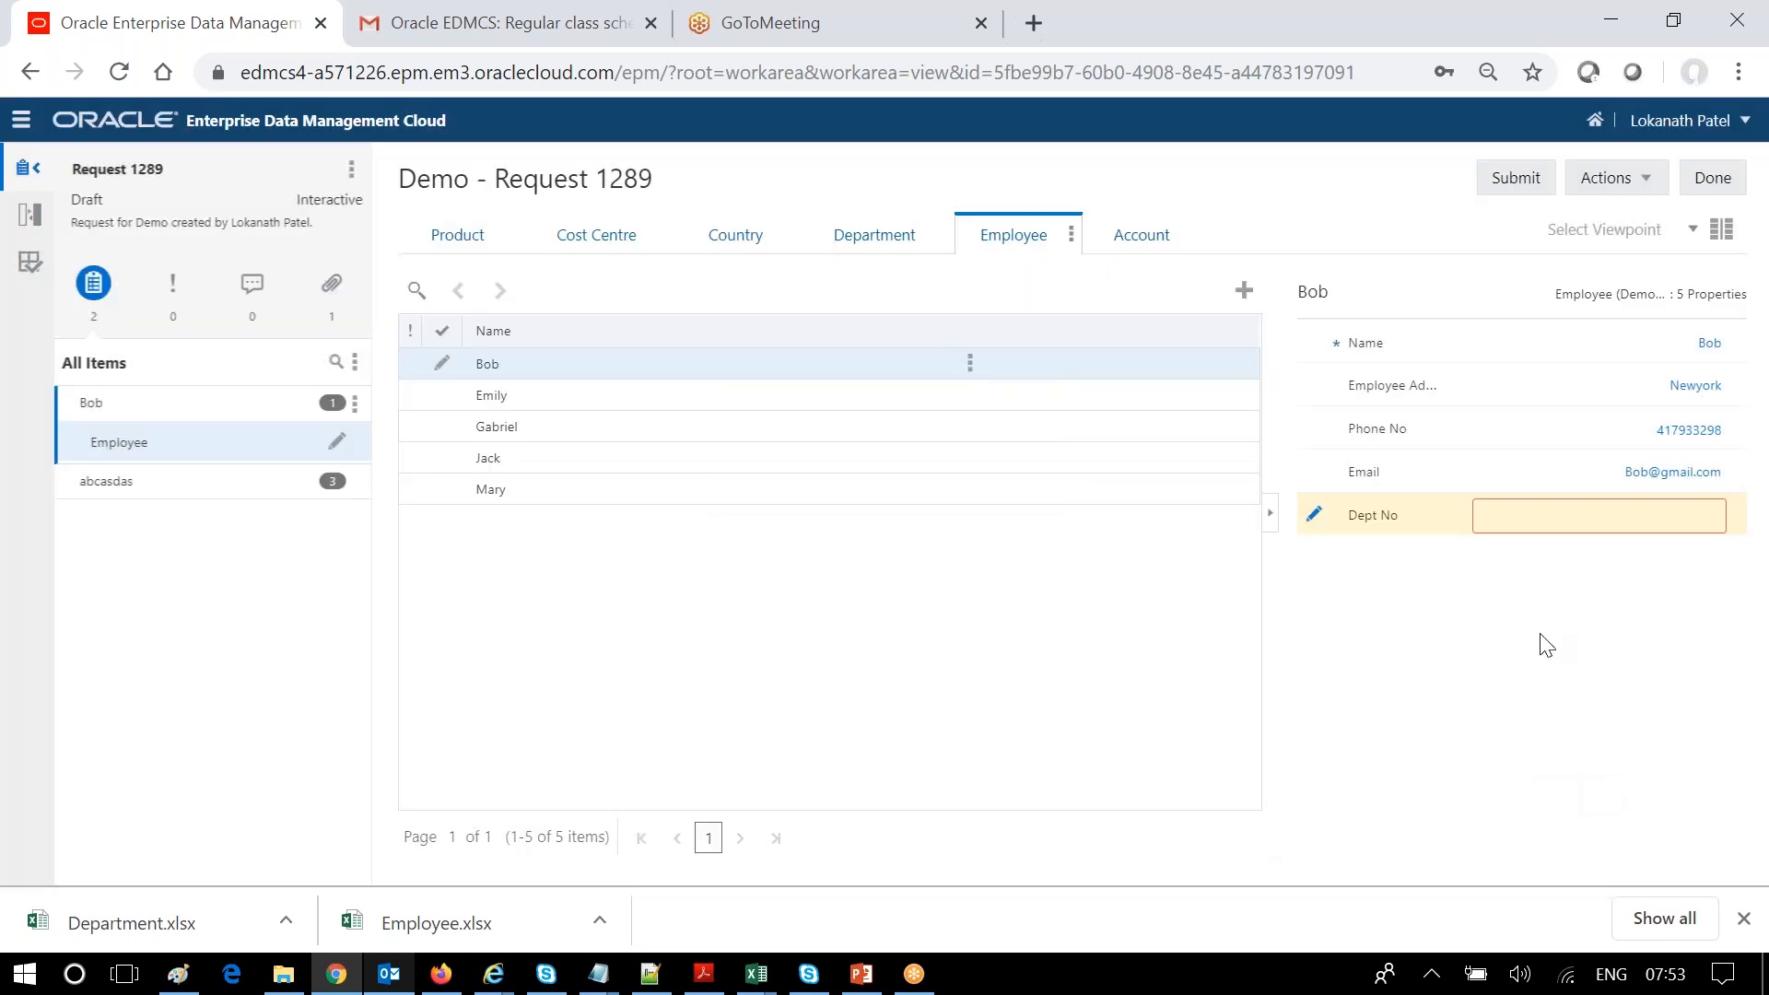
click(1522, 184)
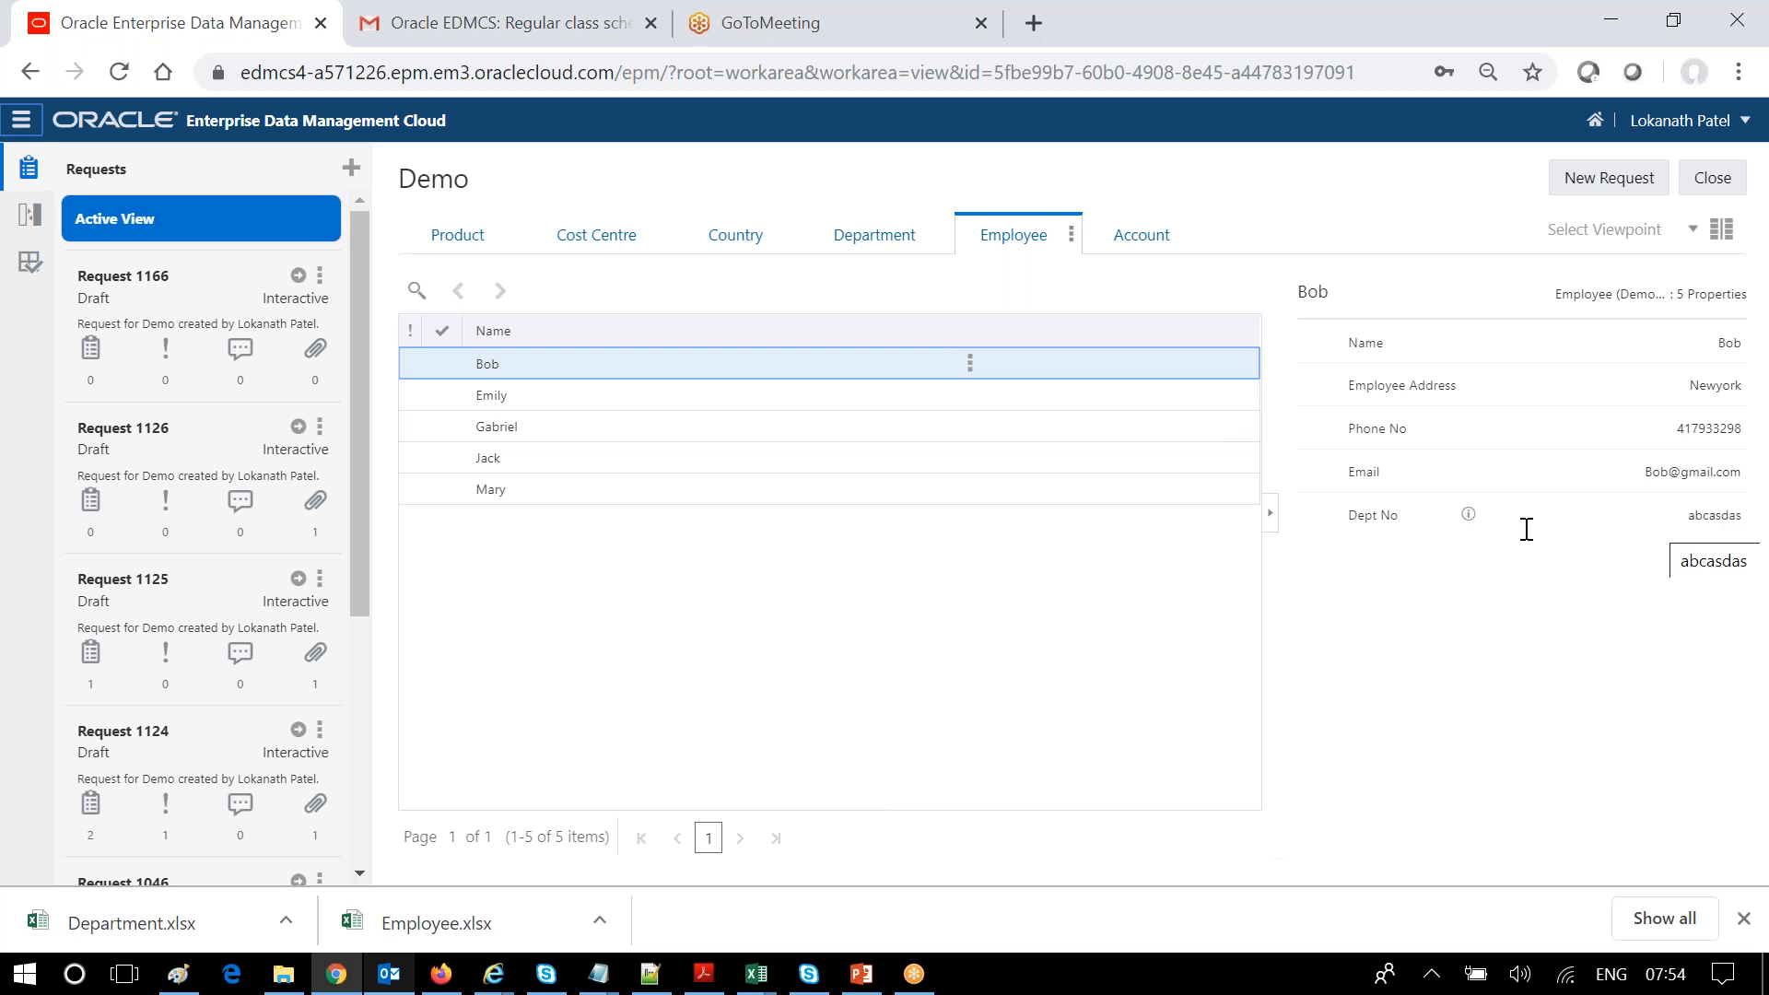
- View the Department nodes, expand 999 in Cost Centre and examine the properties of cost centre 100
click(855, 250)
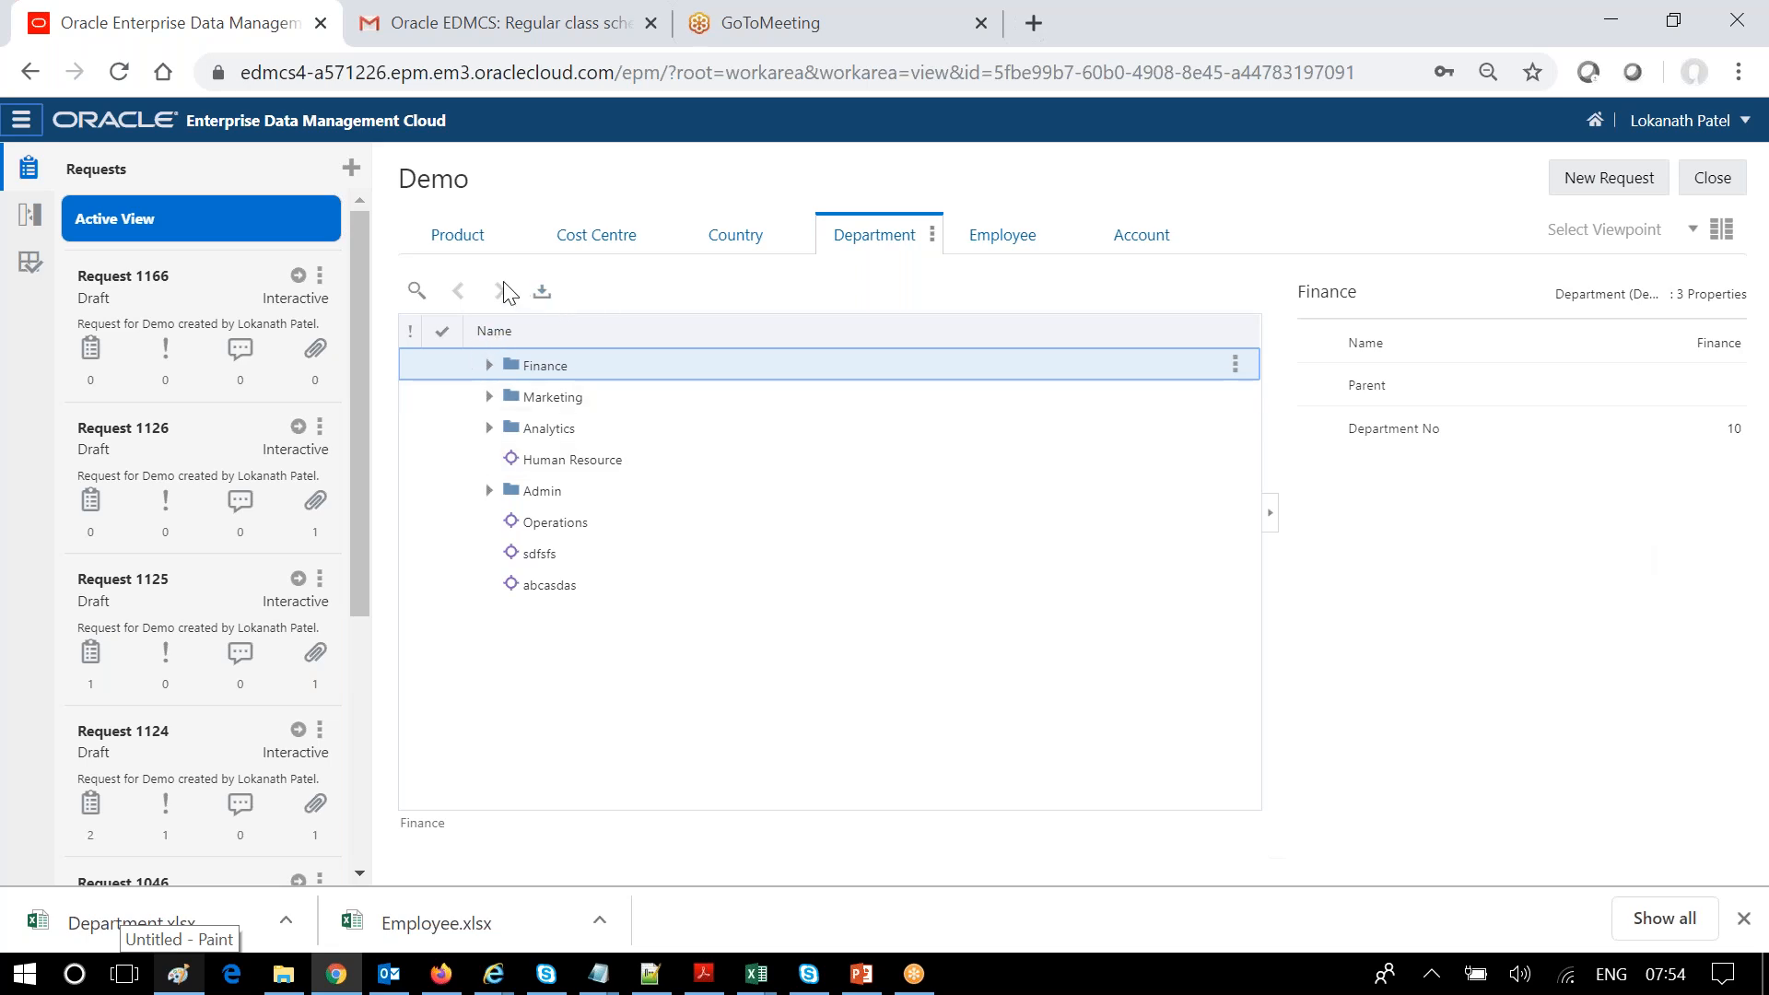
click(613, 259)
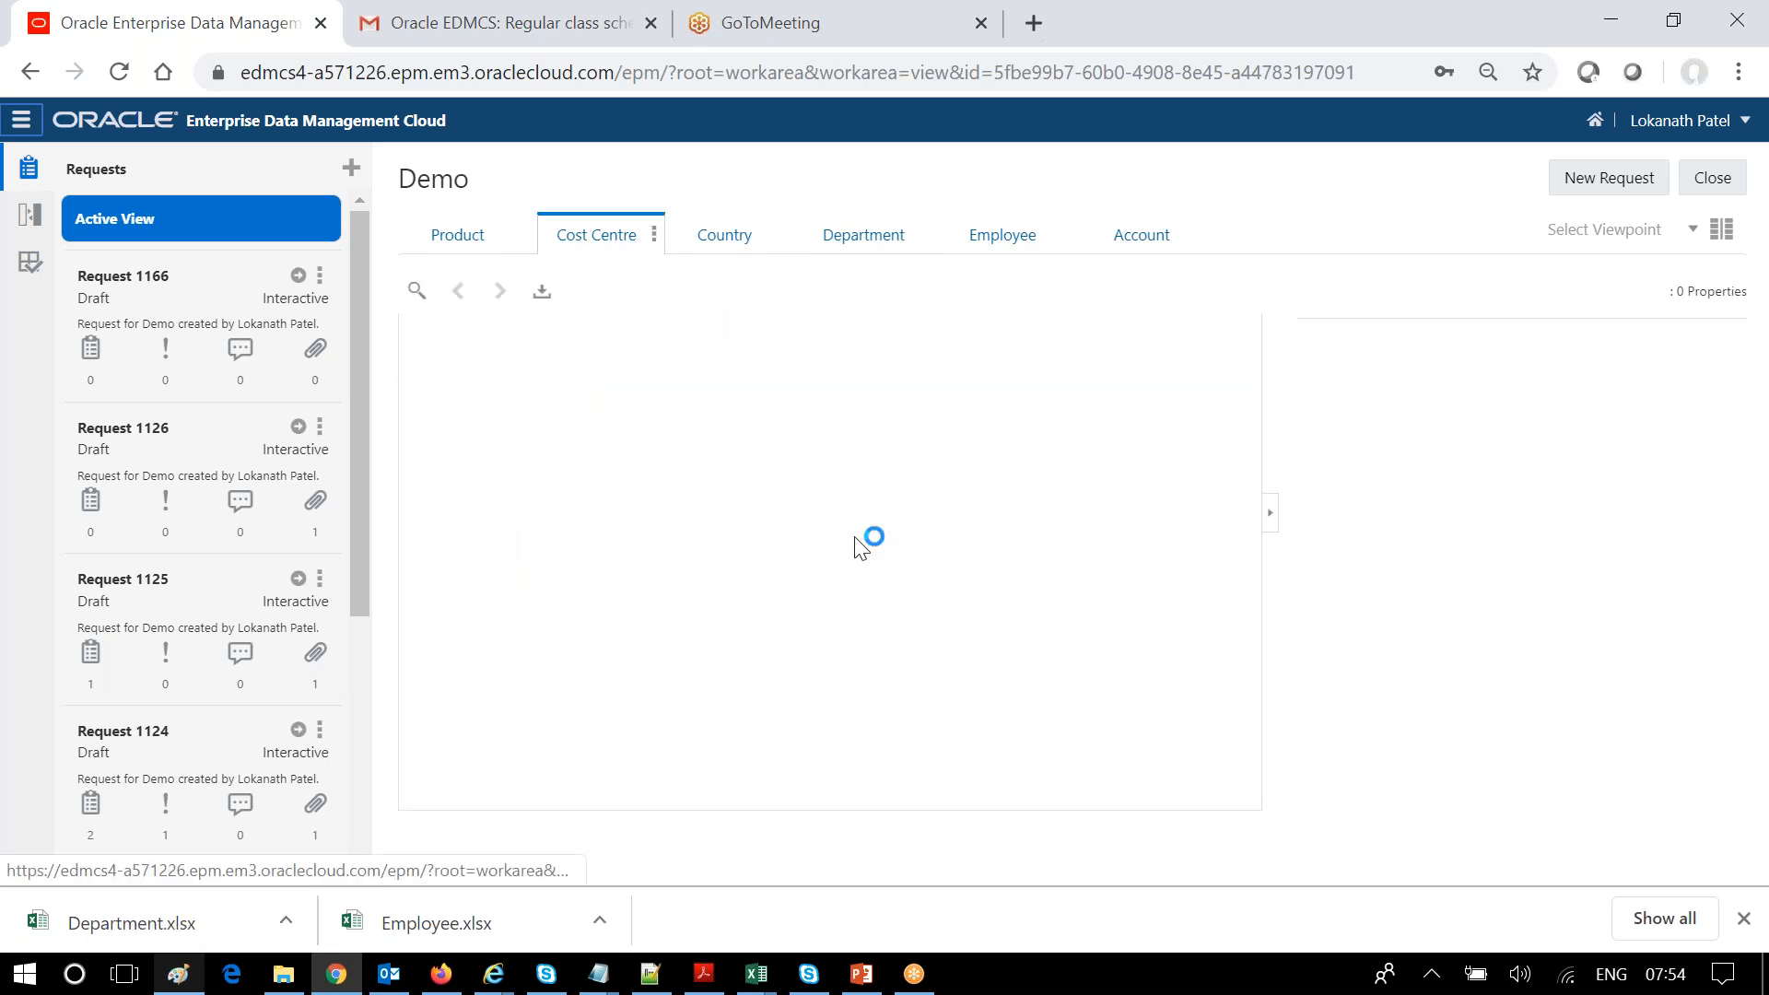
click(489, 365)
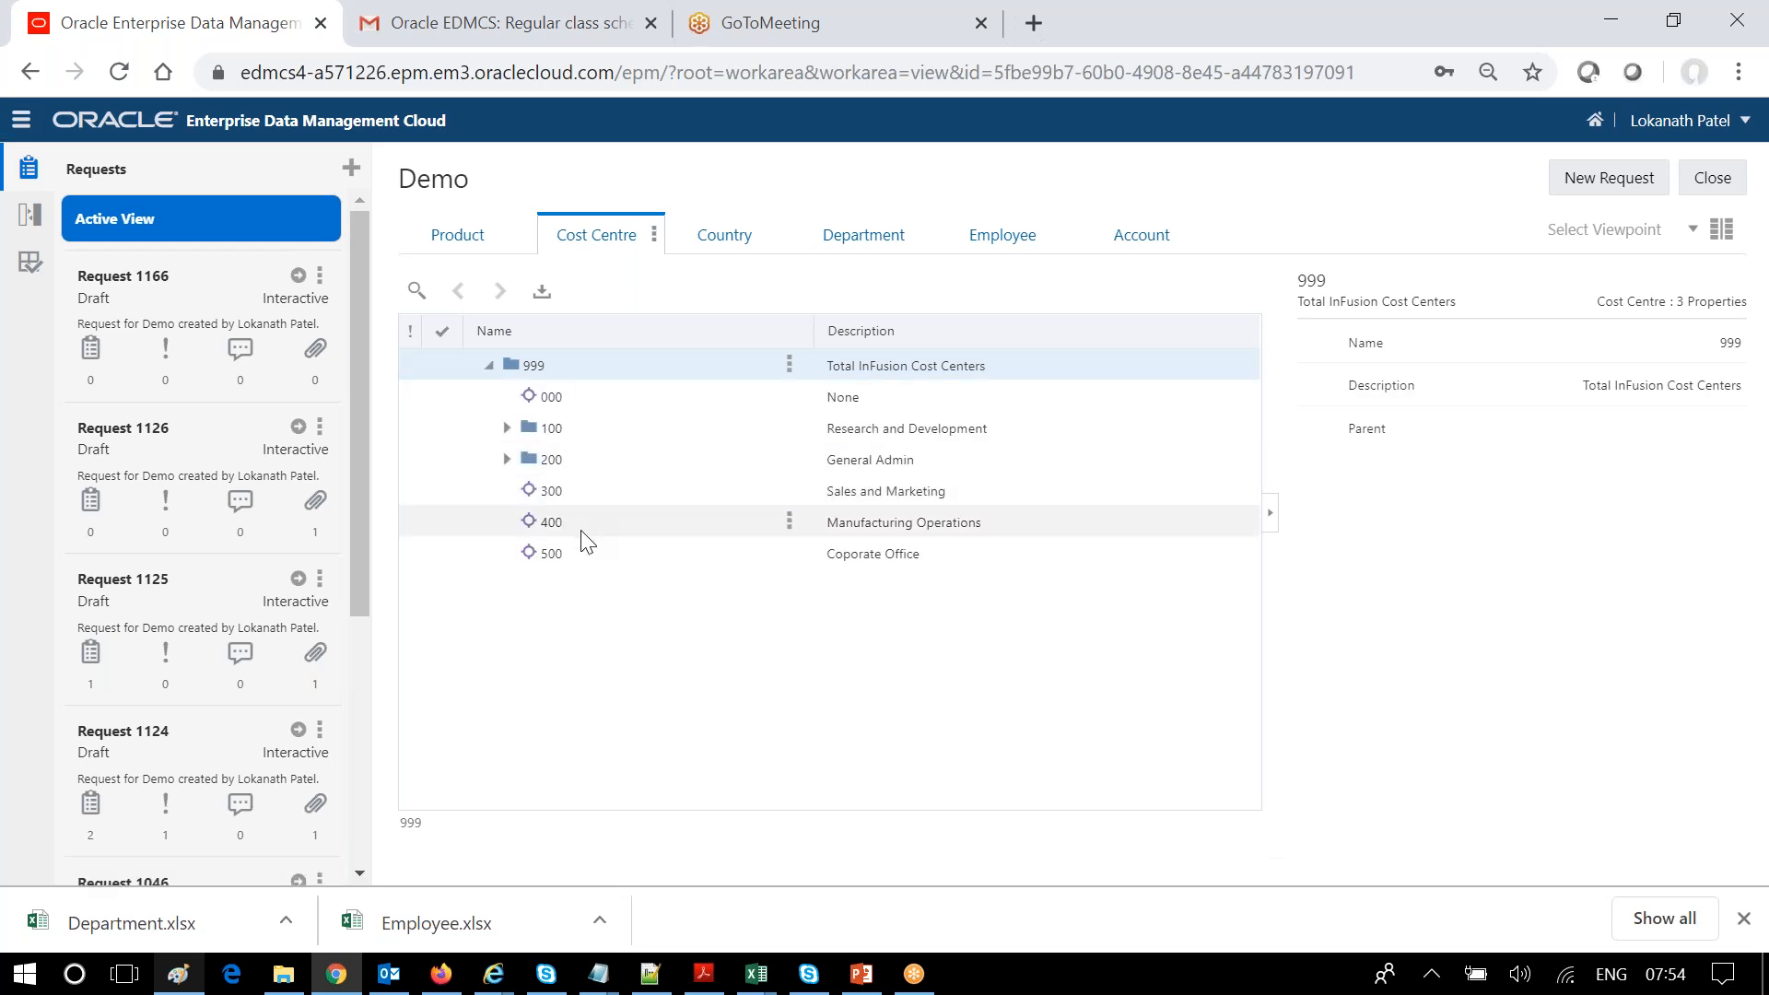
click(532, 429)
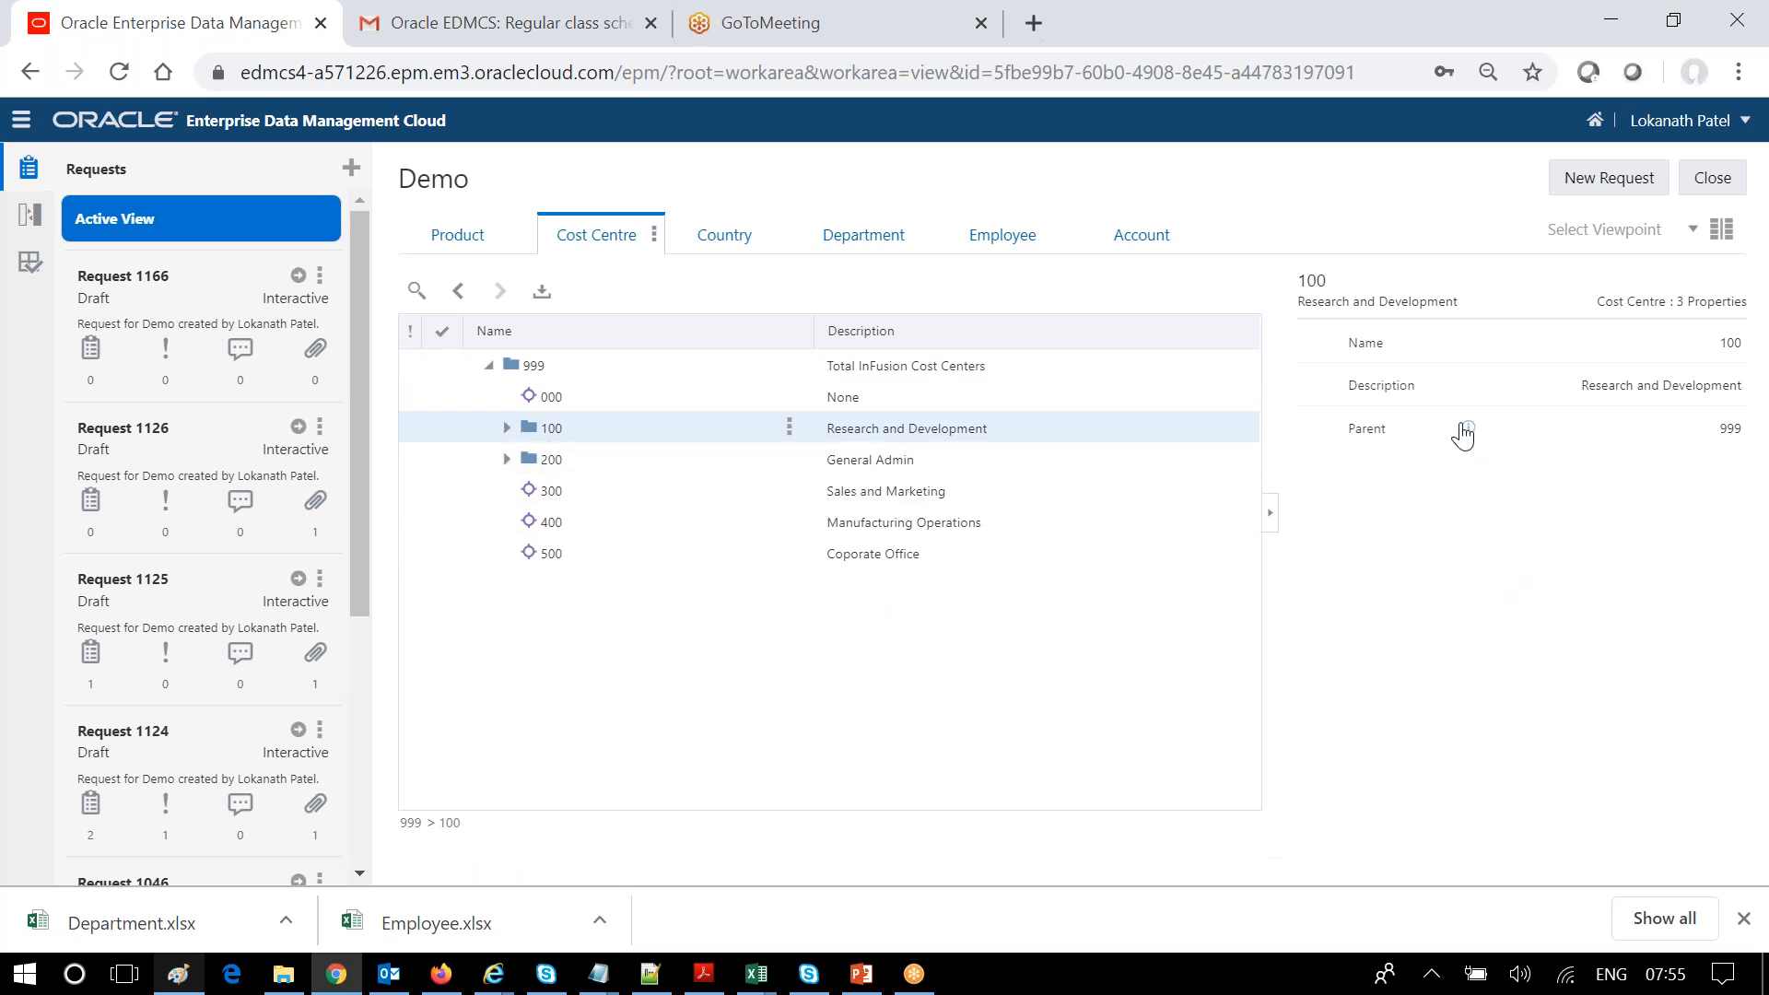
click(1469, 345)
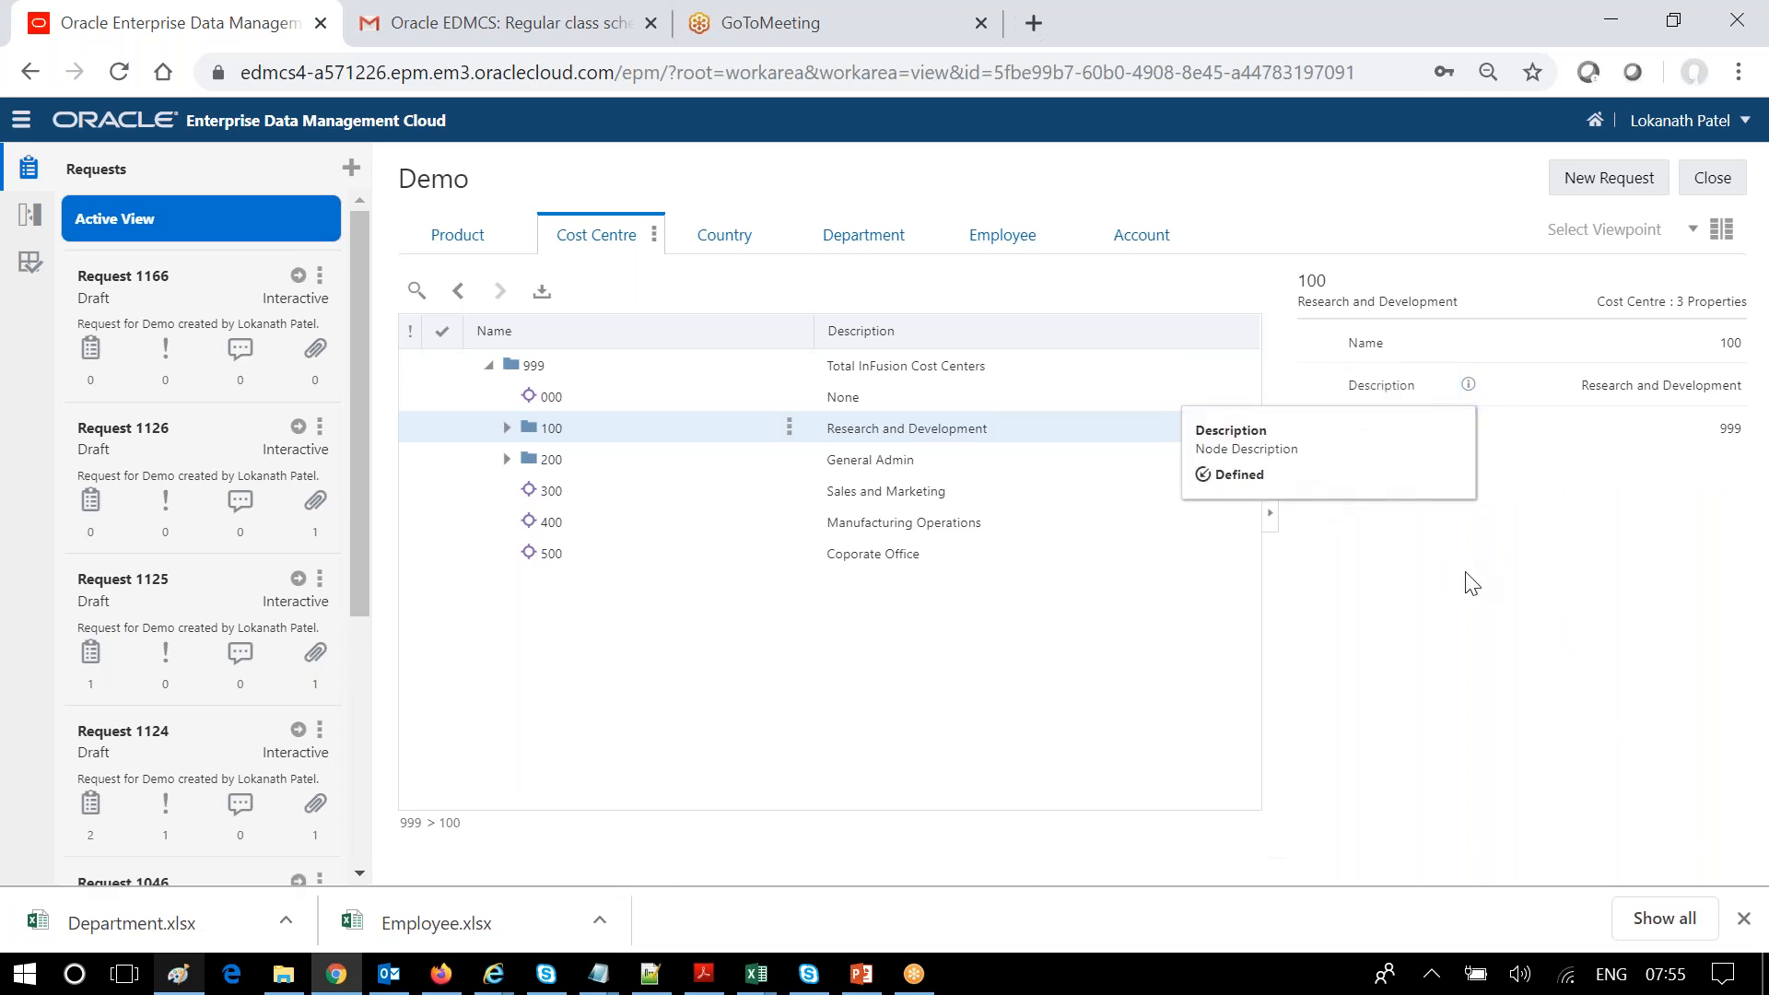
- Examine cost centre 100's Parent property information and view the nodes of the Product, Country, Department and Employee dimensions
mouse_move(1464, 444)
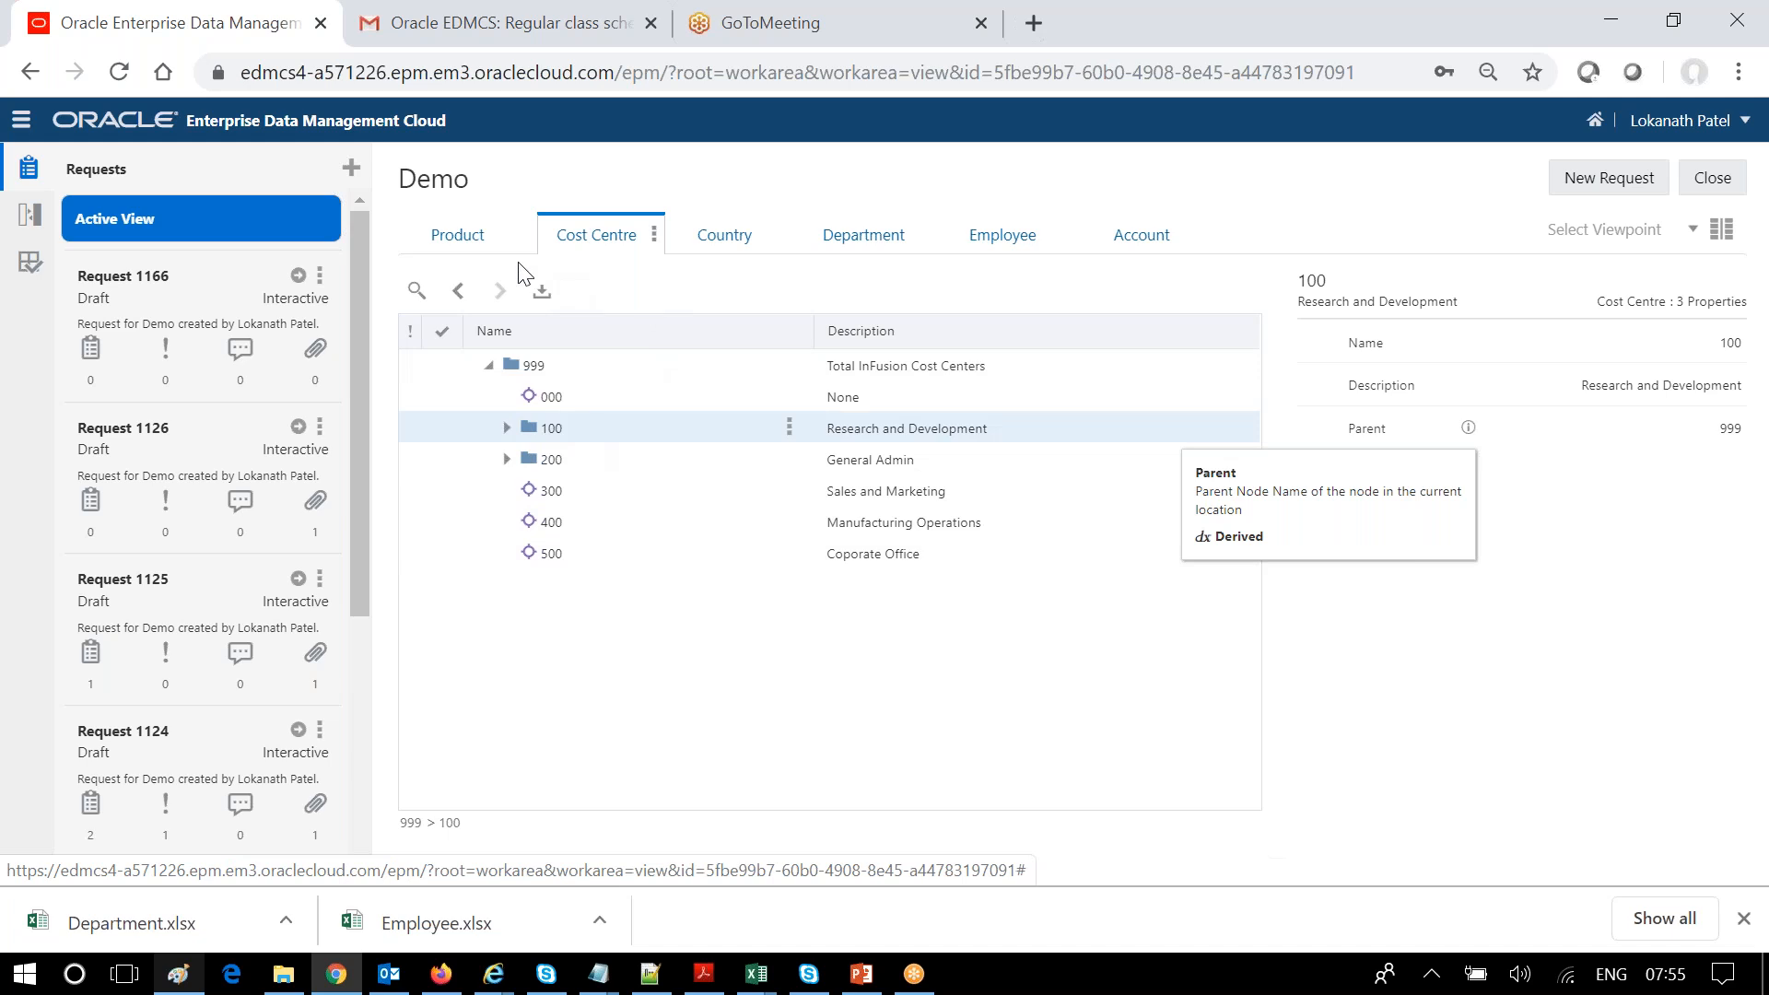
click(460, 241)
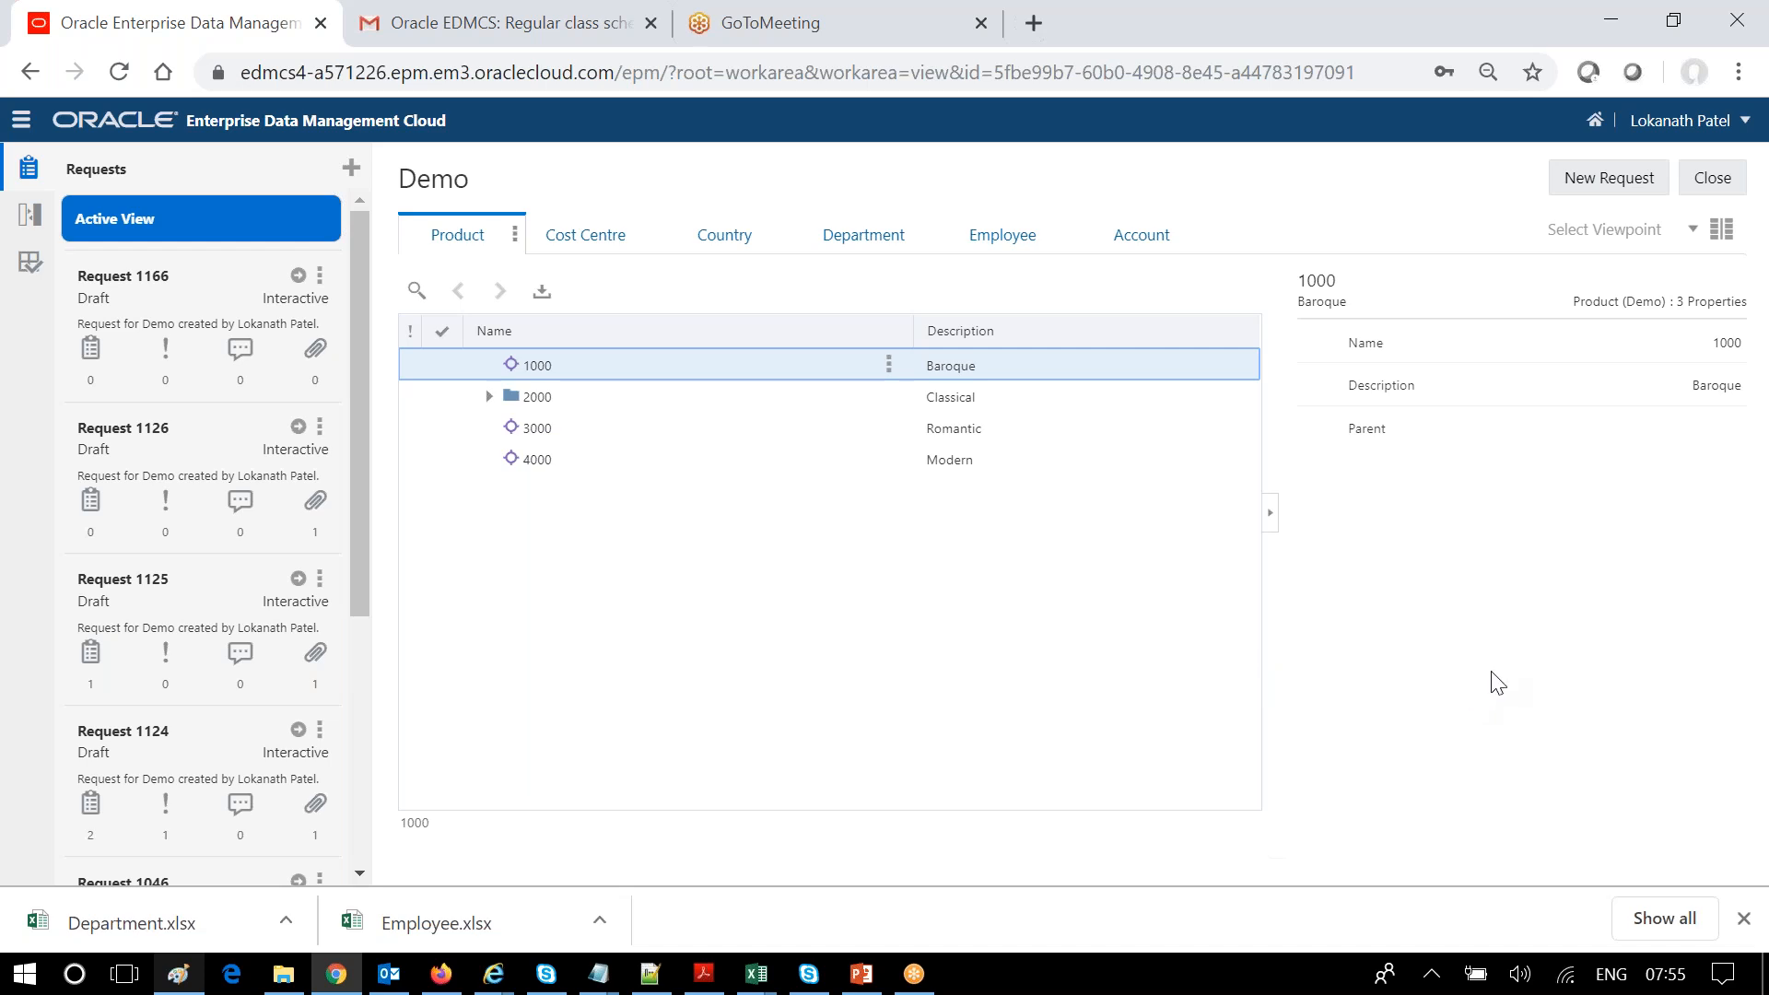
click(596, 235)
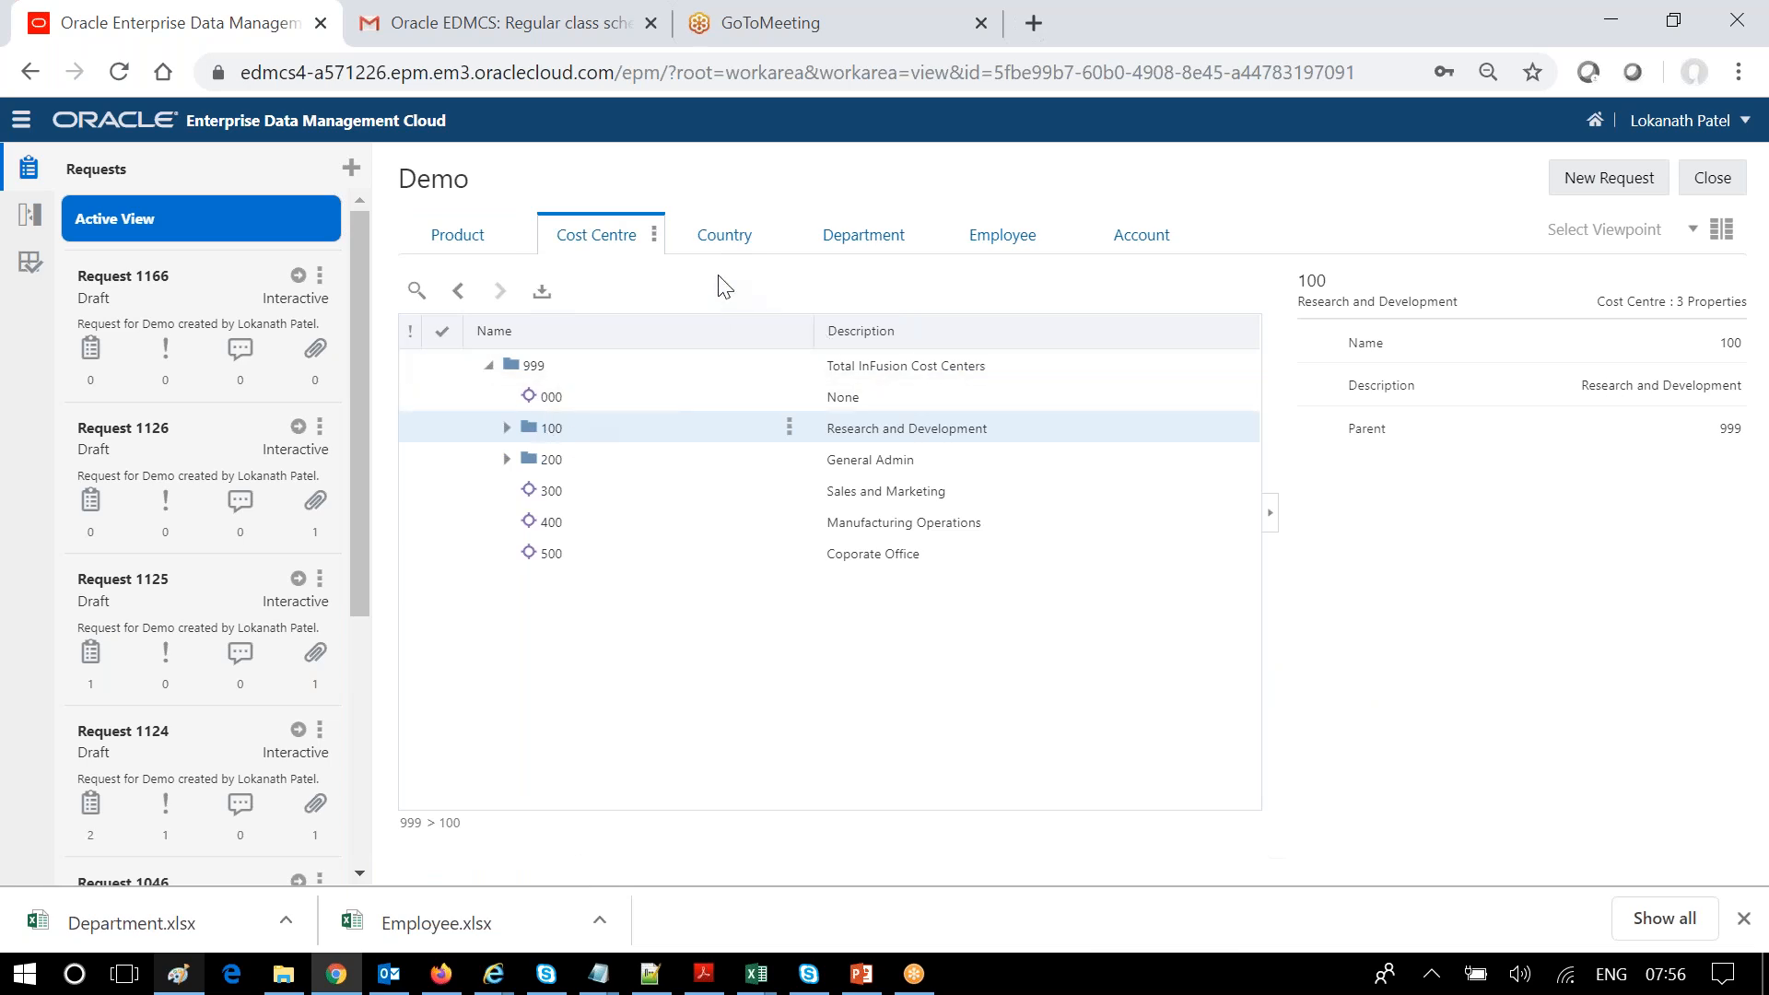
click(713, 238)
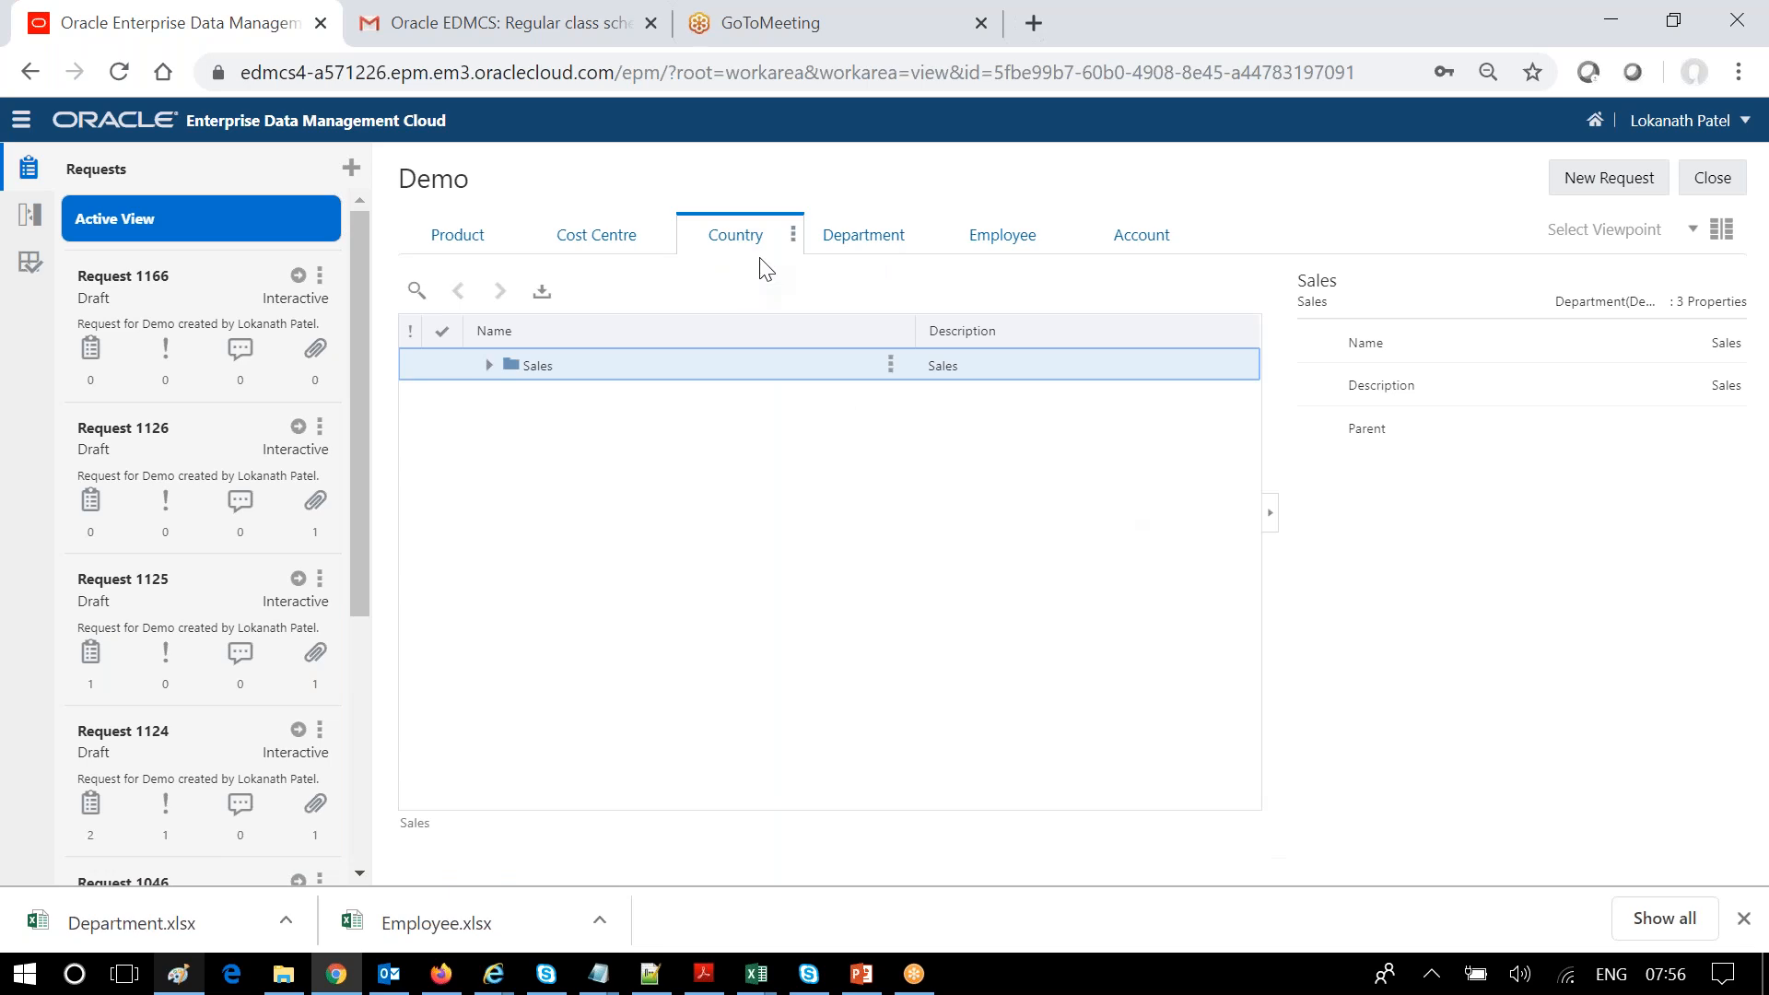
click(863, 237)
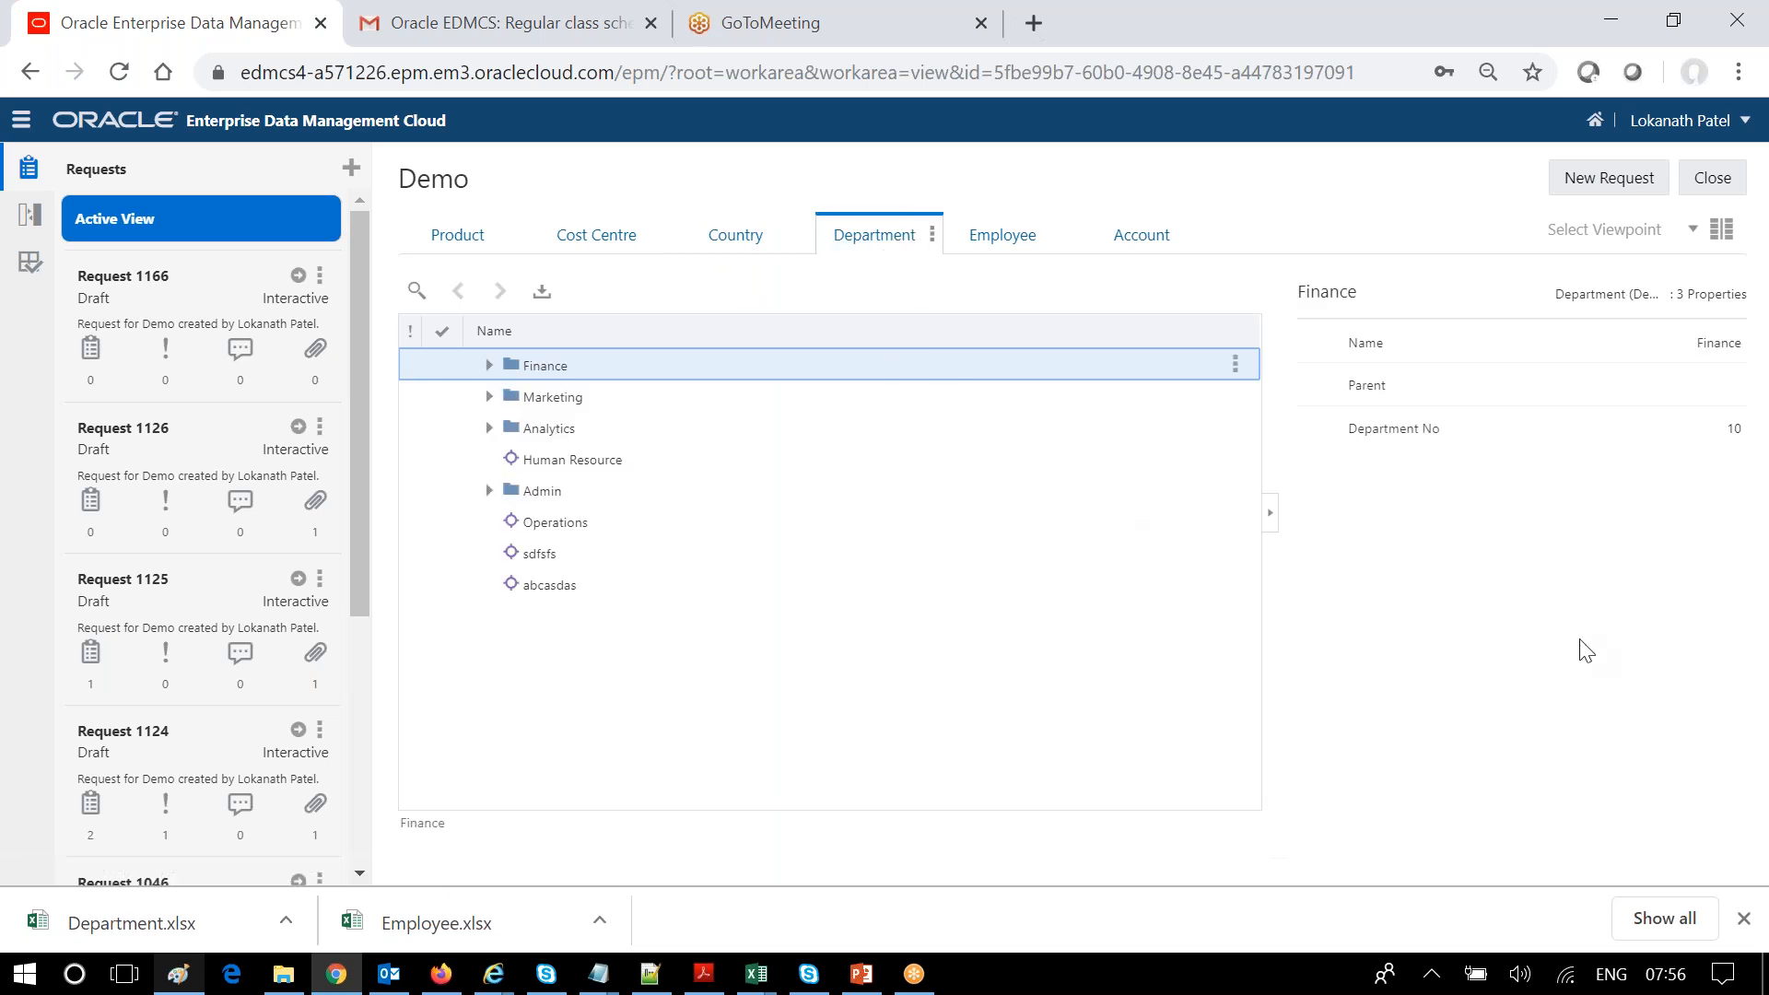
click(984, 246)
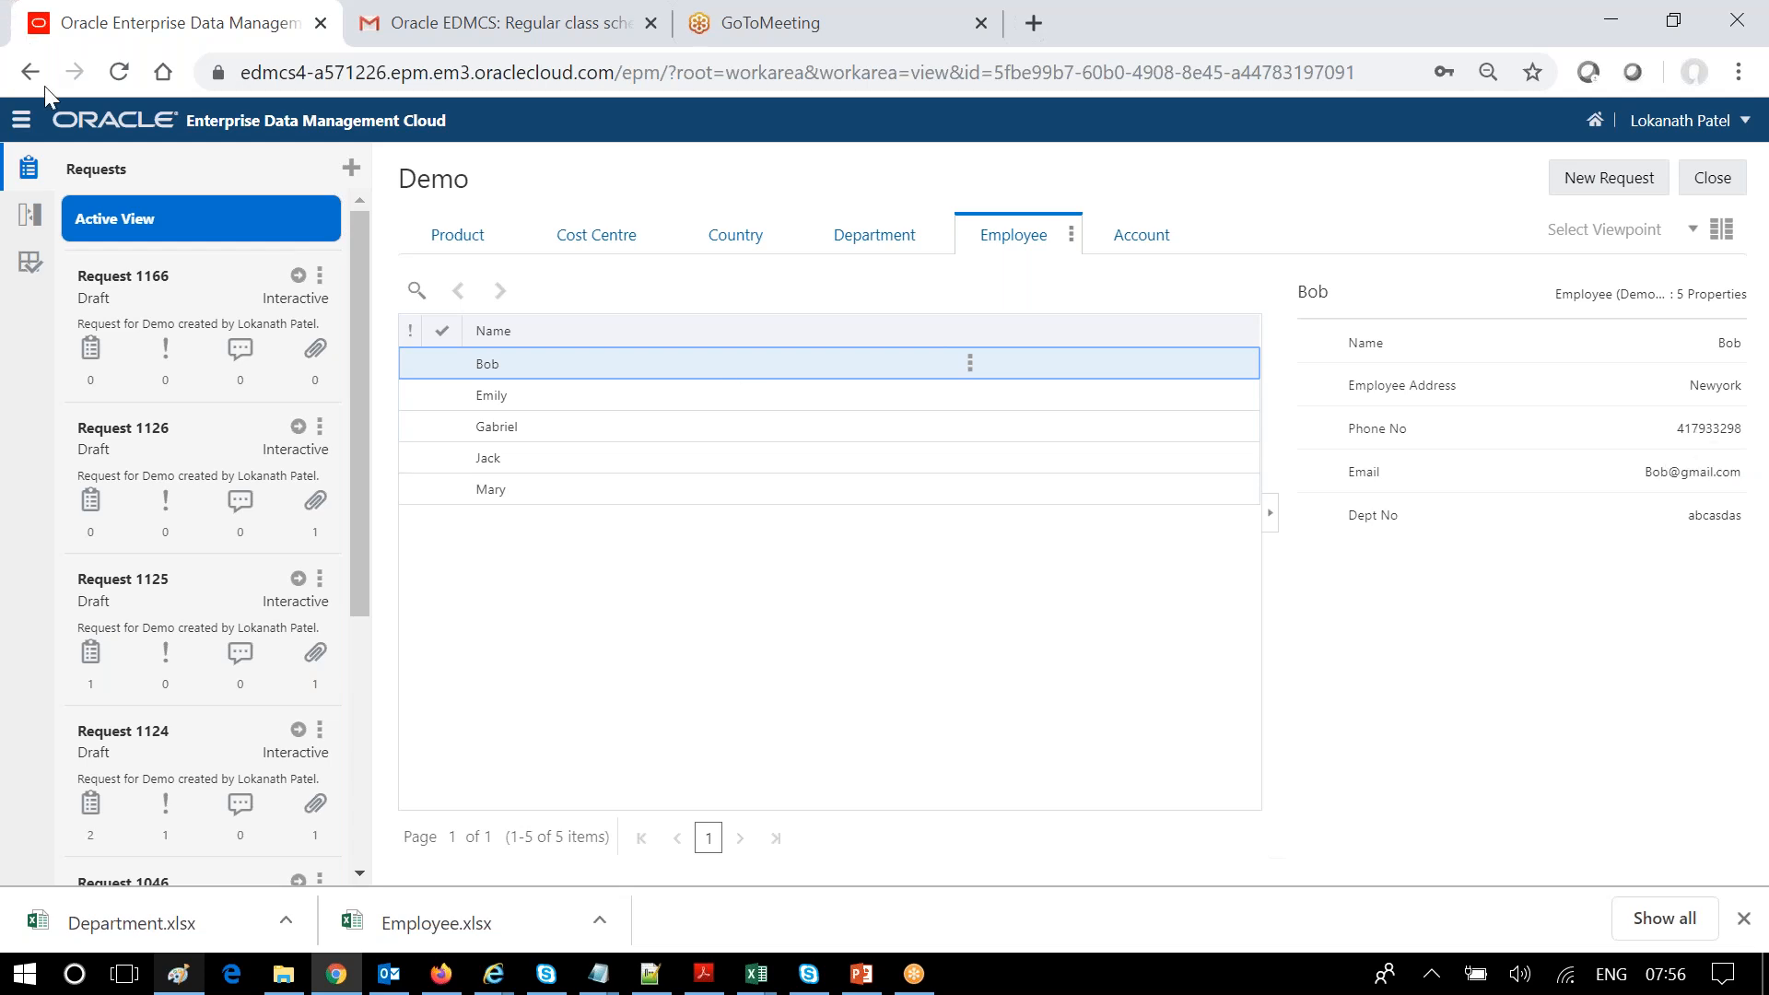
- Go to the applications list and inspect the Demo application's general details
click(21, 120)
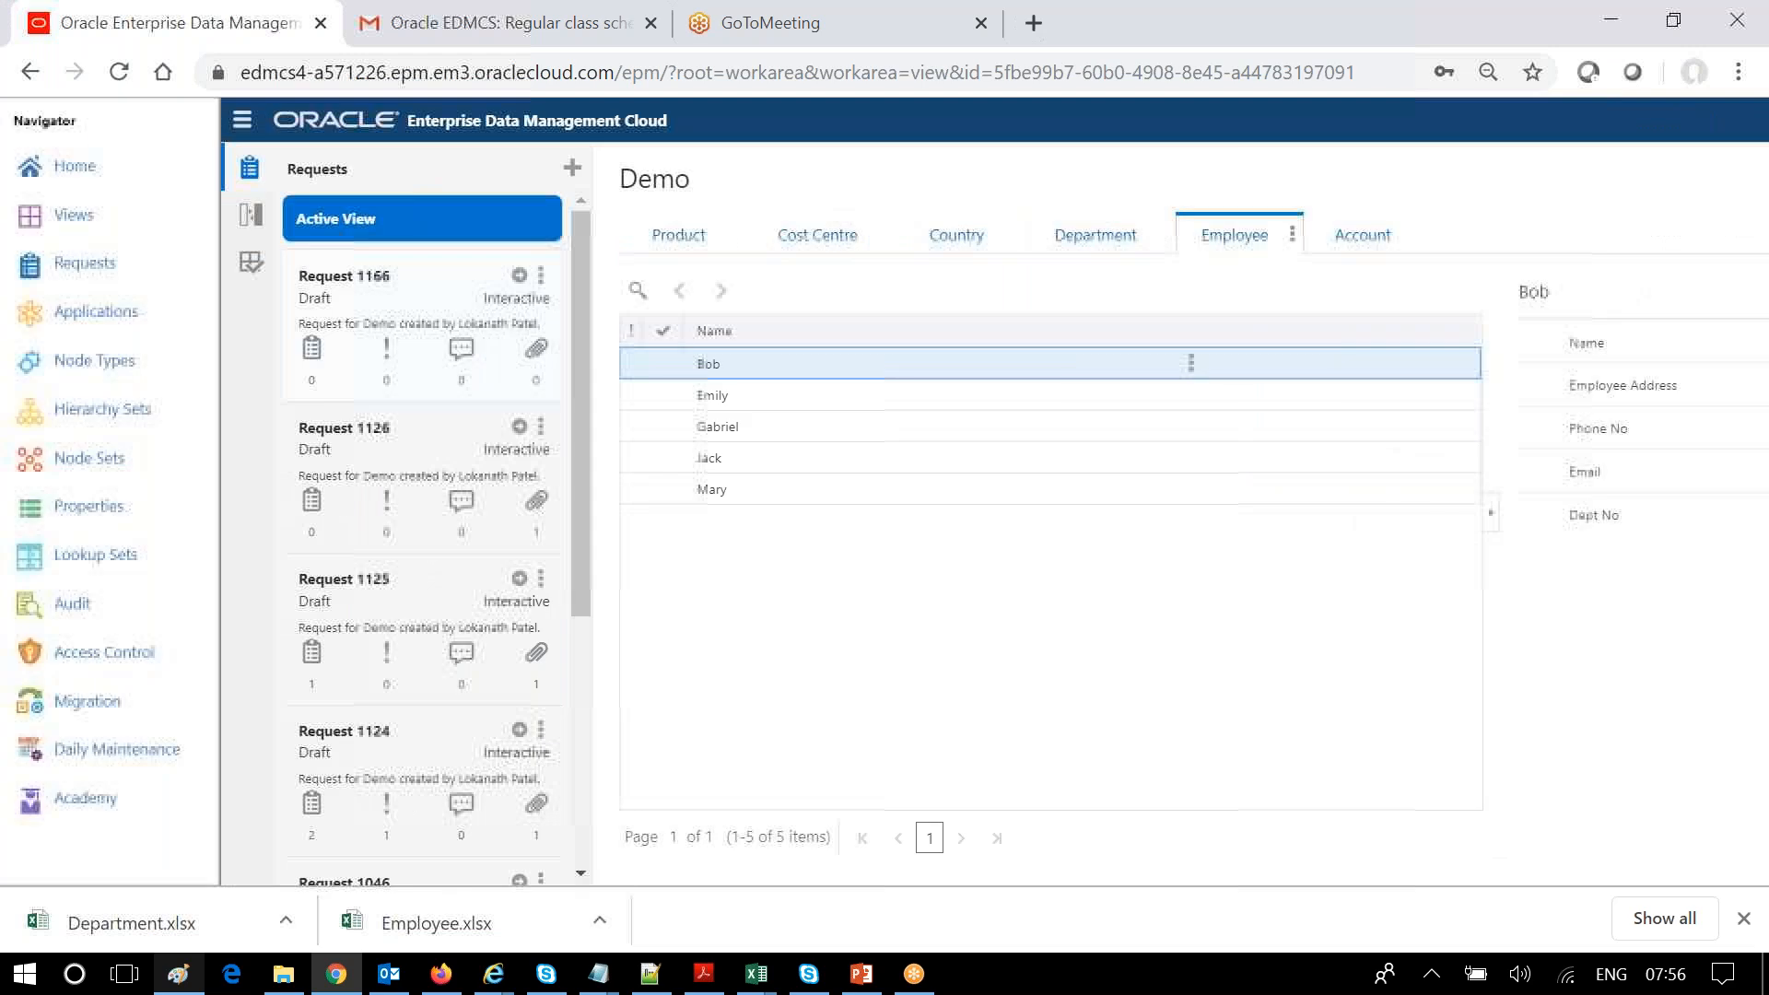
click(93, 330)
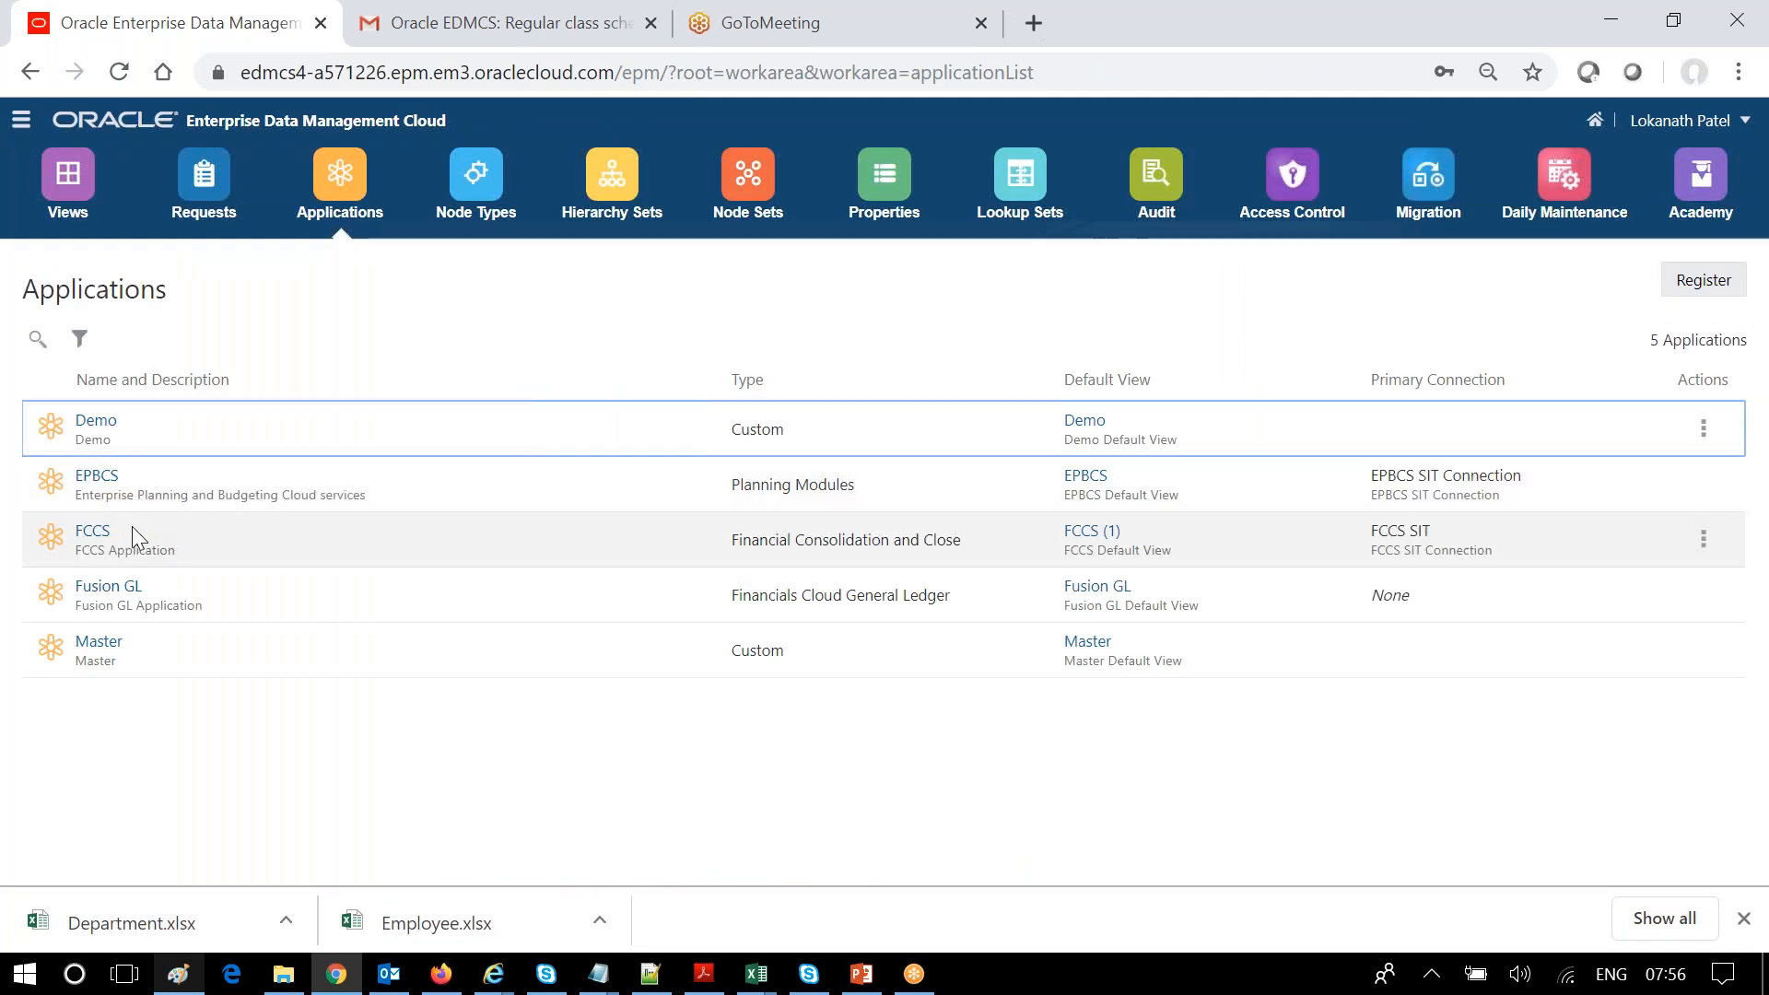
click(1706, 431)
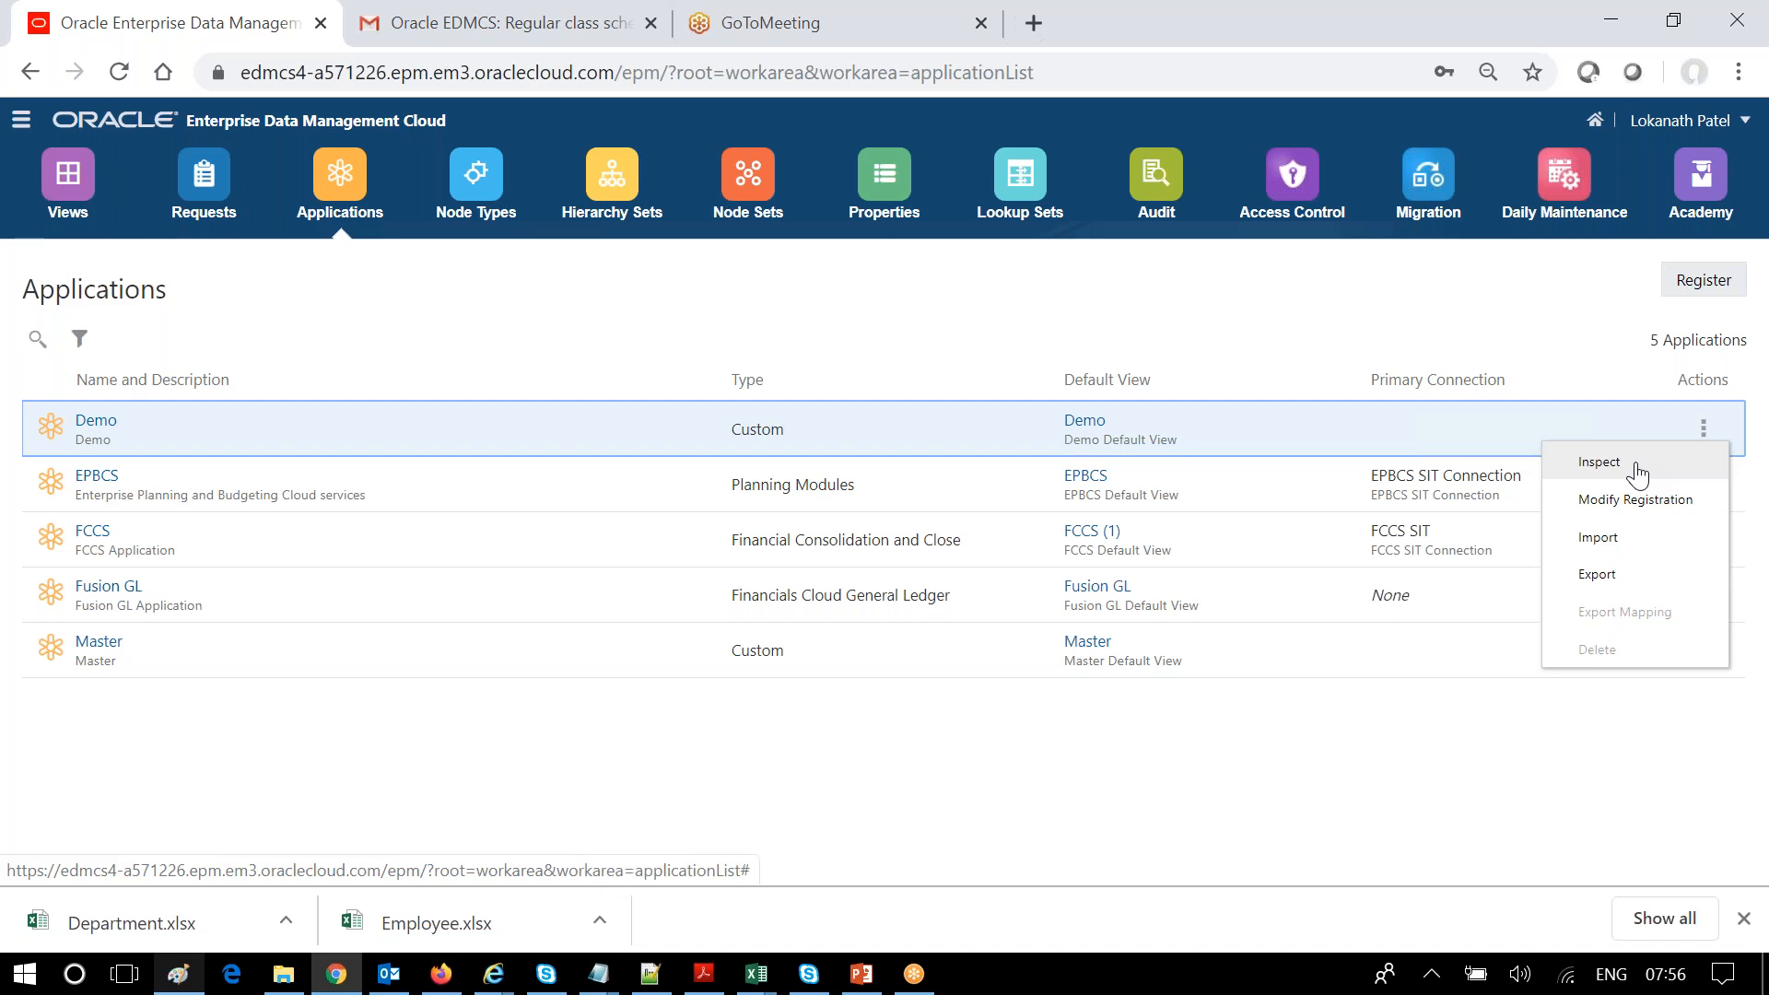
click(1670, 474)
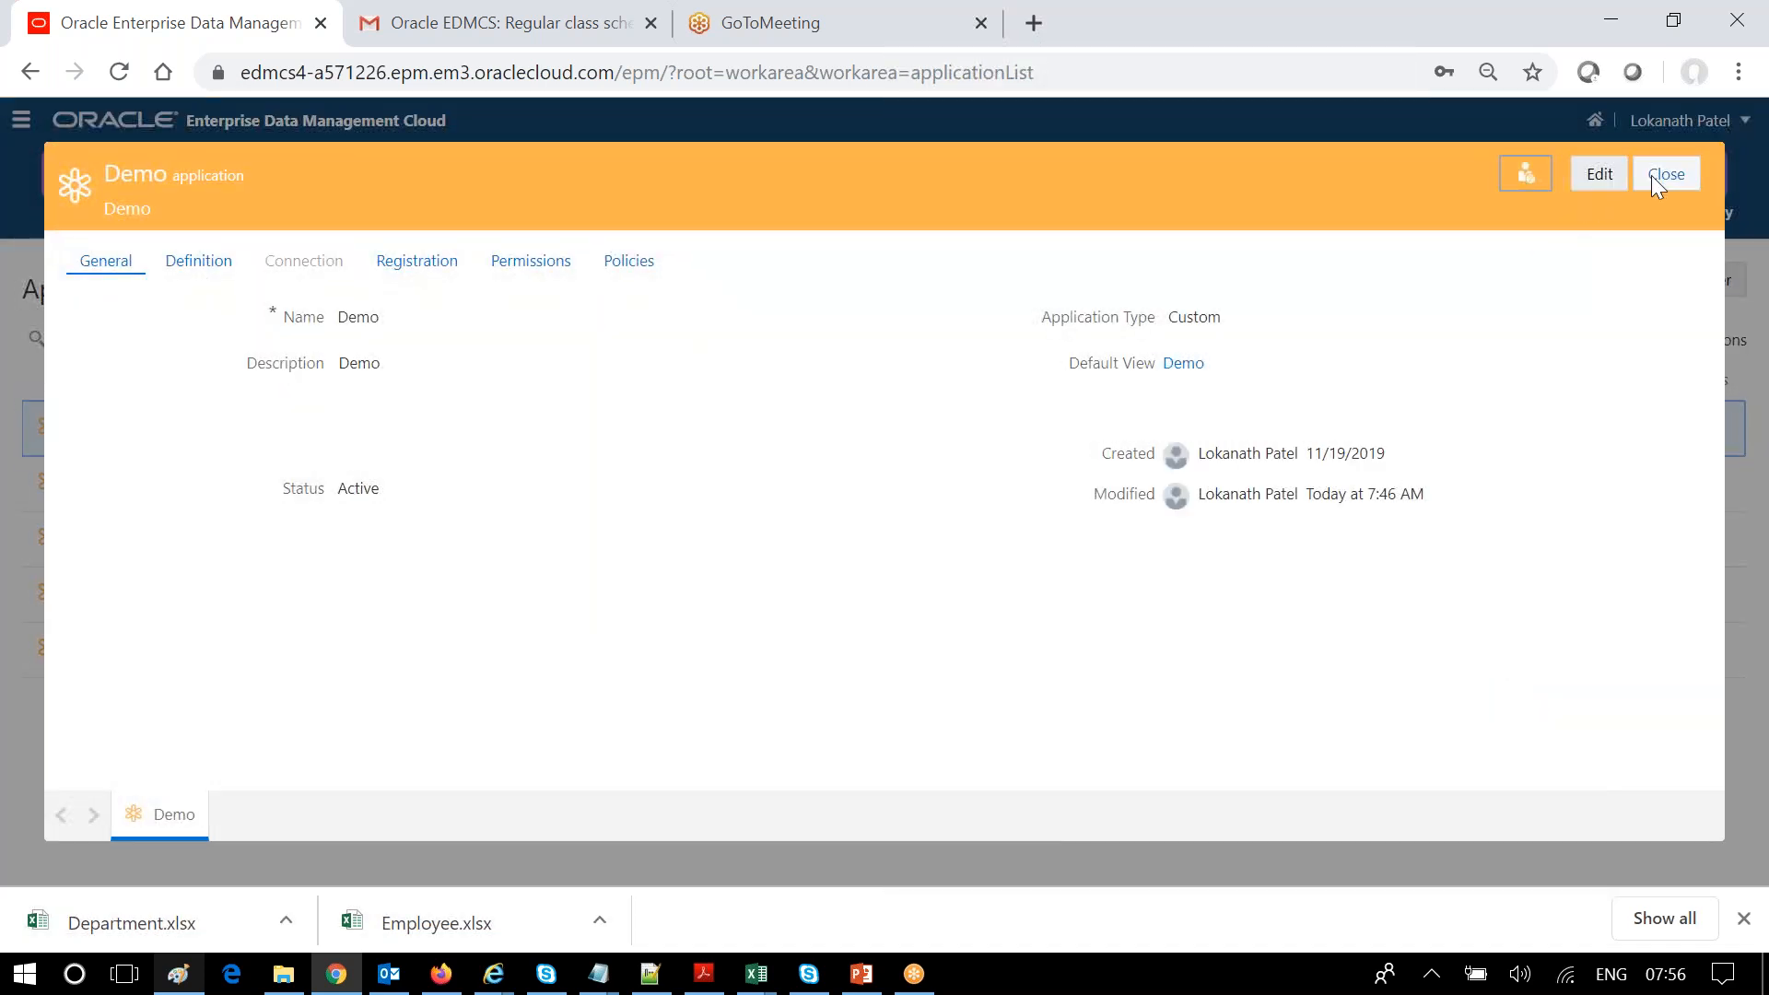
click(1665, 174)
- Open Demo's registration for modification and go to the Phone No property settings of the Employee (DemoApp) node type
click(1703, 428)
click(1635, 527)
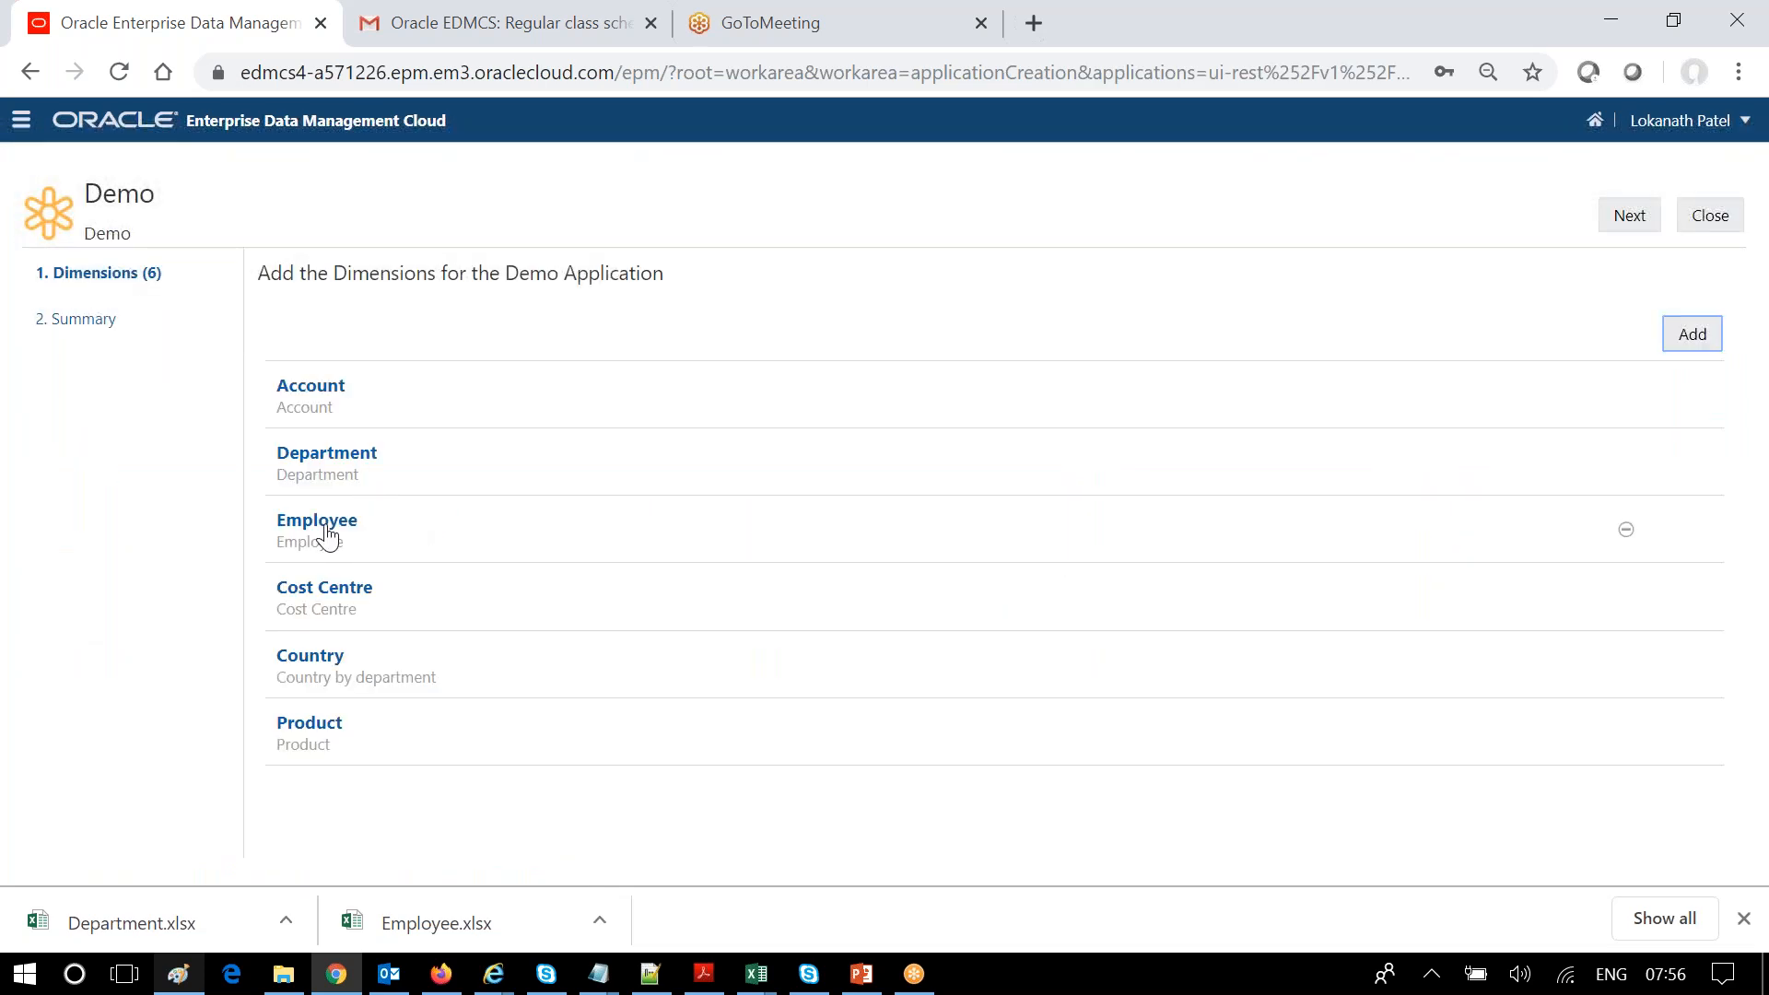
click(325, 527)
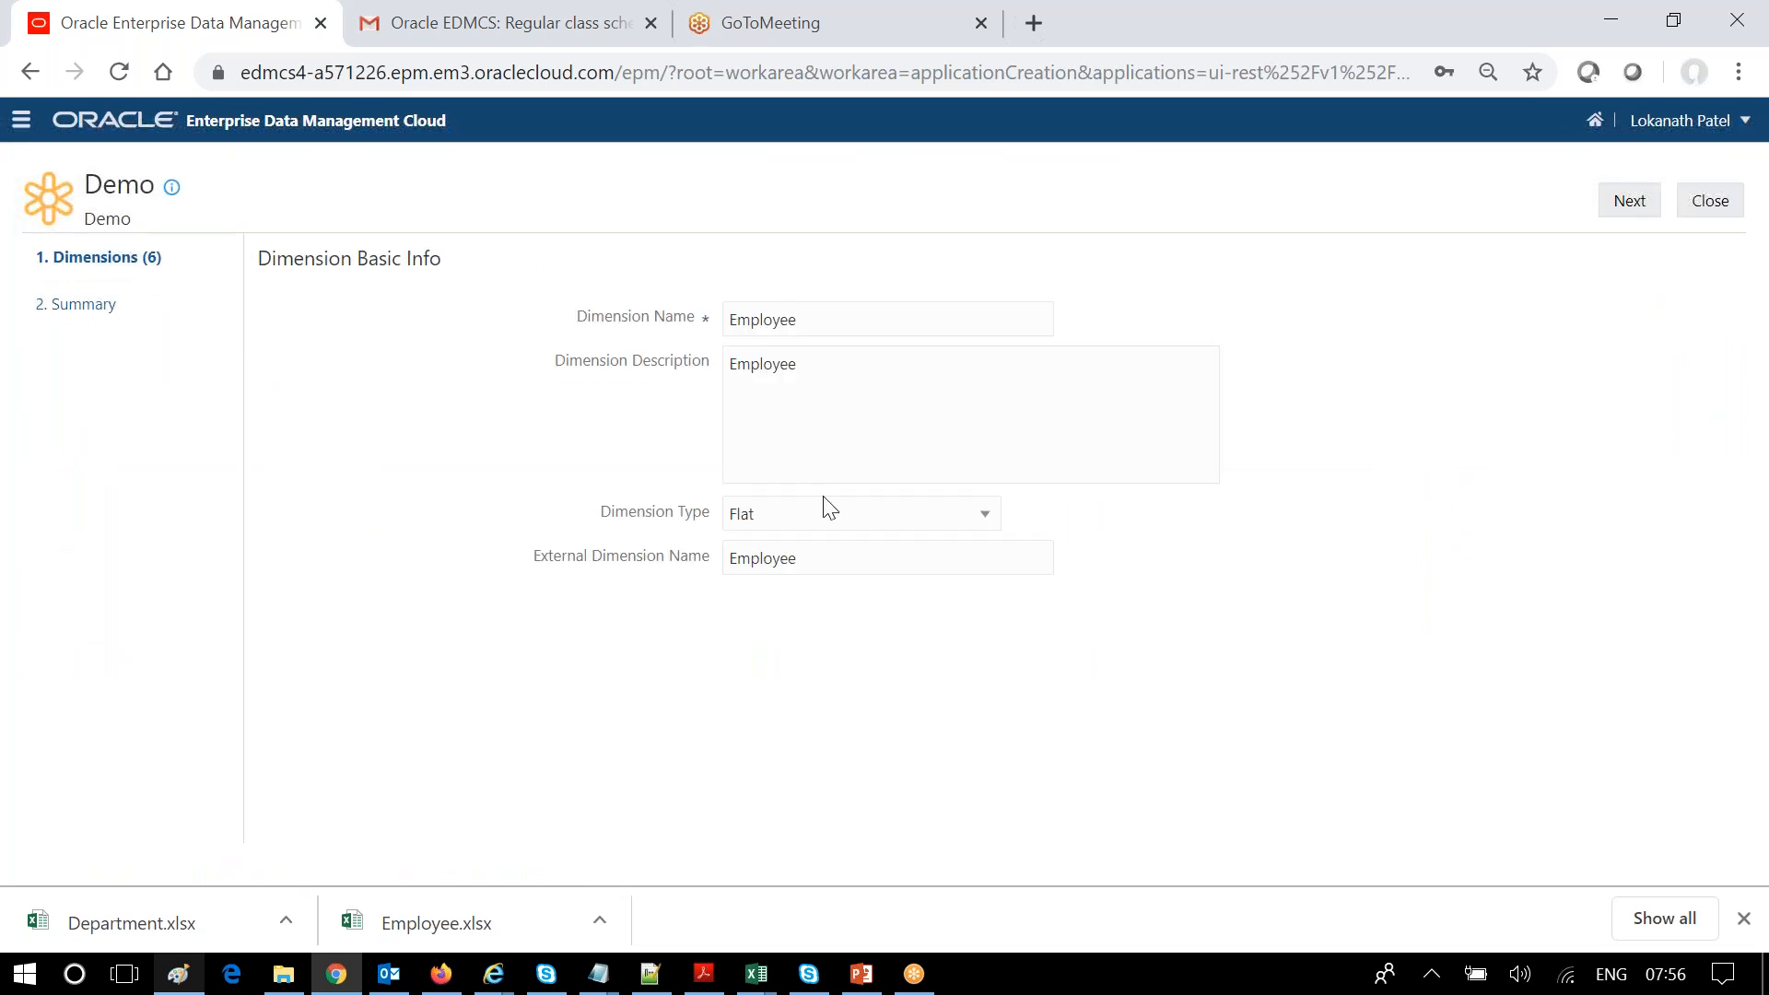
click(1638, 211)
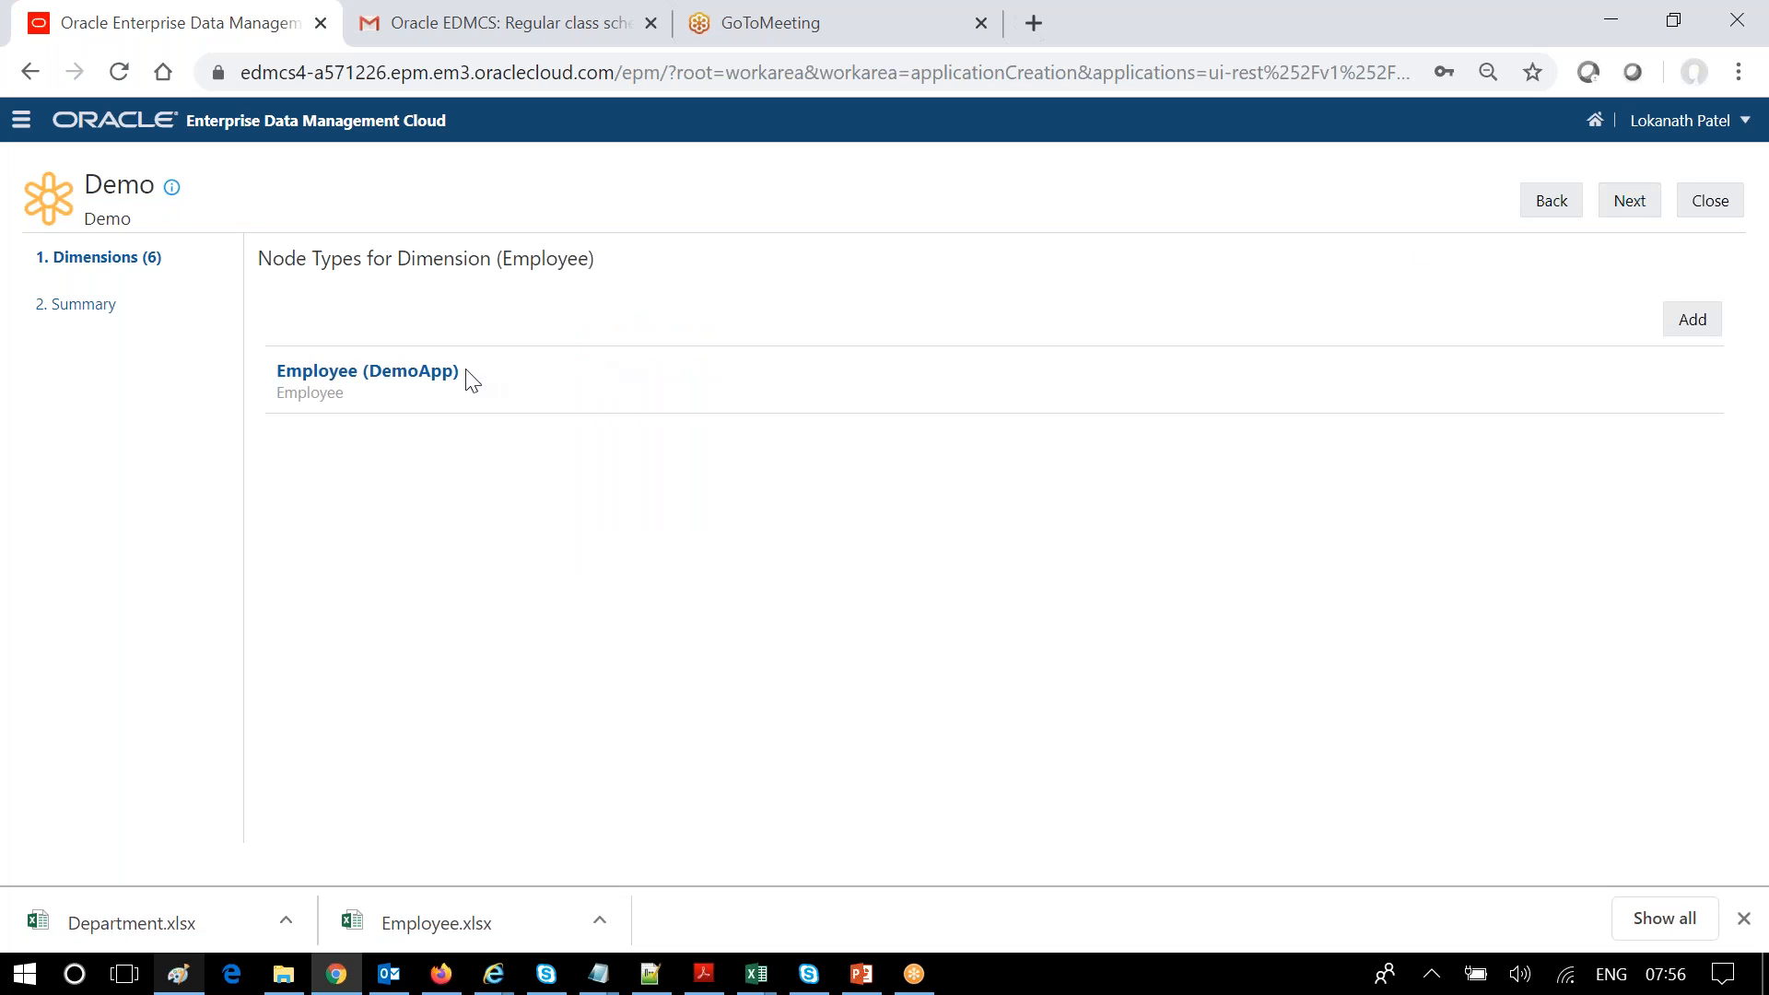
click(451, 373)
click(1629, 203)
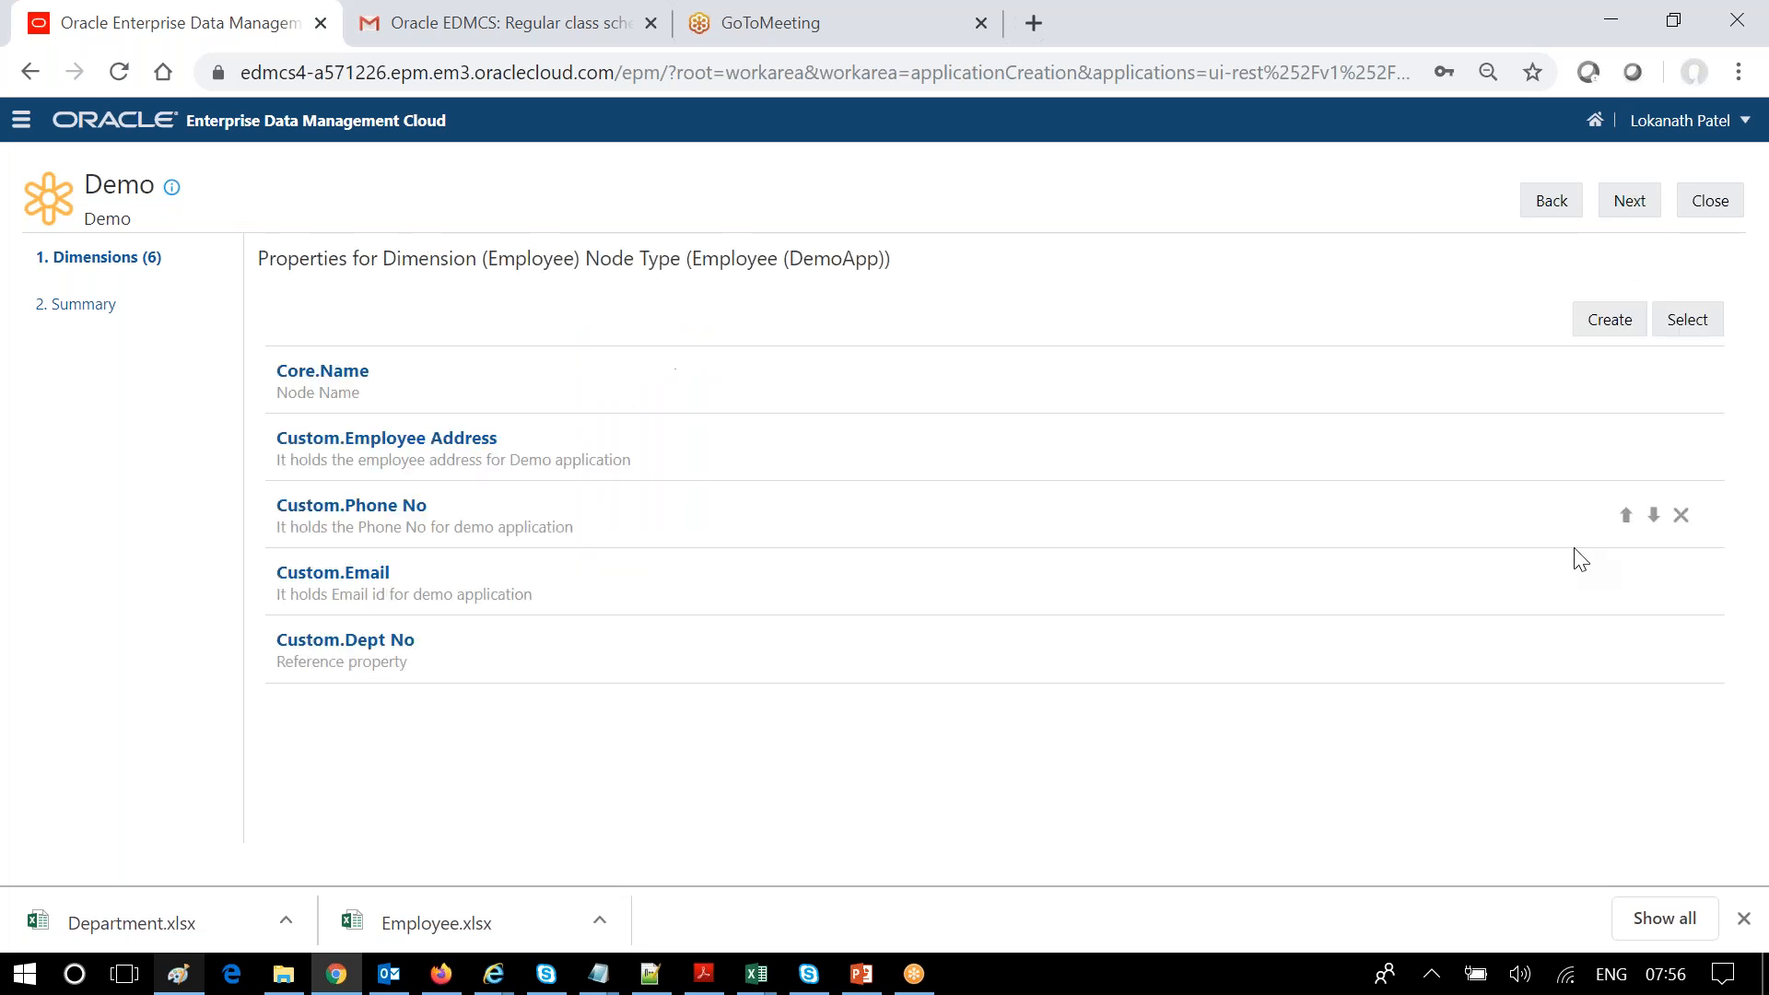
click(365, 514)
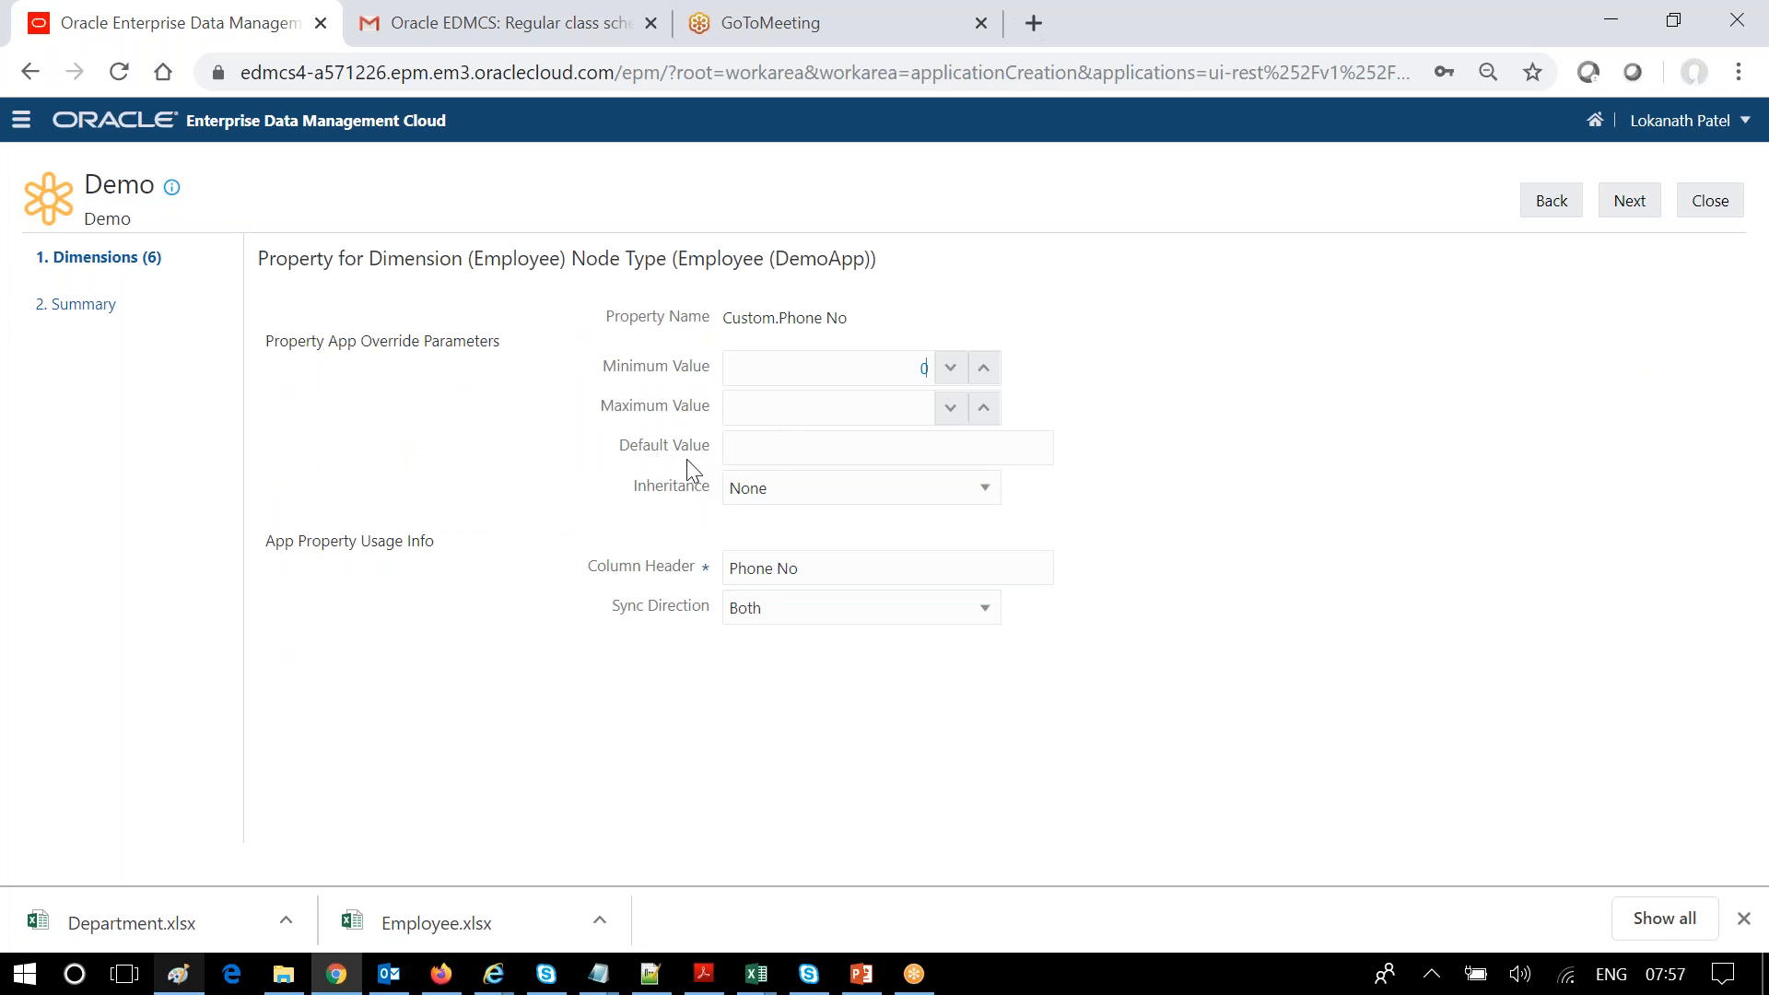
- Set both the default value and the maximum value of the Phone No property to 999999999
click(803, 448)
drag(843, 446, 566, 452)
key(ctrl+c)
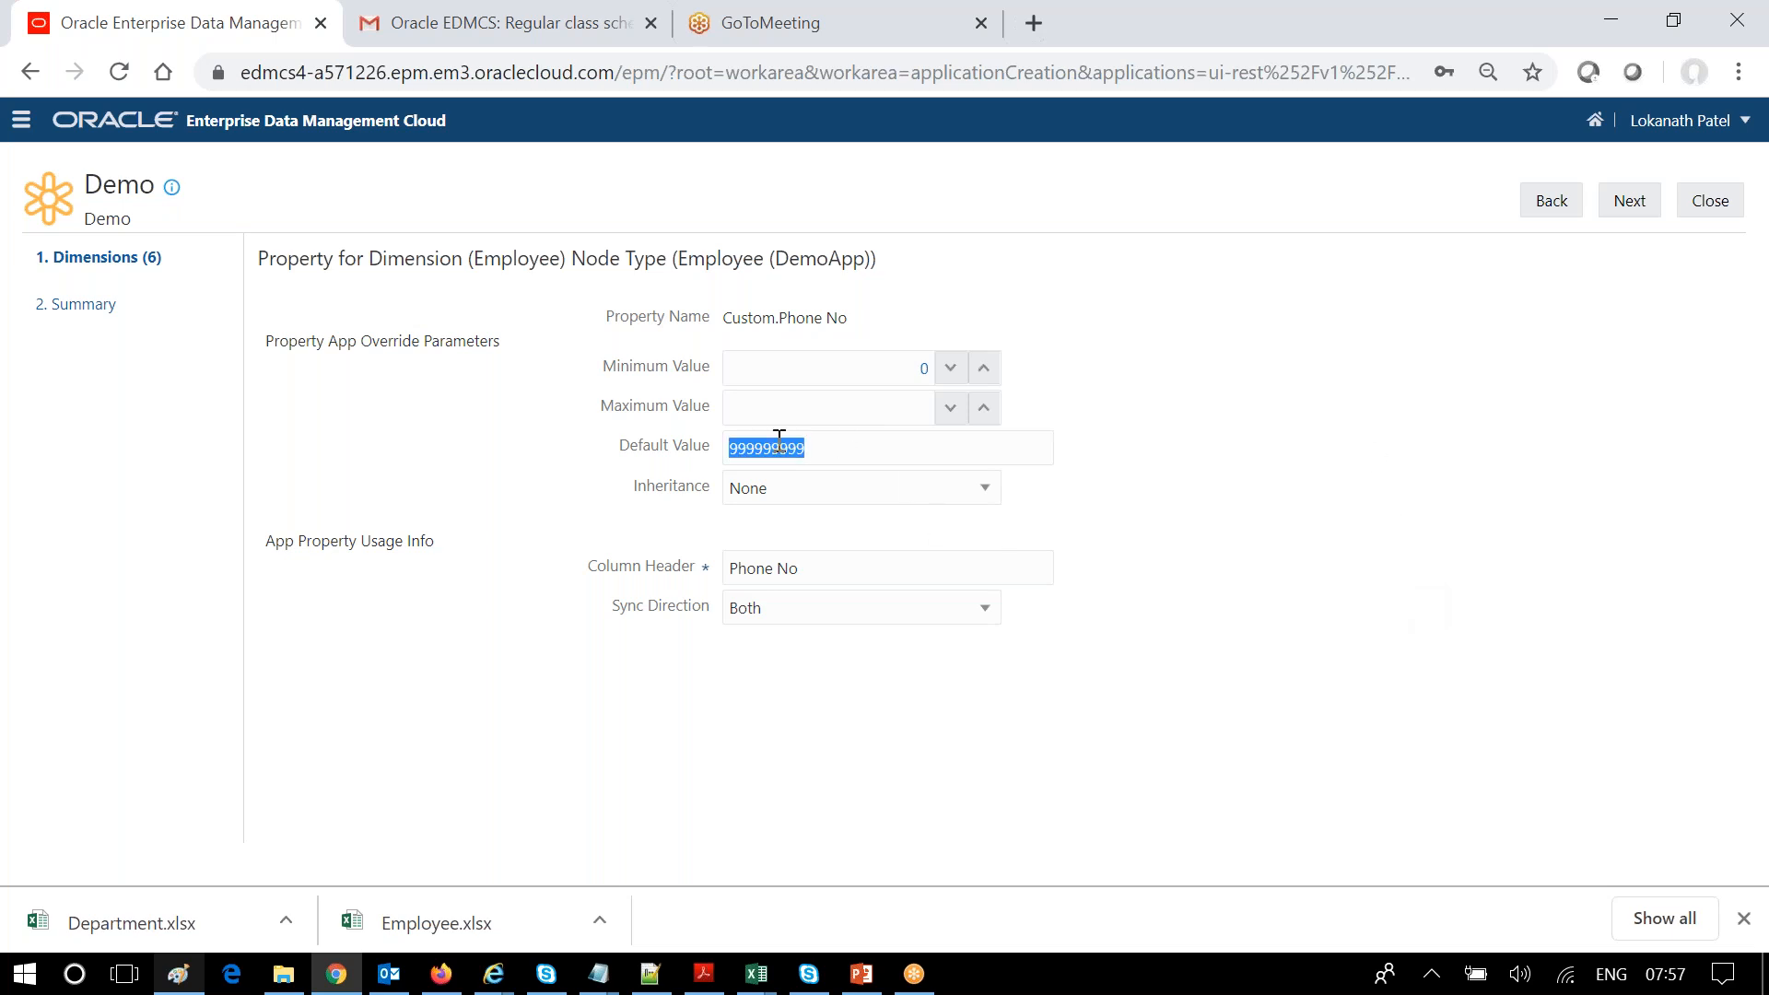
click(857, 420)
key(ctrl+v)
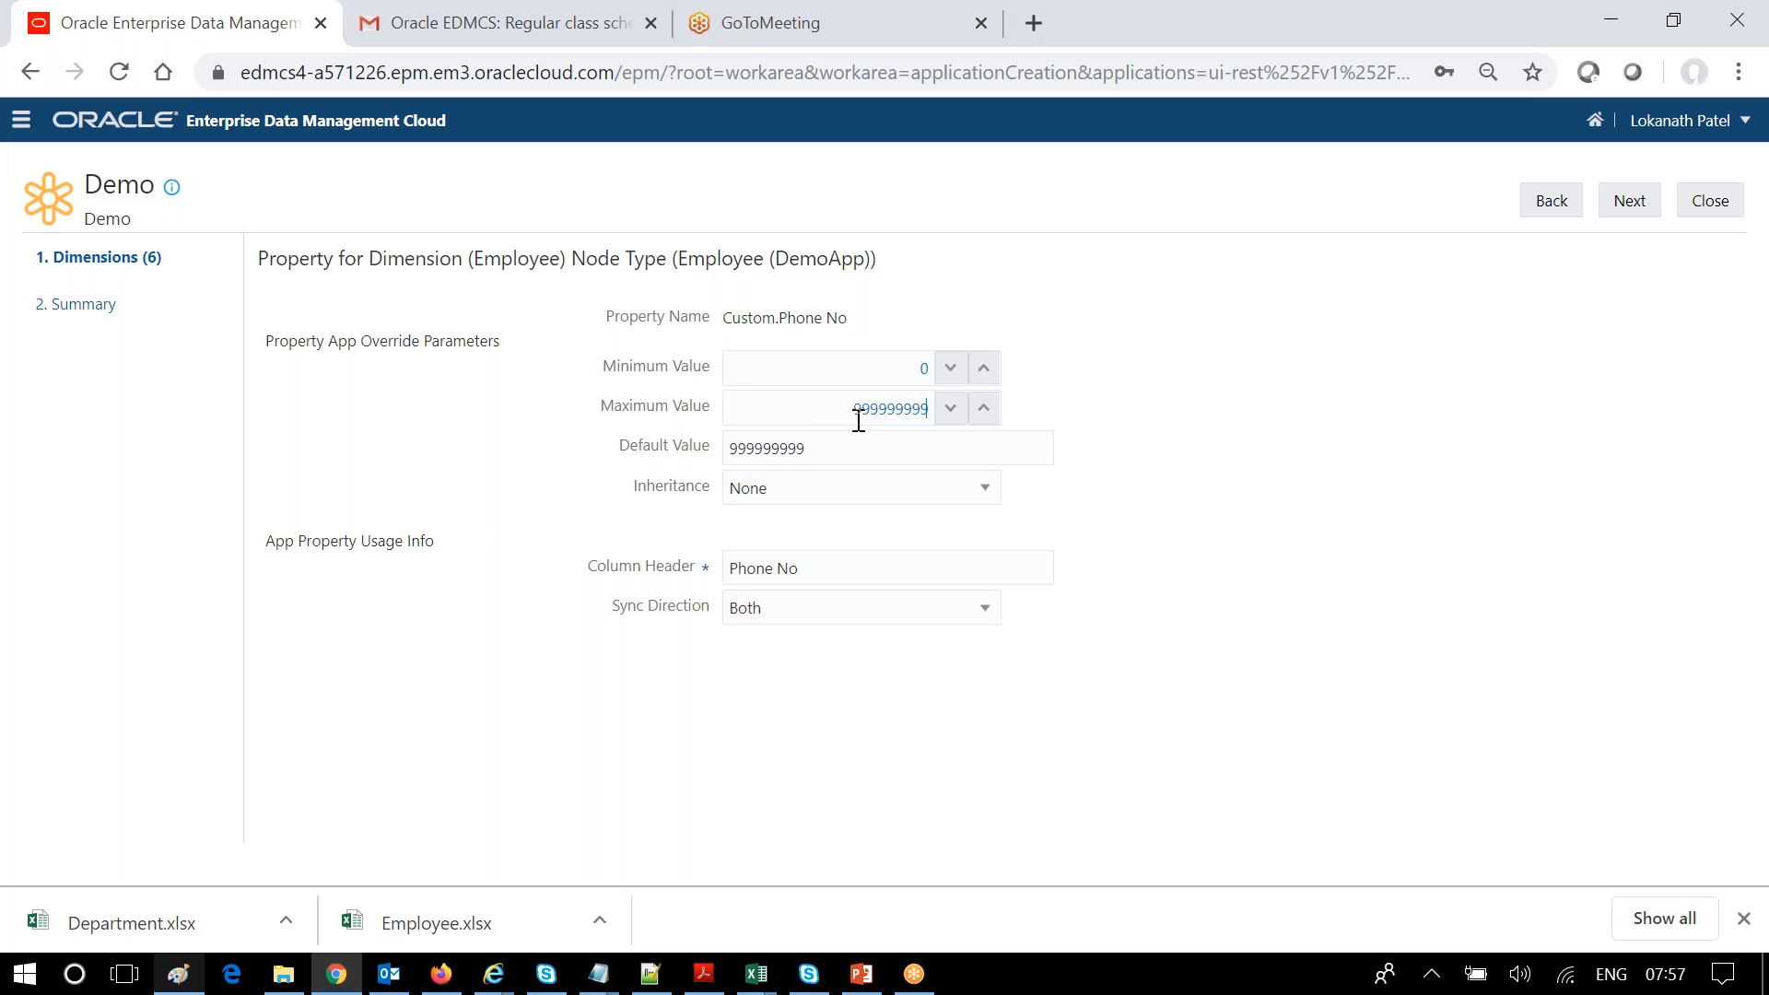
- Accept the remaining Employee dimension and Dept No override settings and complete the Demo registration changes
click(1645, 200)
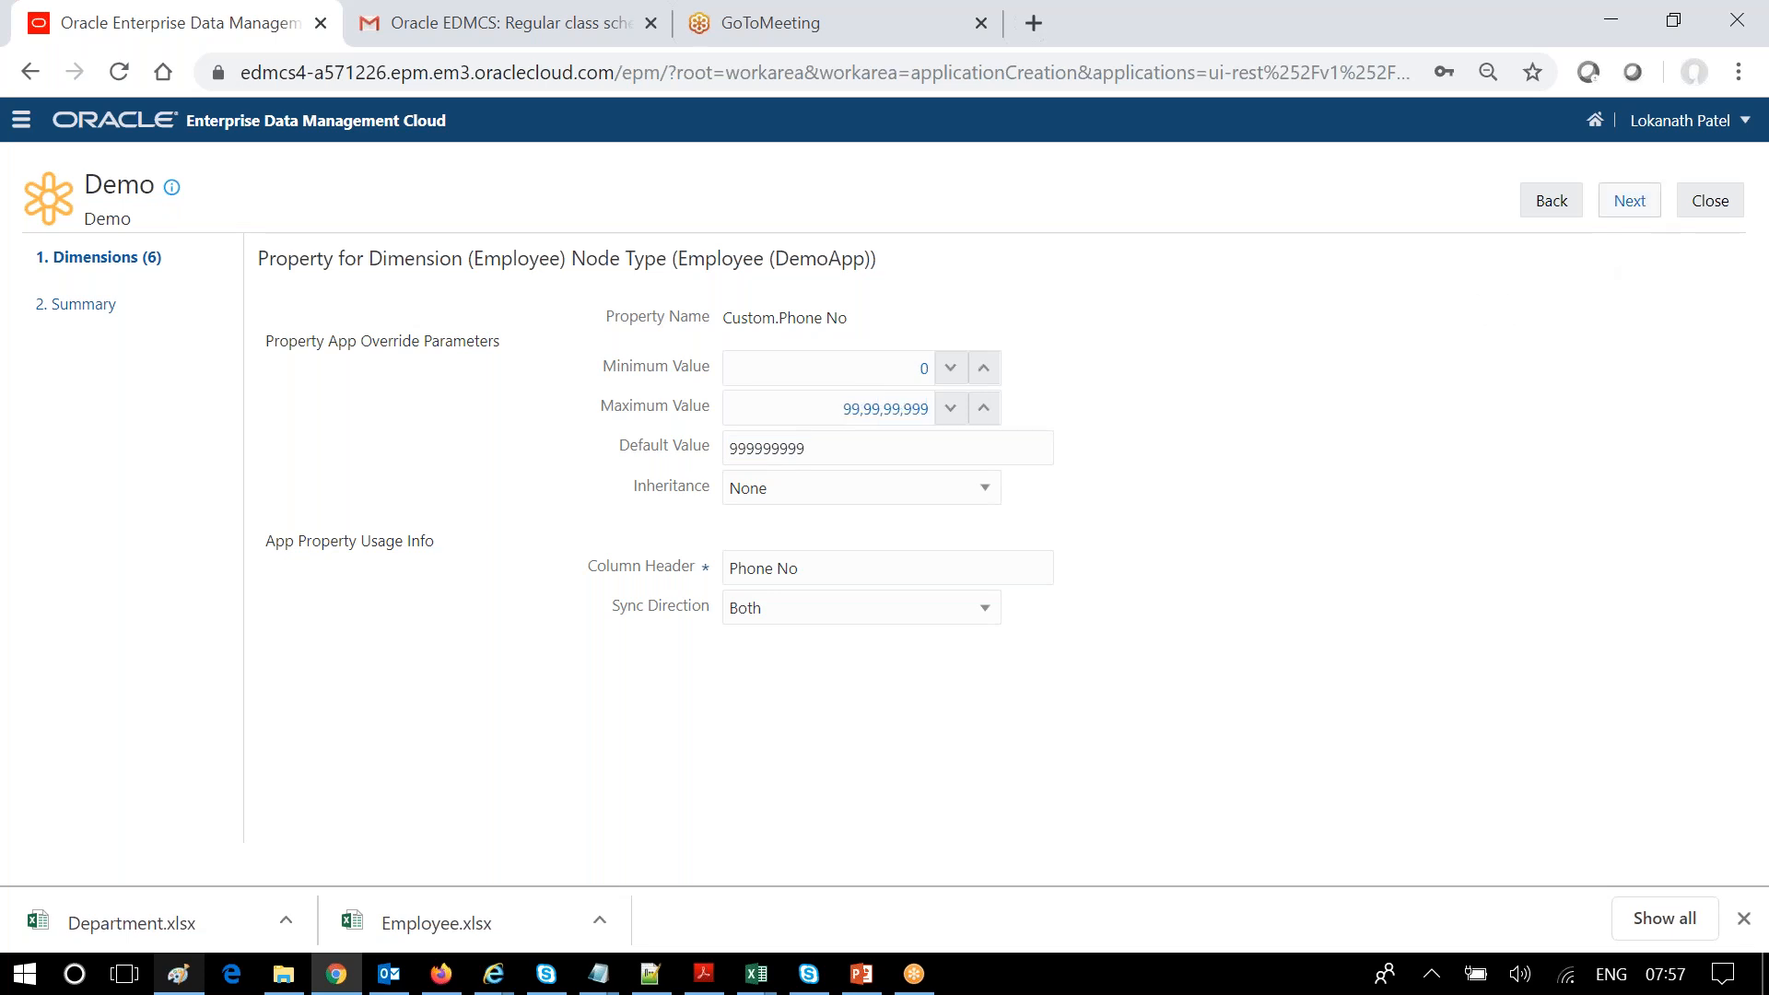
click(1647, 202)
click(1647, 203)
click(1647, 203)
click(1647, 202)
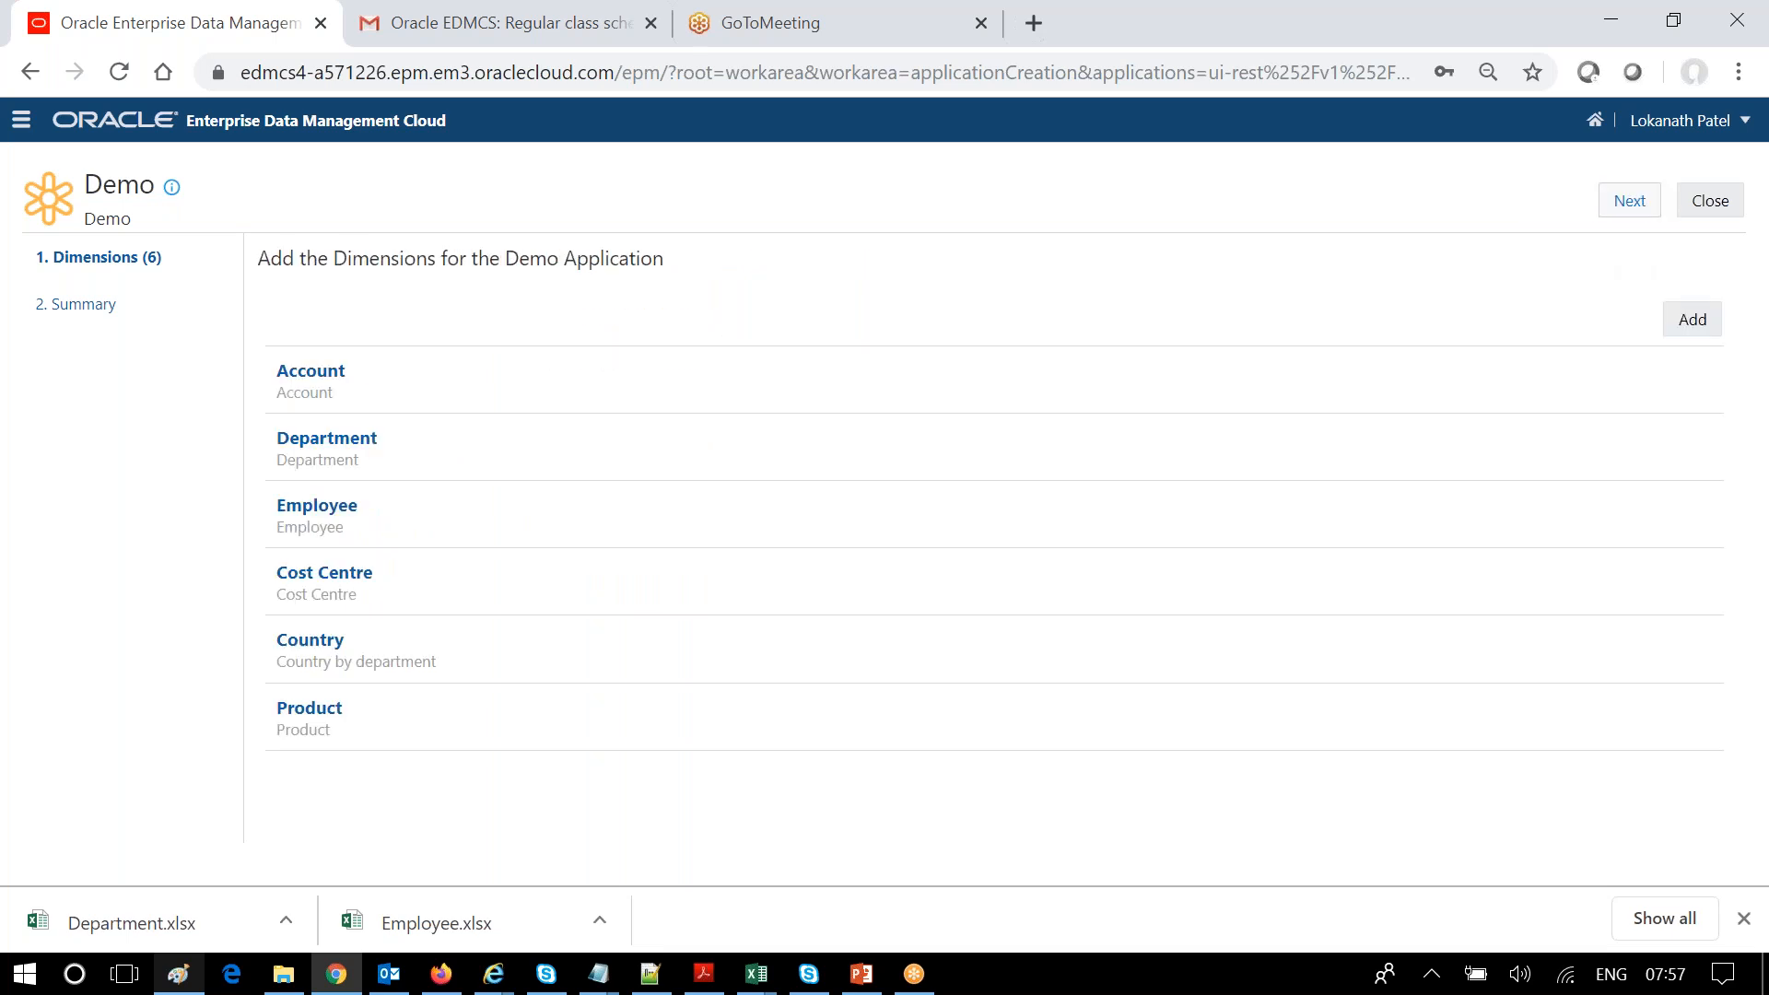
click(1647, 201)
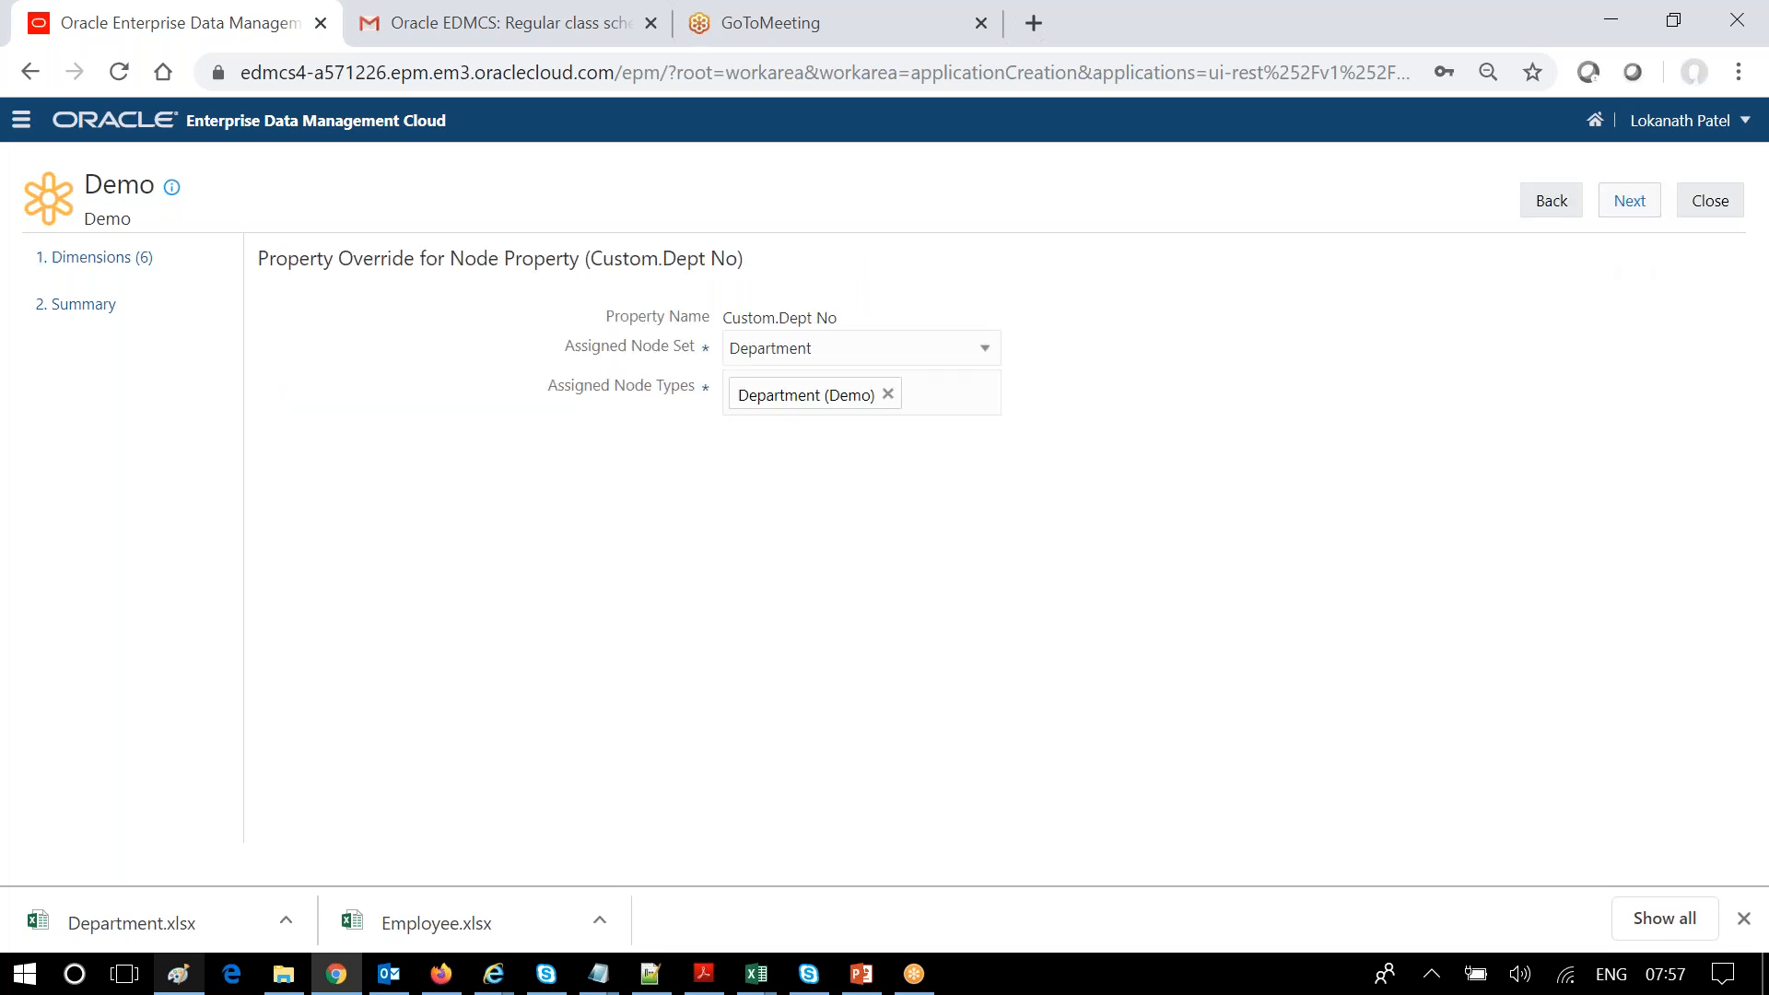
click(1647, 203)
click(1649, 206)
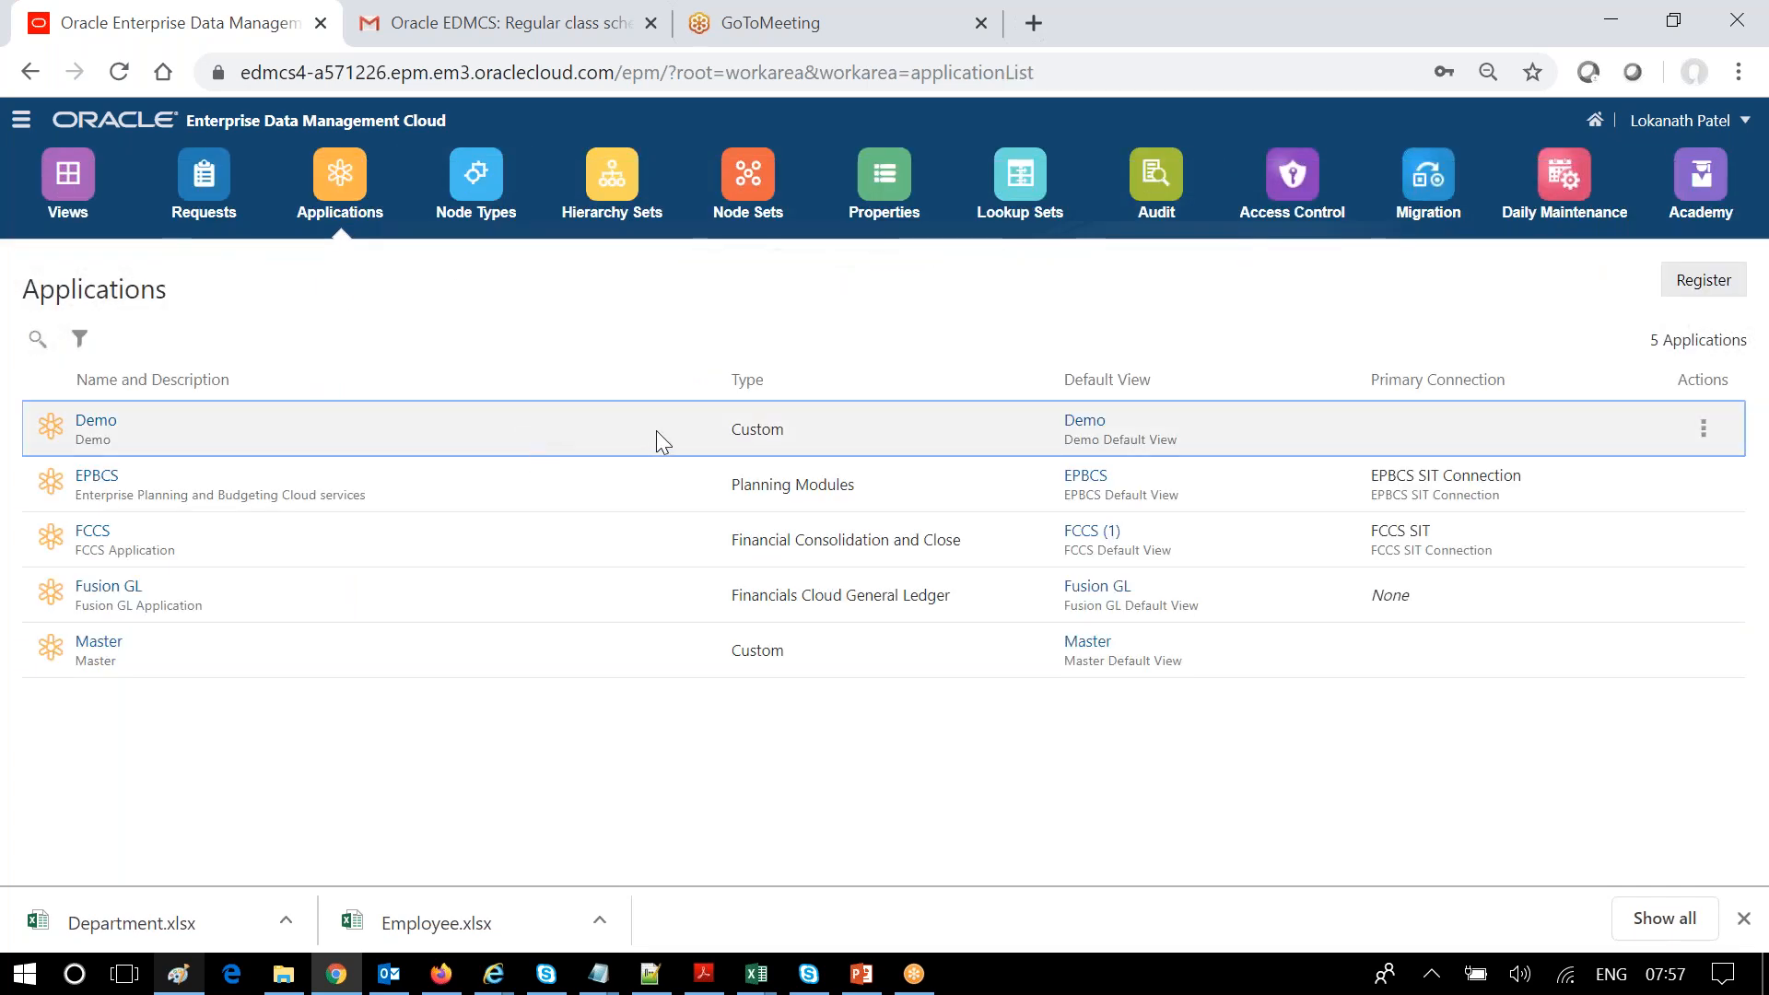
- Start a new request in the Demo view, add a new Employee node and examine its Phone No property information
click(68, 179)
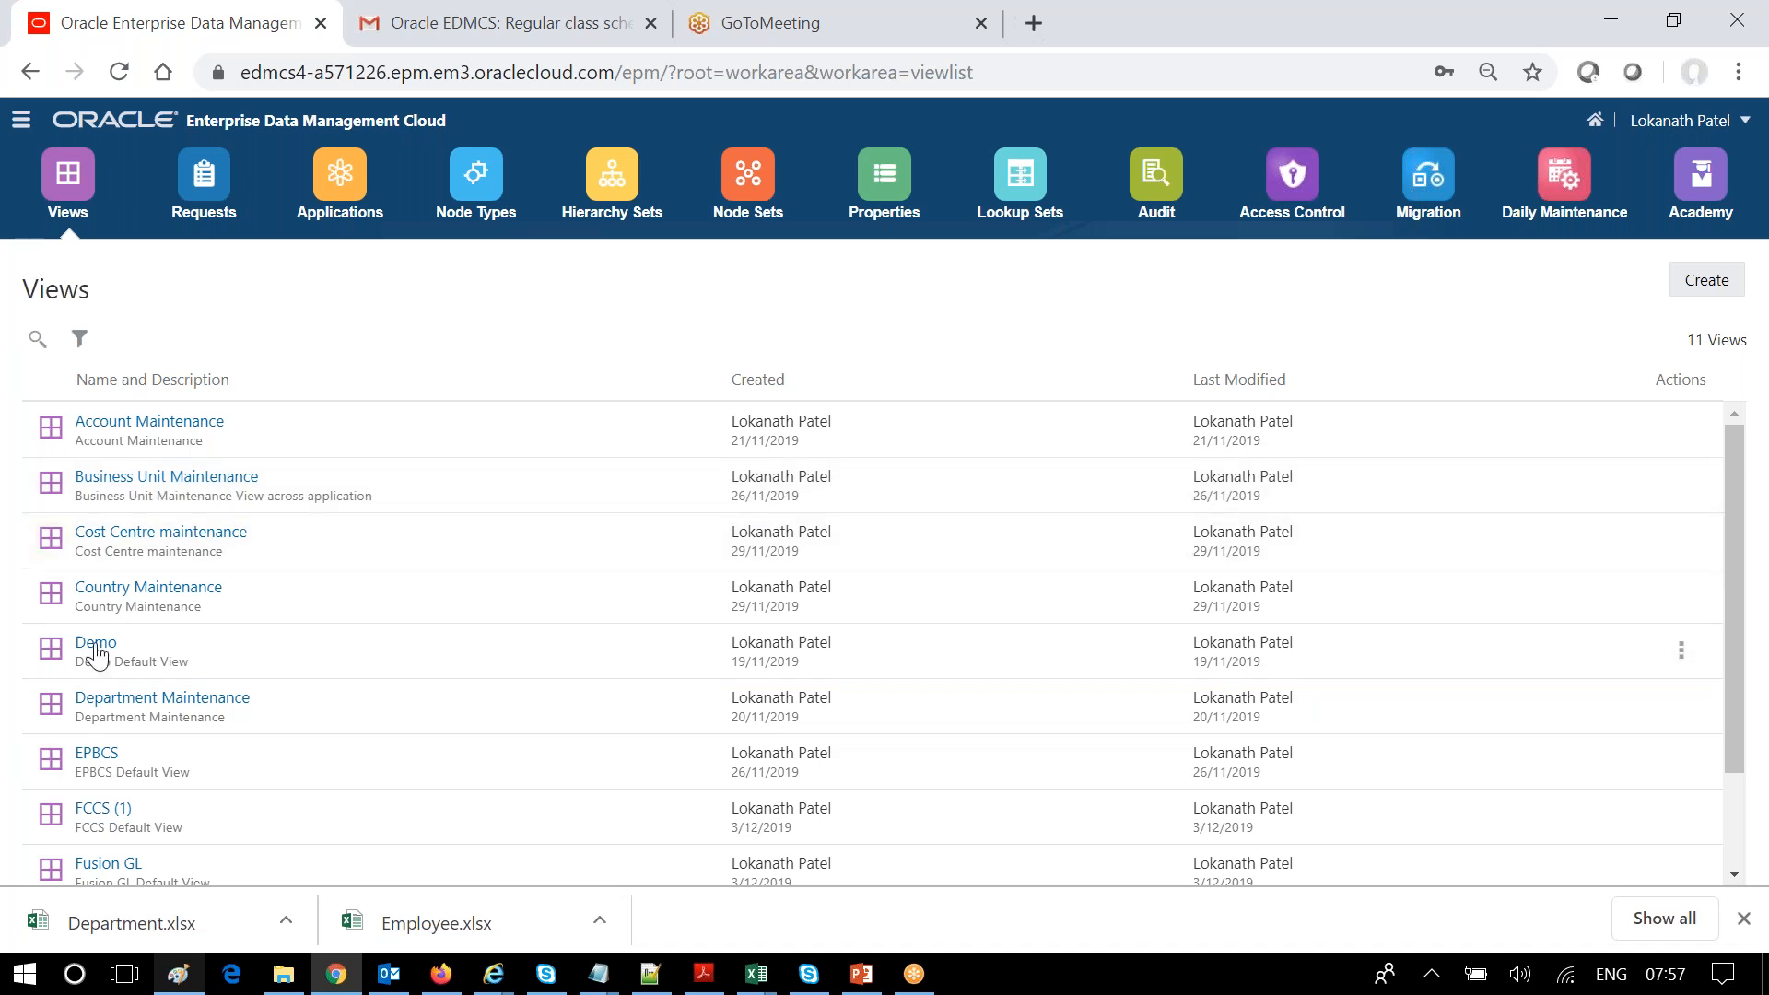
click(96, 645)
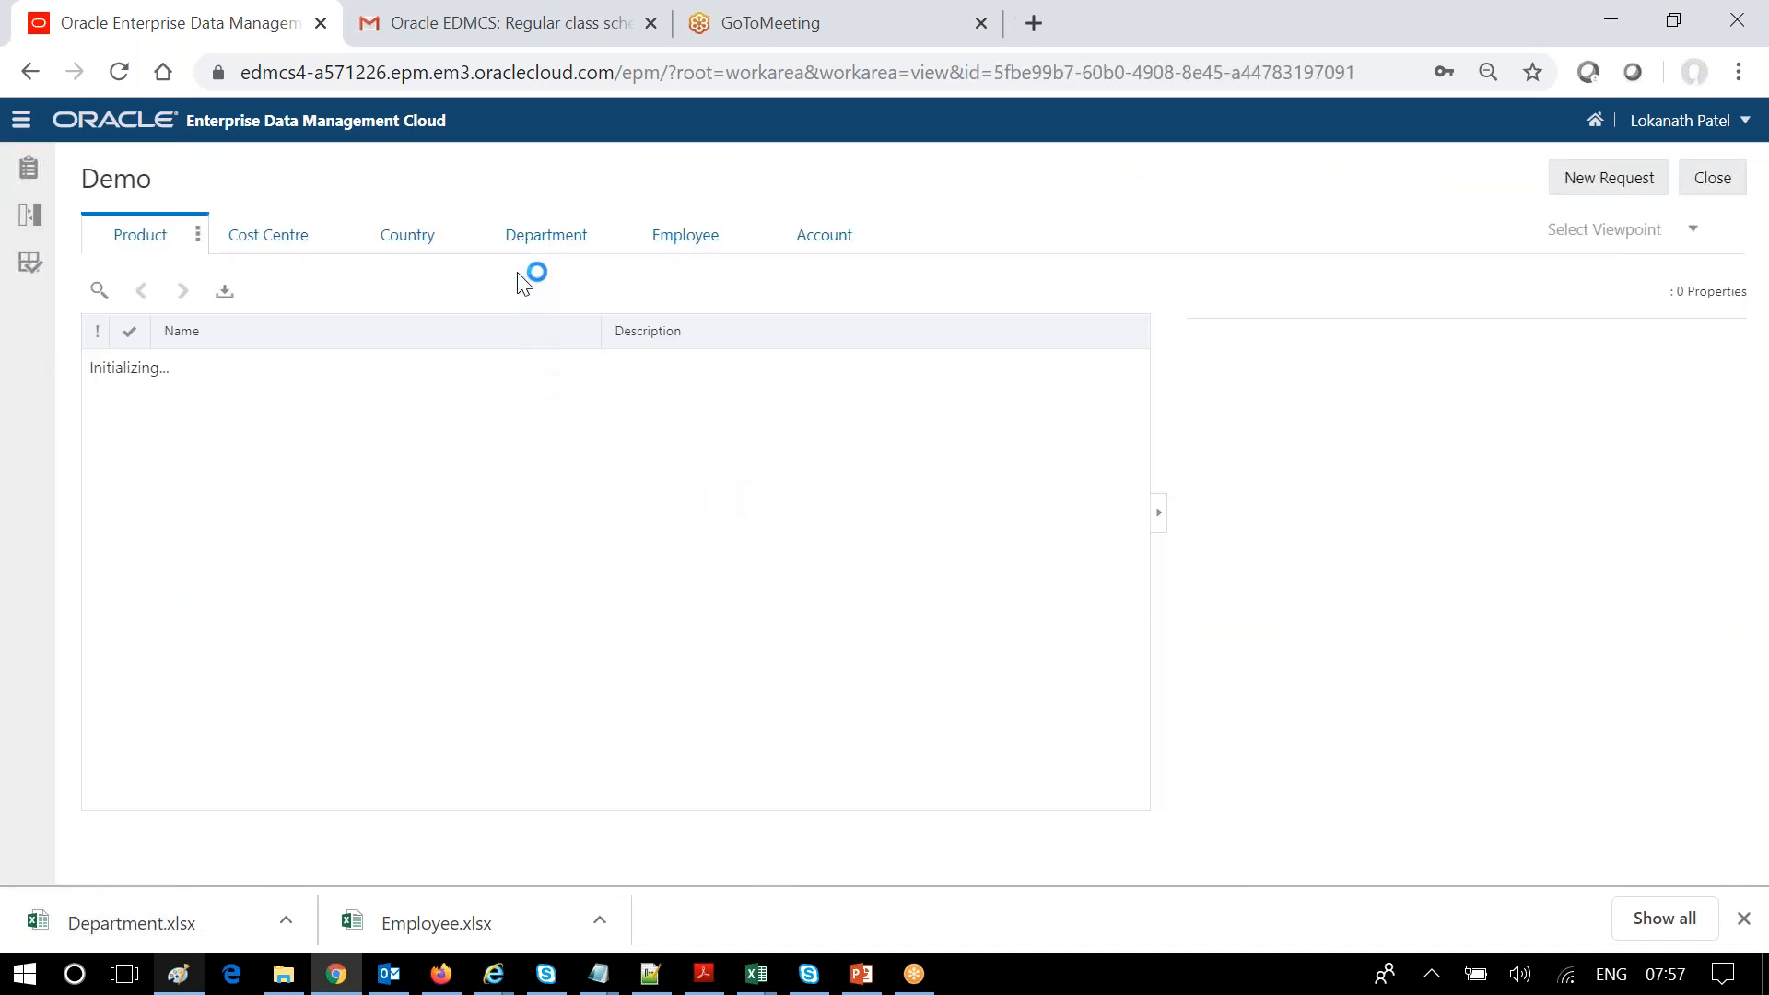
click(677, 237)
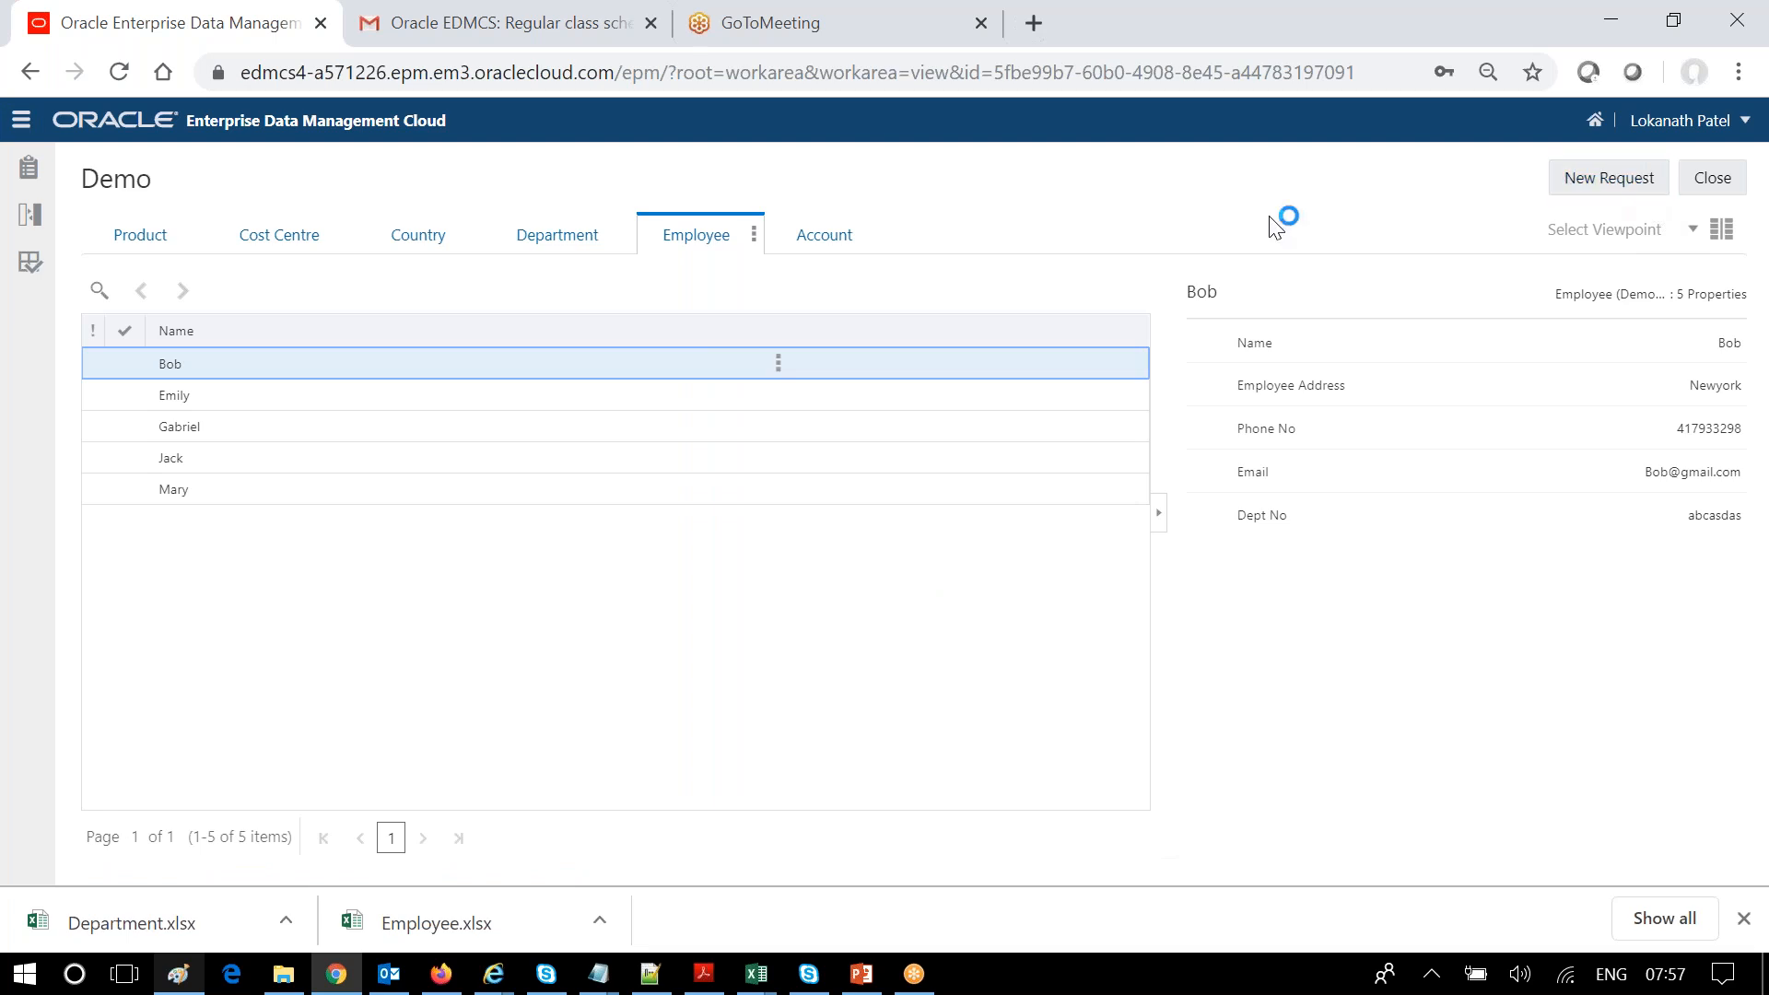
click(1244, 290)
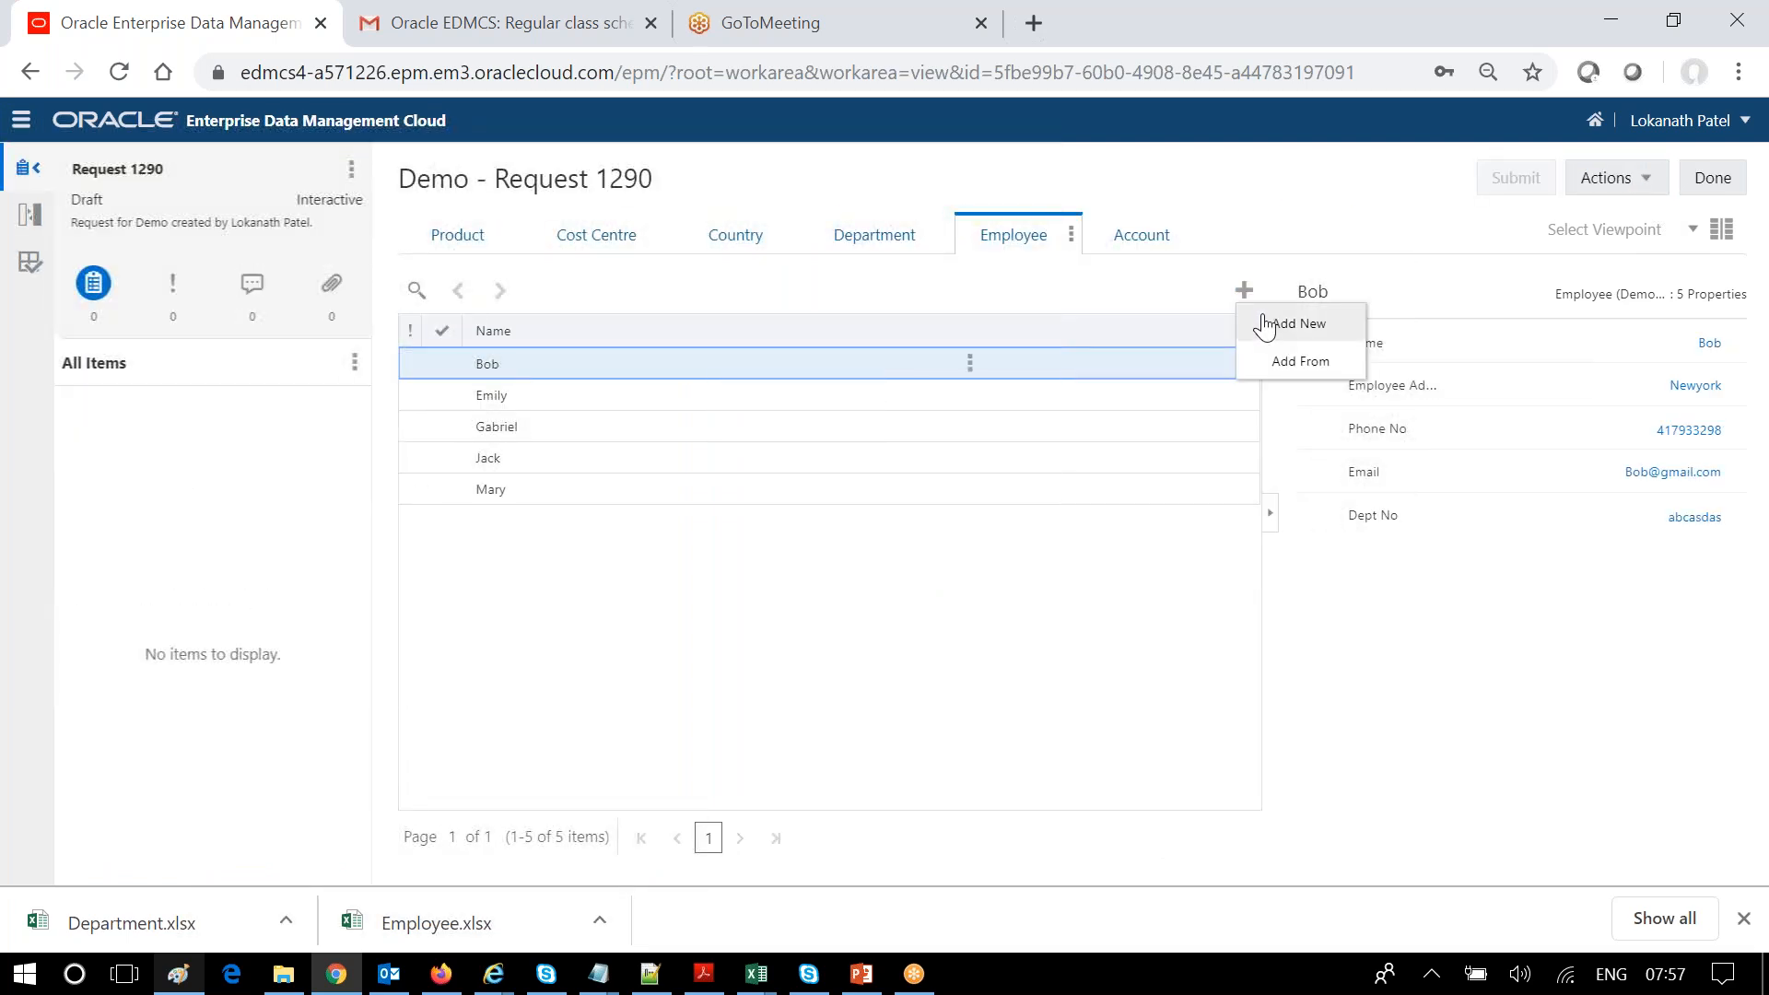
click(1289, 323)
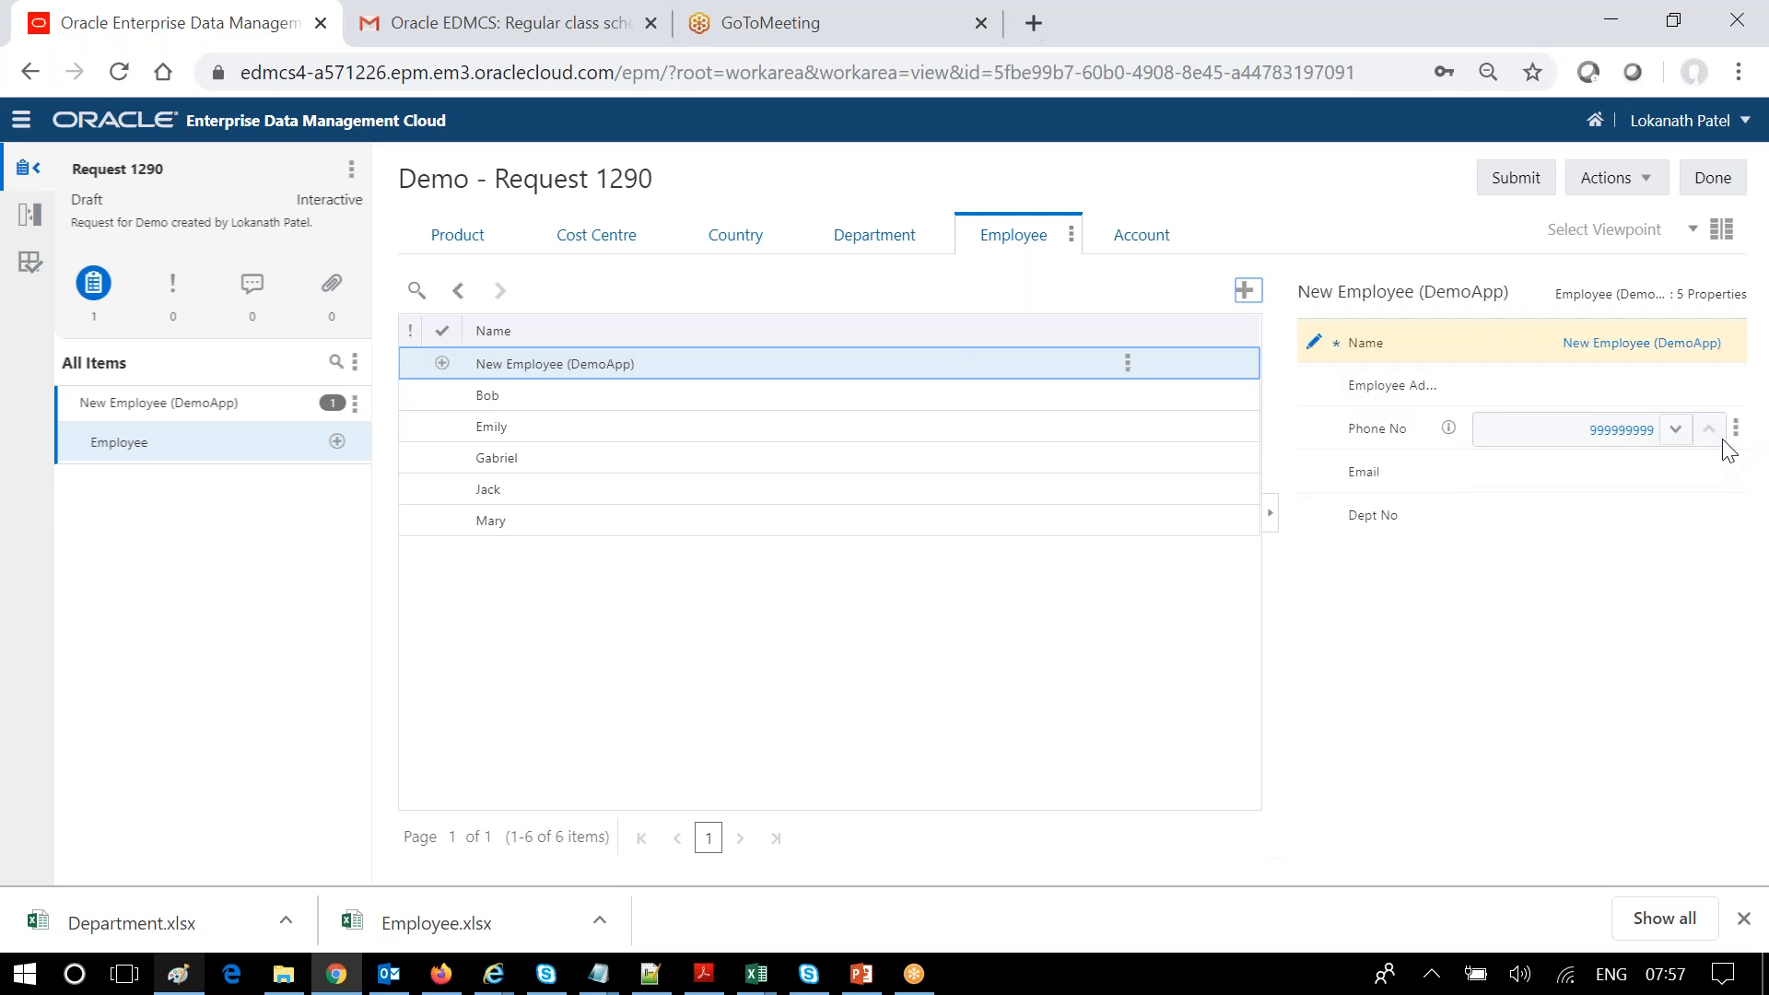
mouse_move(1449, 431)
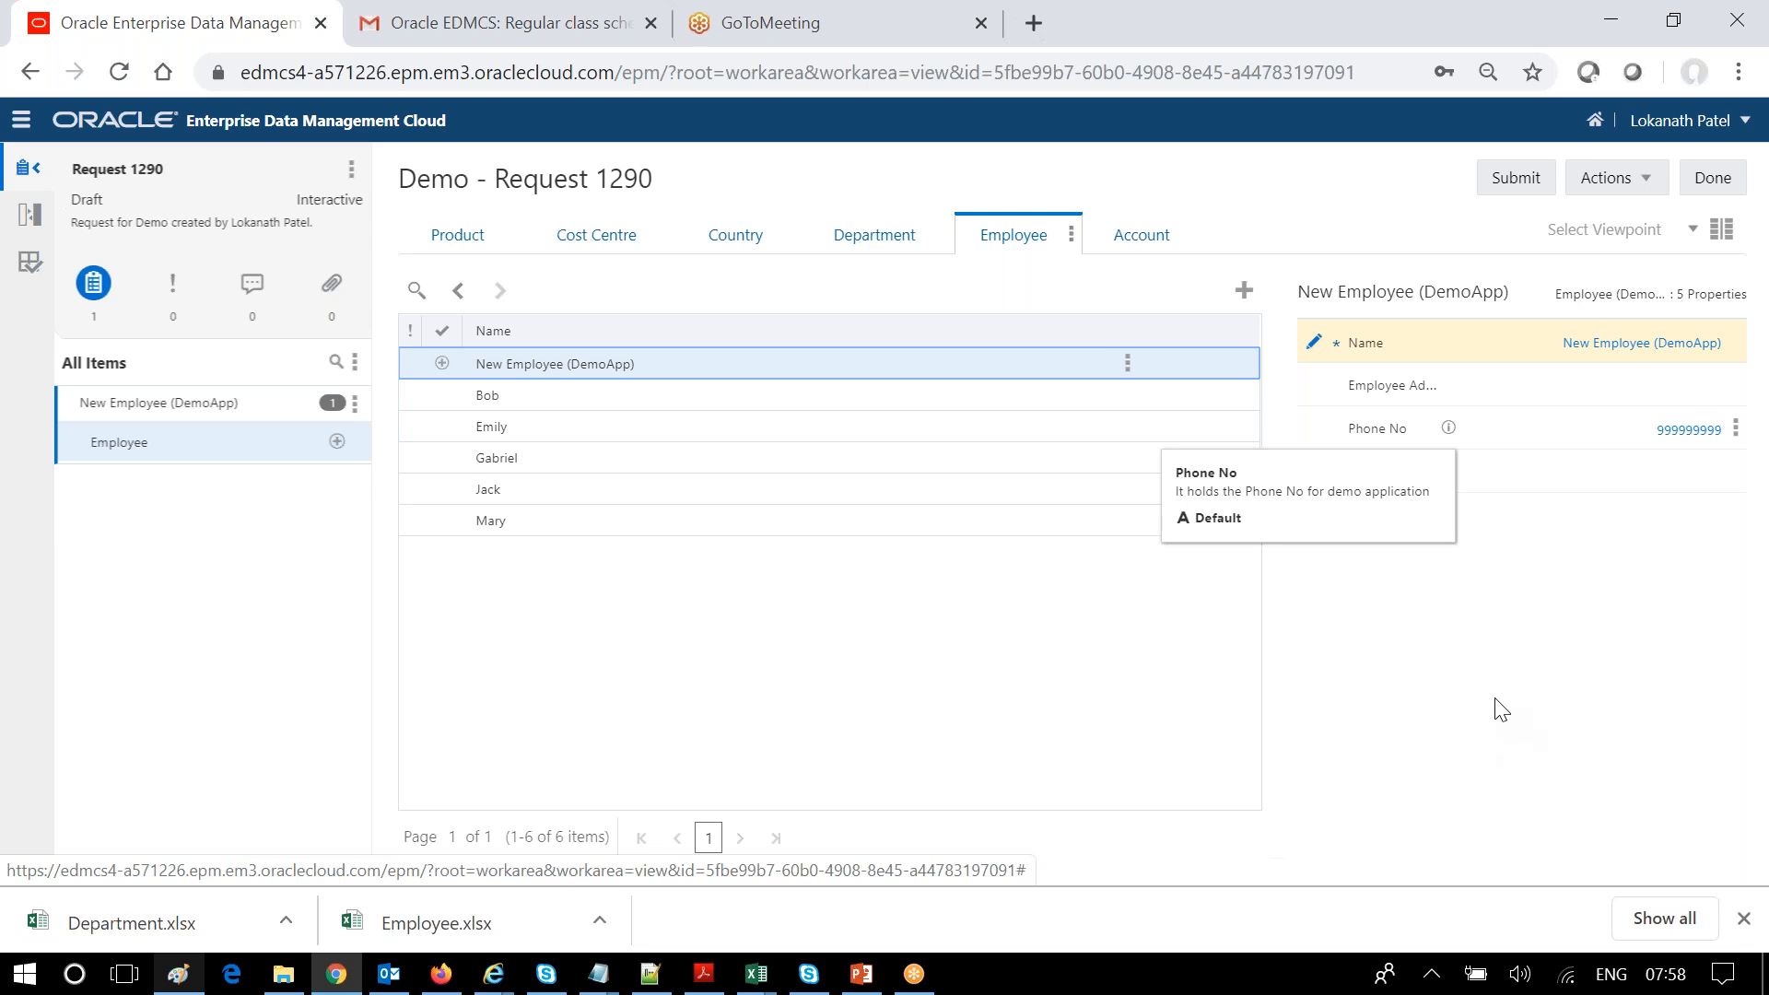
- View the Product nodes and expand PL_7000000, PL_7030000 and PL_7040000 in the Account hierarchy
click(474, 246)
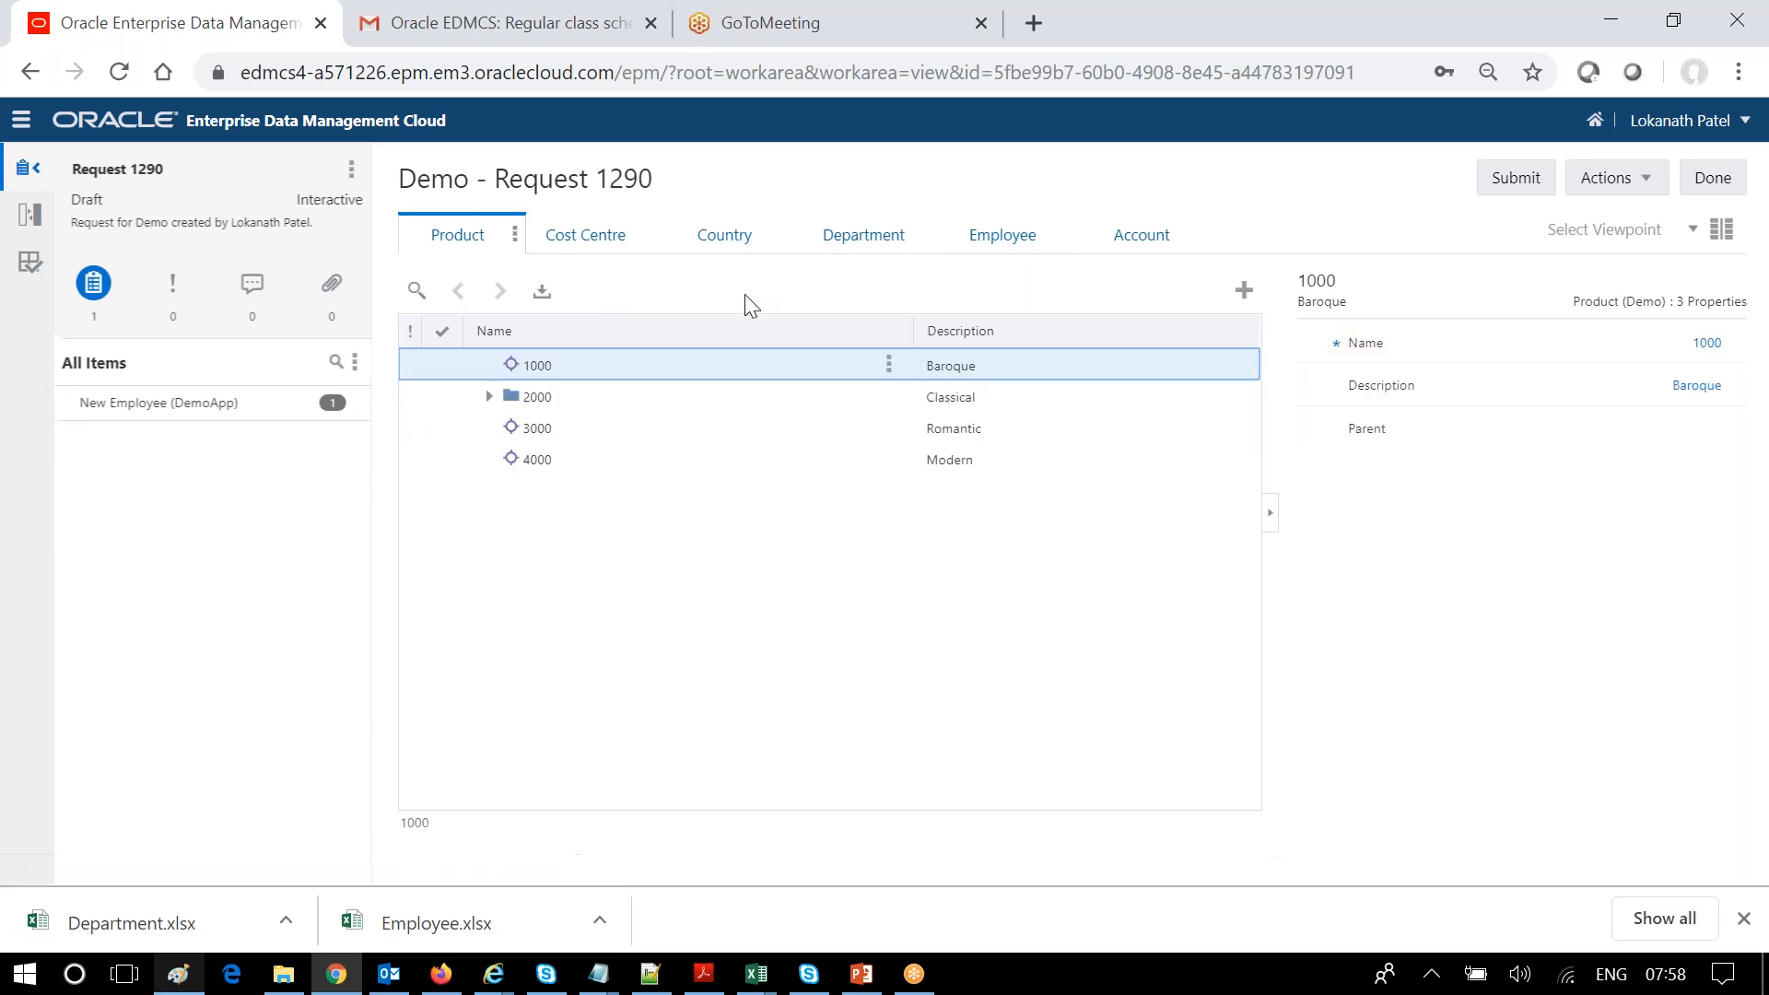
click(1142, 236)
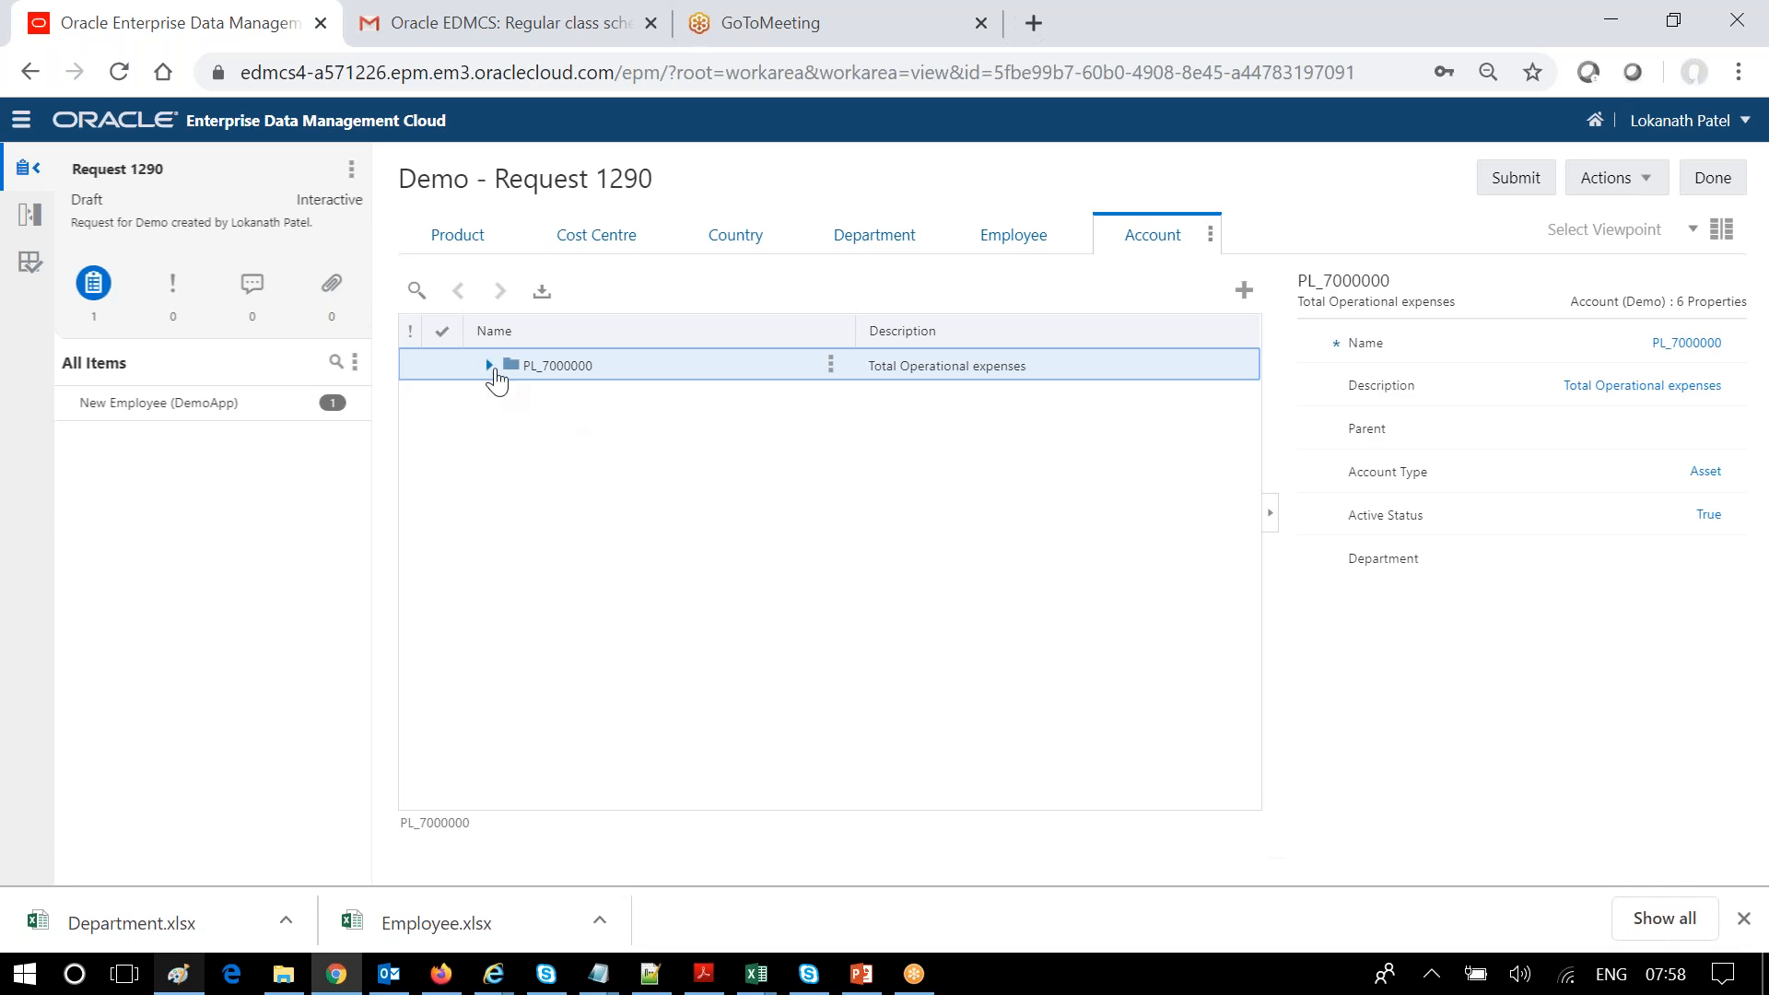
click(506, 428)
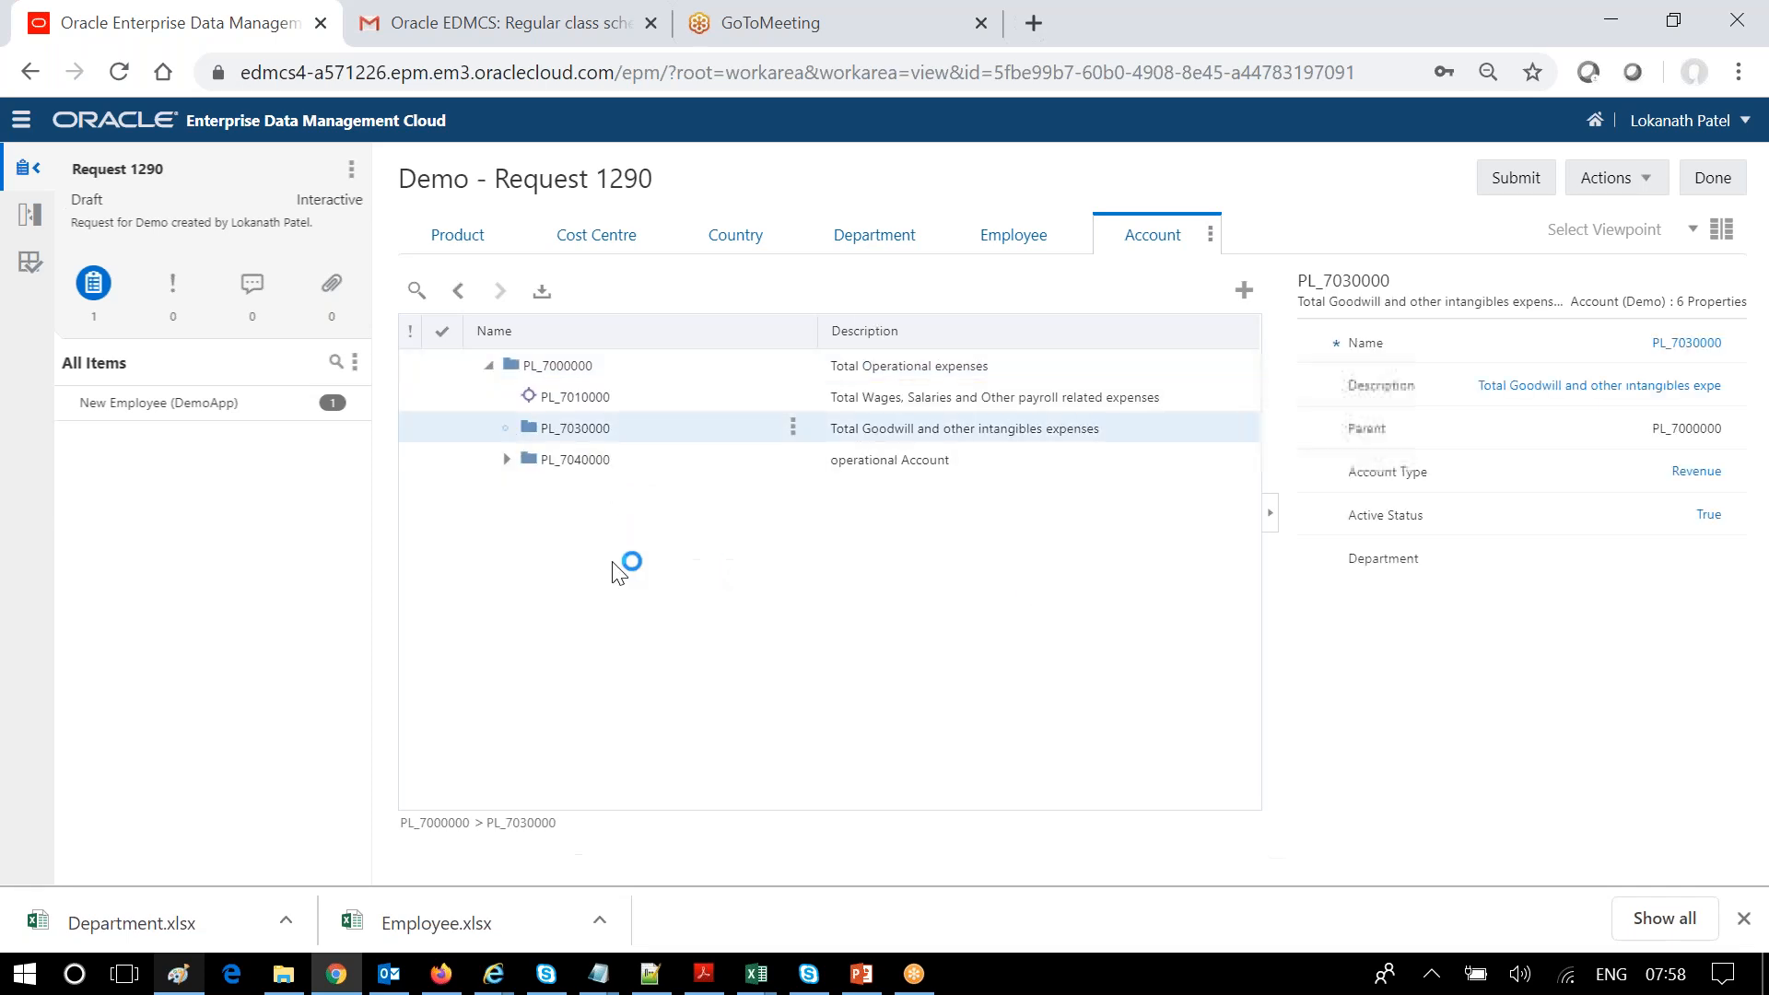
click(514, 520)
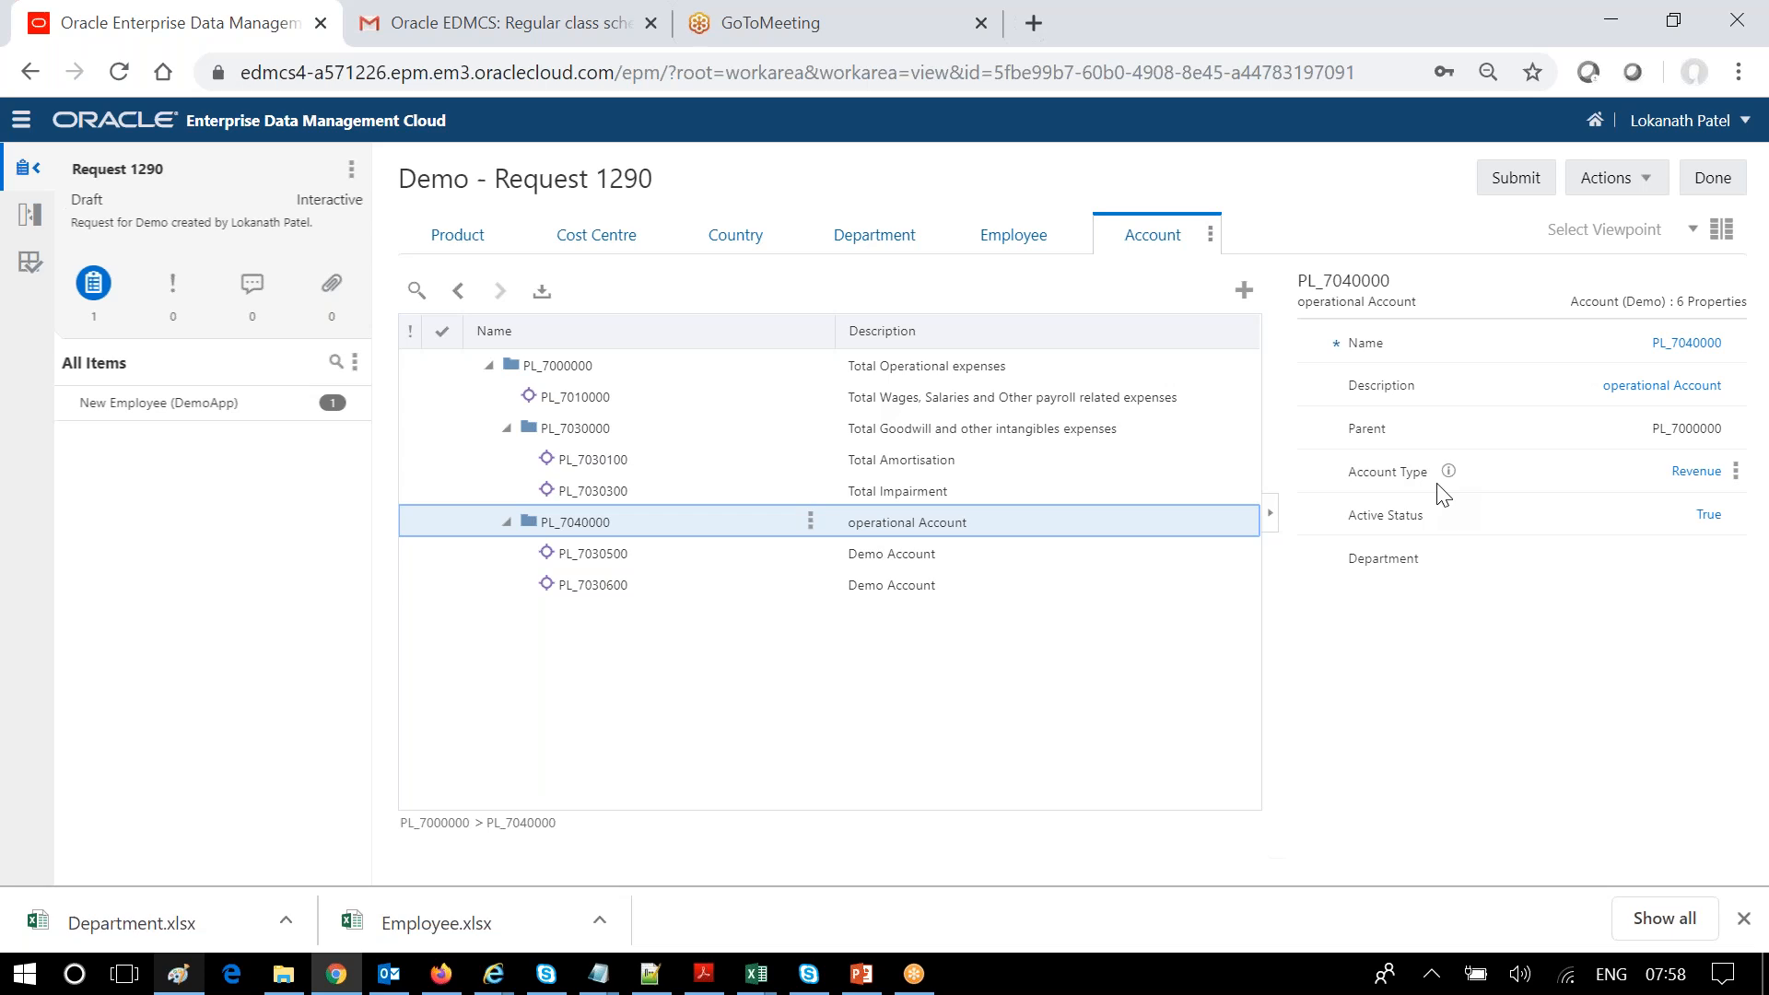
- Examine the Account Type property information of accounts PL_7040000 and PL_7030500
click(1450, 472)
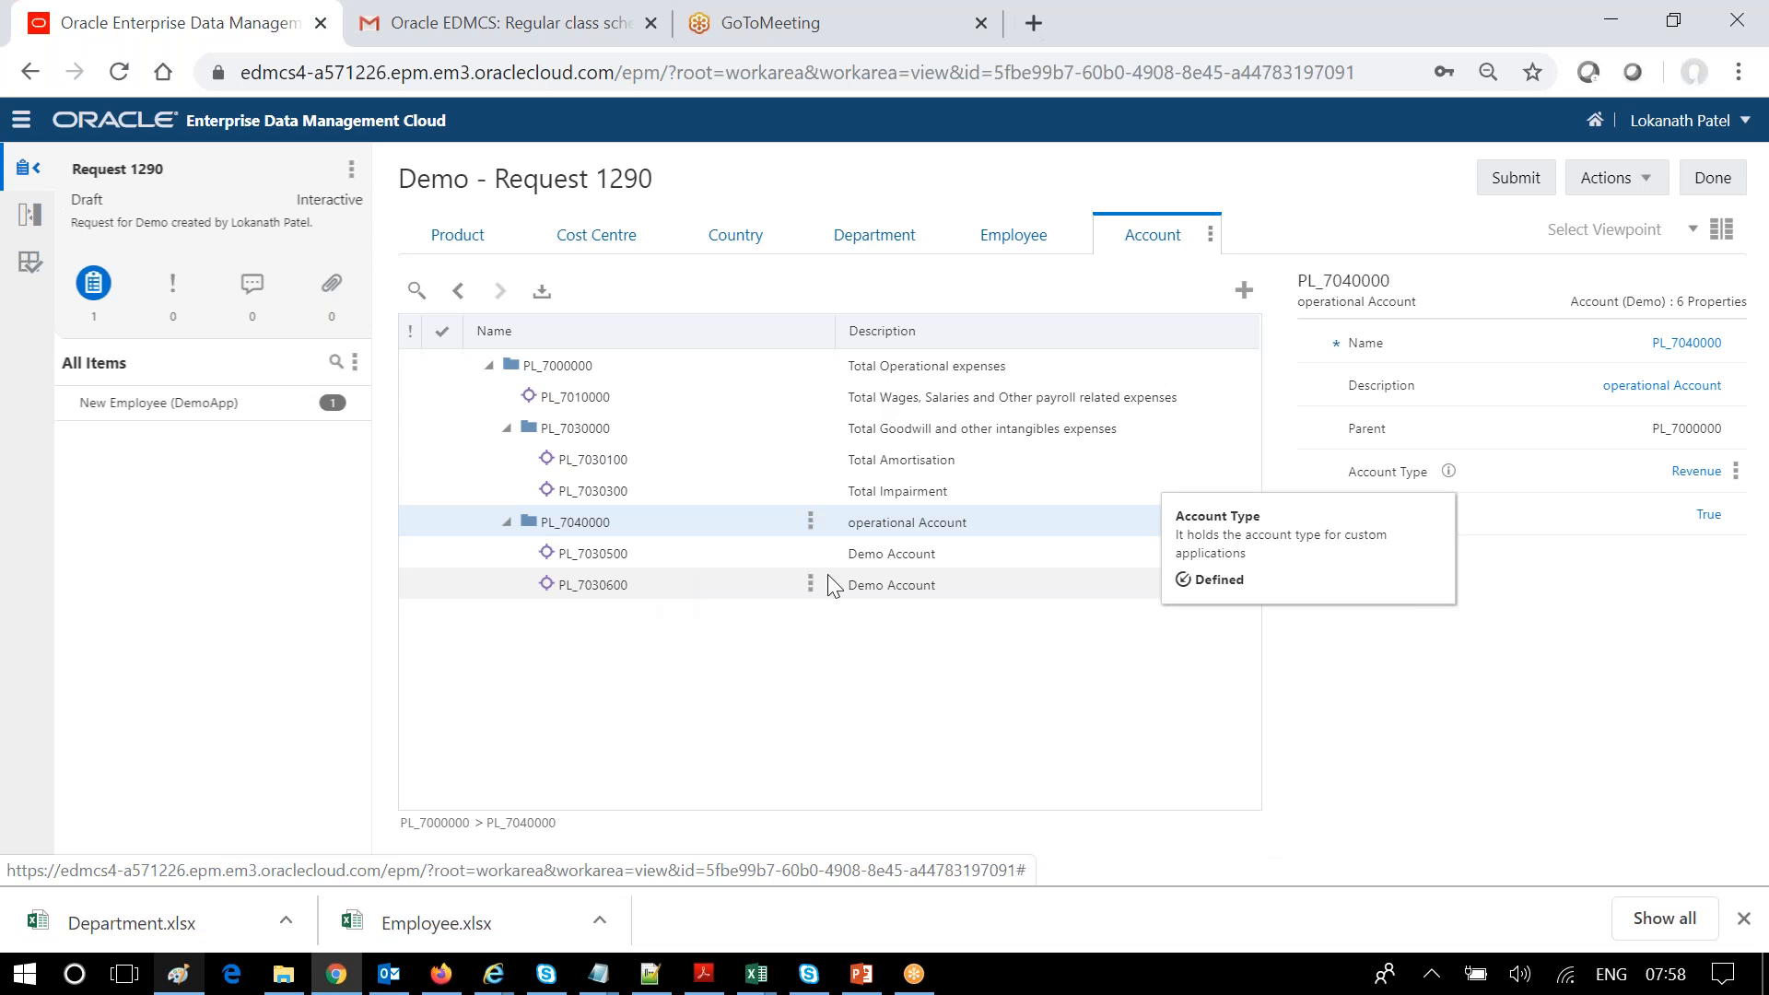
click(702, 557)
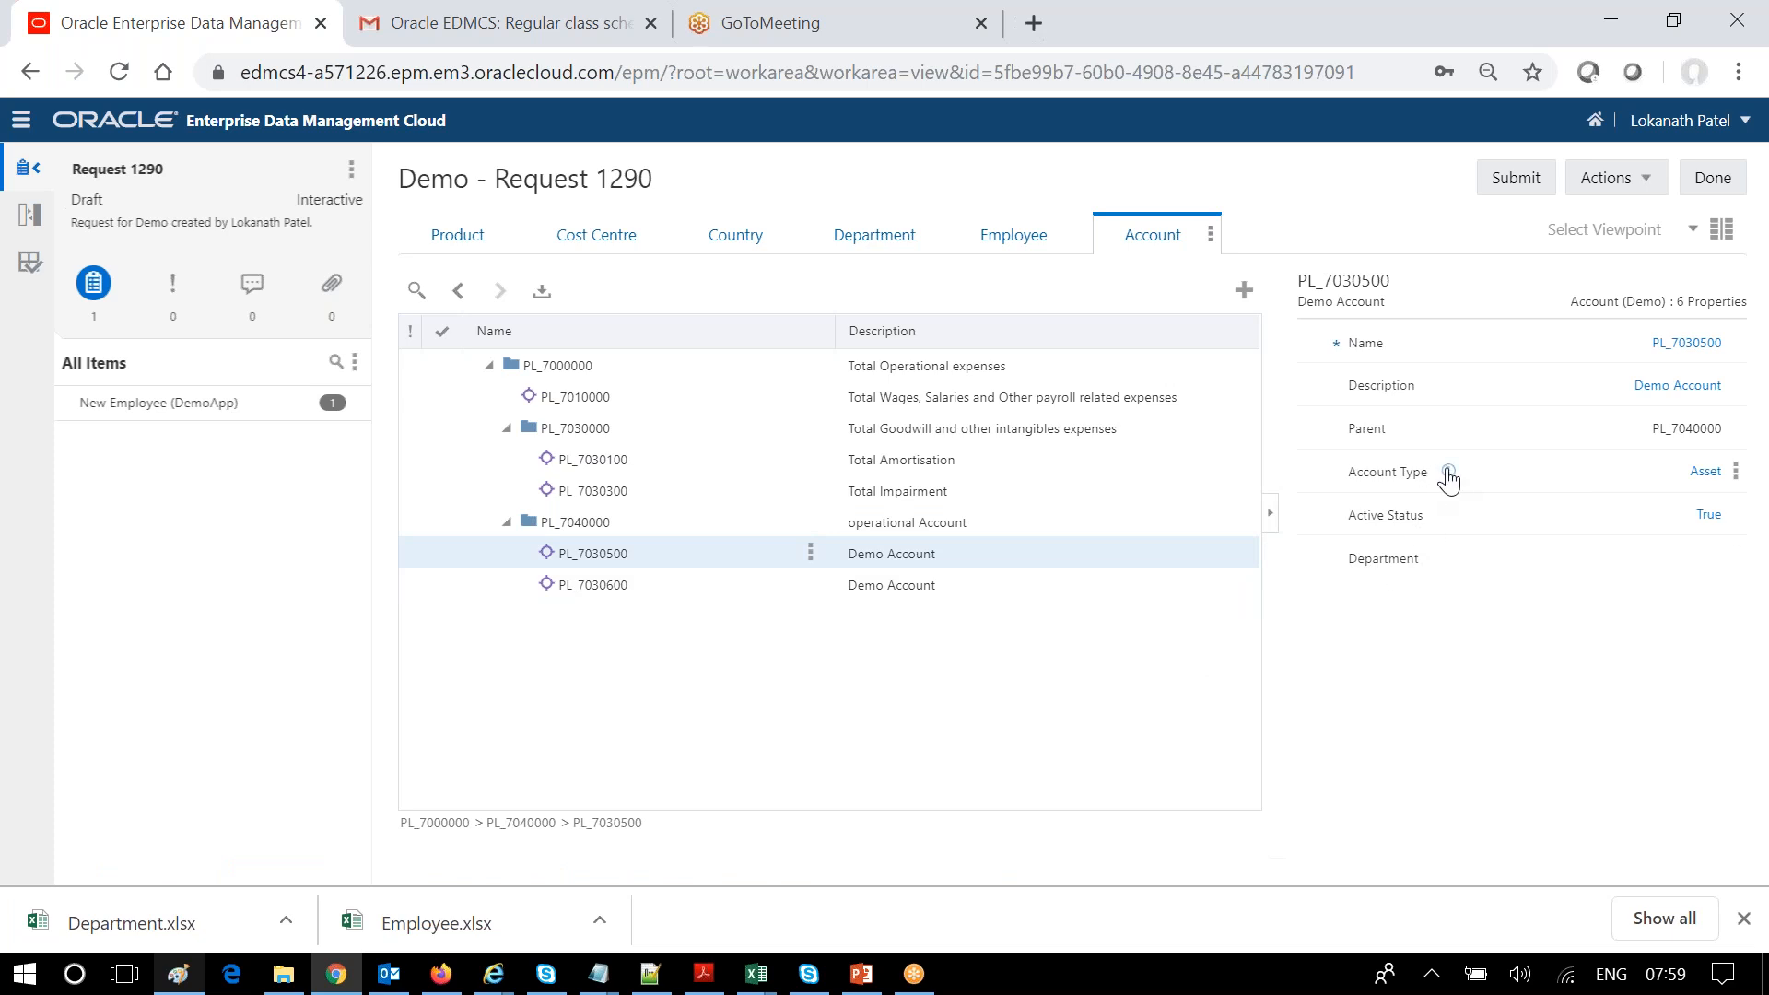
mouse_move(1448, 475)
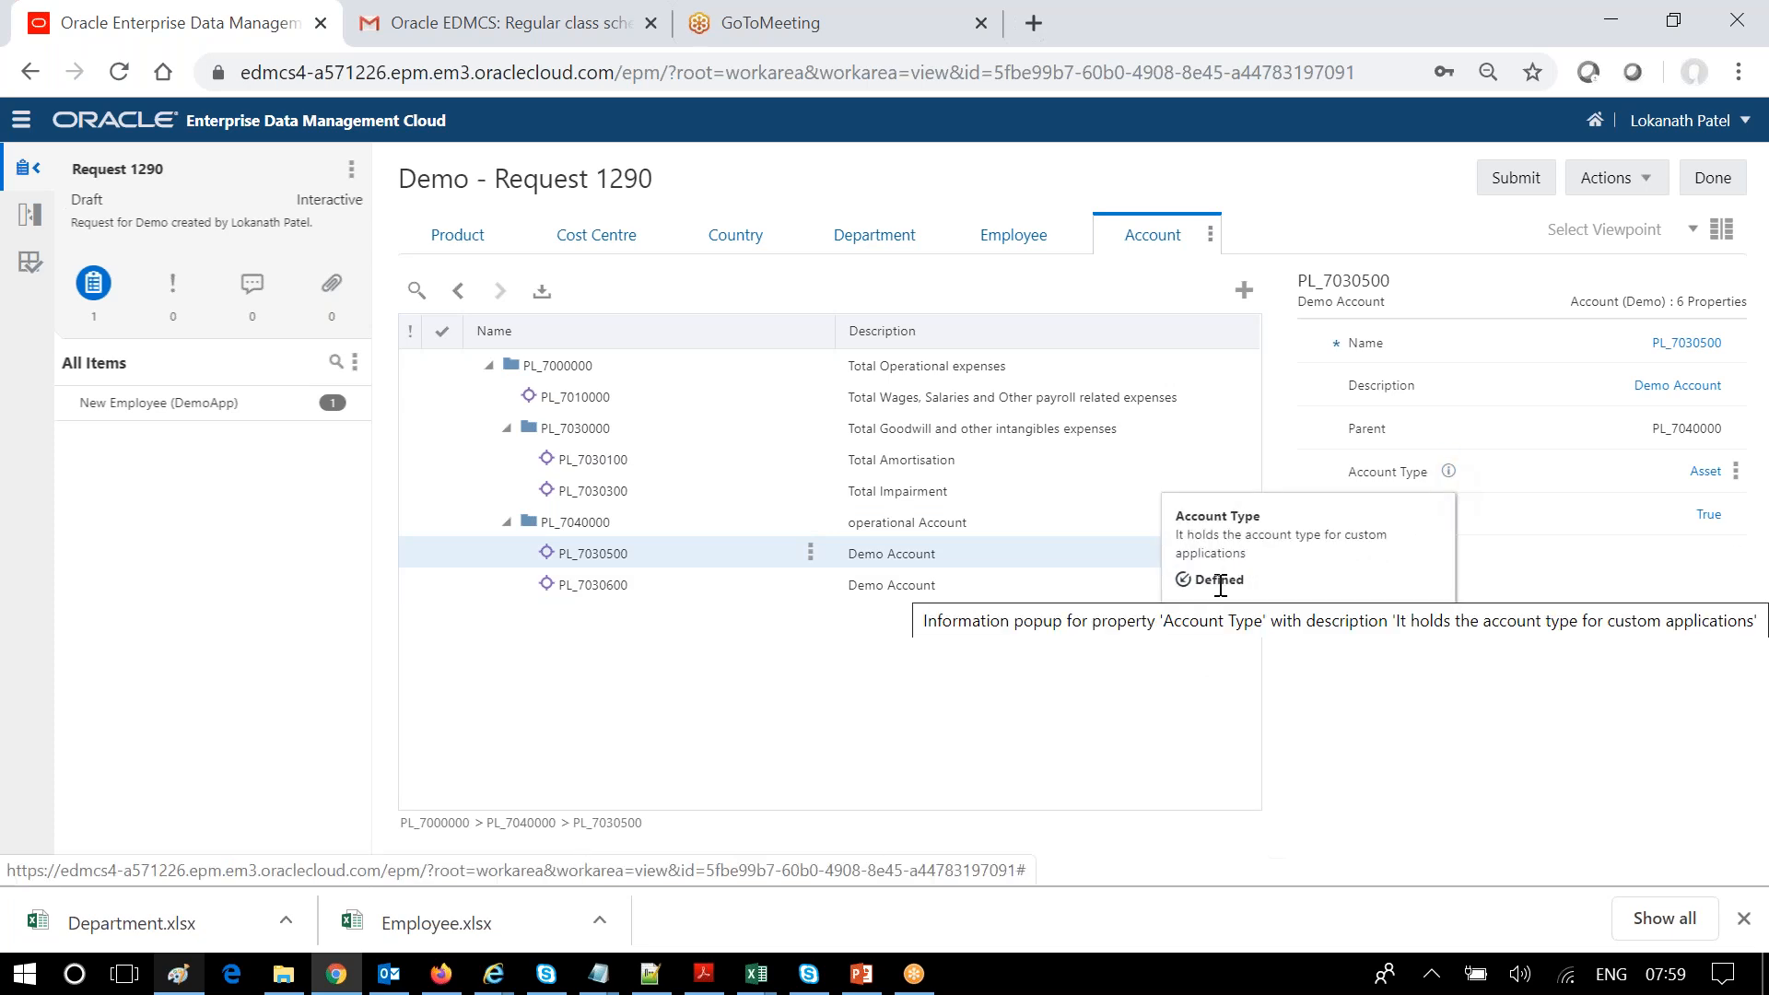
click(834, 522)
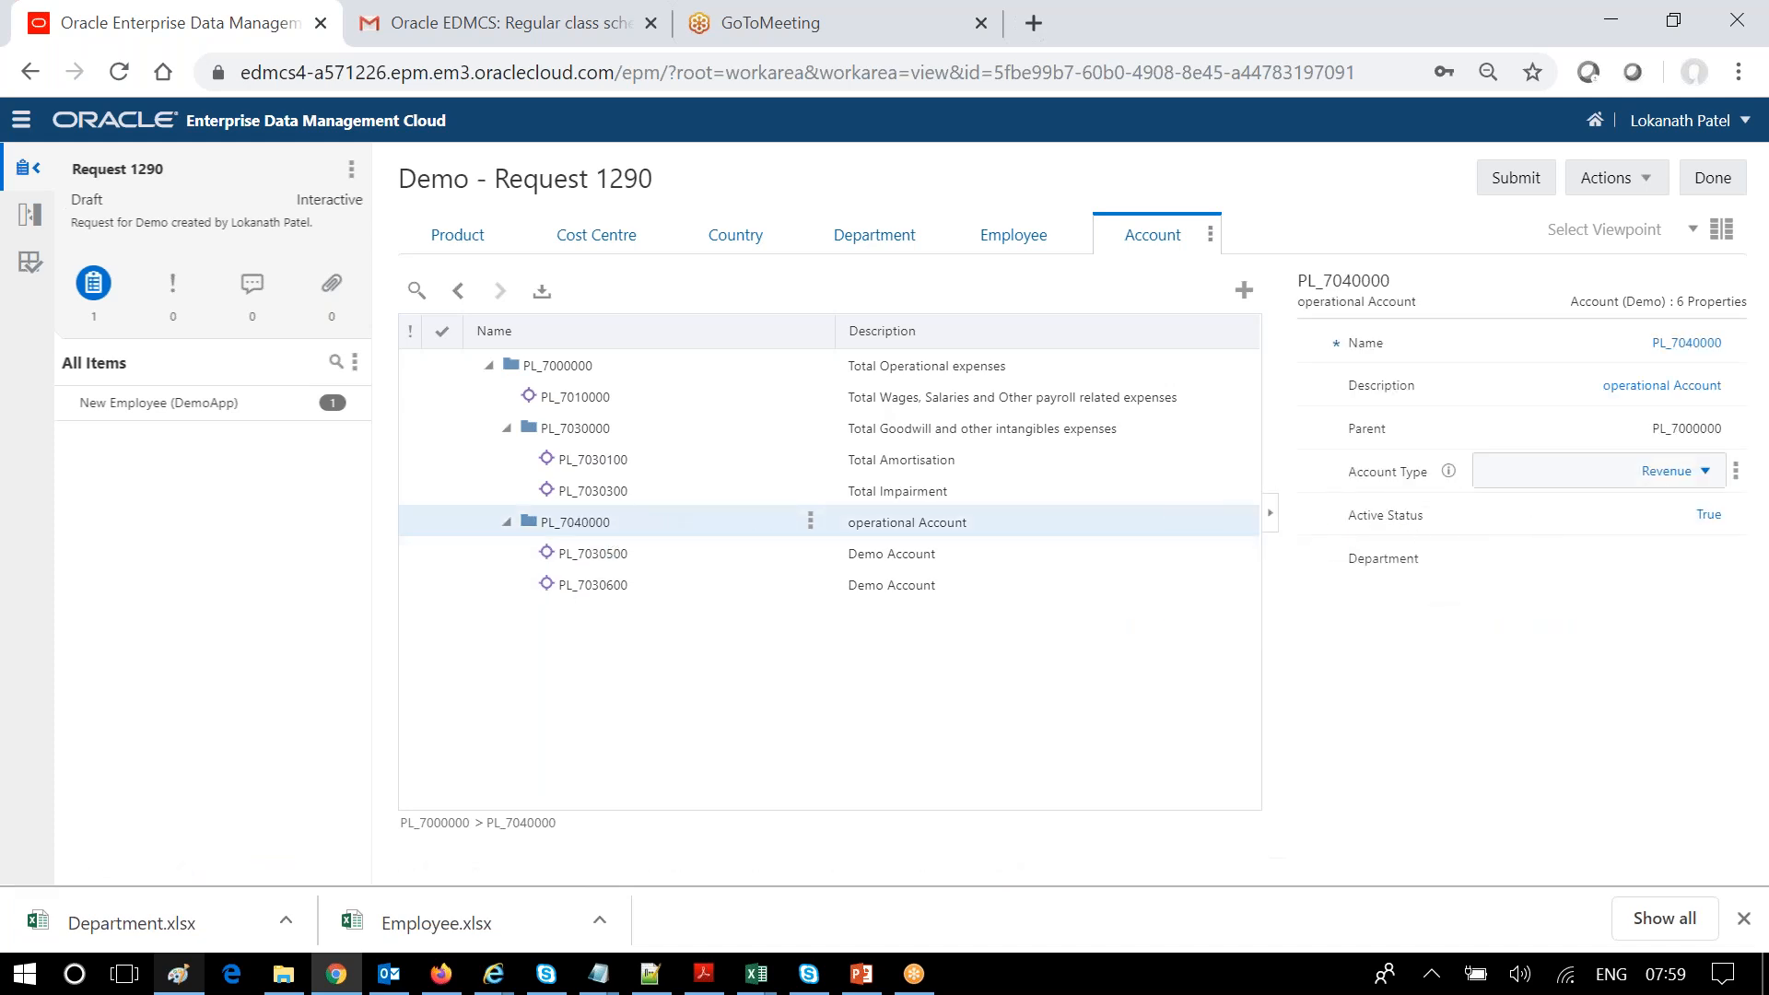
- Compare the Account Type of the child accounts PL_7030500 and PL_7030600 under PL_7040000
click(632, 564)
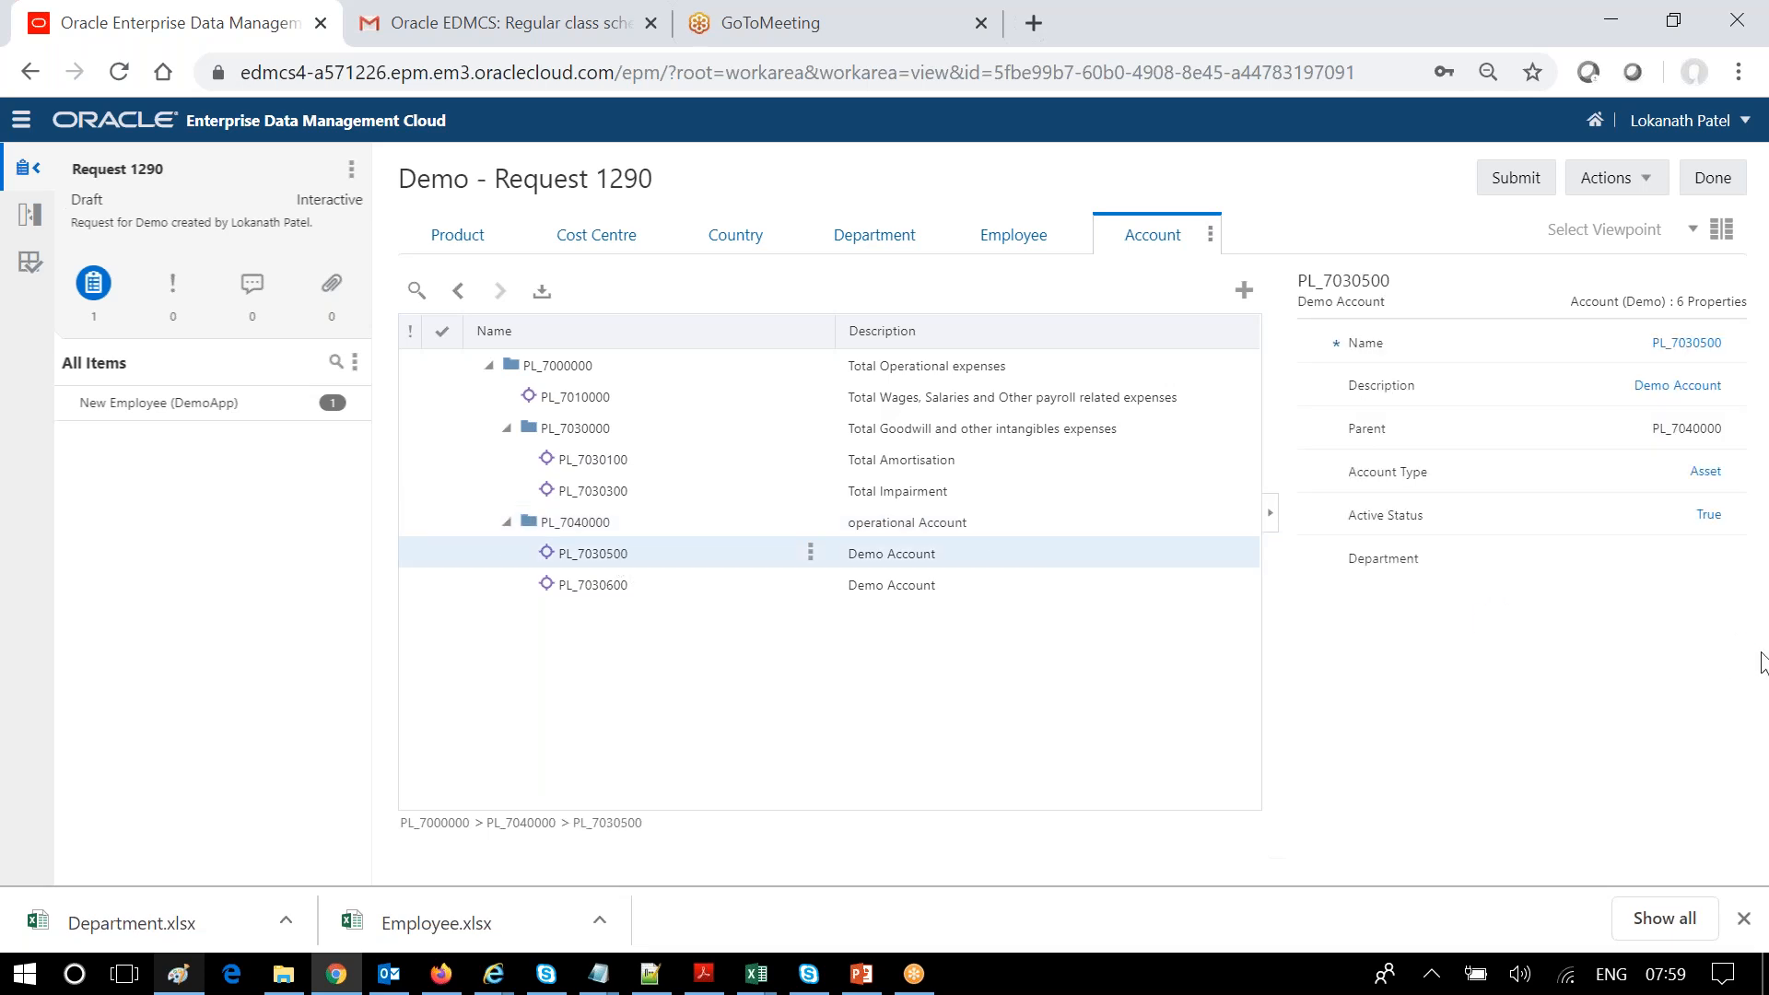
click(645, 586)
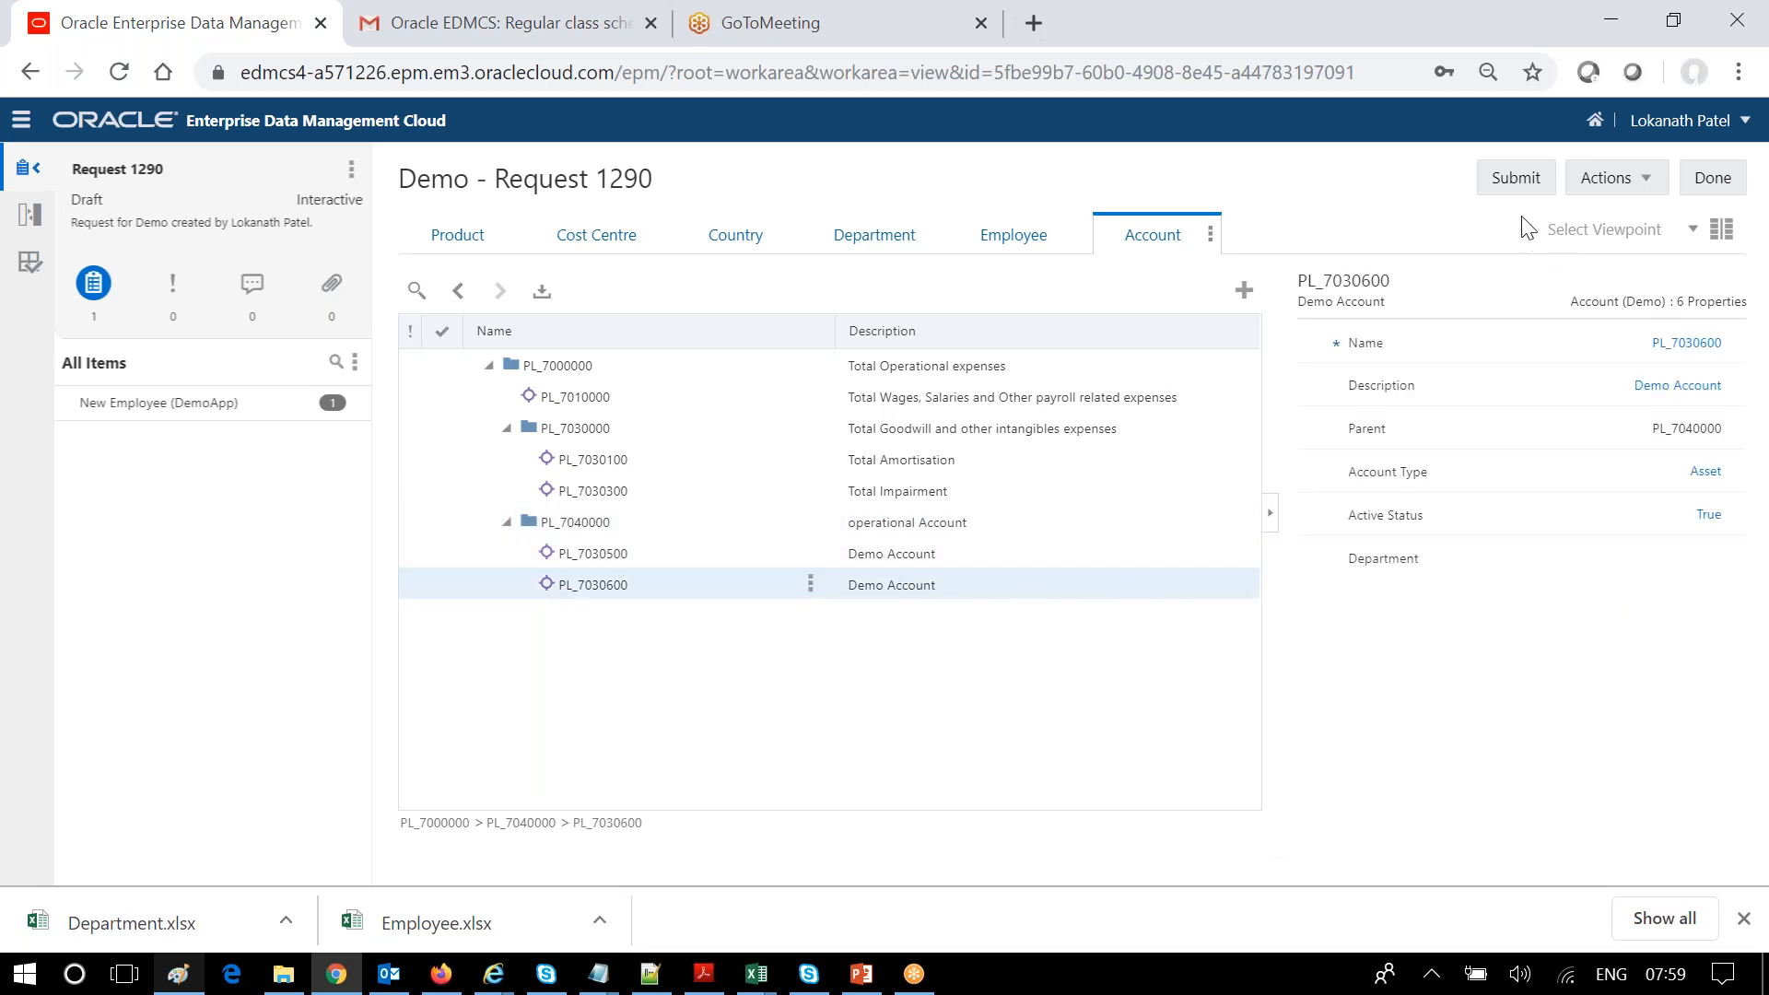
click(616, 554)
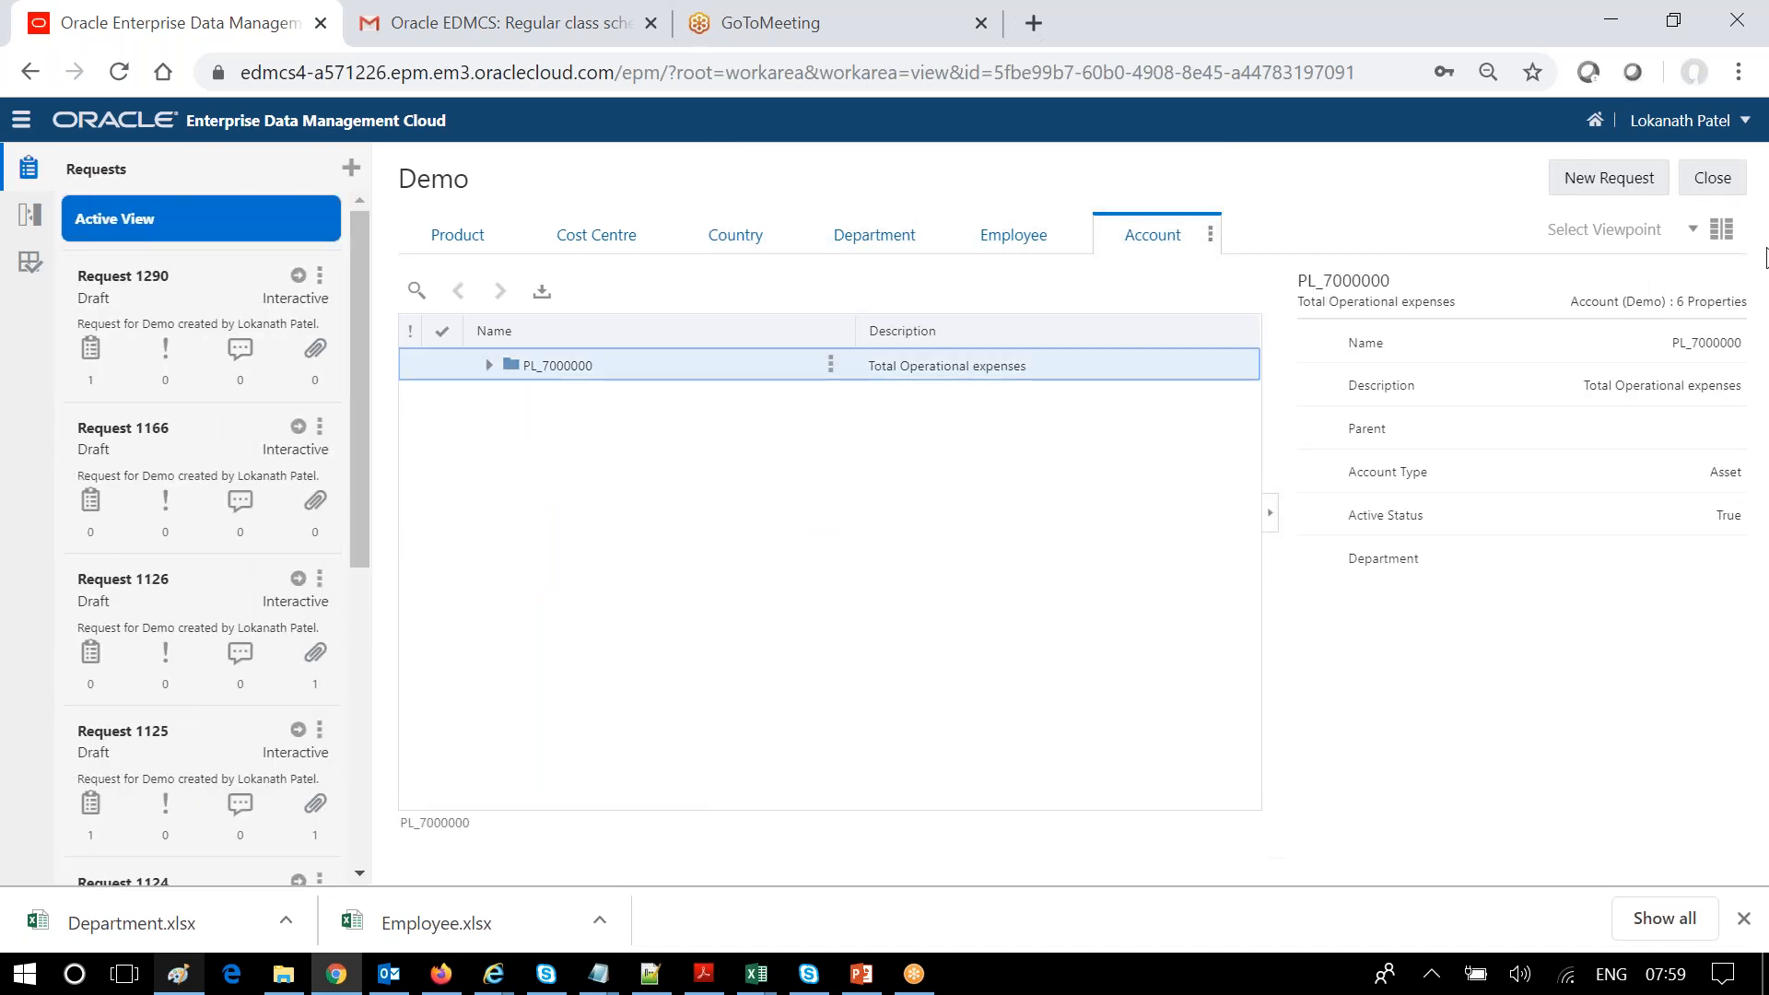
- Open the Demo application's registration for modification and edit its Account dimension
click(20, 120)
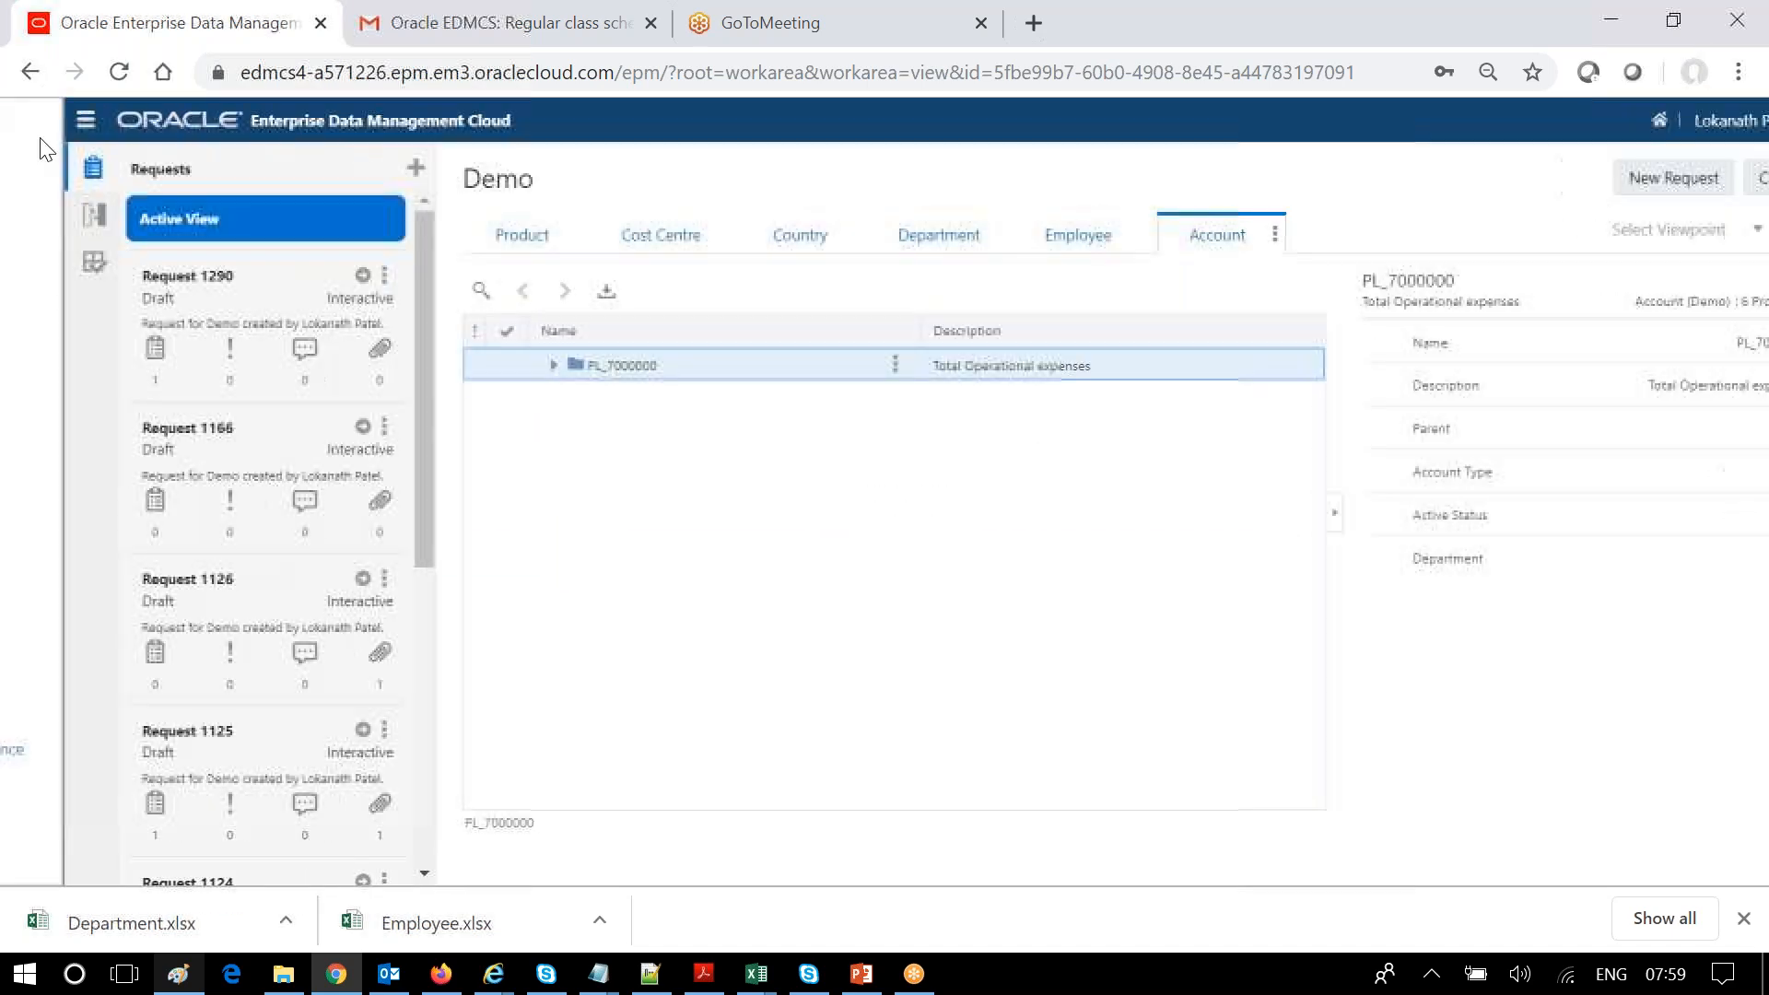
click(91, 313)
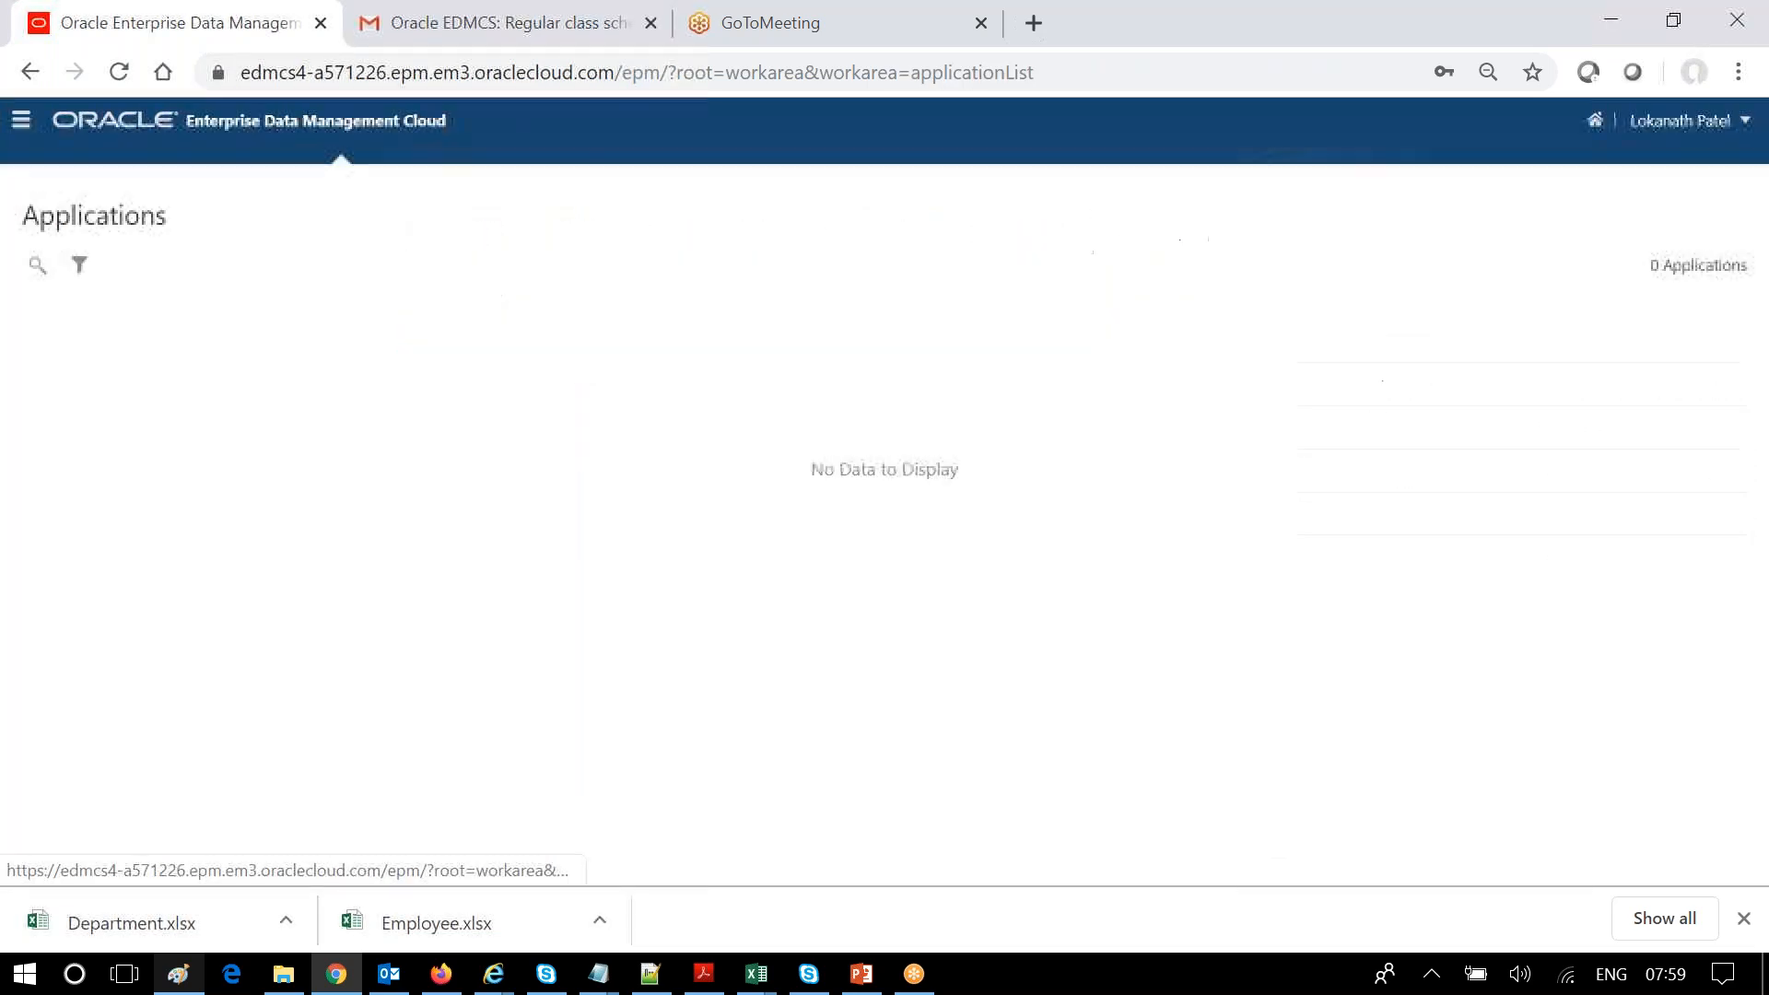
click(1702, 427)
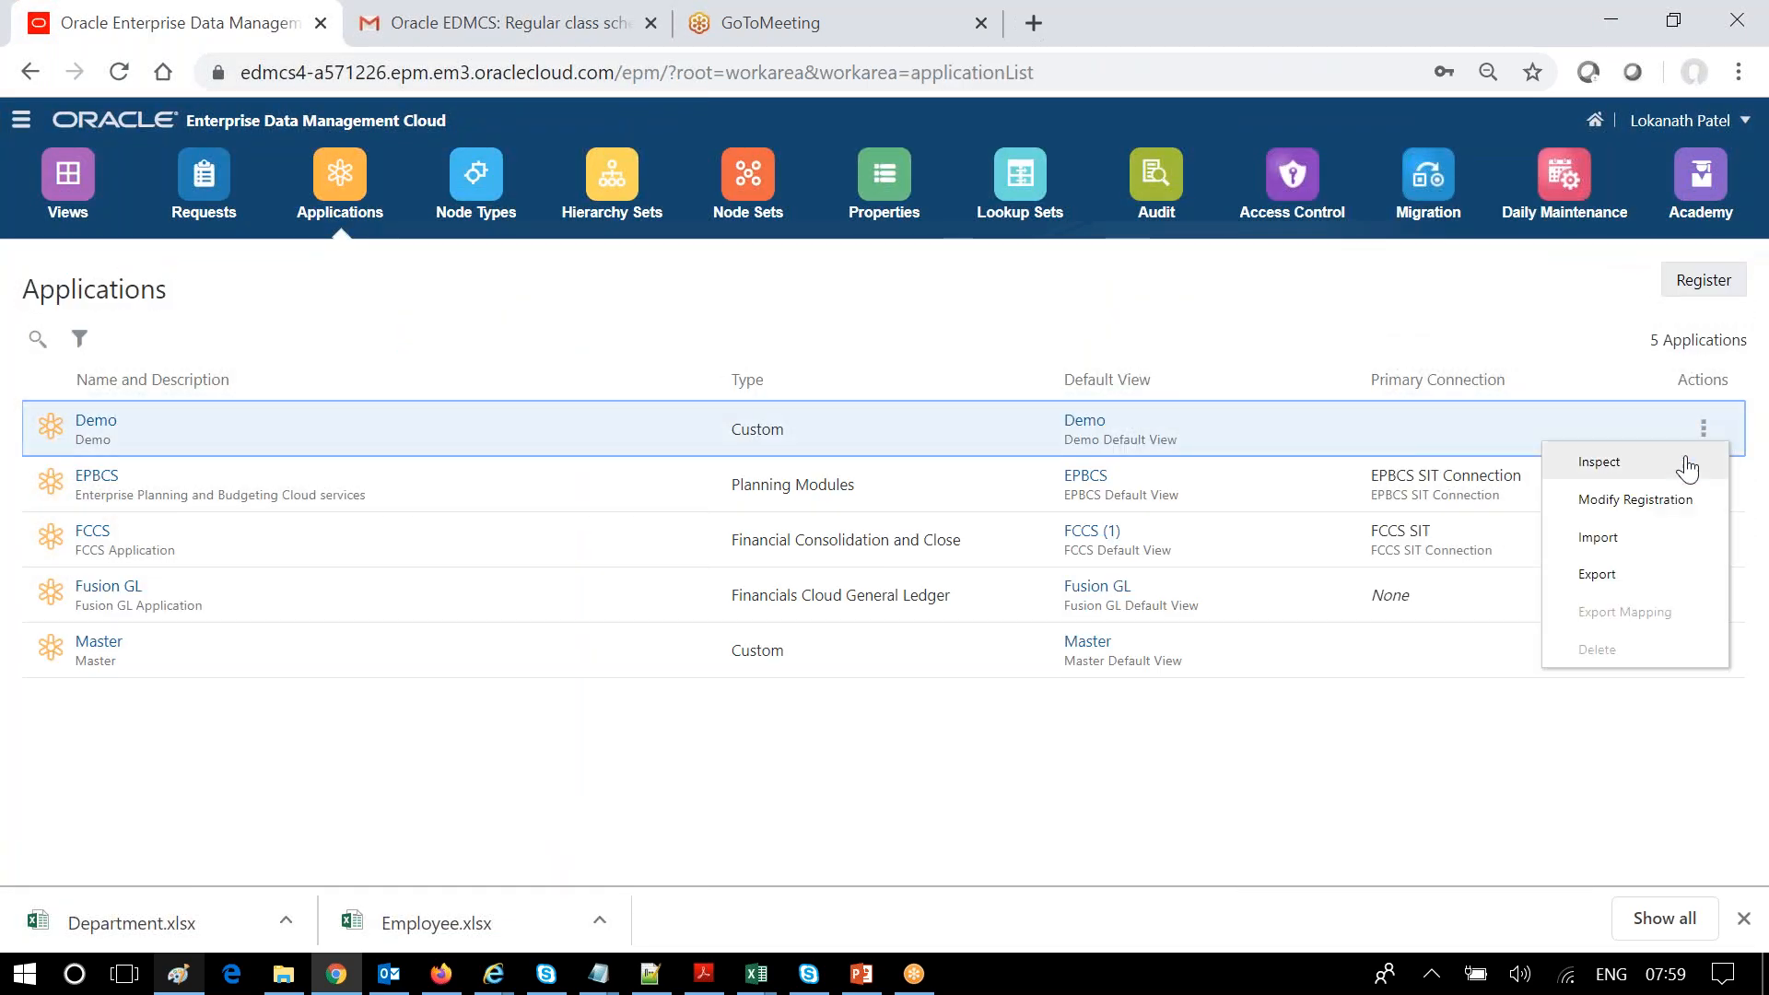
click(1668, 502)
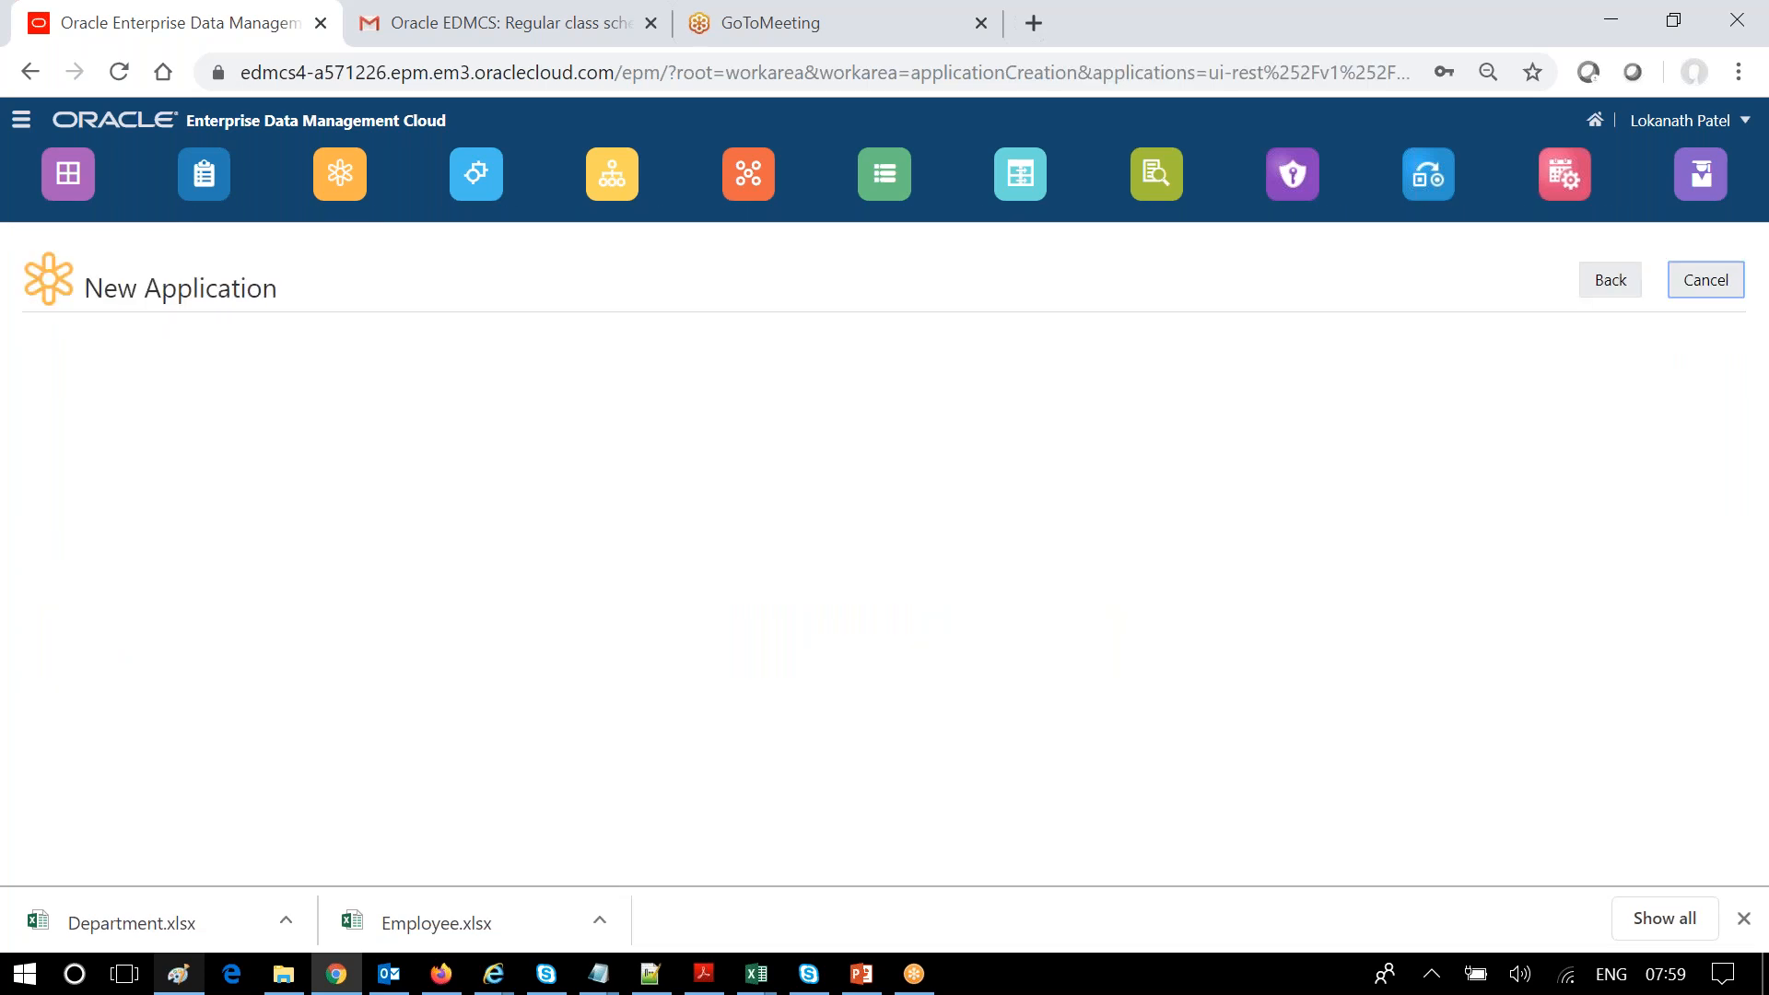
click(327, 389)
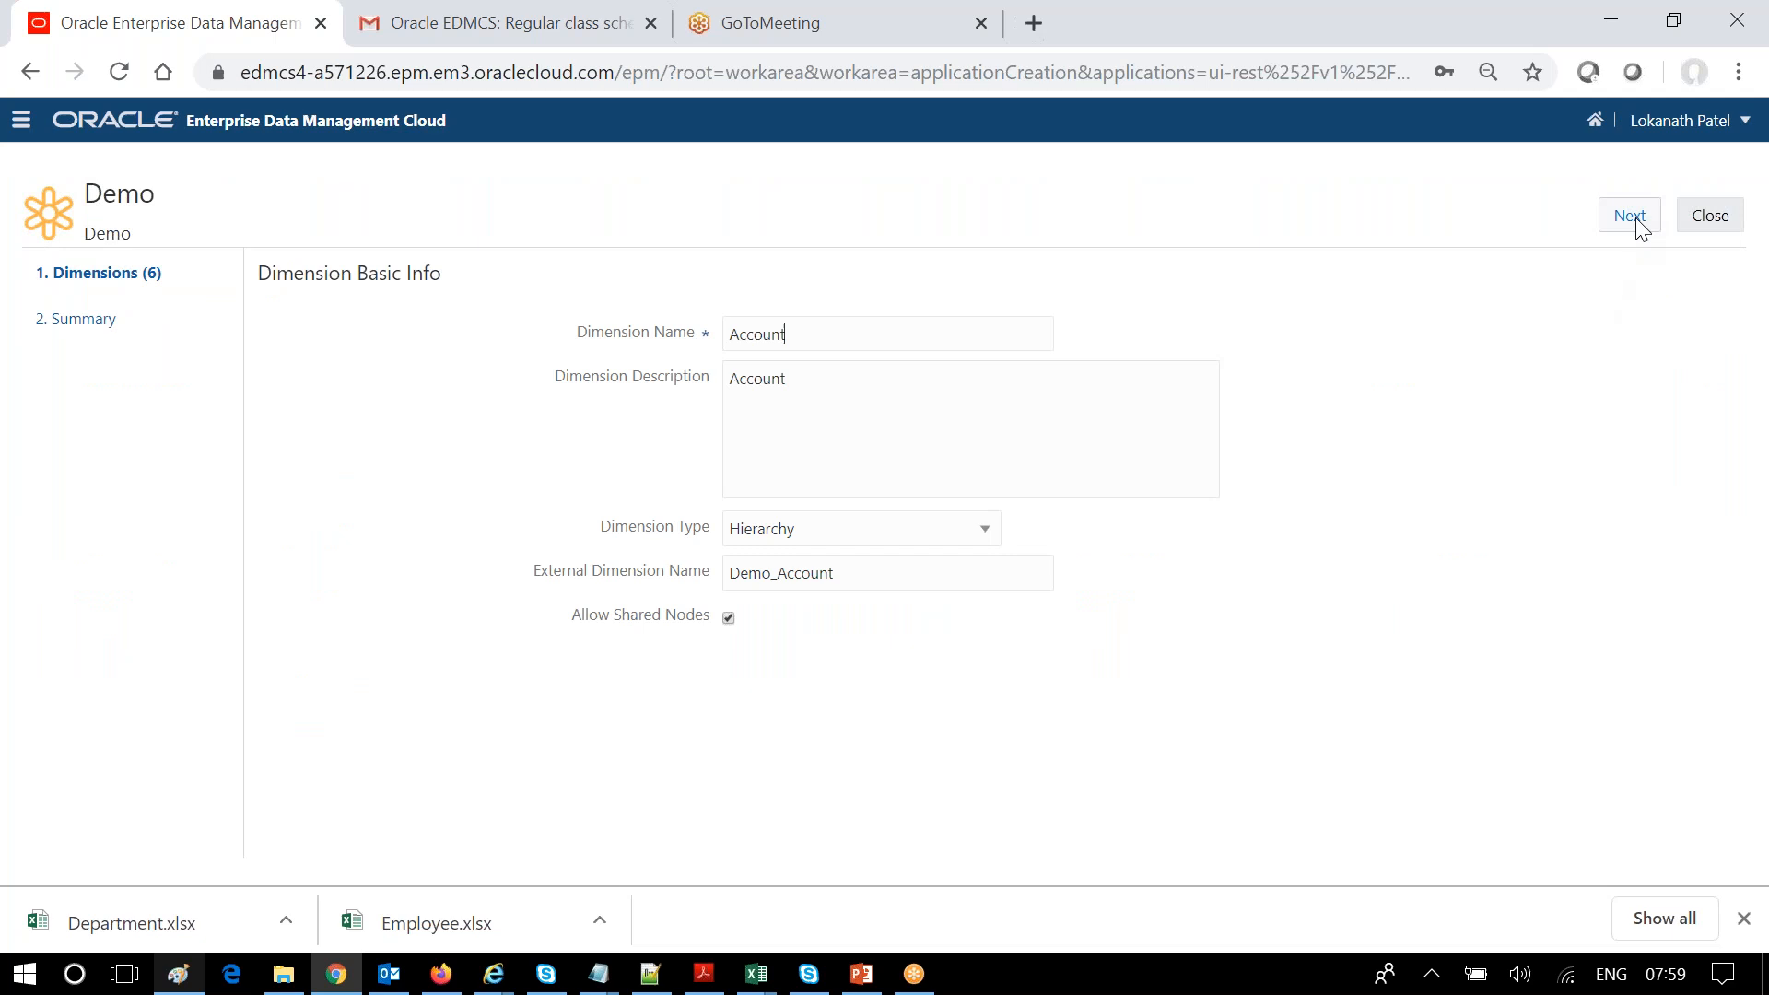
- Go through the Account (Demo) node type settings and open the Custom.Account Type property's details
click(1628, 215)
click(361, 398)
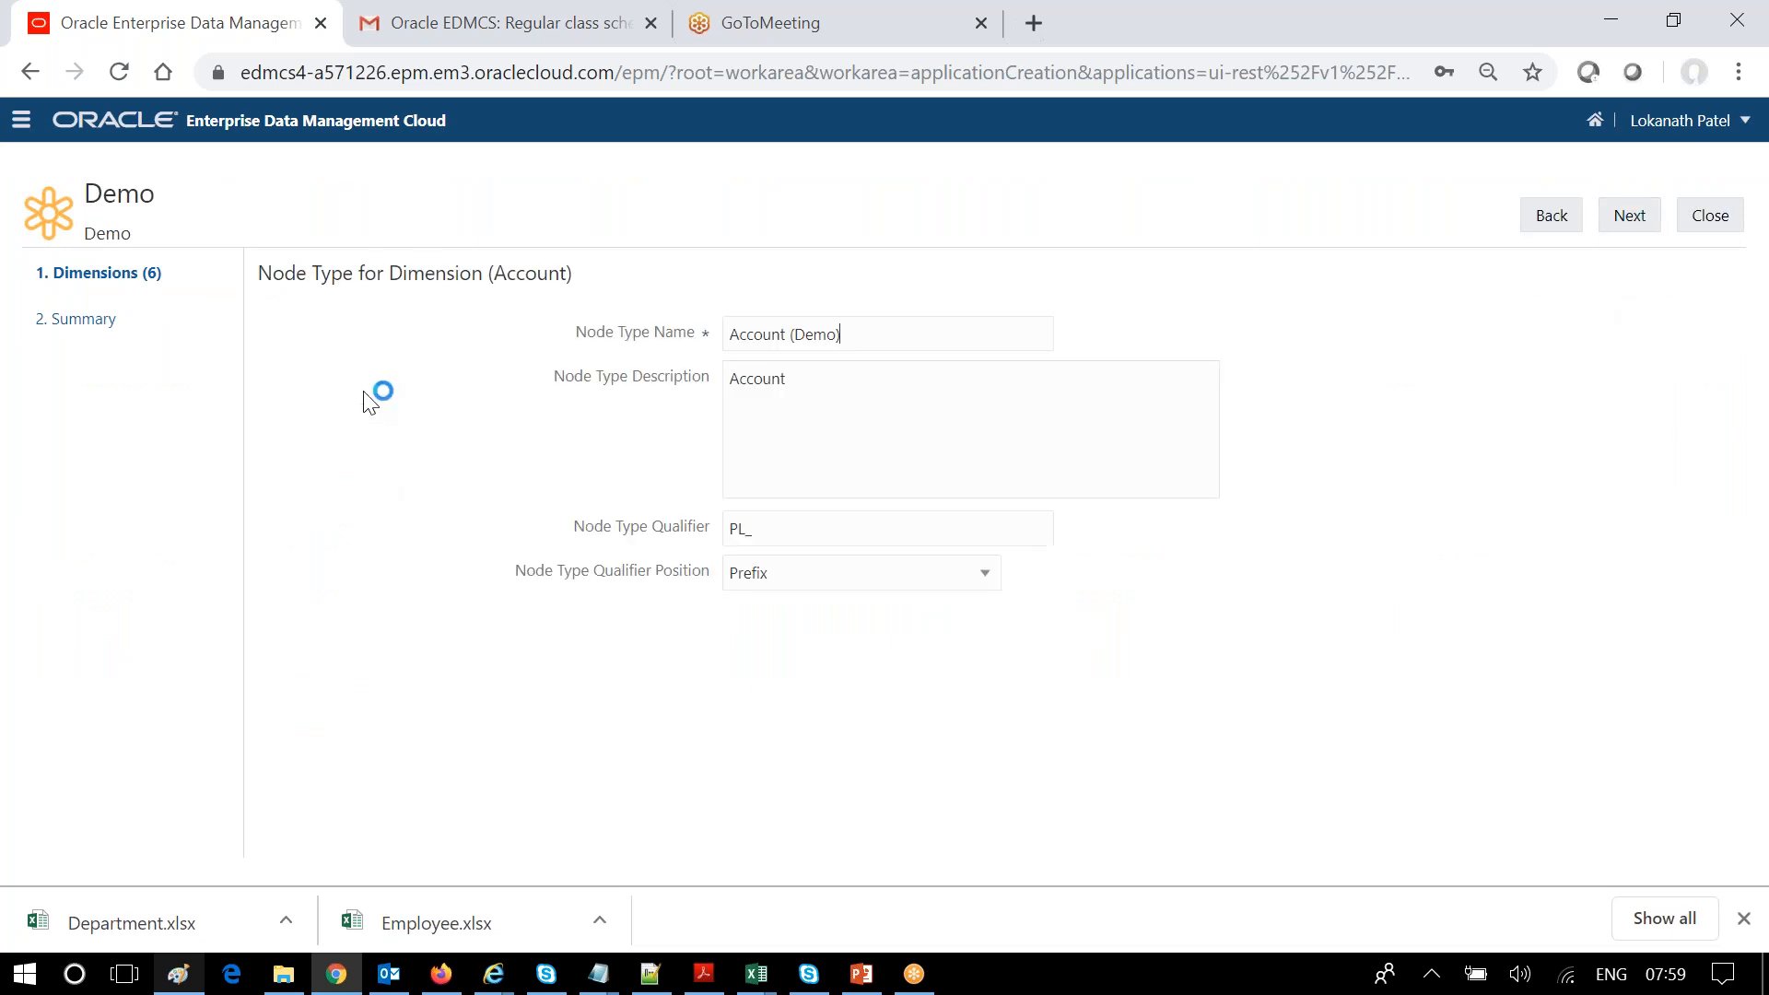
click(1624, 219)
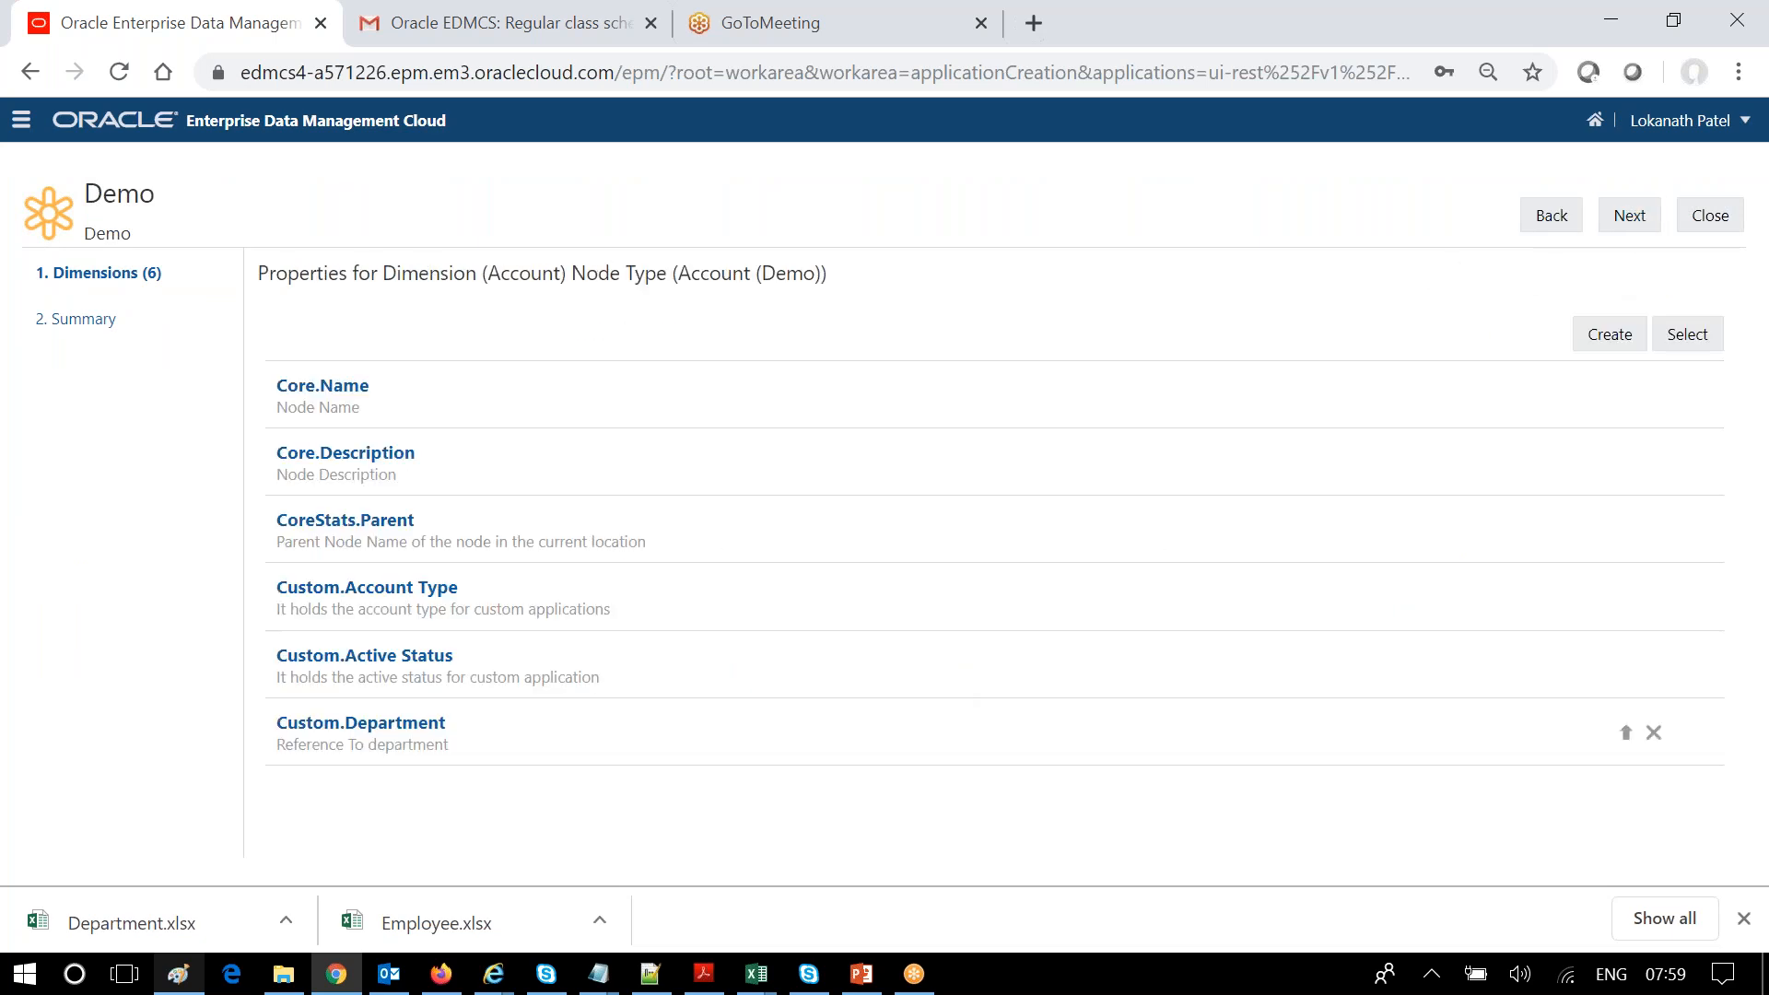
click(762, 599)
scroll(1282, 737, down, 2)
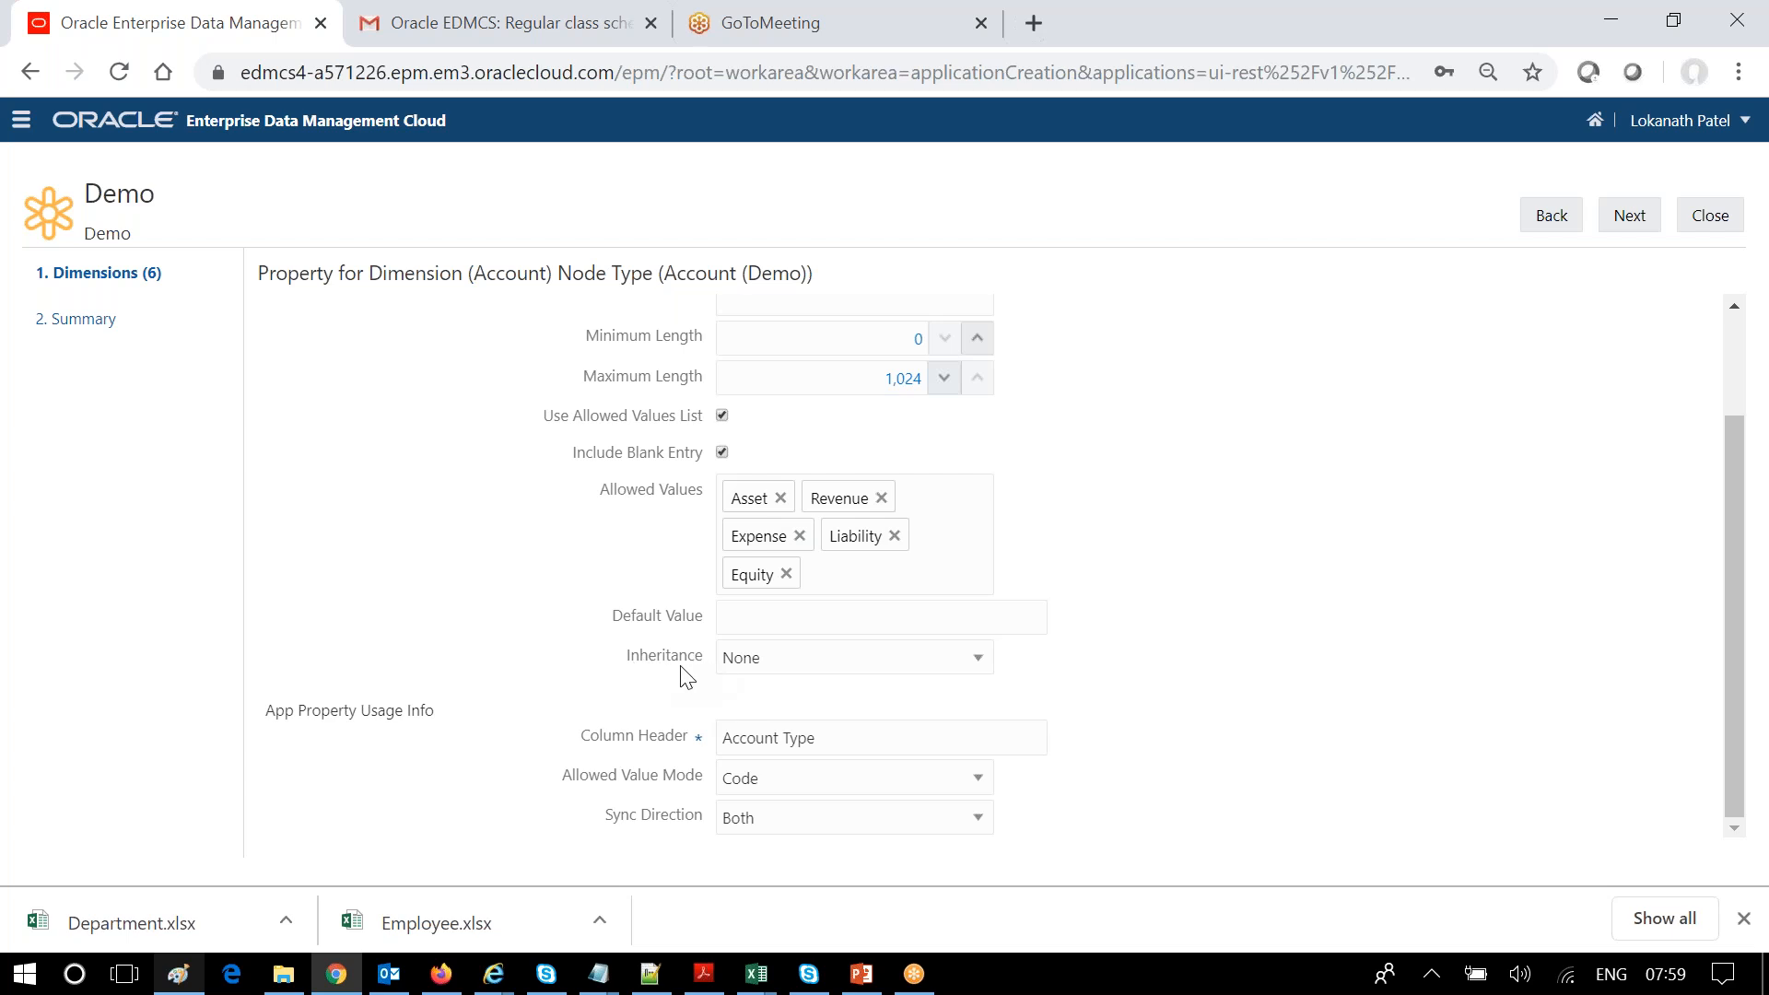
- Set the Account Type property's Inheritance to Positional and complete the remaining dimension settings to save the registration
click(978, 660)
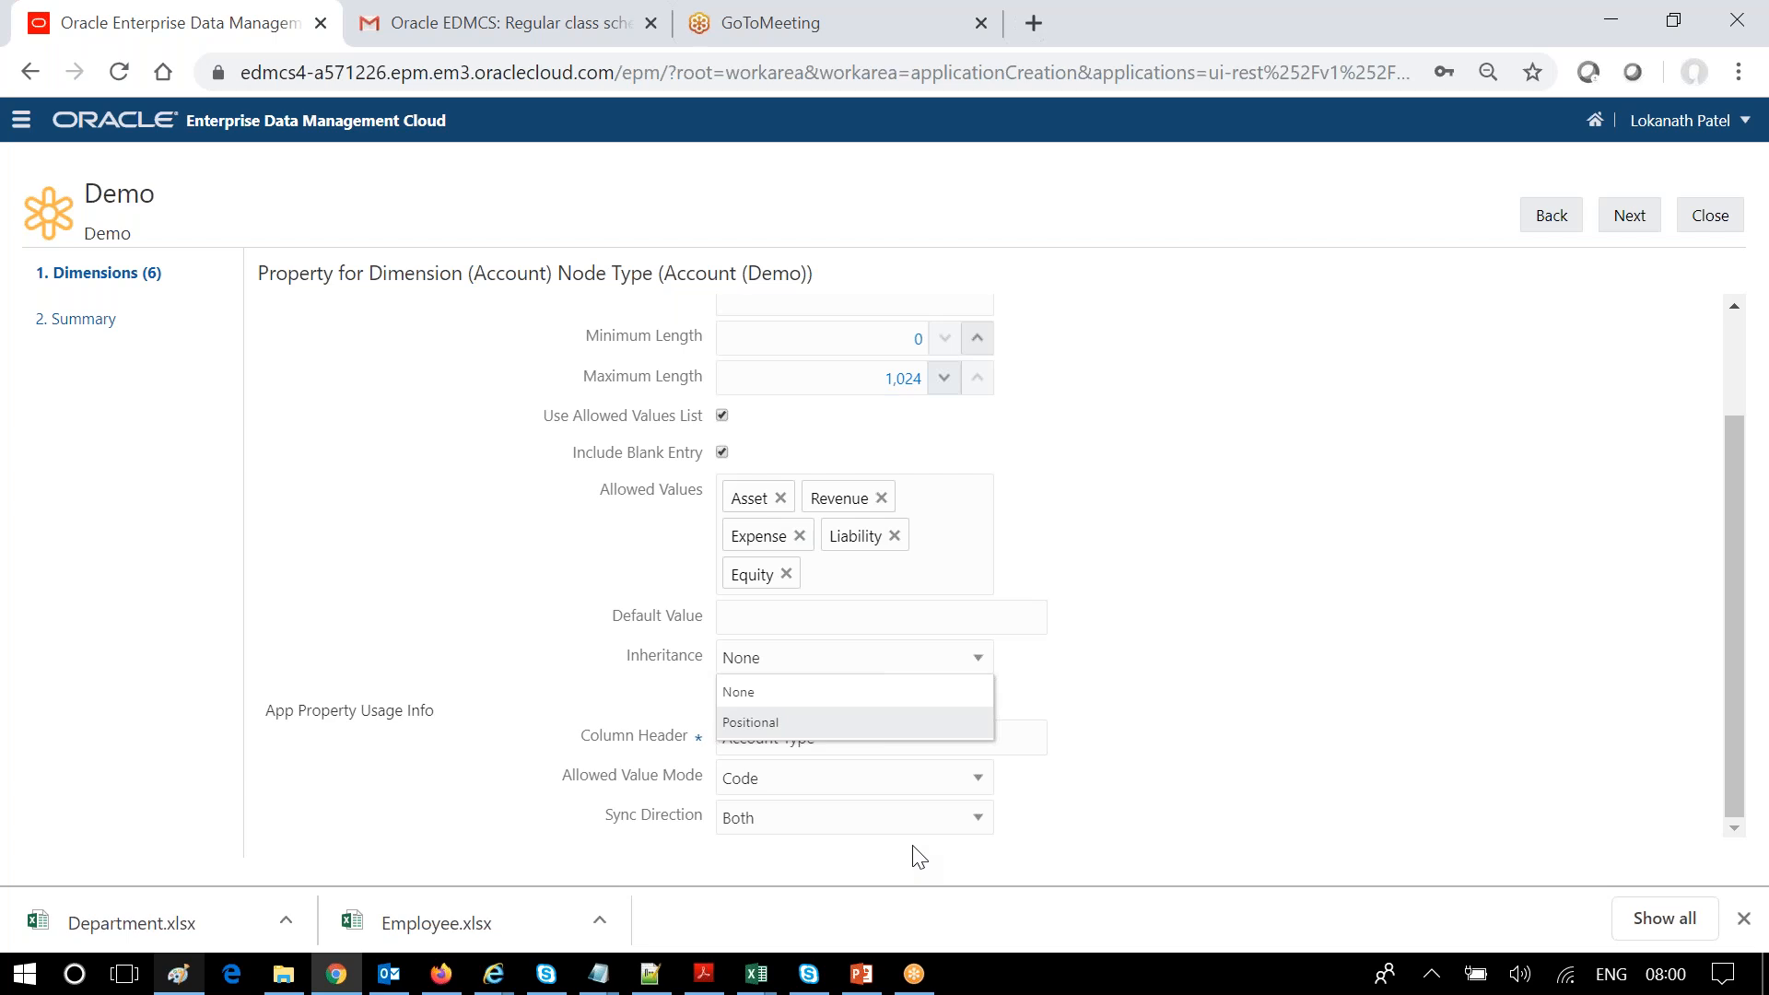
click(770, 724)
click(1630, 217)
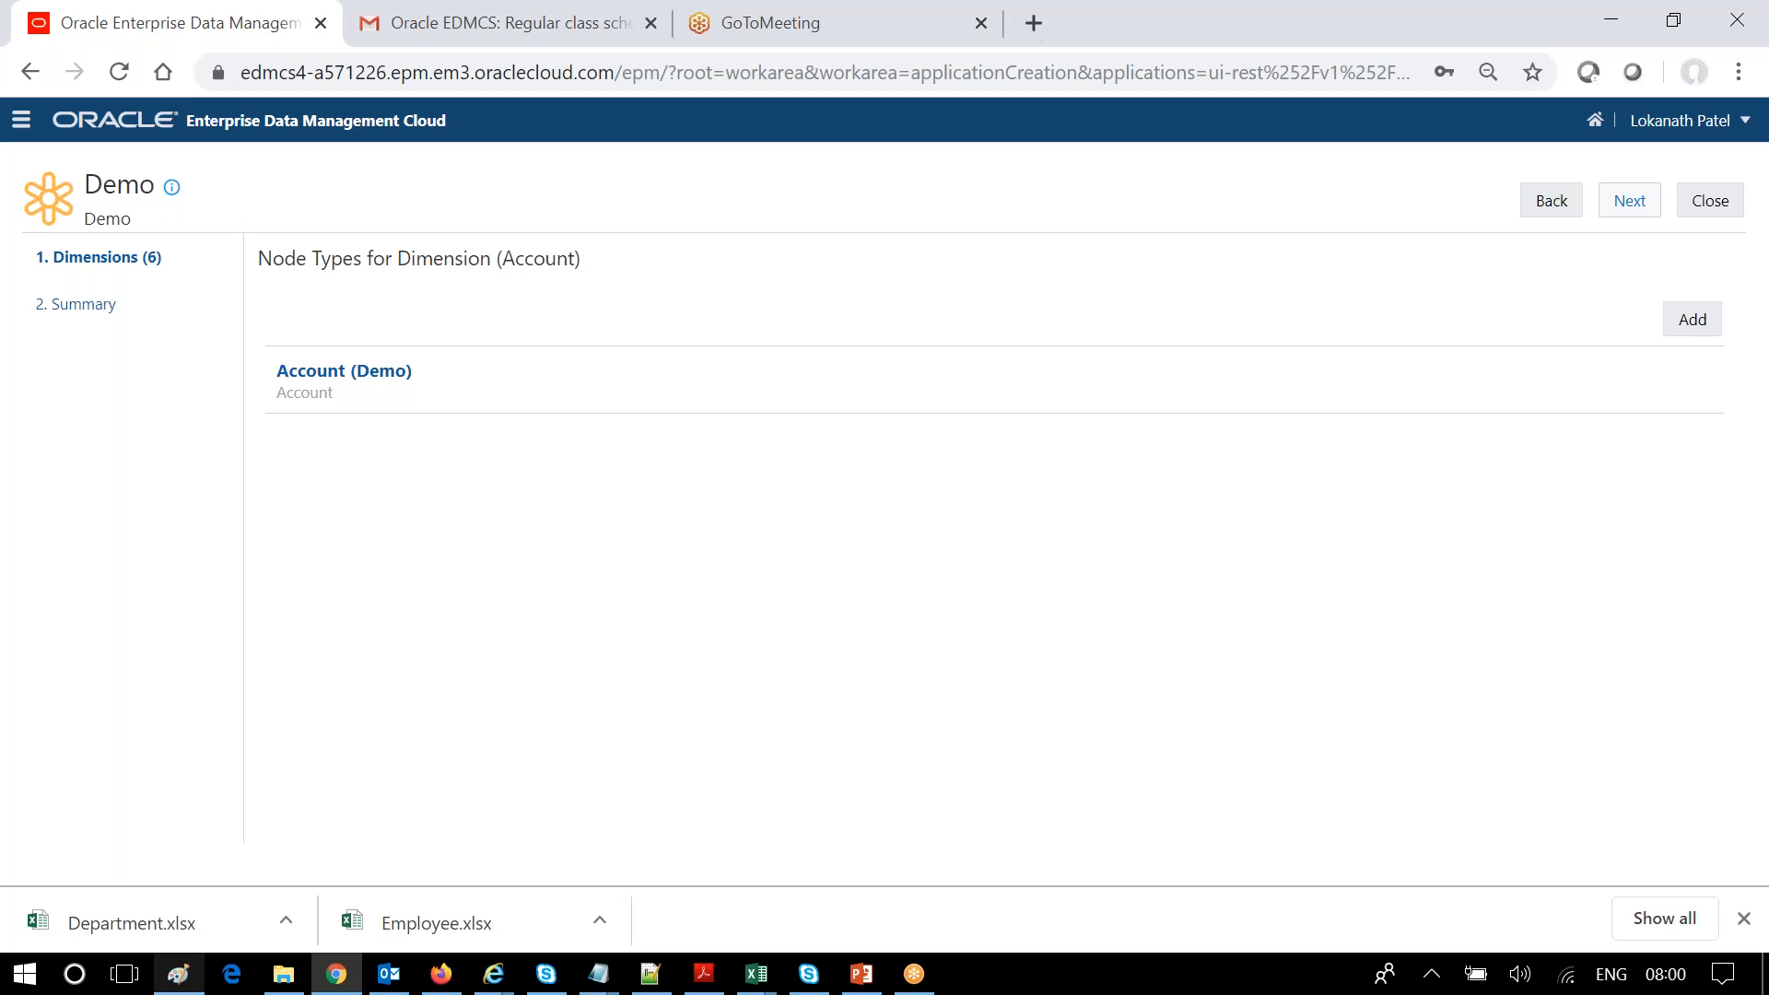
click(1632, 214)
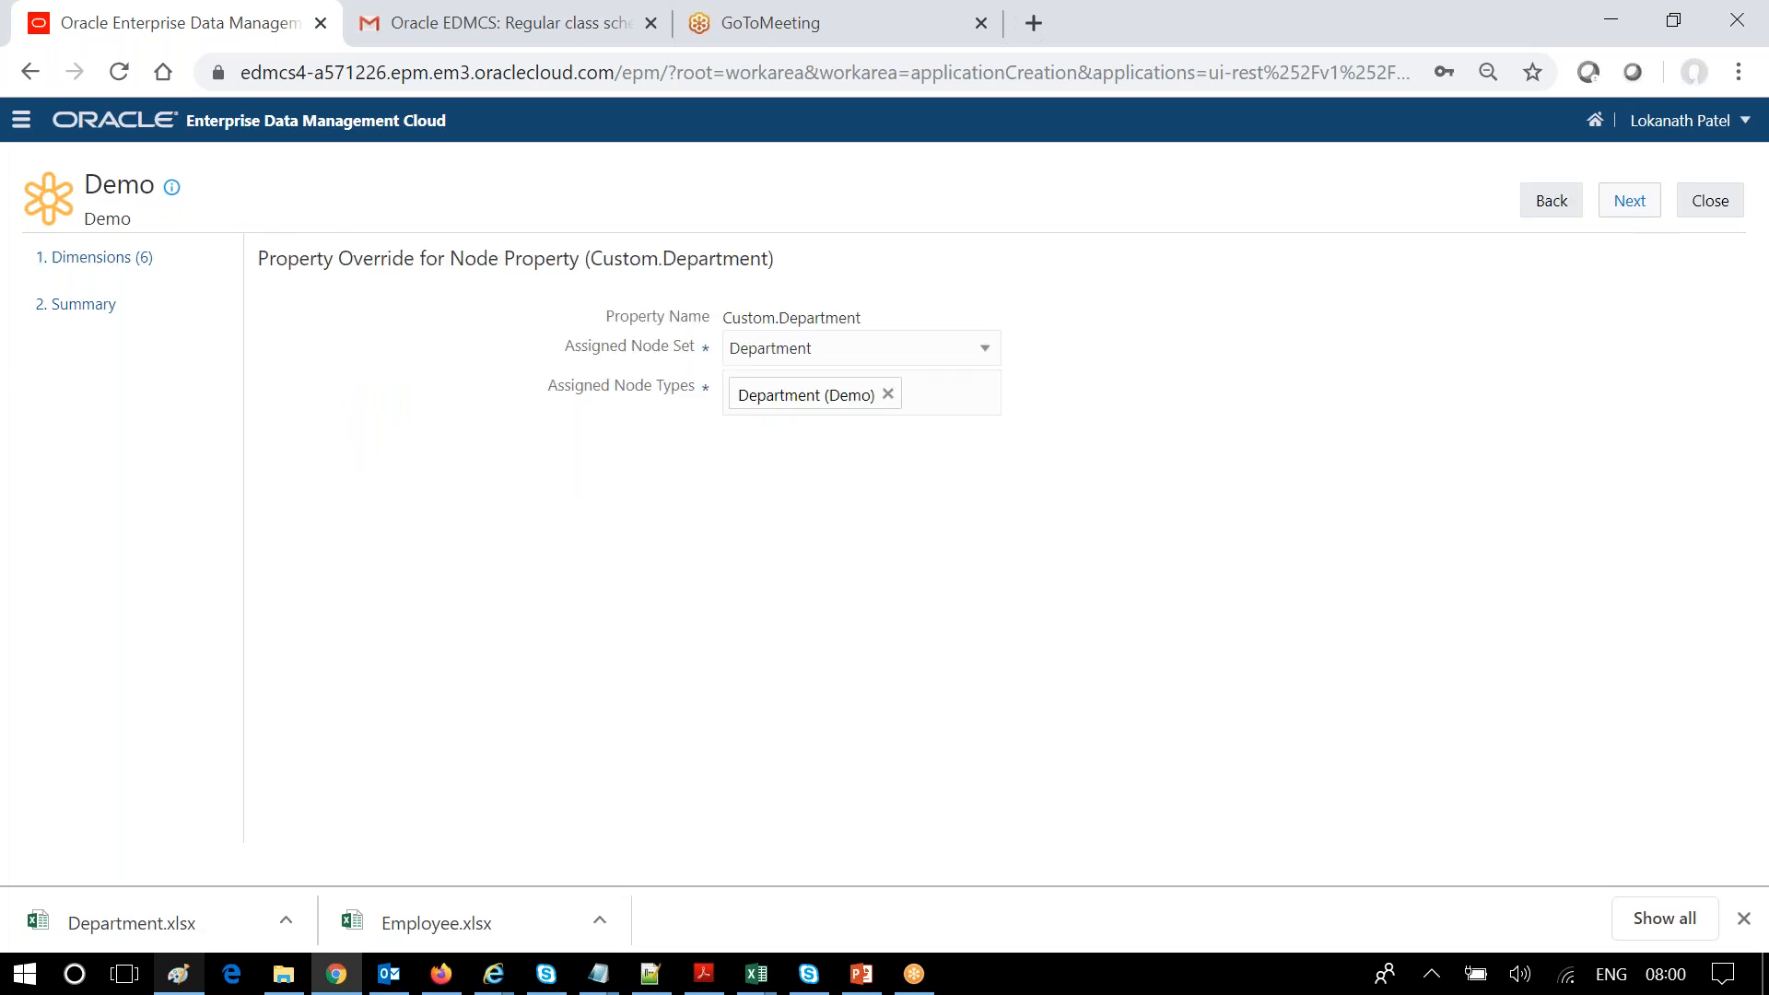
click(1630, 203)
click(1630, 202)
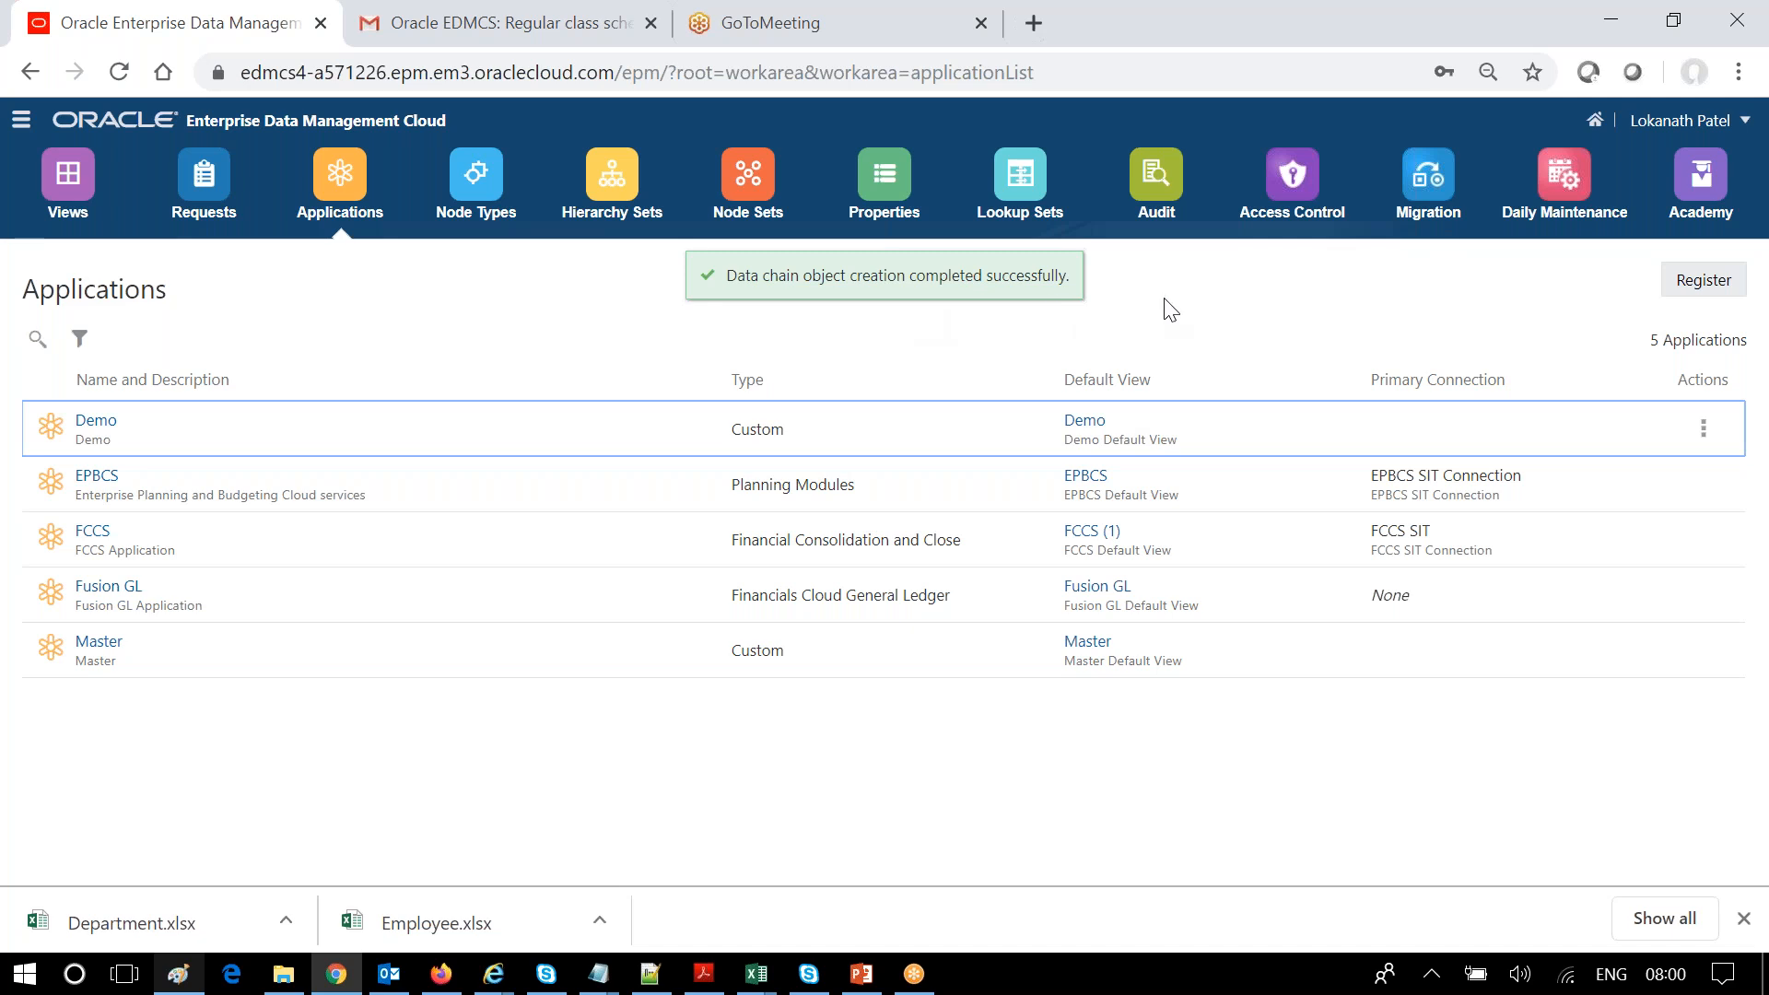
- Open the Demo view and show its Account viewpoint
click(77, 172)
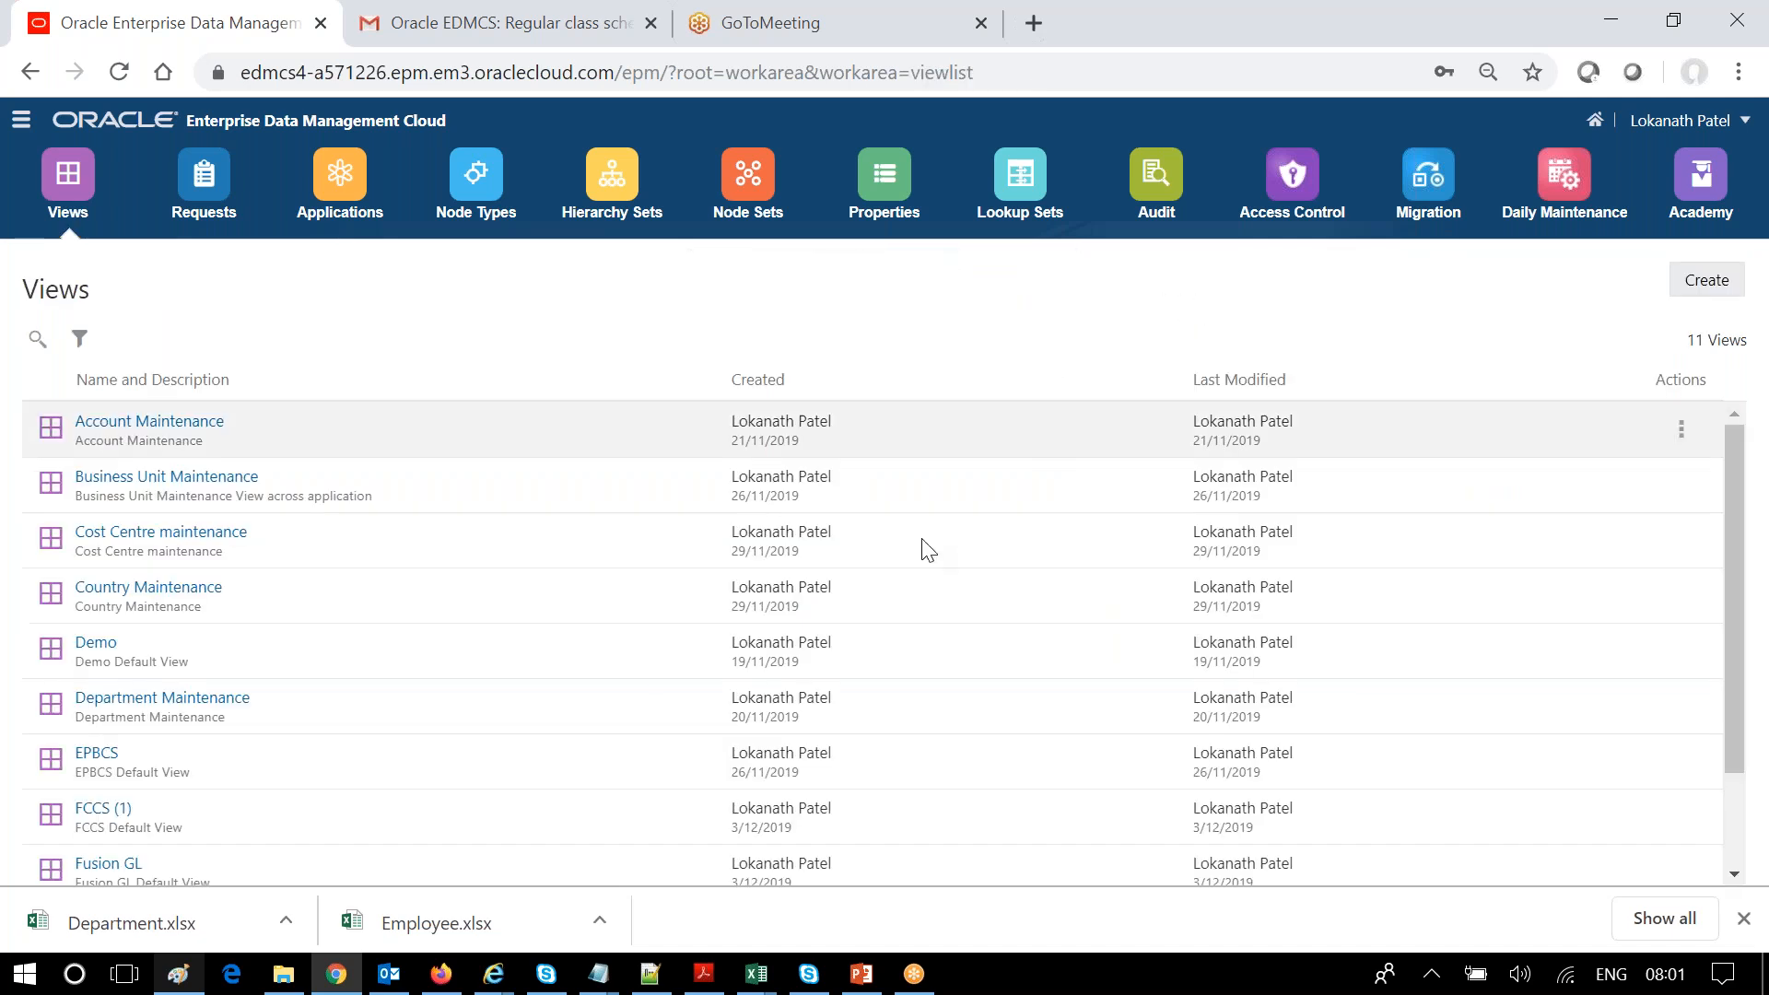
scroll(476, 739, down, 3)
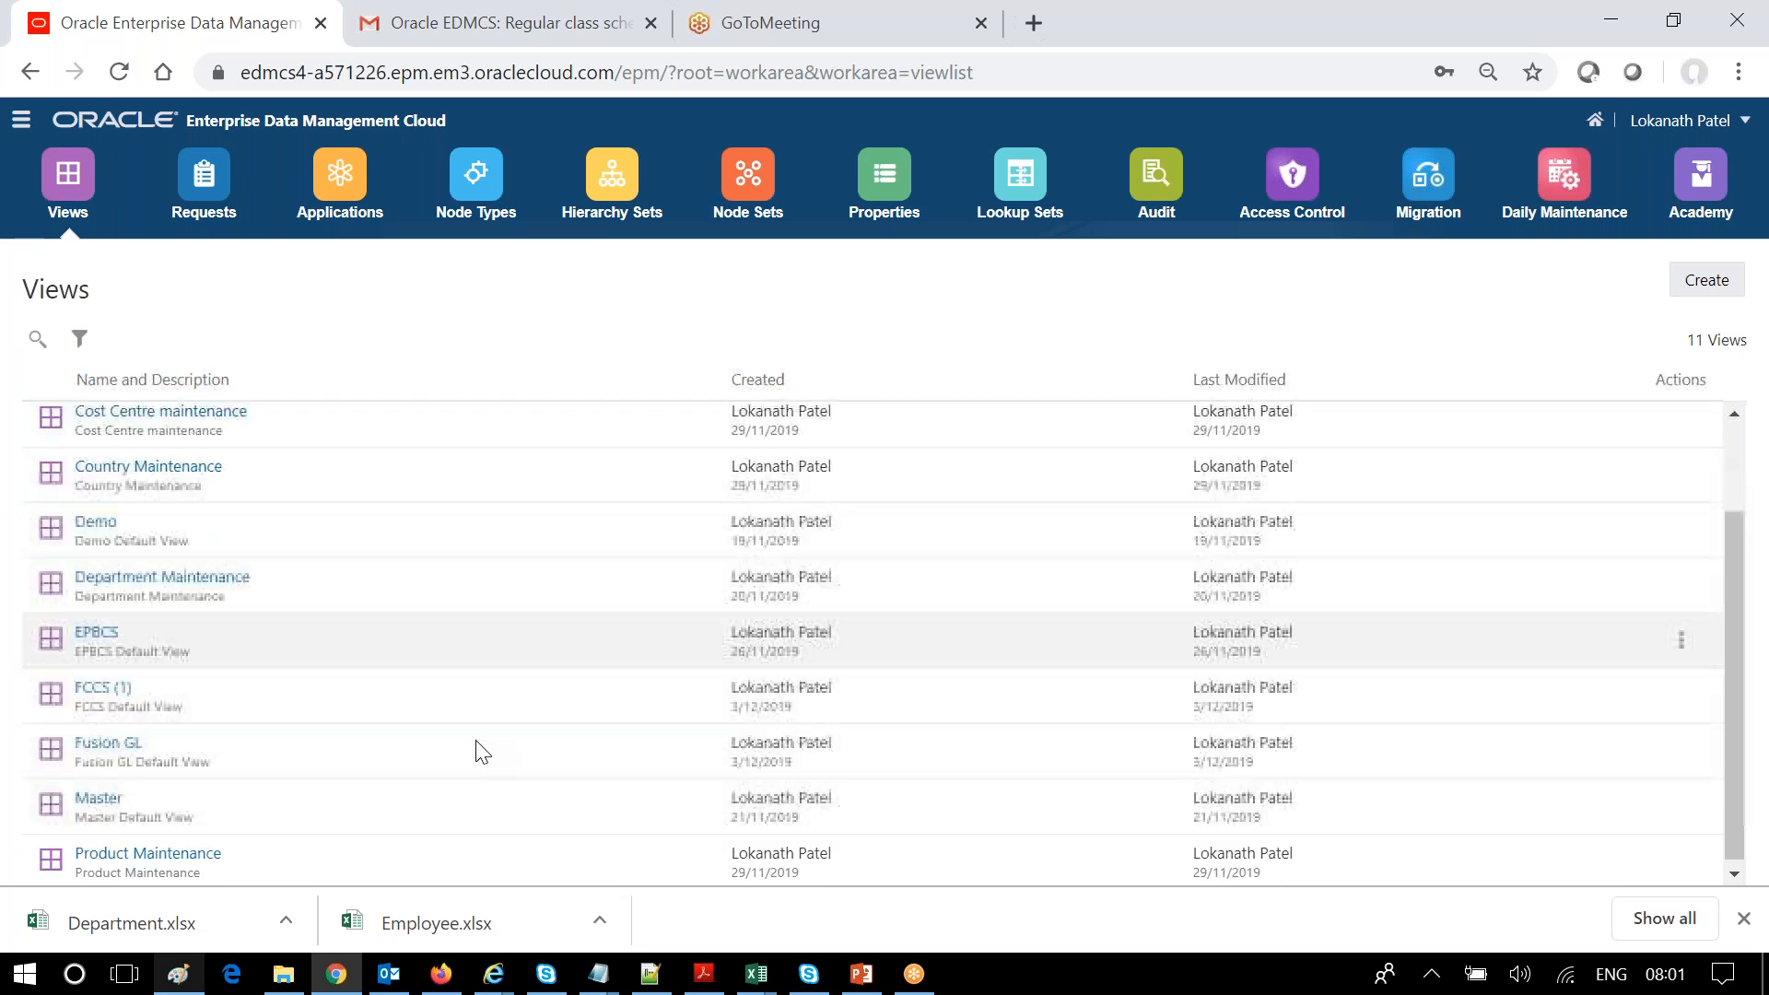
click(96, 521)
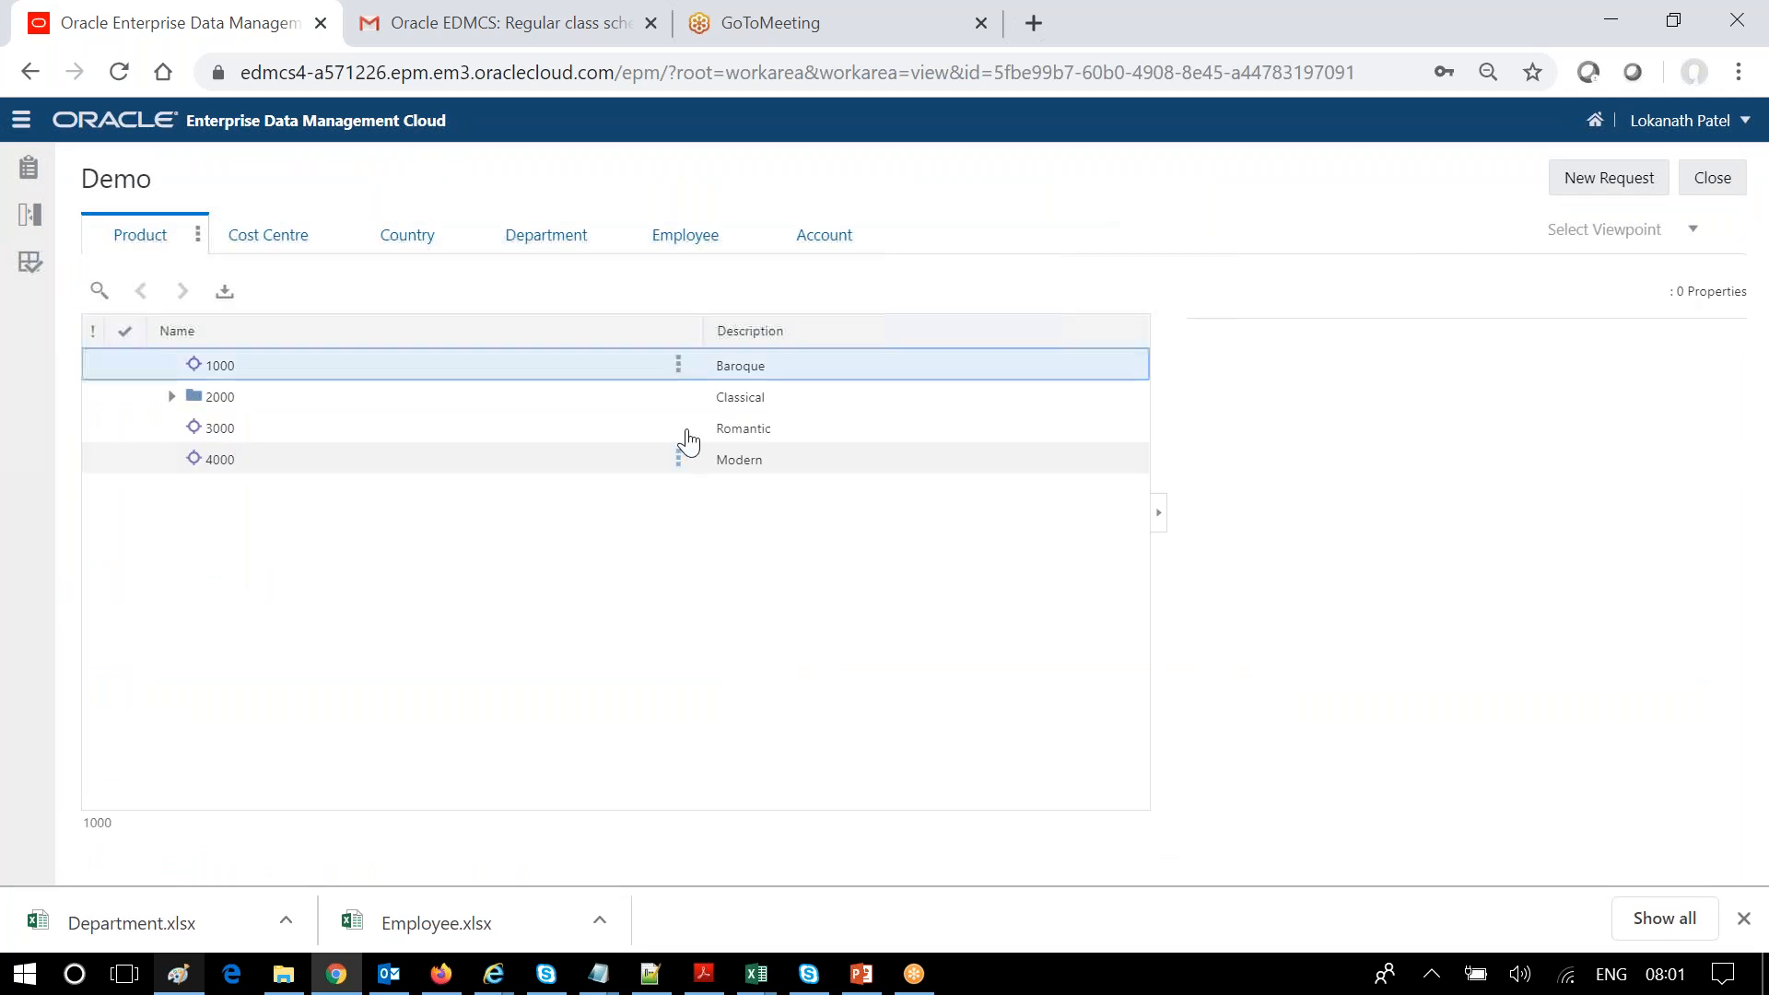
click(824, 235)
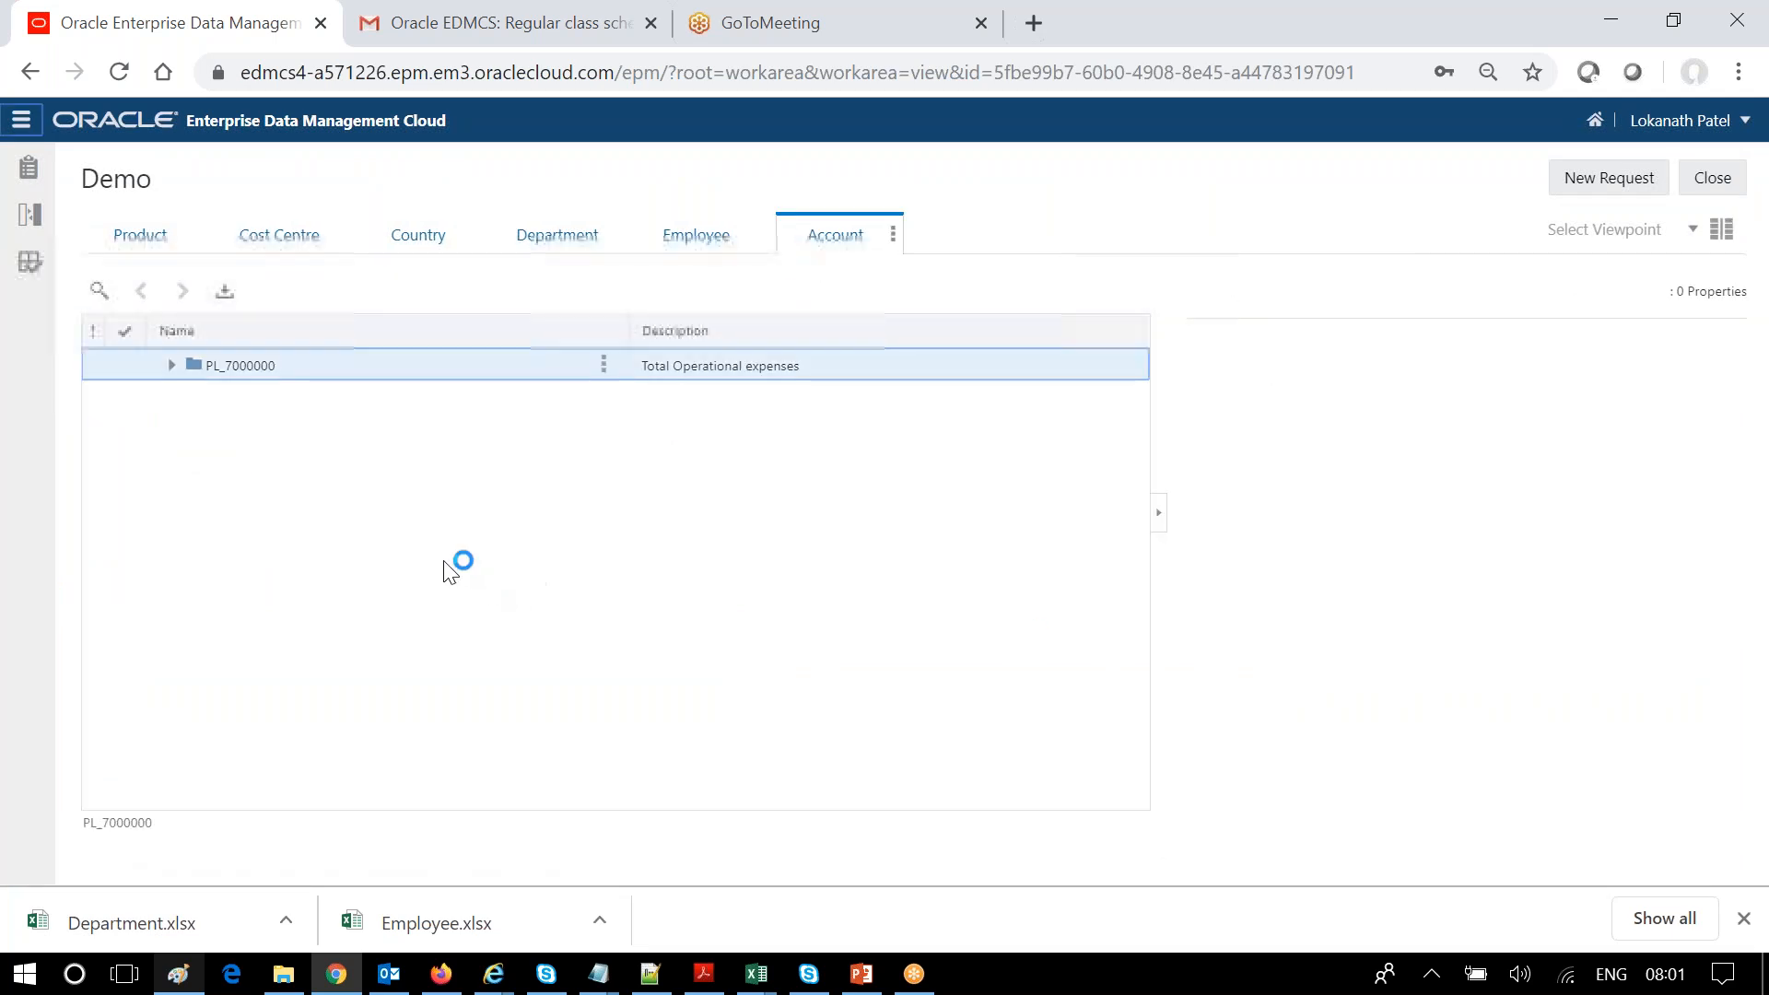
- Expand PL_7000000 and PL_7040000, and check whether the Account Type of PL_7030500 is defined or inherited
click(172, 366)
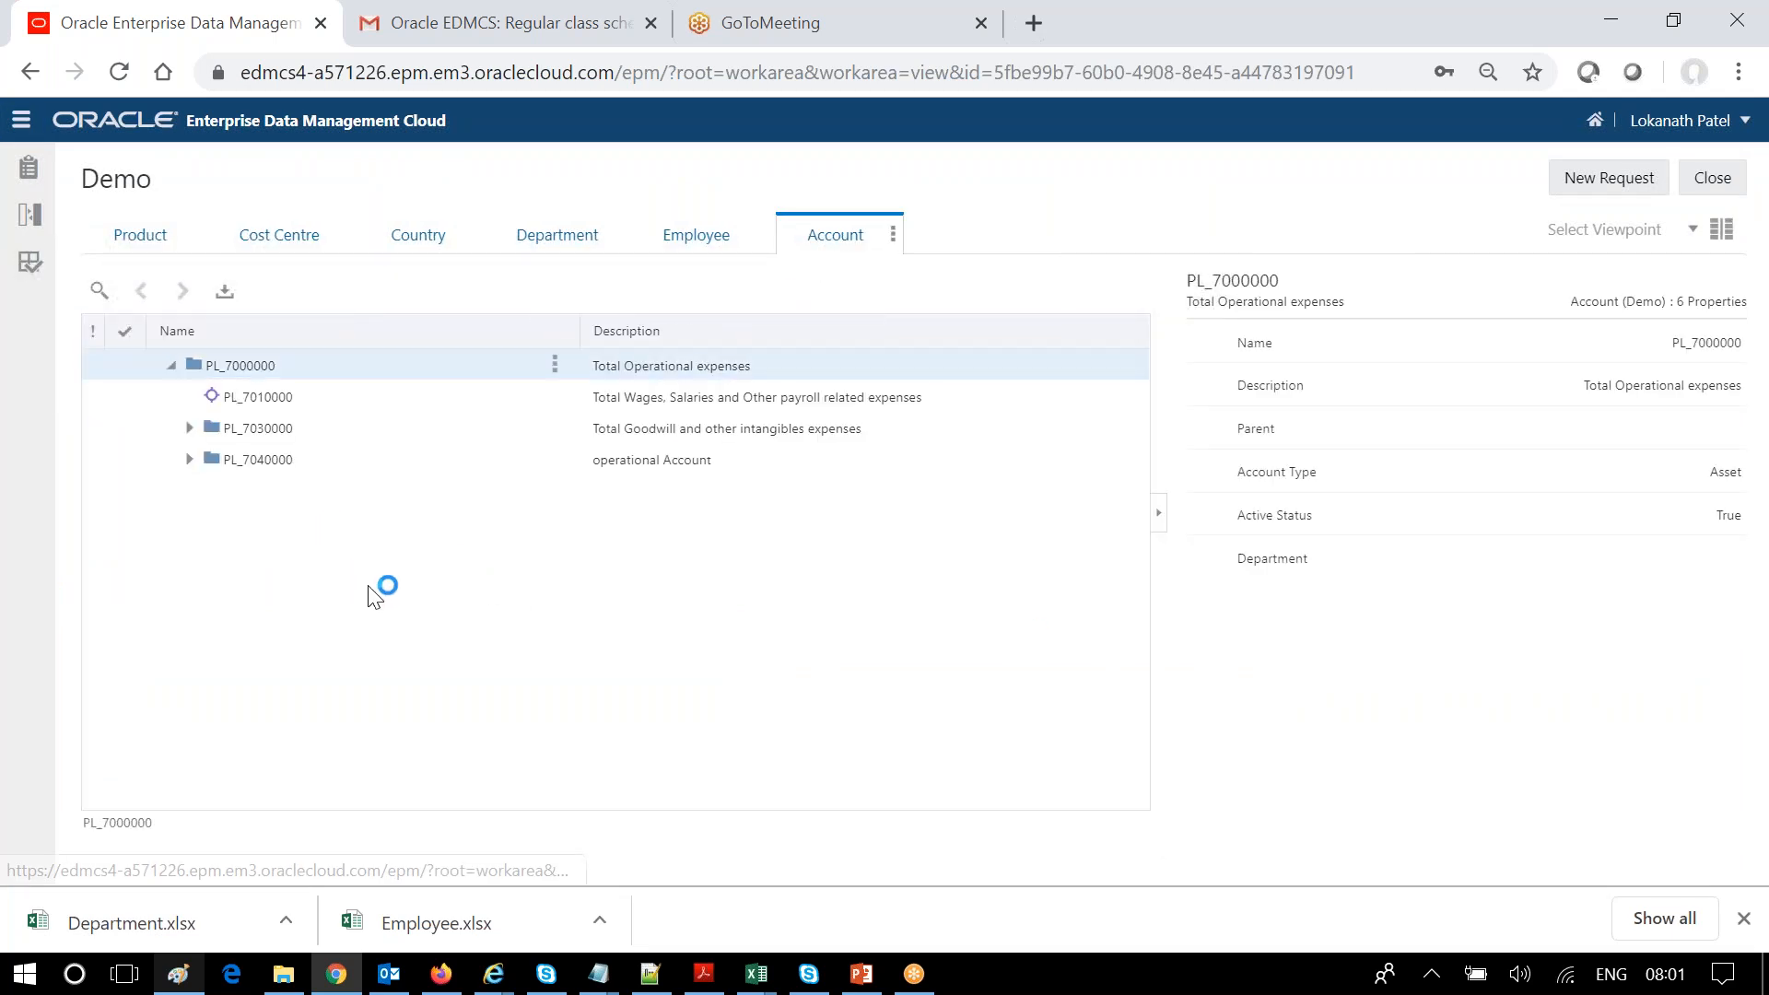
click(190, 458)
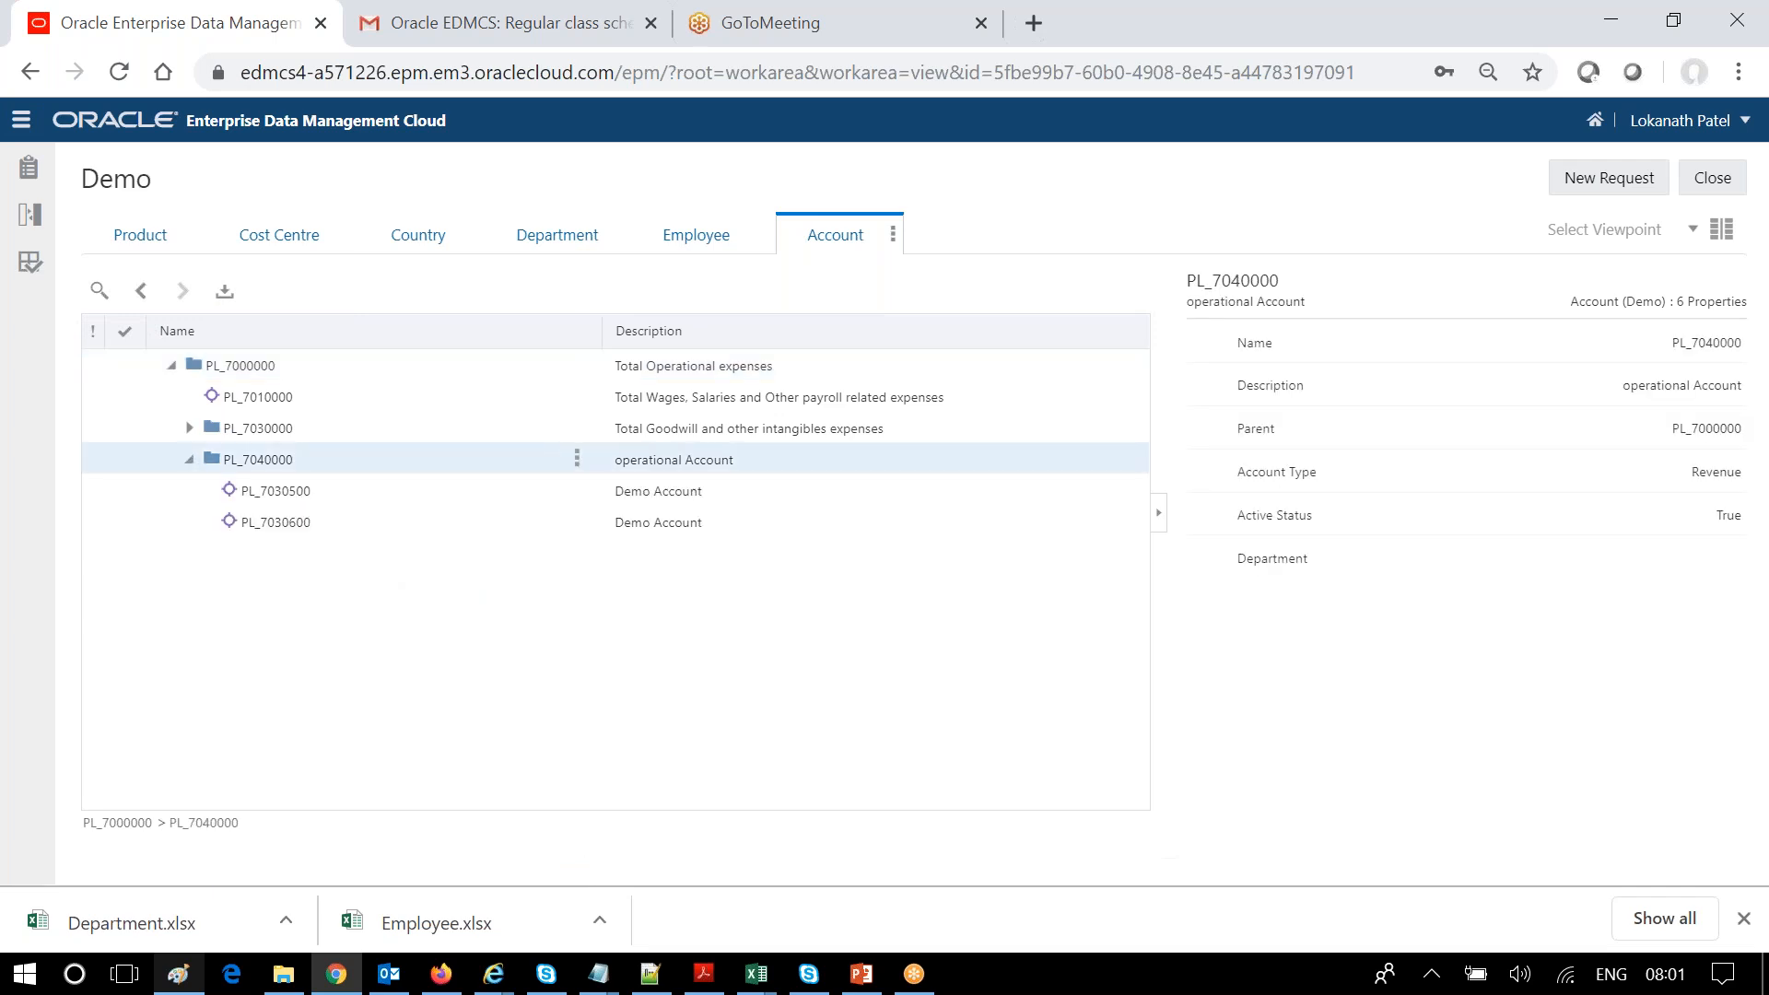
click(285, 492)
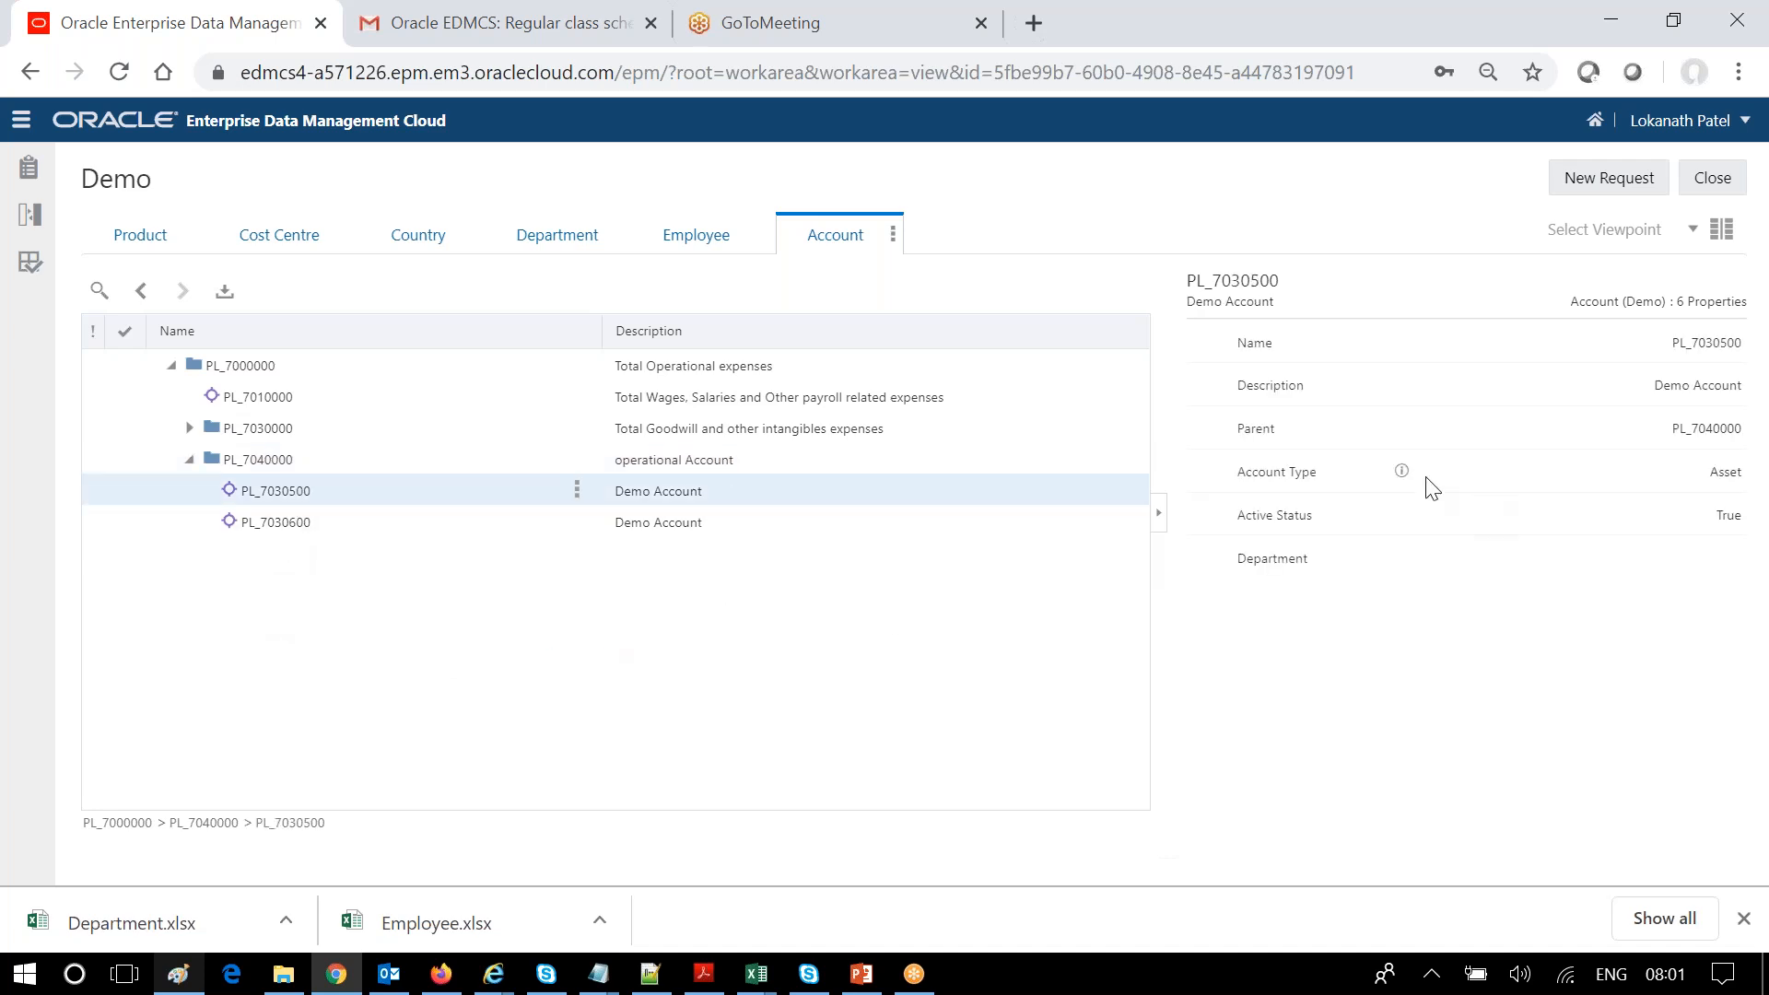
mouse_move(1401, 474)
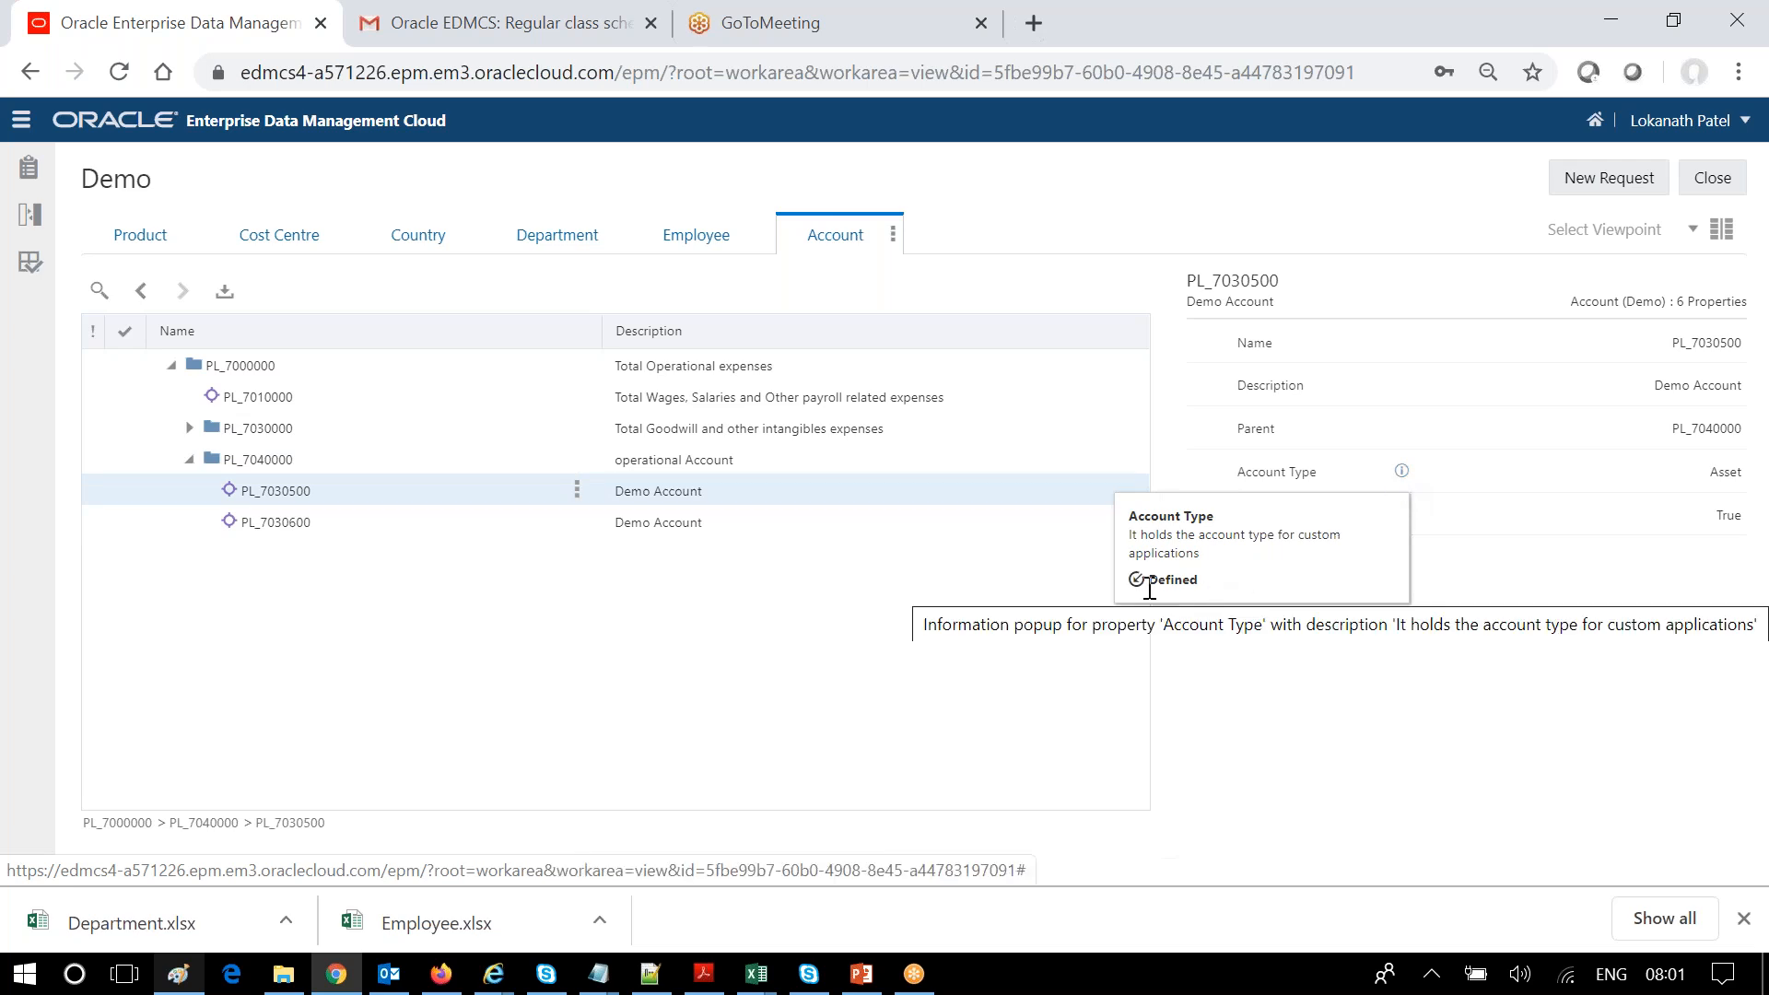
- Create a new request and remove the defined Account Type value from PL_7030500
click(1614, 181)
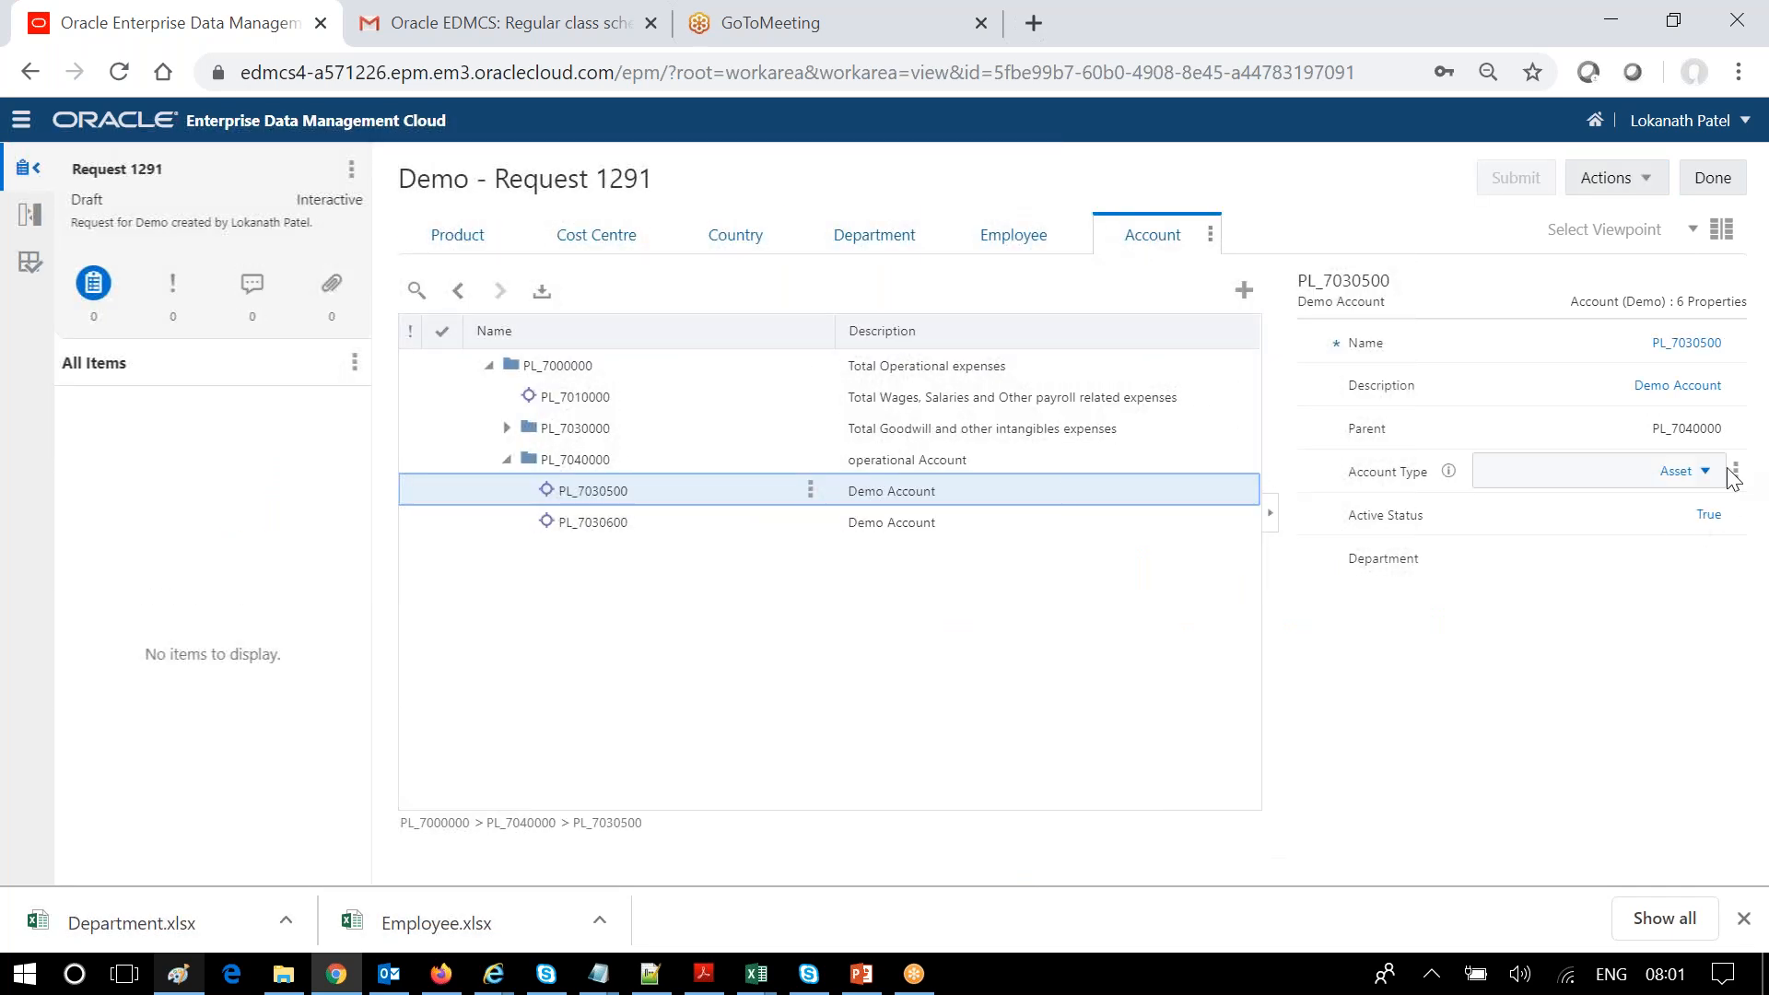
click(1733, 476)
click(1695, 513)
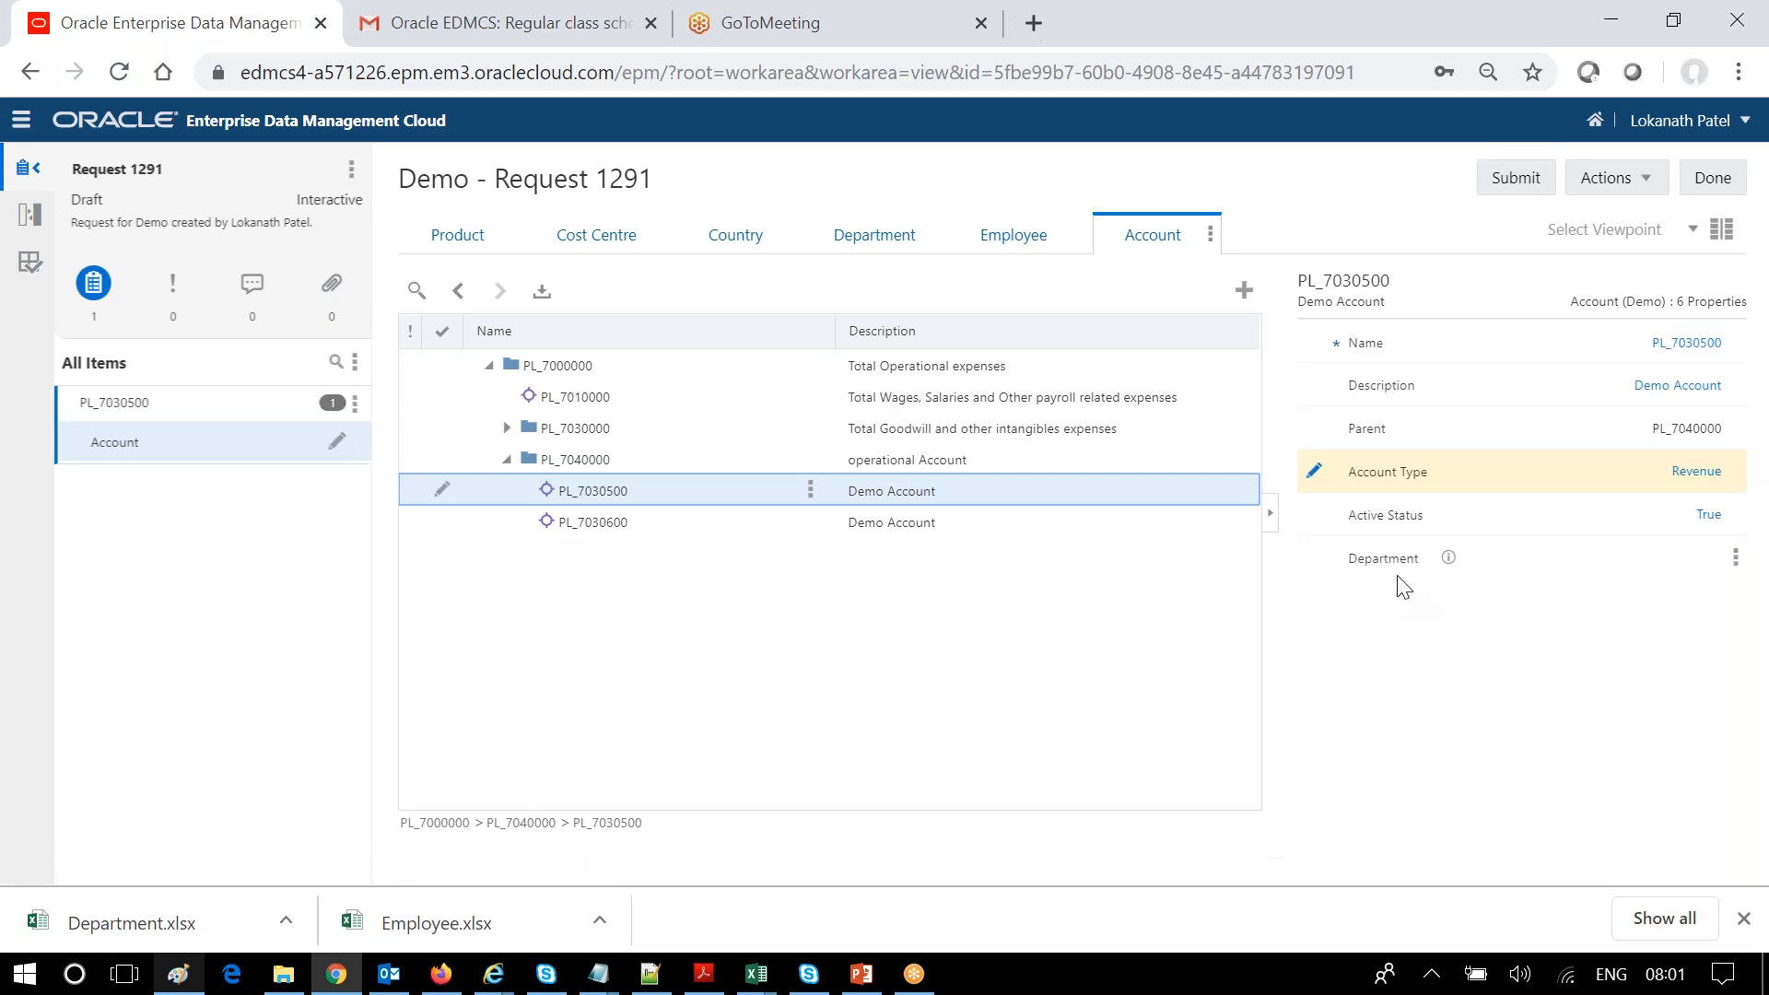
- Remove the defined Account Type value from PL_7030600
click(623, 522)
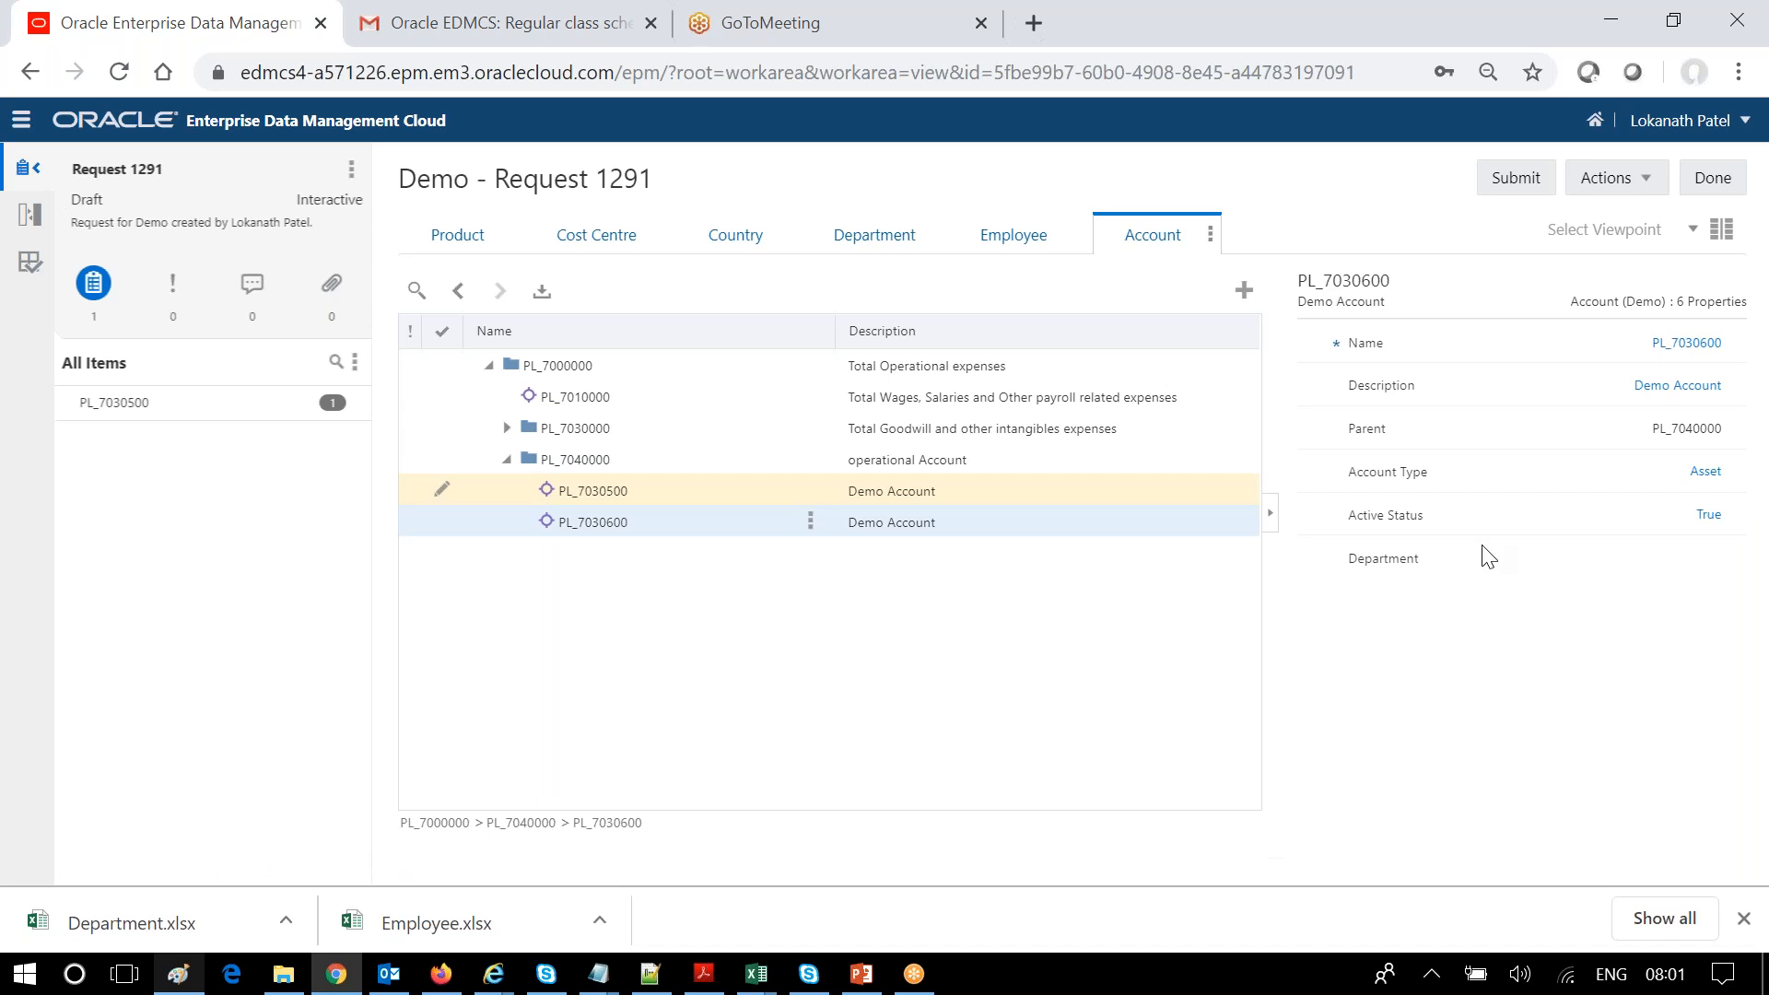
click(1735, 470)
click(1705, 511)
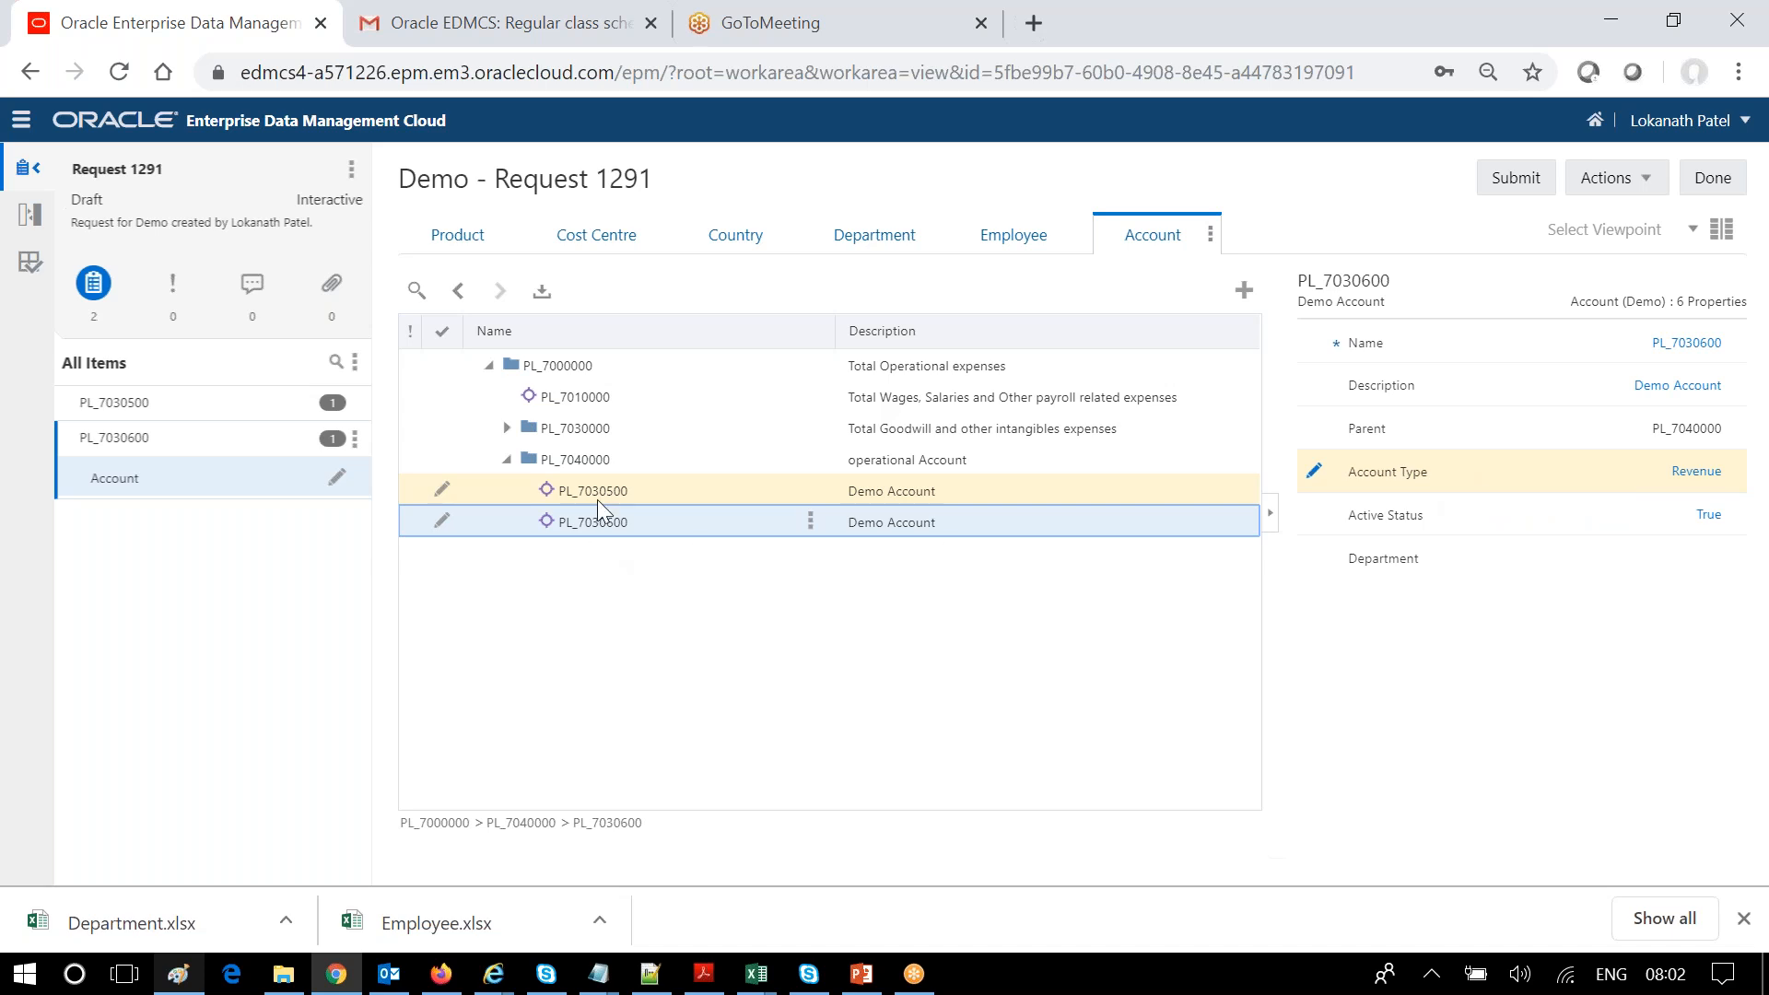
- Compare where the Account Type values of PL_7040000 and its child PL_7030500 come from
click(584, 461)
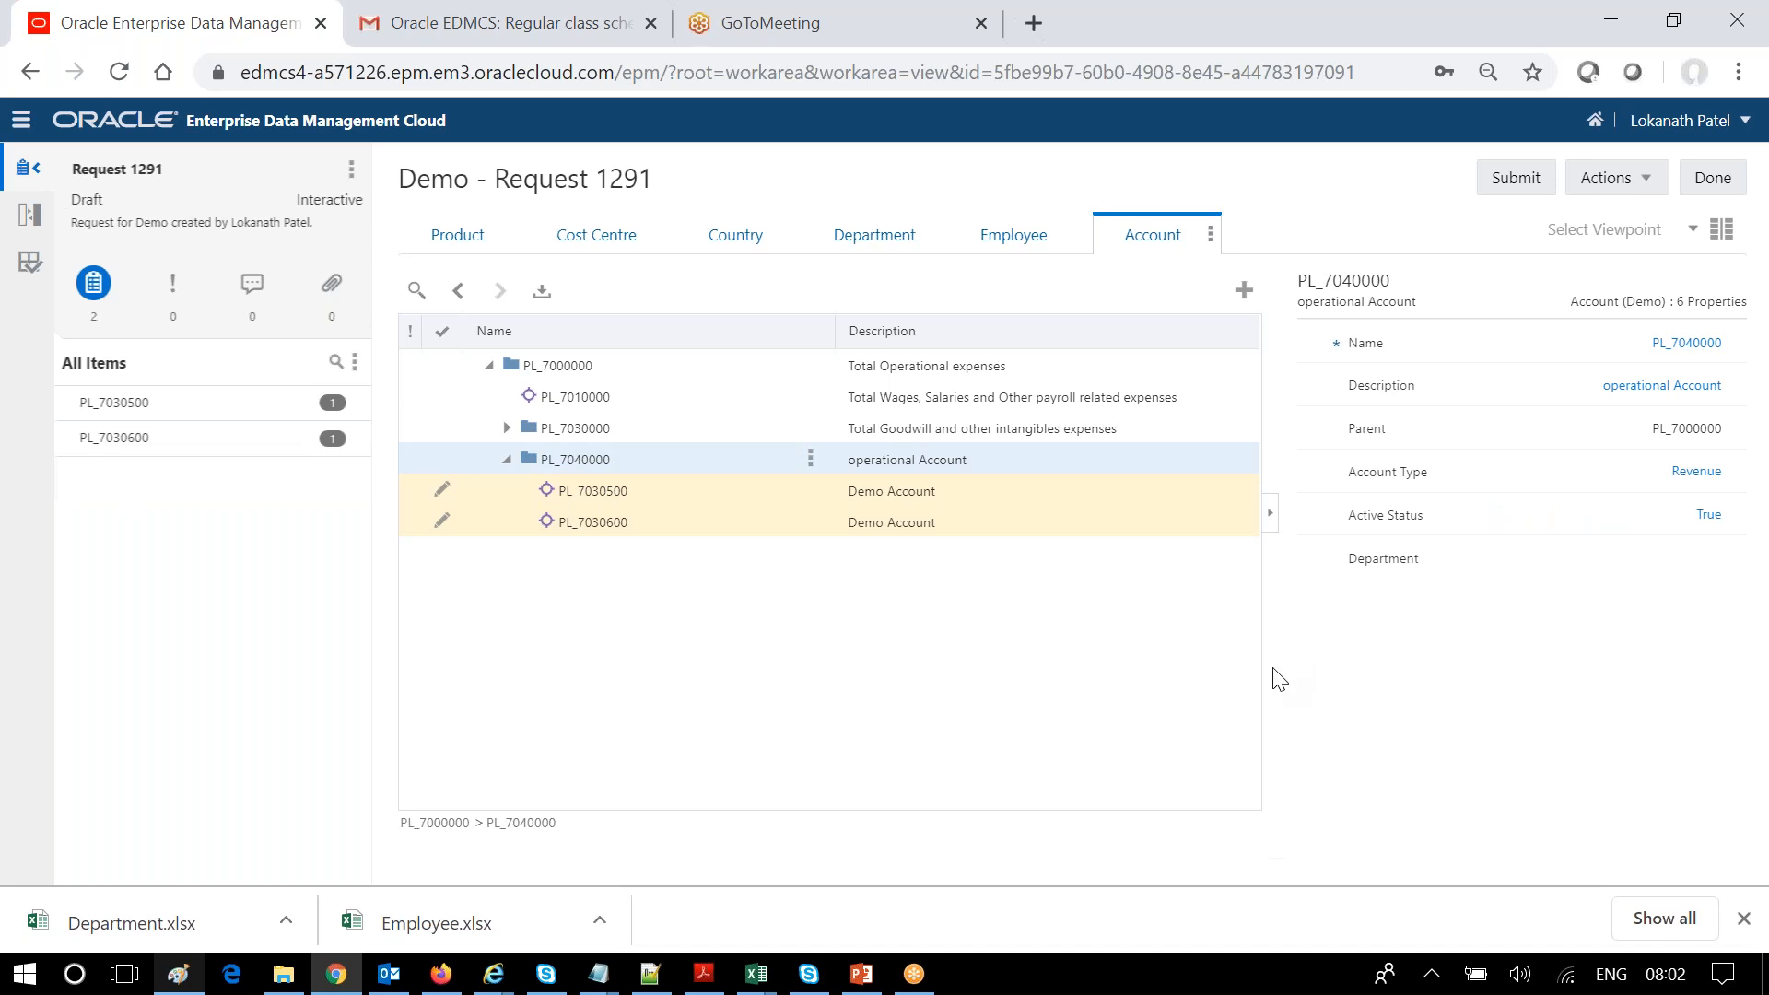
mouse_move(1449, 475)
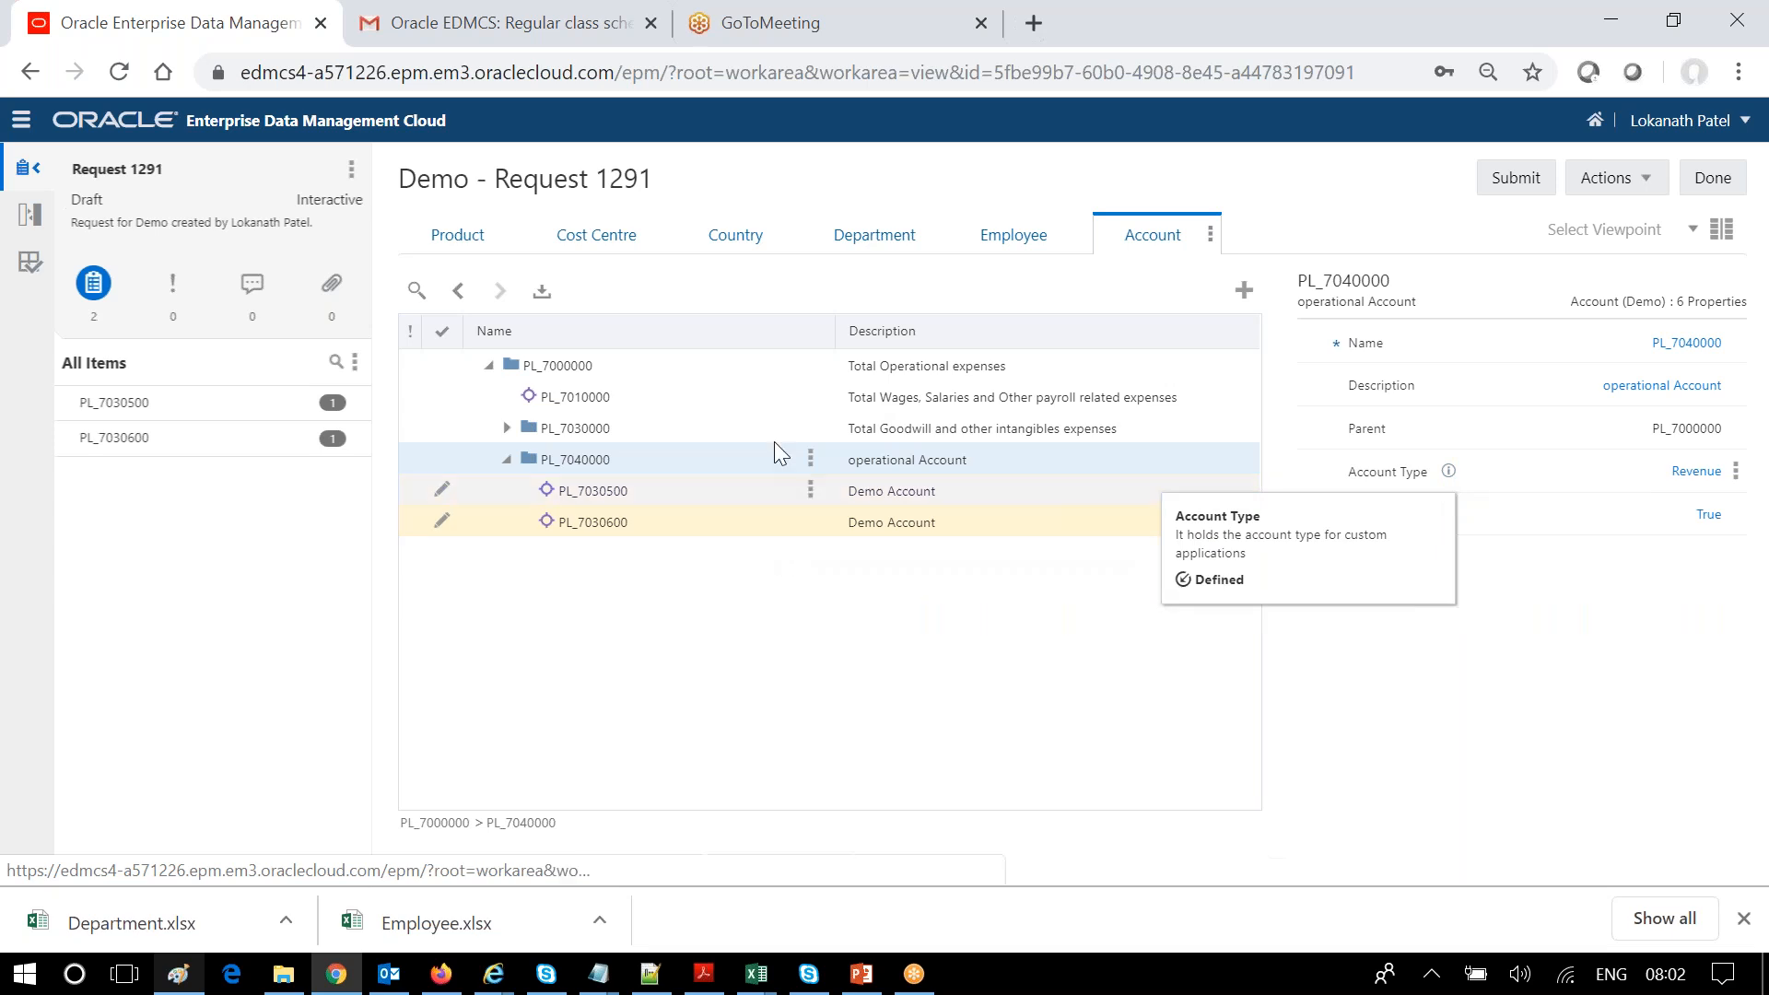
click(594, 490)
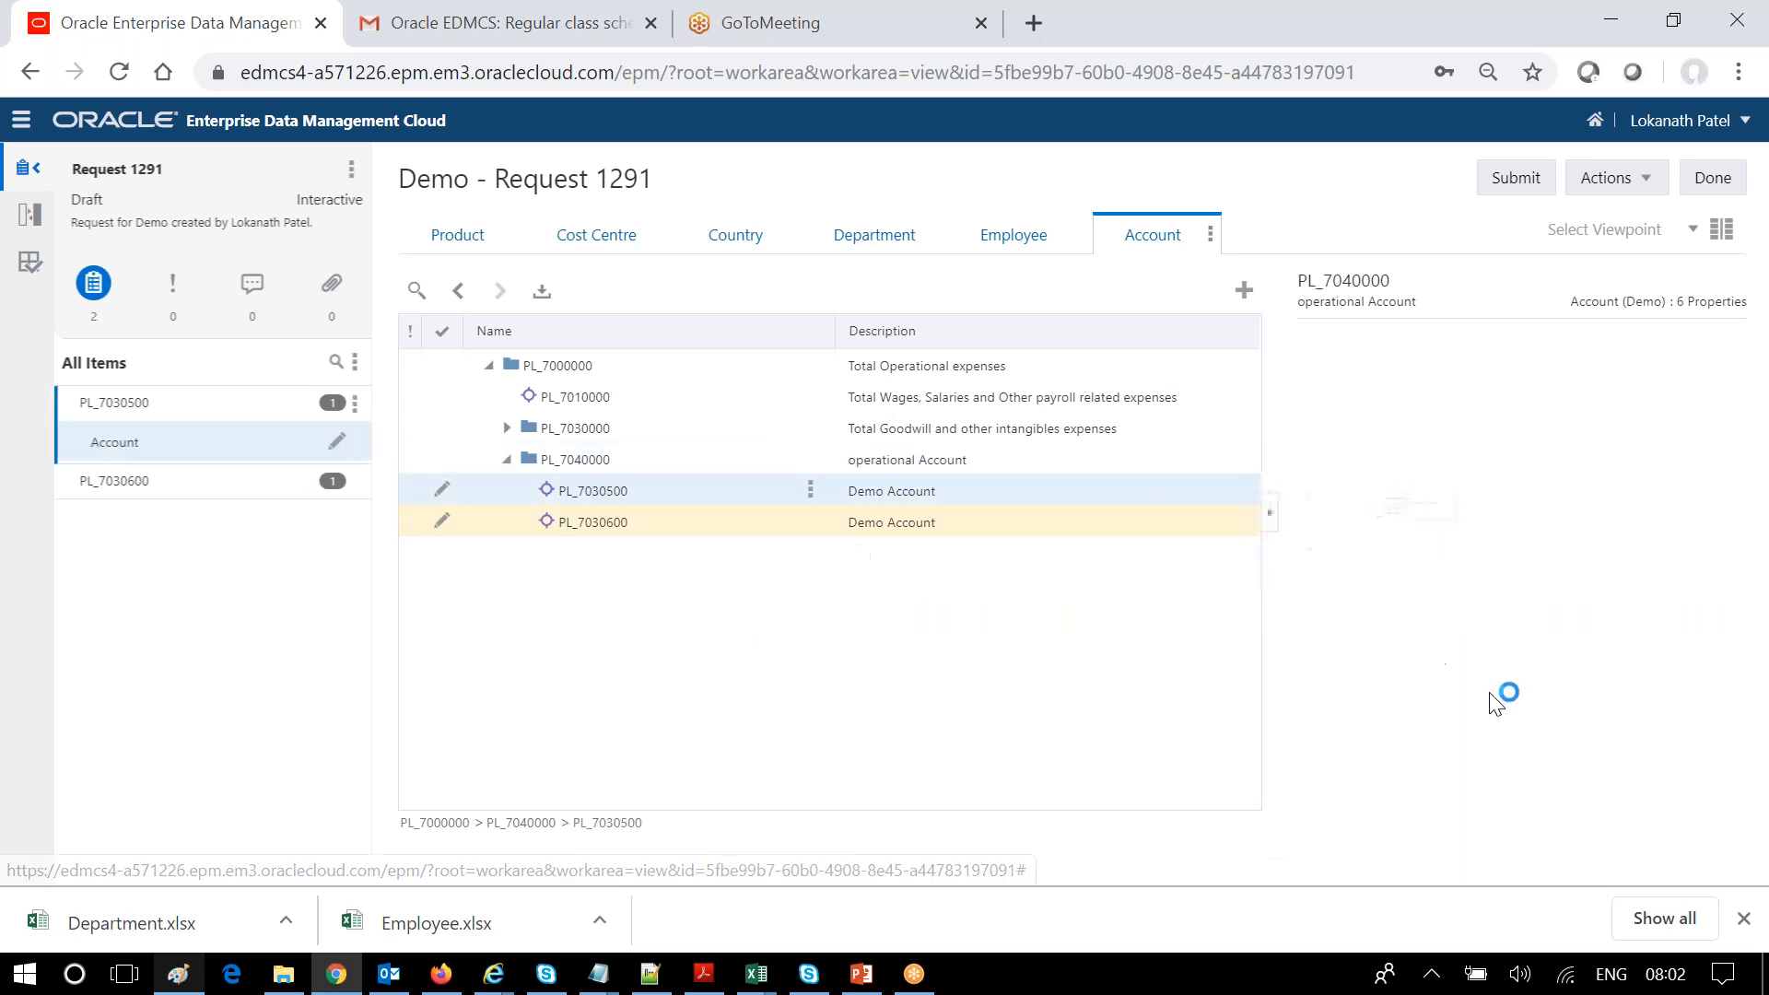
mouse_move(1451, 473)
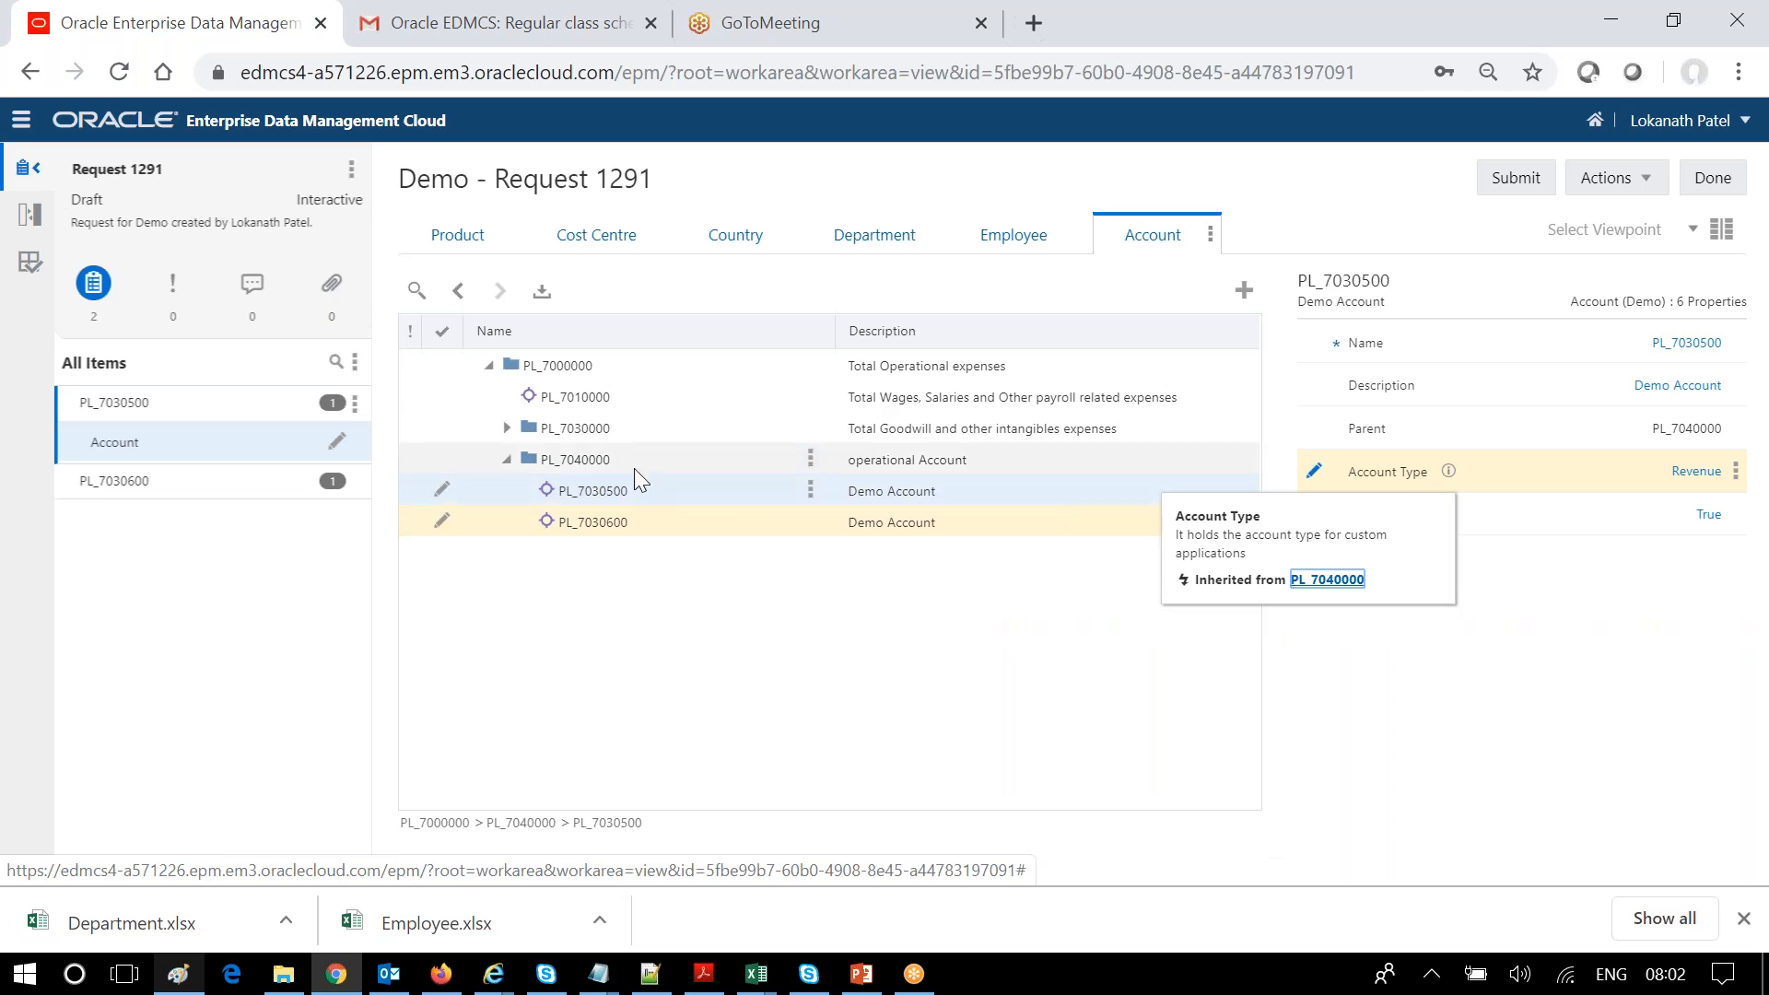
- Remove the defined Account Type value from the parent account PL_7040000
click(602, 459)
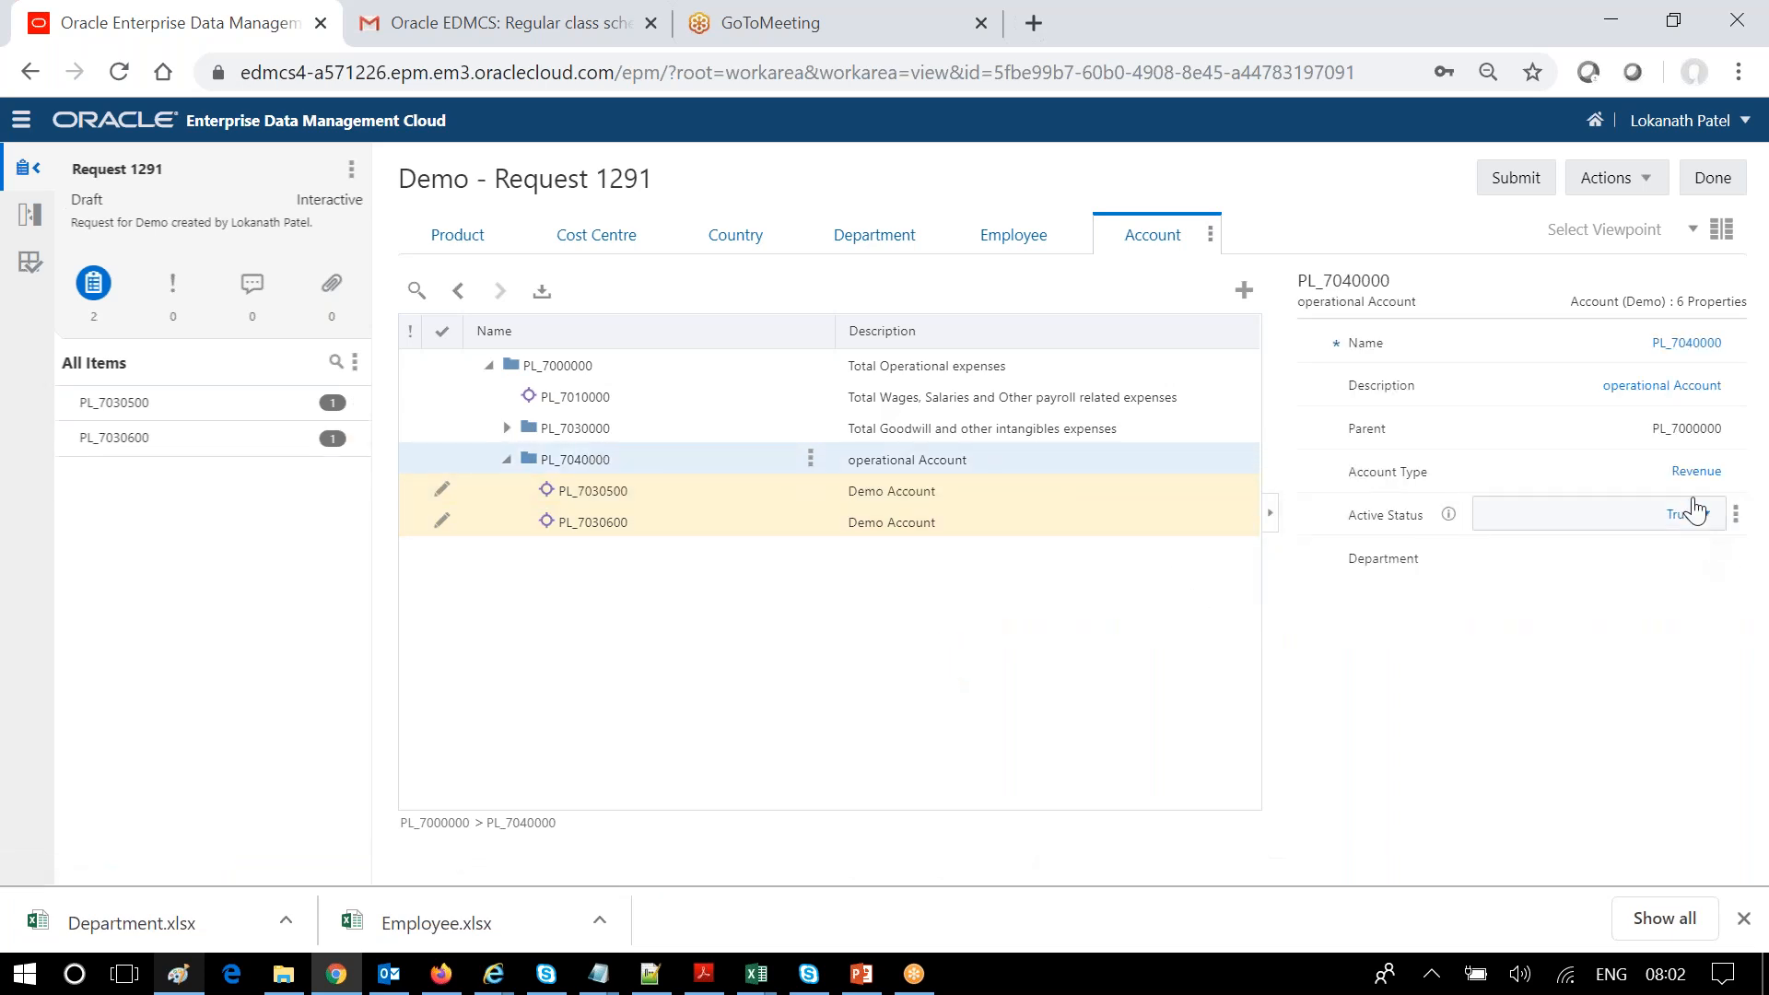
click(1736, 473)
click(1716, 514)
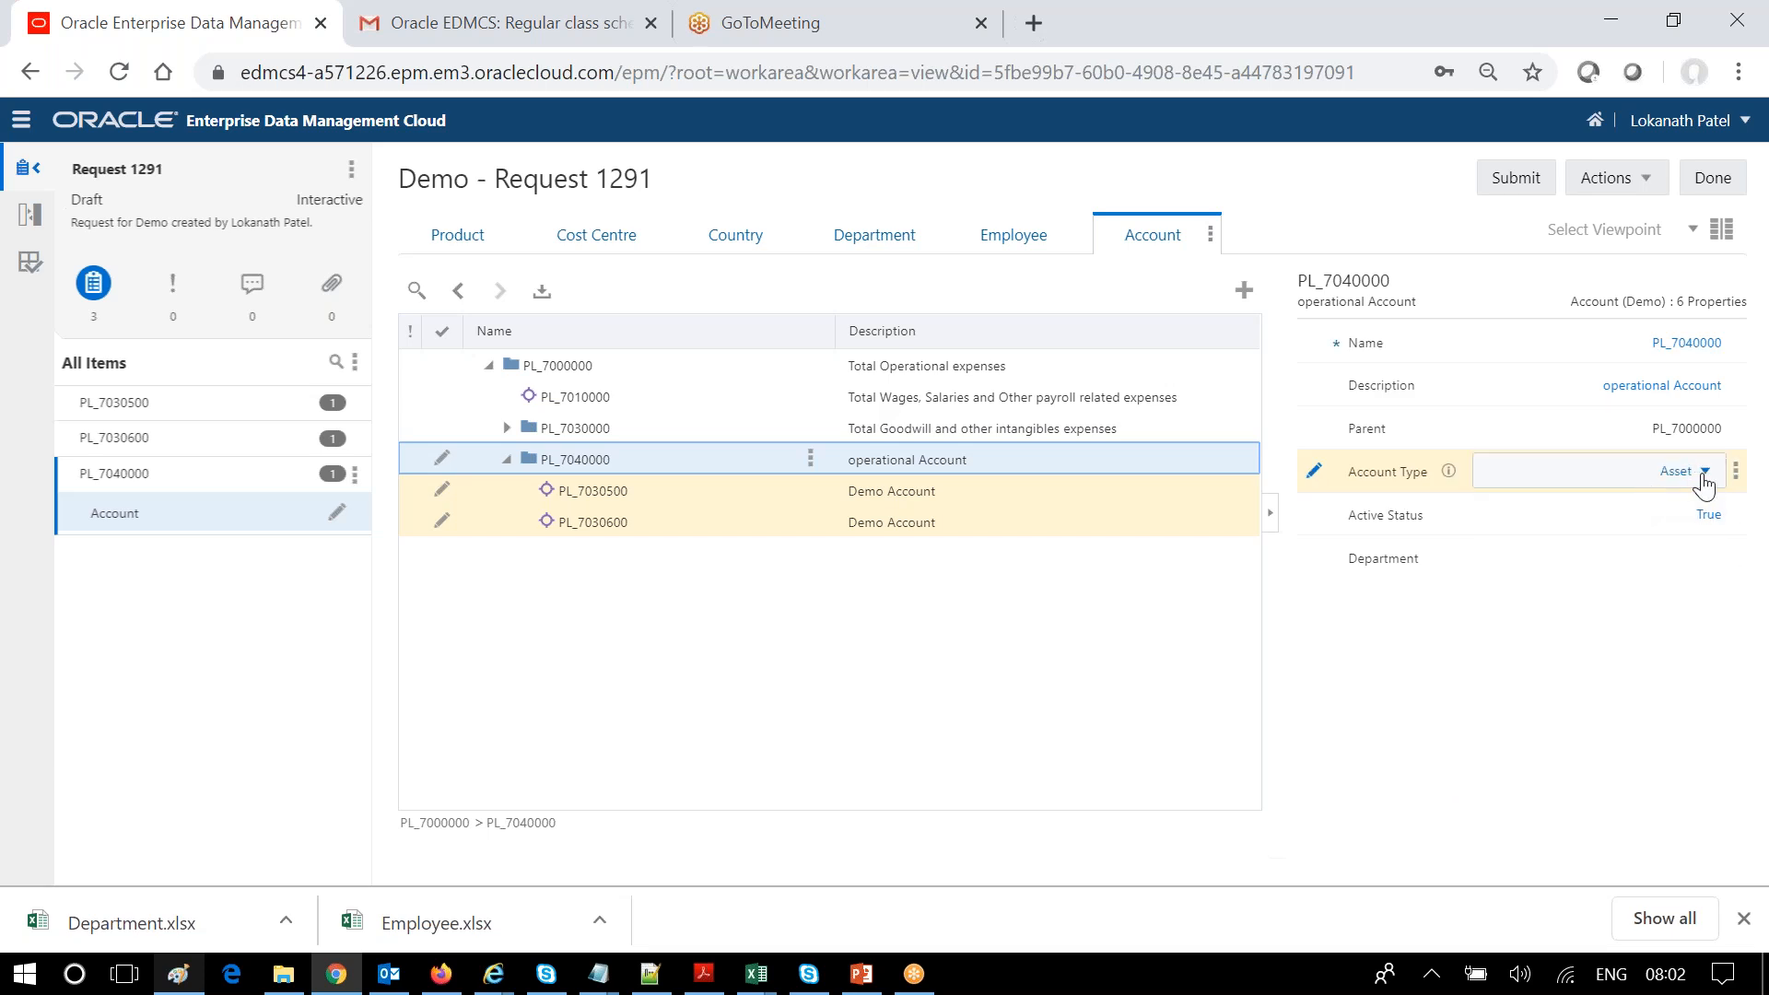
- Check the origin of PL_7040000's Account Type and view the properties of the top account PL_7000000
click(1448, 471)
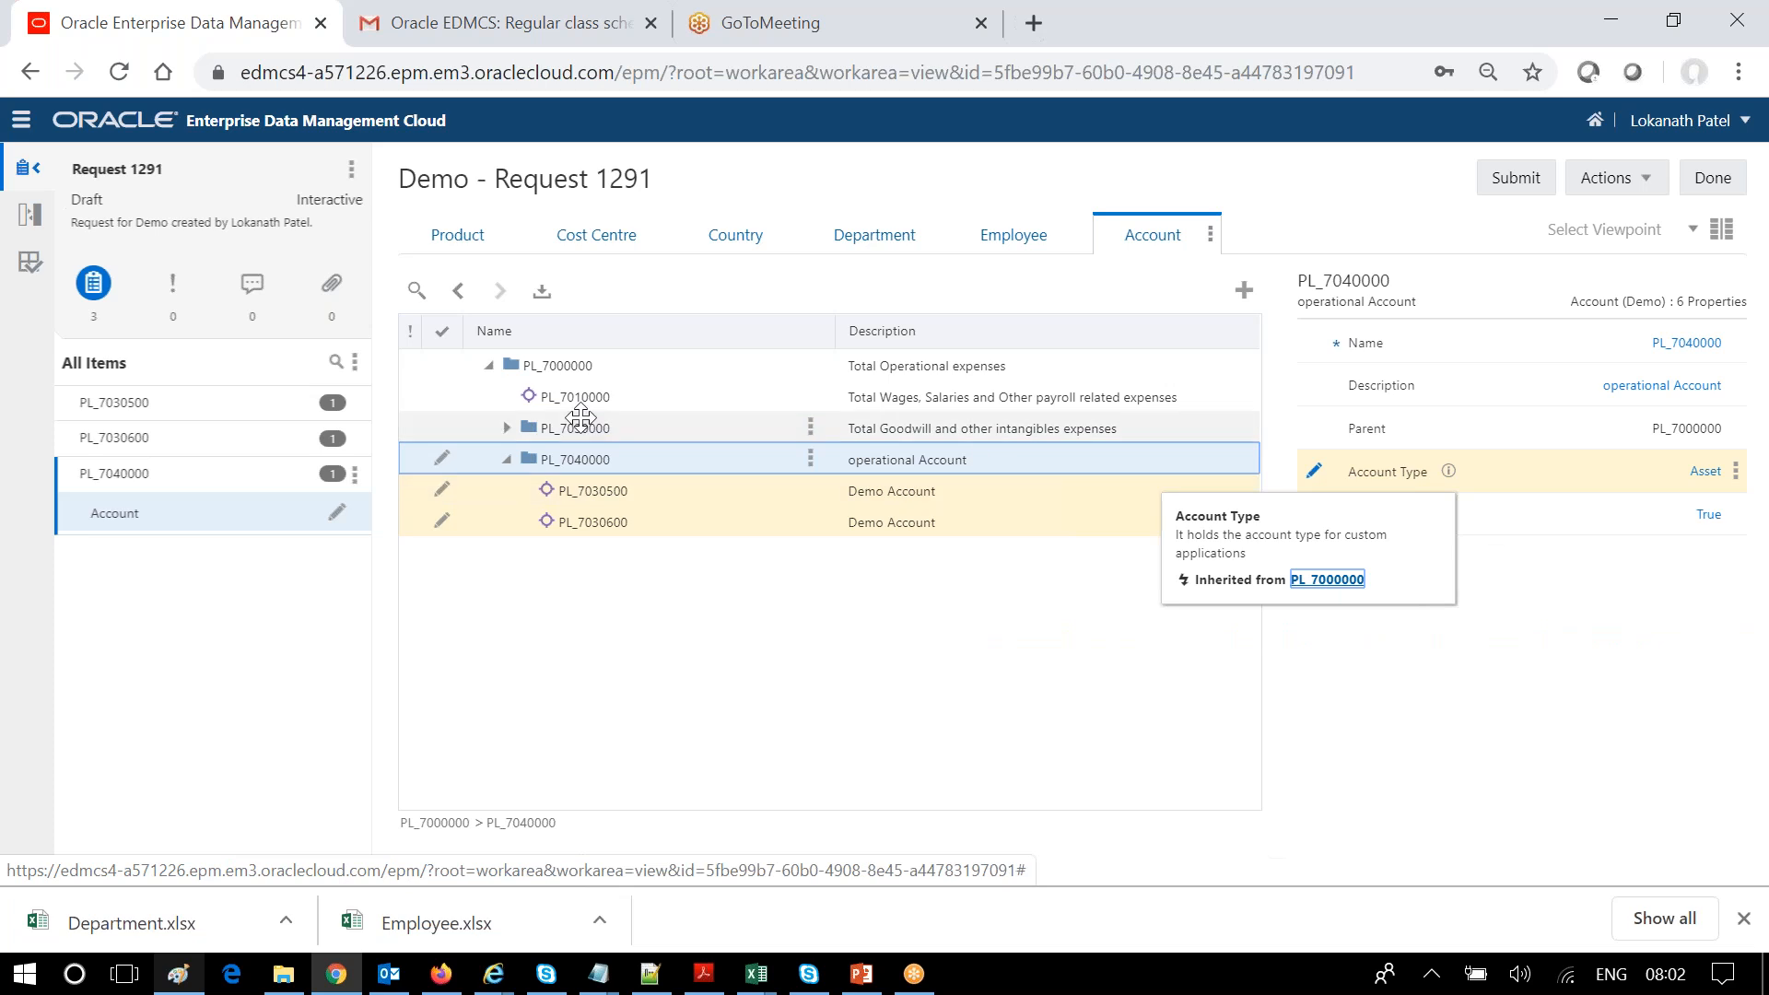
click(589, 367)
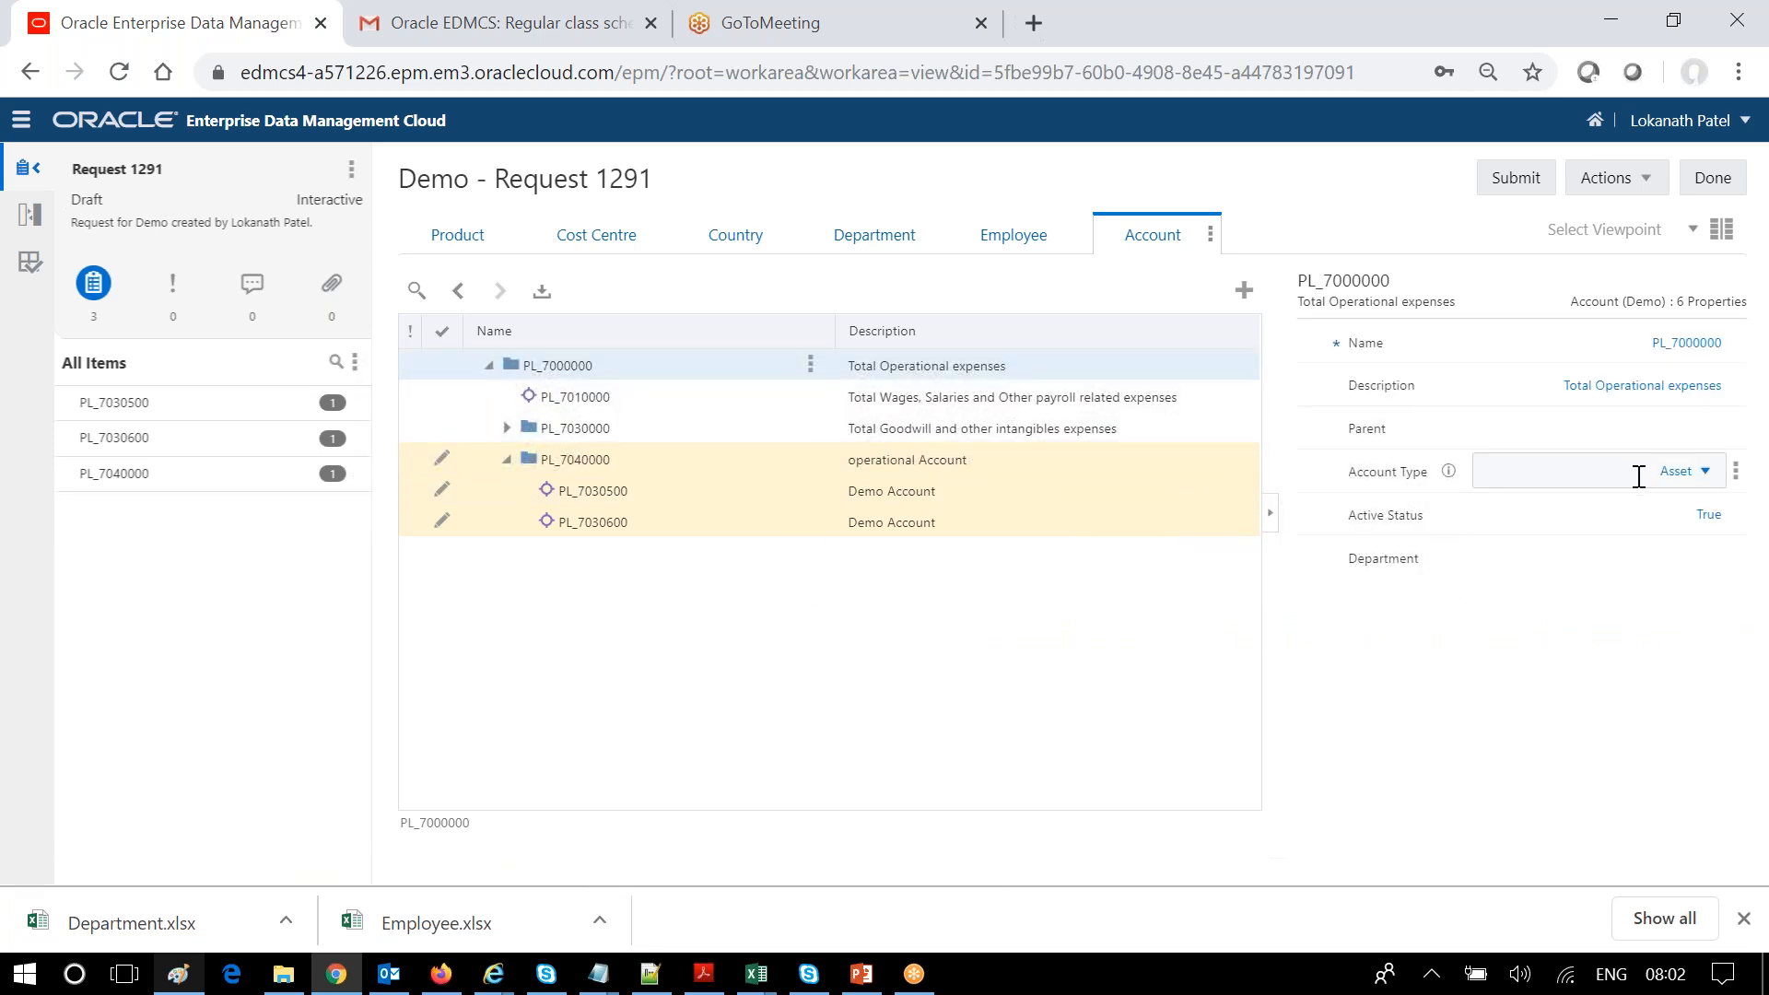
- Clear the defined Account Type value of the top account PL_7000000
click(1732, 477)
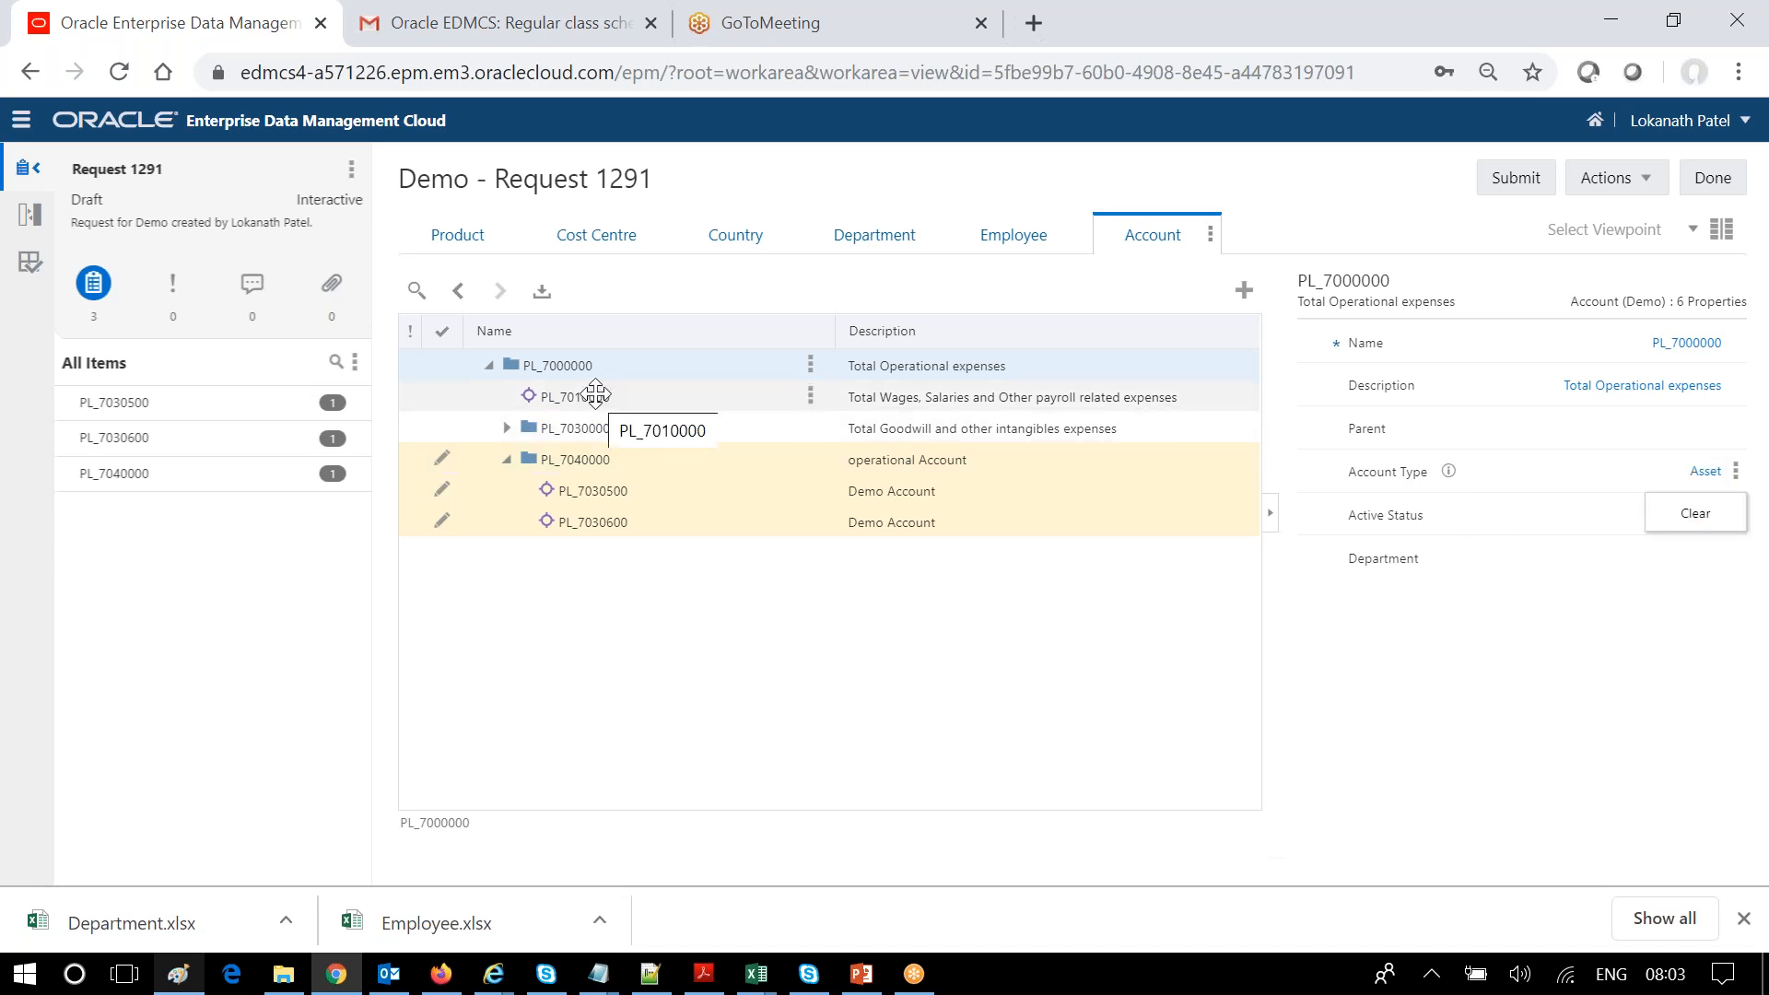
click(1702, 519)
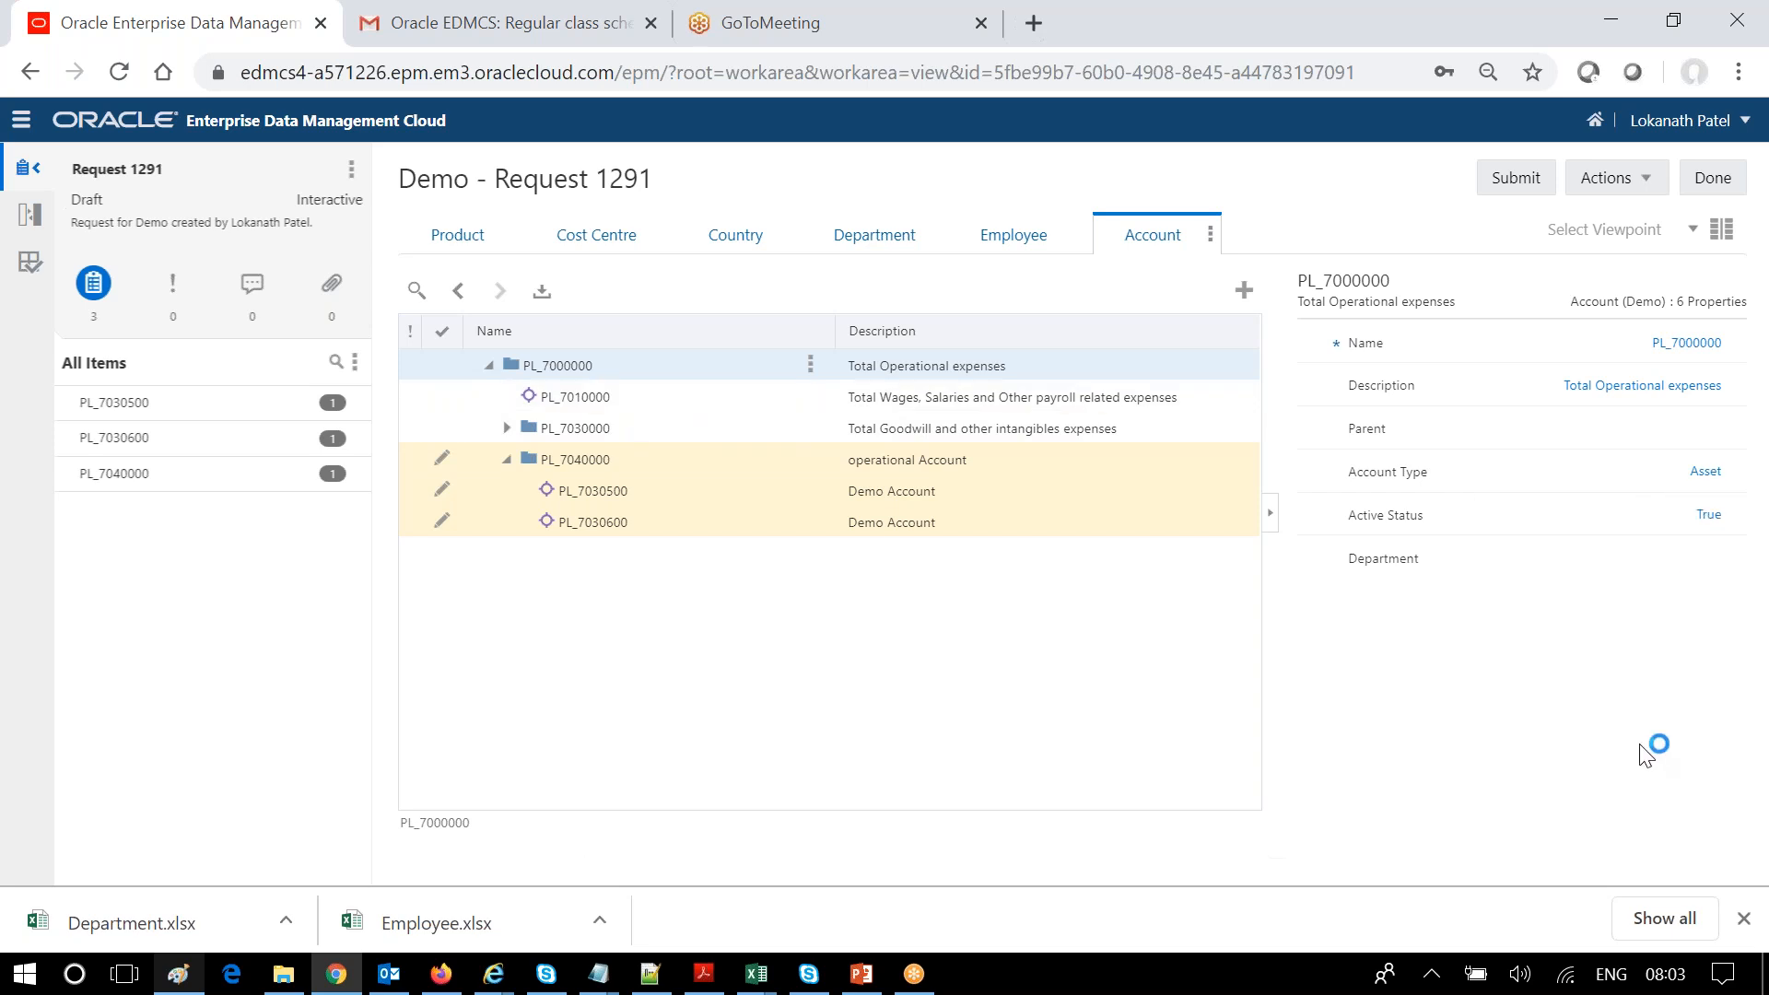
click(1574, 482)
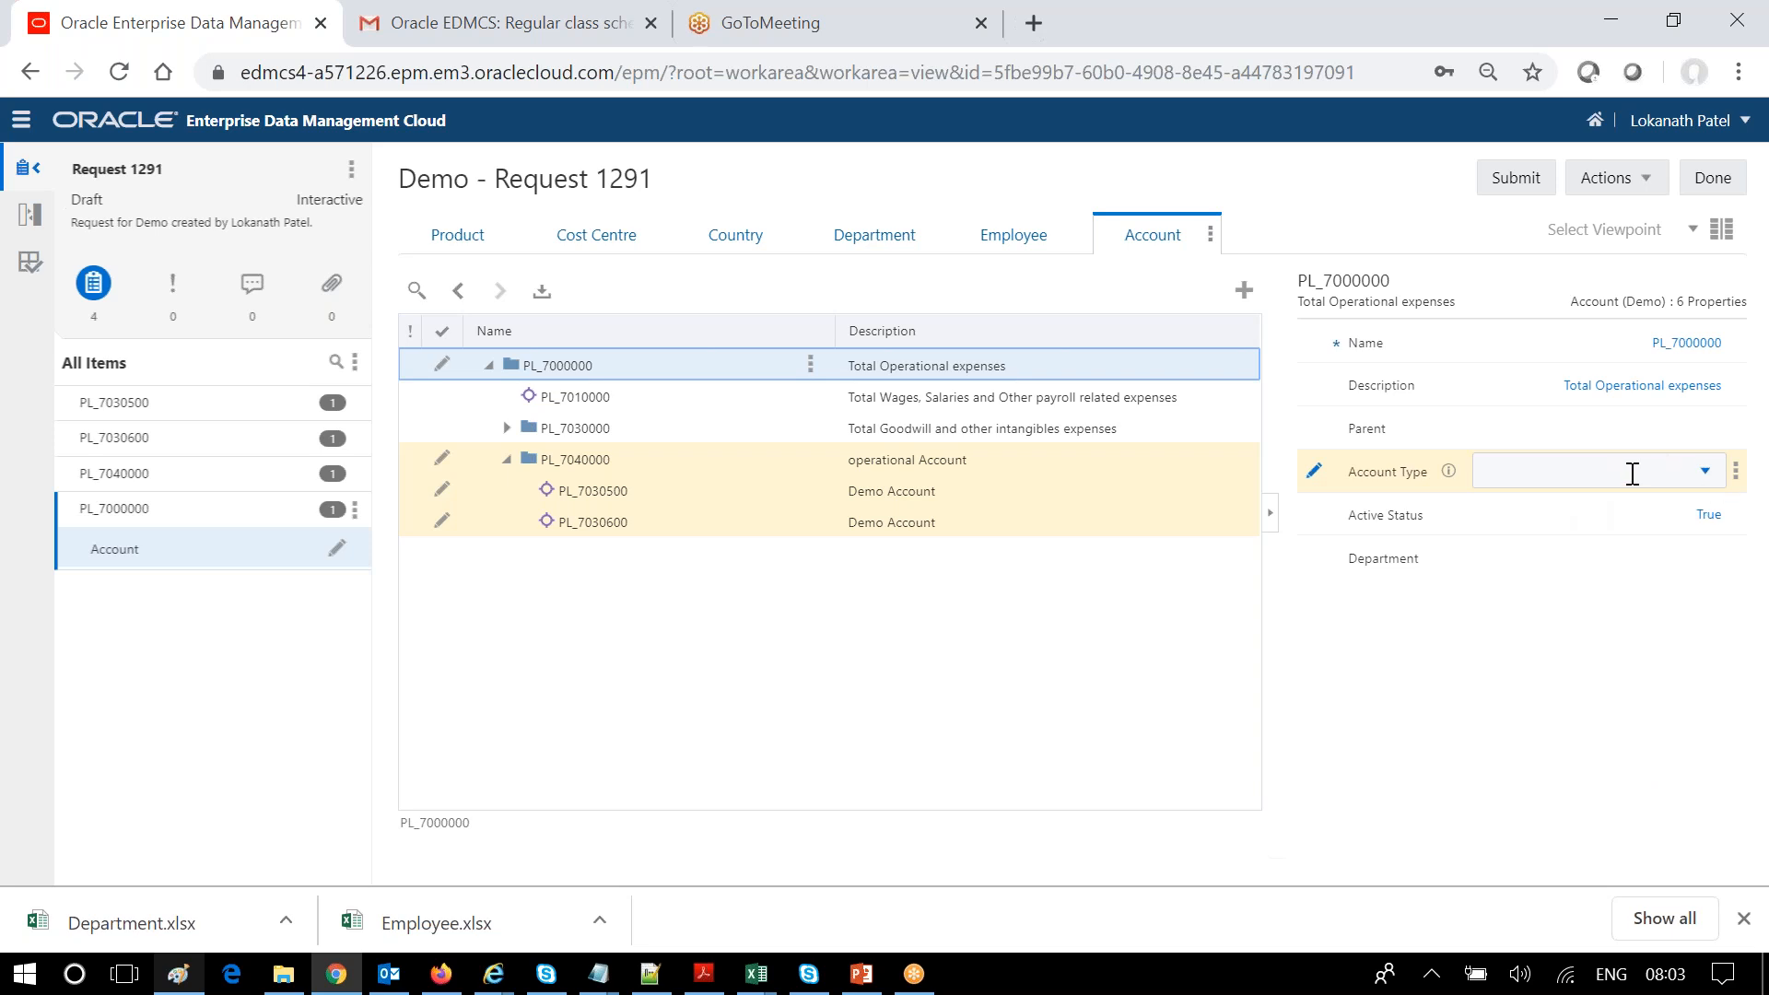
click(1712, 477)
click(1337, 714)
- Compare the Account Type of PL_7040000, its children PL_7030500 and PL_7030600, and the top account PL_7000000
click(588, 460)
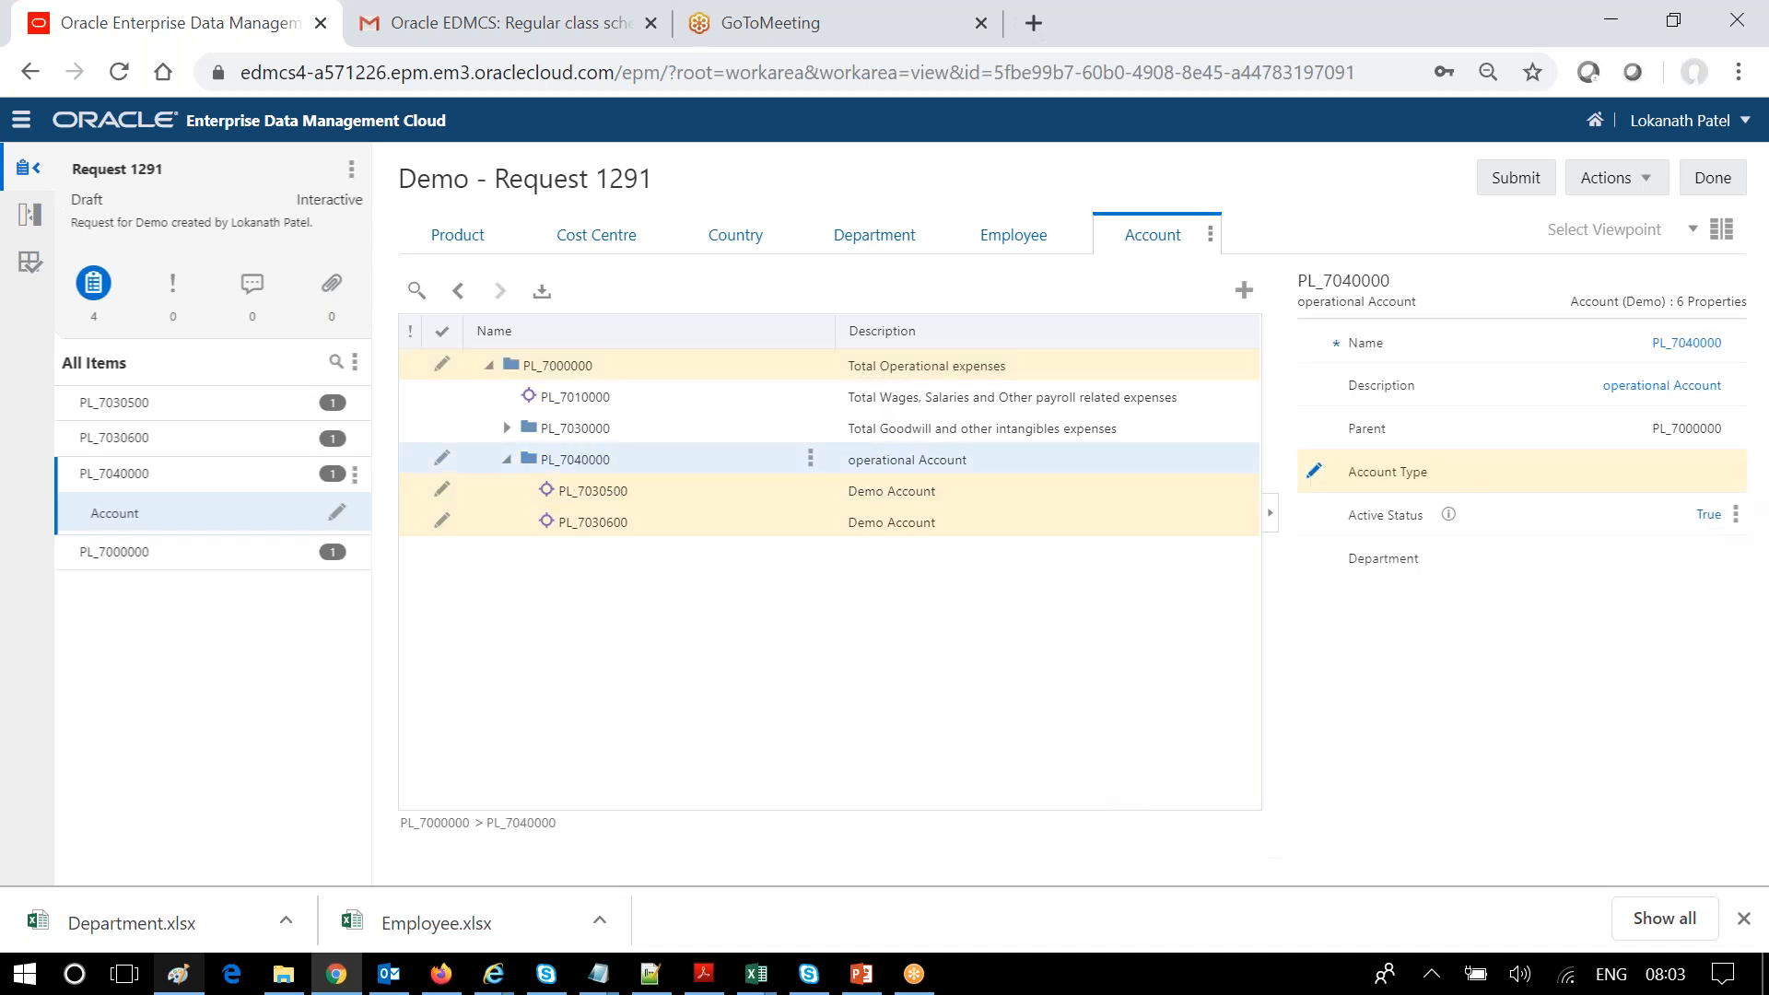
click(586, 490)
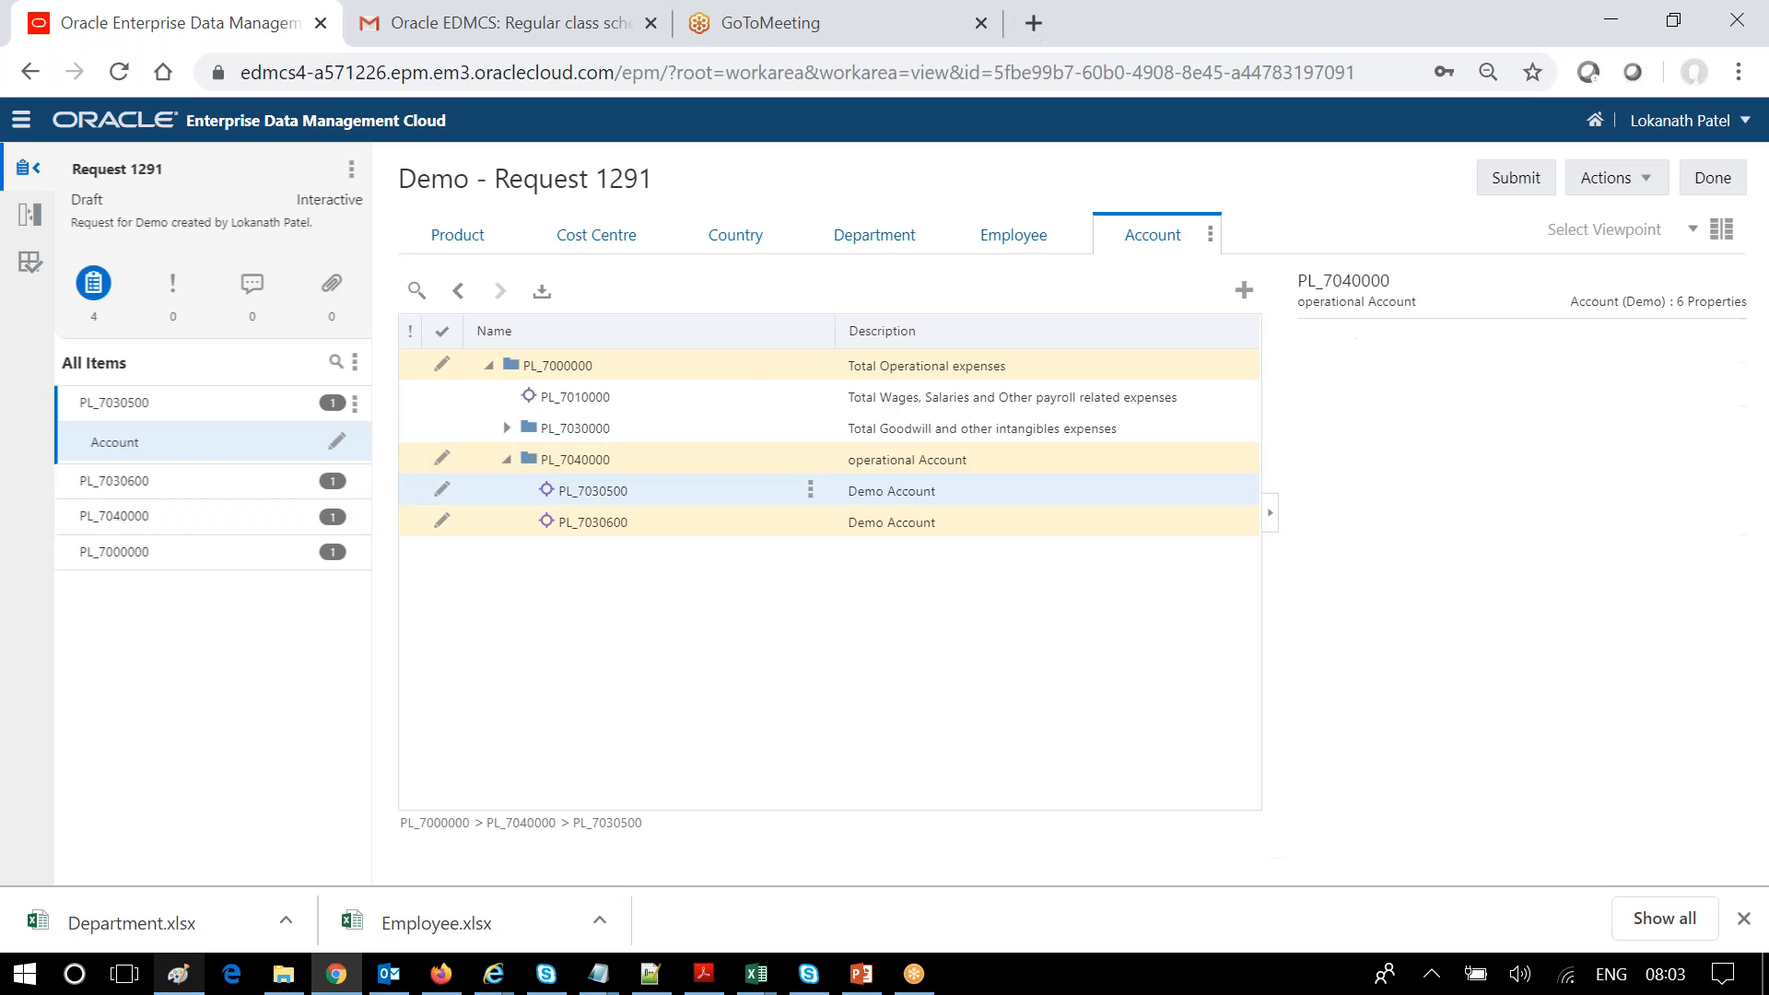
click(593, 522)
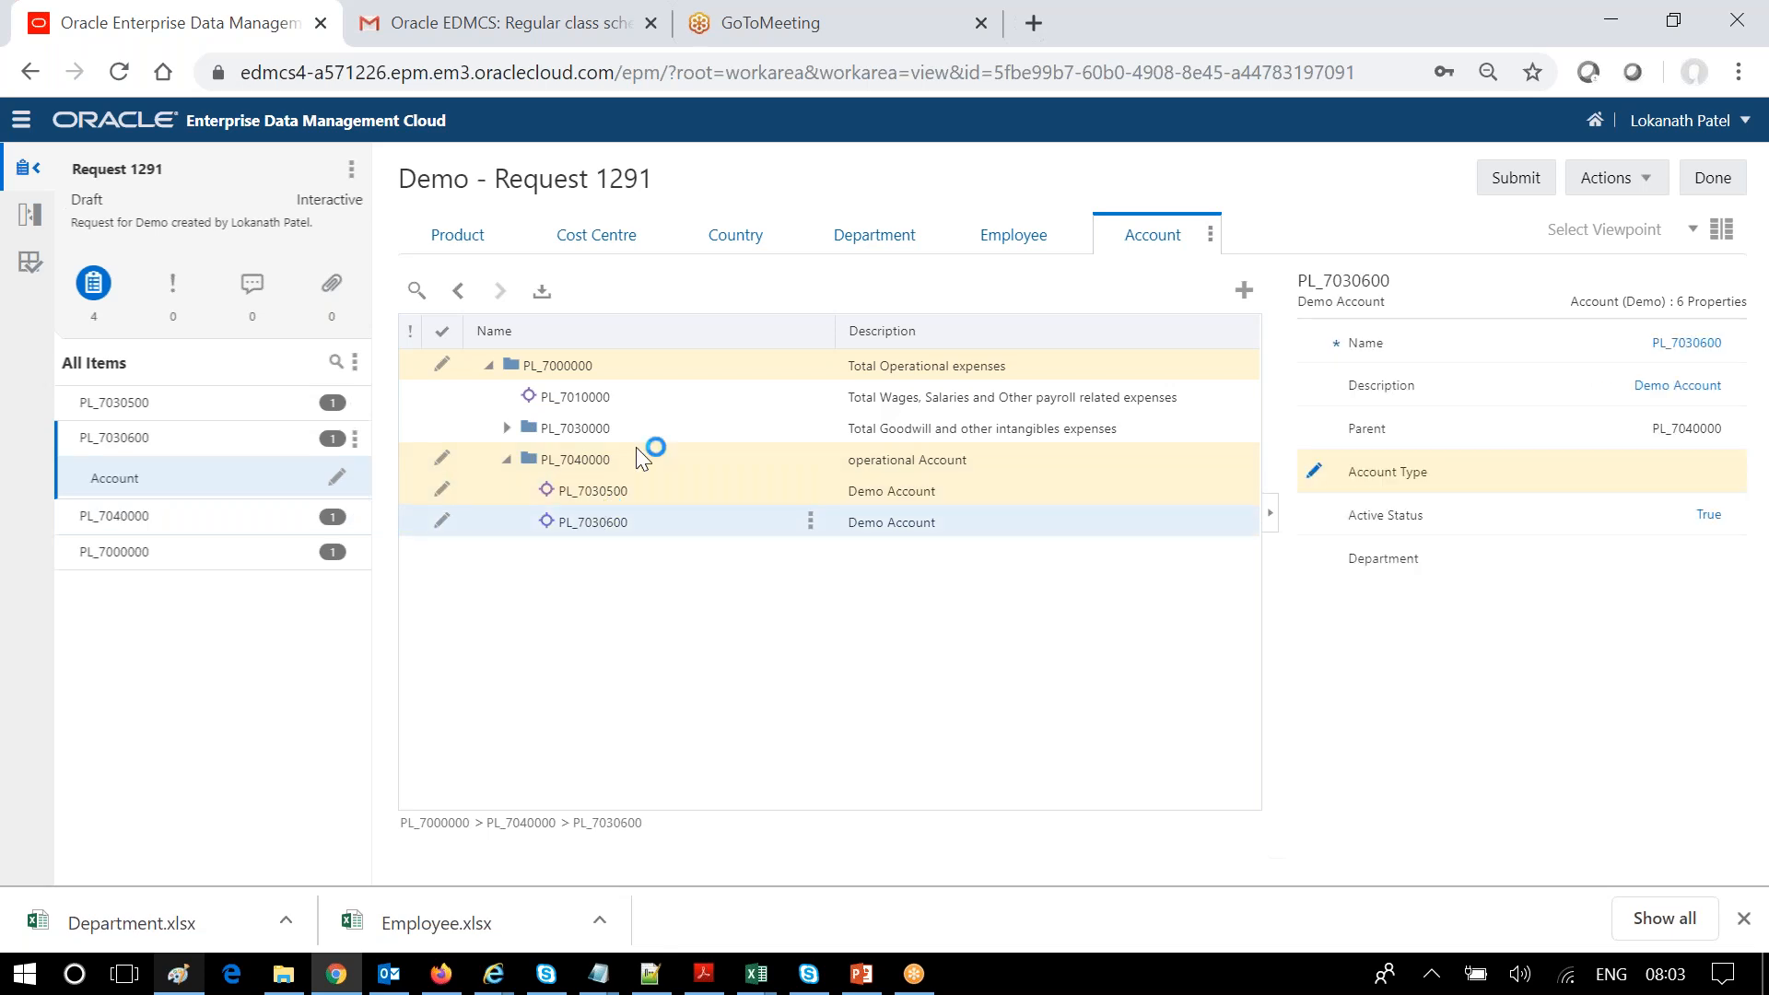
click(579, 363)
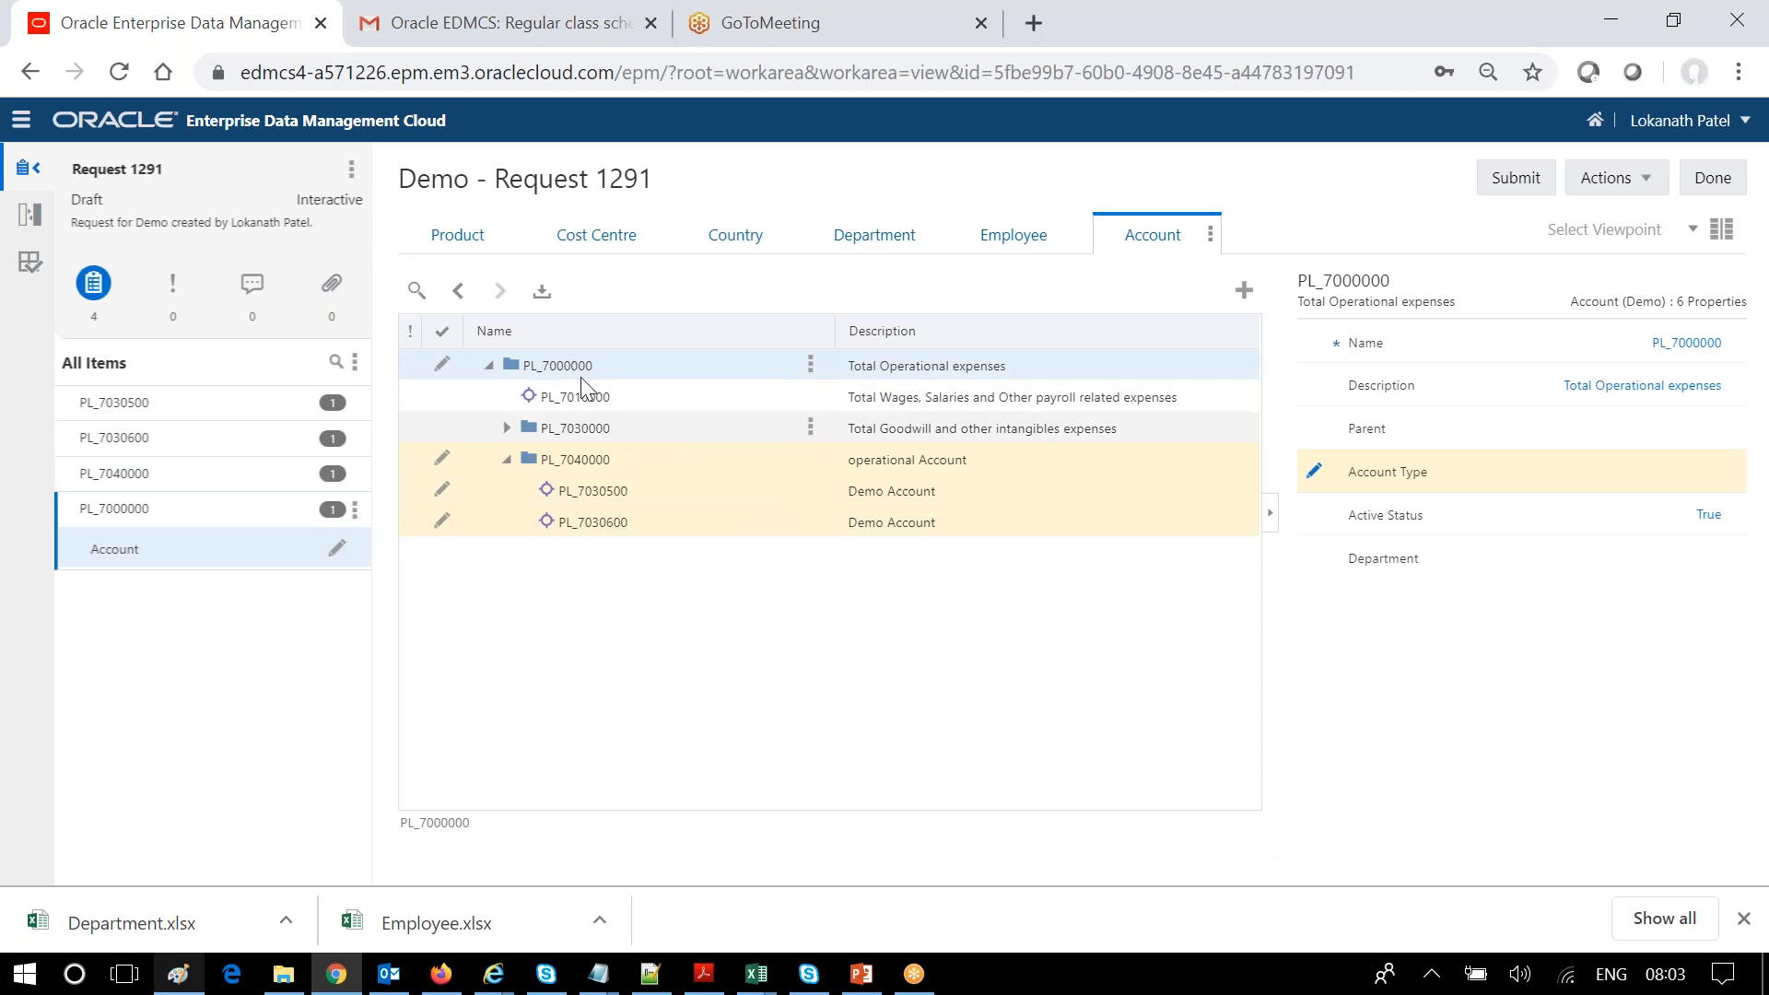
click(632, 465)
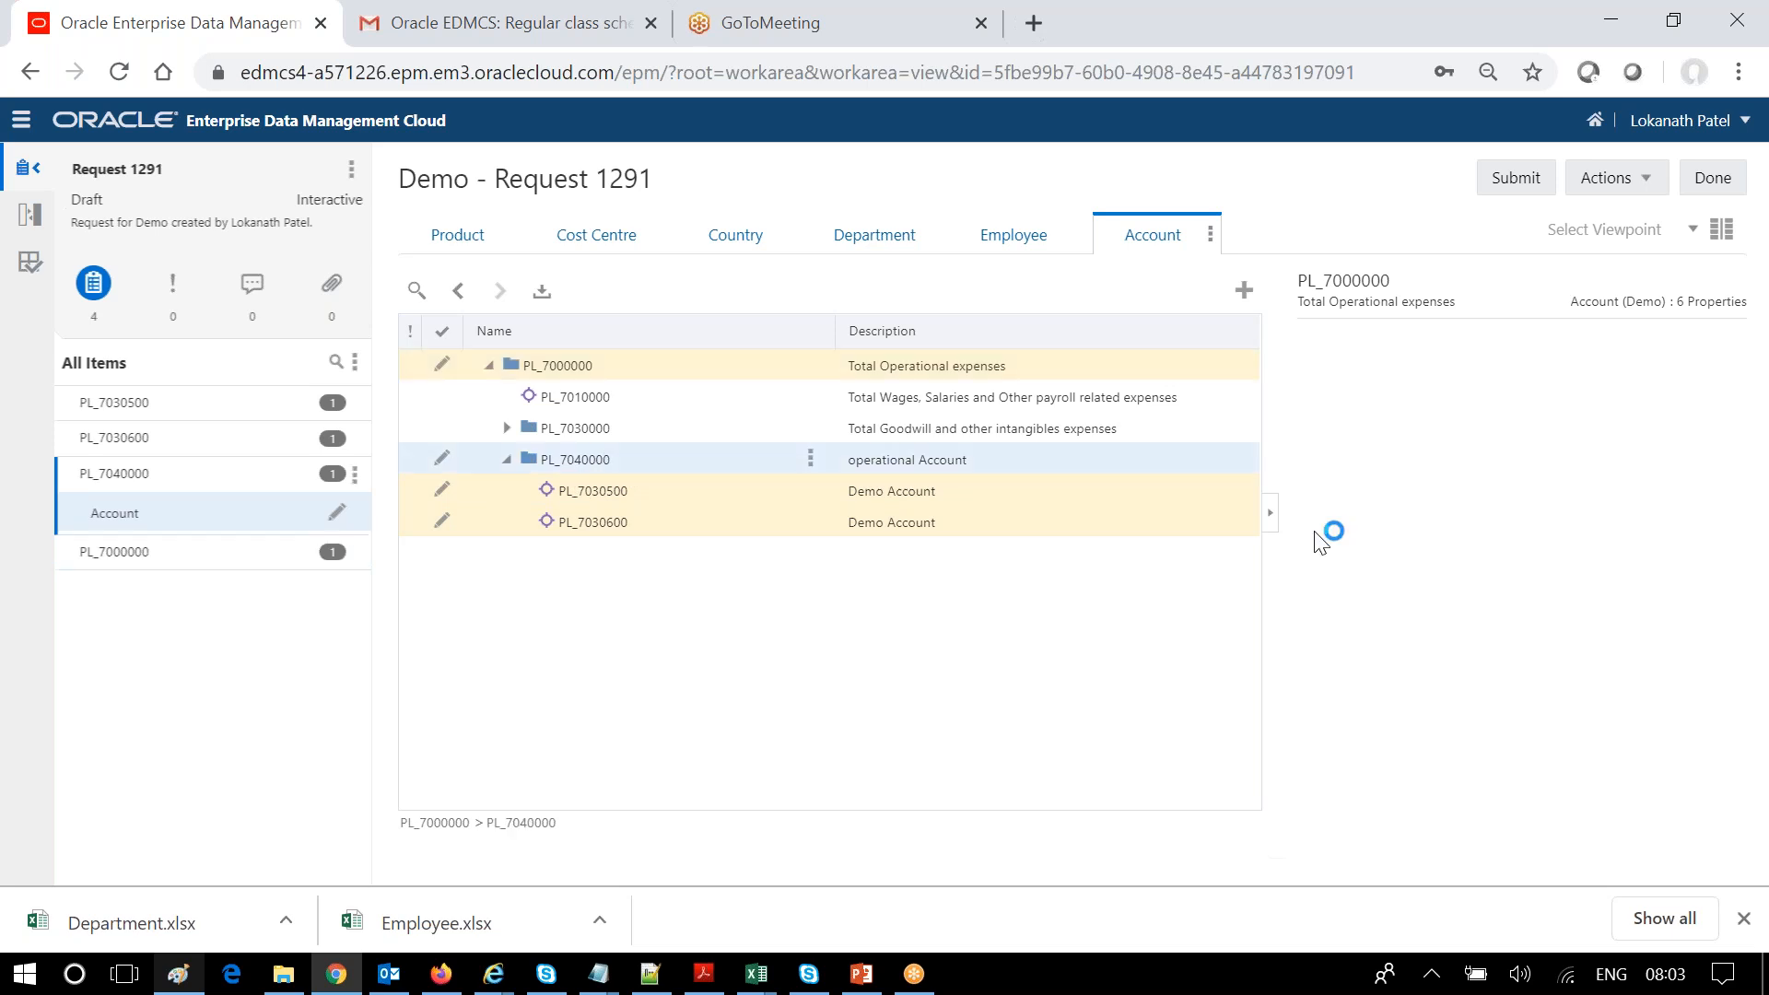
- Set the Account Type of the top account PL_7000000 to Equity
click(612, 368)
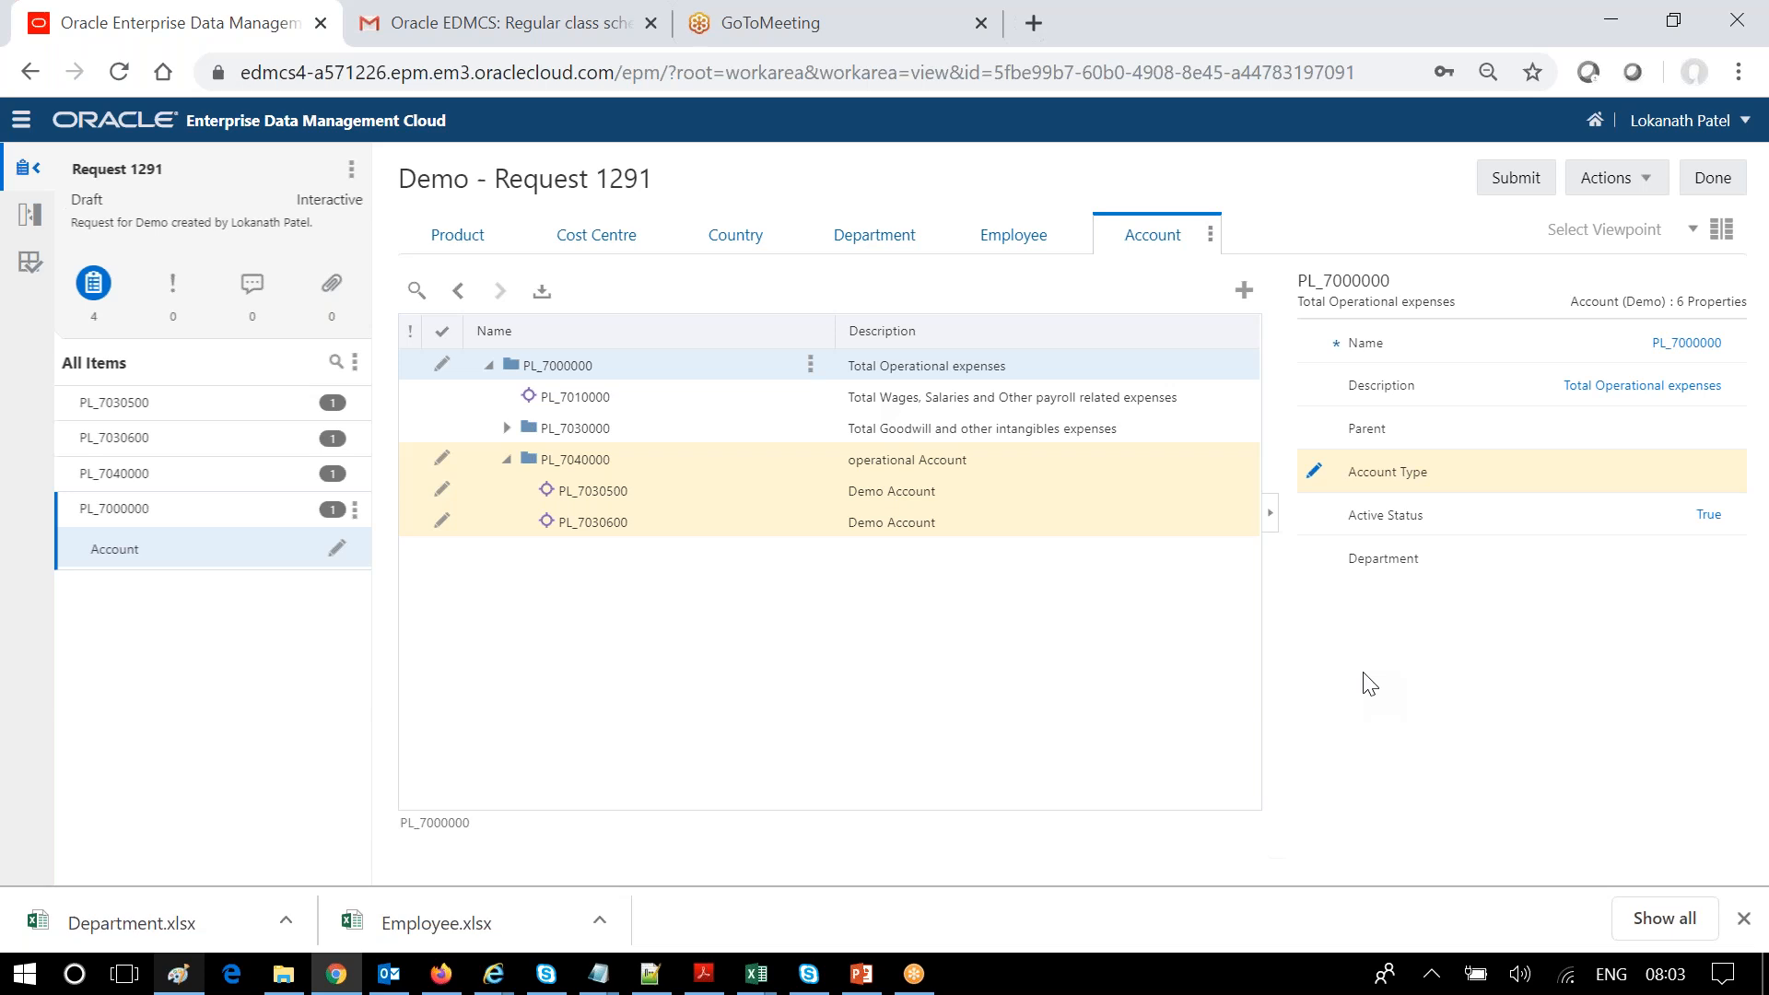
click(1705, 482)
click(1706, 472)
click(1566, 660)
- Check the Account Type of PL_7040000, its two children and the sibling account PL_7030000
click(594, 462)
click(592, 490)
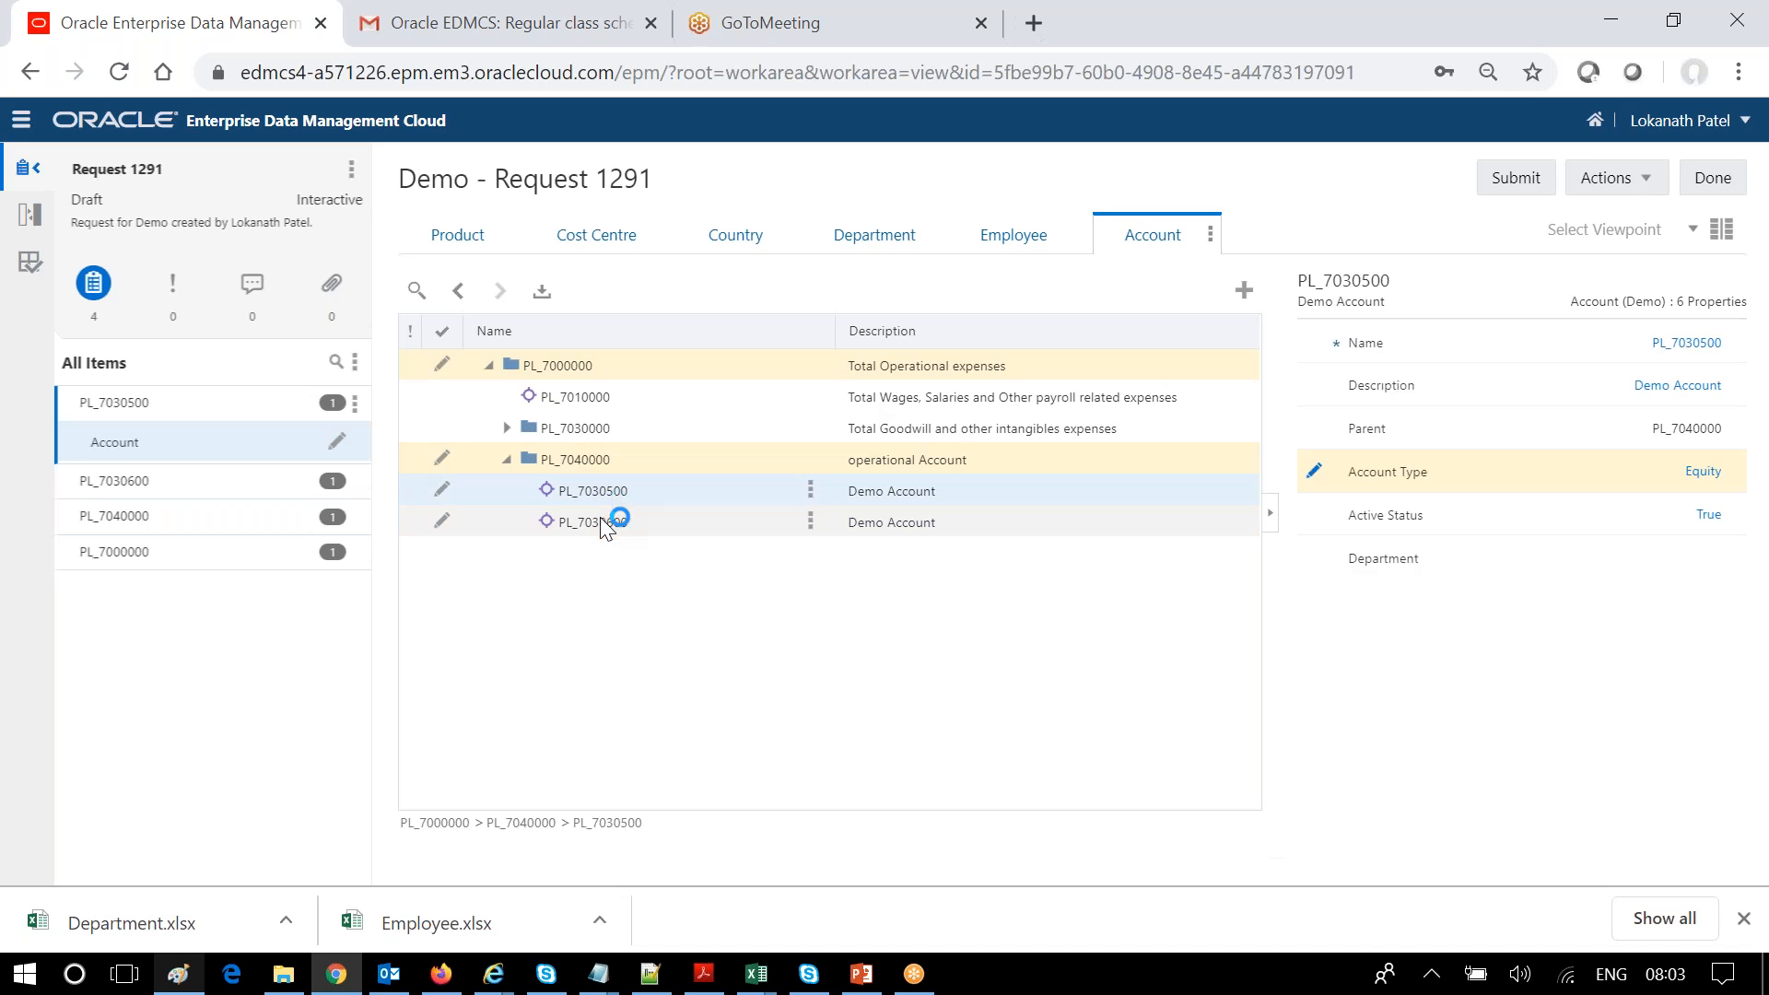
click(603, 523)
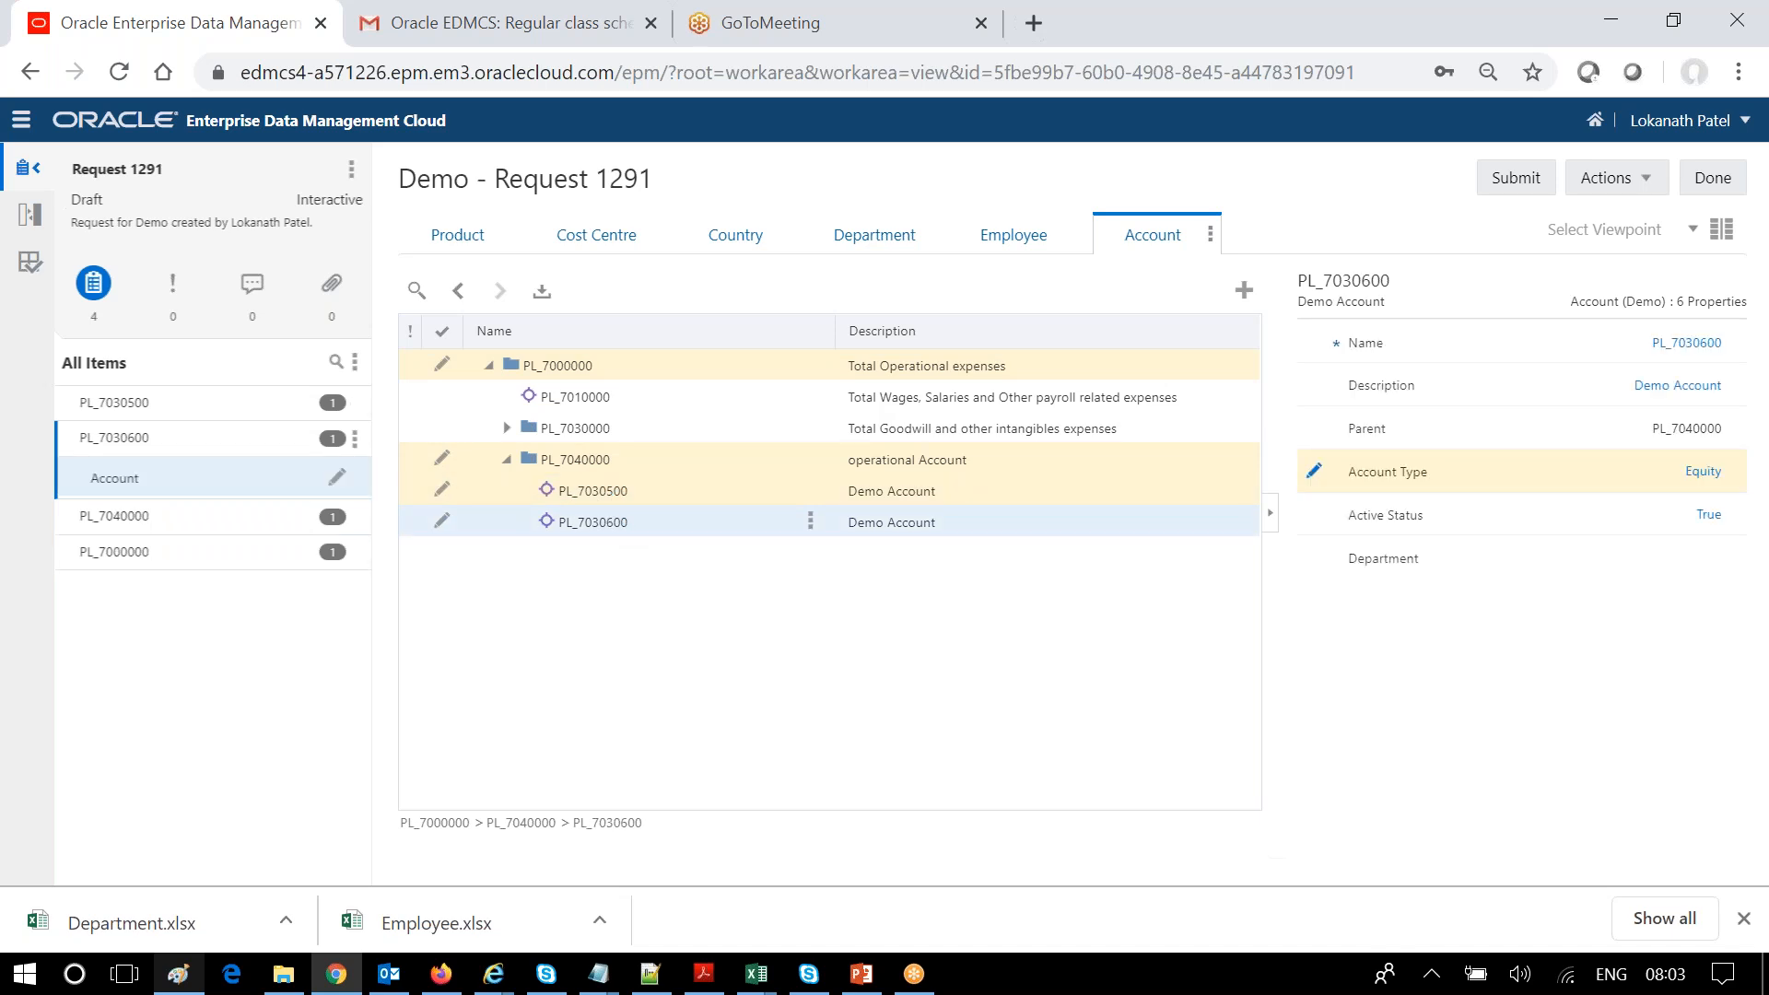
click(573, 429)
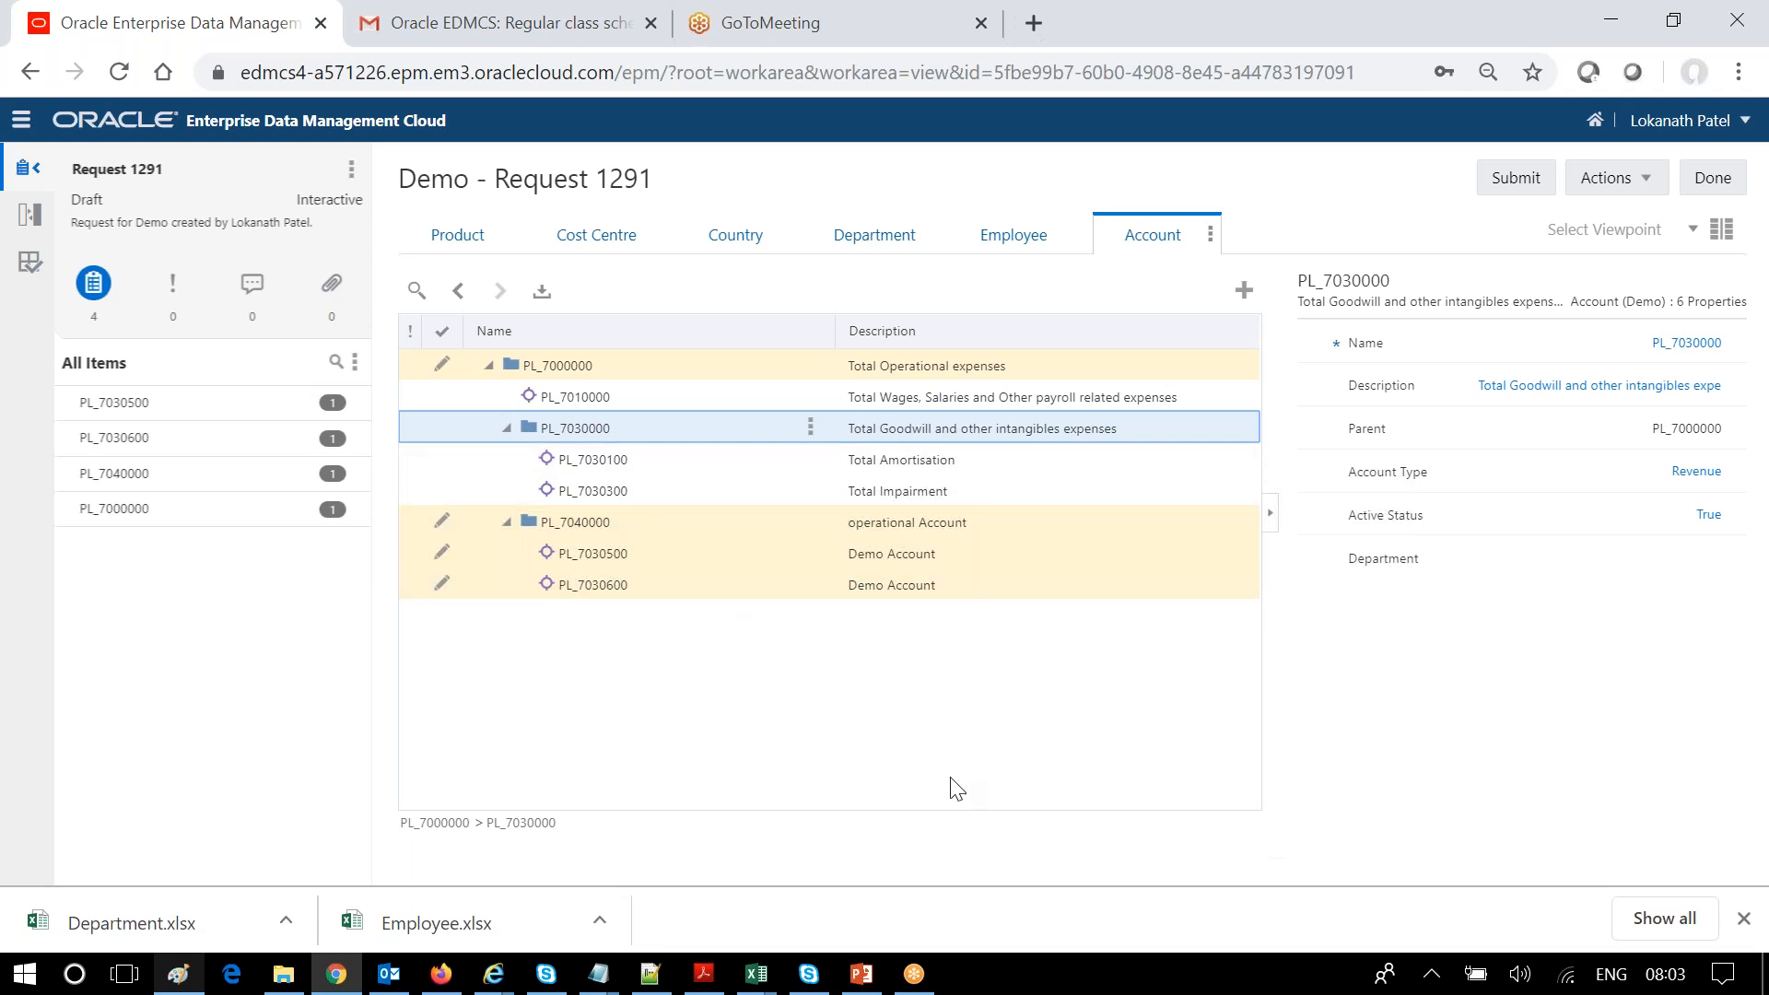
click(1594, 560)
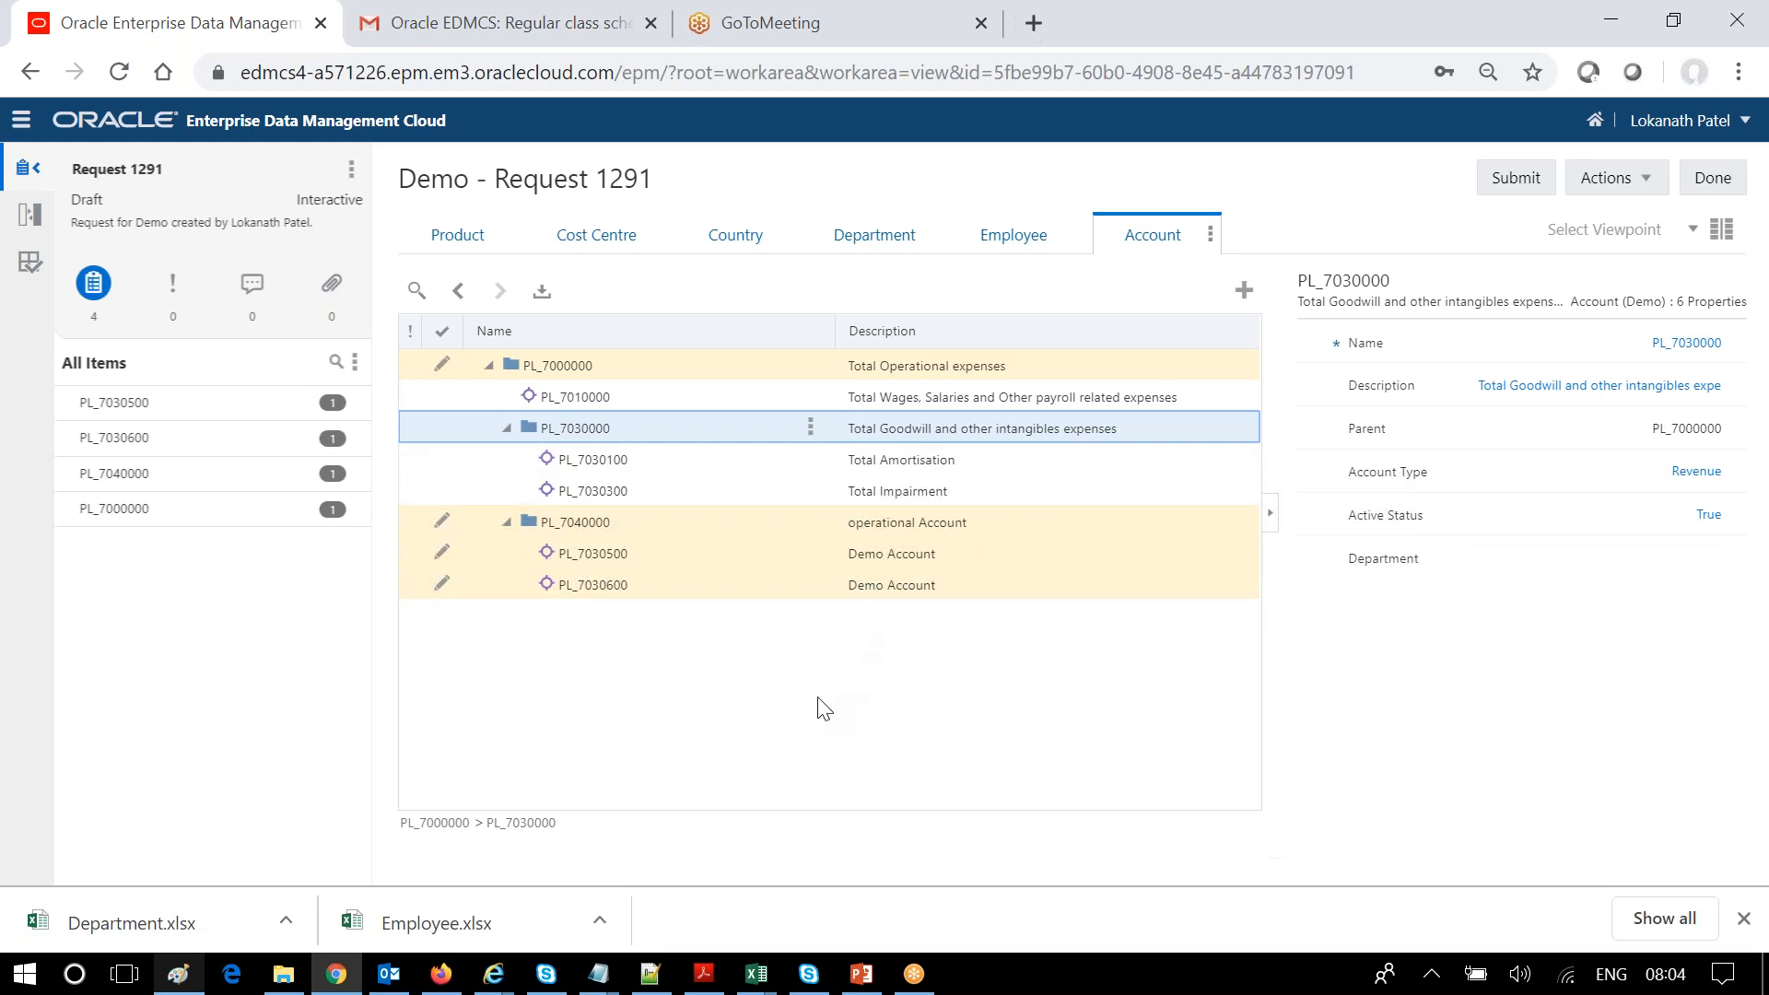
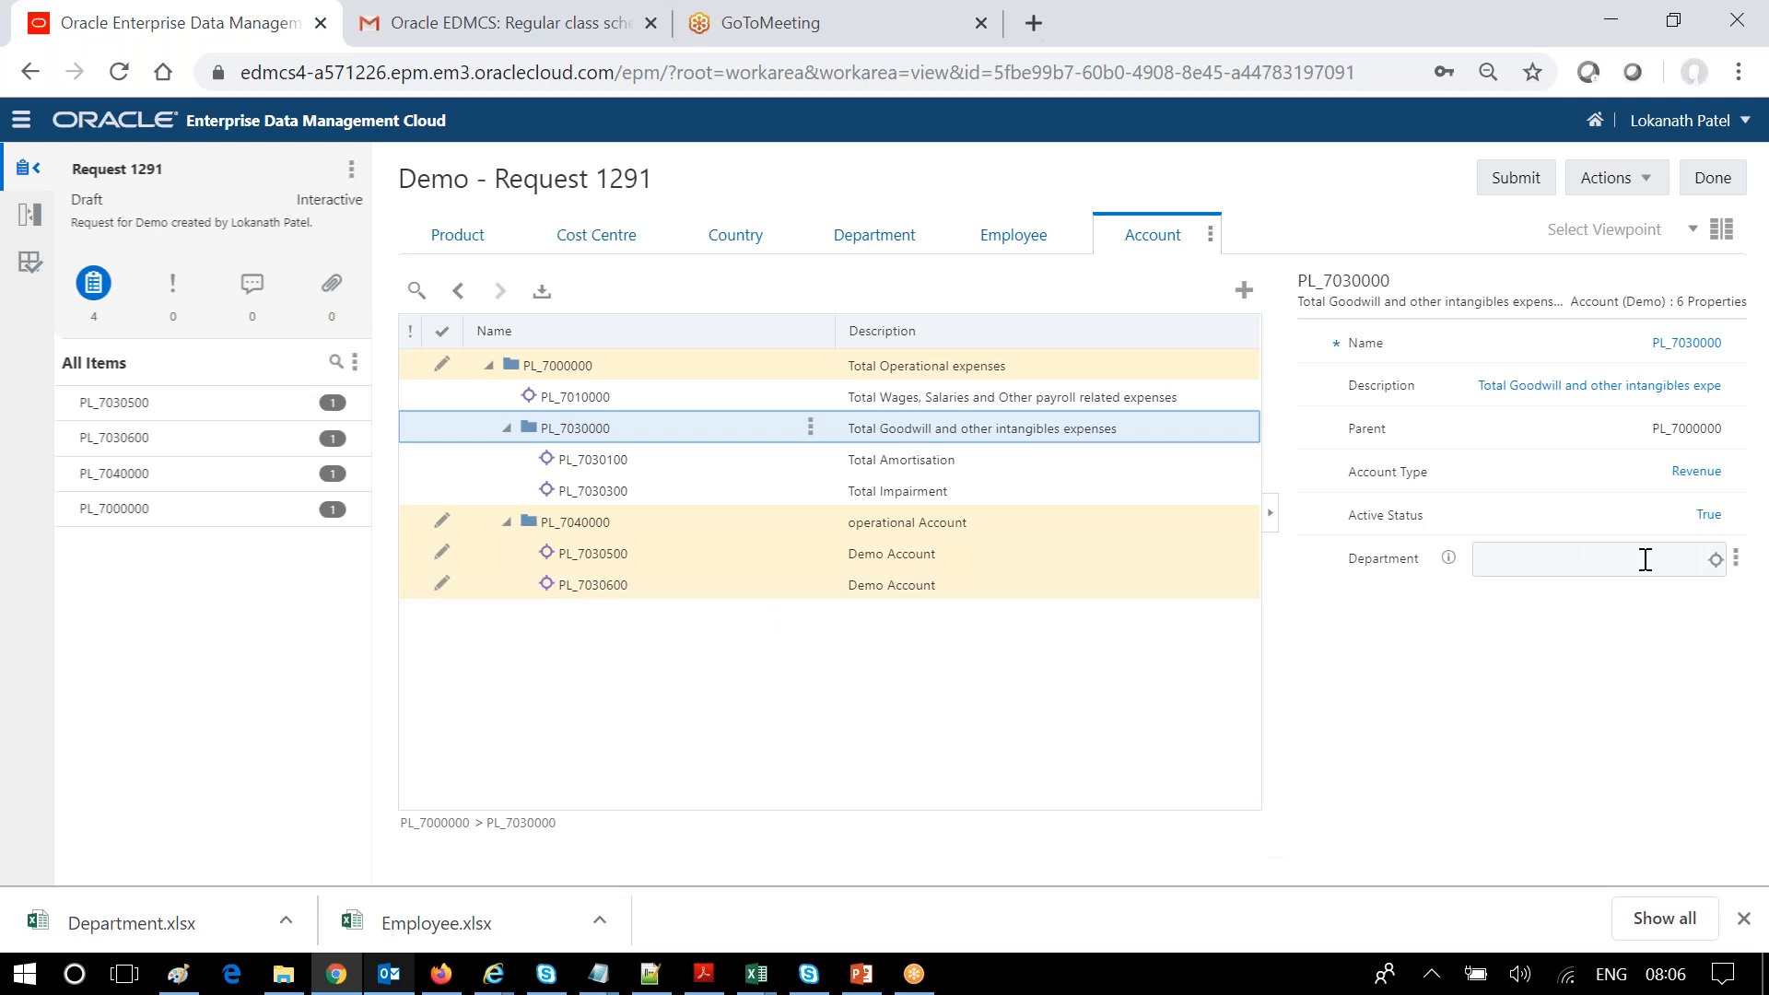
- Set the Account Type of the child account PL_7030500 to Liability
click(617, 553)
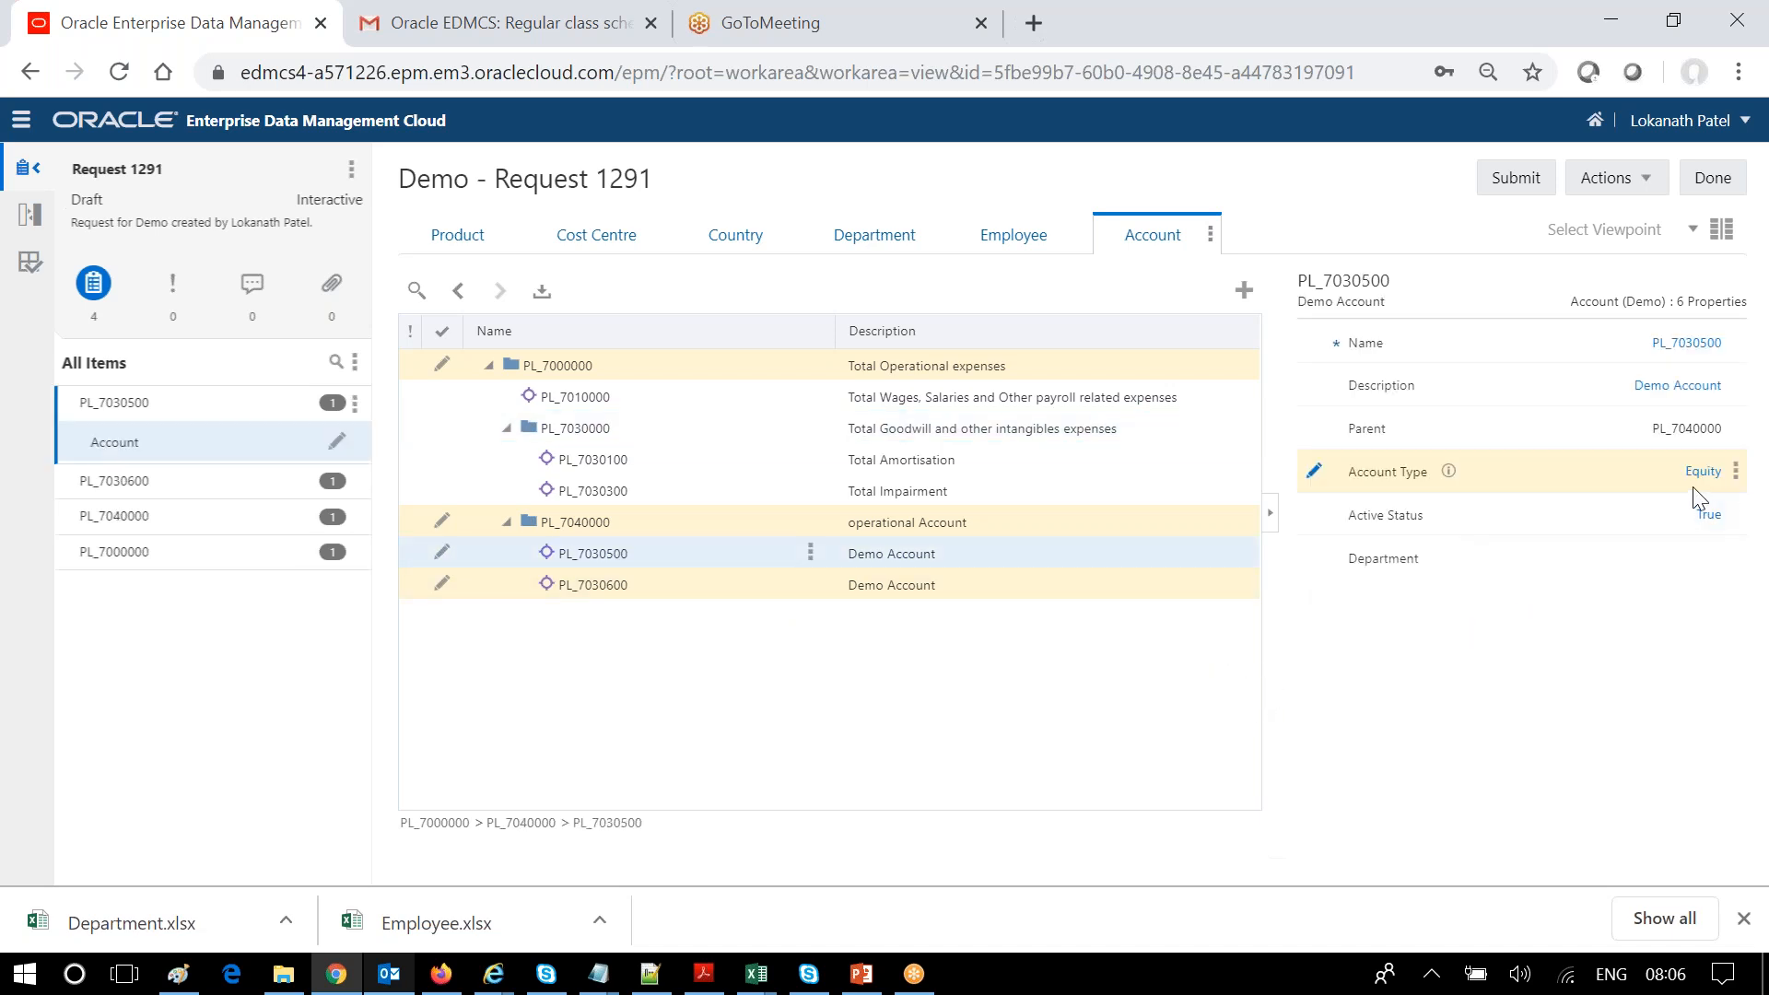
click(1705, 472)
click(1518, 636)
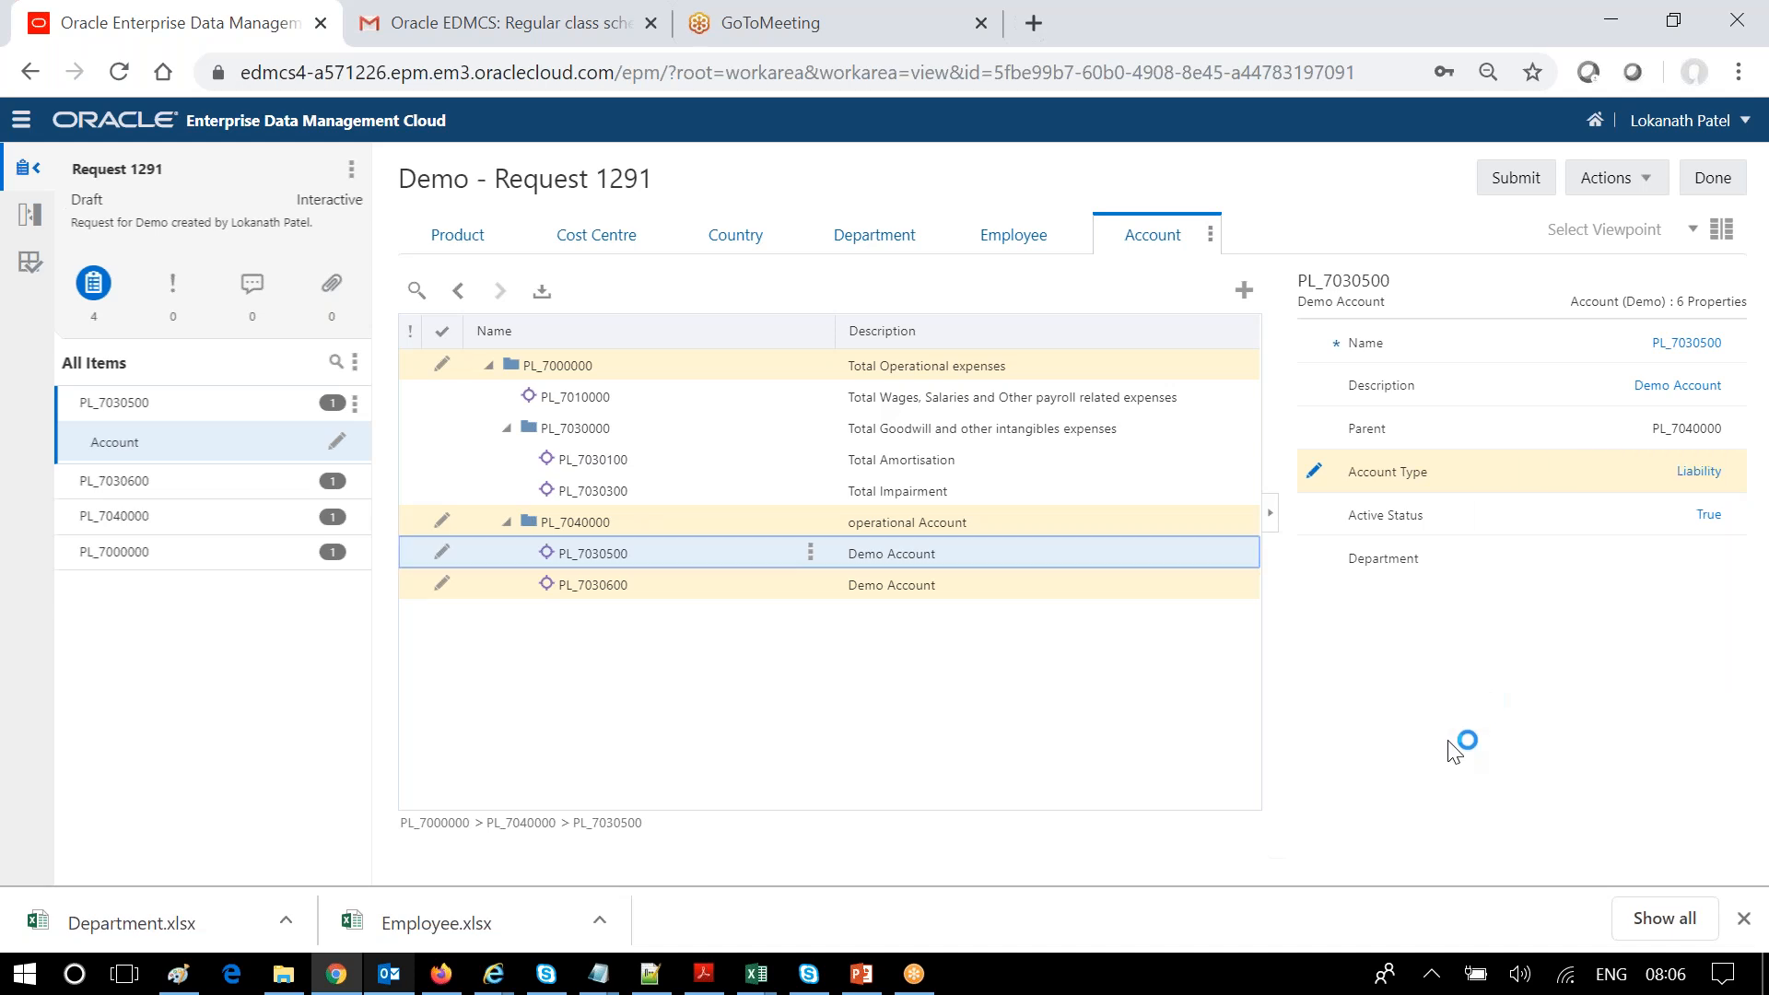
- Check where the Account Type value of PL_7030600 comes from
click(611, 584)
click(1499, 476)
click(1448, 471)
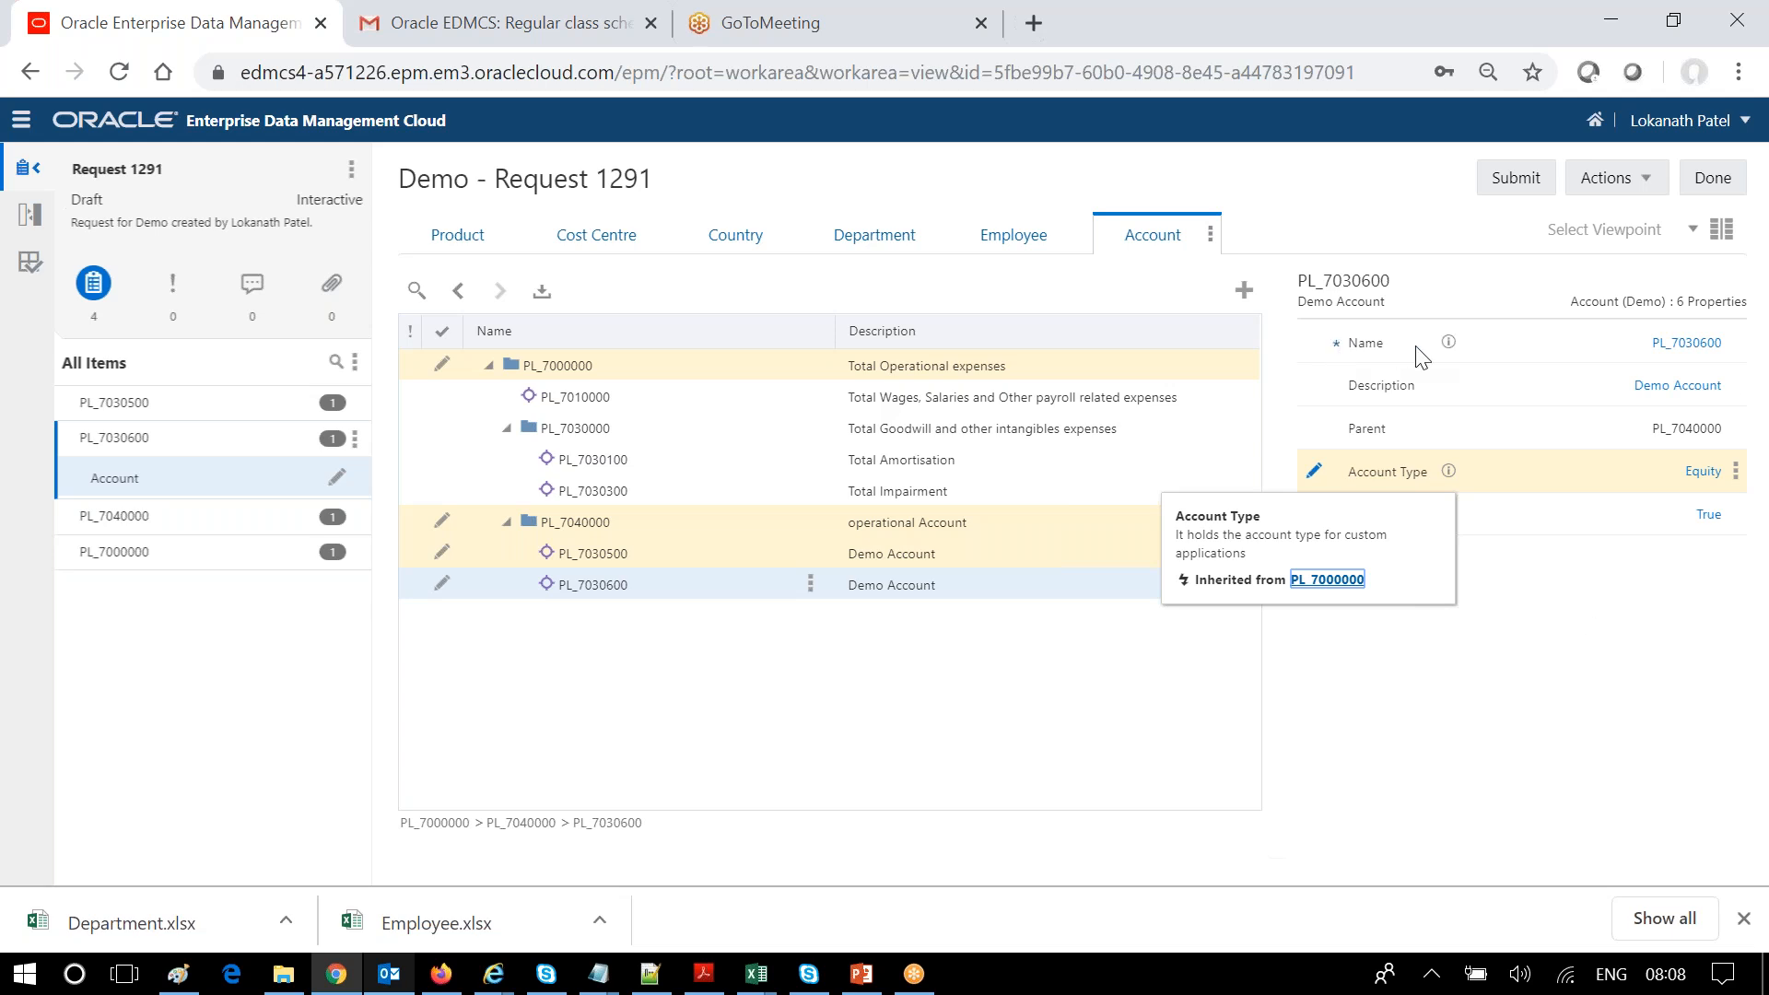
click(1579, 471)
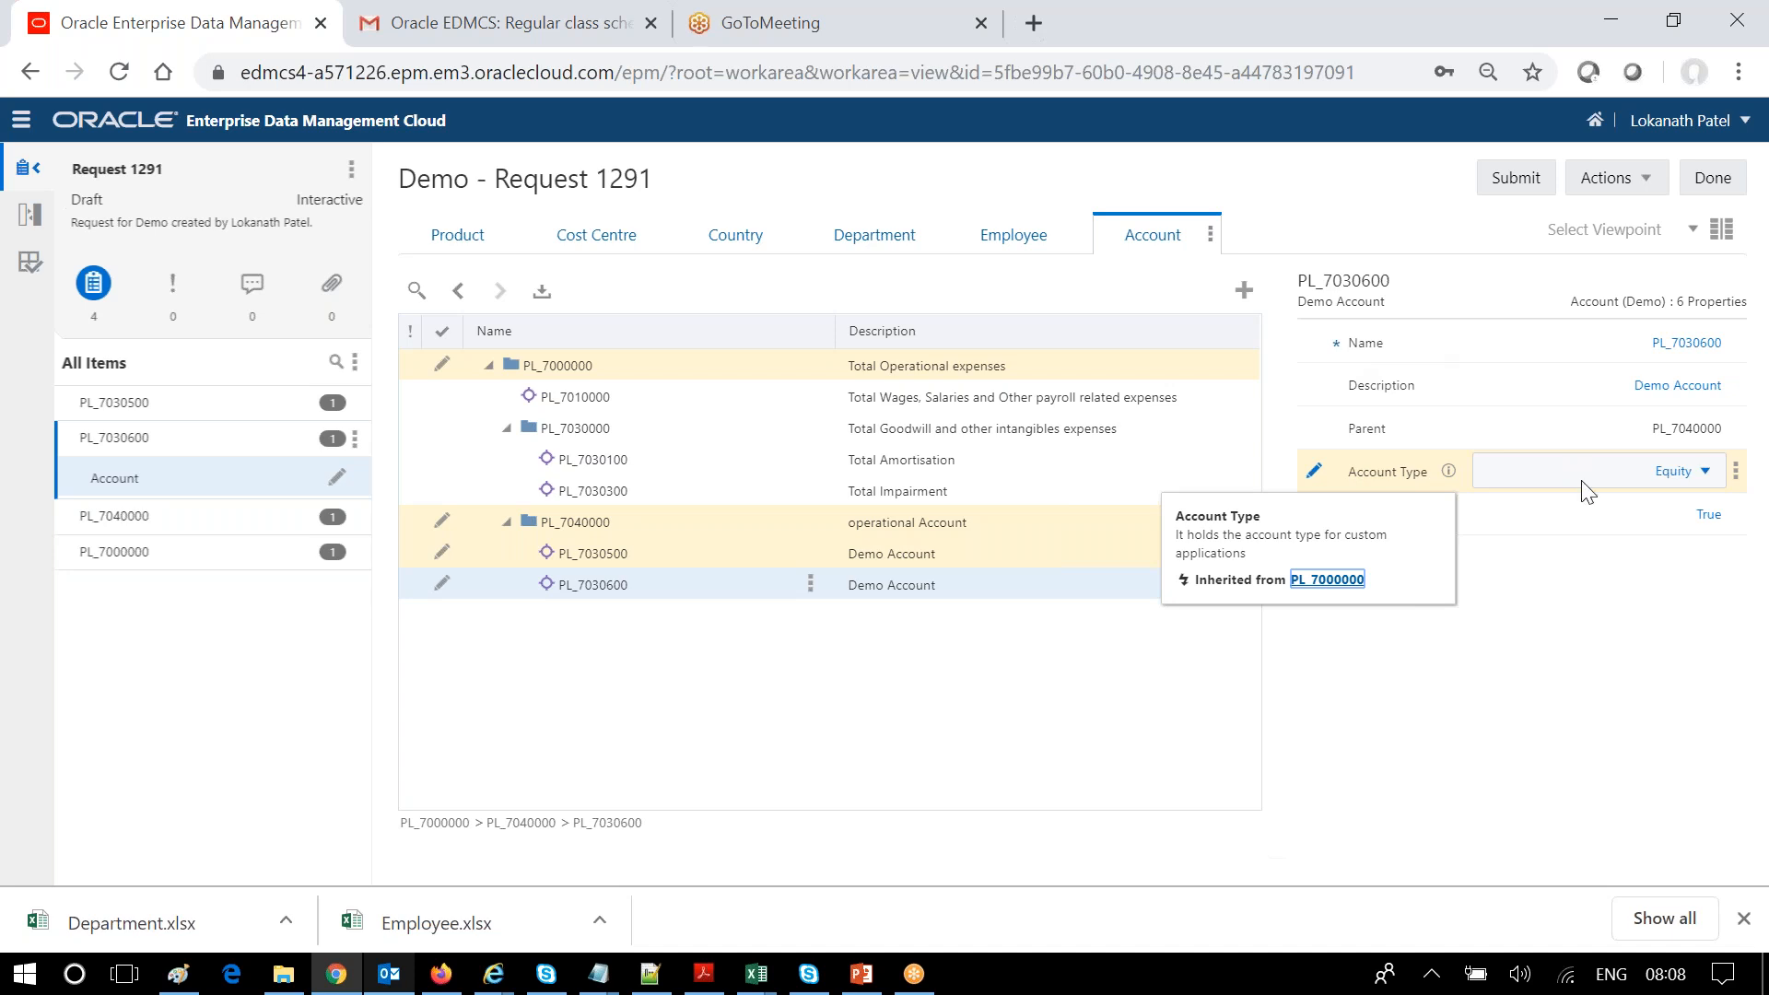
click(1624, 728)
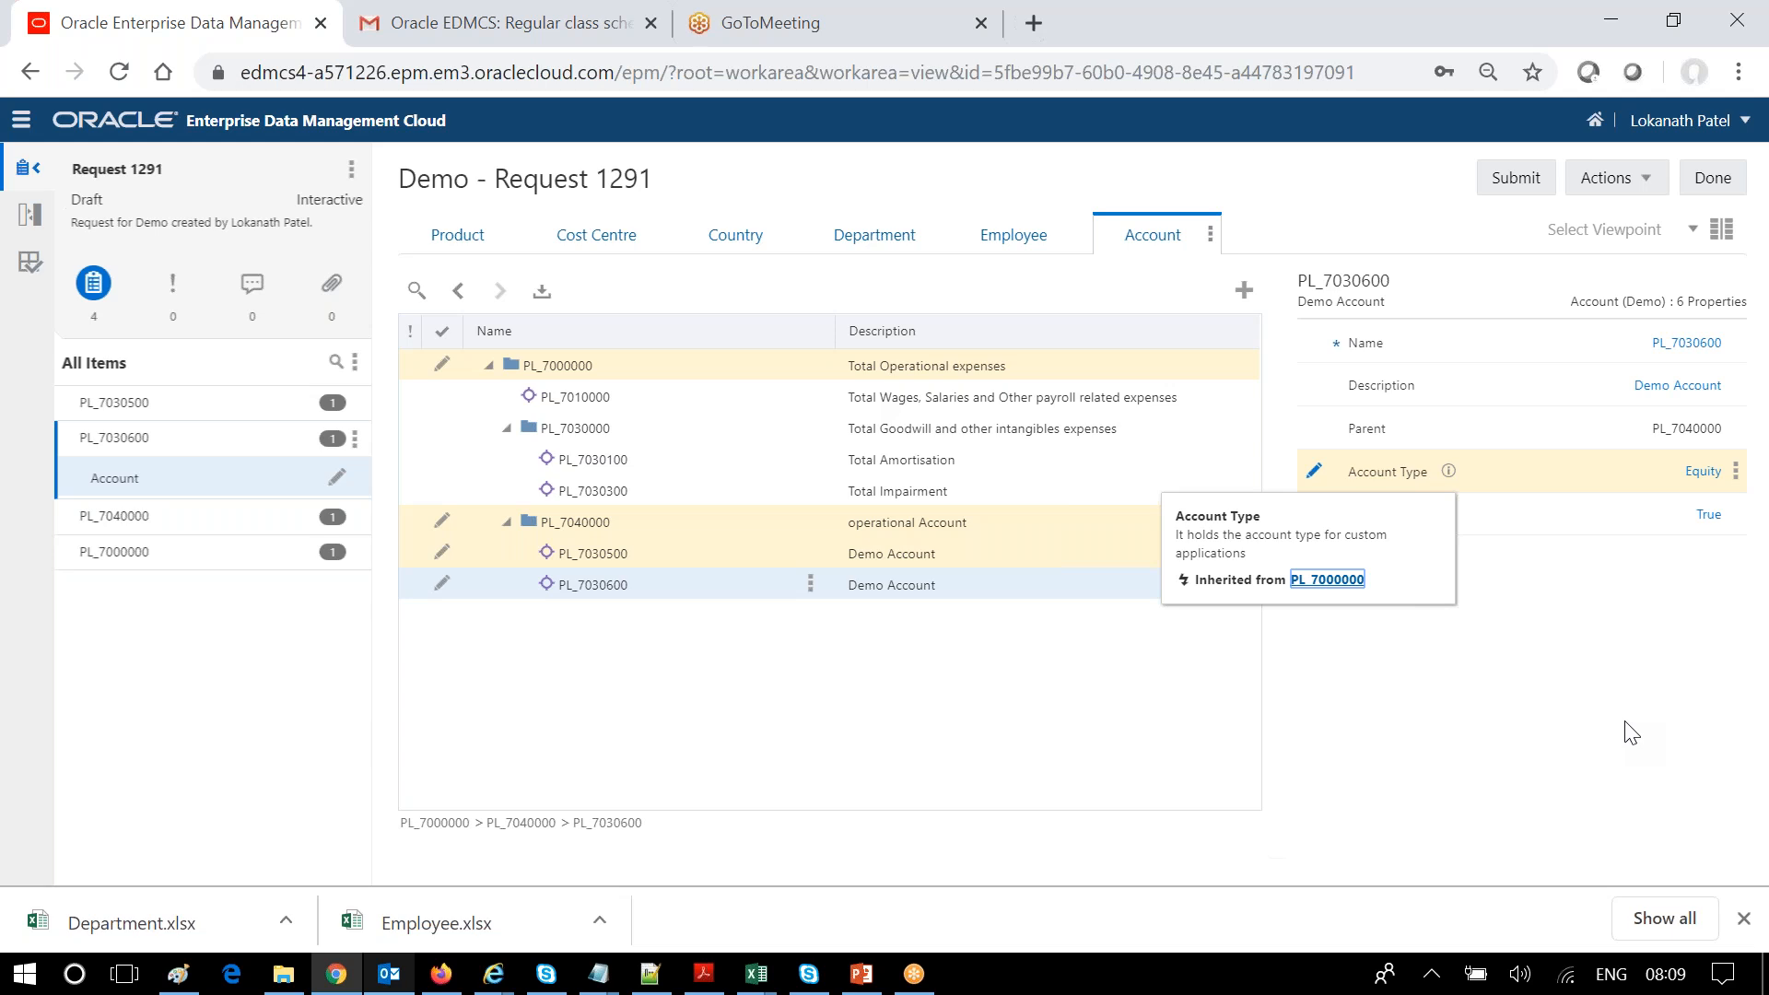
- Leave the draft request and the Demo view, and open the registration of the Demo application
click(1714, 178)
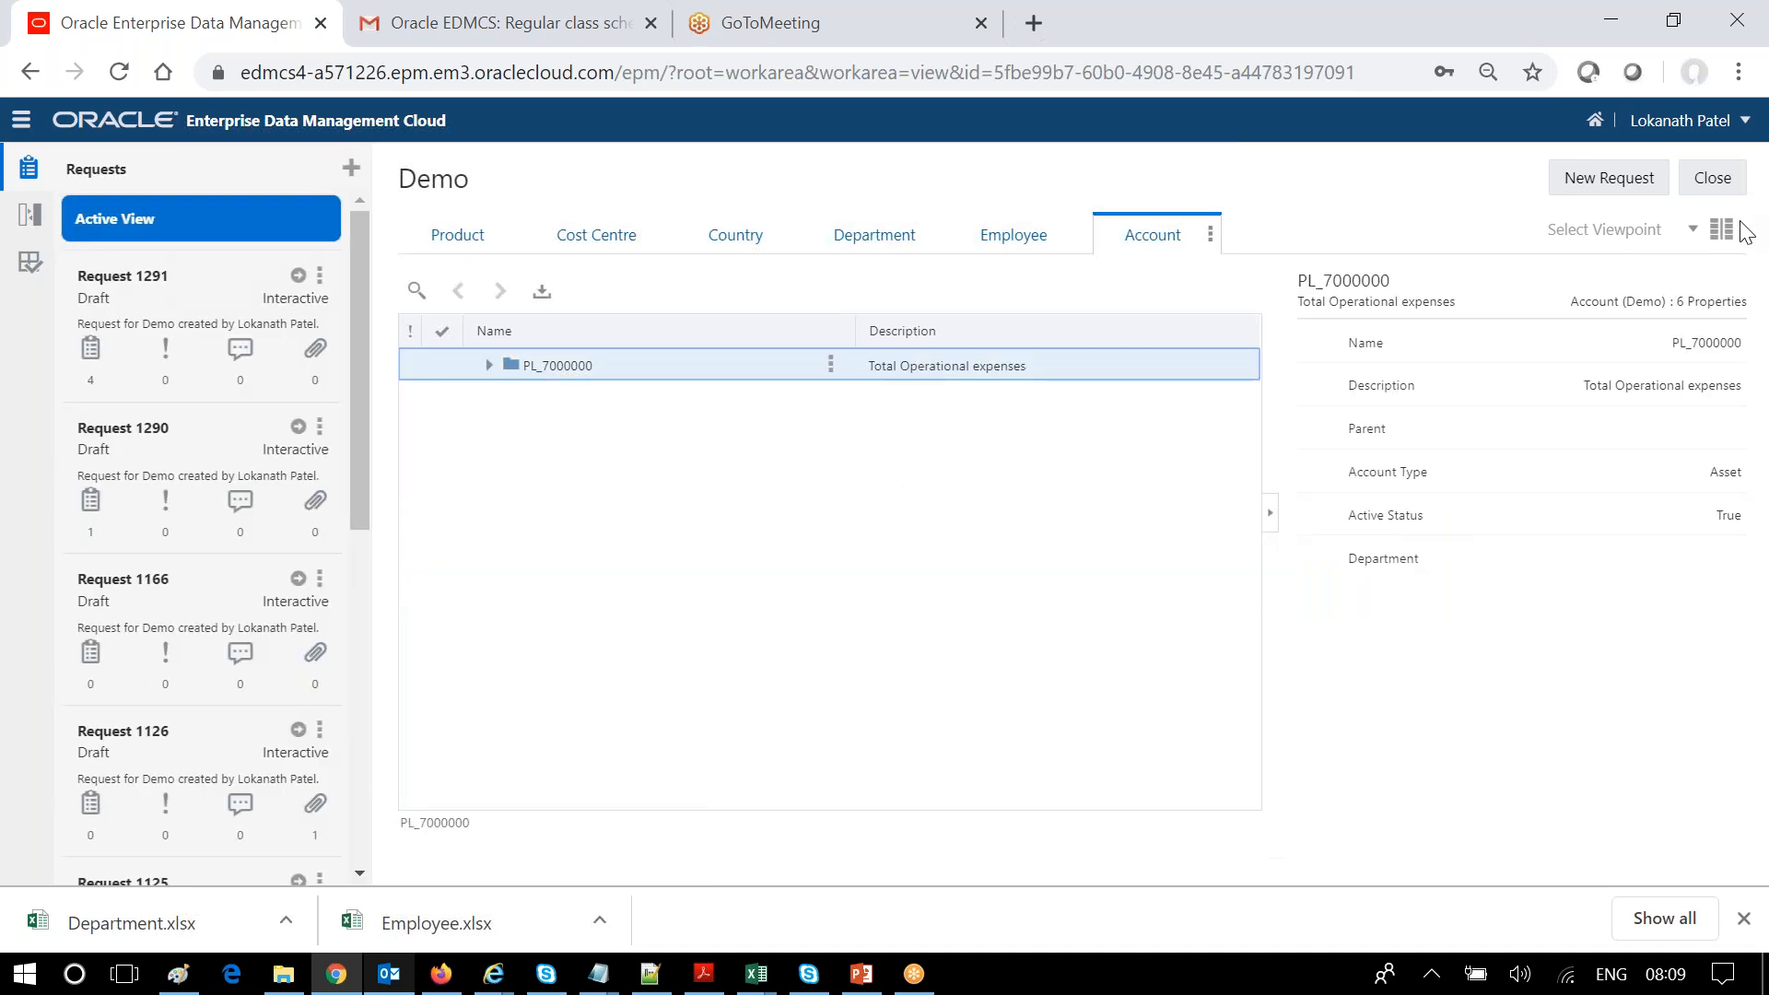
click(1704, 177)
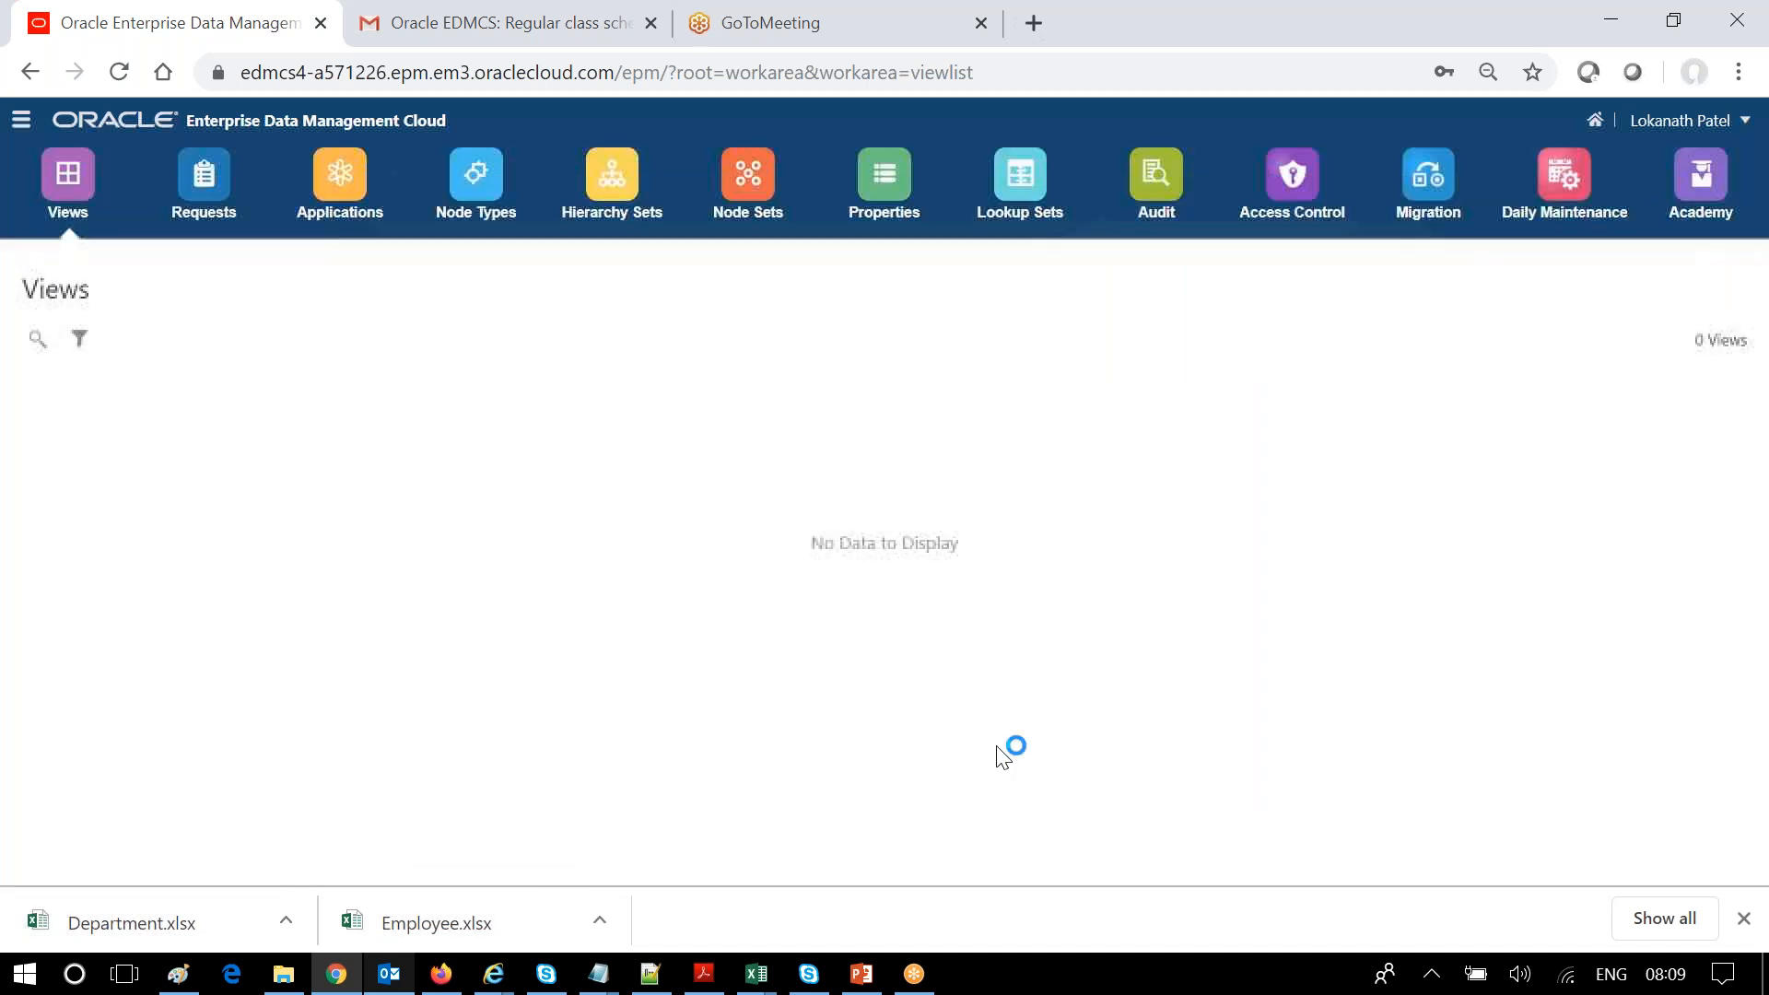
click(361, 204)
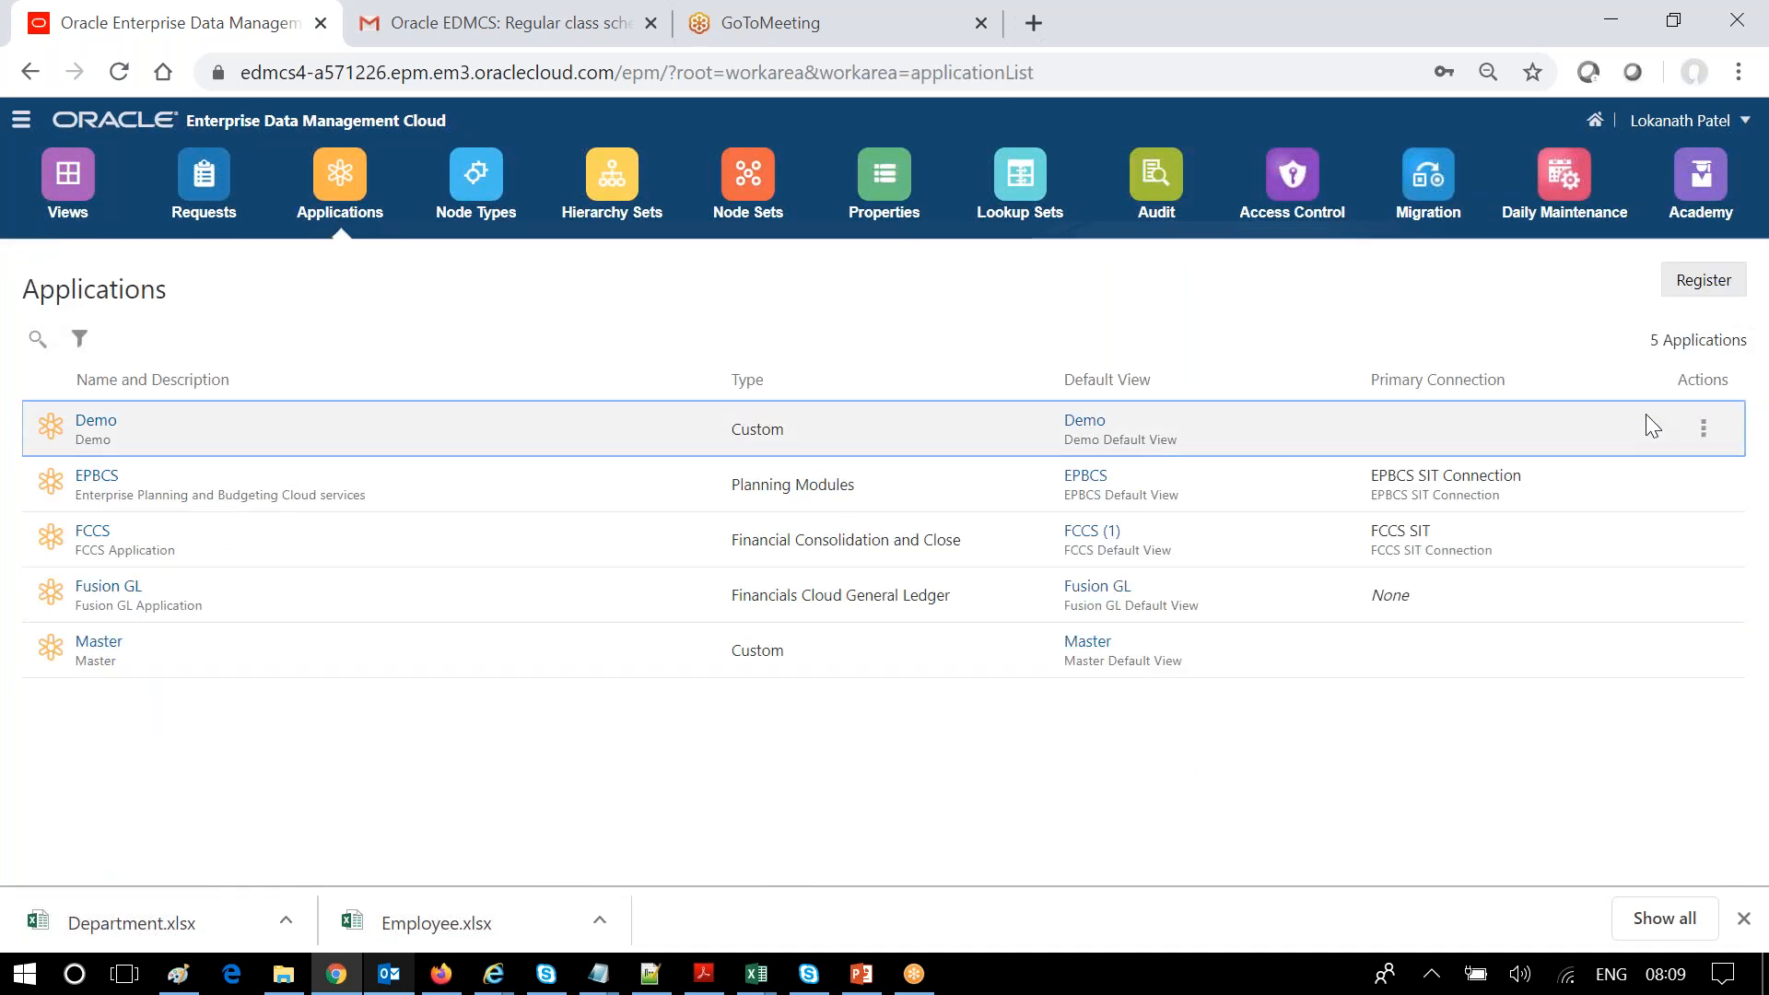
click(1704, 429)
click(1666, 500)
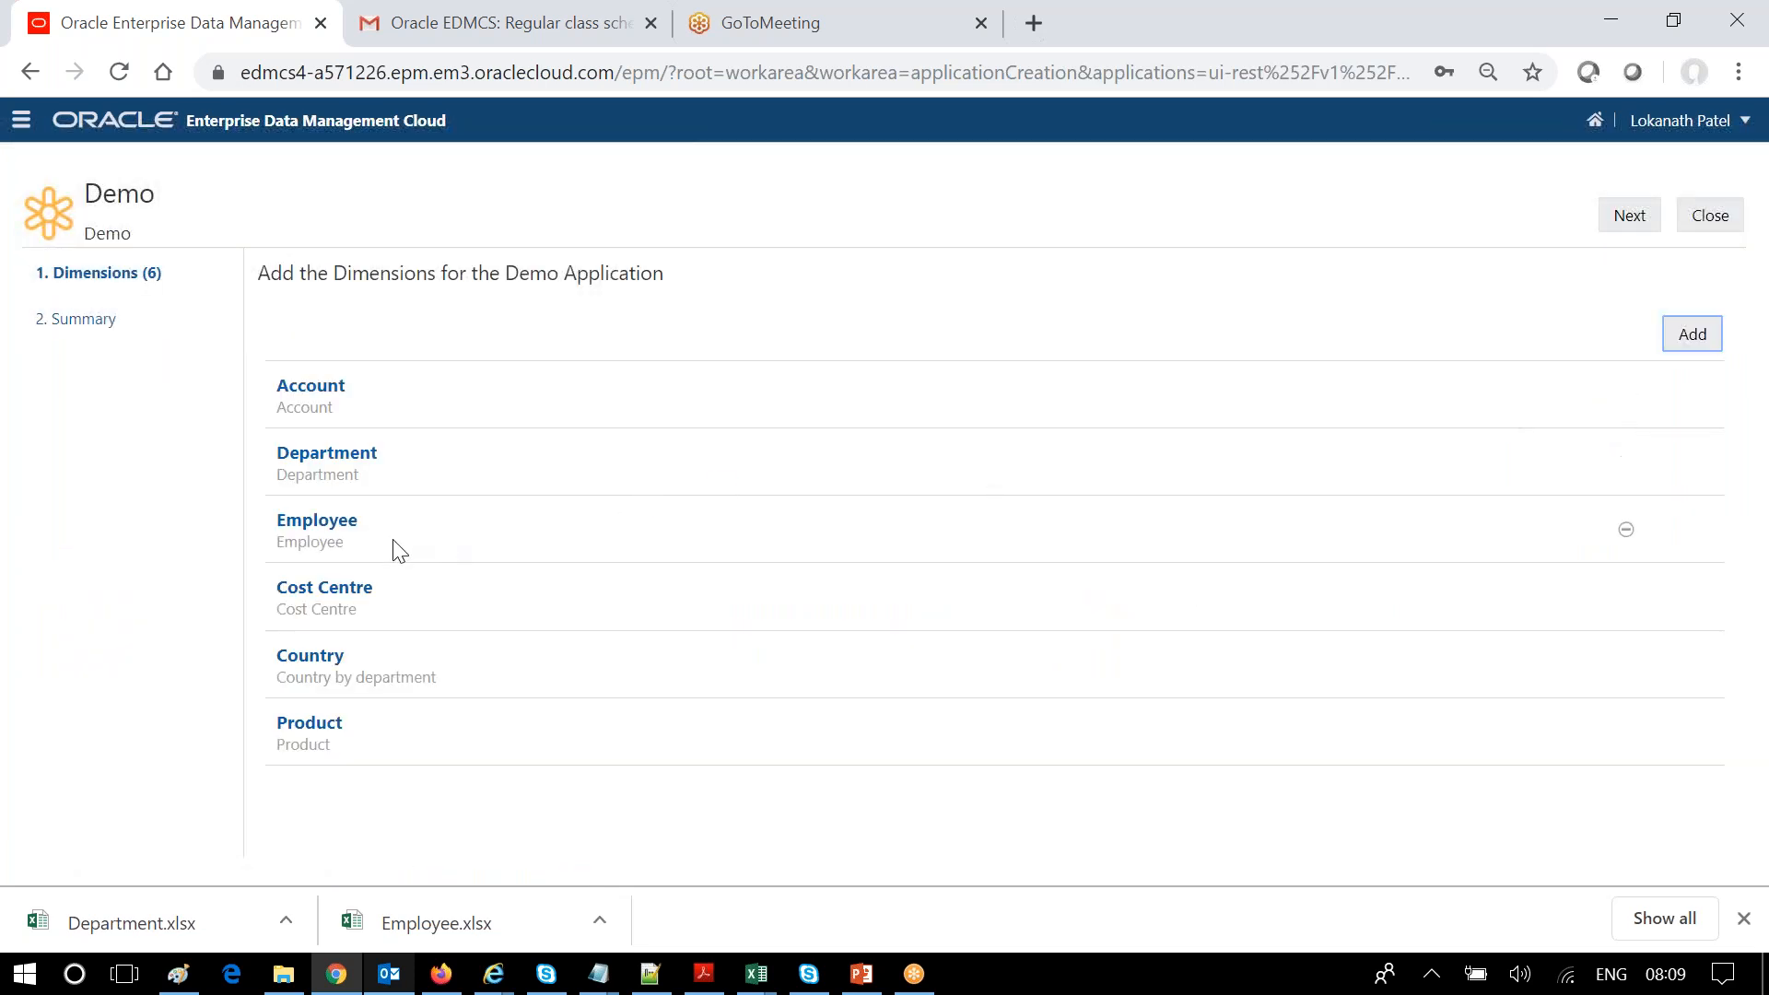
- Go through the Account dimension's setup to the property list of its node type Account (Demo)
click(324, 387)
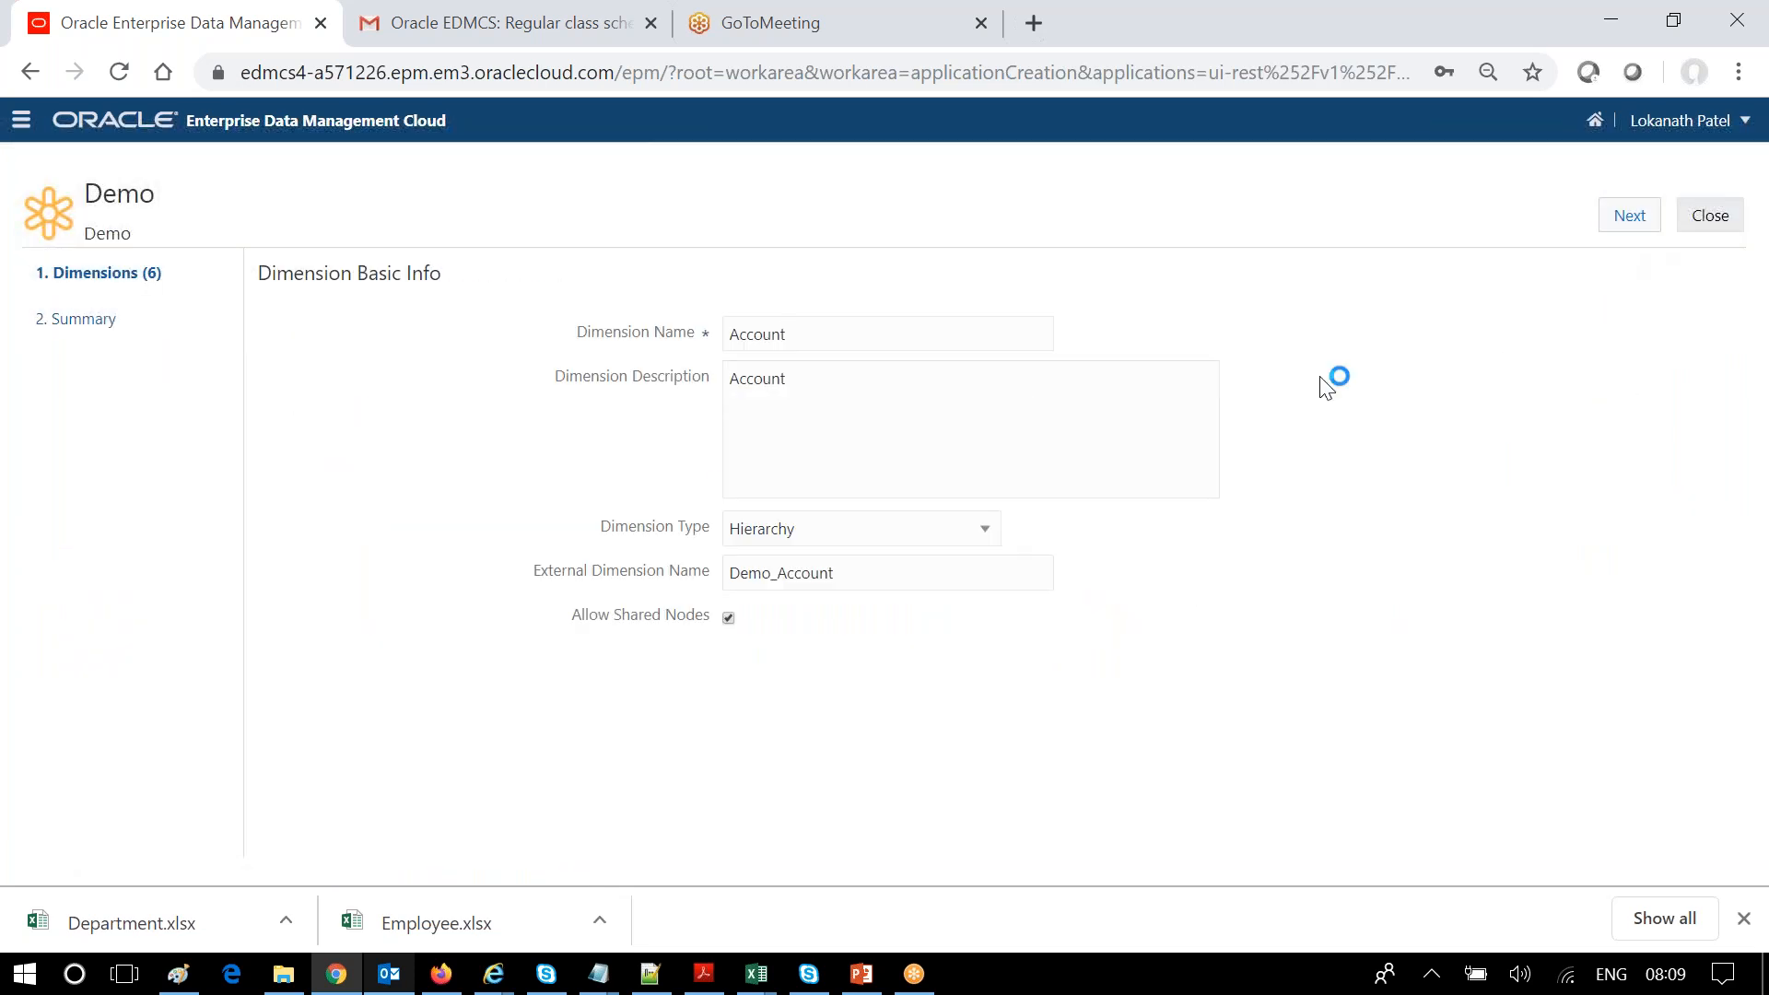
click(1629, 214)
click(337, 384)
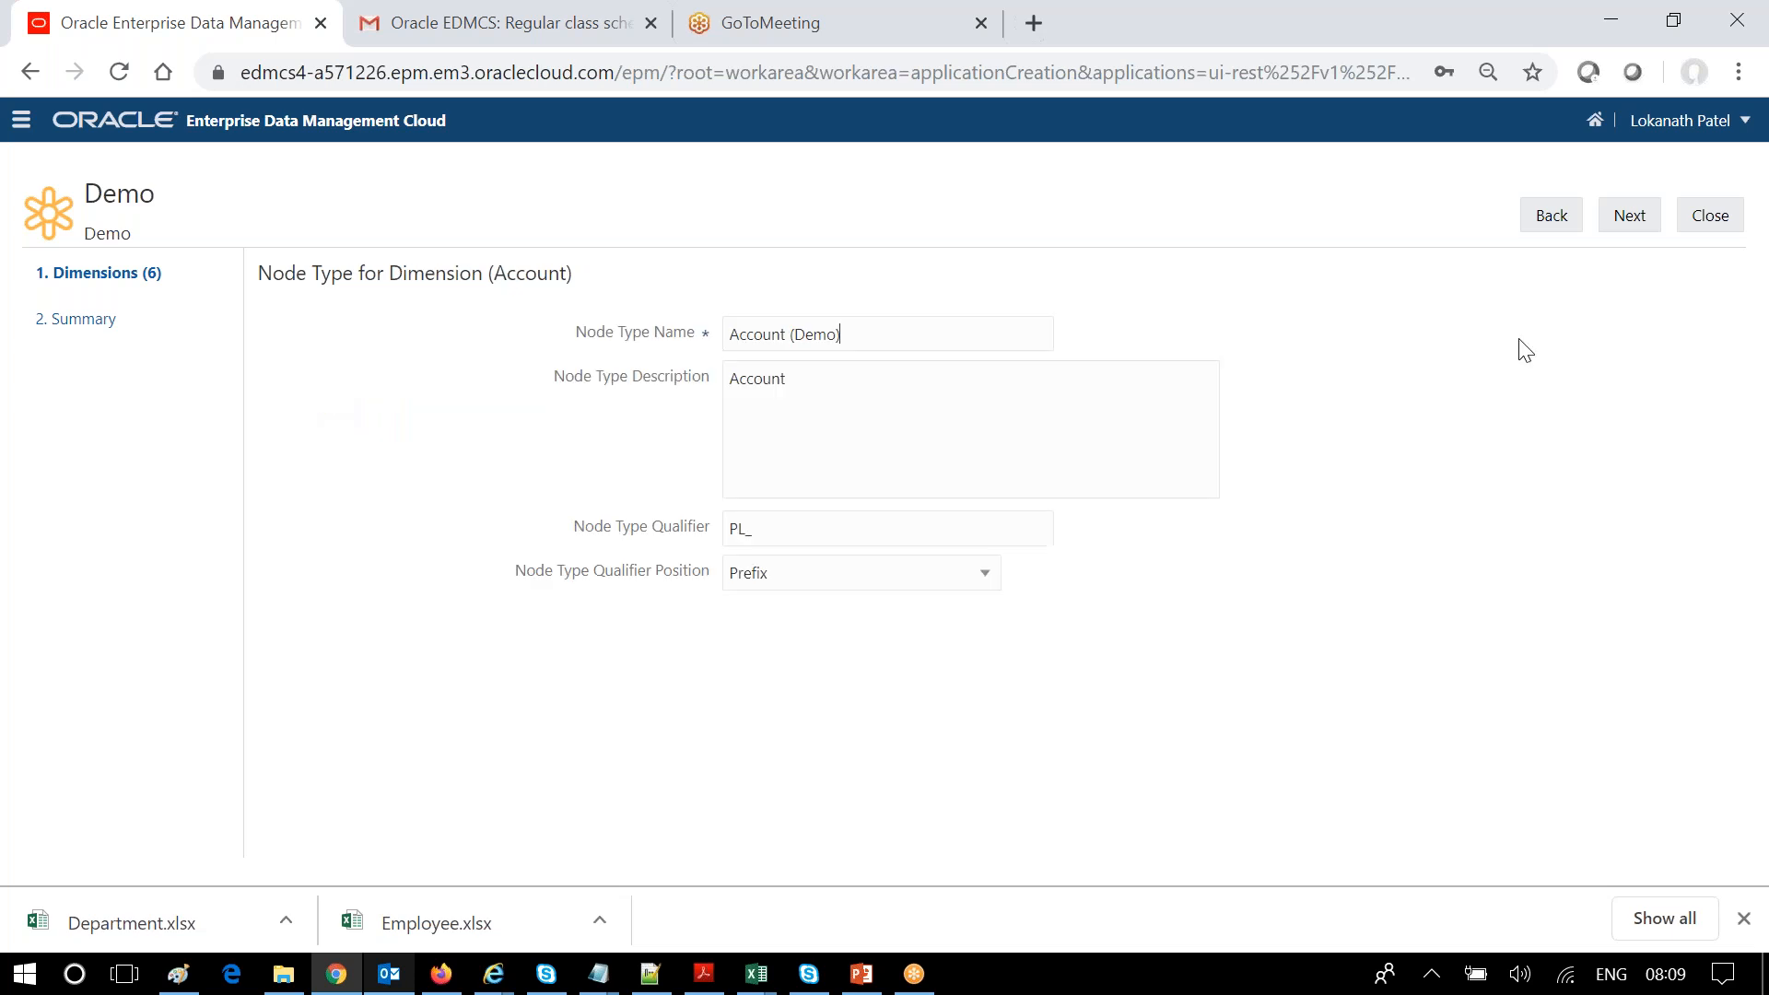
click(1631, 219)
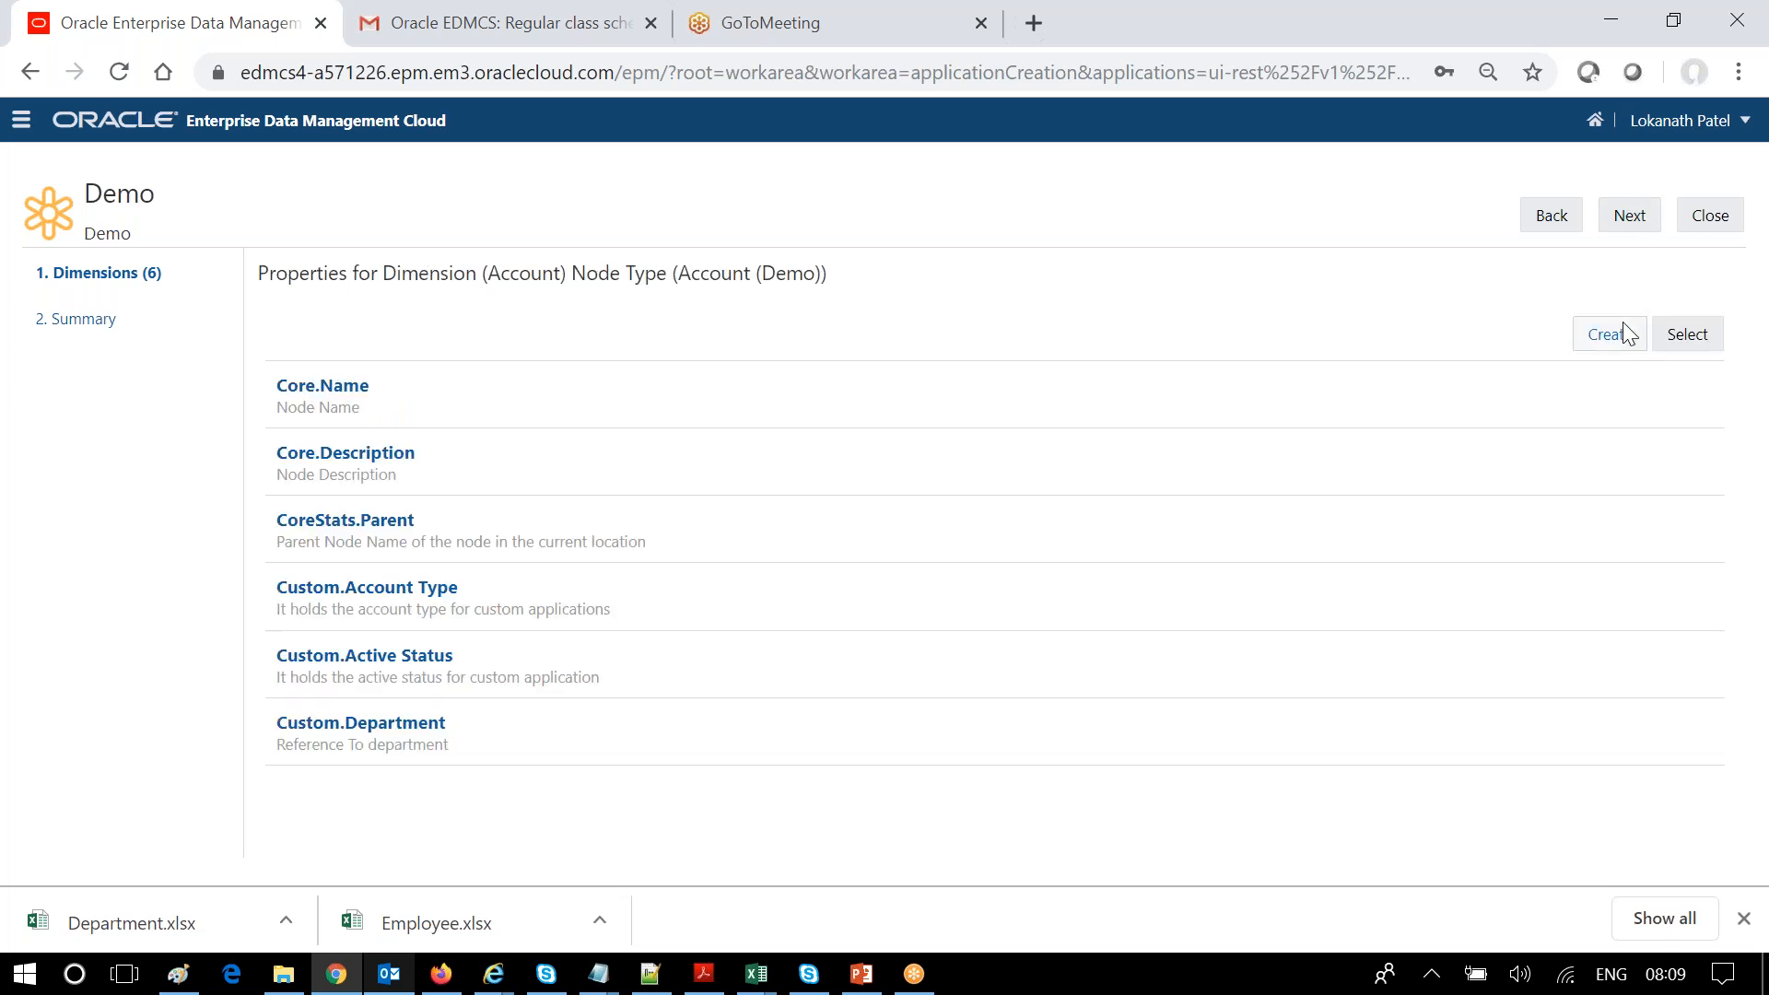
- Browse the existing properties available for selection on the Account node type, grouped by namespace such as Core, CoreStats, FCCS and FCGL
click(1687, 339)
scroll(1686, 387, down, 5)
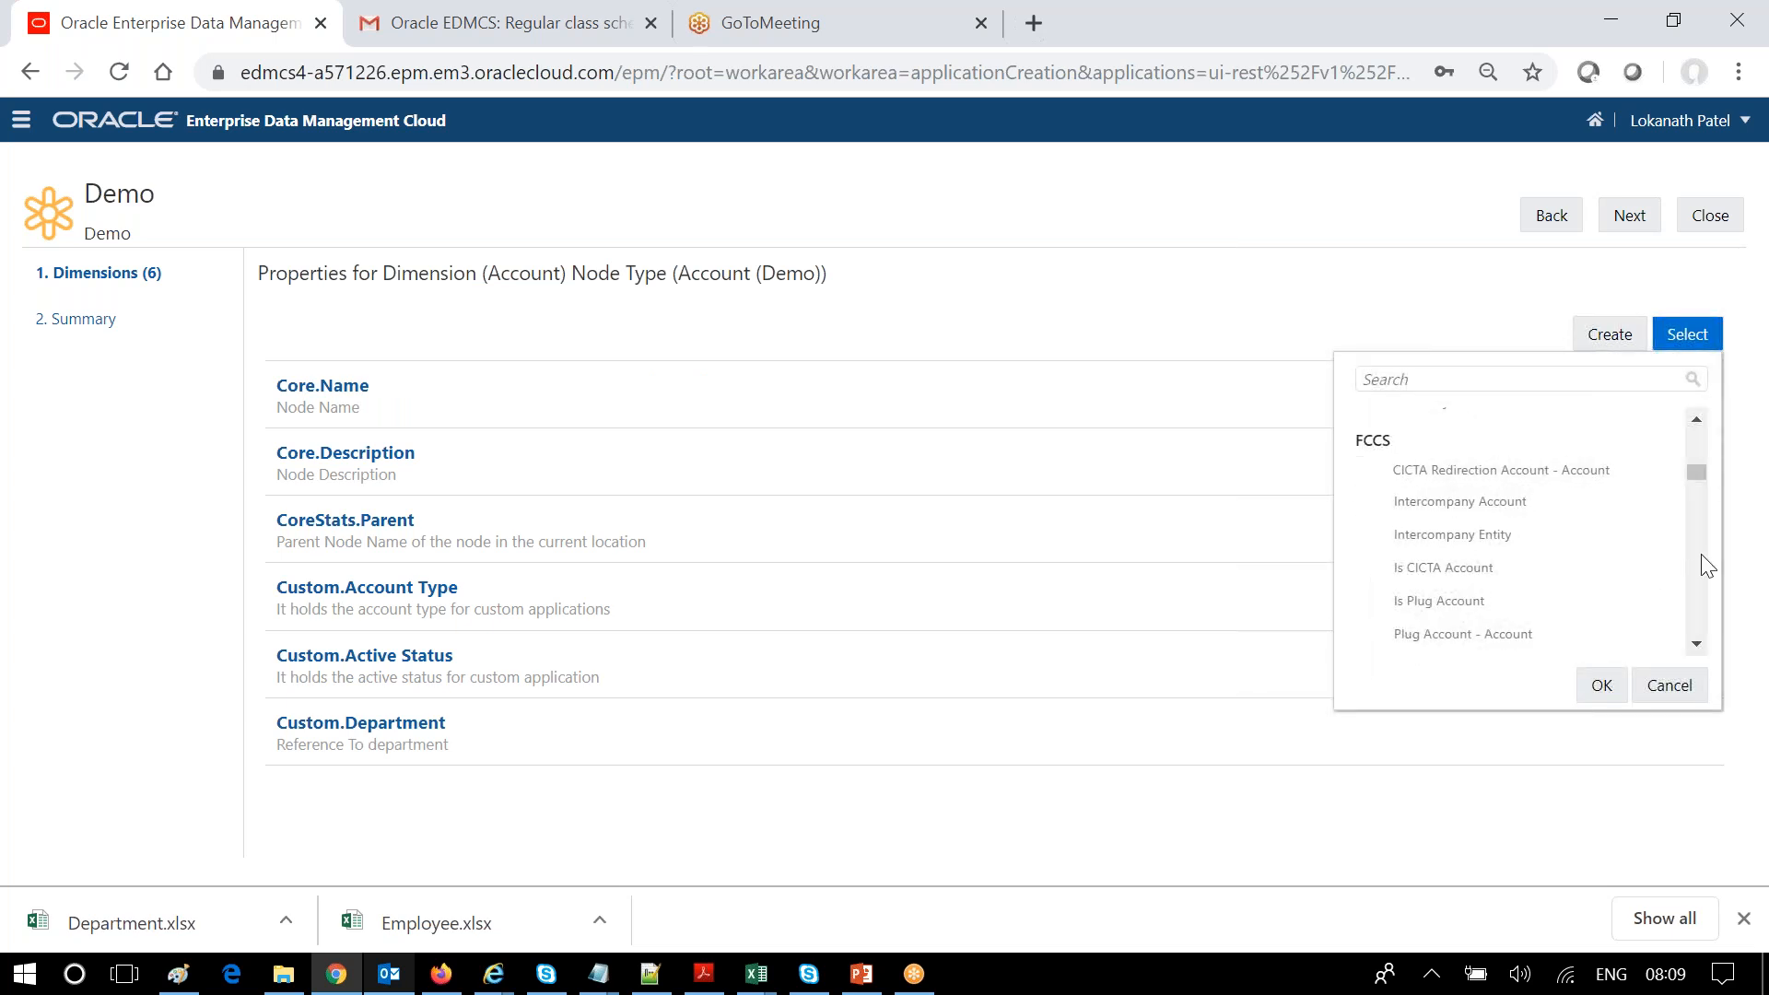
drag(1703, 474, 1700, 412)
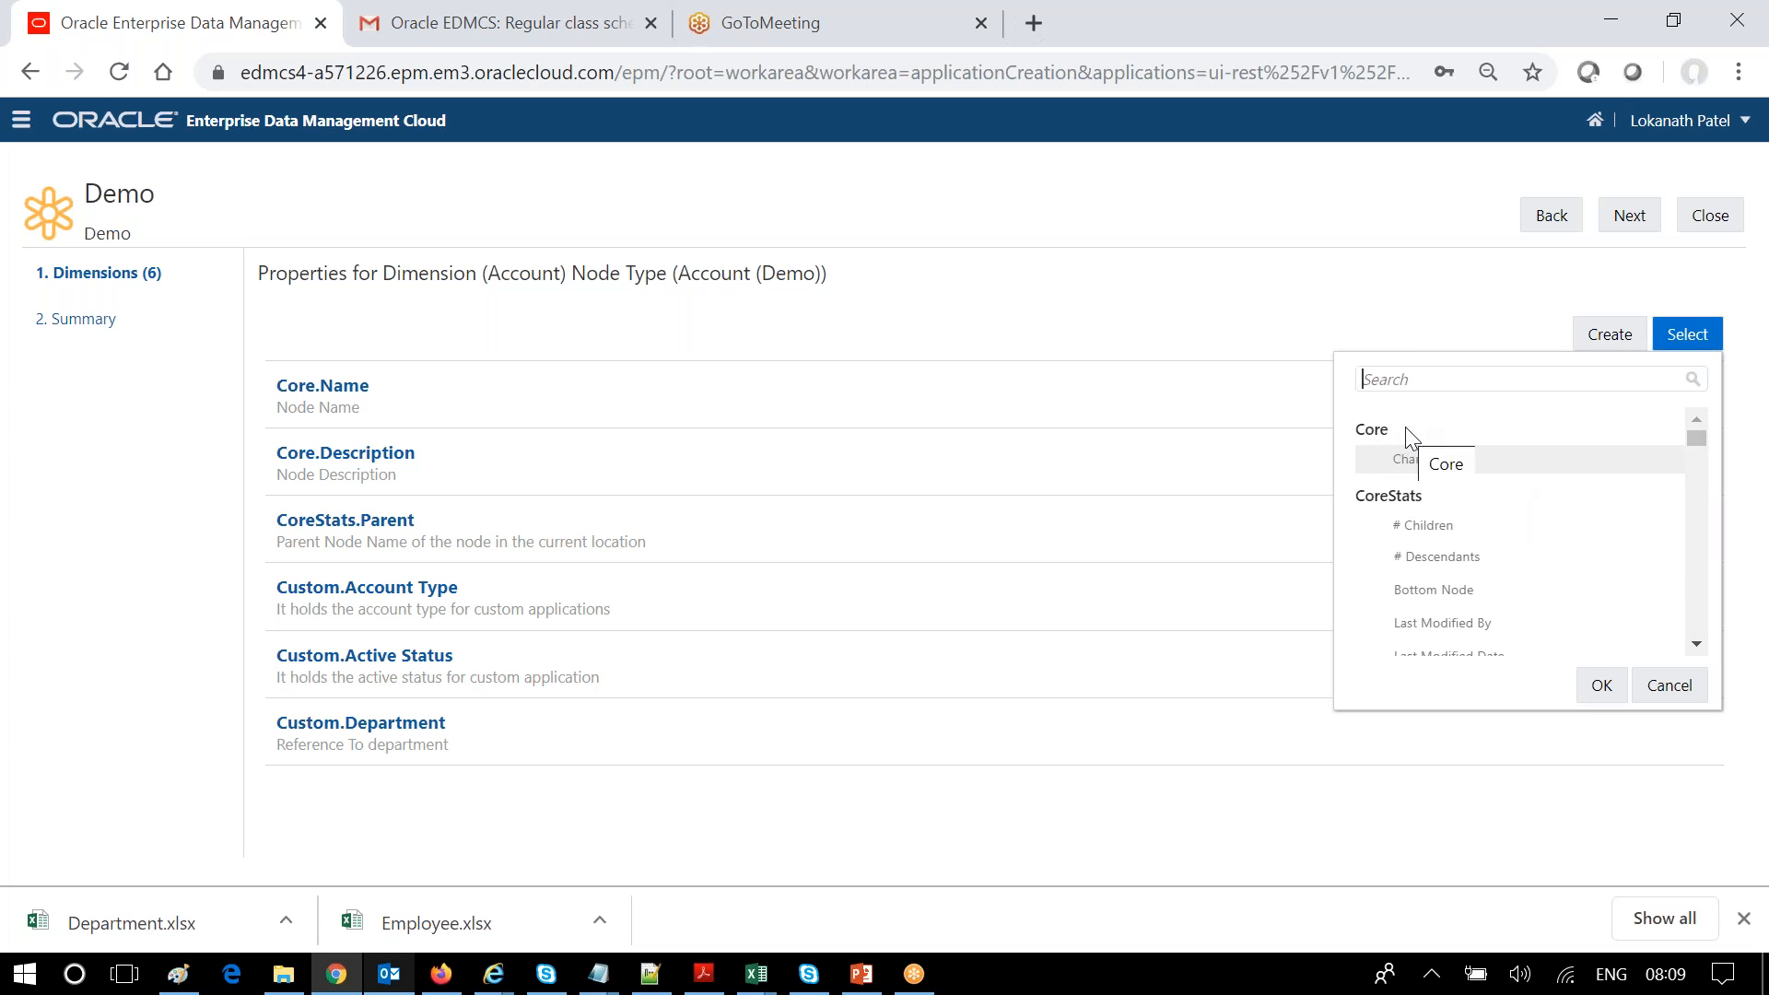
click(1696, 643)
click(1697, 643)
click(1702, 641)
click(1702, 641)
click(1703, 642)
click(1702, 641)
click(1702, 642)
click(1703, 642)
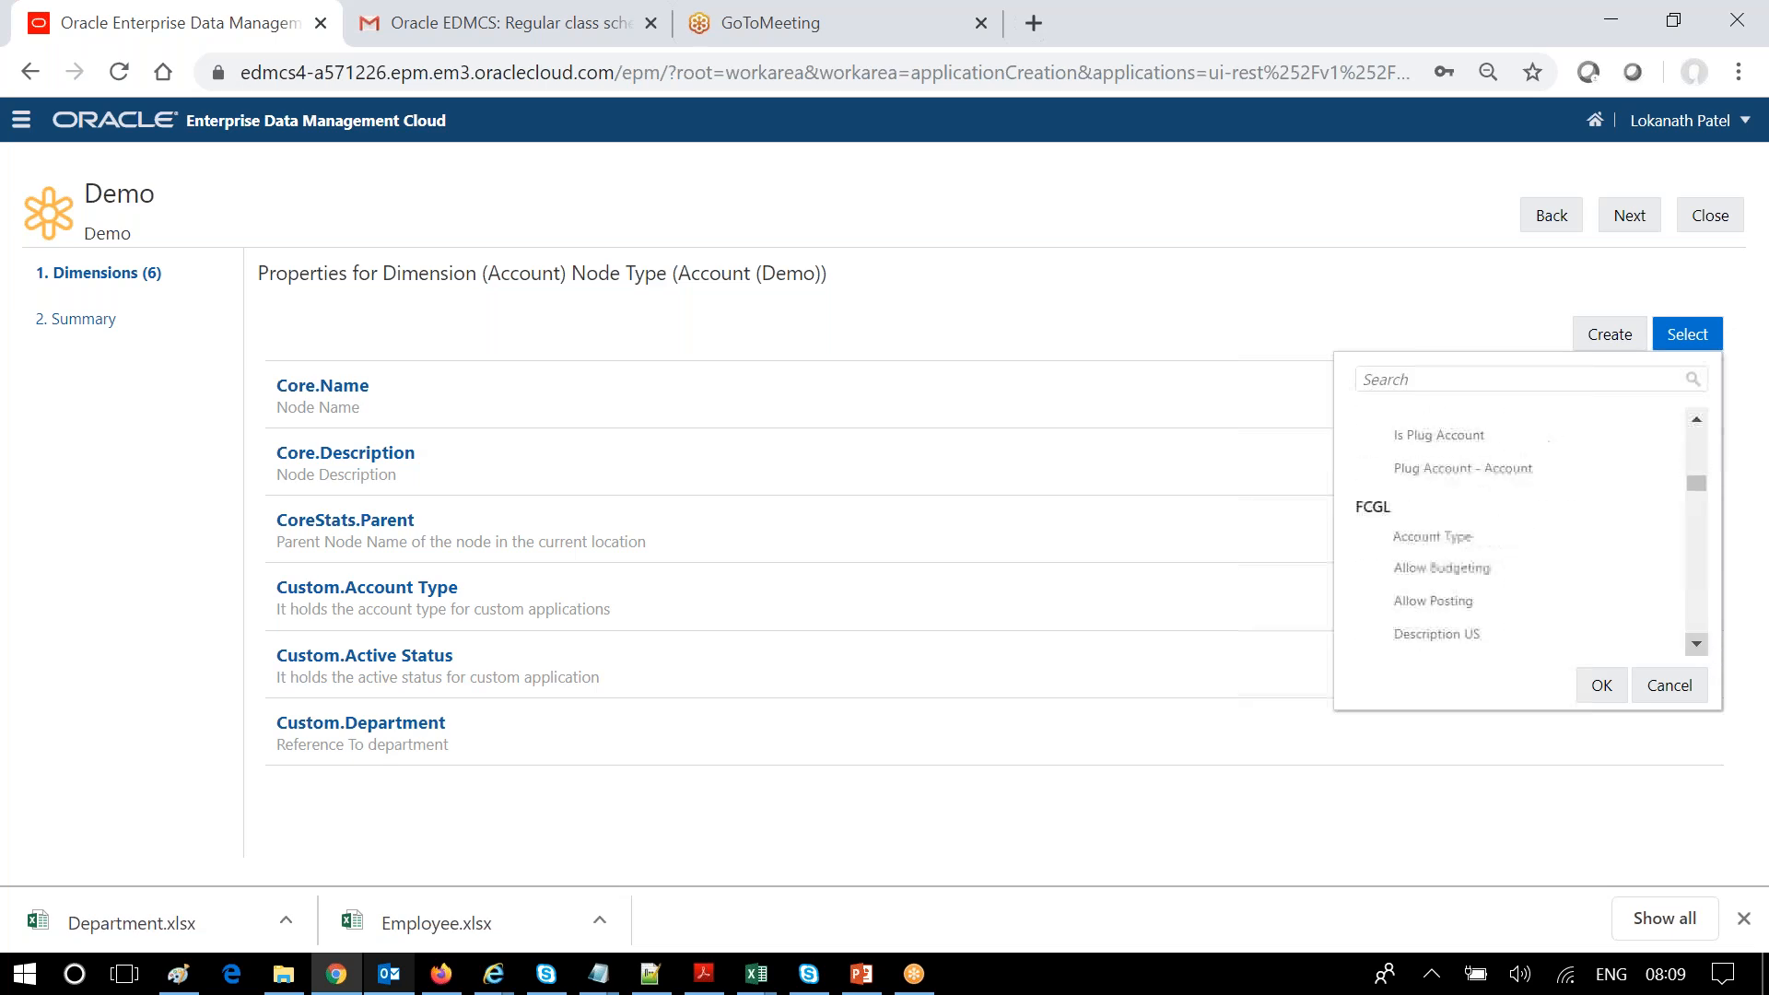
click(1696, 419)
click(1696, 419)
click(1696, 420)
click(1696, 419)
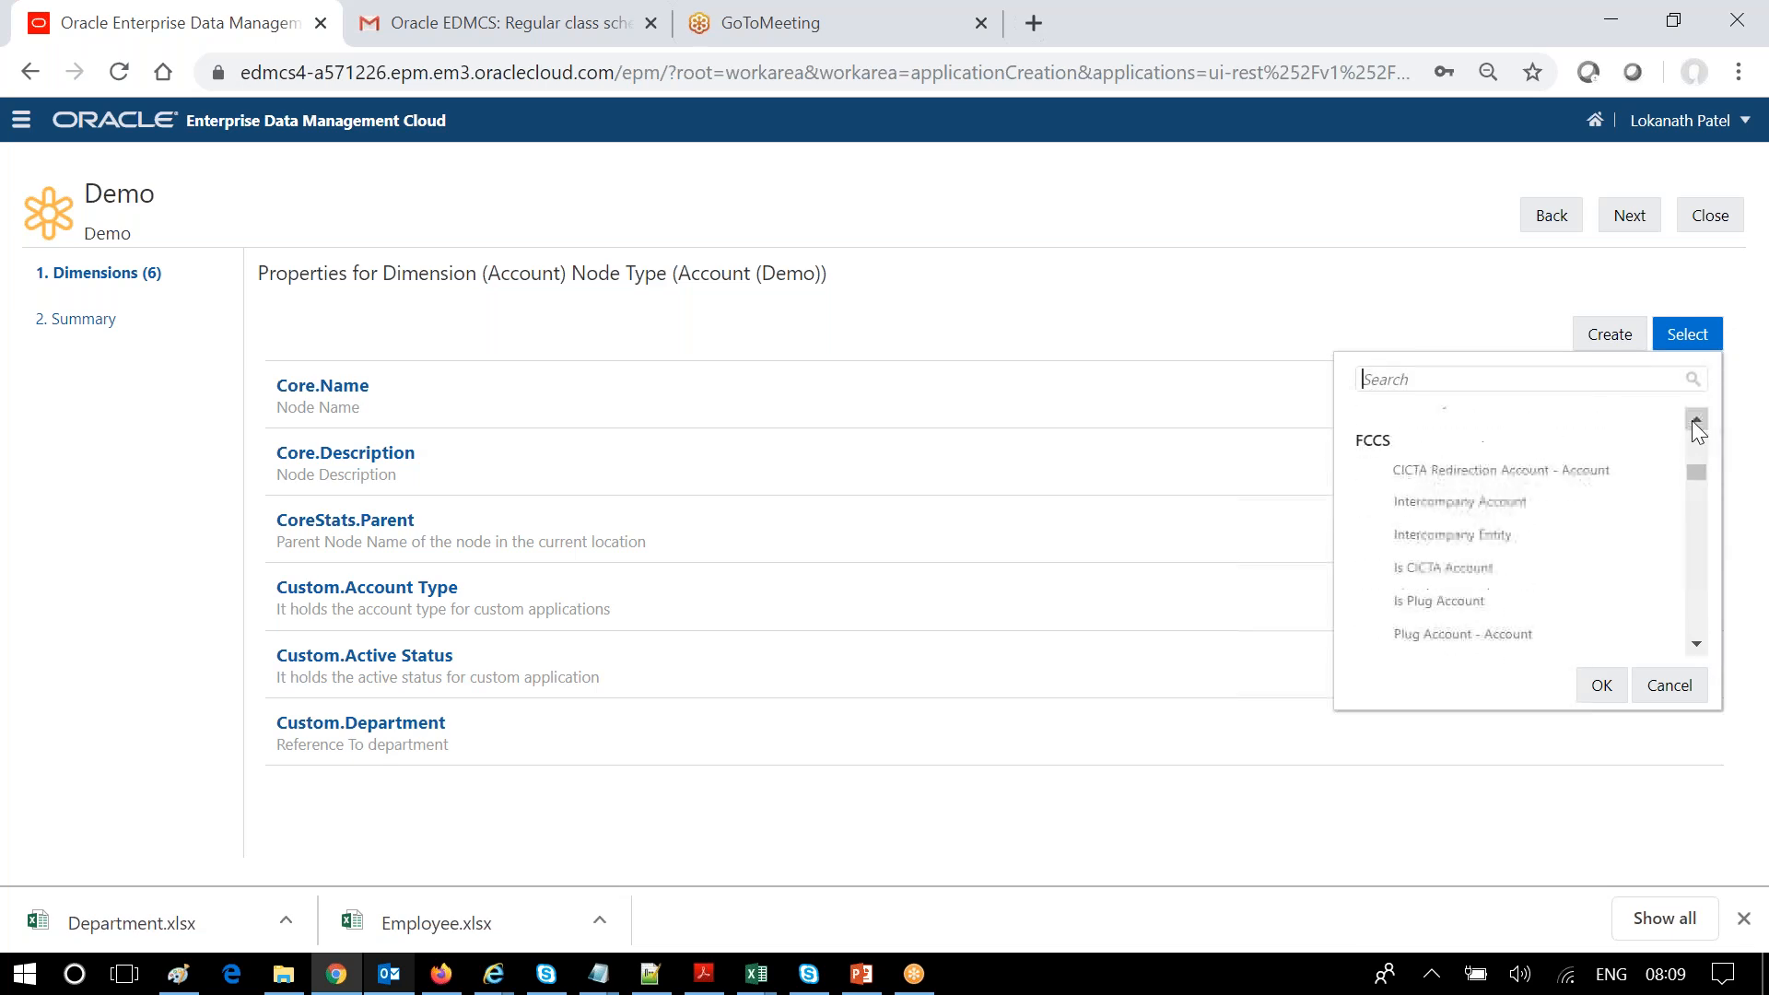
click(1696, 644)
click(1696, 643)
click(1696, 643)
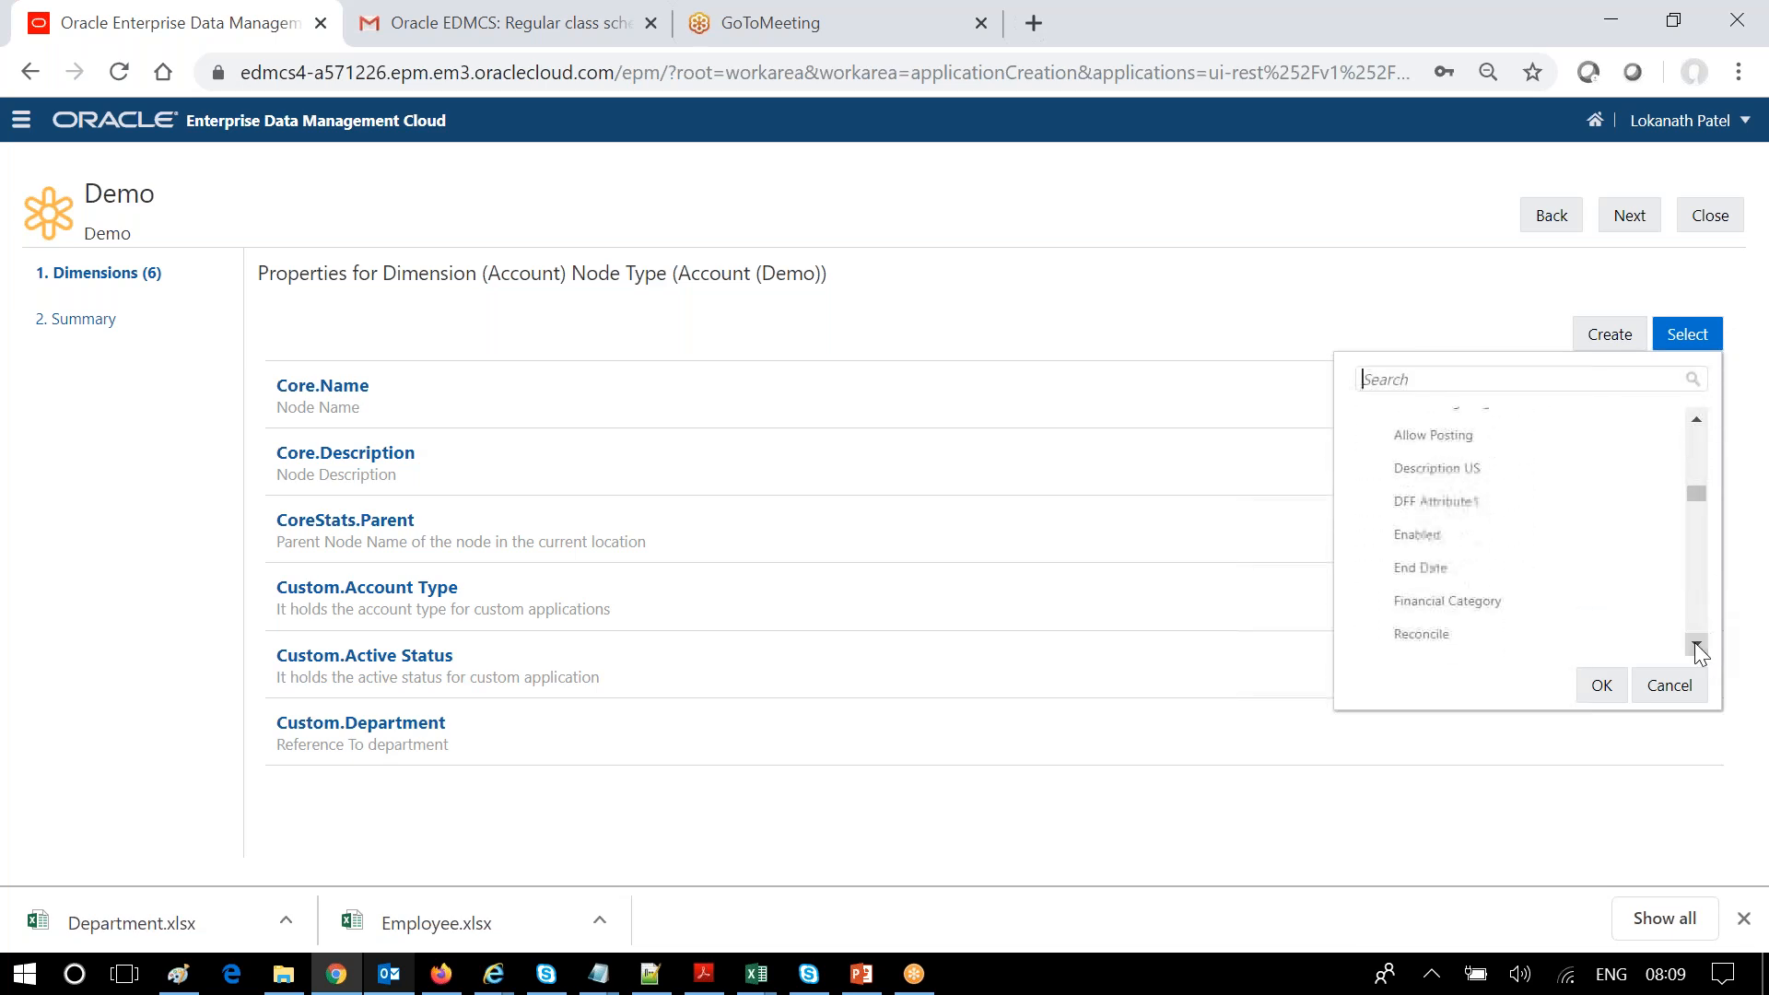
click(1696, 644)
click(1696, 643)
click(1696, 643)
click(1696, 643)
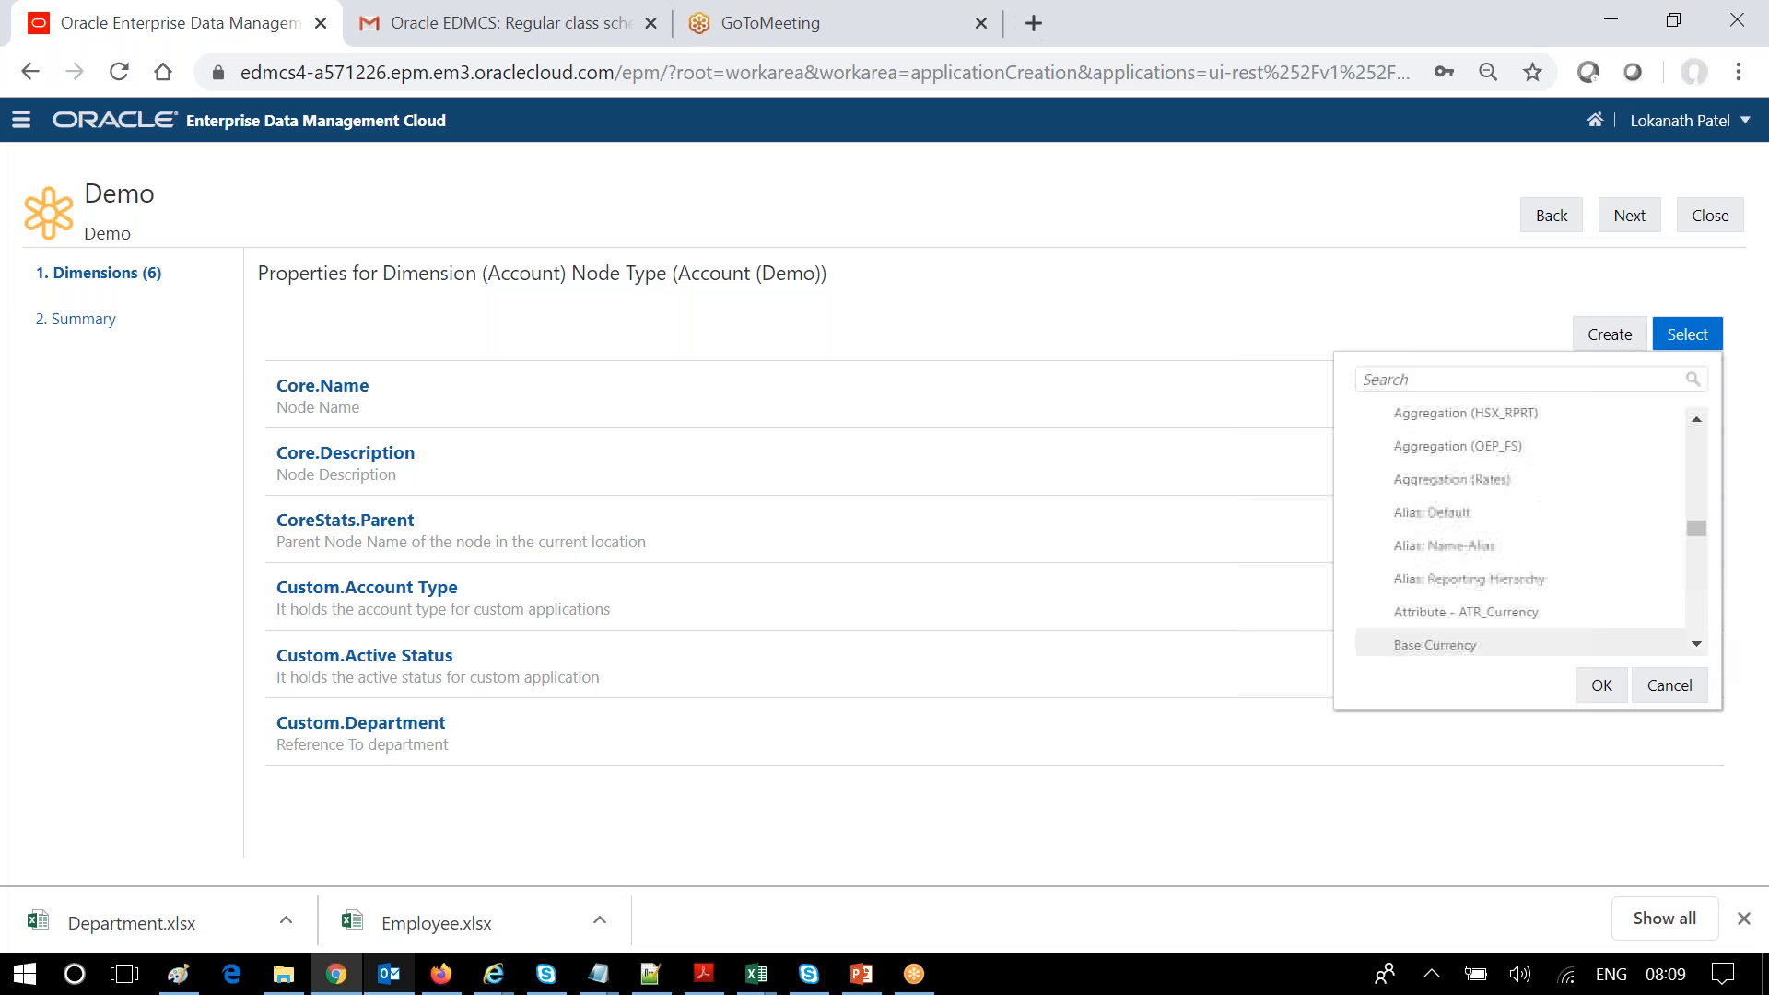
- Switch to the BISP_EDMCS_Class 13 presentation in PowerPoint and show the Namespace slide
click(704, 972)
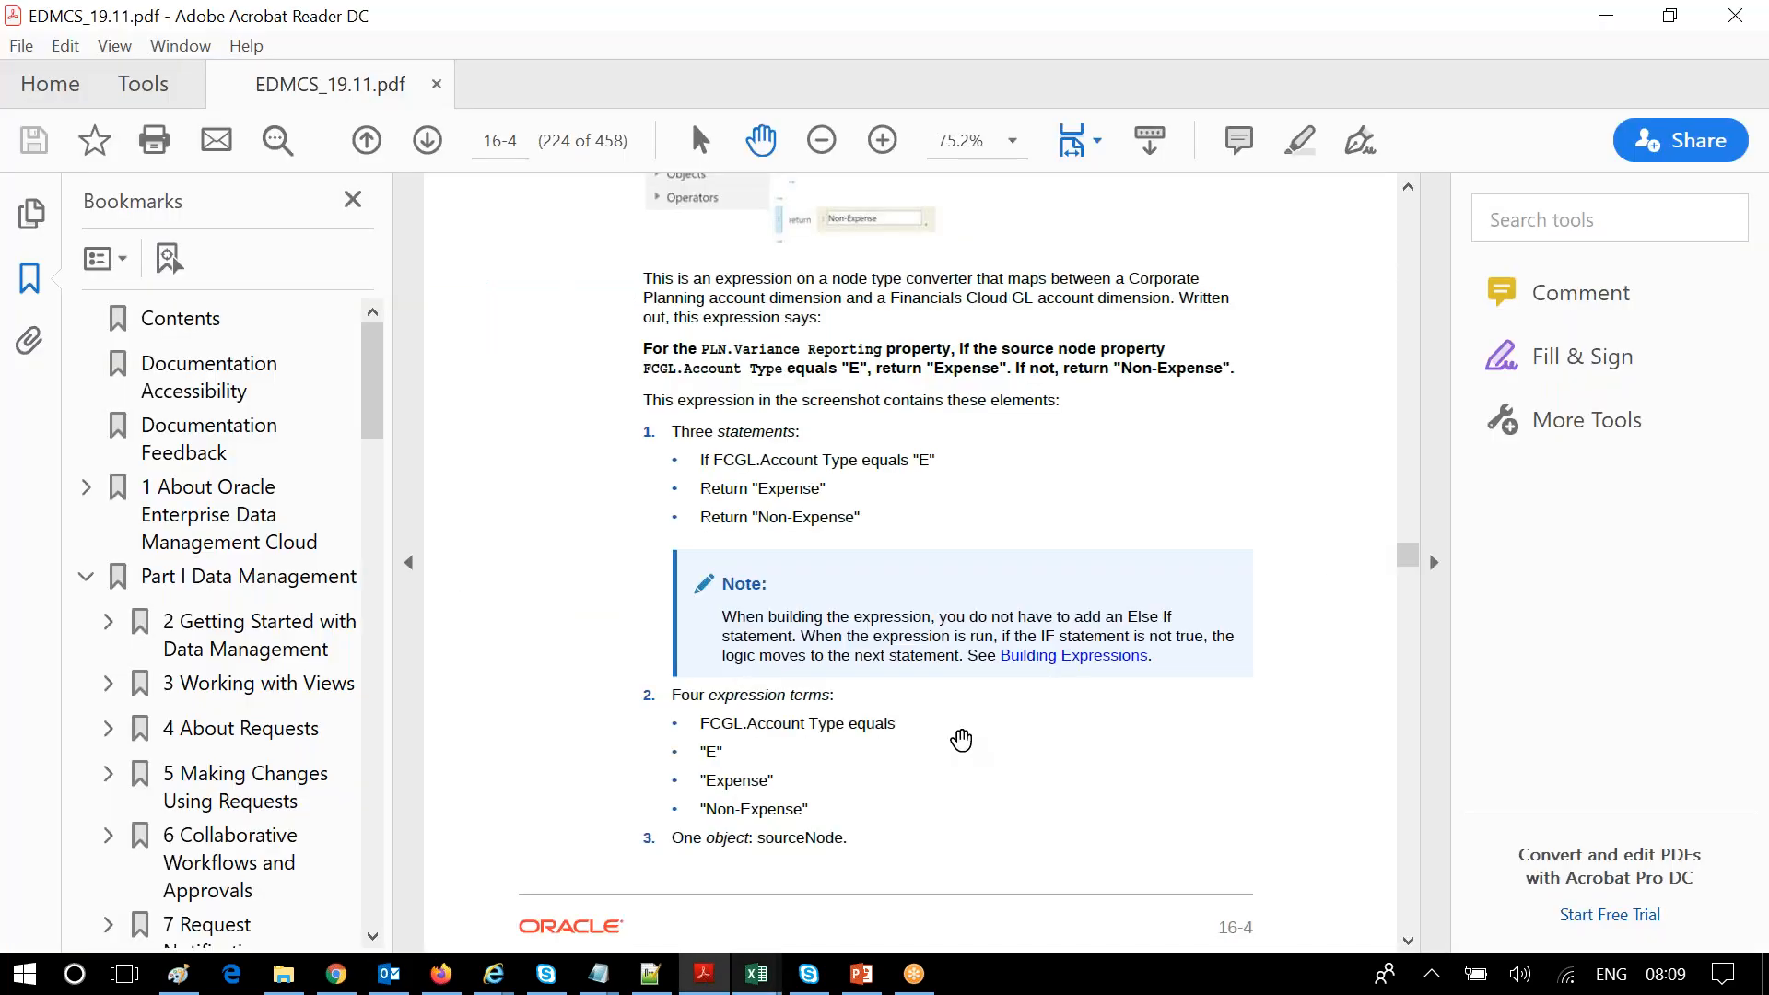
click(860, 975)
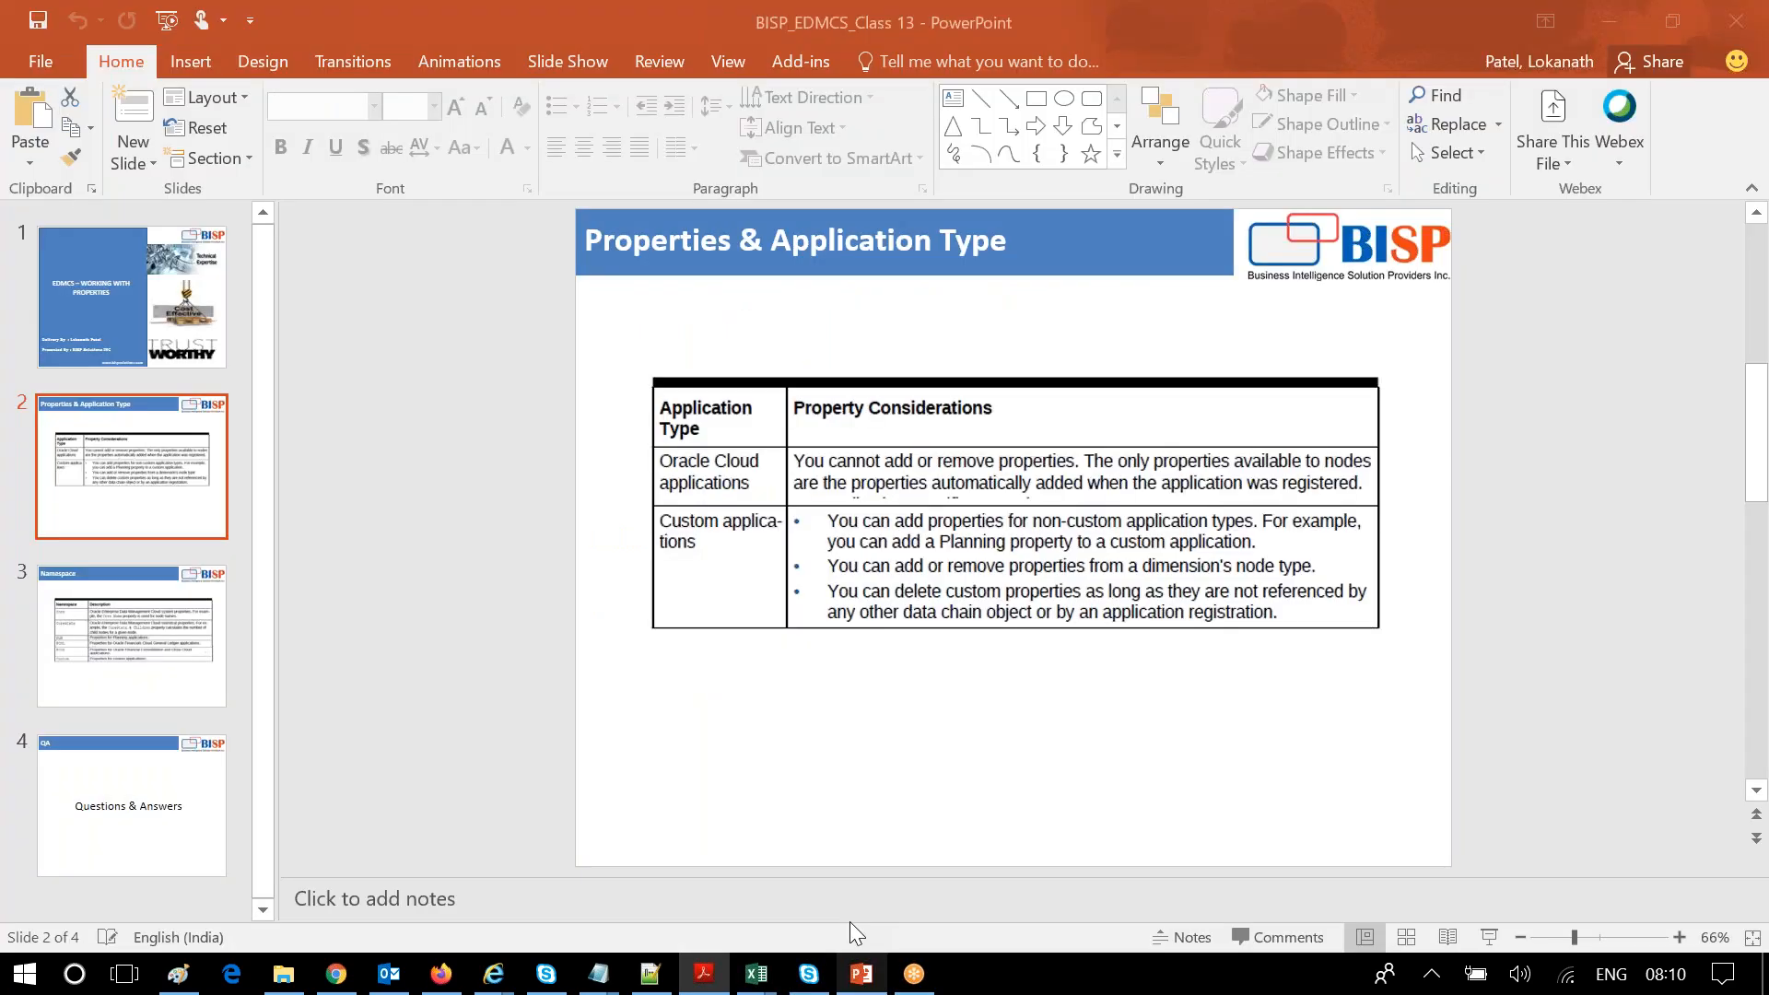
click(126, 627)
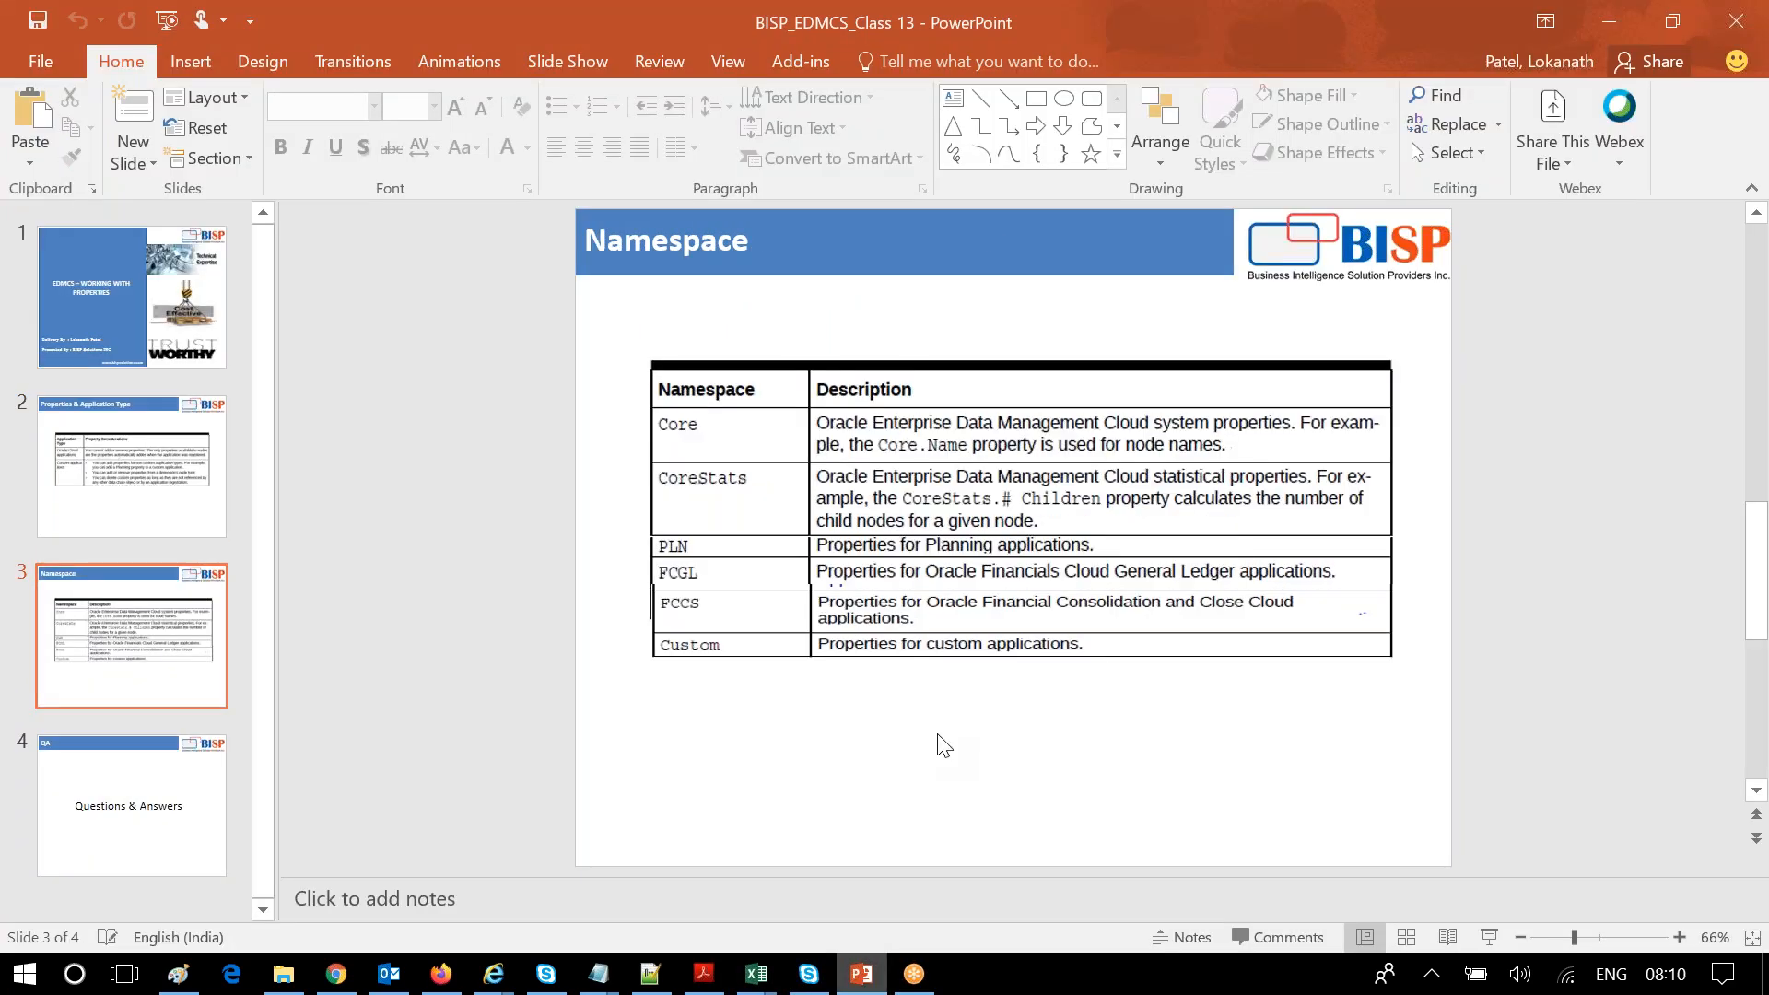
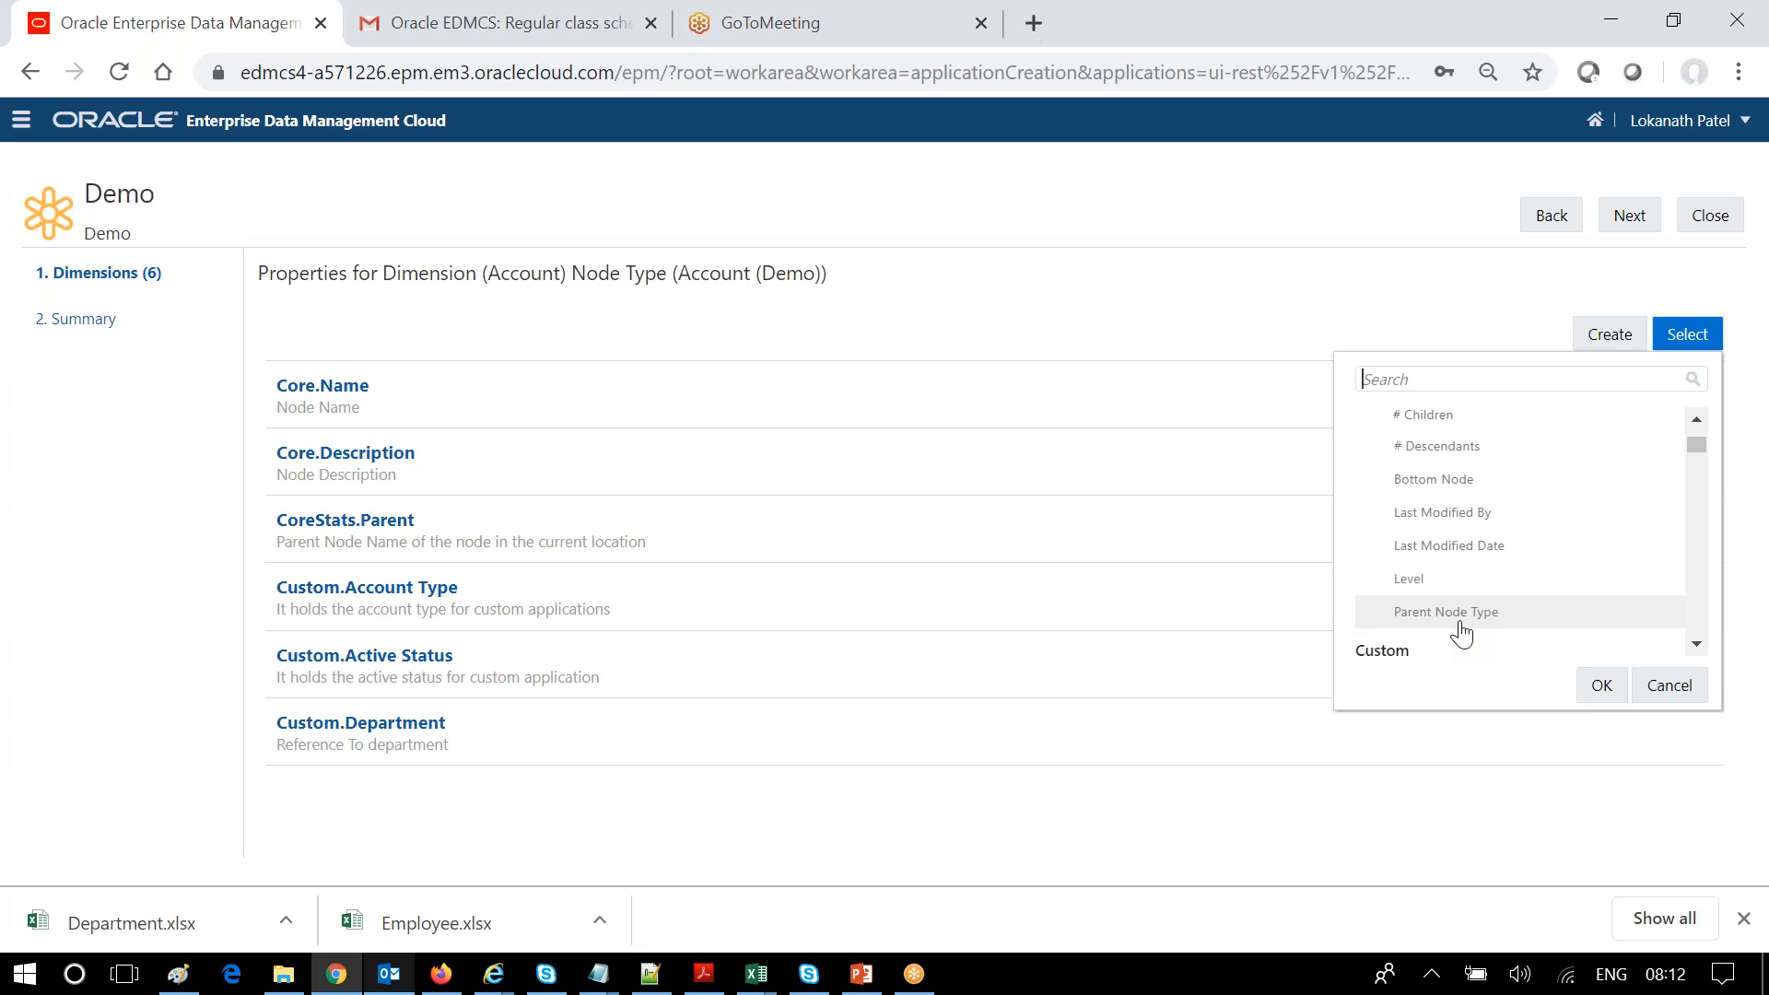
- Examine the properties selectable for the Account node type in the Core, CoreStats, Custom and FCCS namespaces
click(1696, 420)
click(1696, 419)
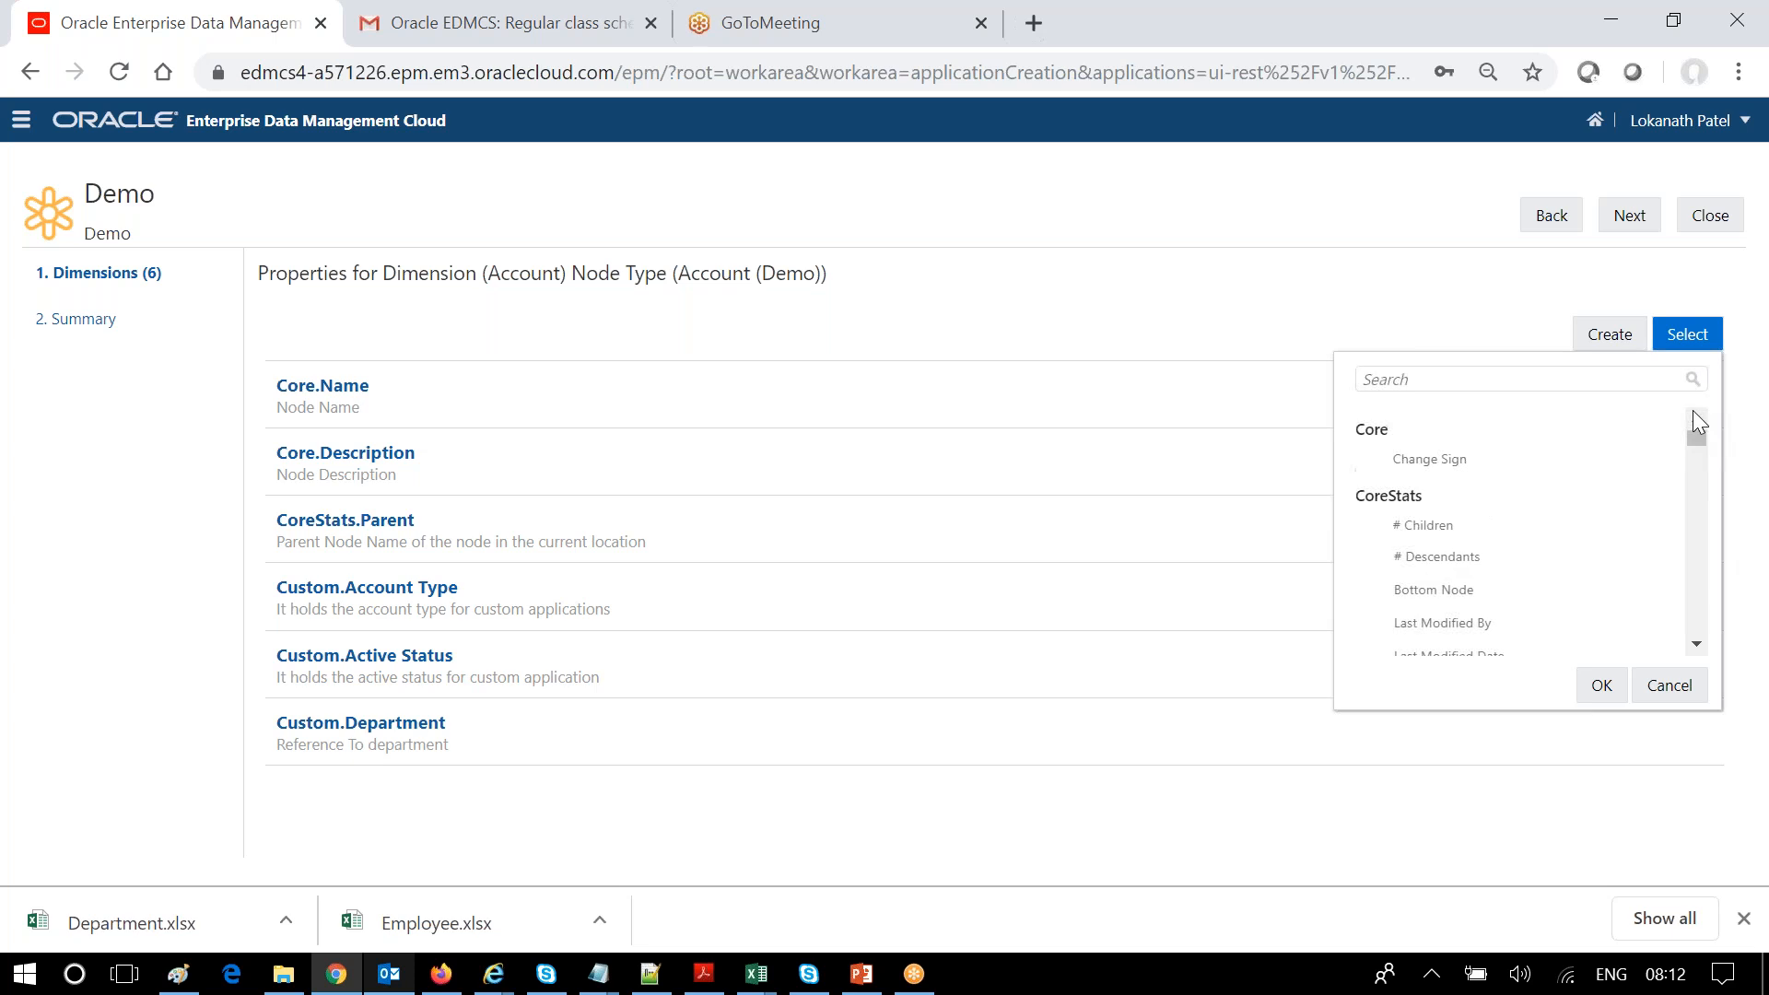
click(1696, 644)
click(1696, 644)
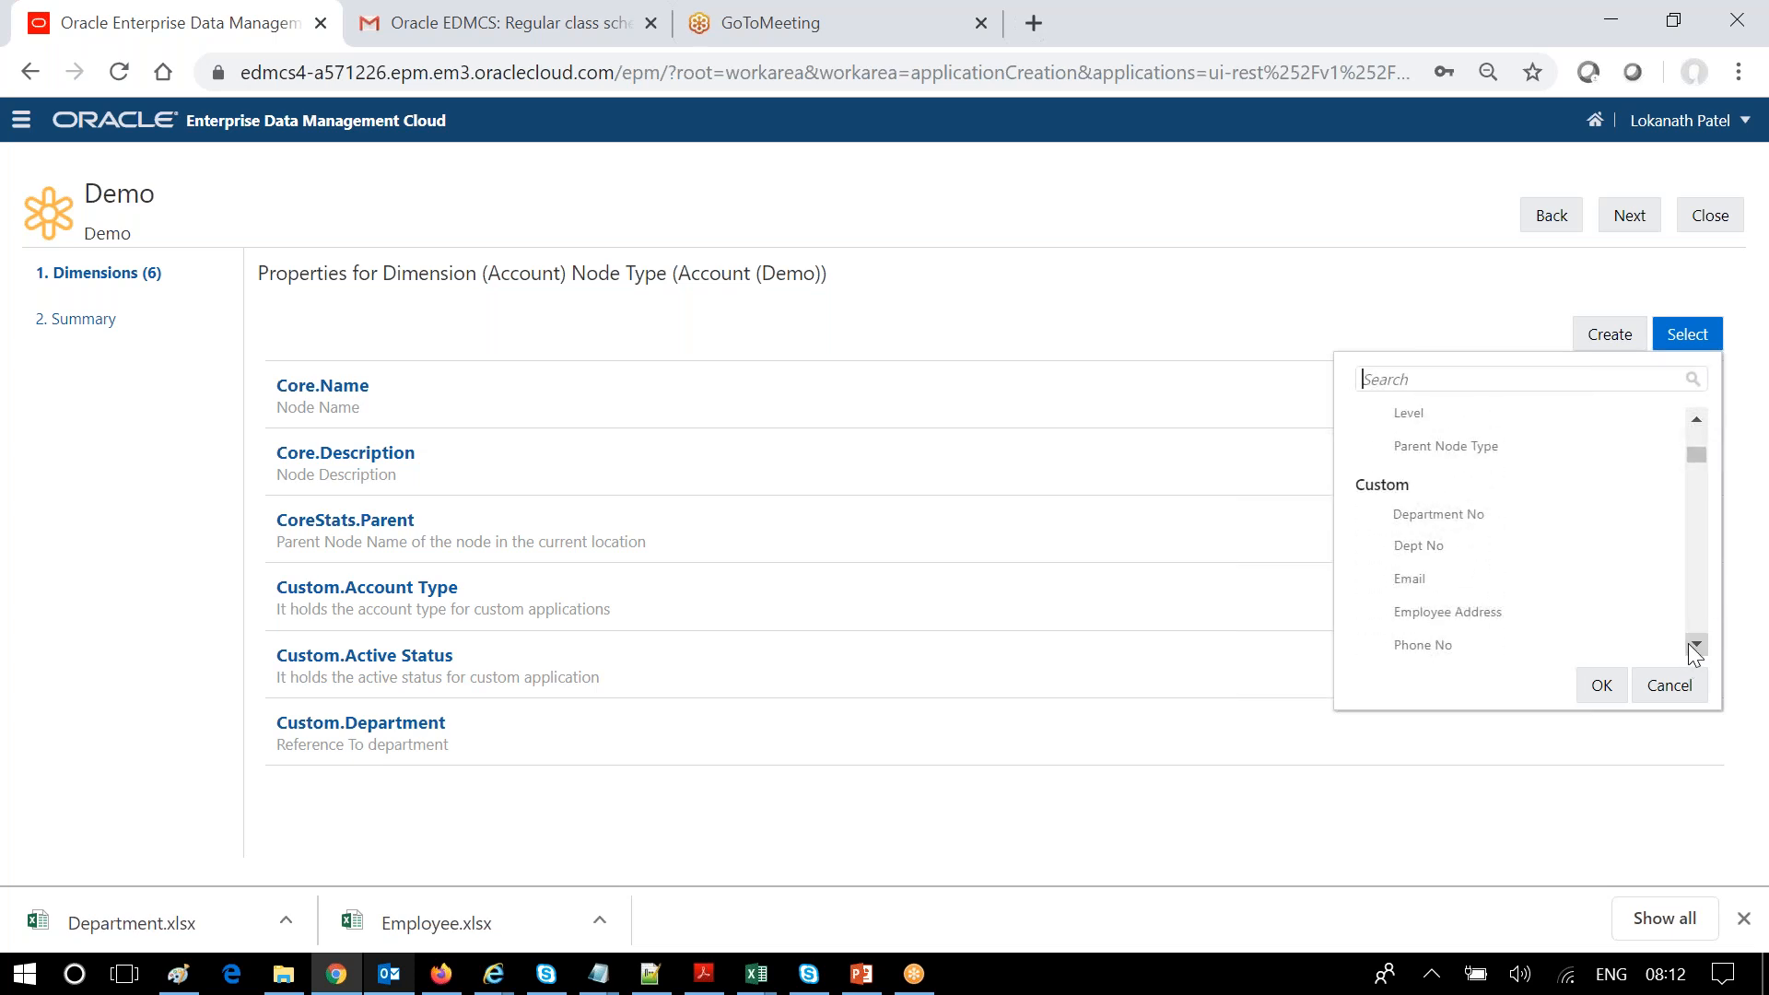
click(1696, 644)
click(1696, 644)
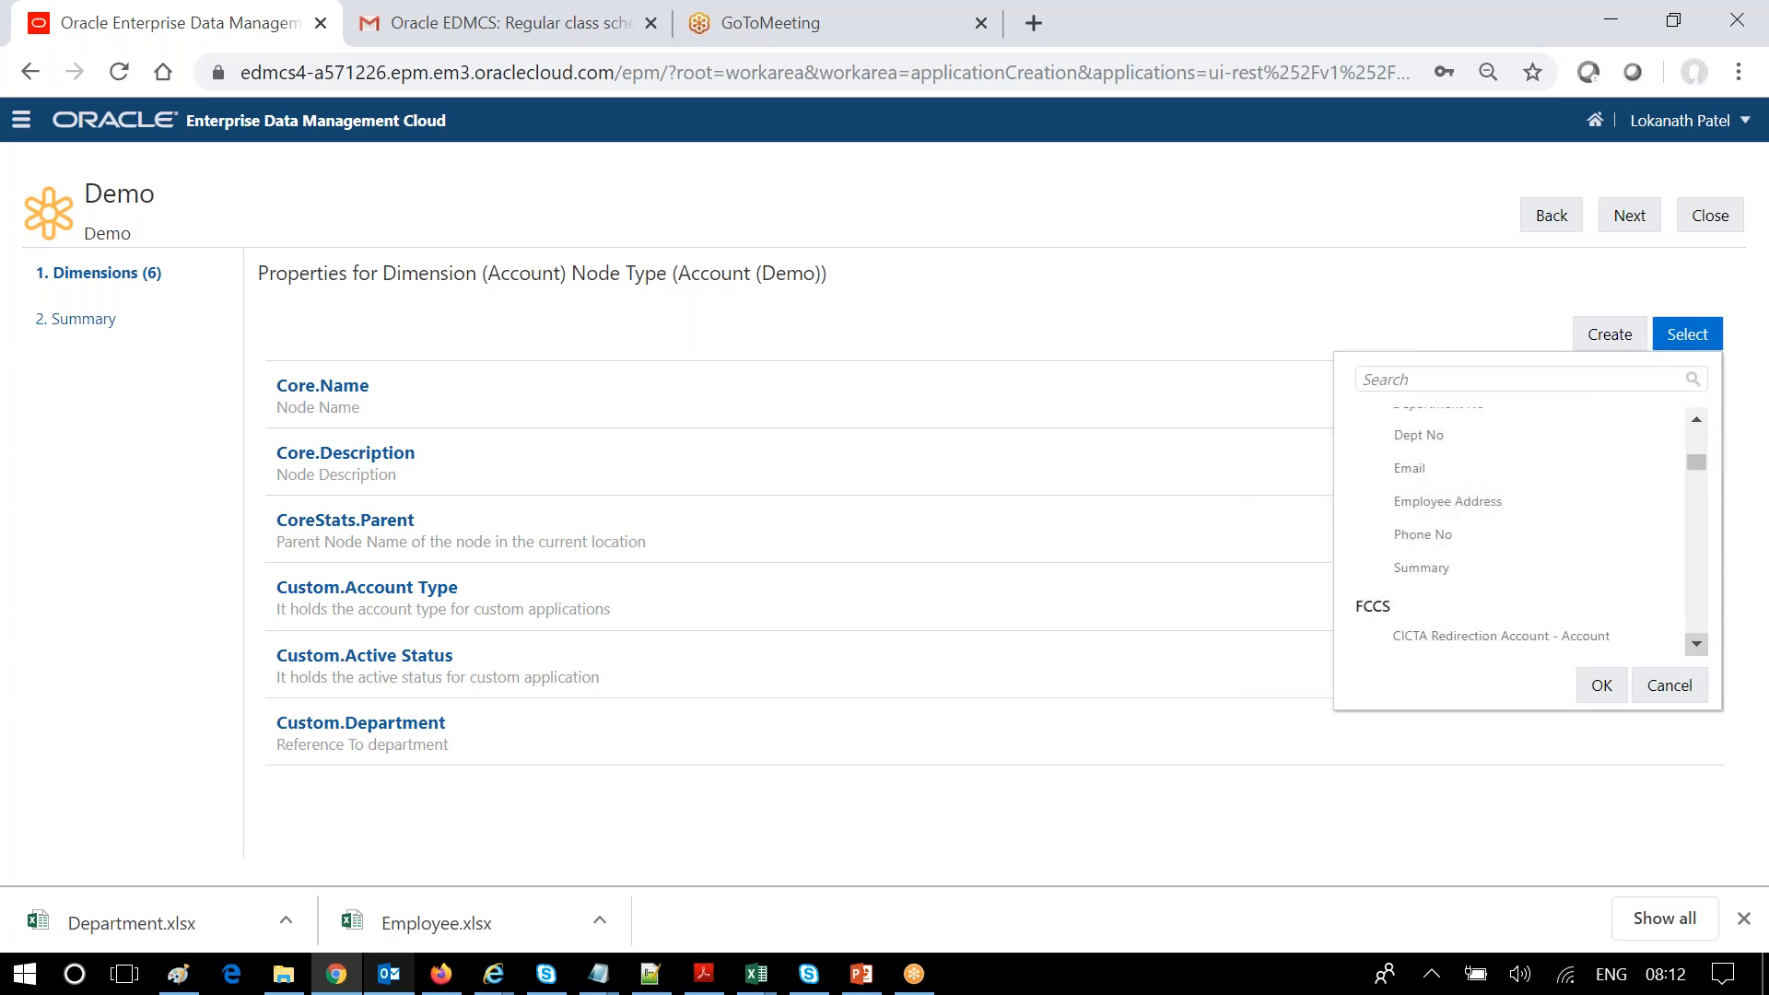
click(1696, 419)
click(1696, 419)
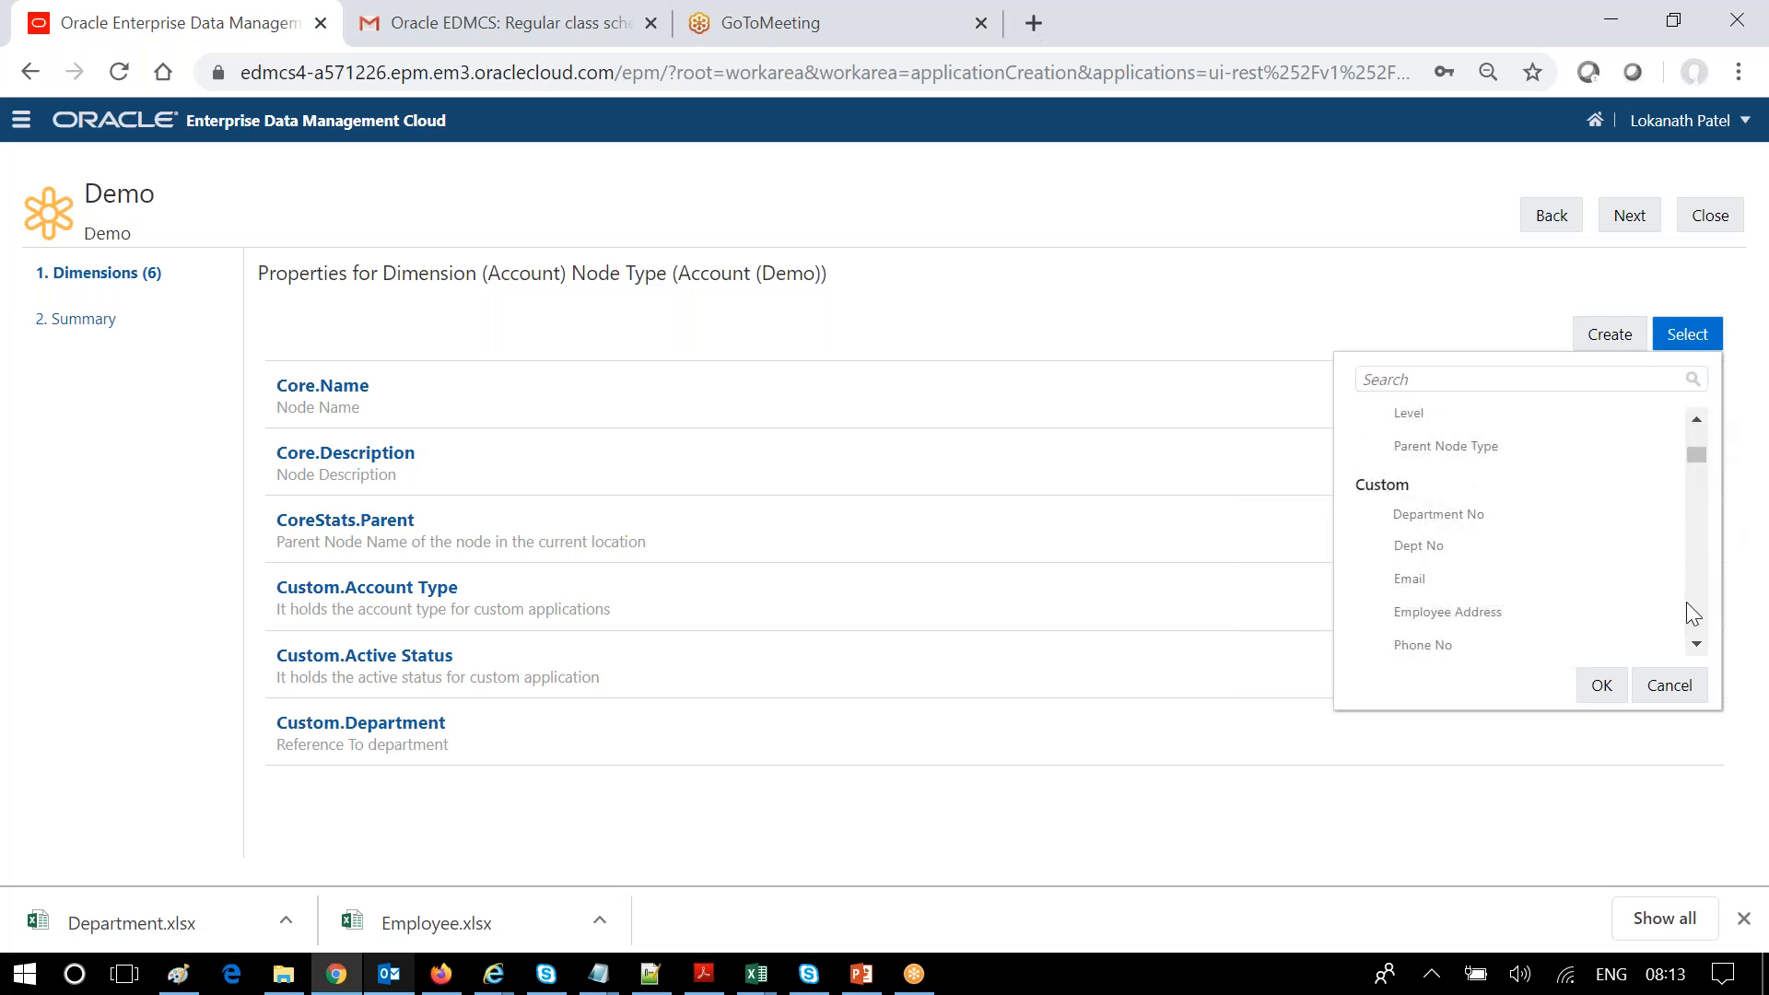
click(1696, 644)
click(1696, 644)
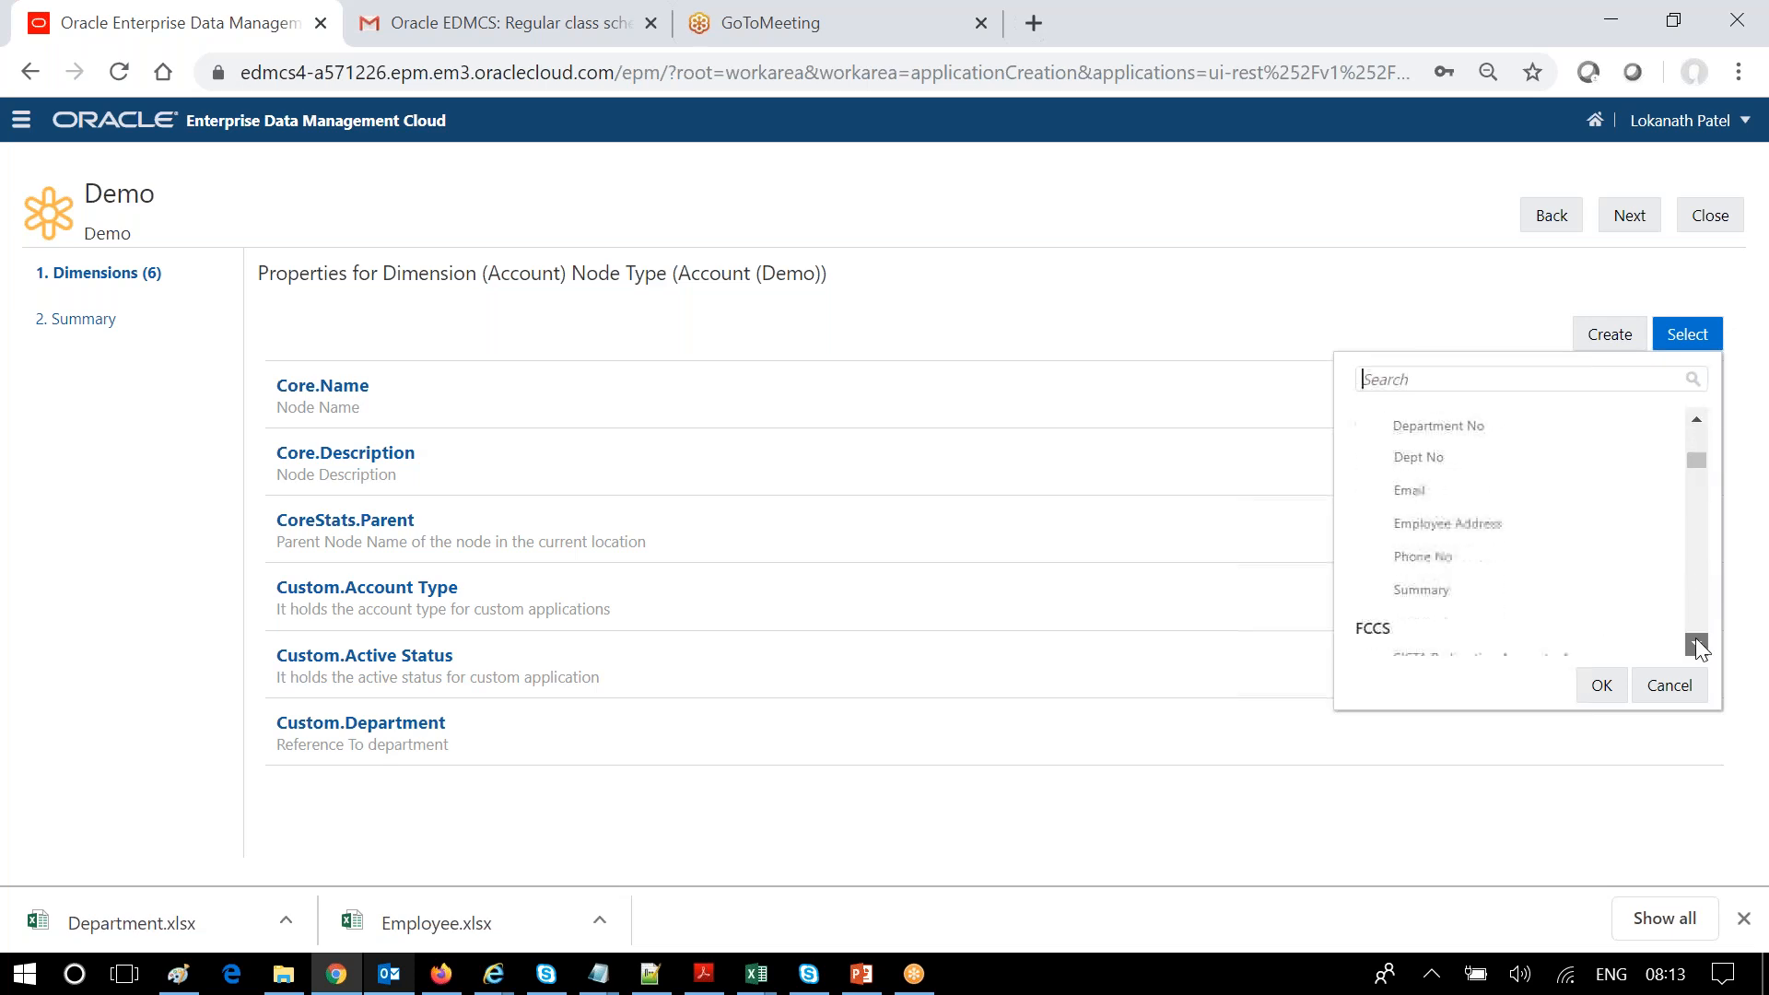
click(1697, 644)
click(1697, 644)
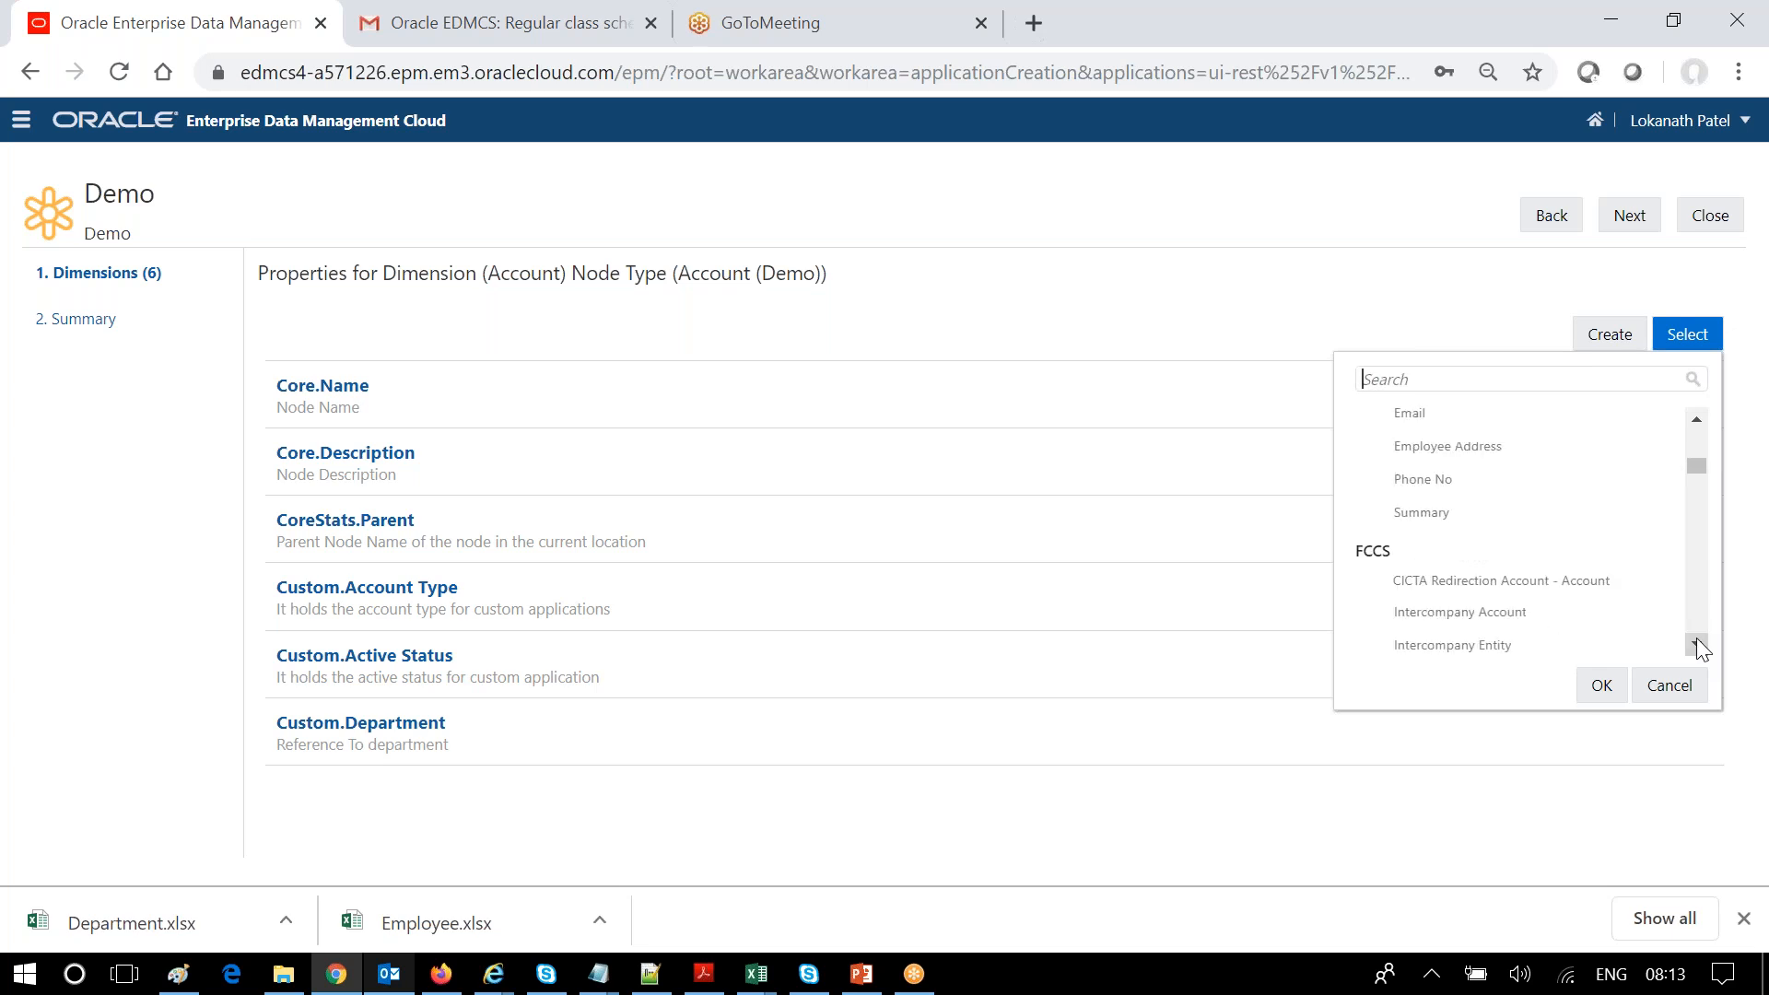
click(1696, 644)
click(1696, 644)
click(1696, 644)
click(1696, 419)
click(1696, 419)
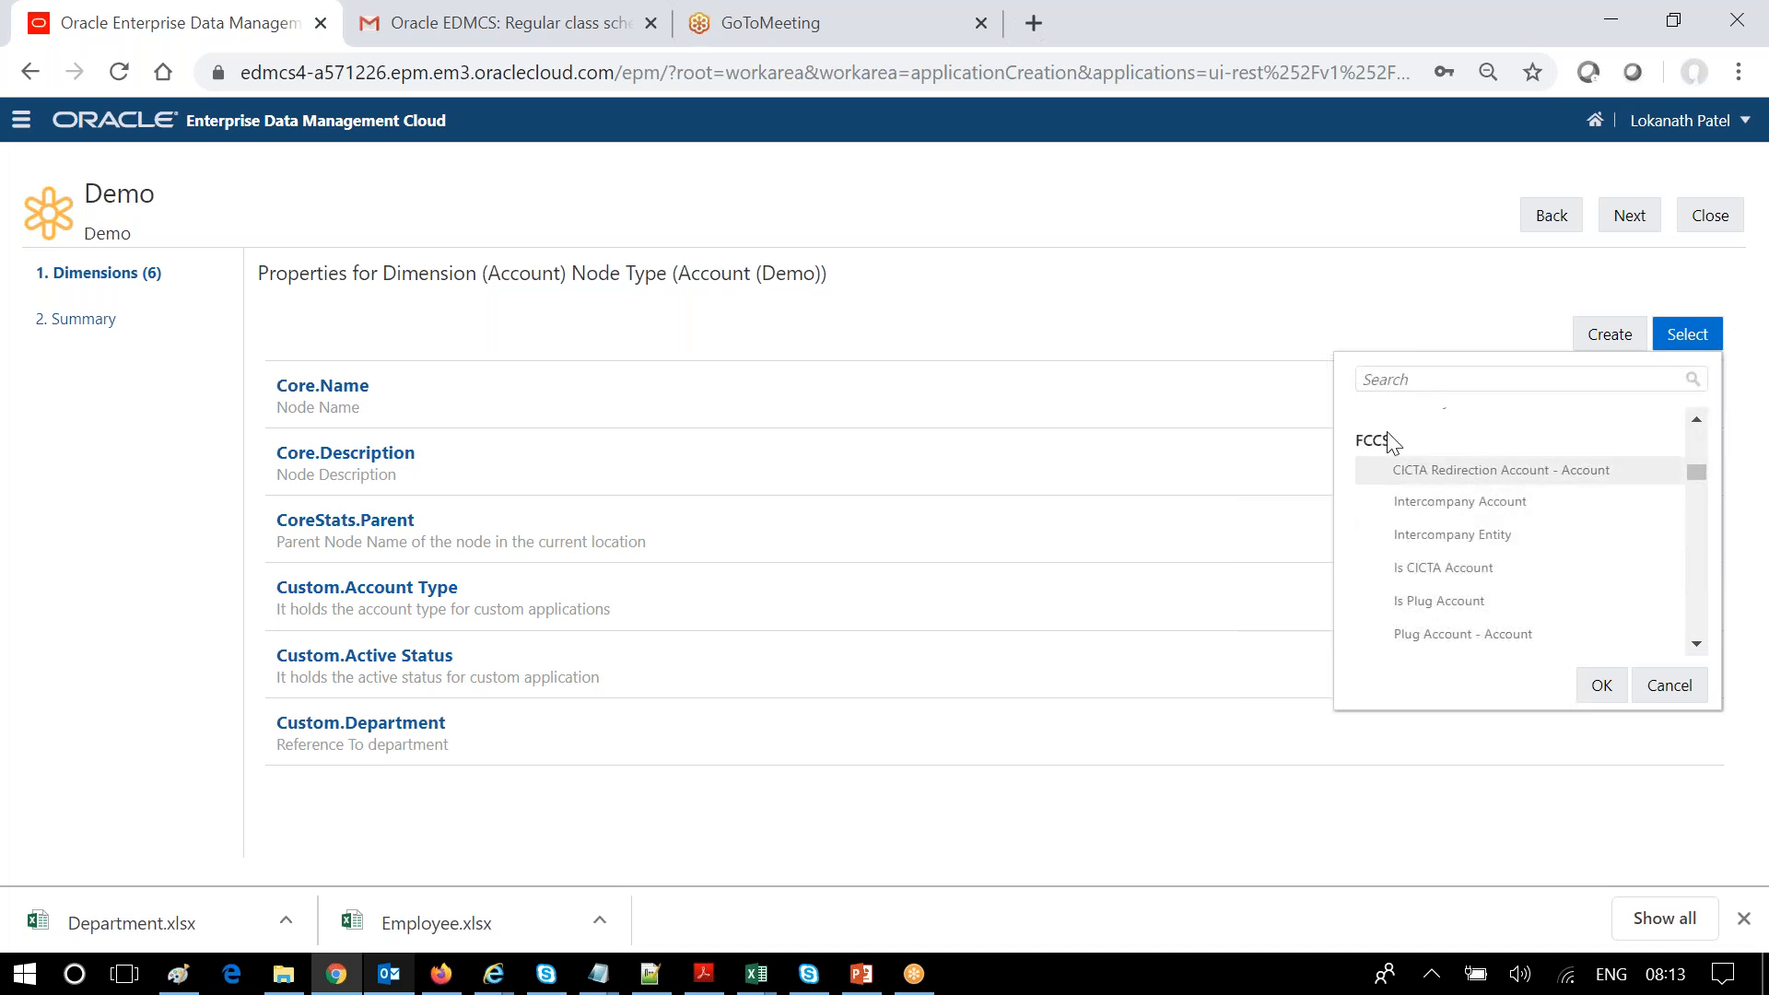
- Examine the selectable properties in the FCGL and PLN namespaces, including PLN Account Type, and return to the Custom ones
click(1696, 644)
click(1697, 644)
click(1696, 644)
click(1696, 644)
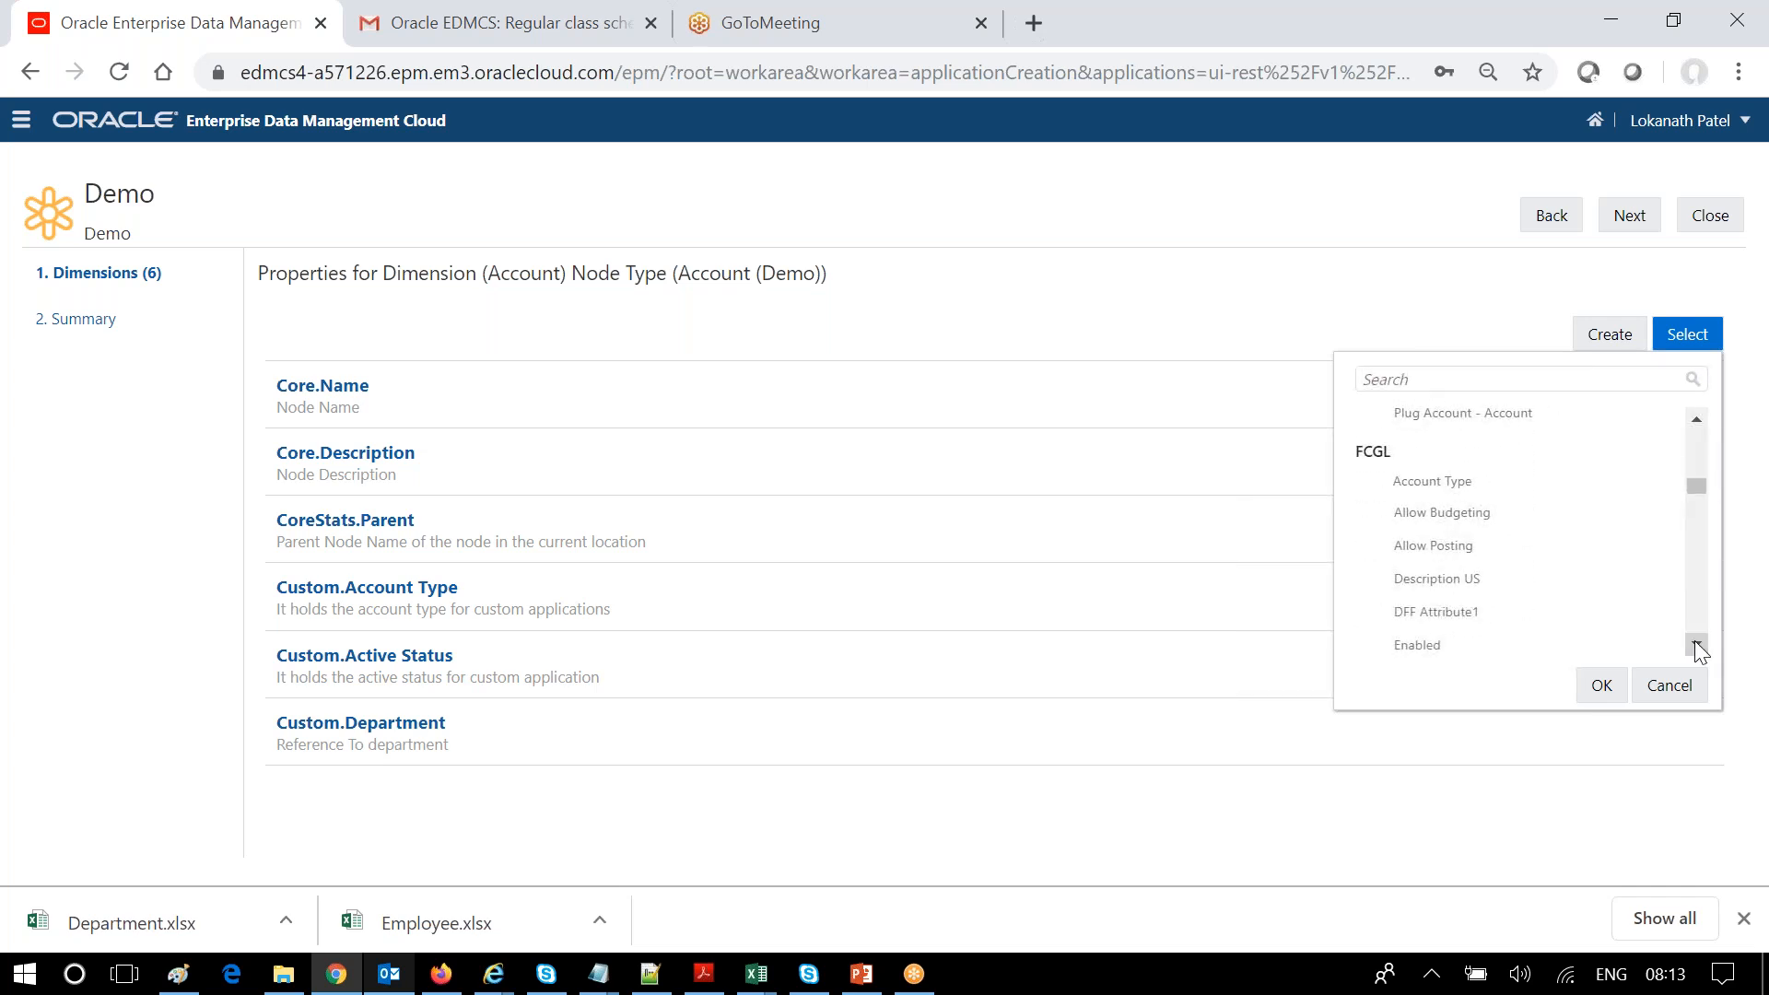
click(1696, 644)
click(1696, 644)
click(1696, 644)
click(1696, 644)
click(1696, 644)
click(1696, 644)
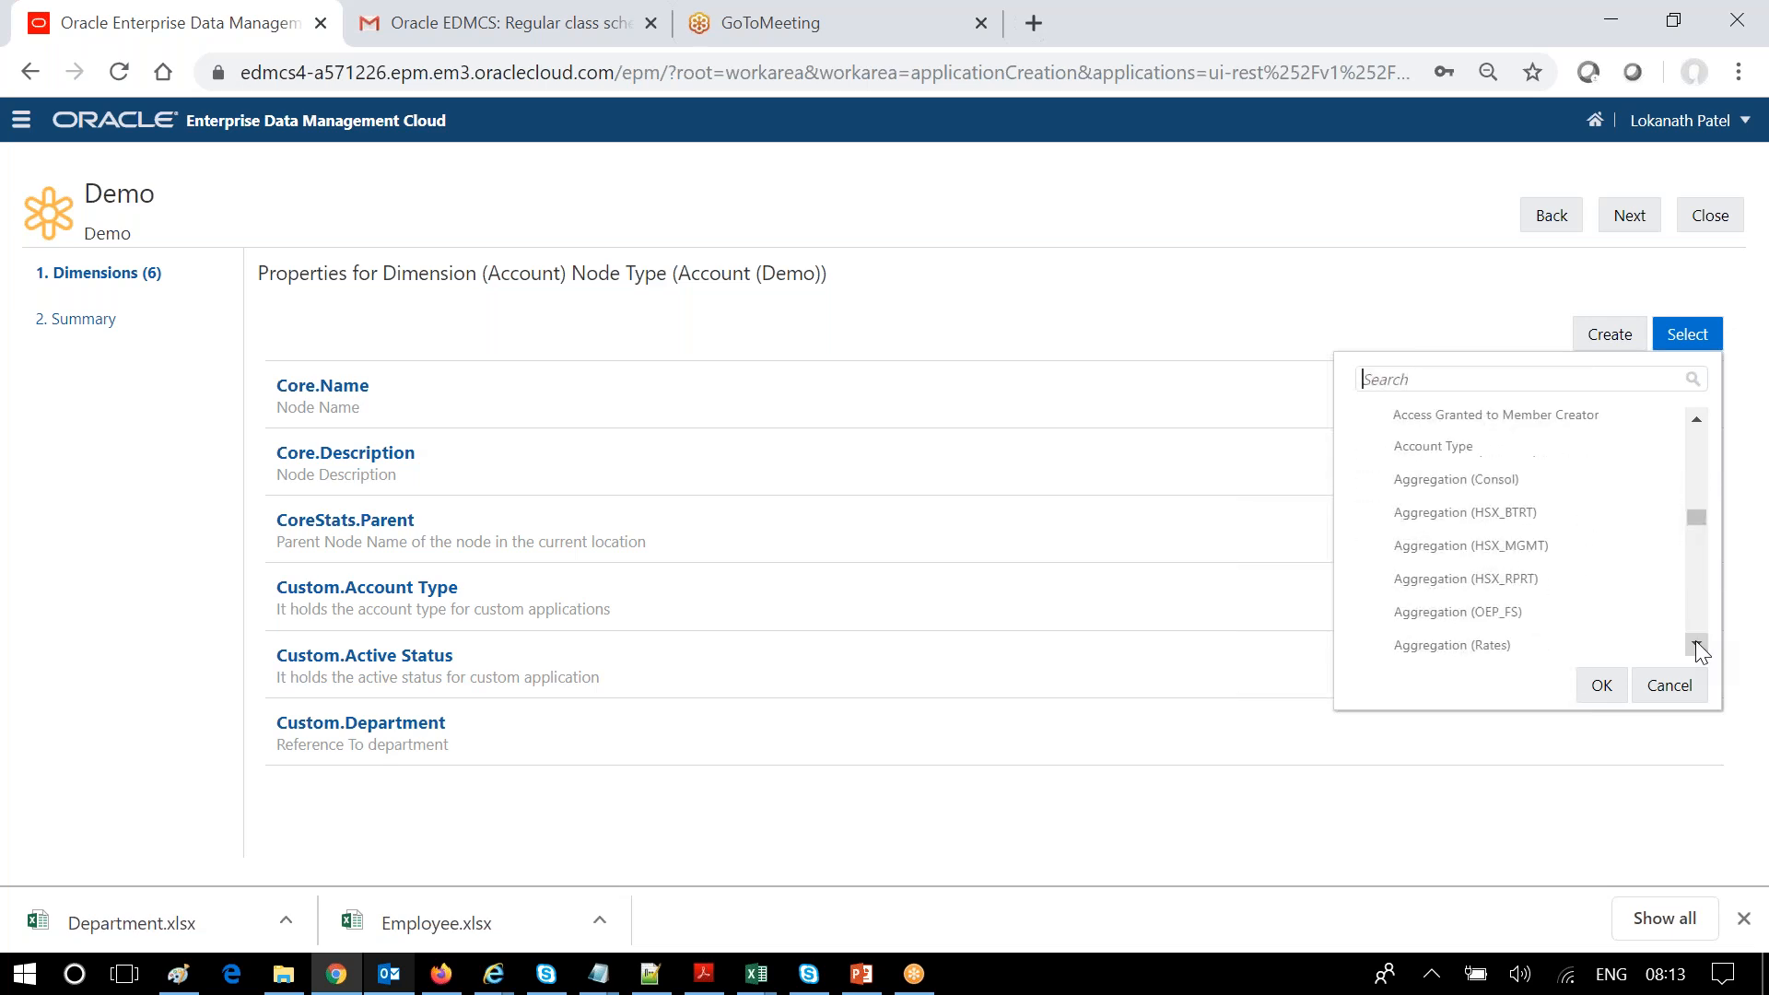
click(1701, 426)
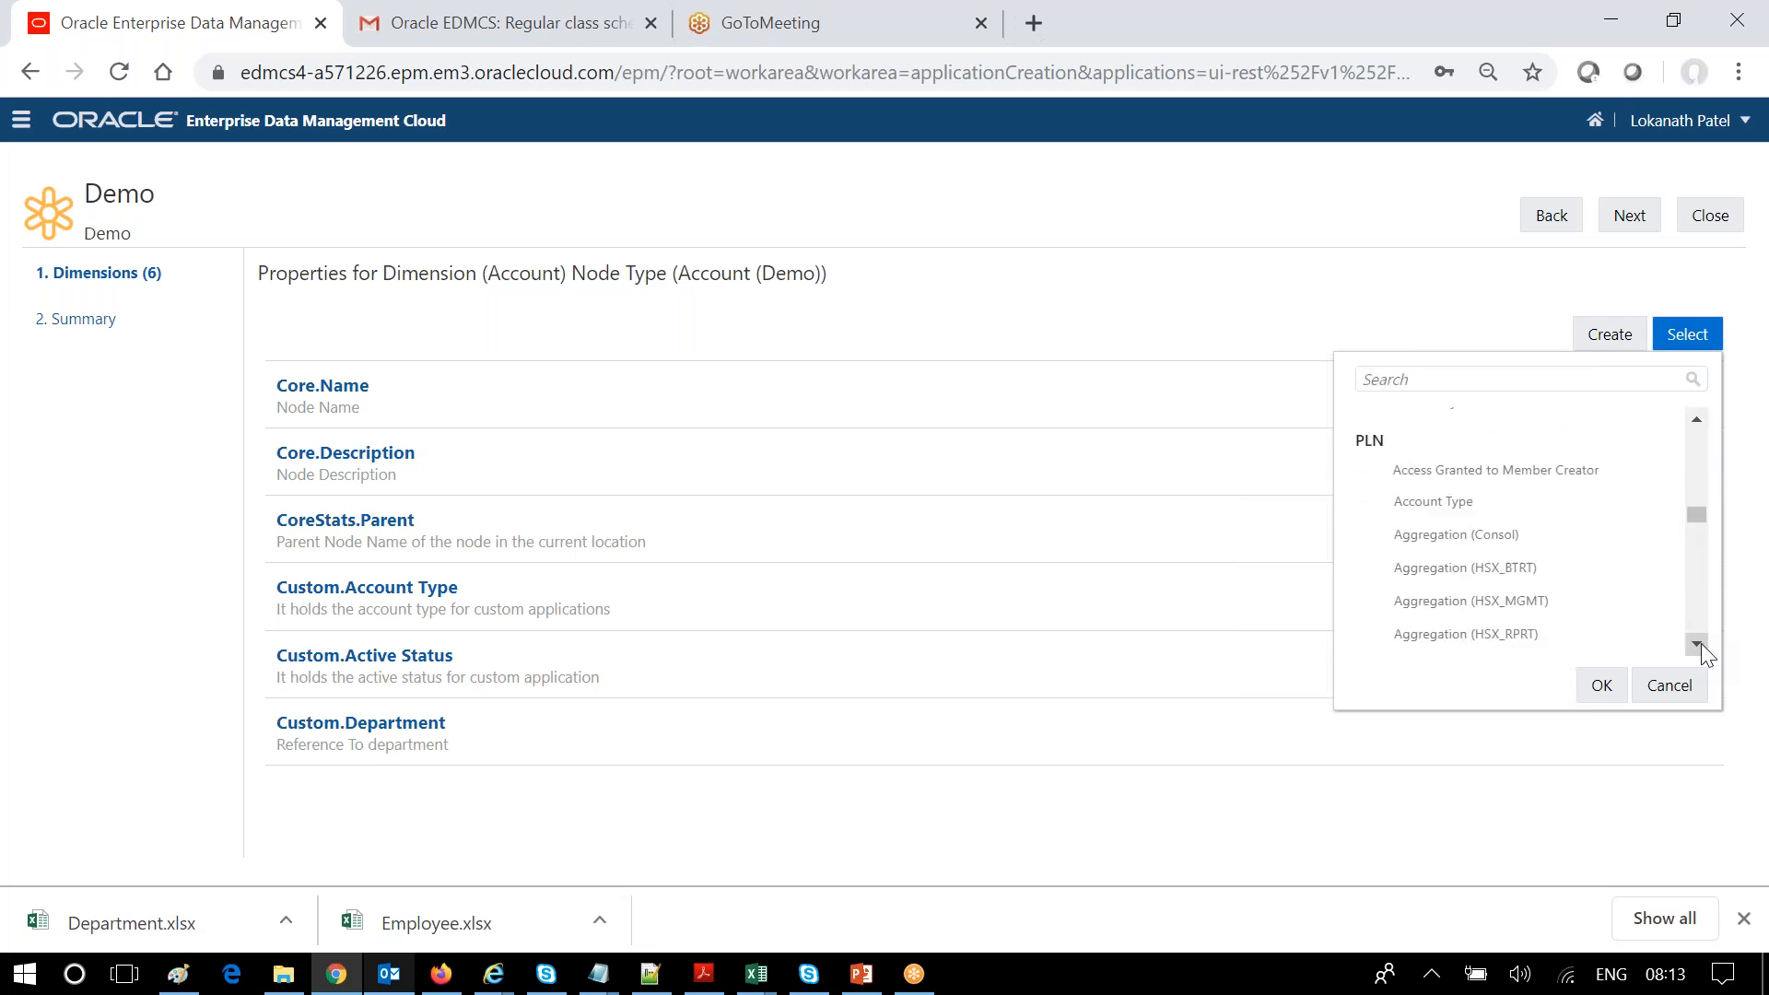
click(1698, 644)
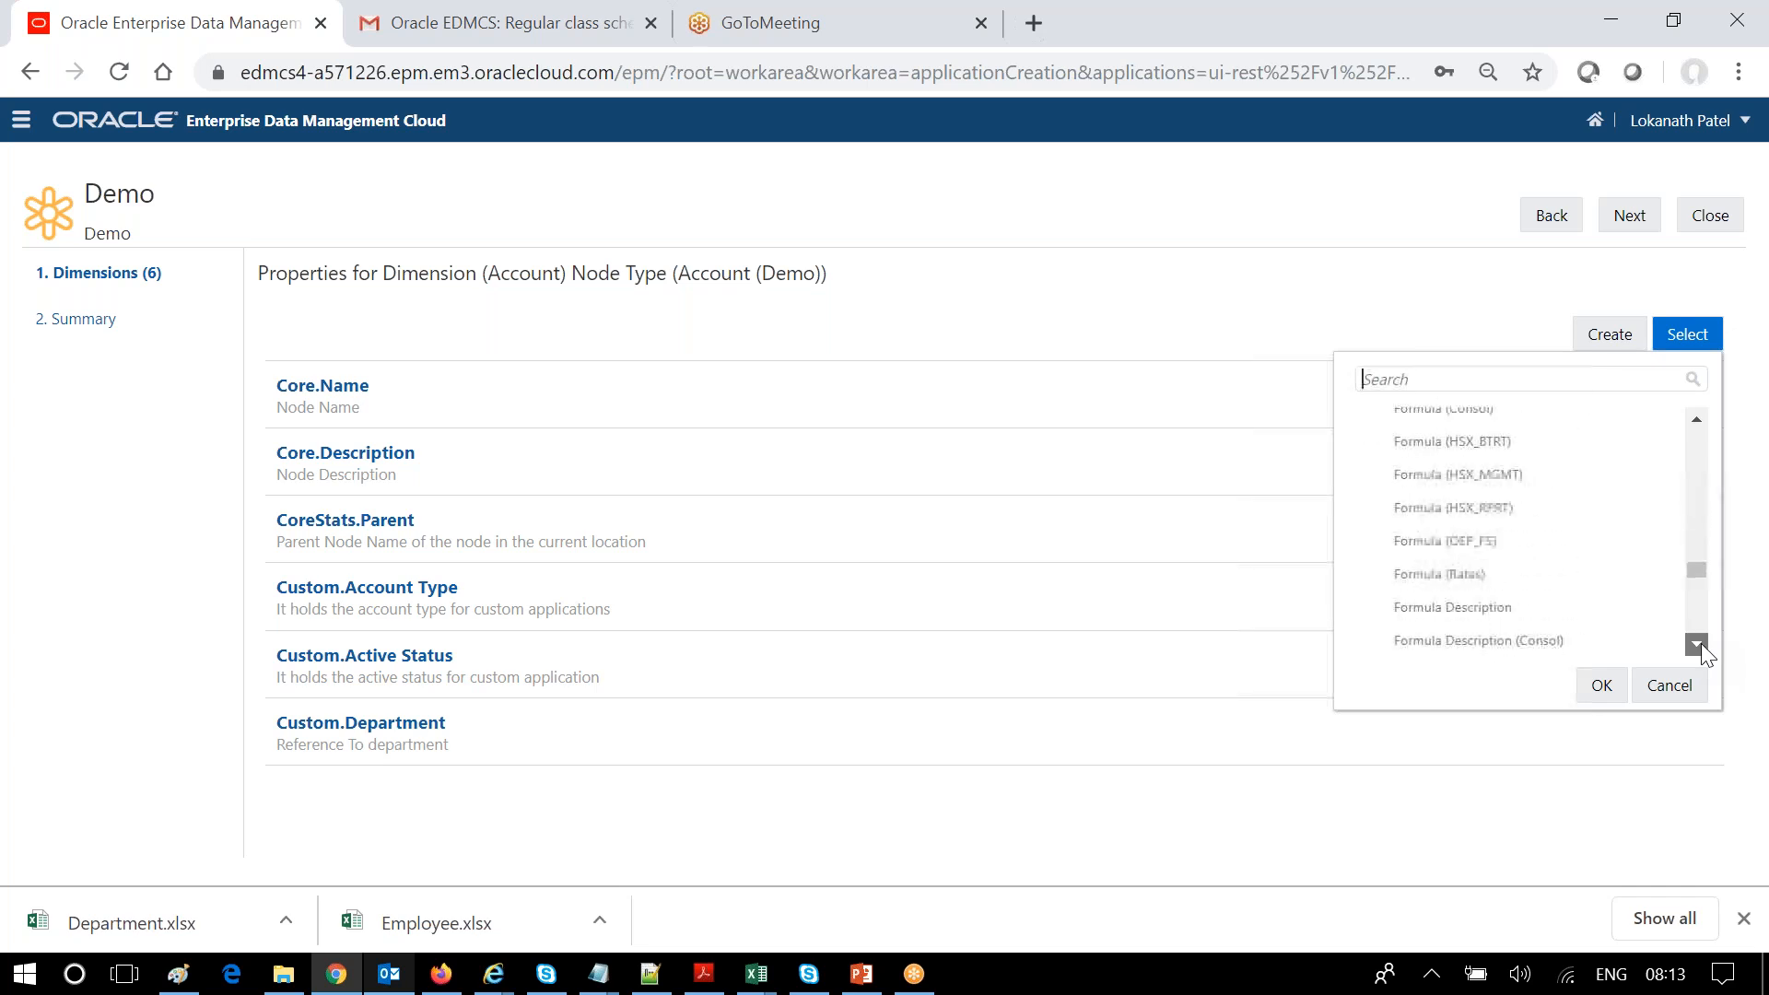
click(1700, 419)
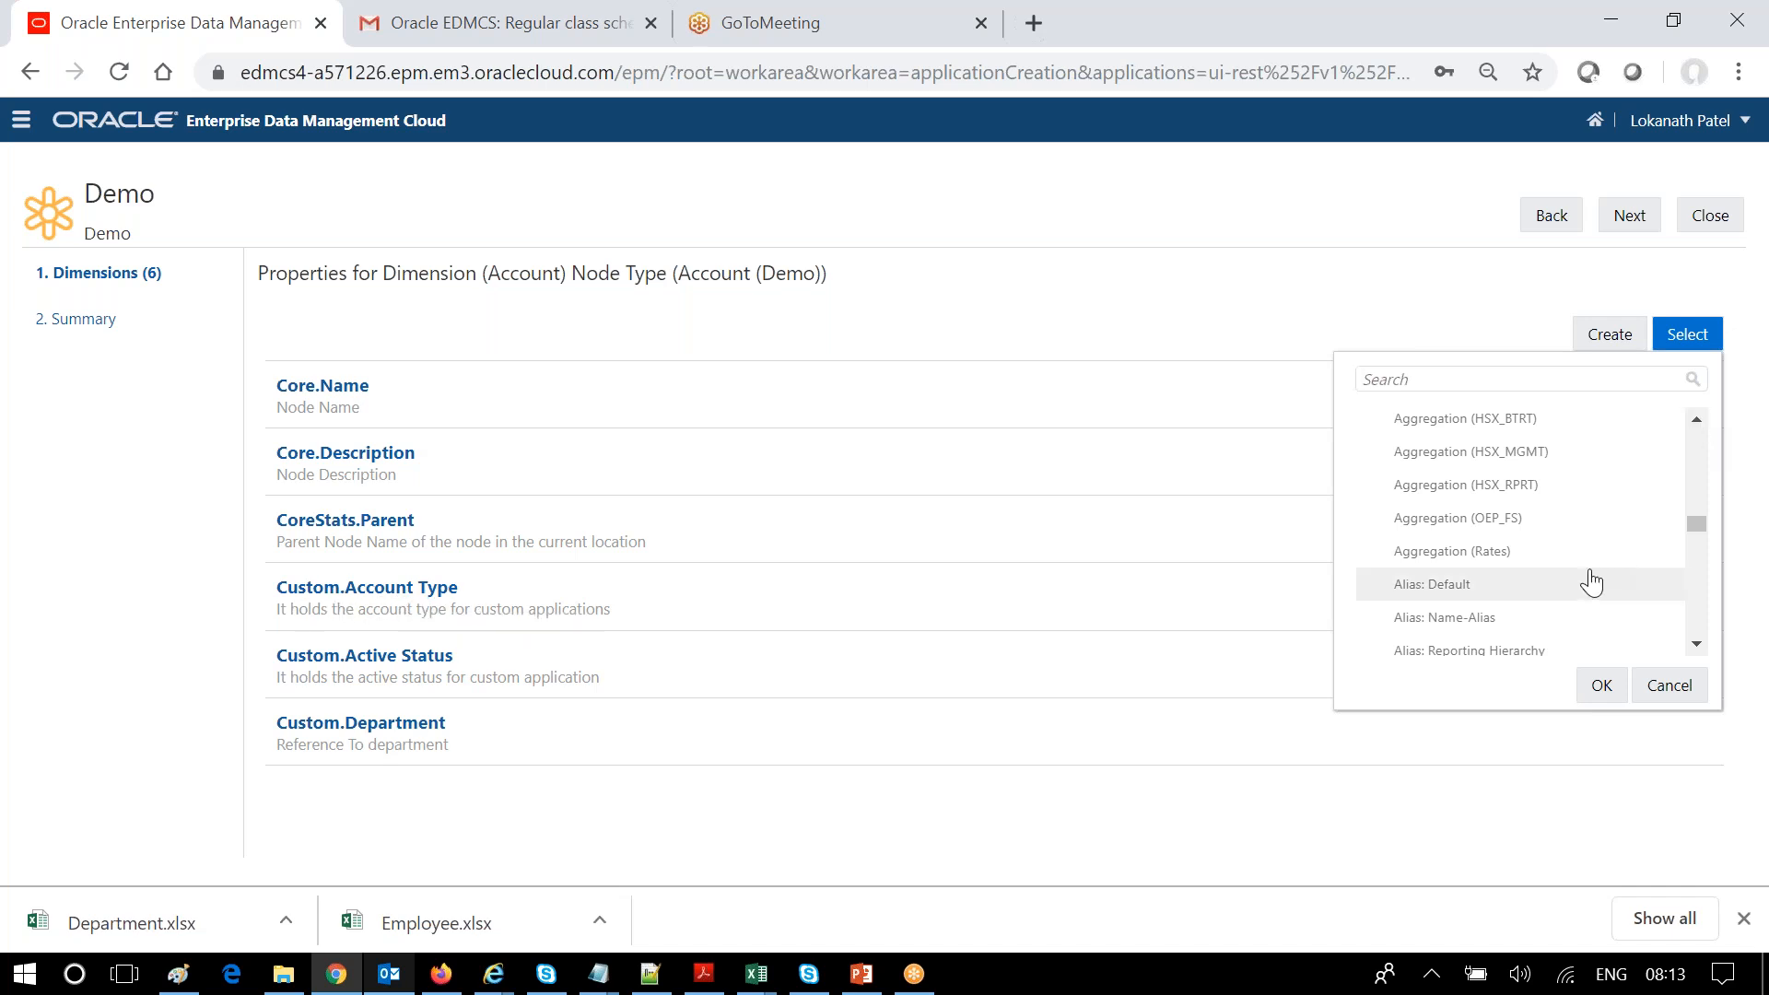
click(1695, 643)
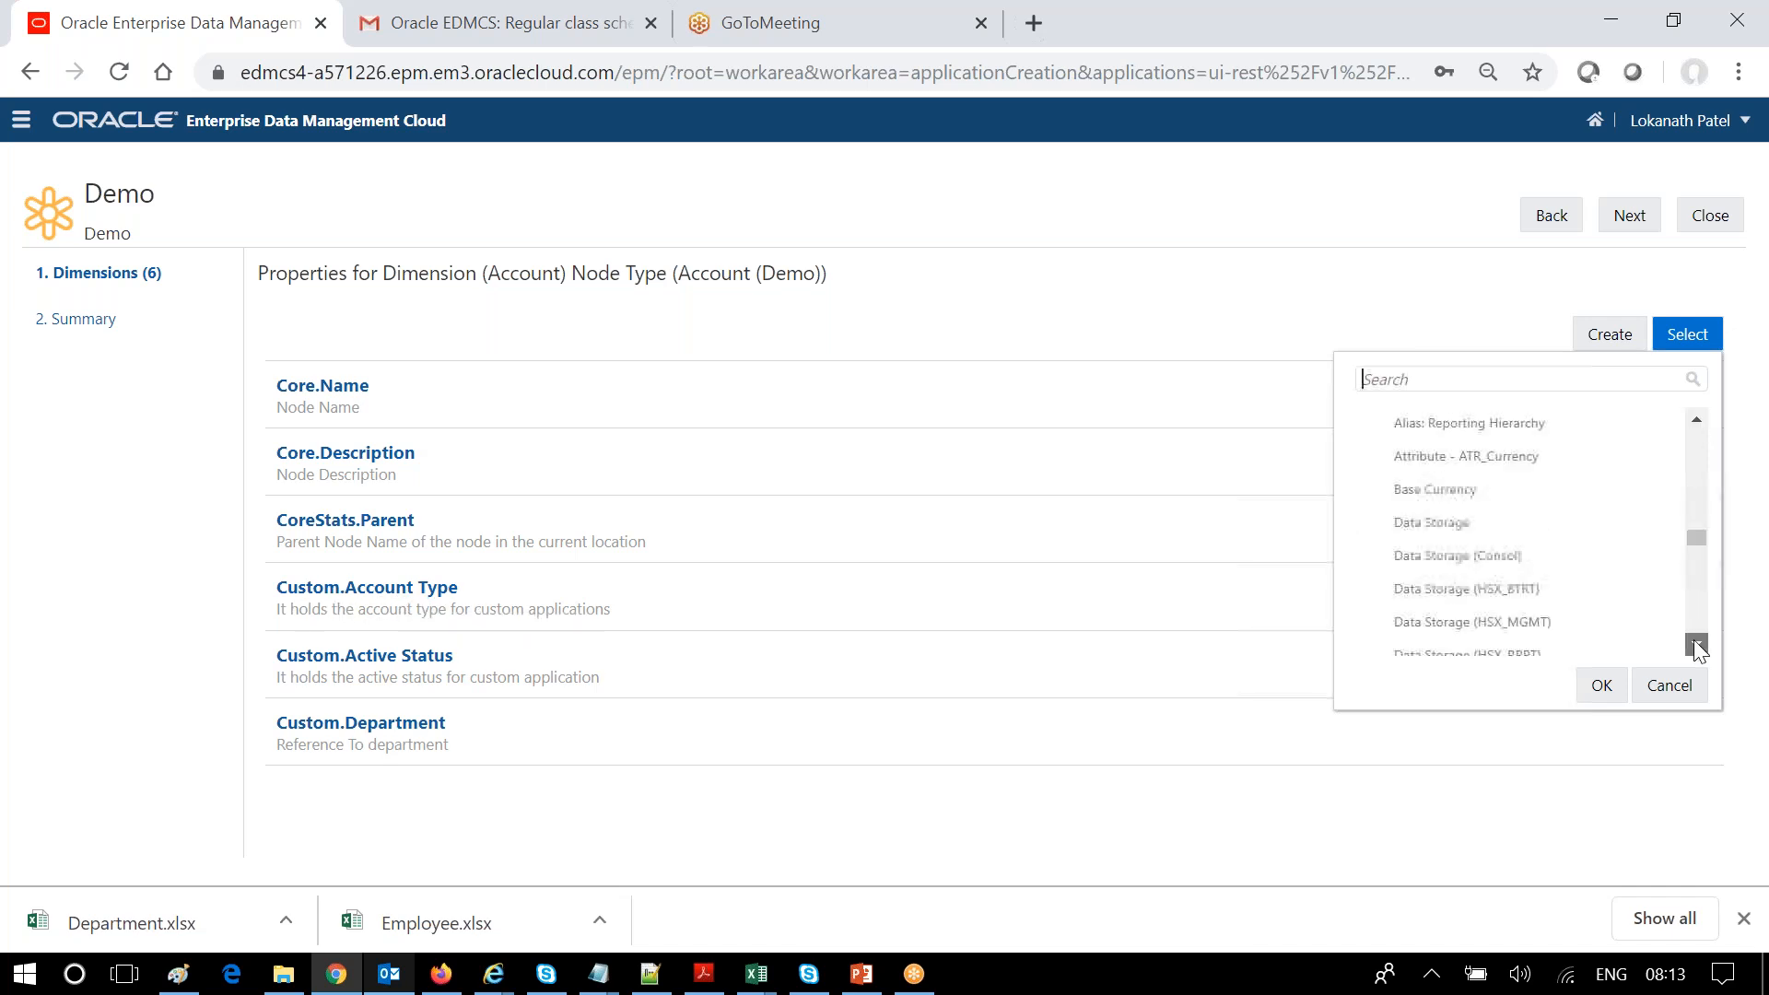
click(1700, 419)
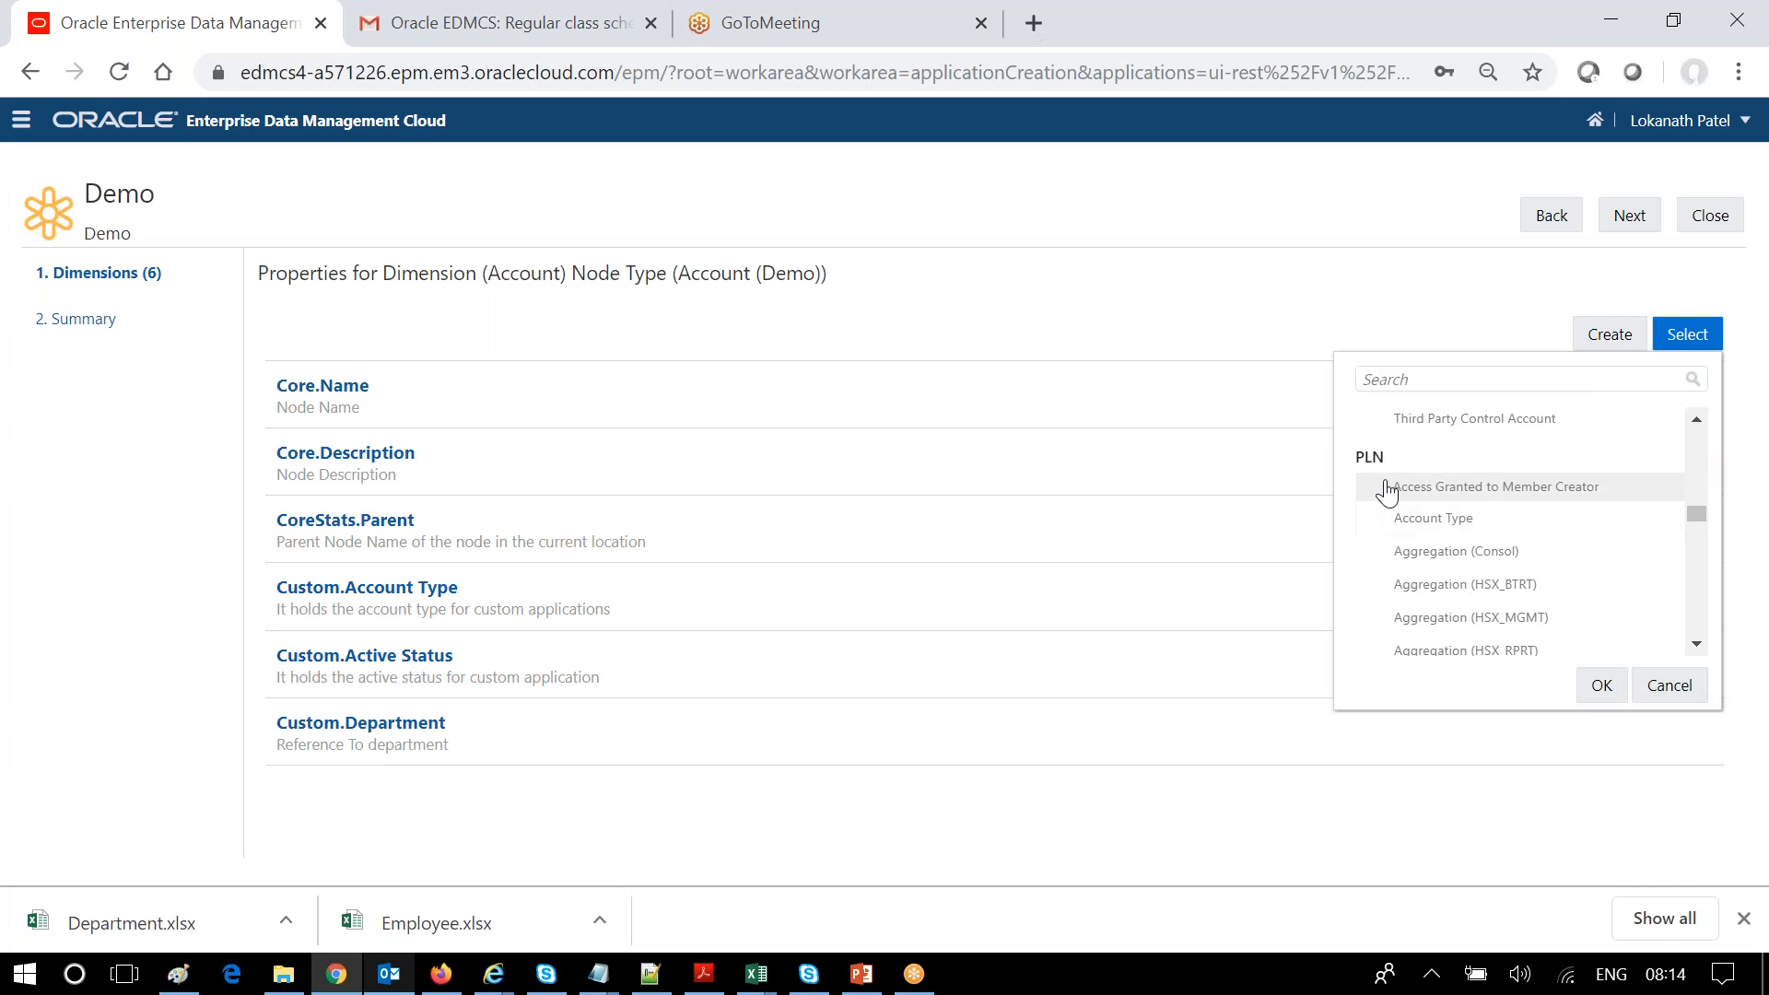
click(1433, 517)
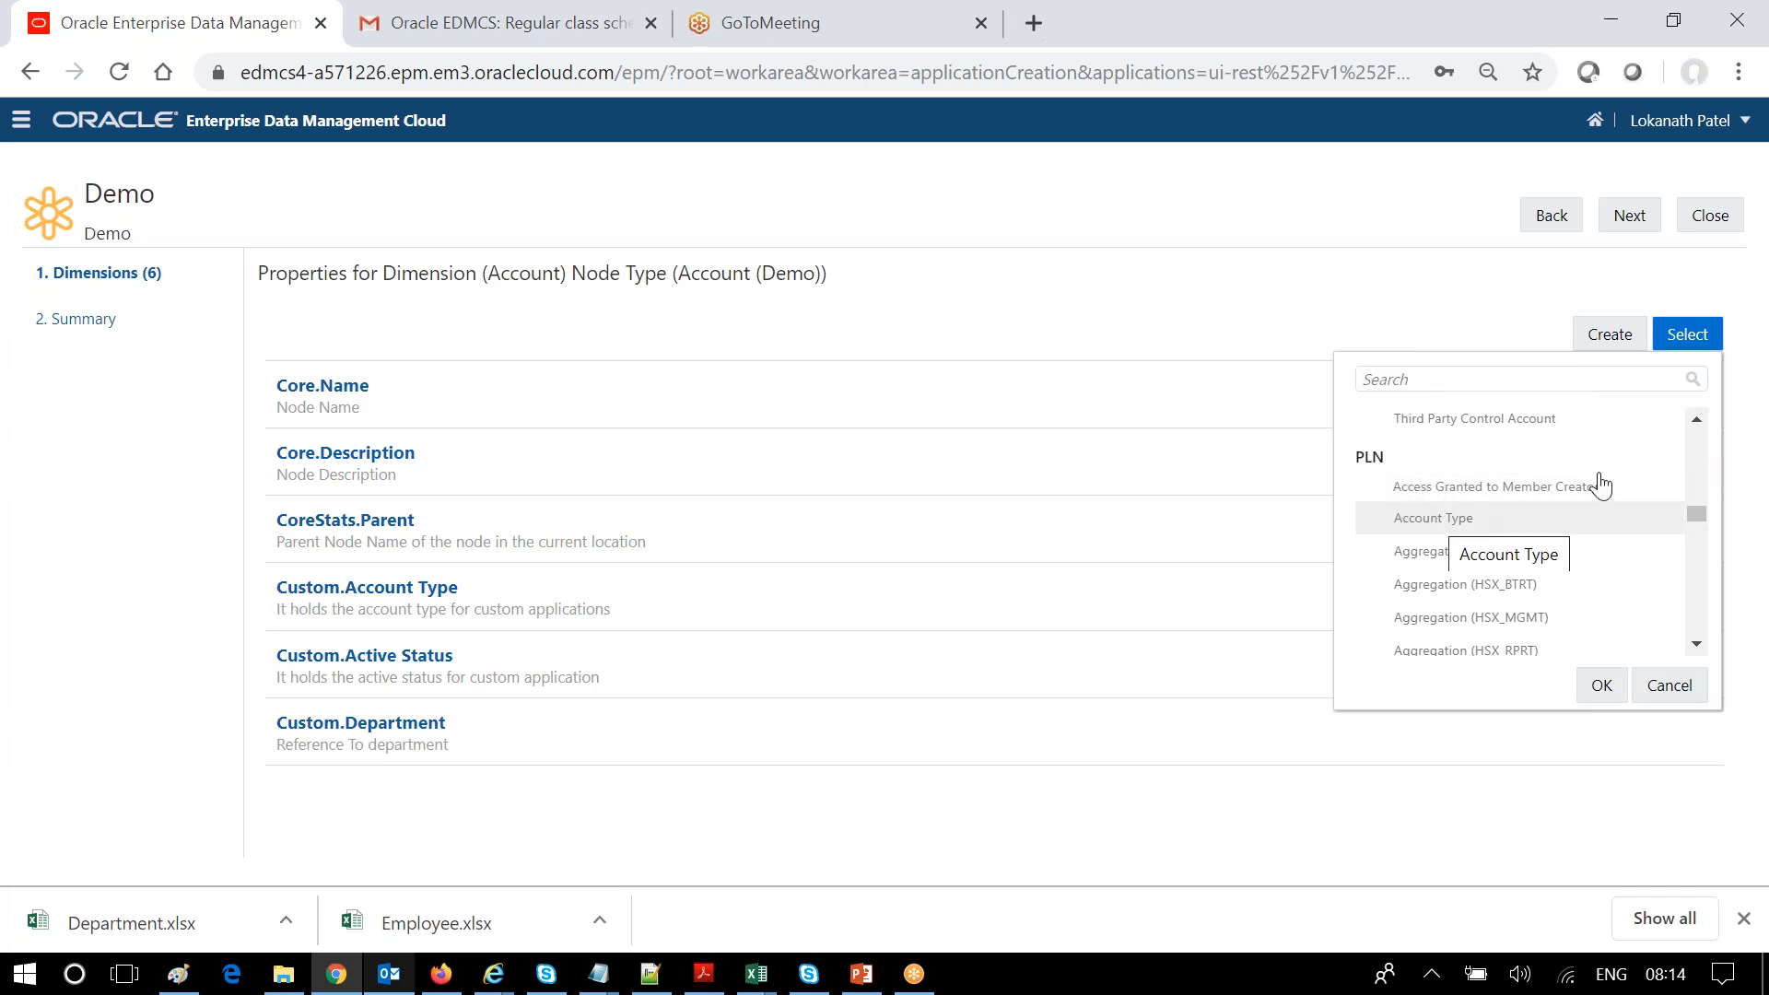
click(1698, 419)
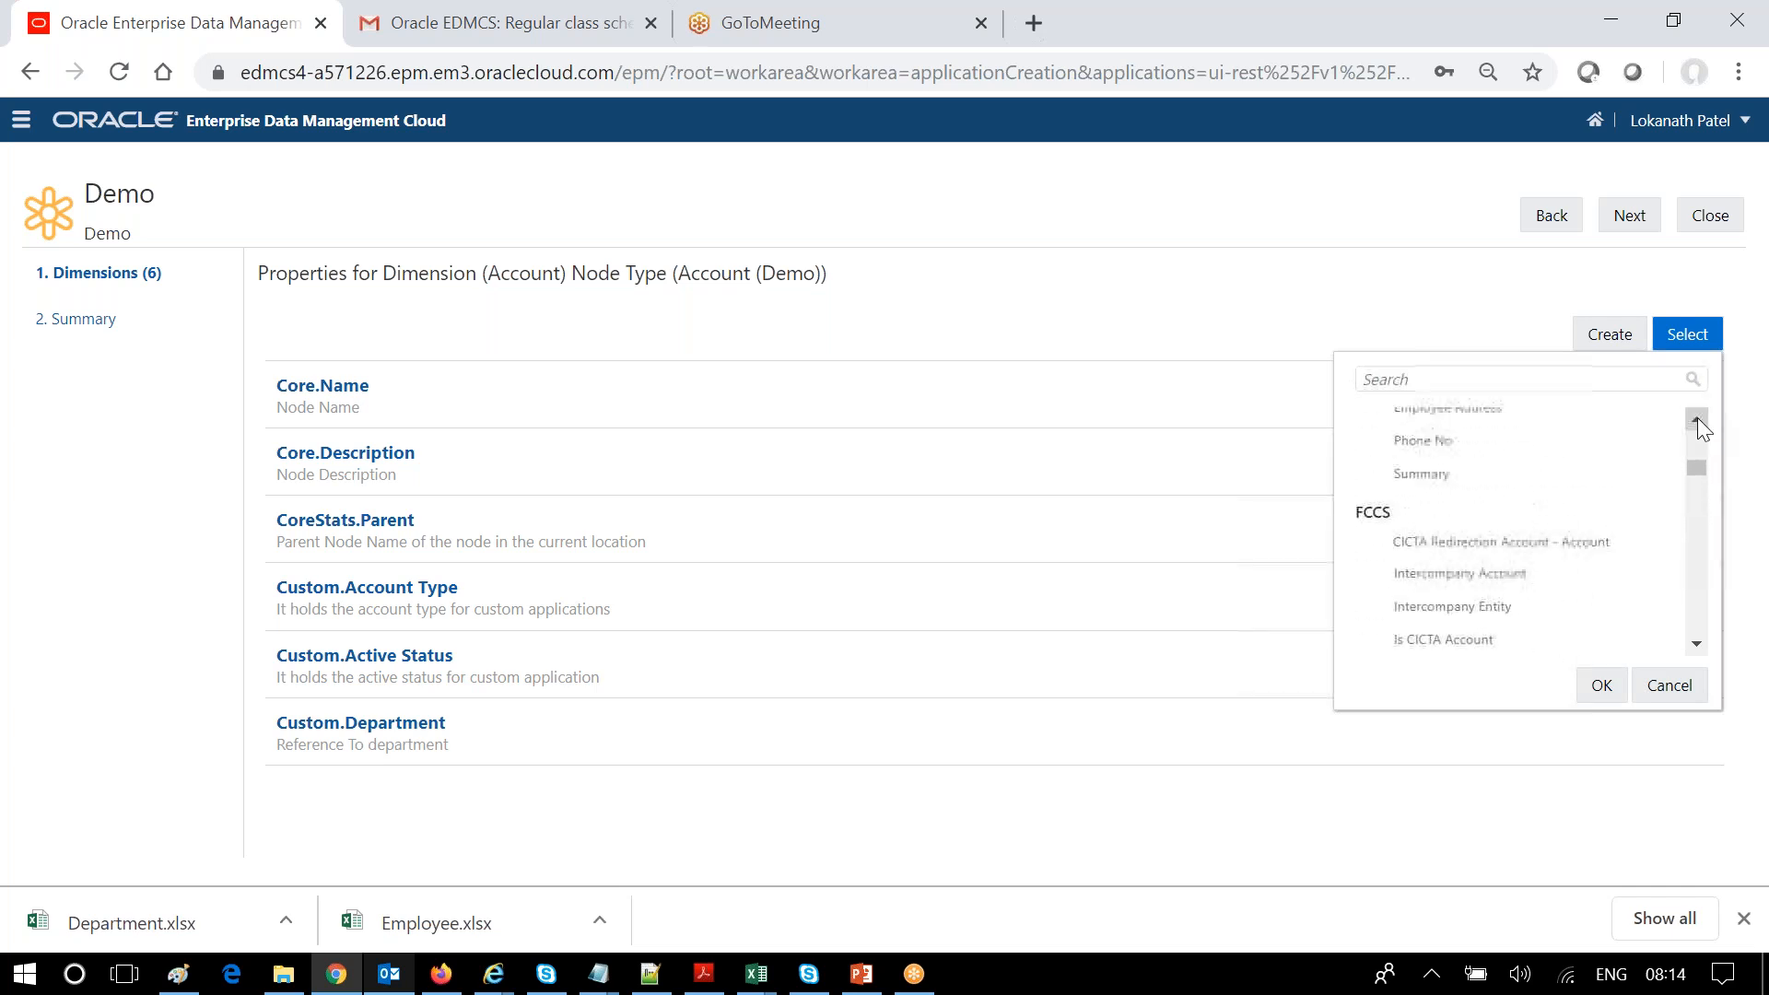
click(1697, 644)
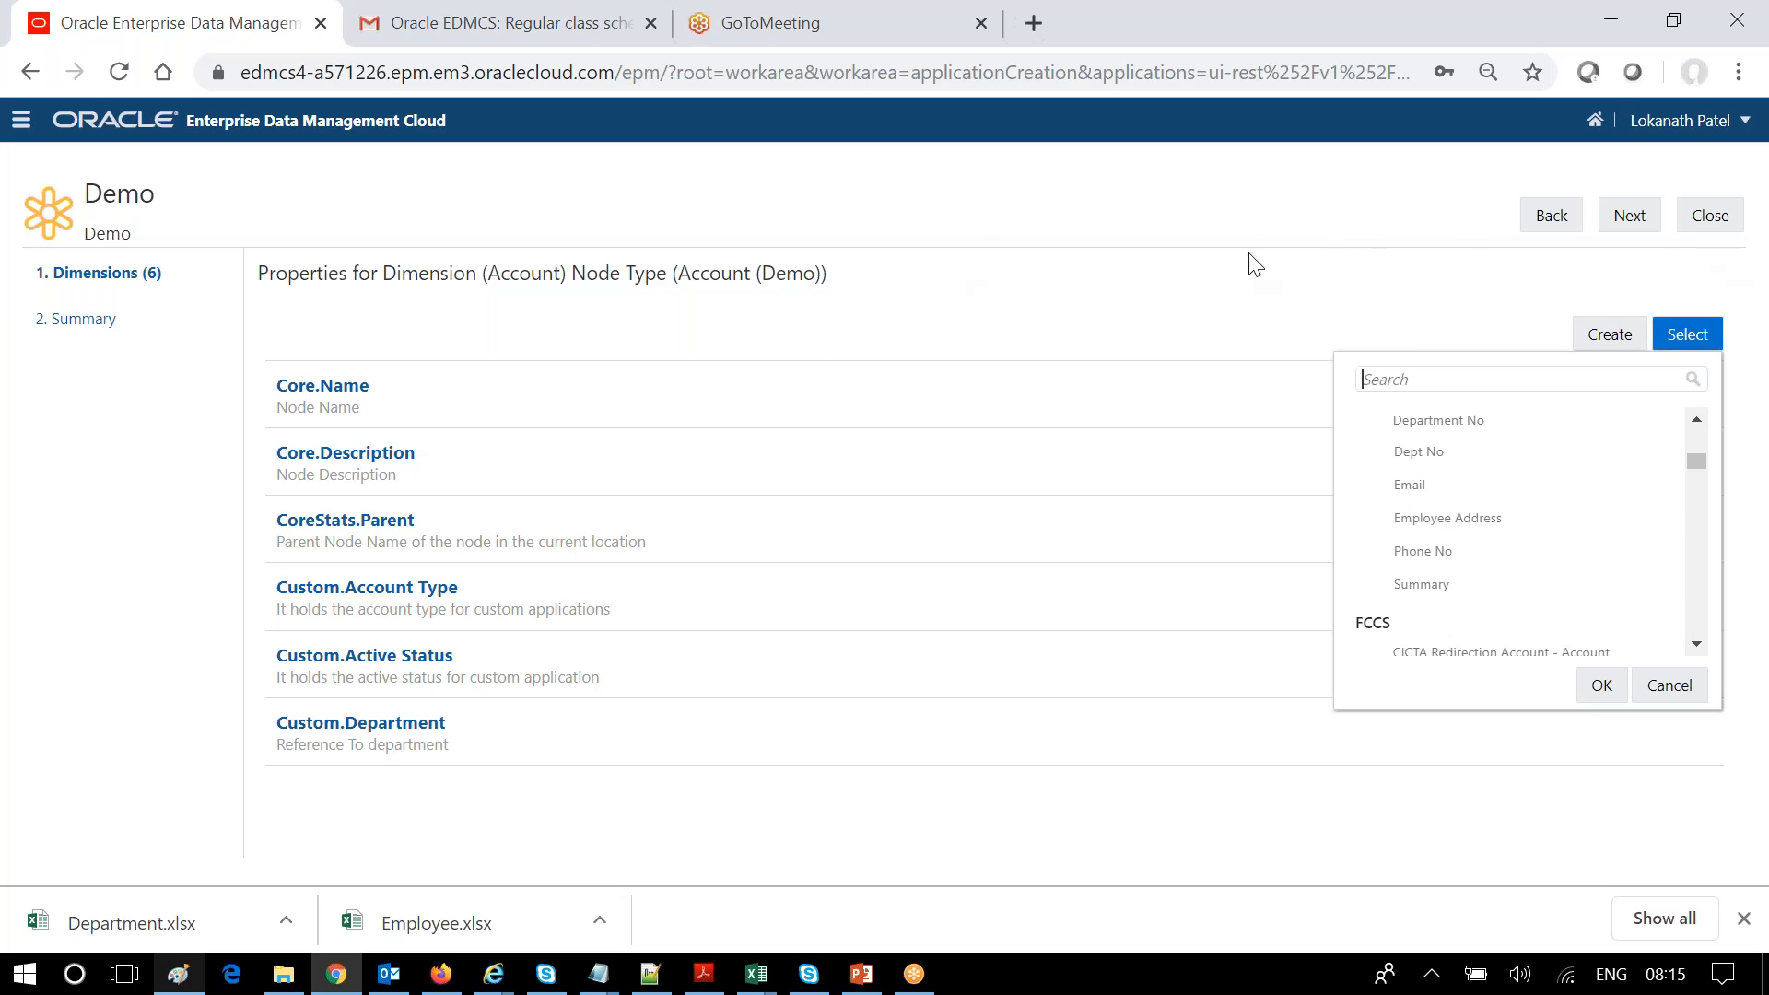
- Close the Demo application's registration and look through the system-wide Properties list across all namespaces
click(1726, 224)
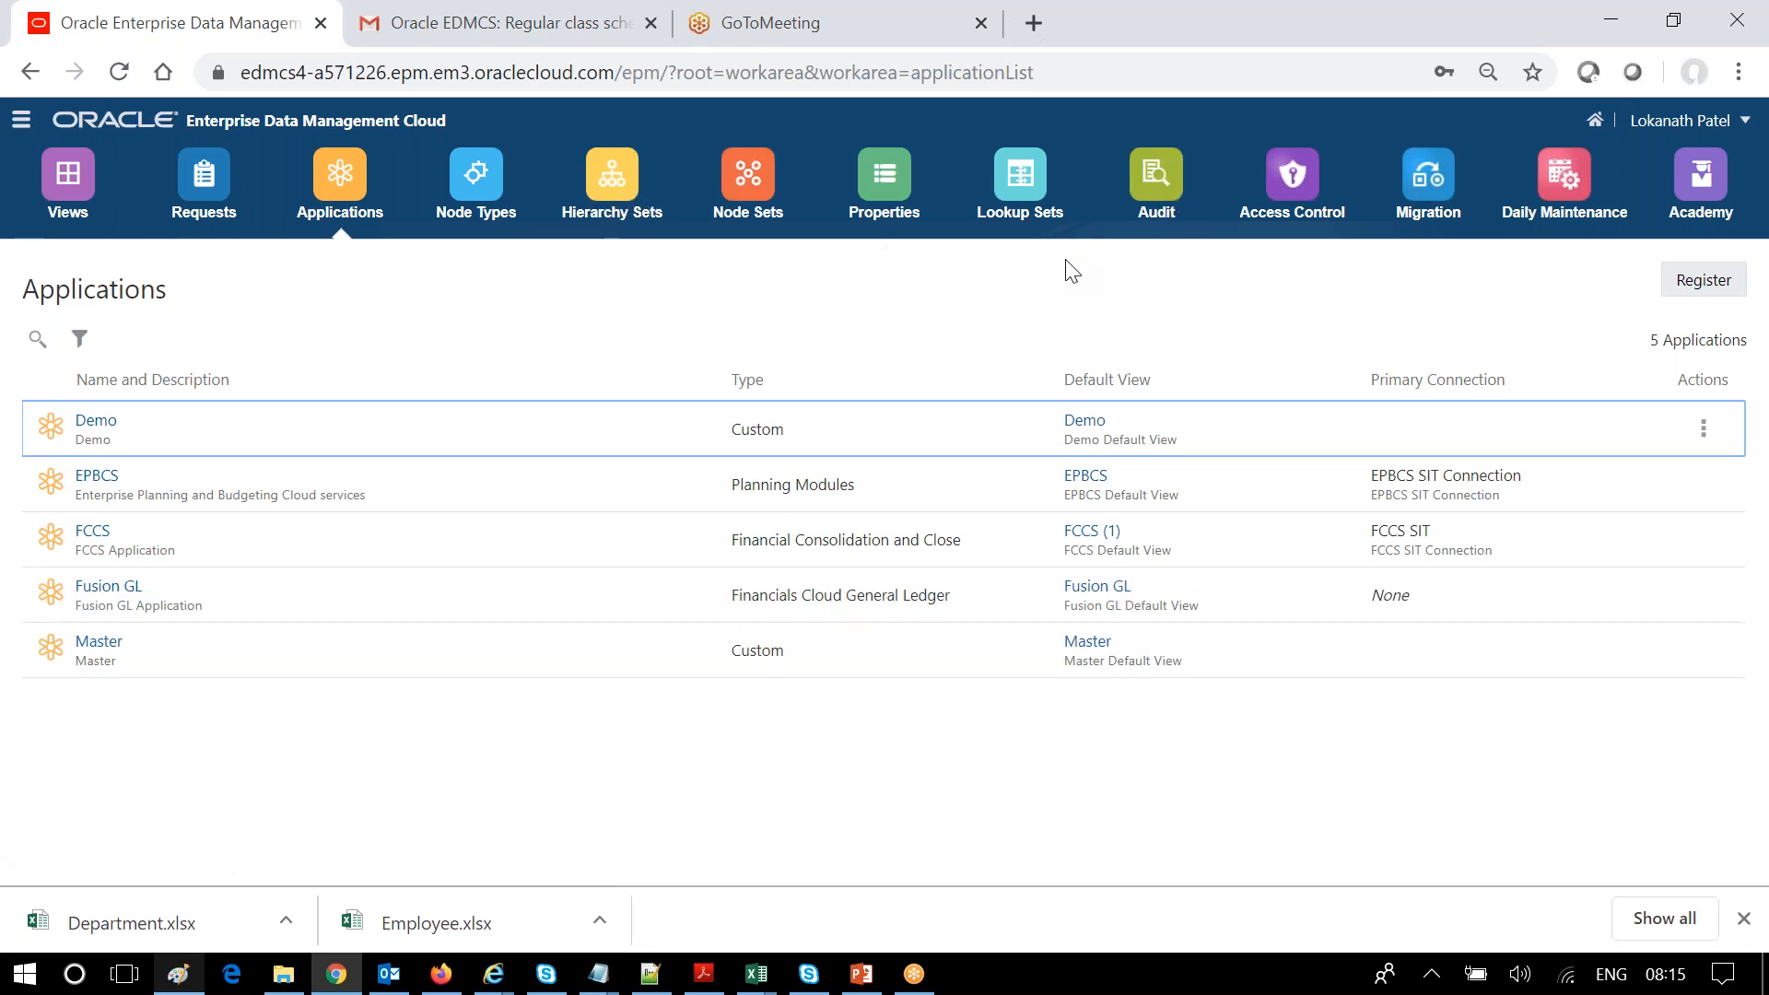
click(884, 180)
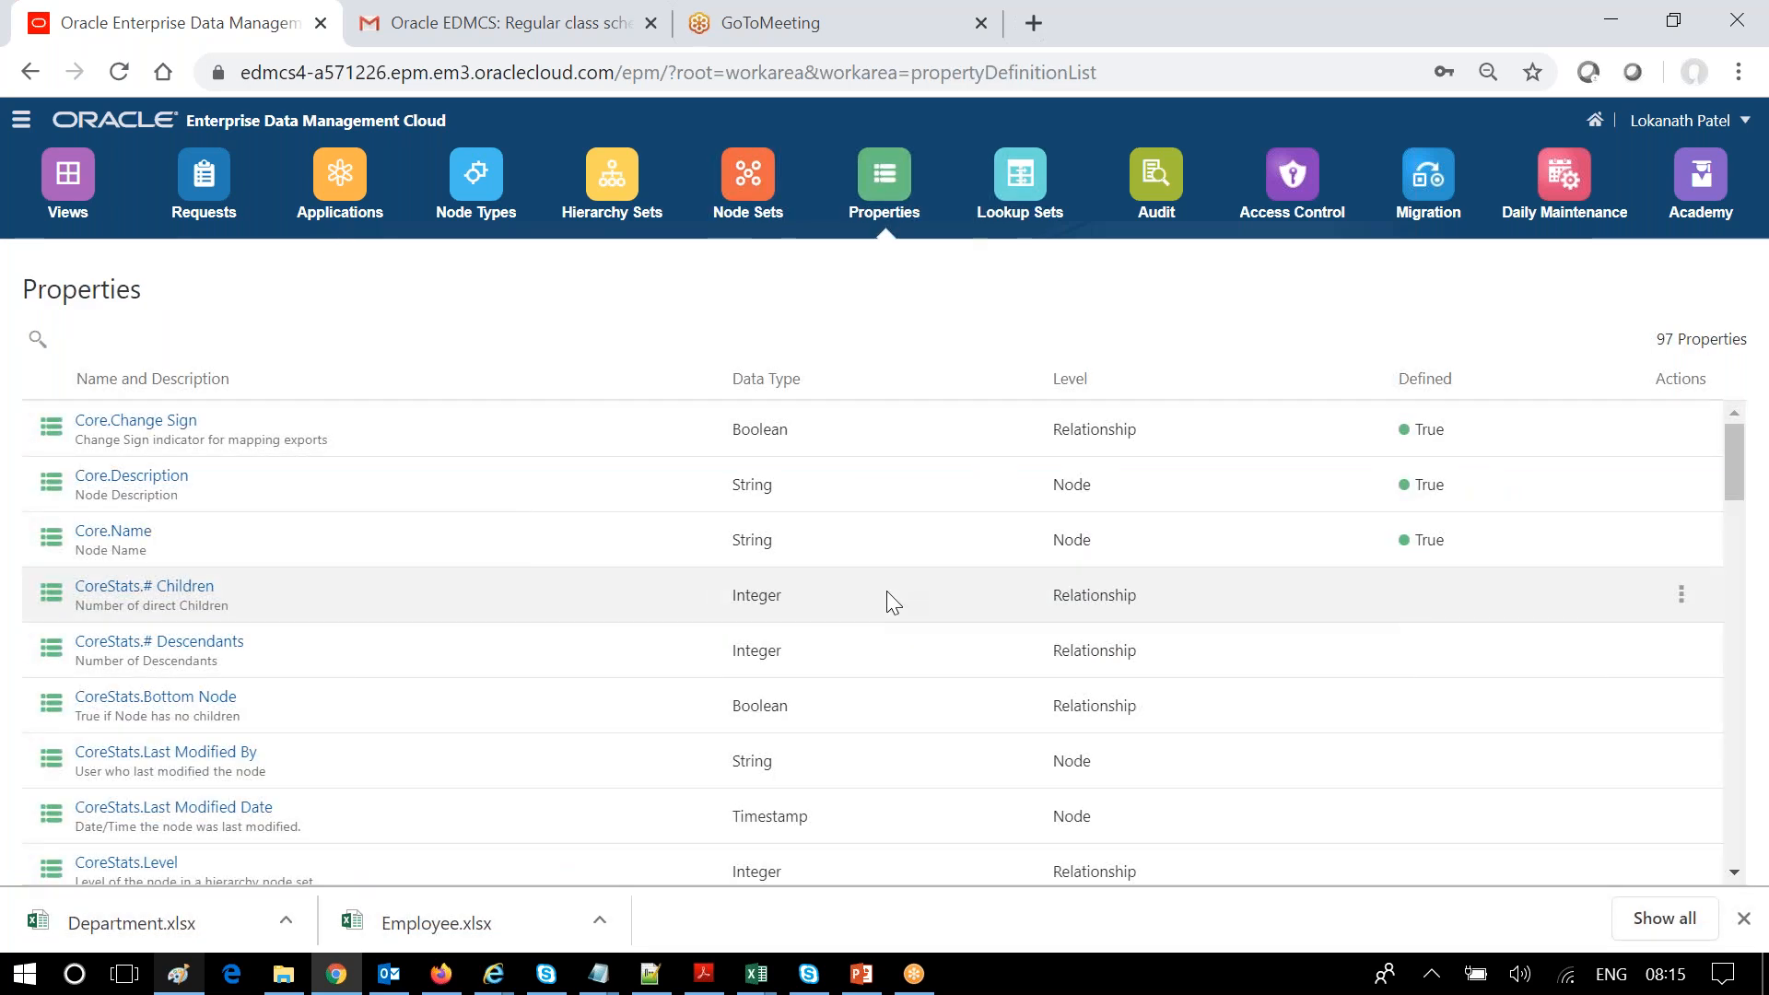
scroll(565, 695, down, 20)
scroll(570, 672, down, 3)
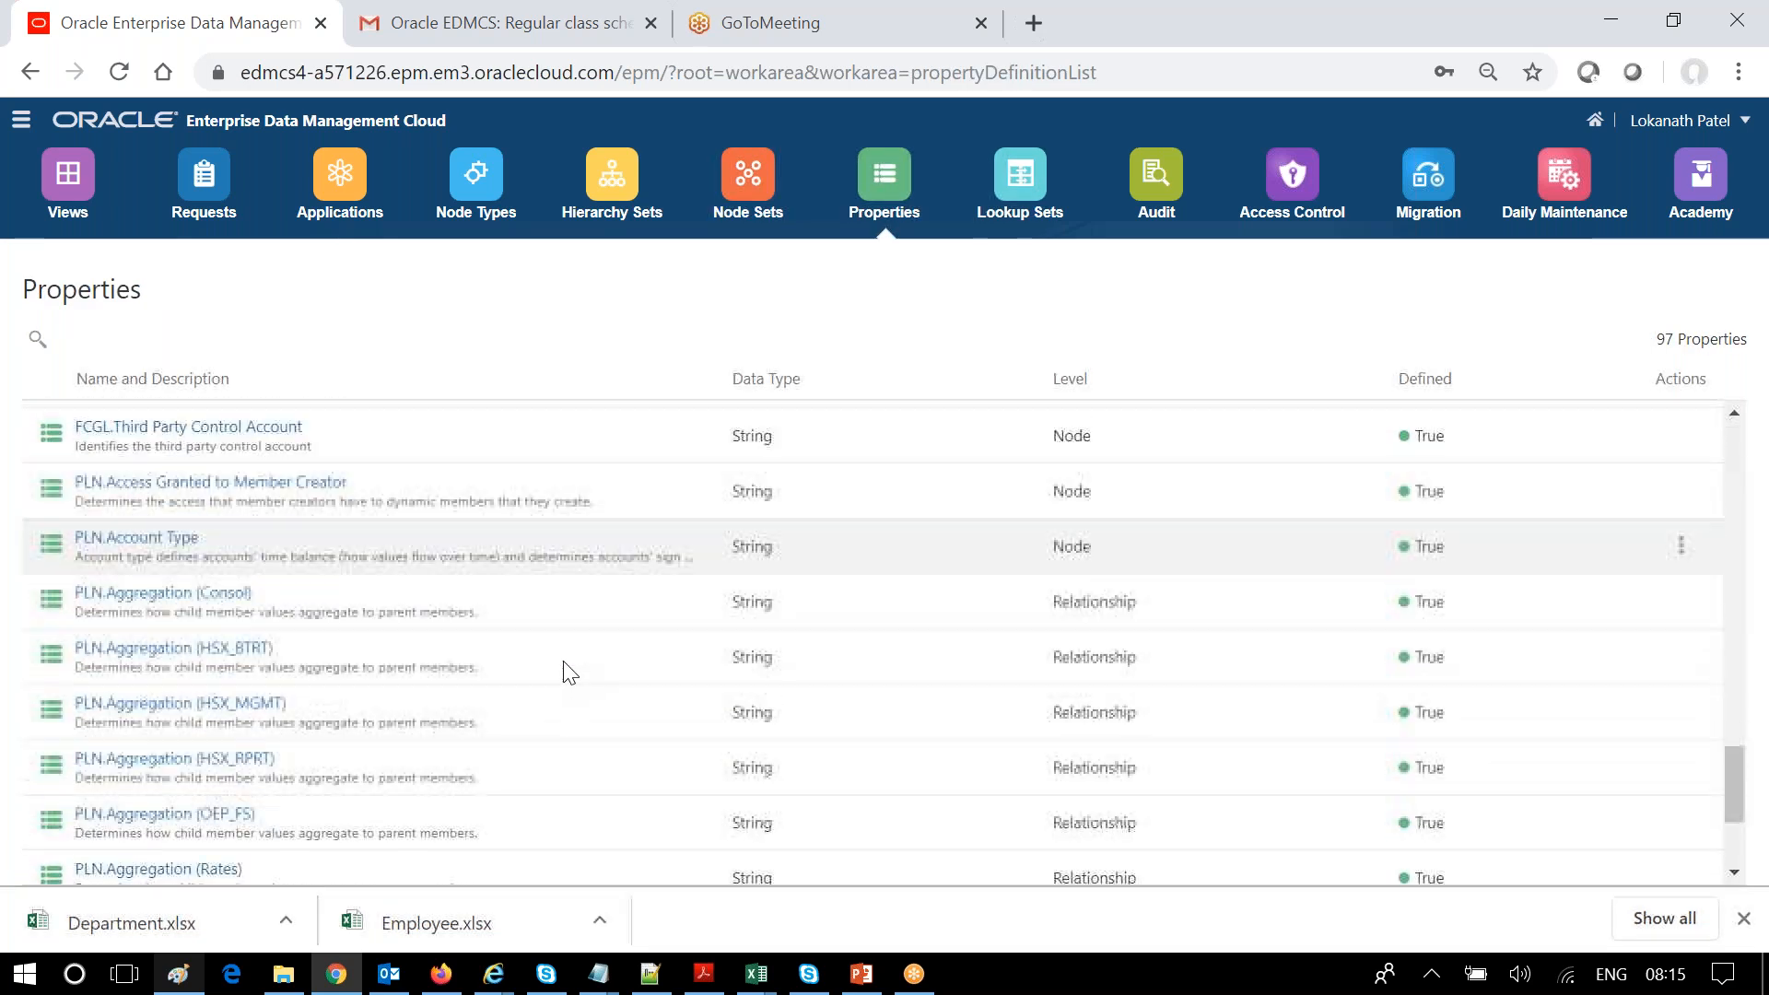
scroll(567, 656, up, 10)
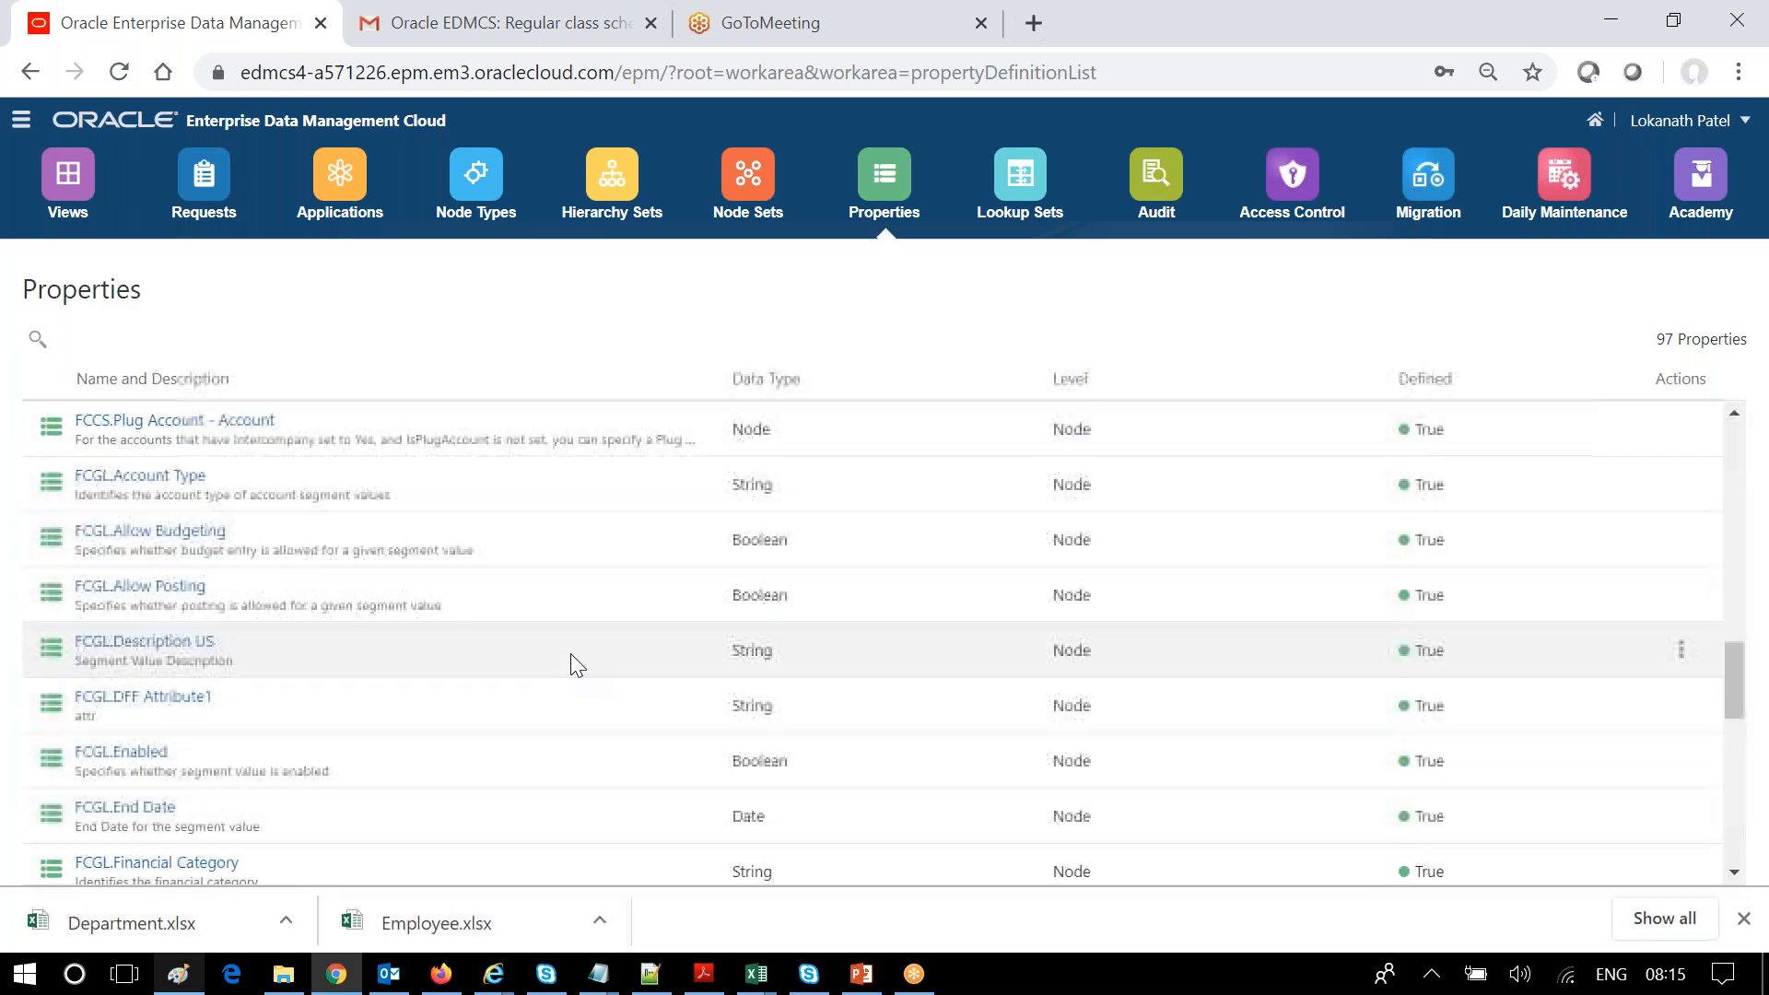
scroll(571, 654, up, 8)
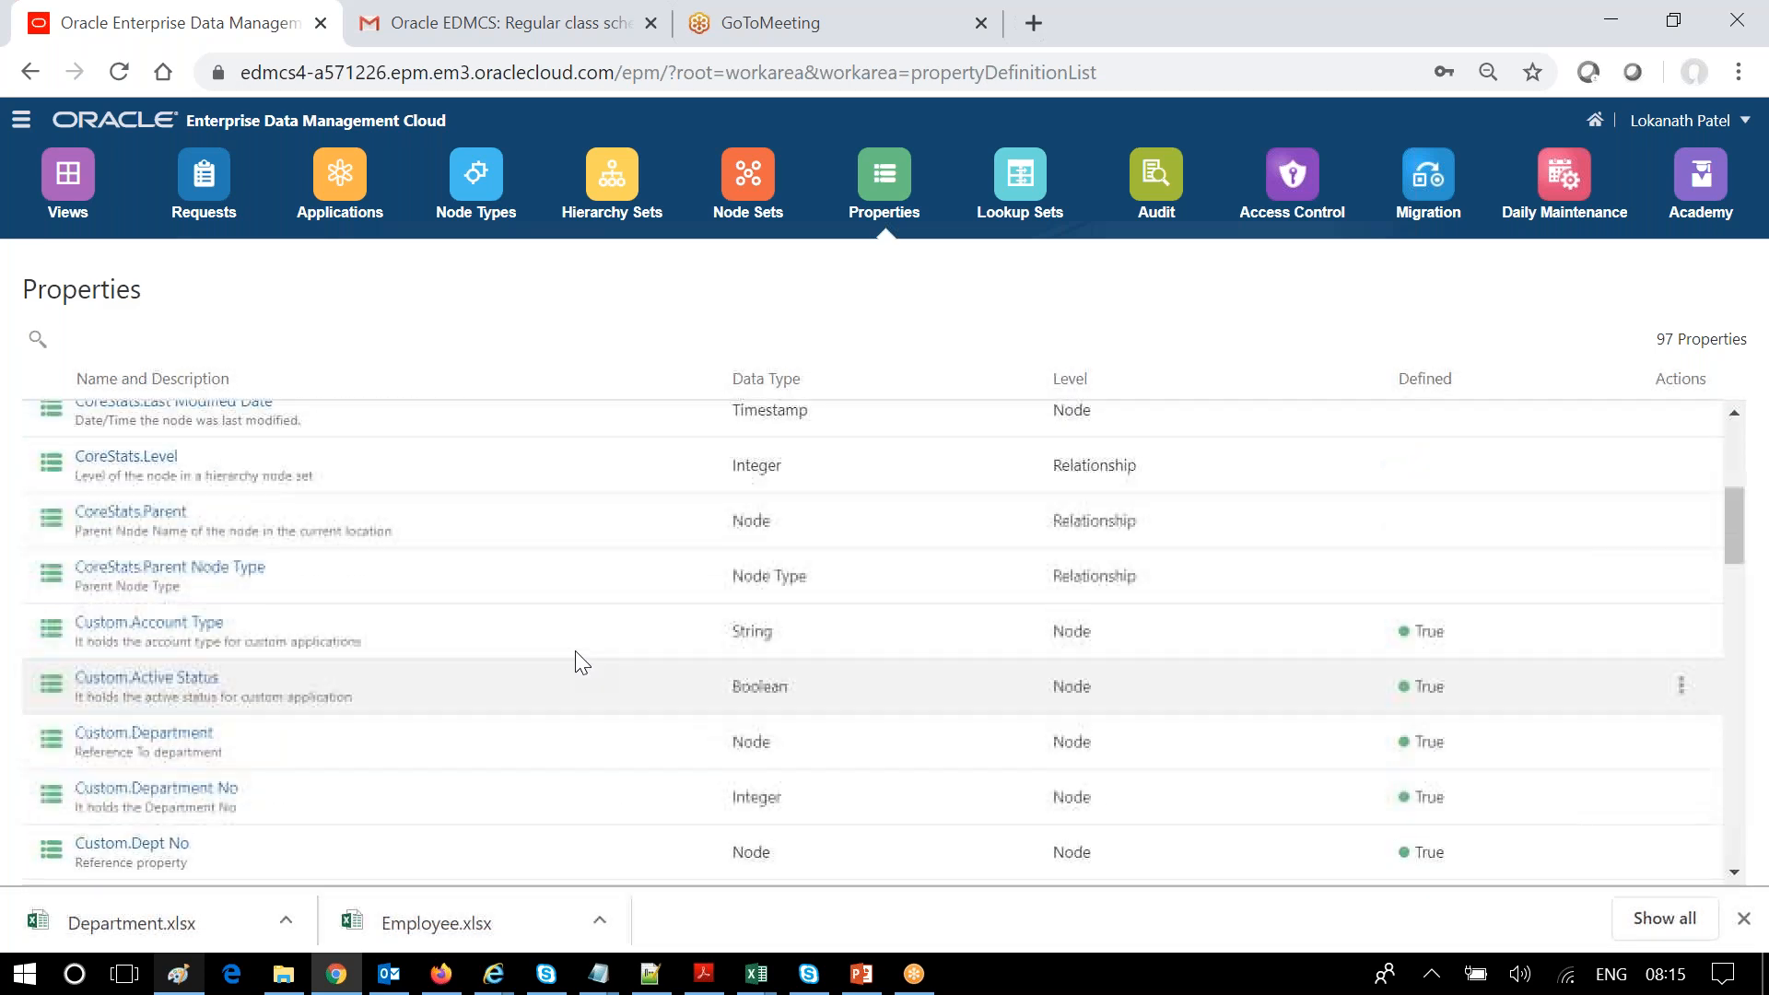
scroll(575, 652, up, 4)
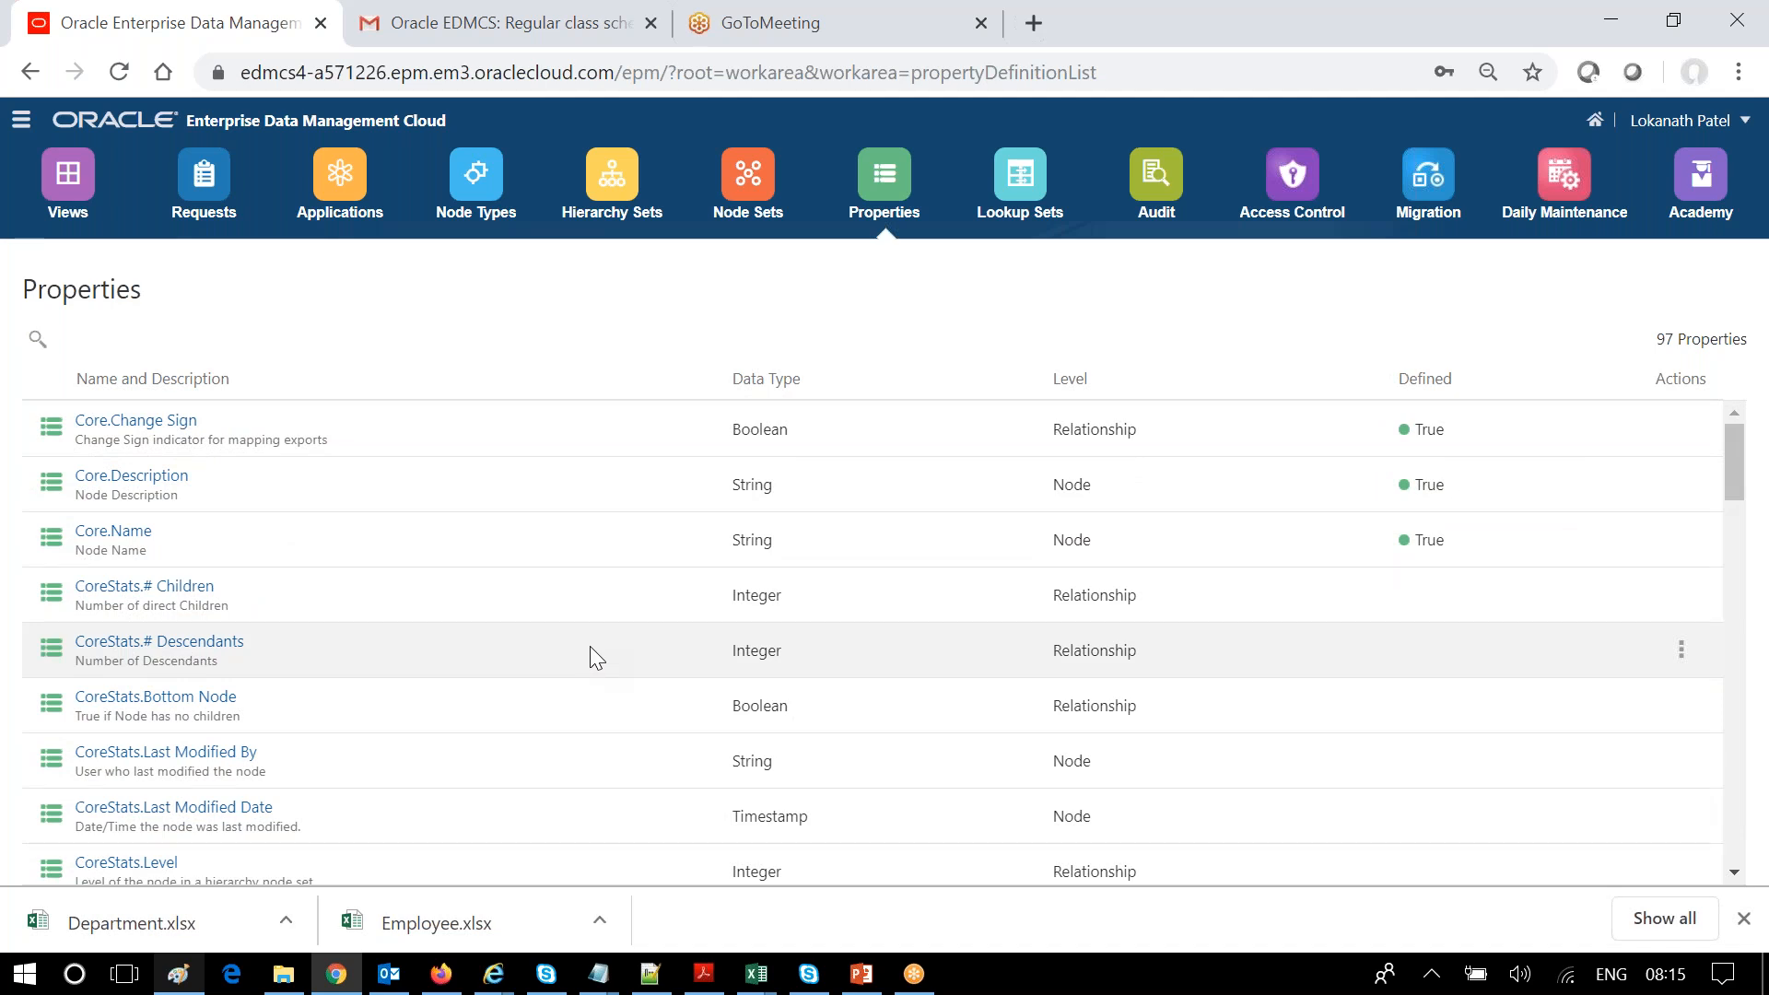
- Inspect the Custom.Account Type property and compare its parameters for the Demo and Master applications
scroll(590, 645, down, 3)
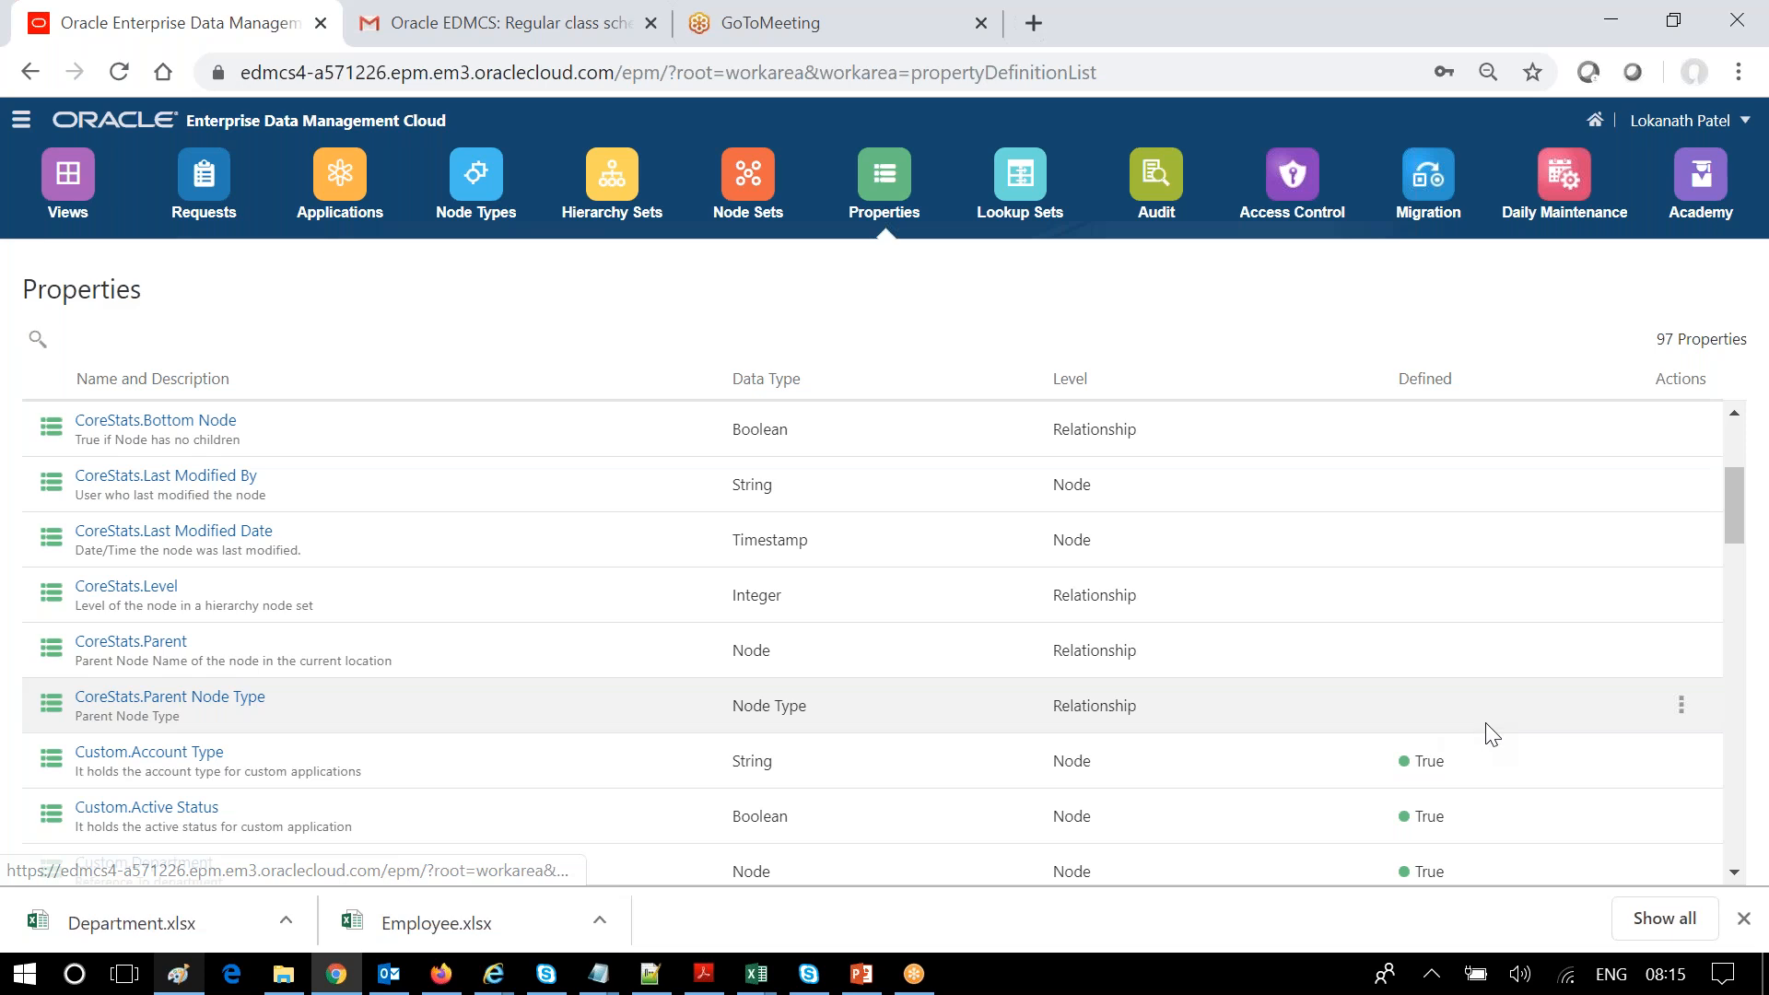
click(1681, 762)
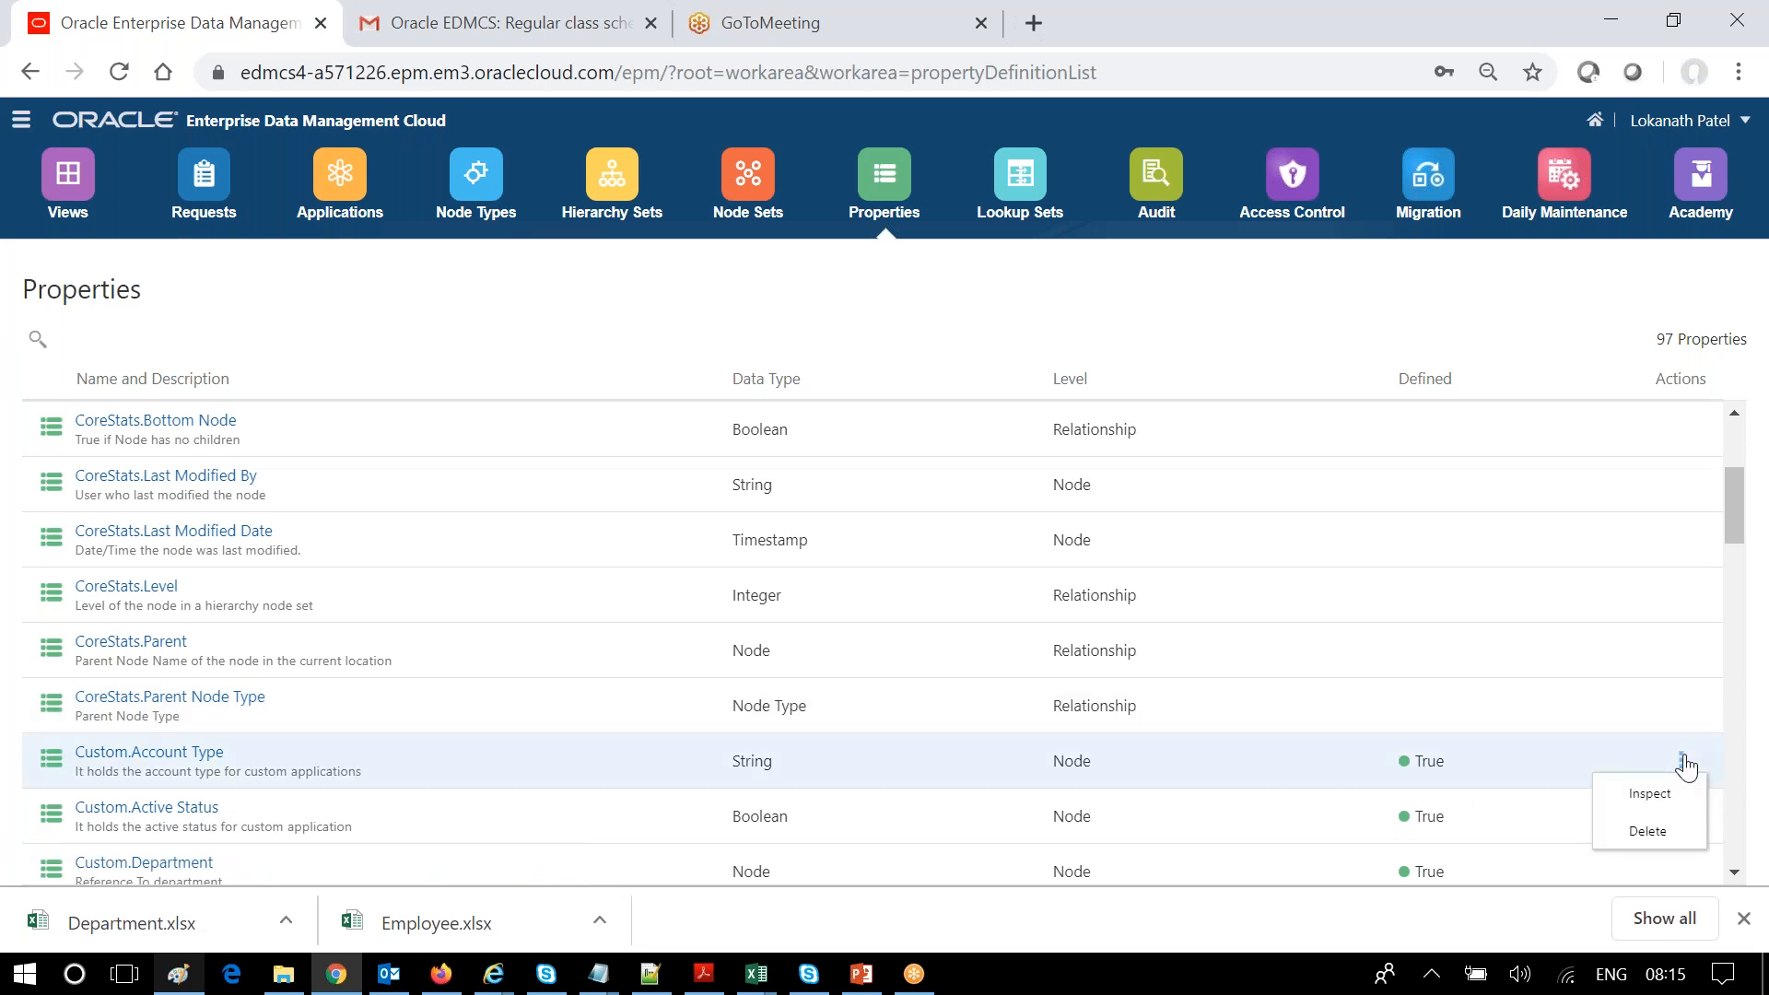
click(1651, 796)
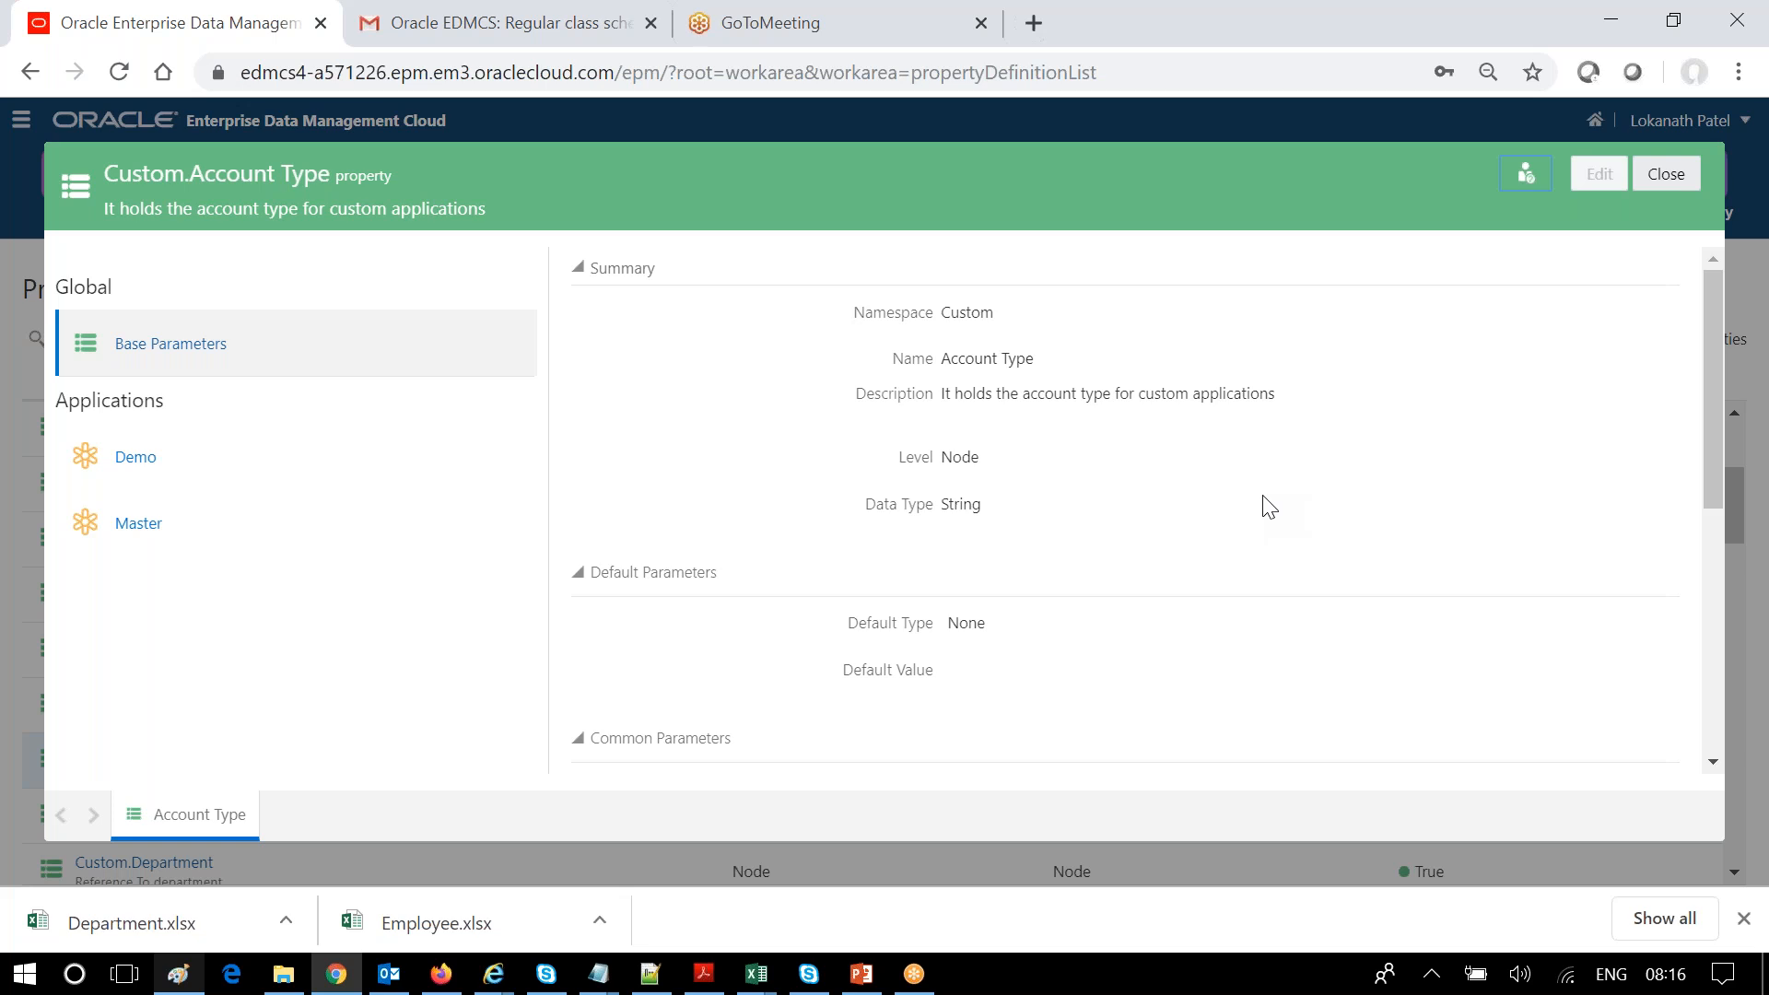
click(83, 477)
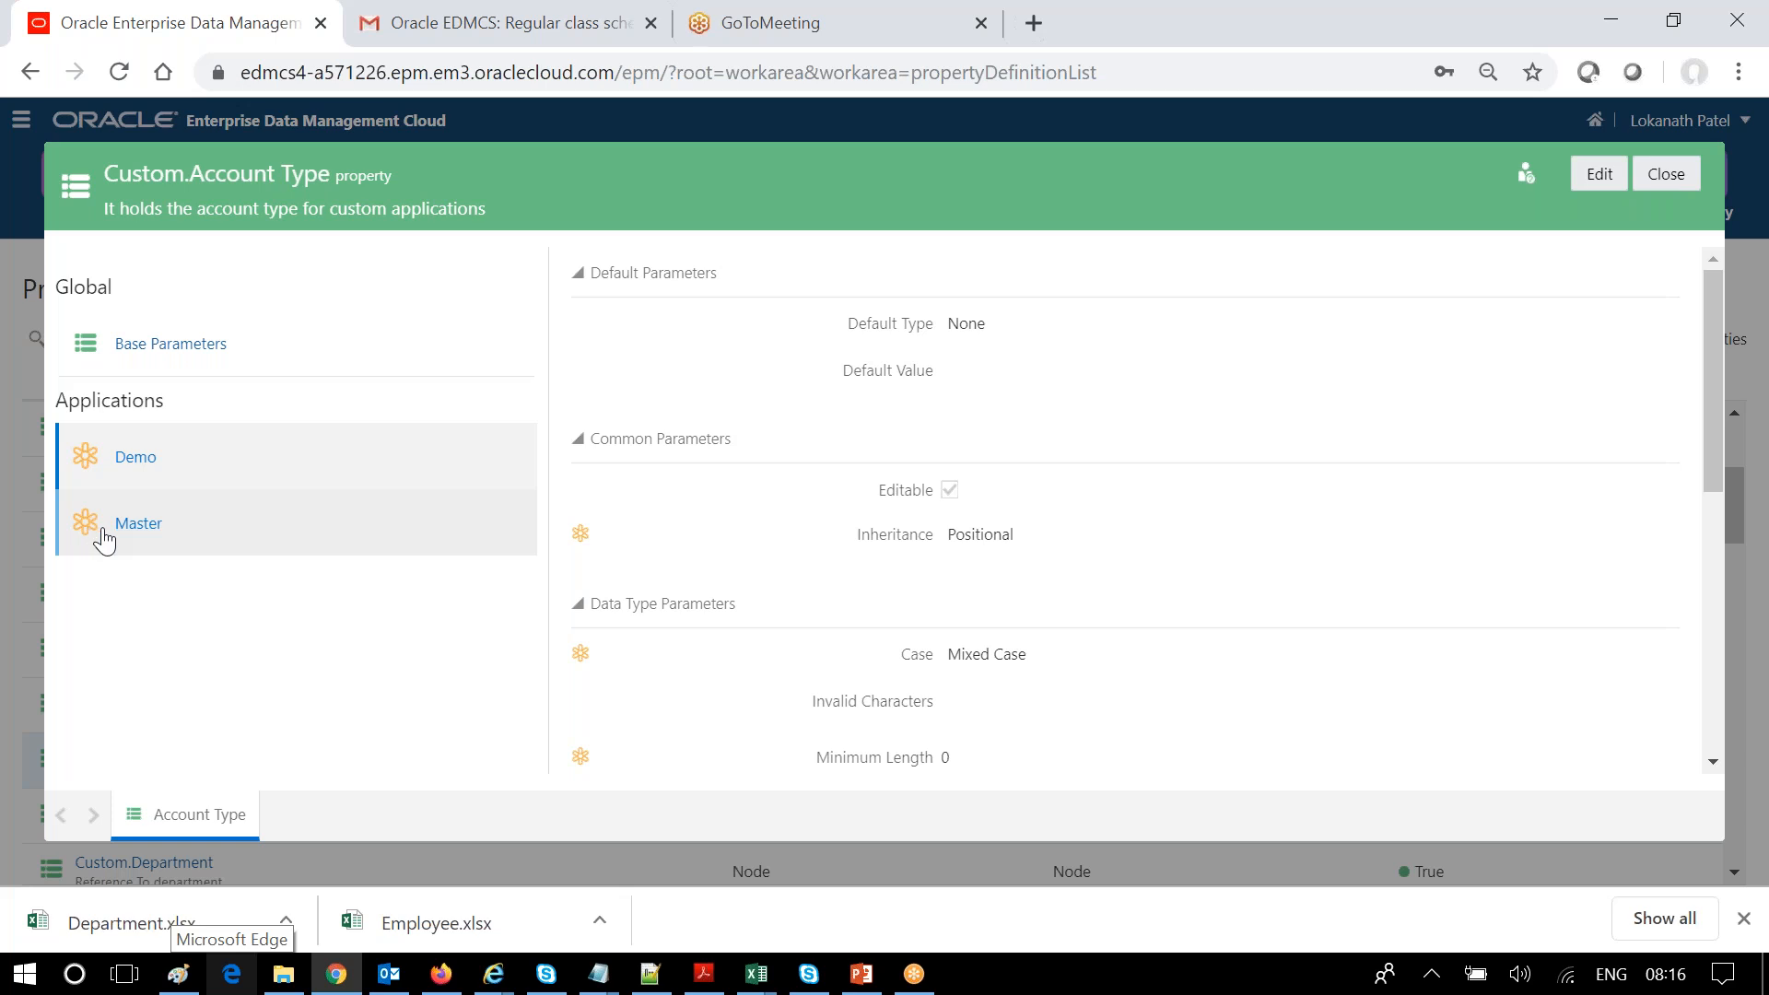
click(74, 527)
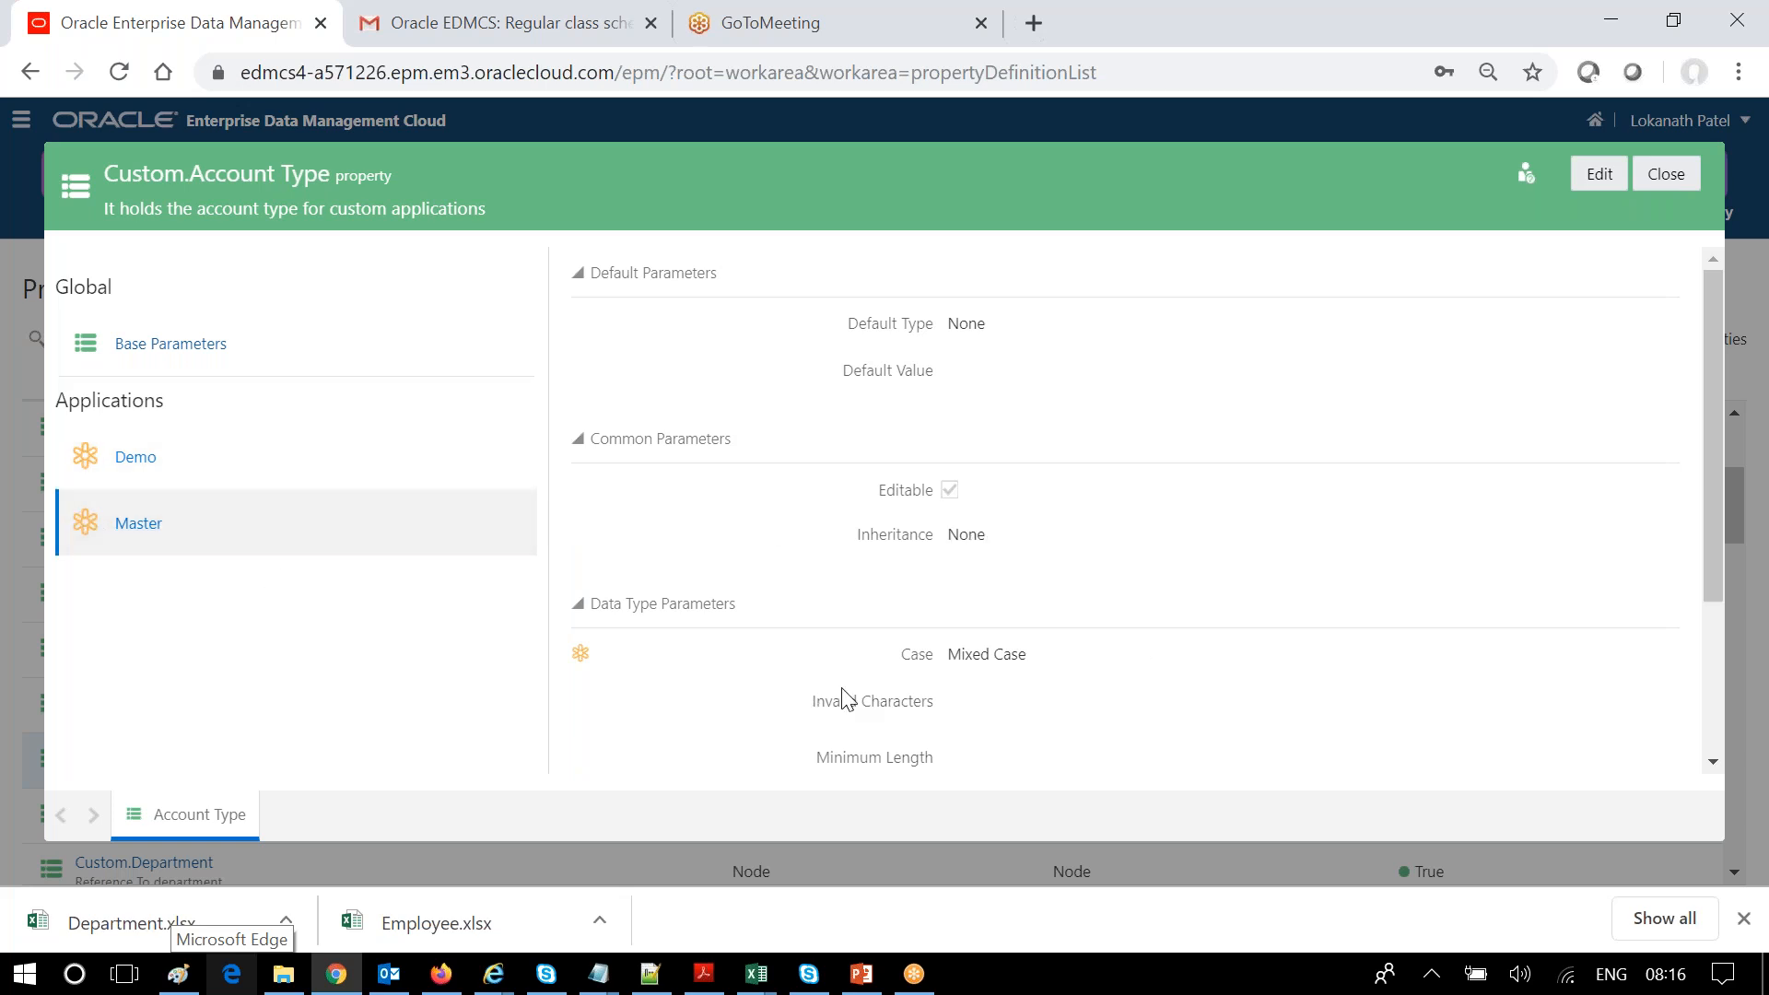
scroll(1140, 726, down, 3)
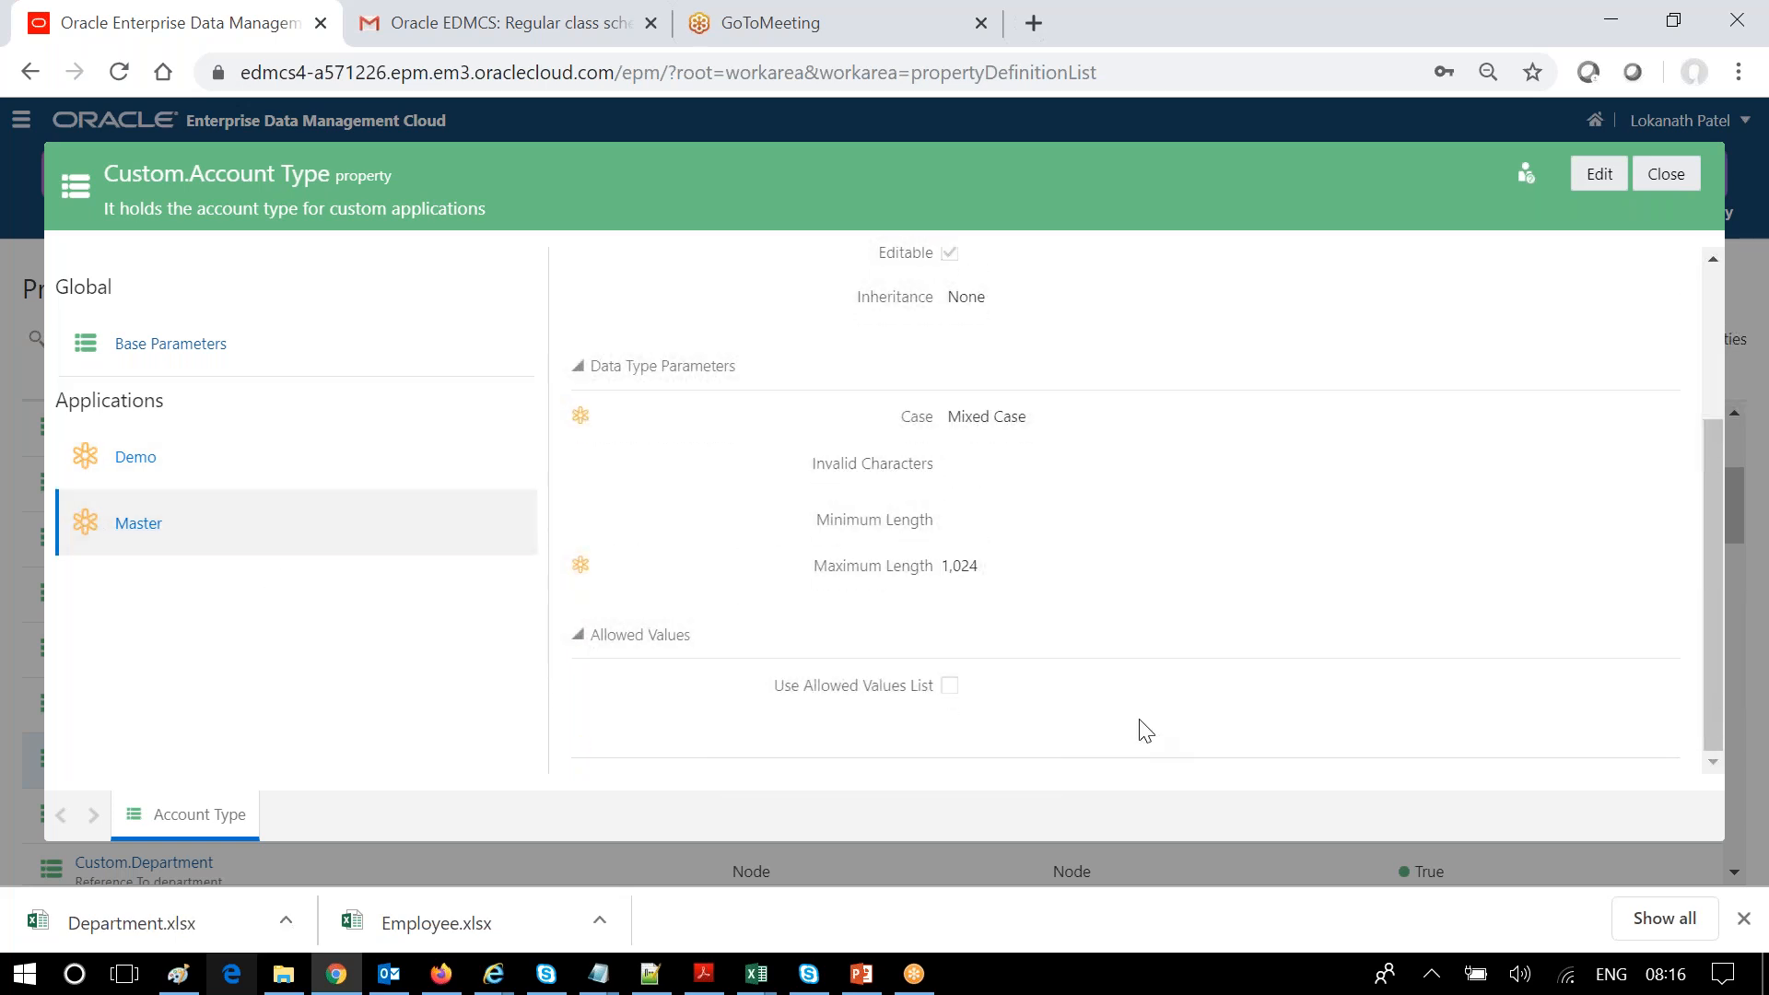
scroll(1140, 728, up, 3)
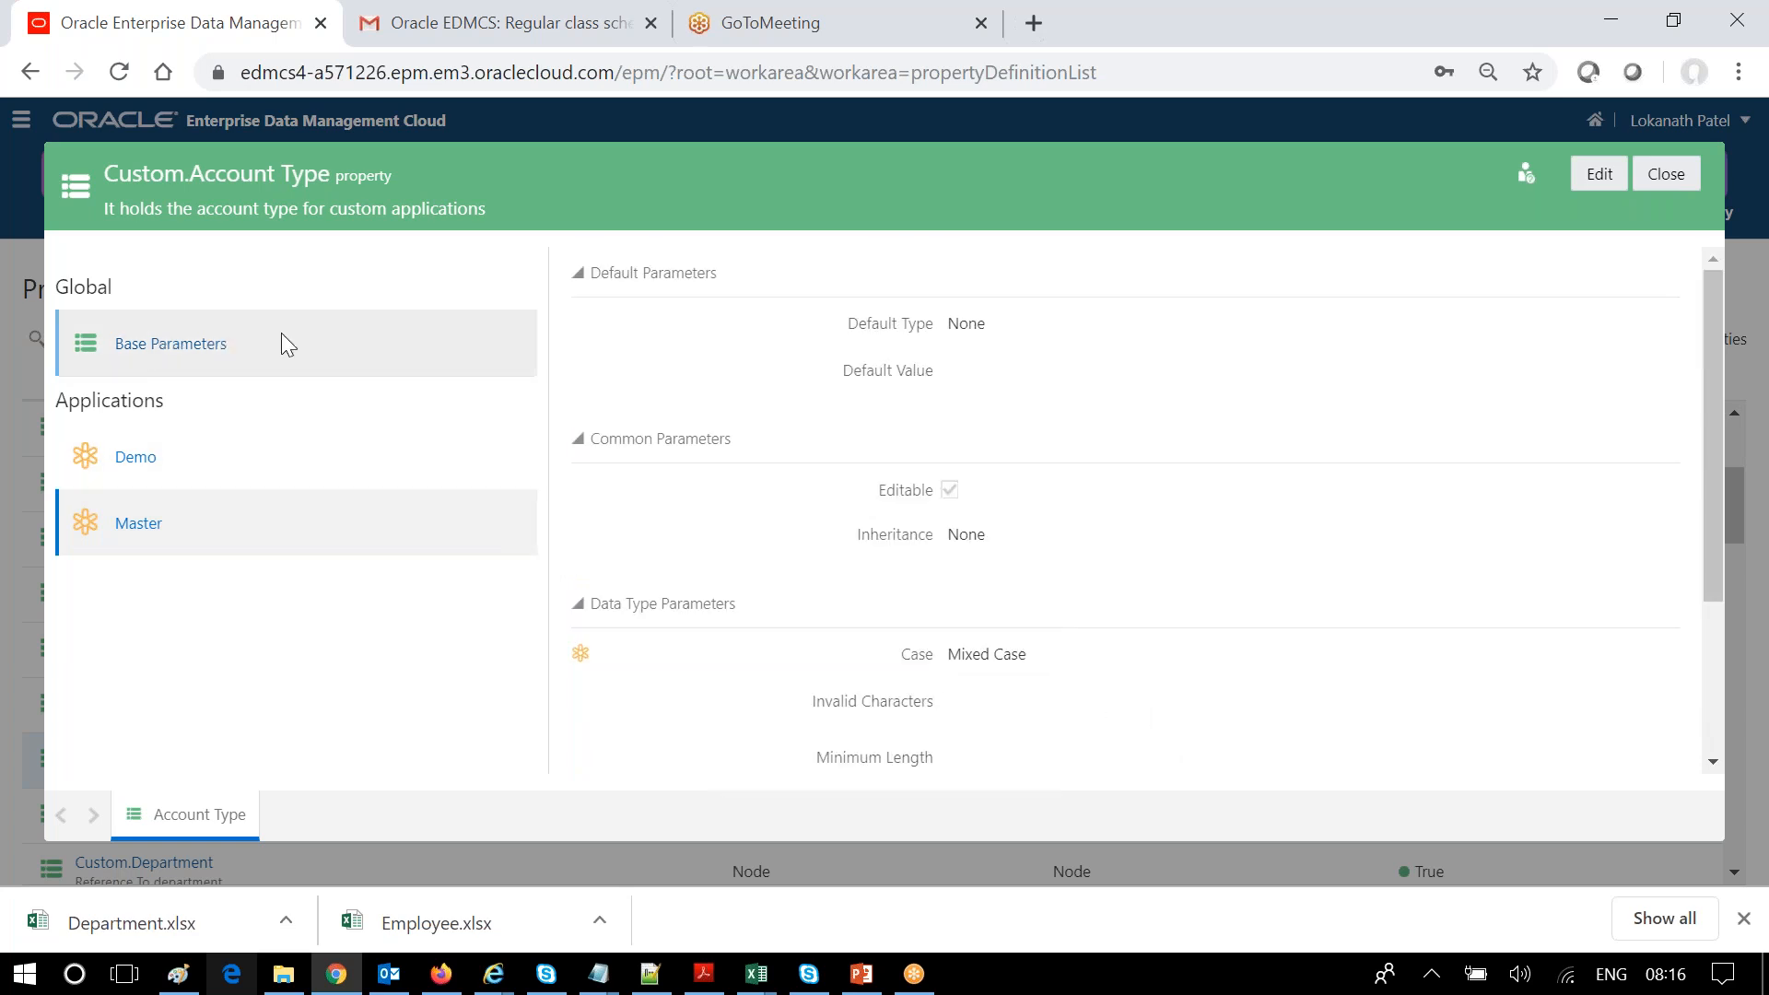
- Review the global Base Parameters of Custom.Account Type and return to its parameters for the Demo application
click(313, 349)
scroll(1020, 555, down, 4)
scroll(1021, 555, up, 4)
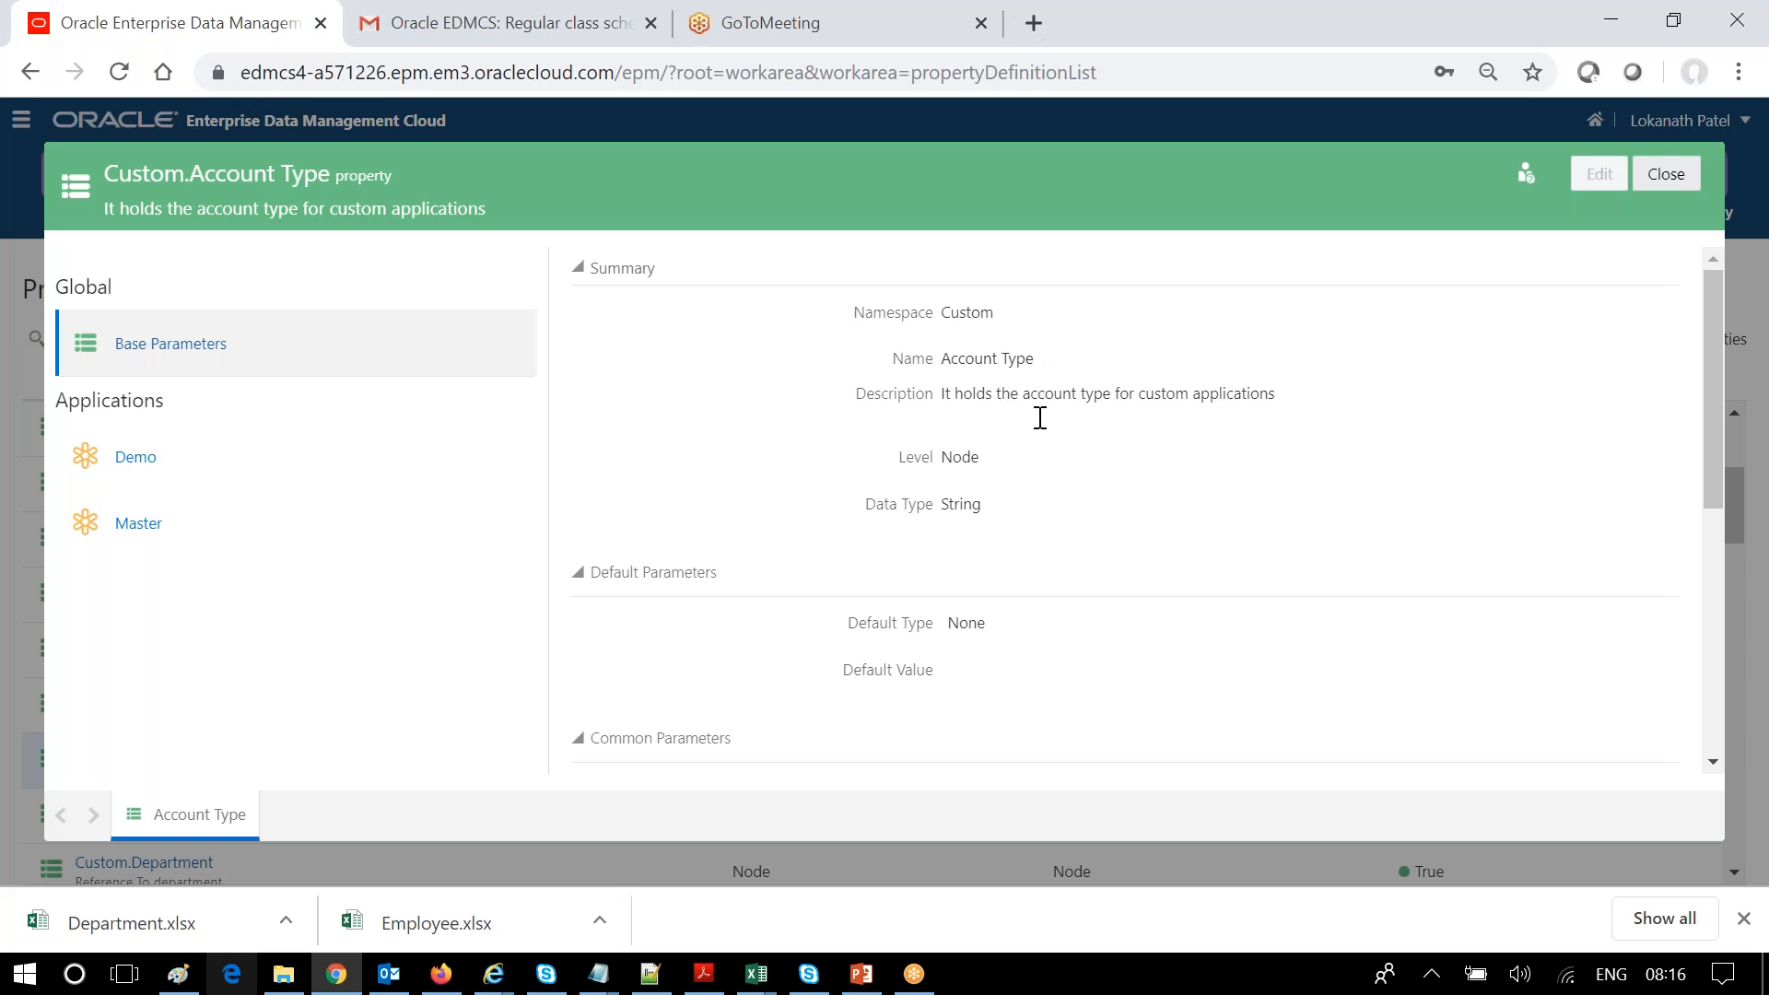
scroll(979, 691, down, 3)
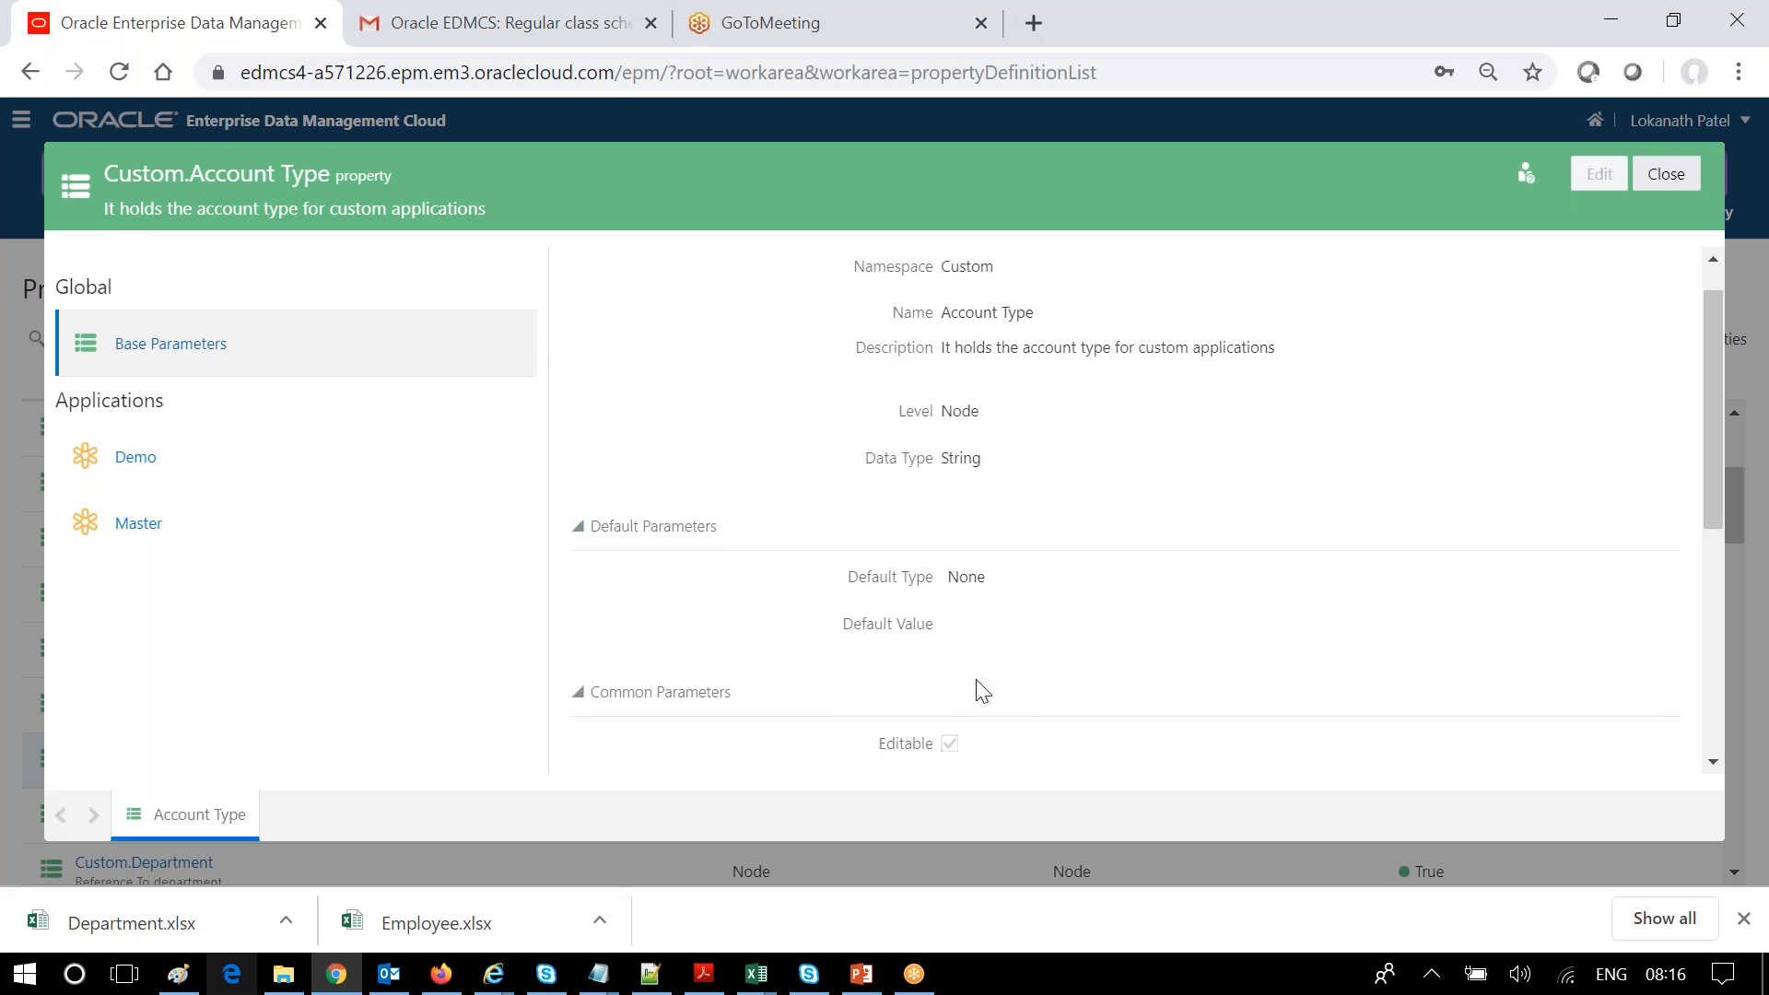
scroll(983, 691, up, 3)
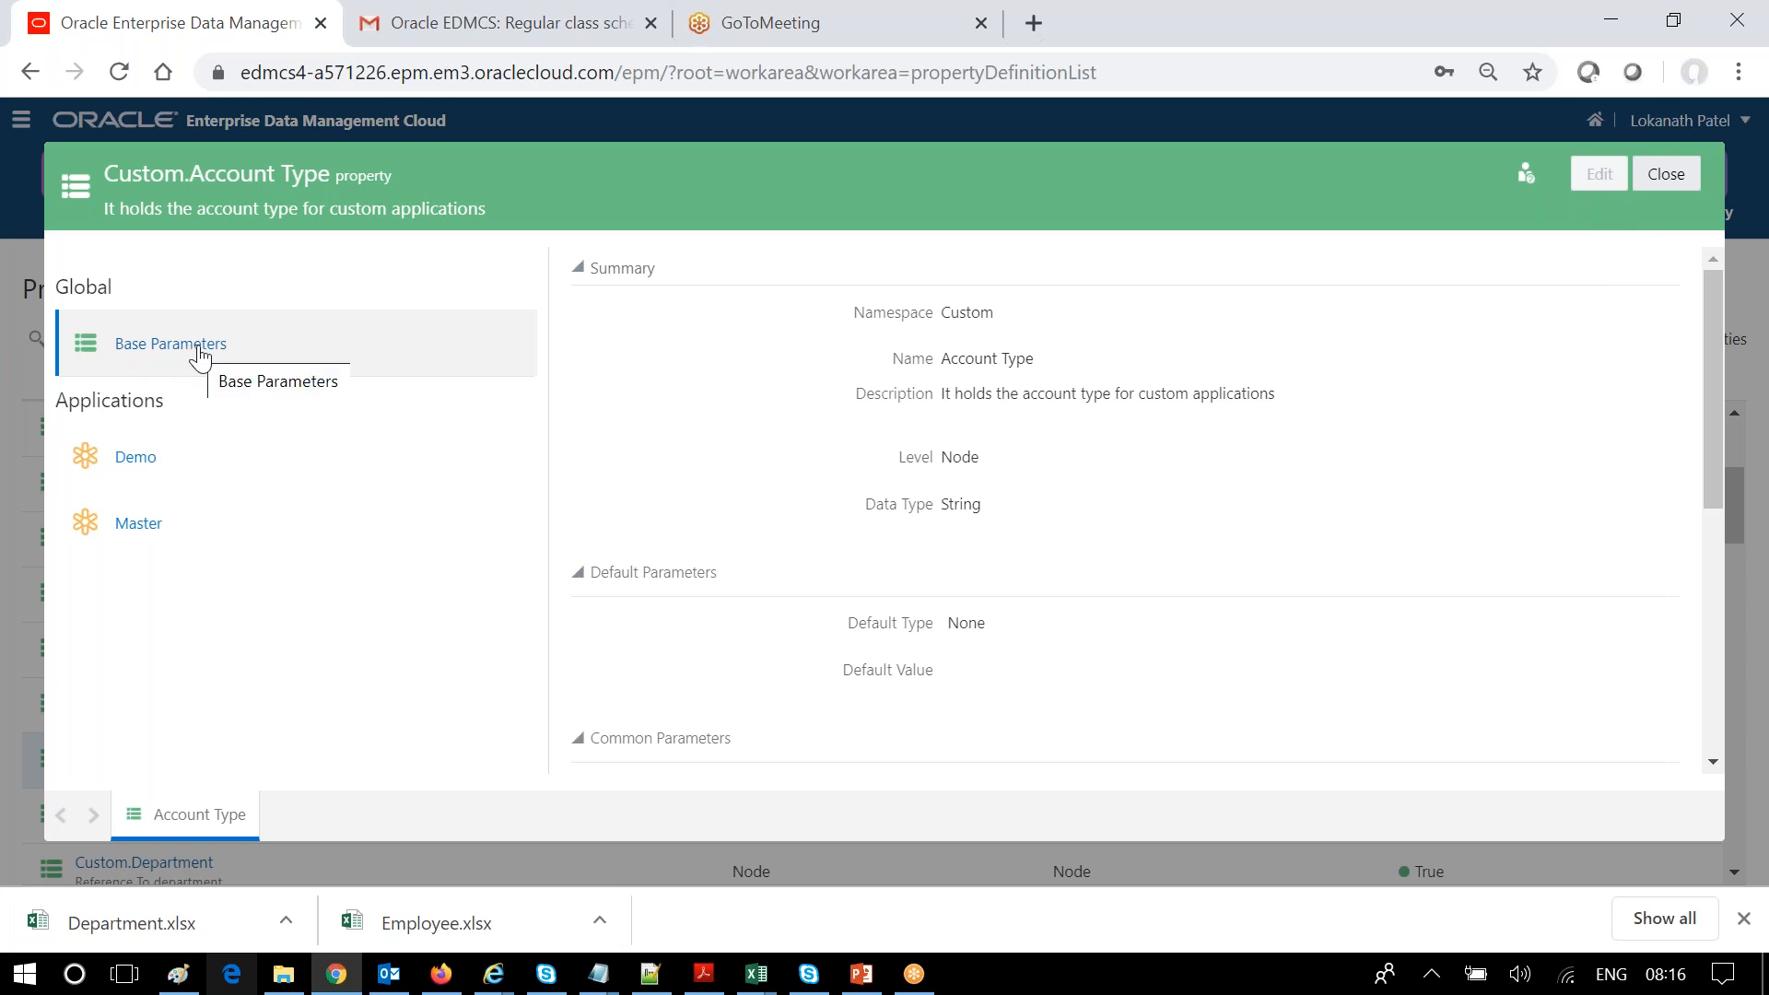
click(85, 468)
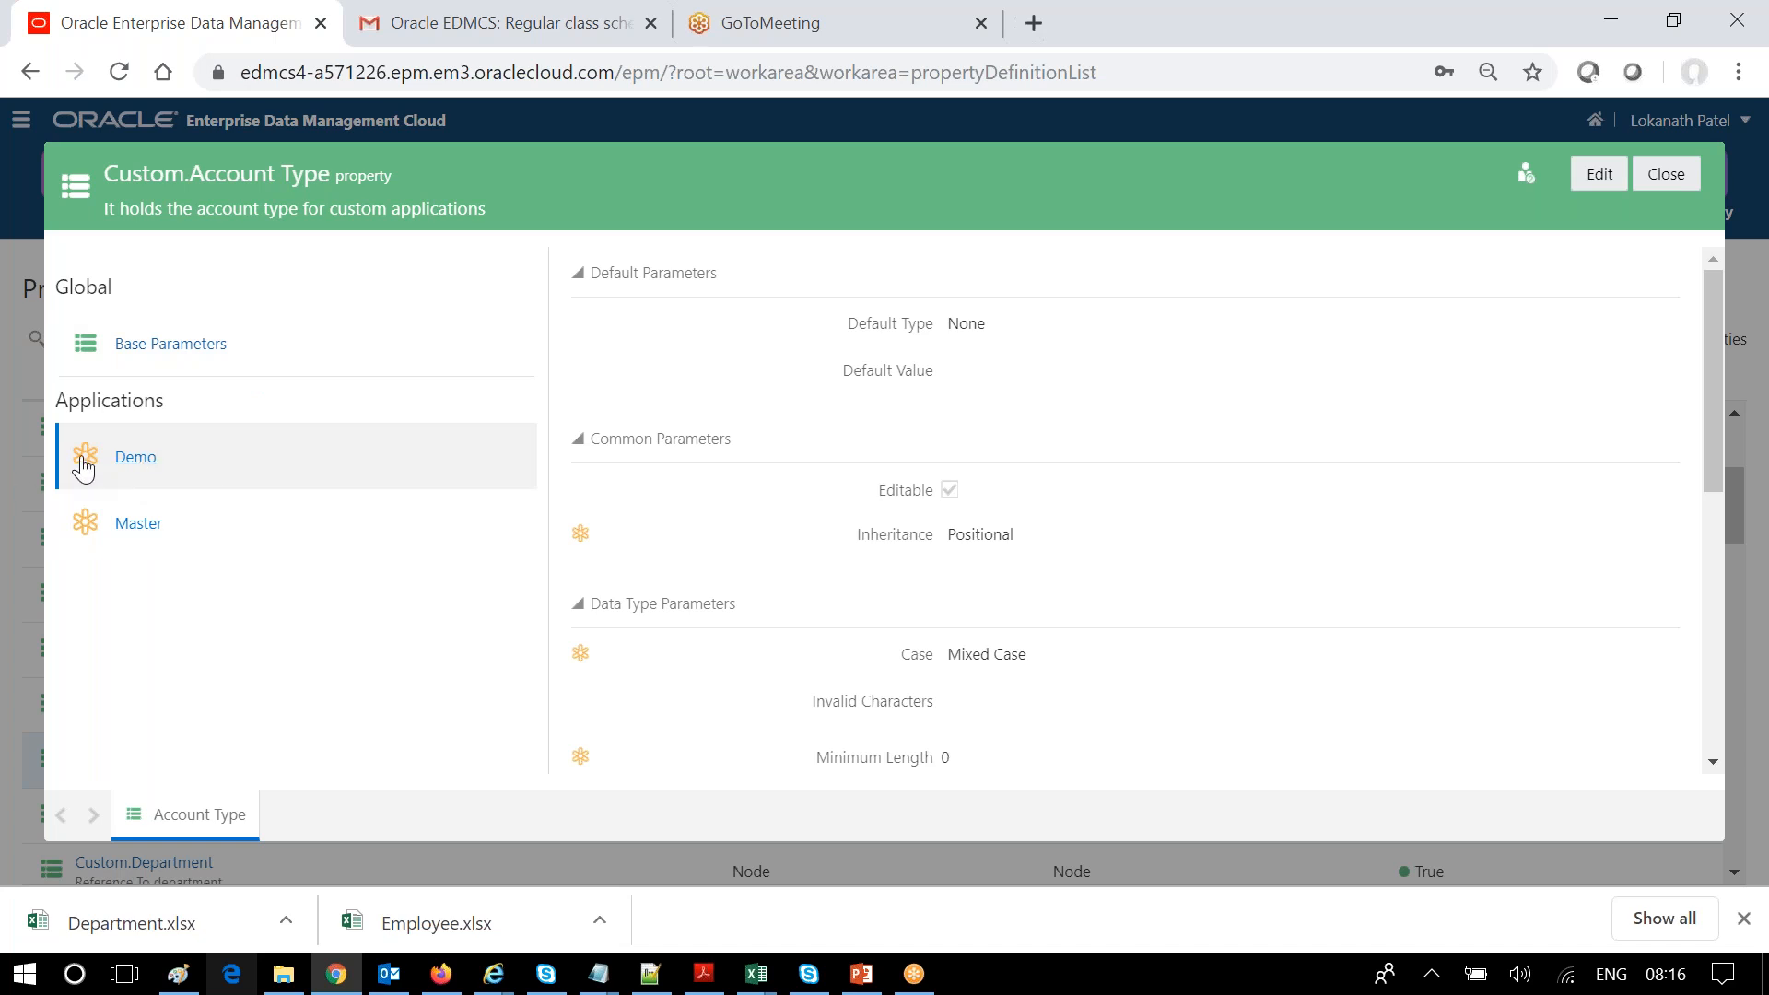
- Review the common, data type and allowed value parameters of Custom.Account Type for the Demo application
click(1605, 179)
scroll(1161, 474, down, 5)
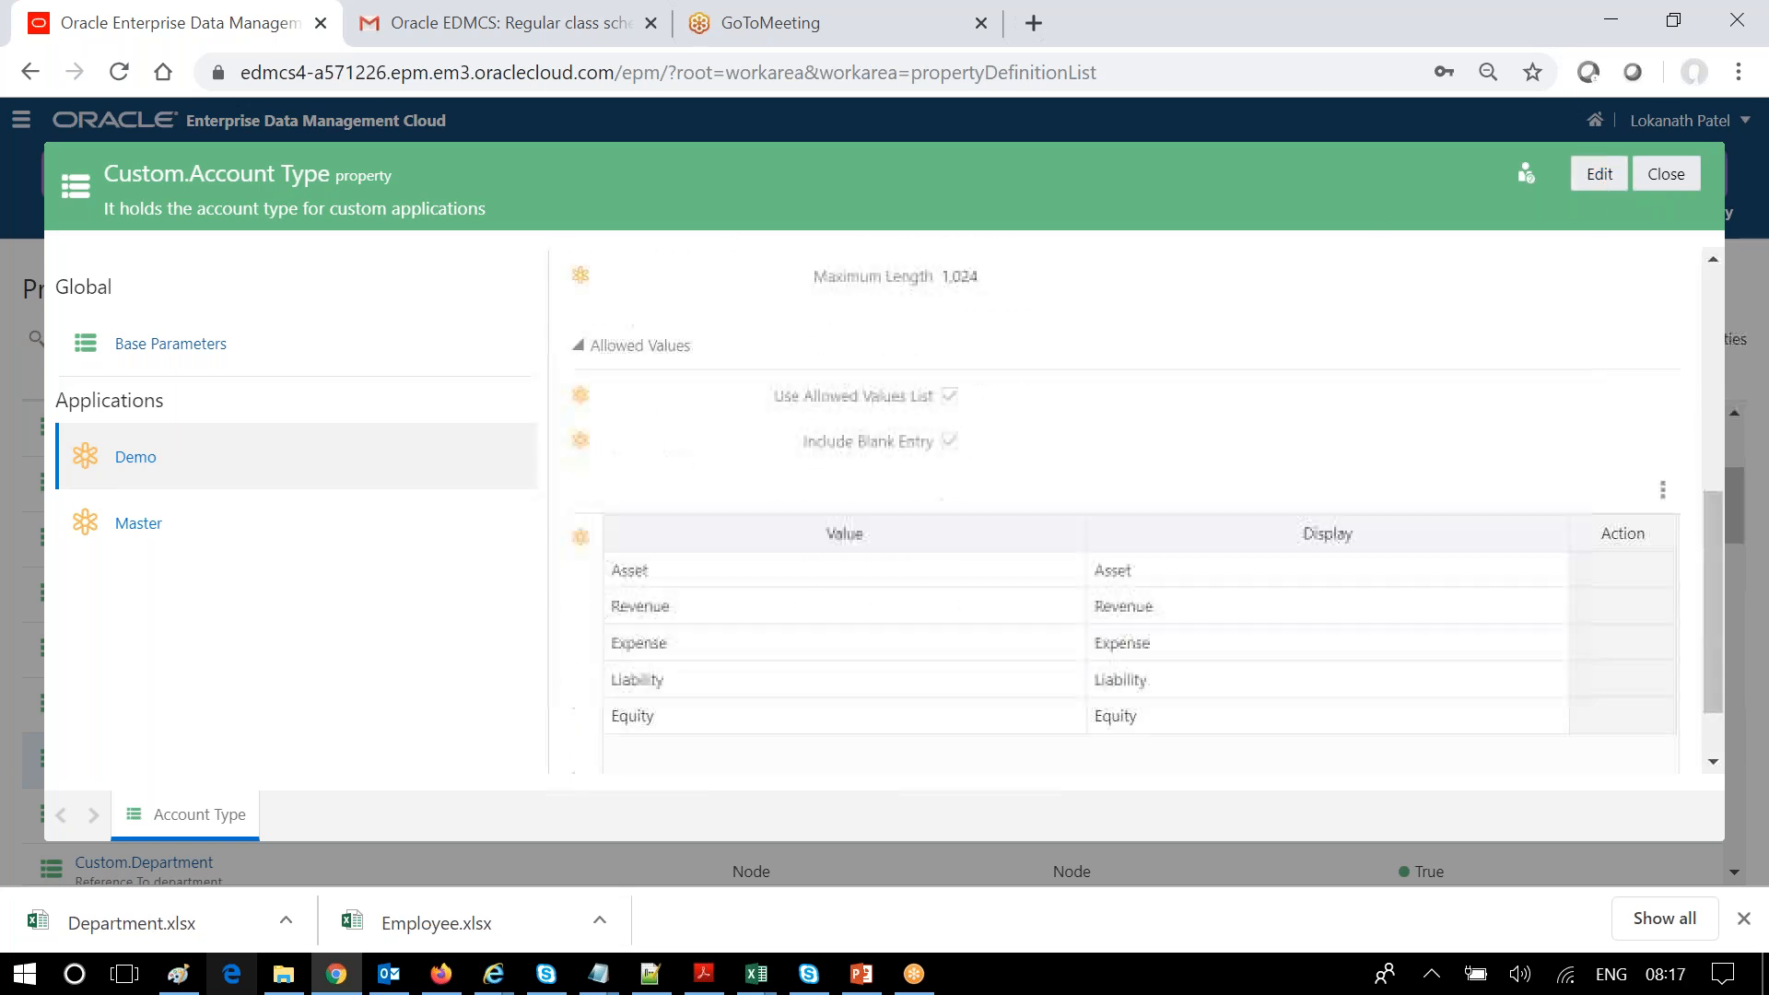
scroll(1141, 482, up, 5)
mouse_move(589, 489)
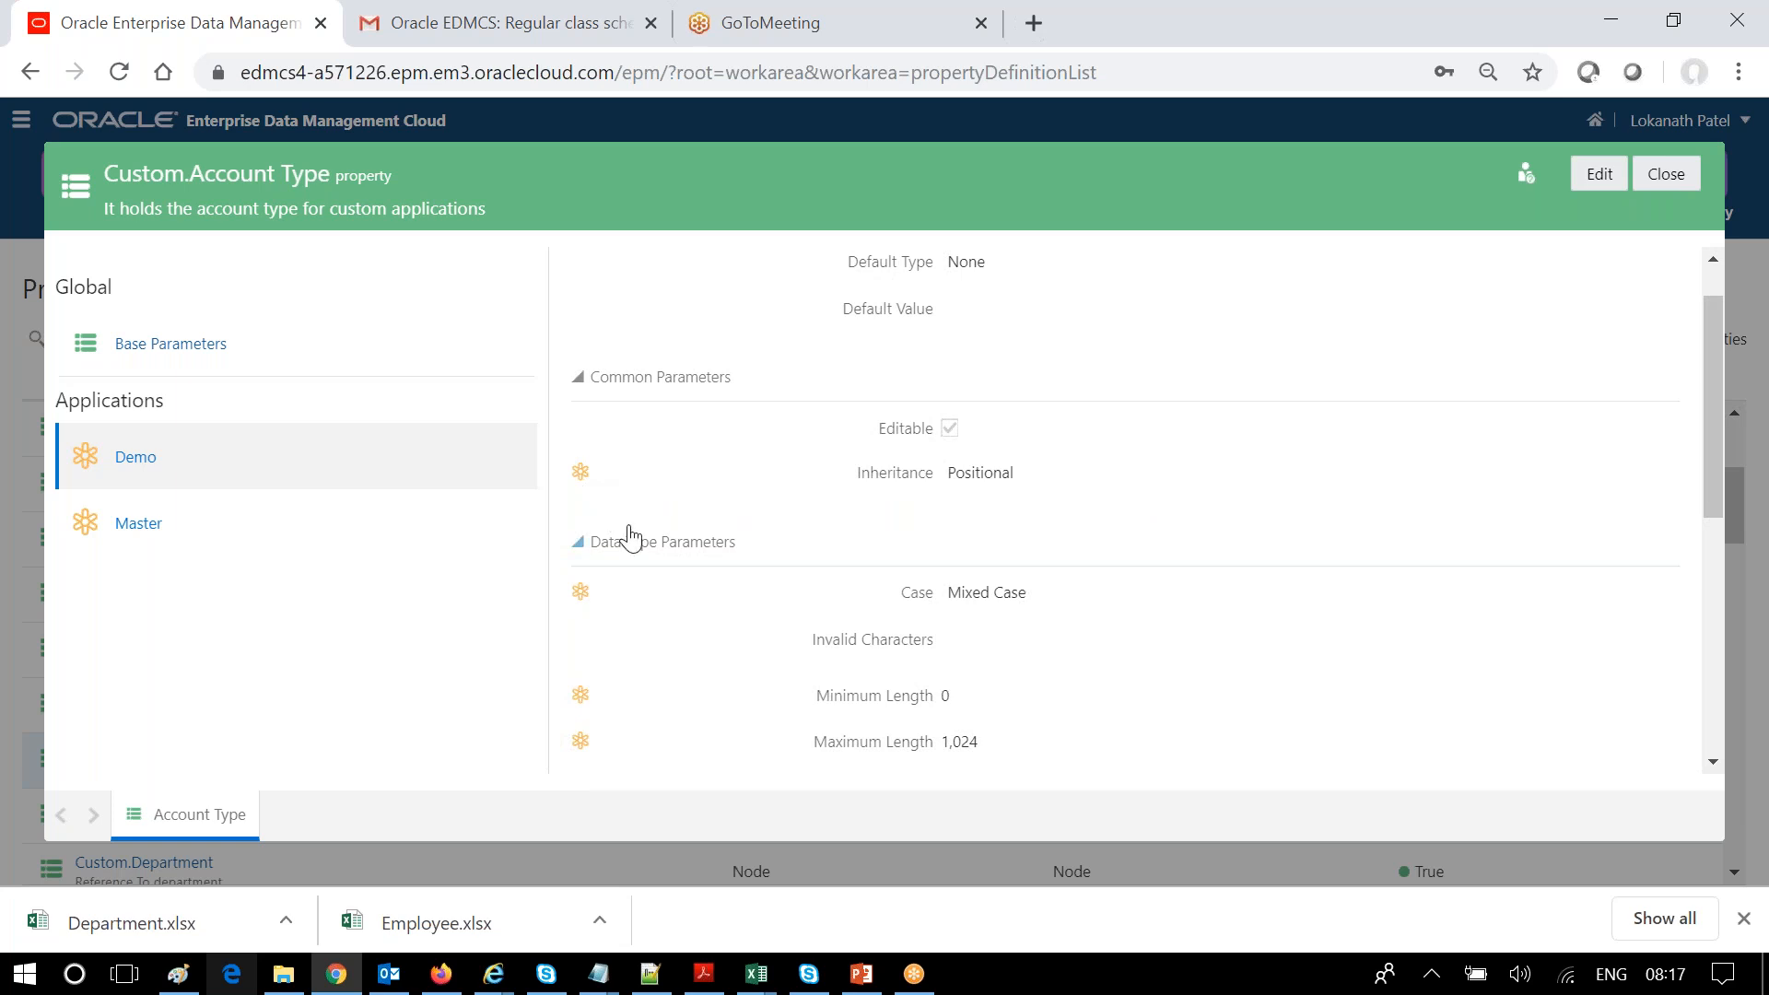
scroll(1016, 510, down, 1)
scroll(1016, 509, down, 3)
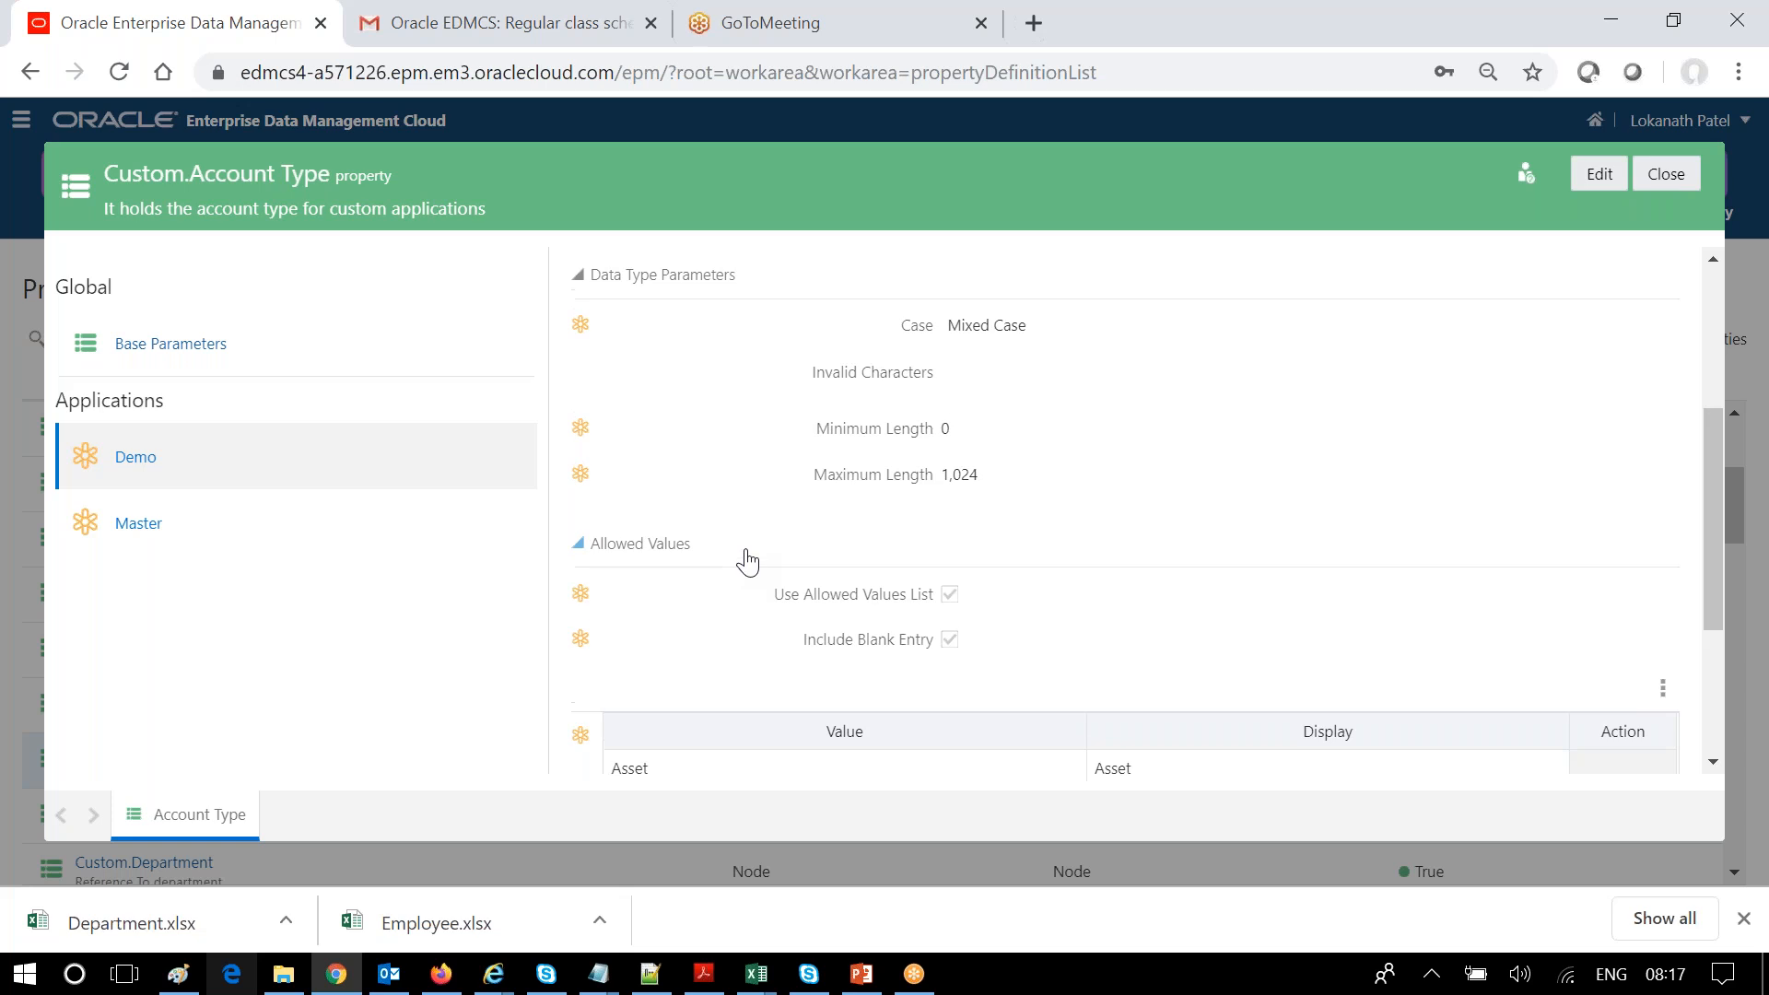
scroll(746, 560, up, 3)
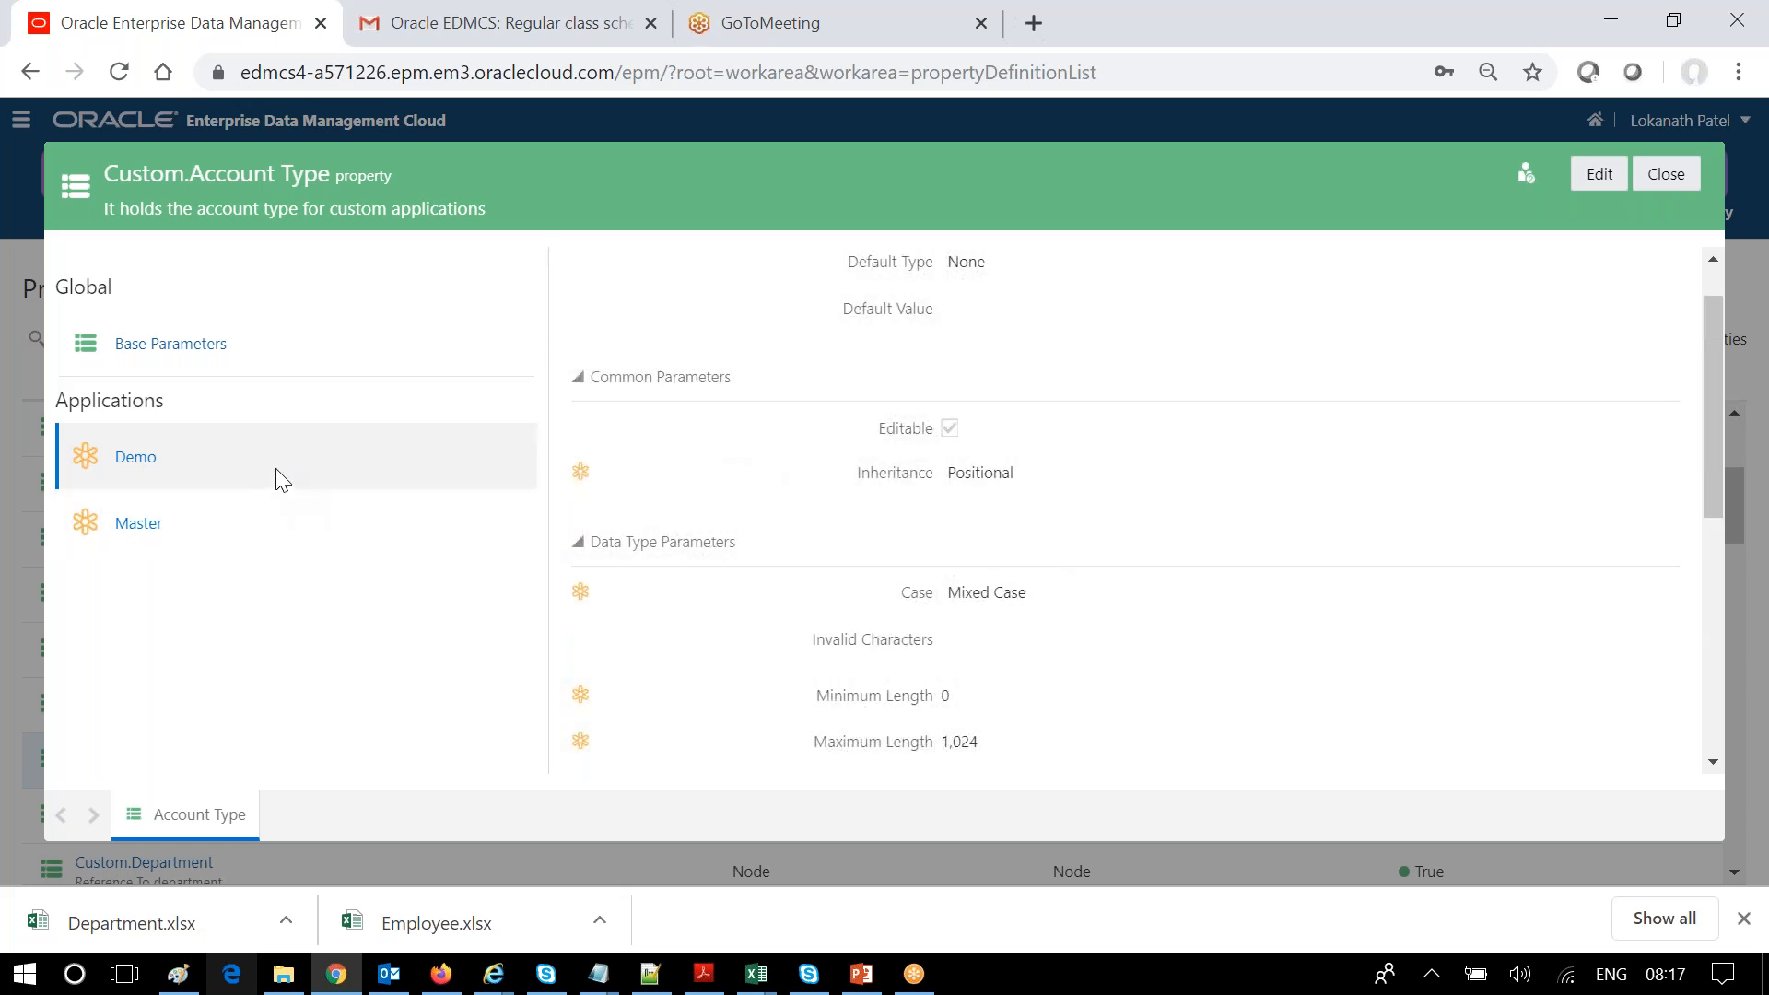
- Inspect the Master application's parameters for Custom.Account Type, including its Inheritance and data type settings
click(93, 532)
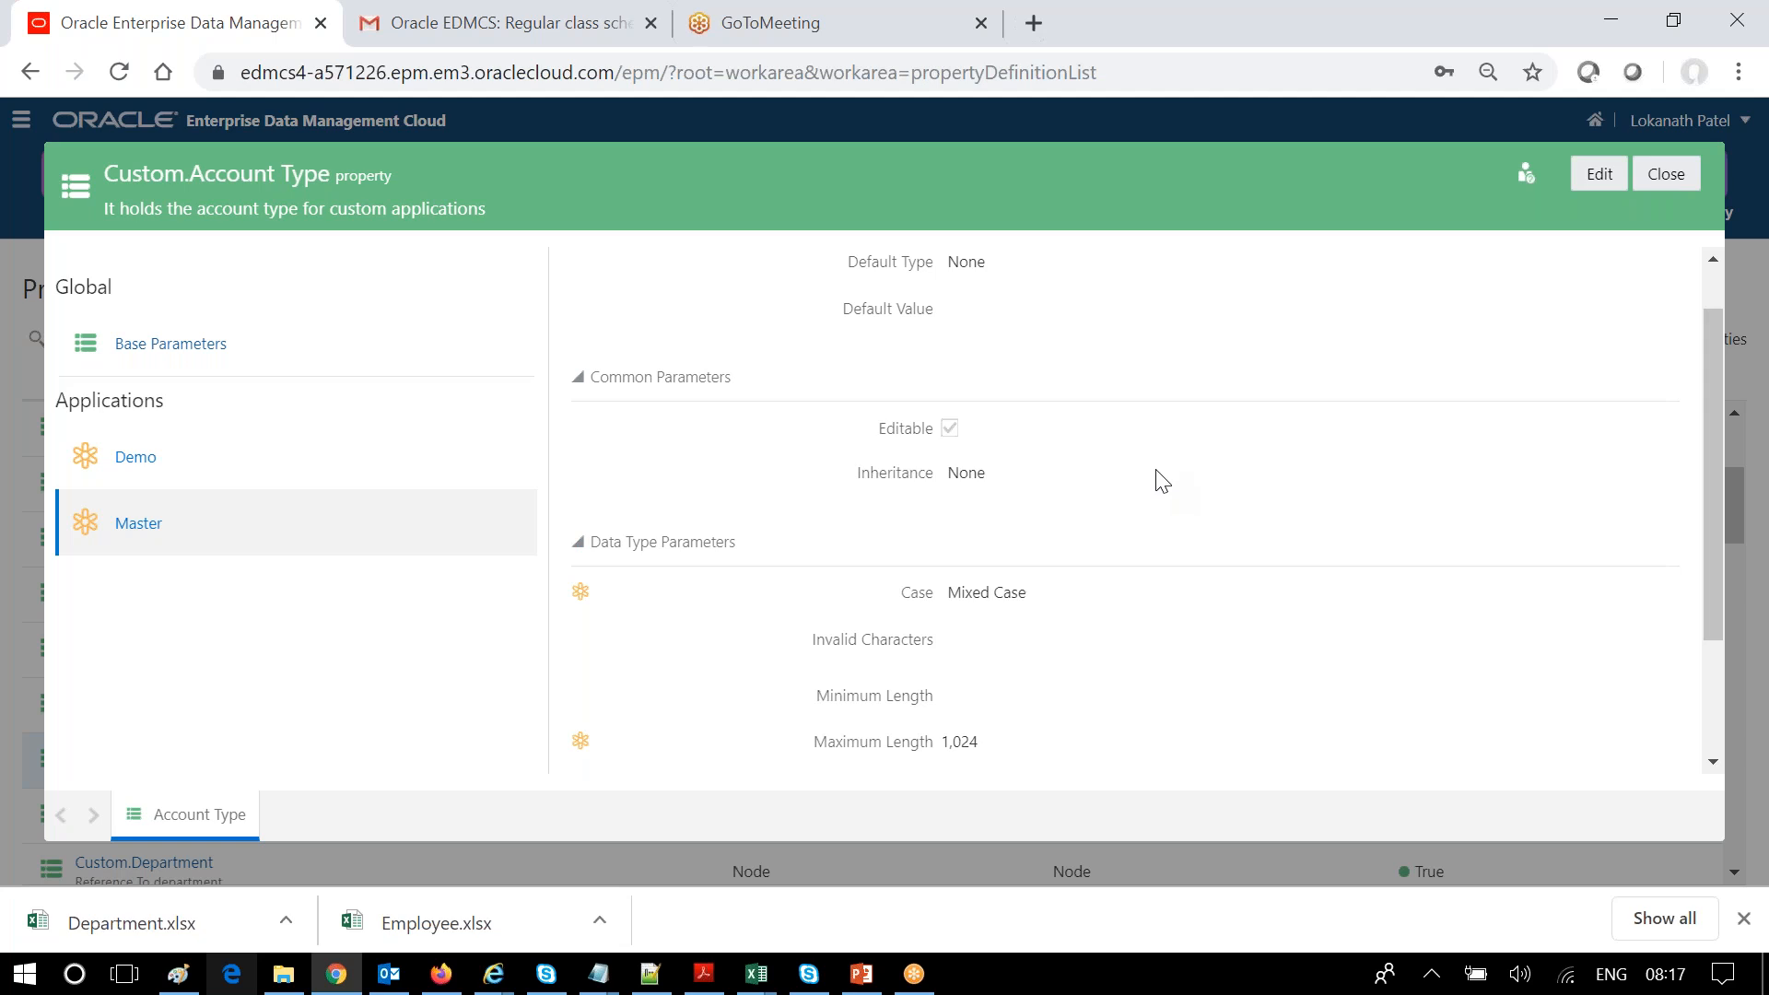
scroll(1212, 503, down, 1)
scroll(1213, 502, up, 2)
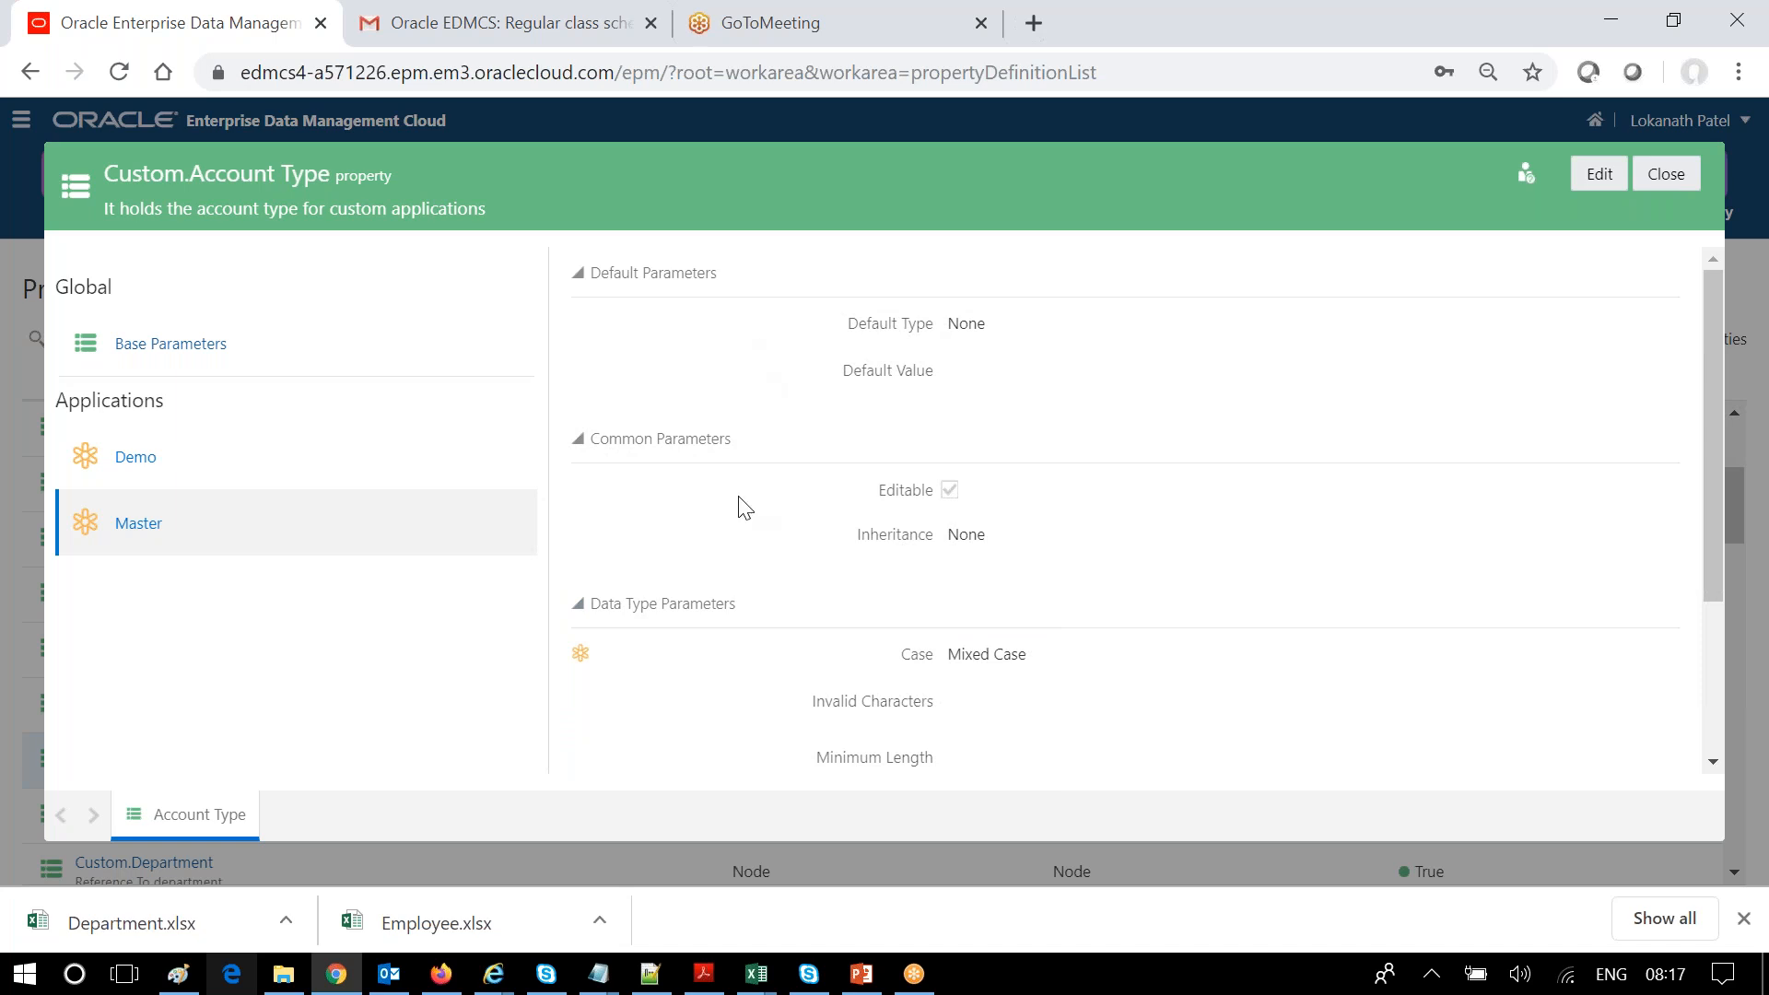
scroll(745, 508, down, 3)
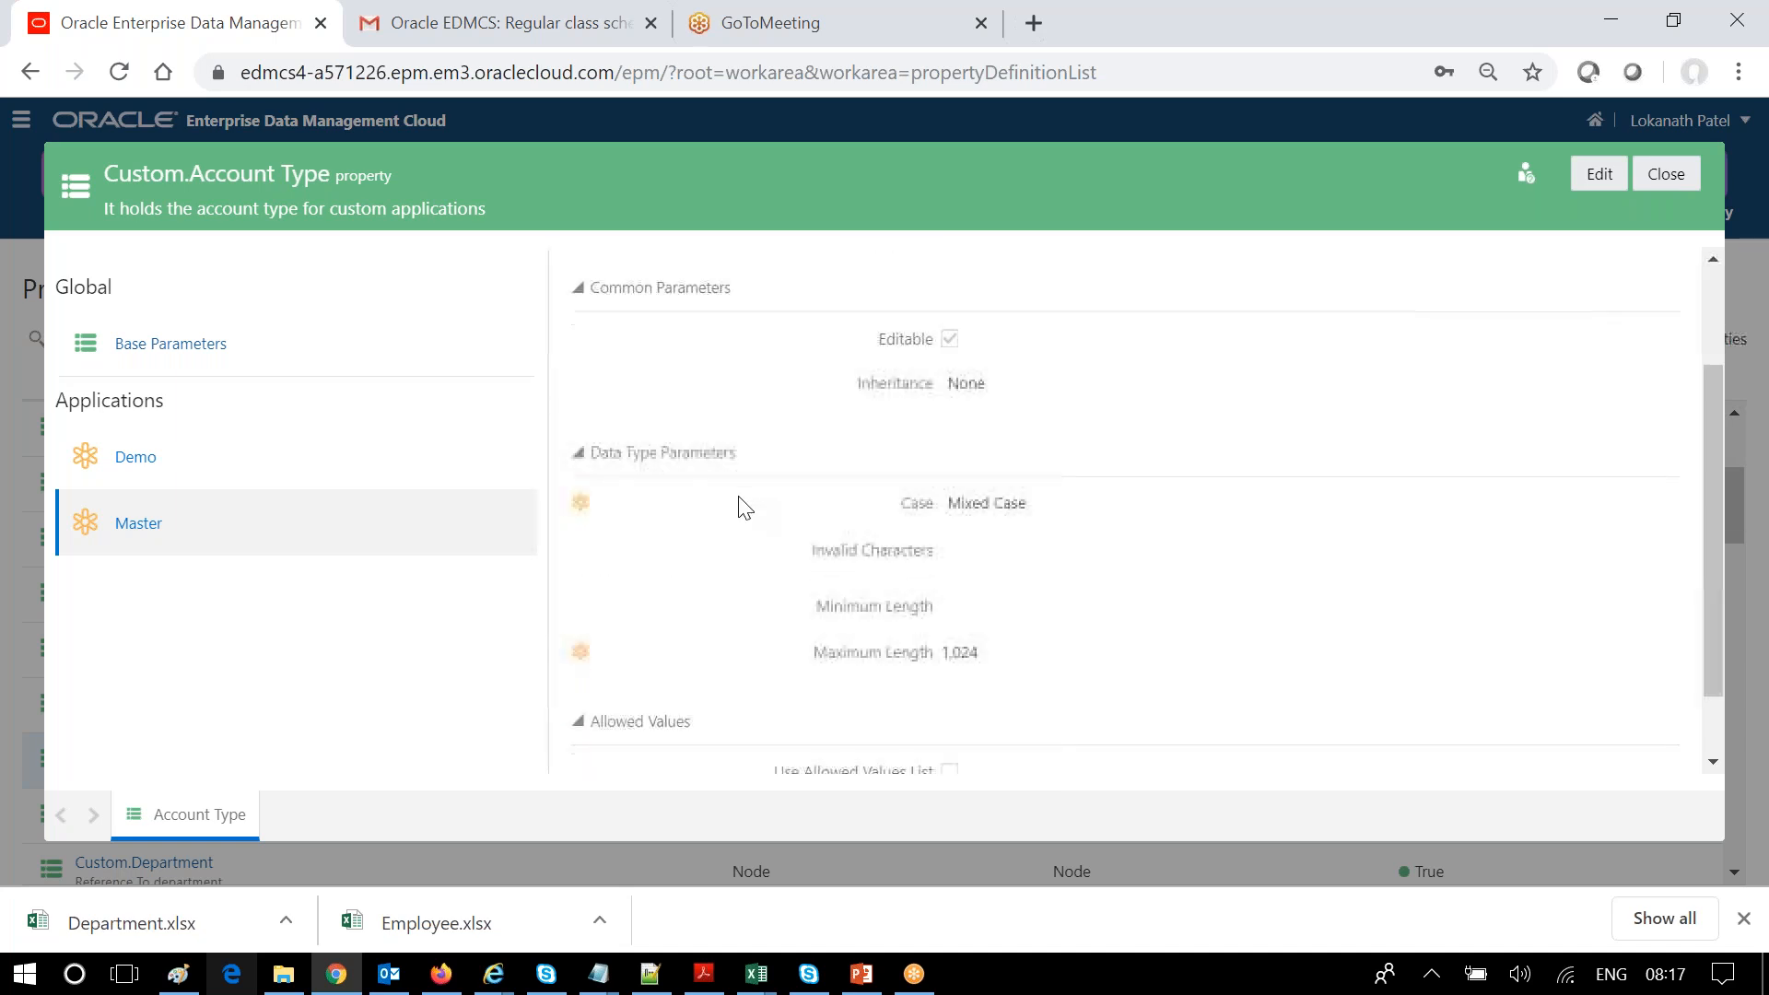
- Look through Demo's editable Custom.Account Type parameters and the available Inheritance options, and leave edit mode without saving
click(124, 461)
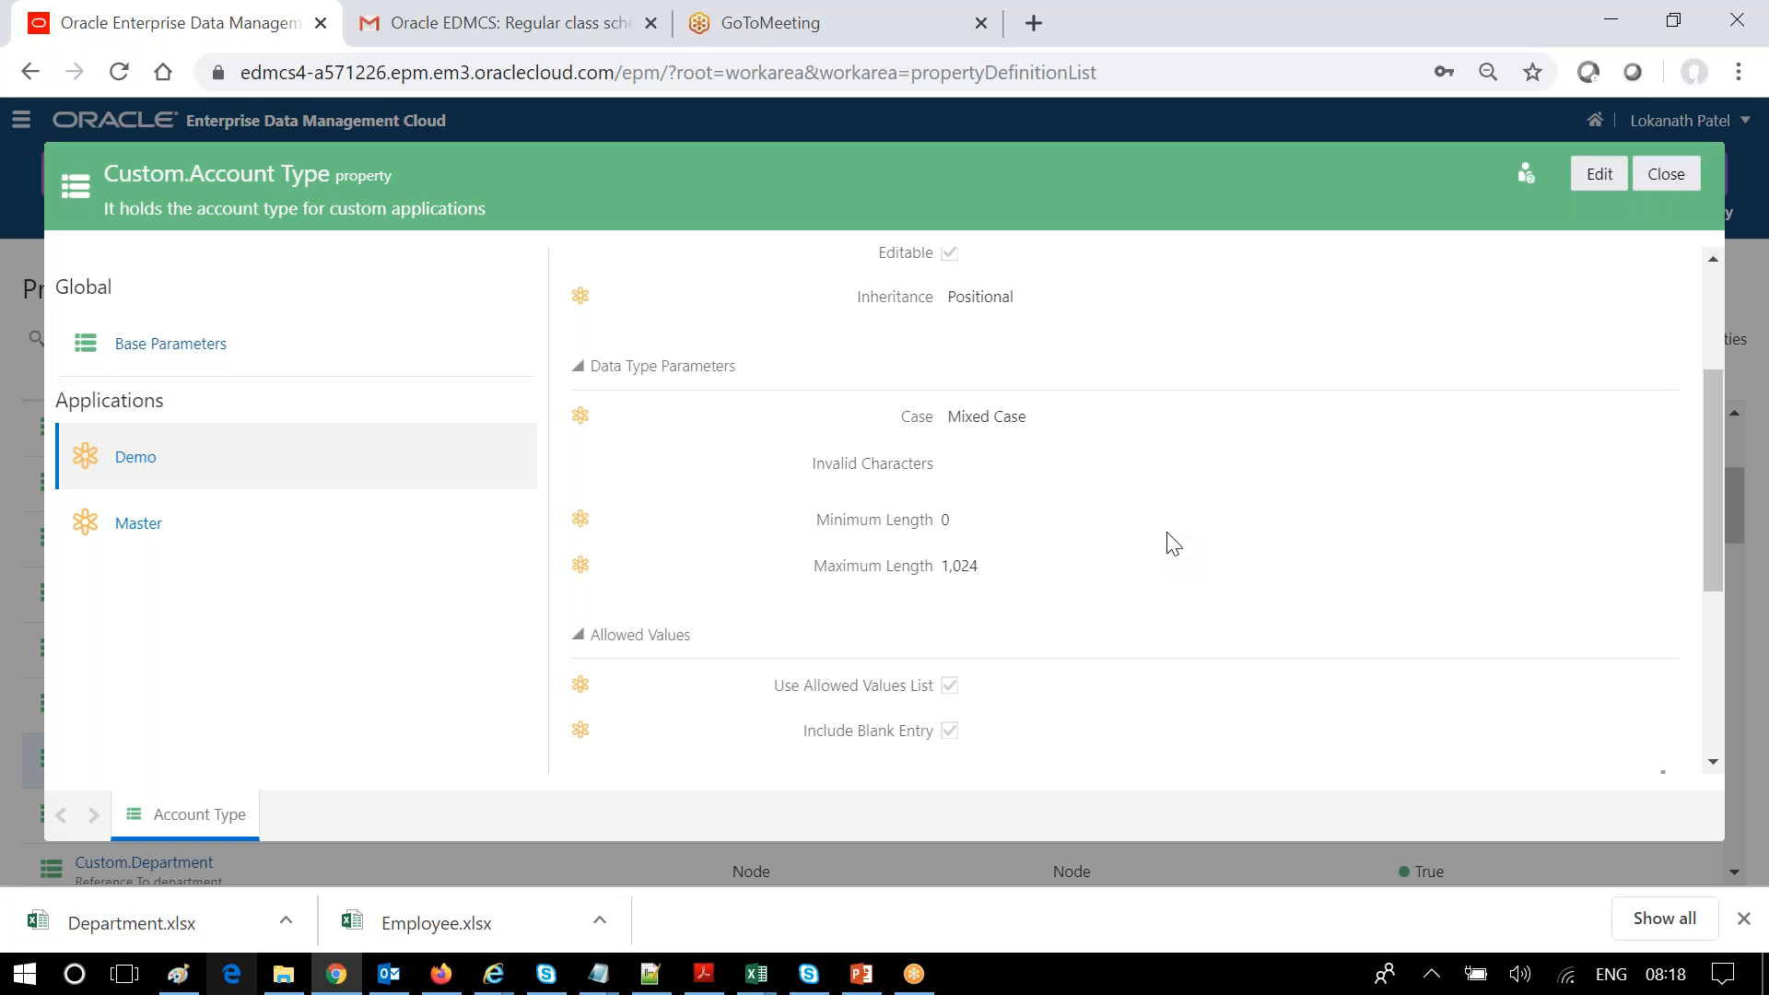
click(1599, 175)
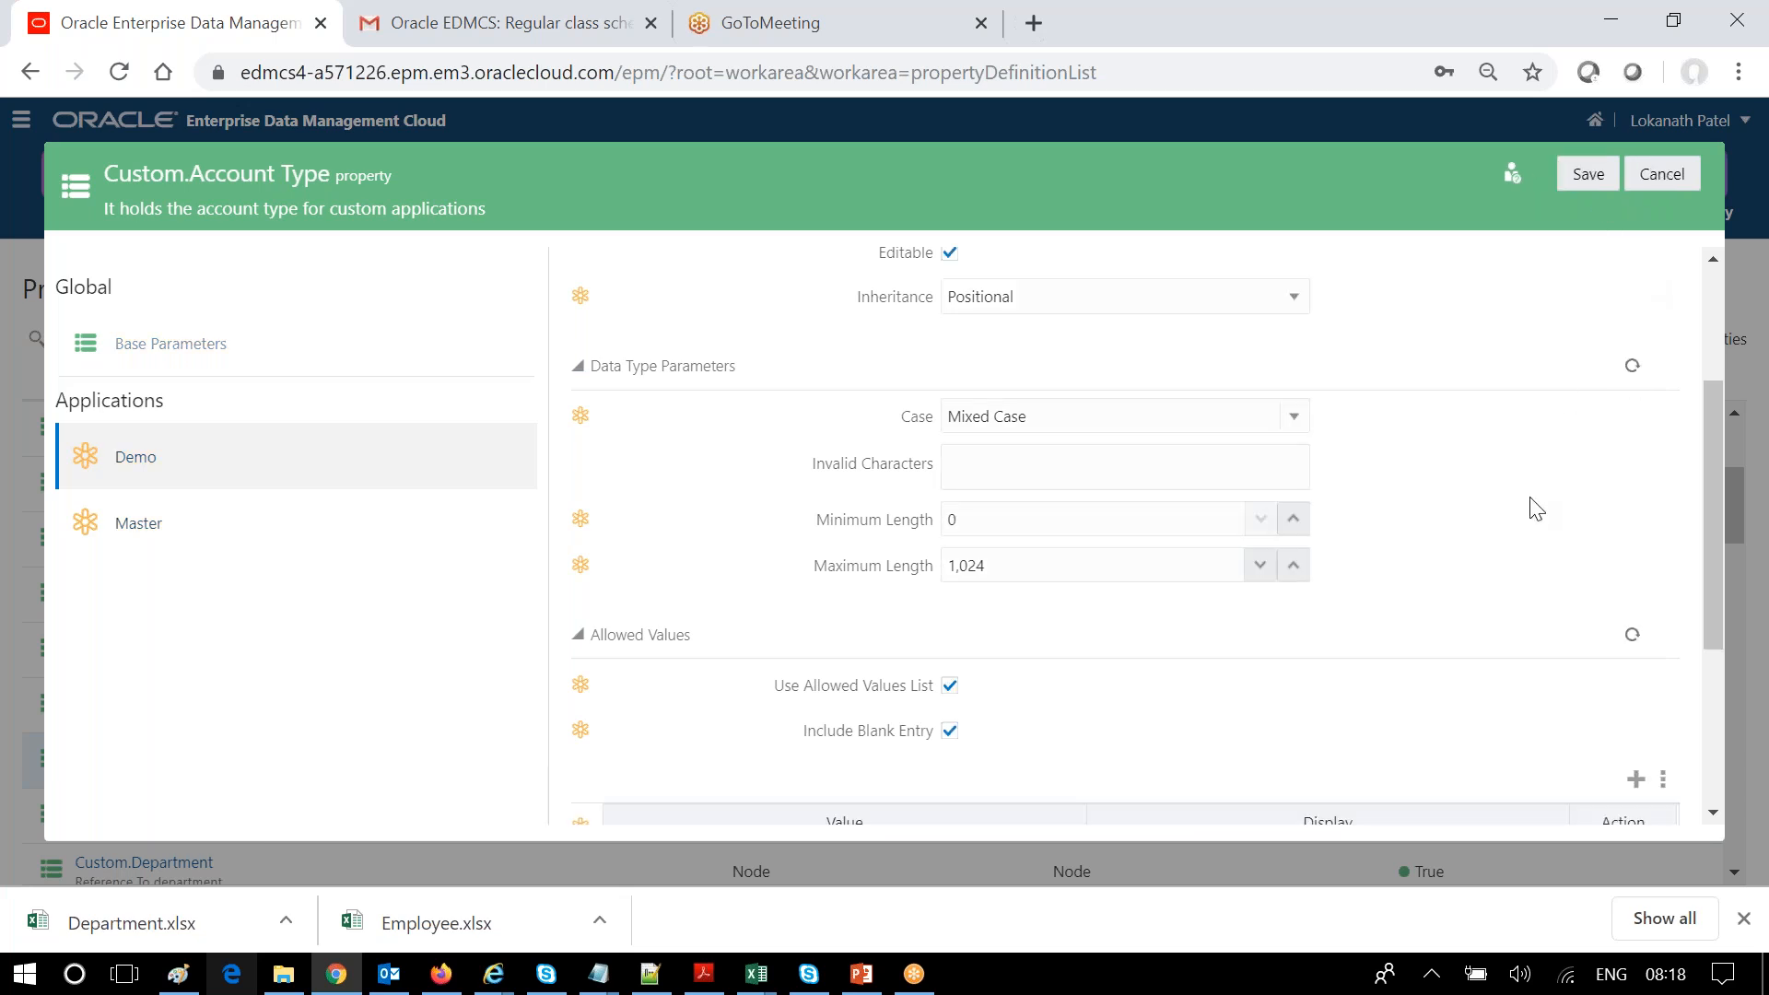
scroll(1534, 510, down, 4)
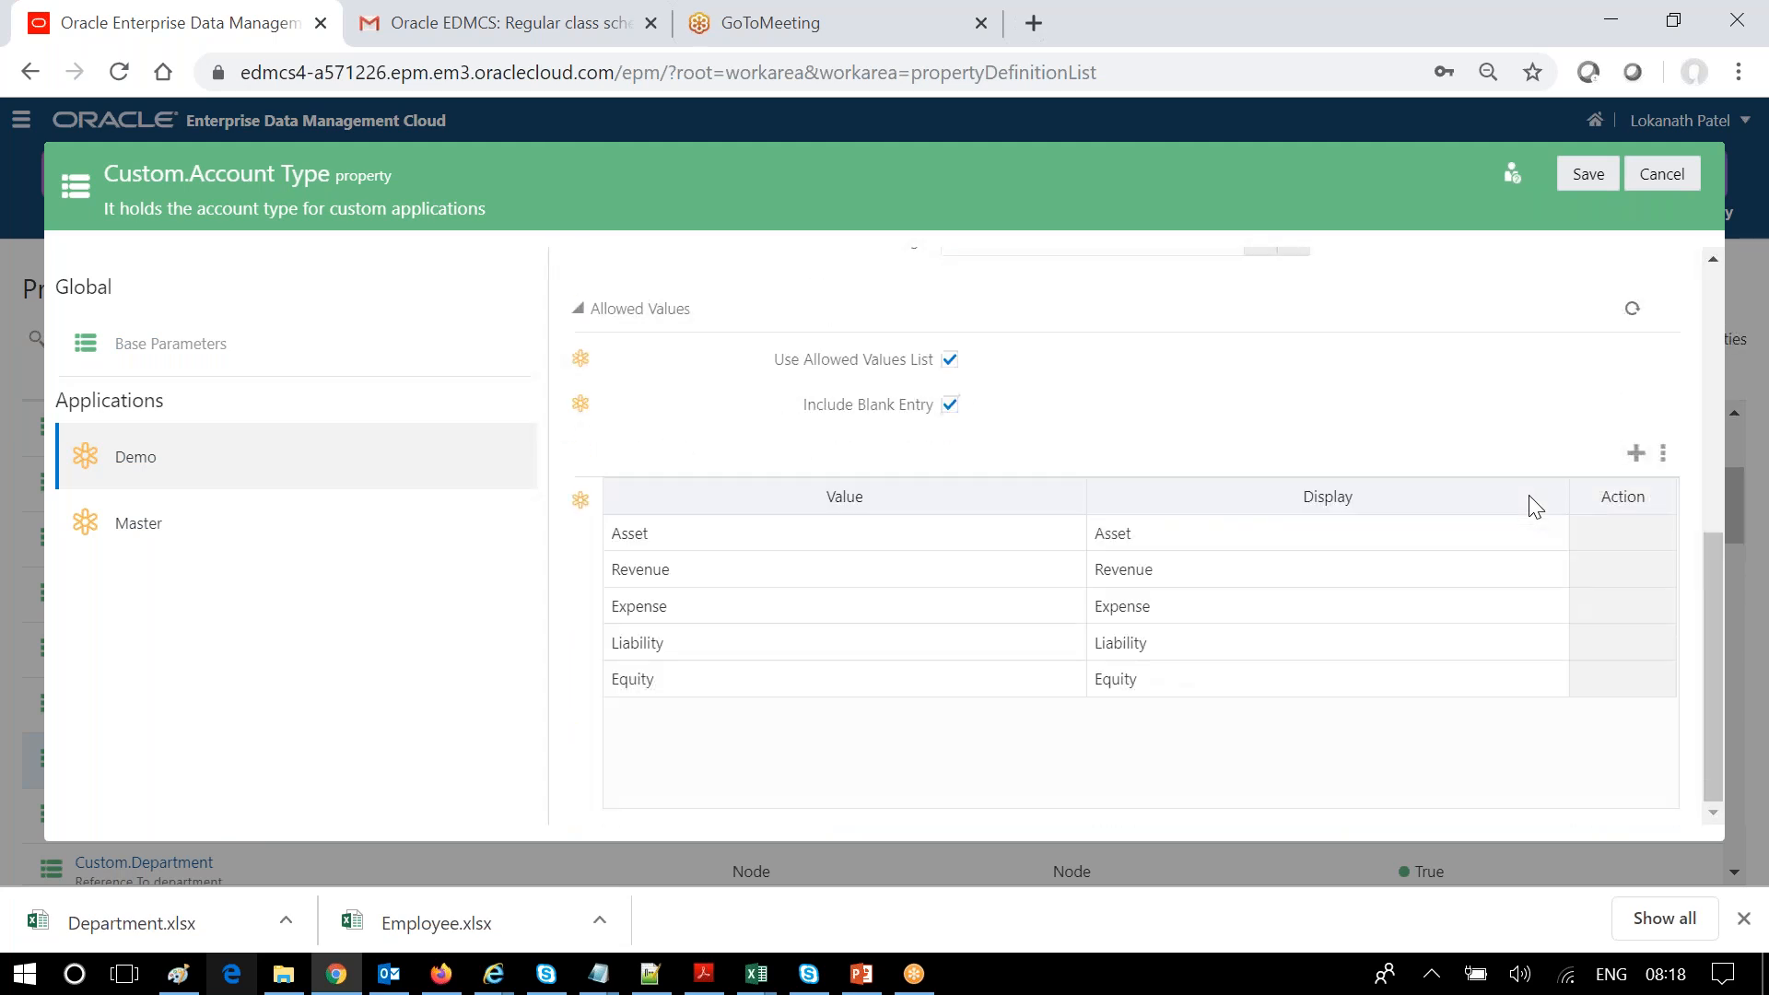
scroll(1532, 506, up, 6)
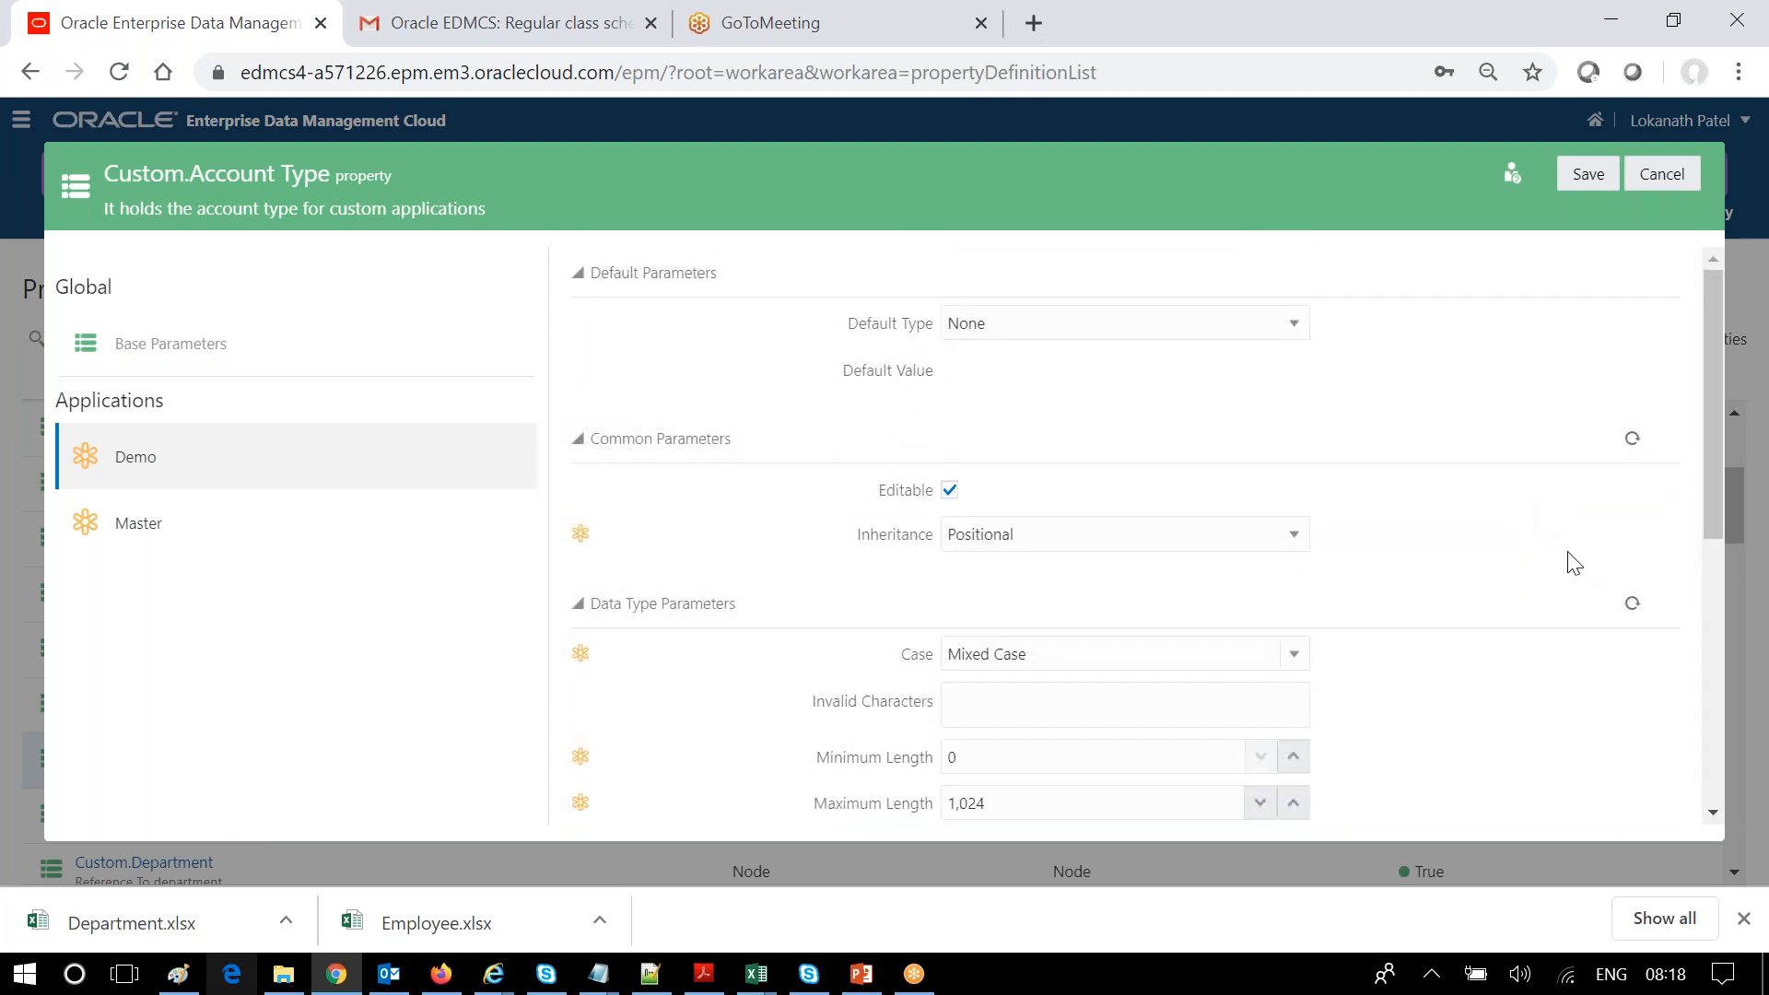
click(1296, 543)
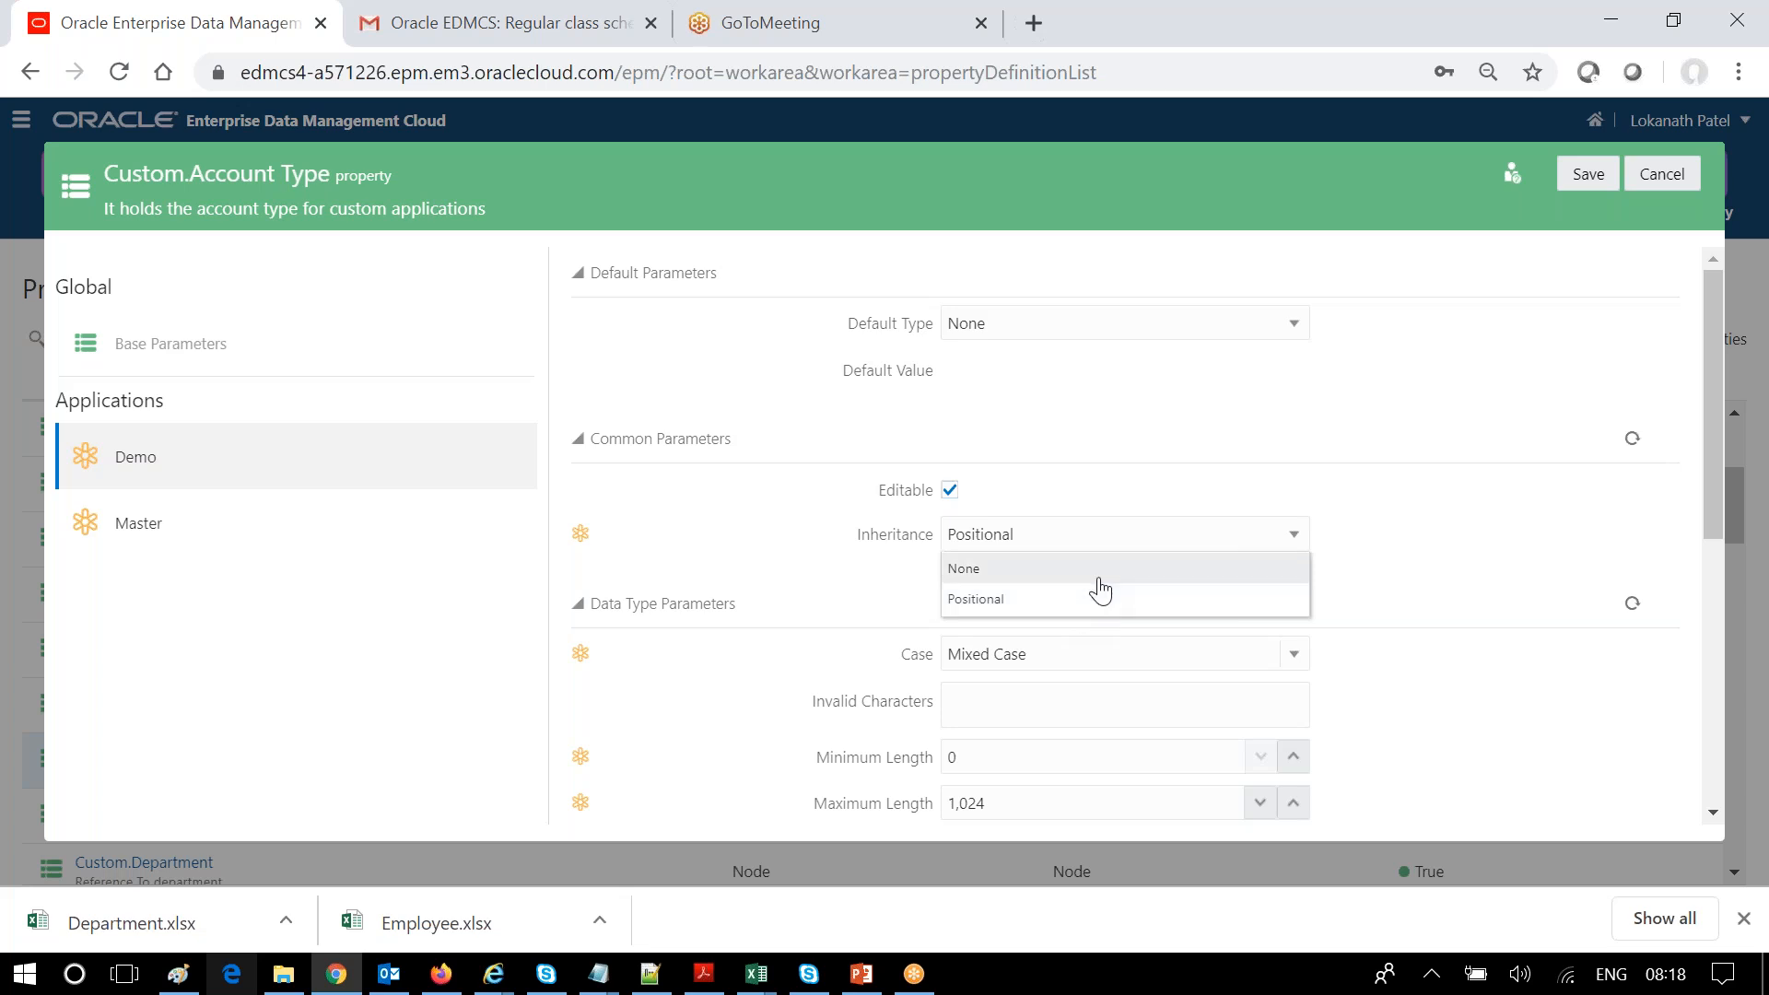
click(1491, 553)
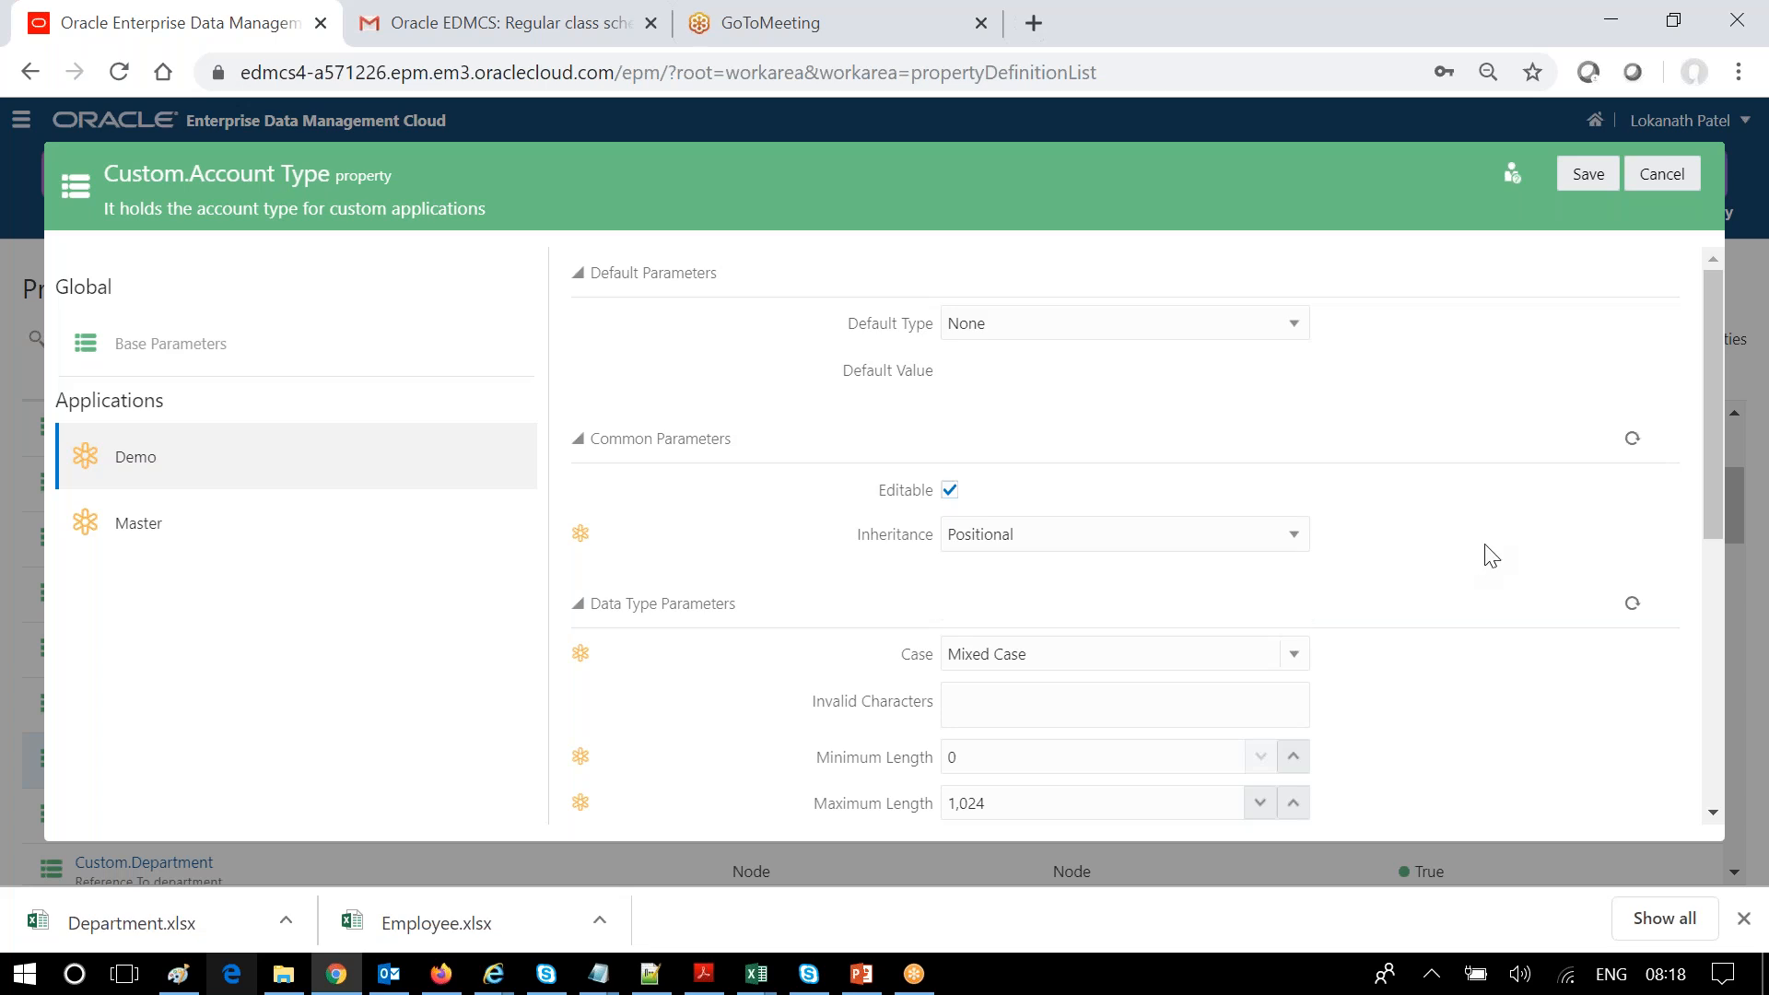
click(1649, 177)
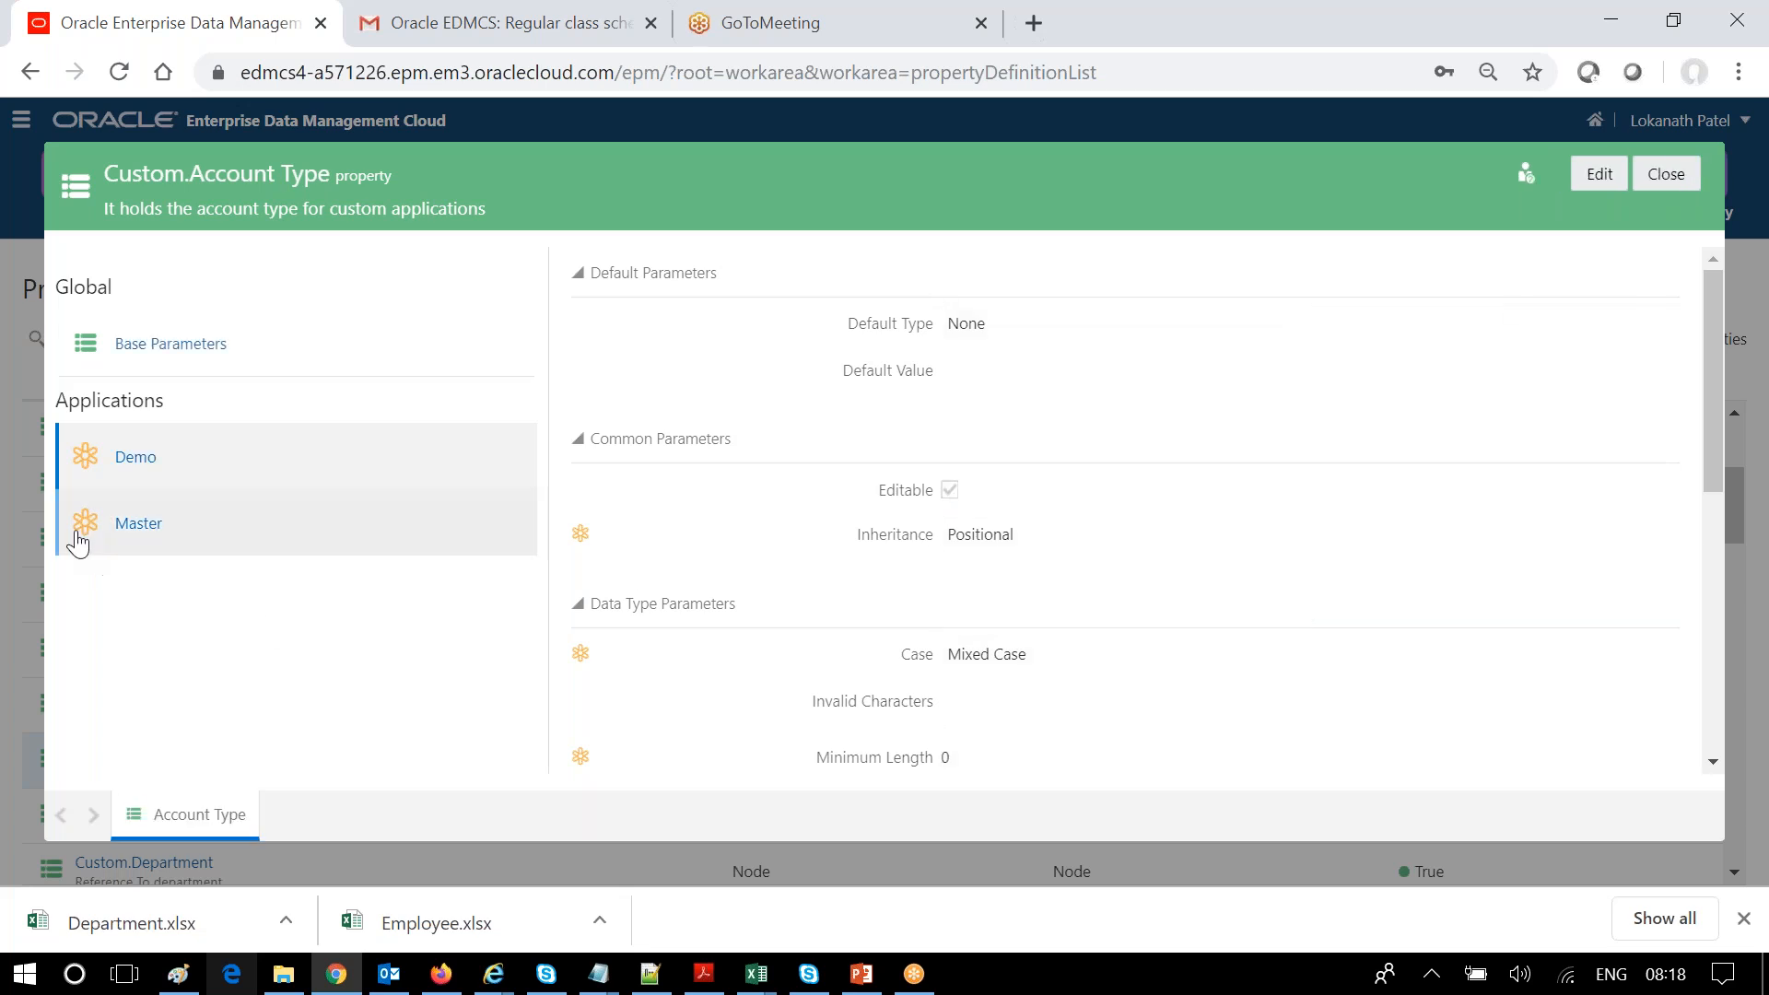
- Set the Inheritance of Custom.Account Type to Positional for the Master application and save, accepting the default value change
click(119, 543)
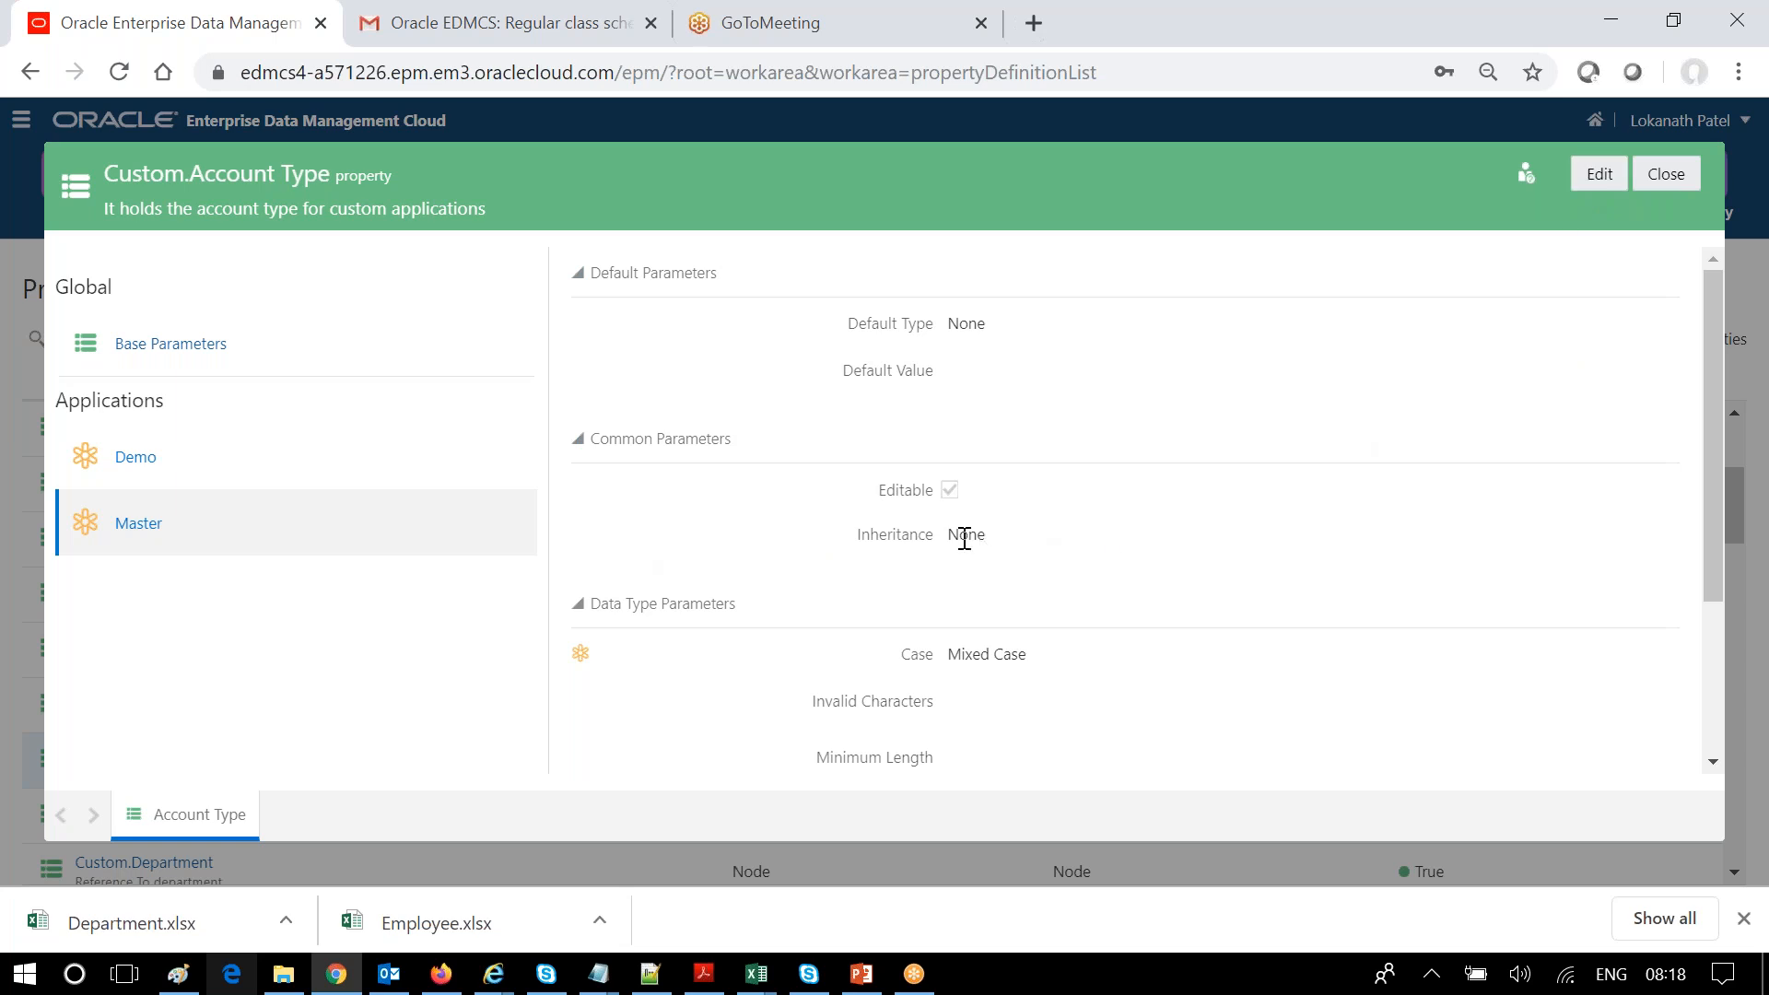
click(1599, 174)
click(1295, 544)
click(1094, 603)
click(1590, 174)
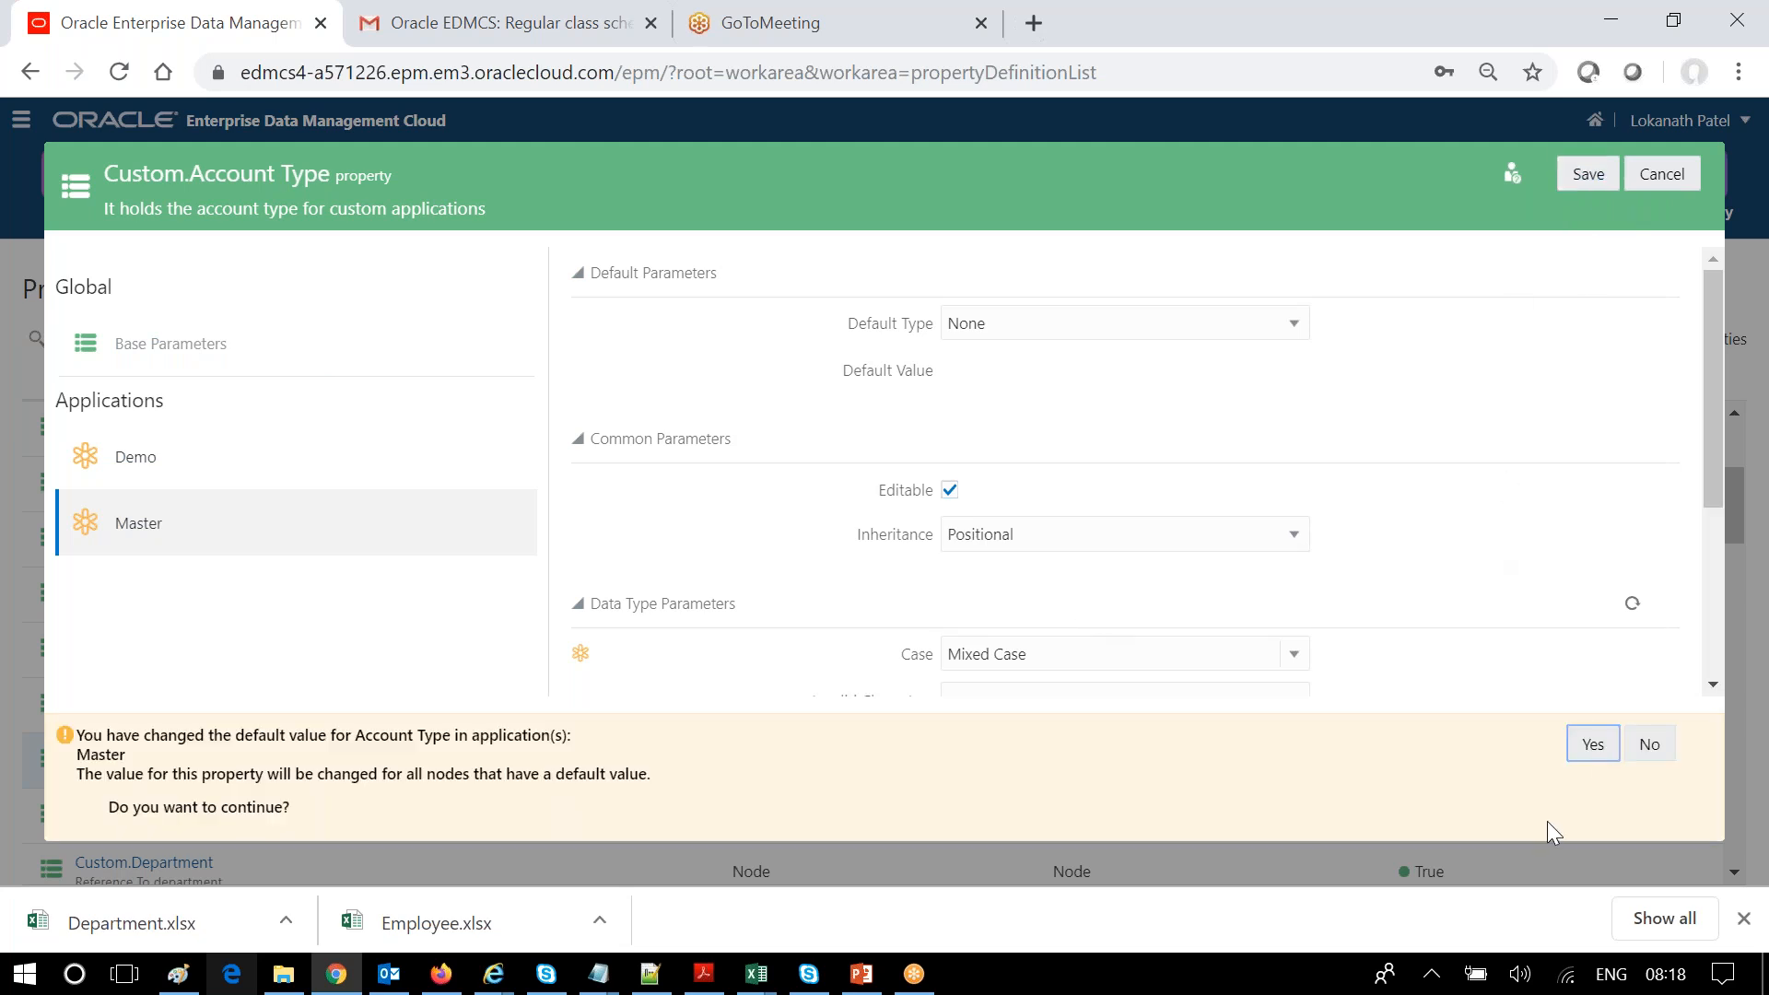
click(1588, 754)
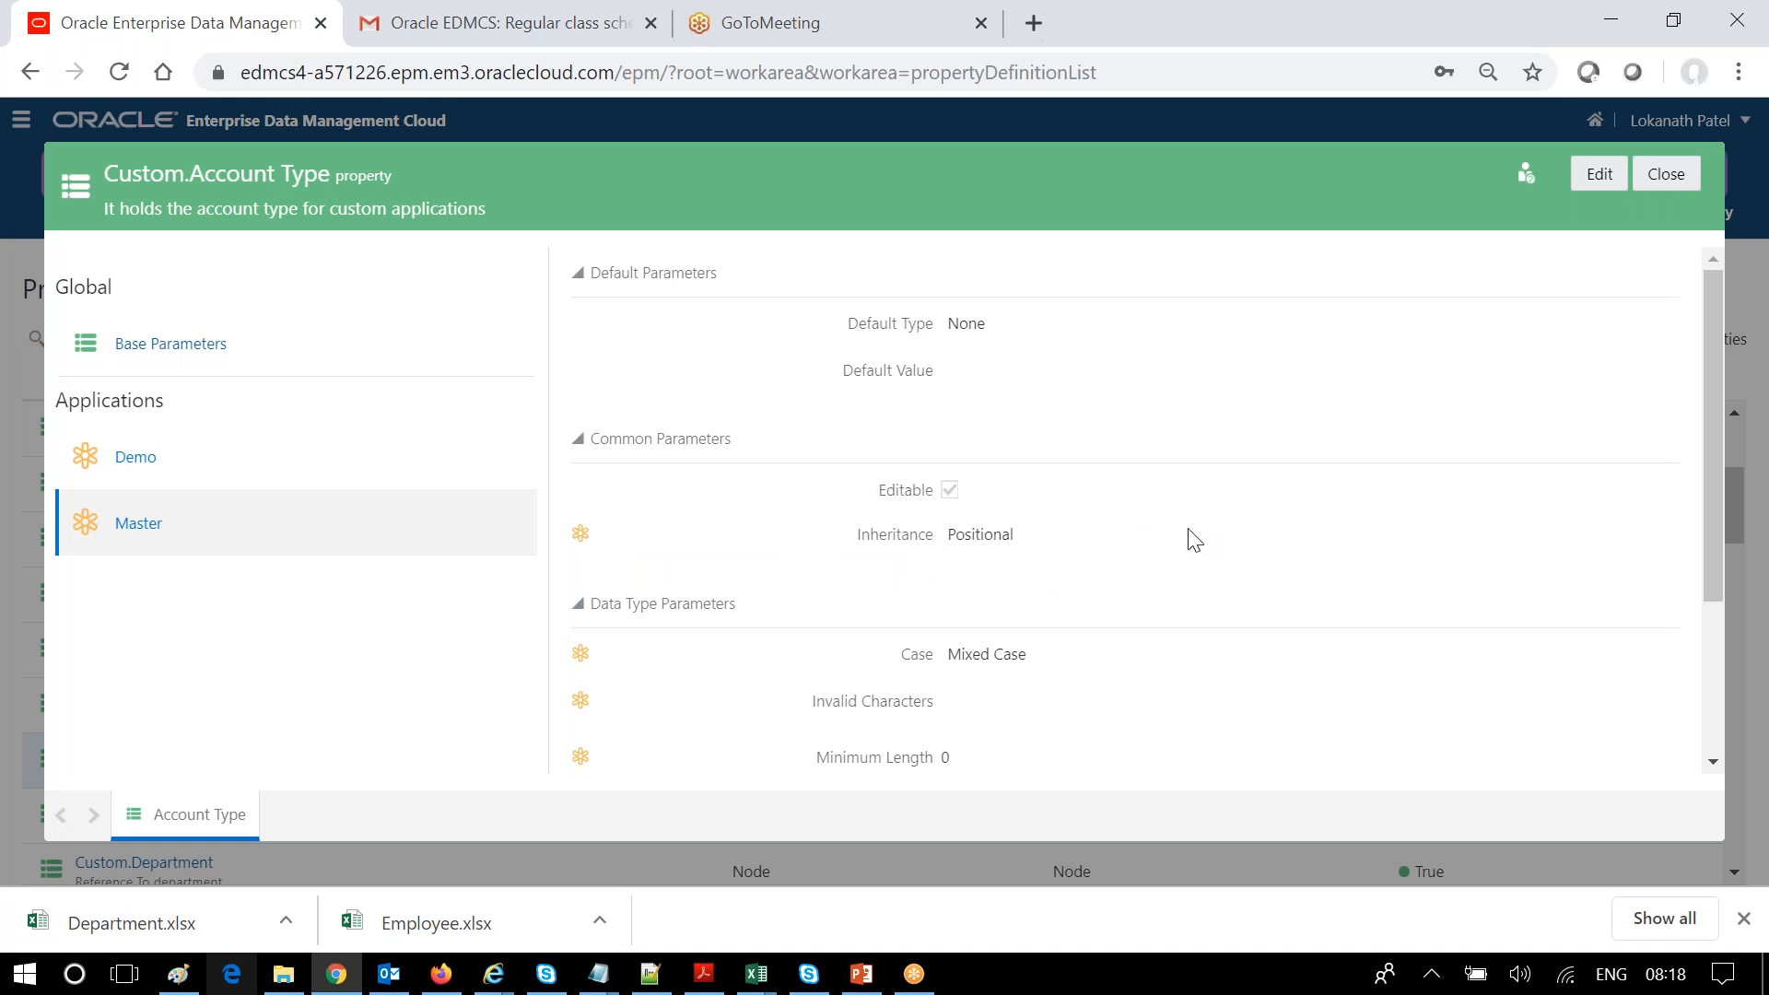
- Compare the data type parameters and Allowed Values of Custom.Account Type between the Master and Demo applications
scroll(1385, 727, down, 3)
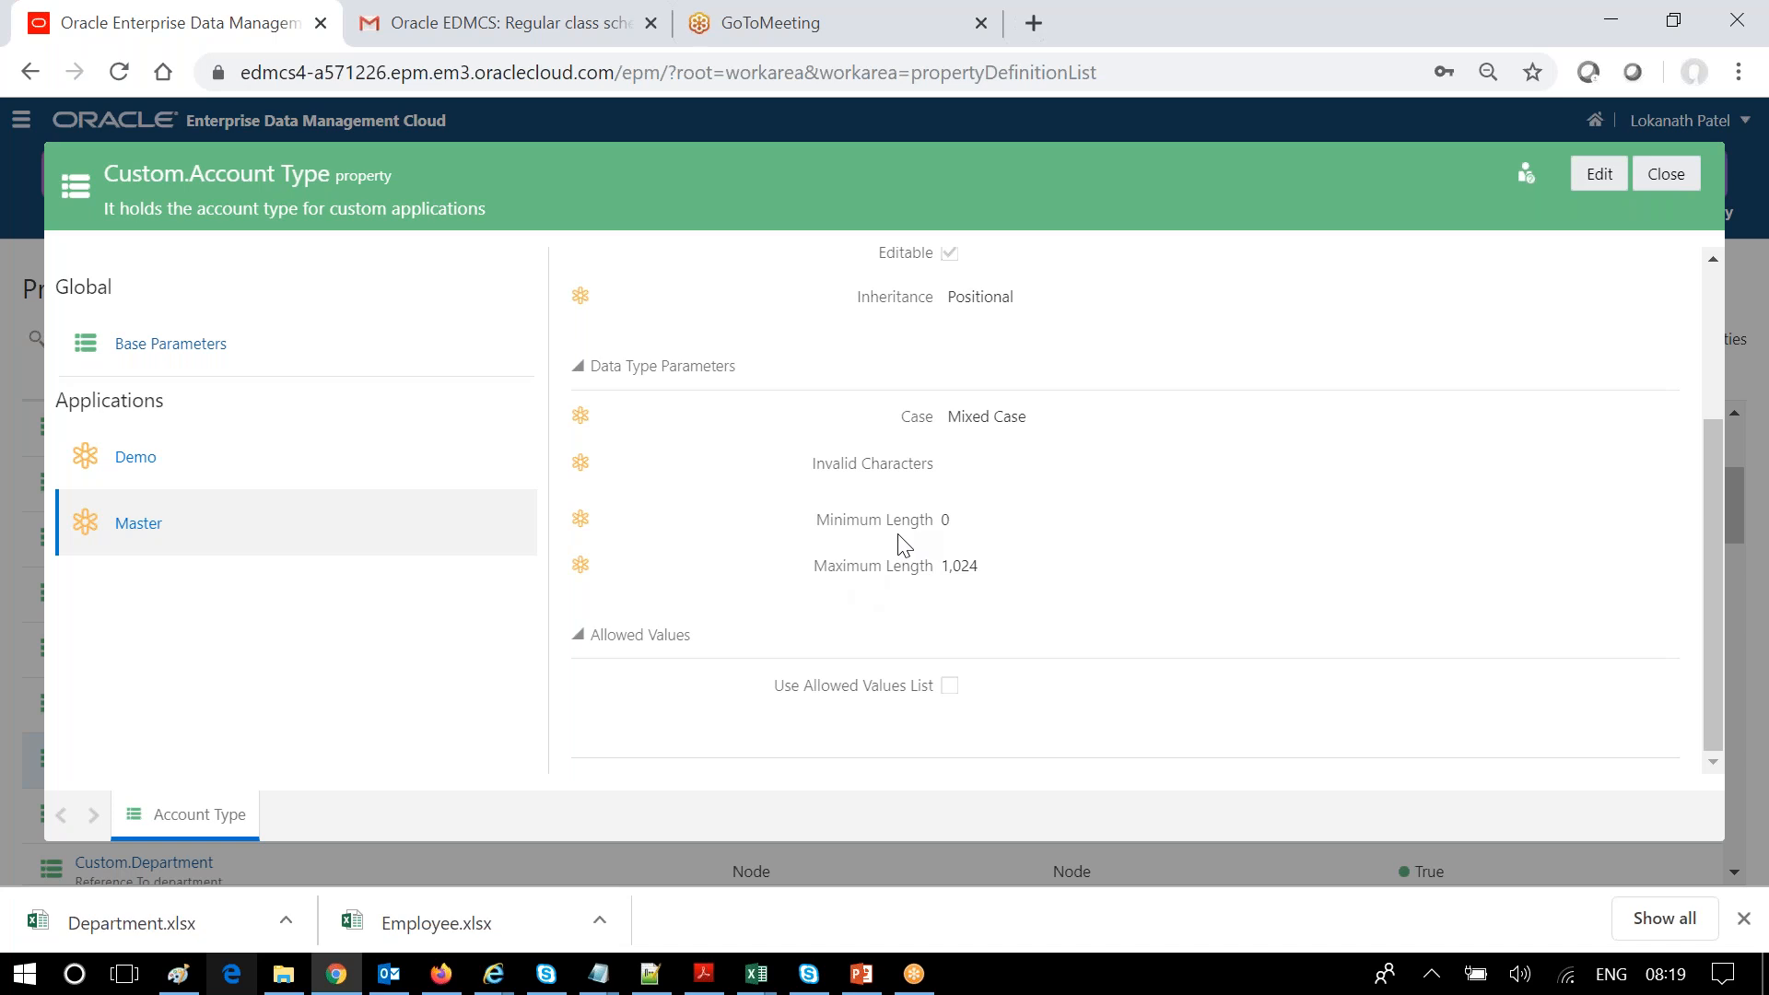
click(95, 461)
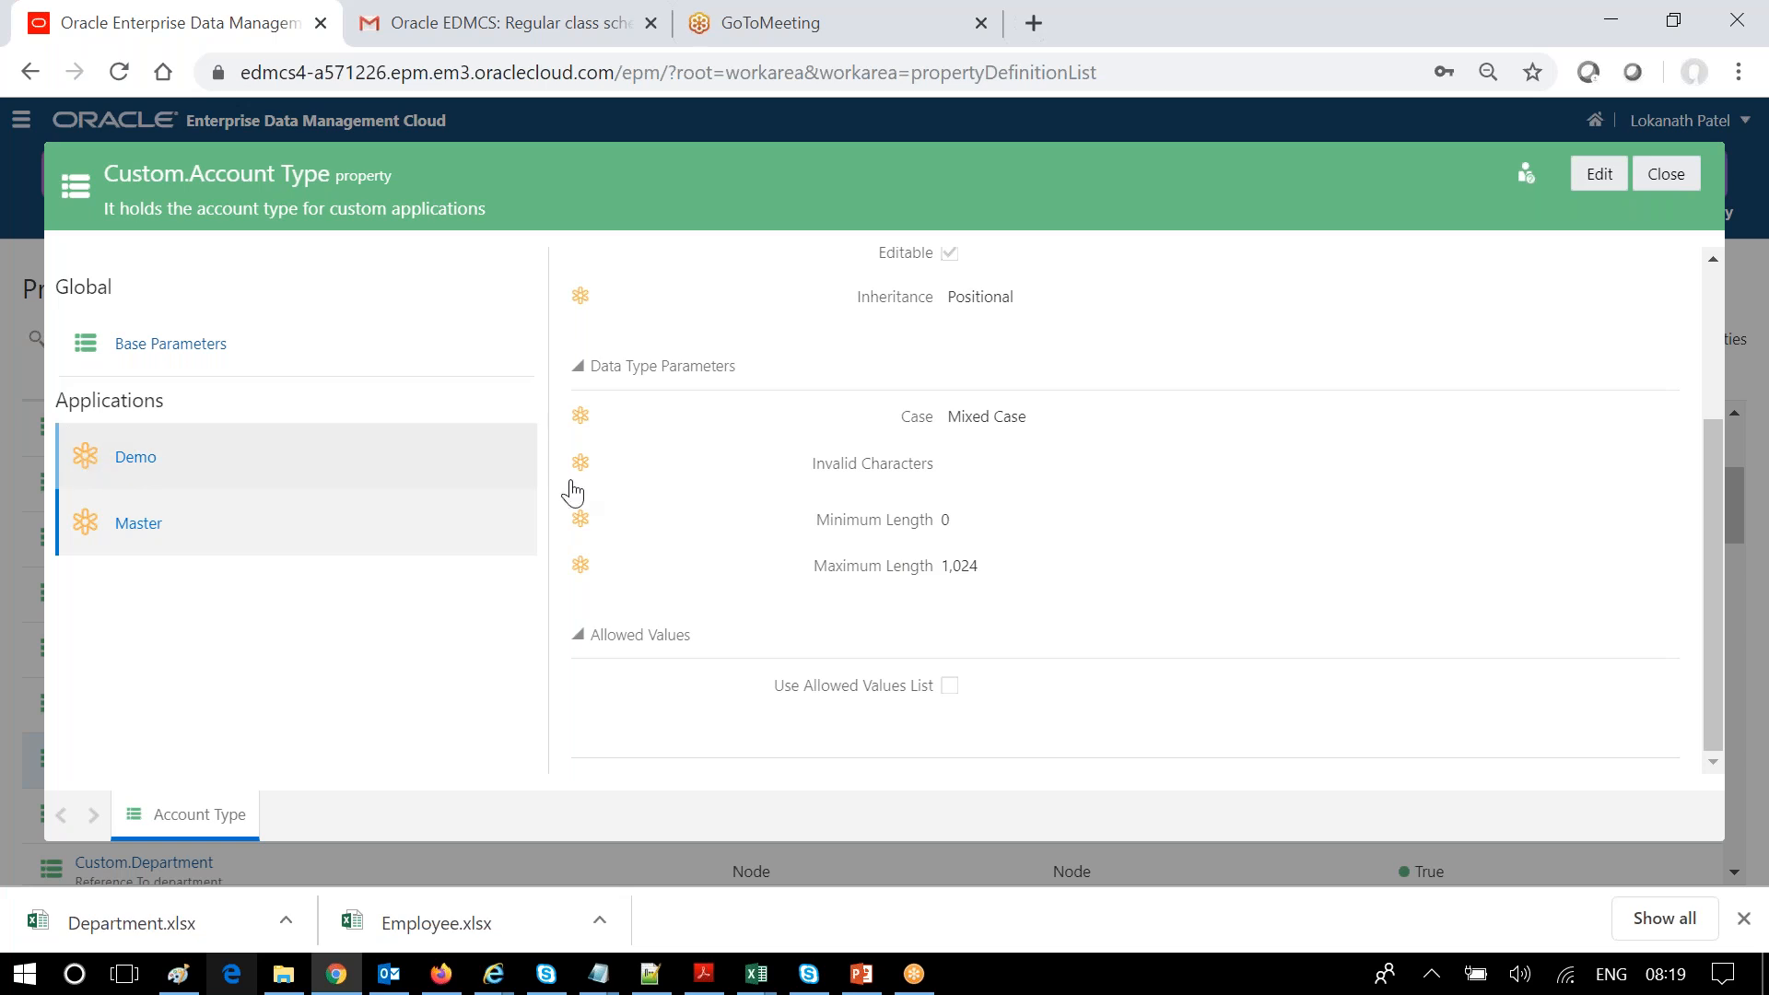
scroll(992, 543, down, 4)
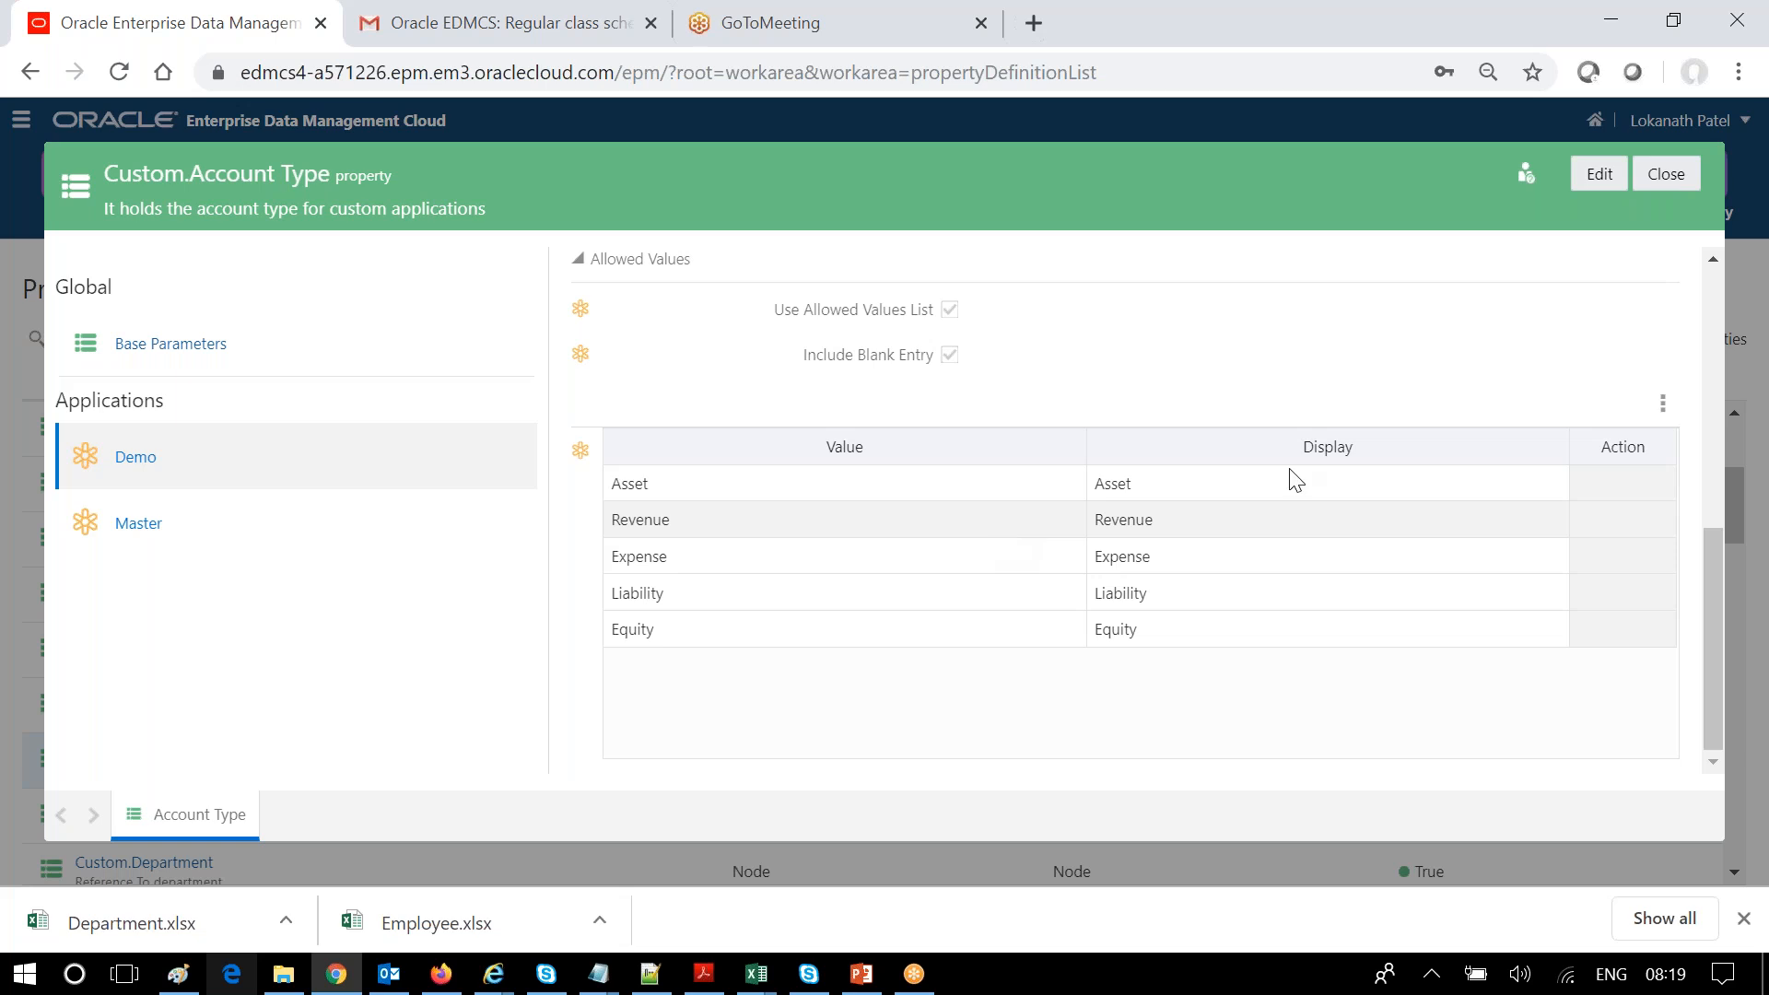
drag(1707, 612, 1712, 558)
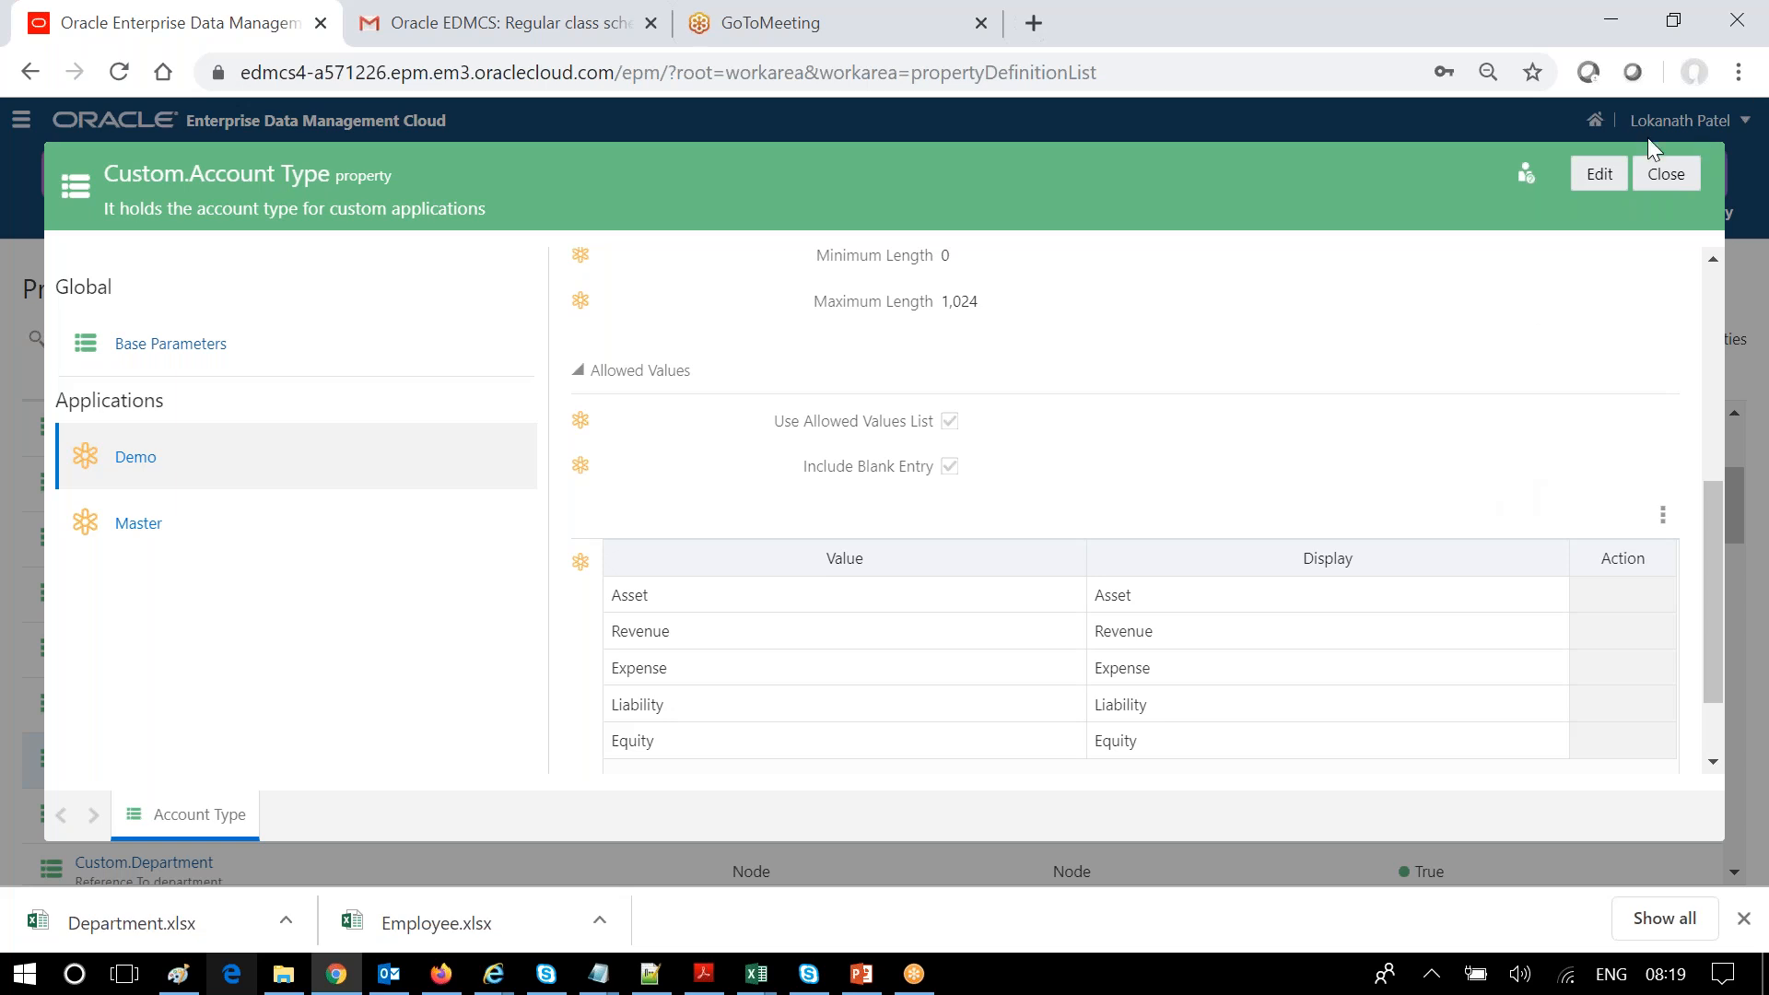
- Put Demo's Custom.Account Type parameters in edit mode and export the Allowed Values list to an Excel file
click(1588, 174)
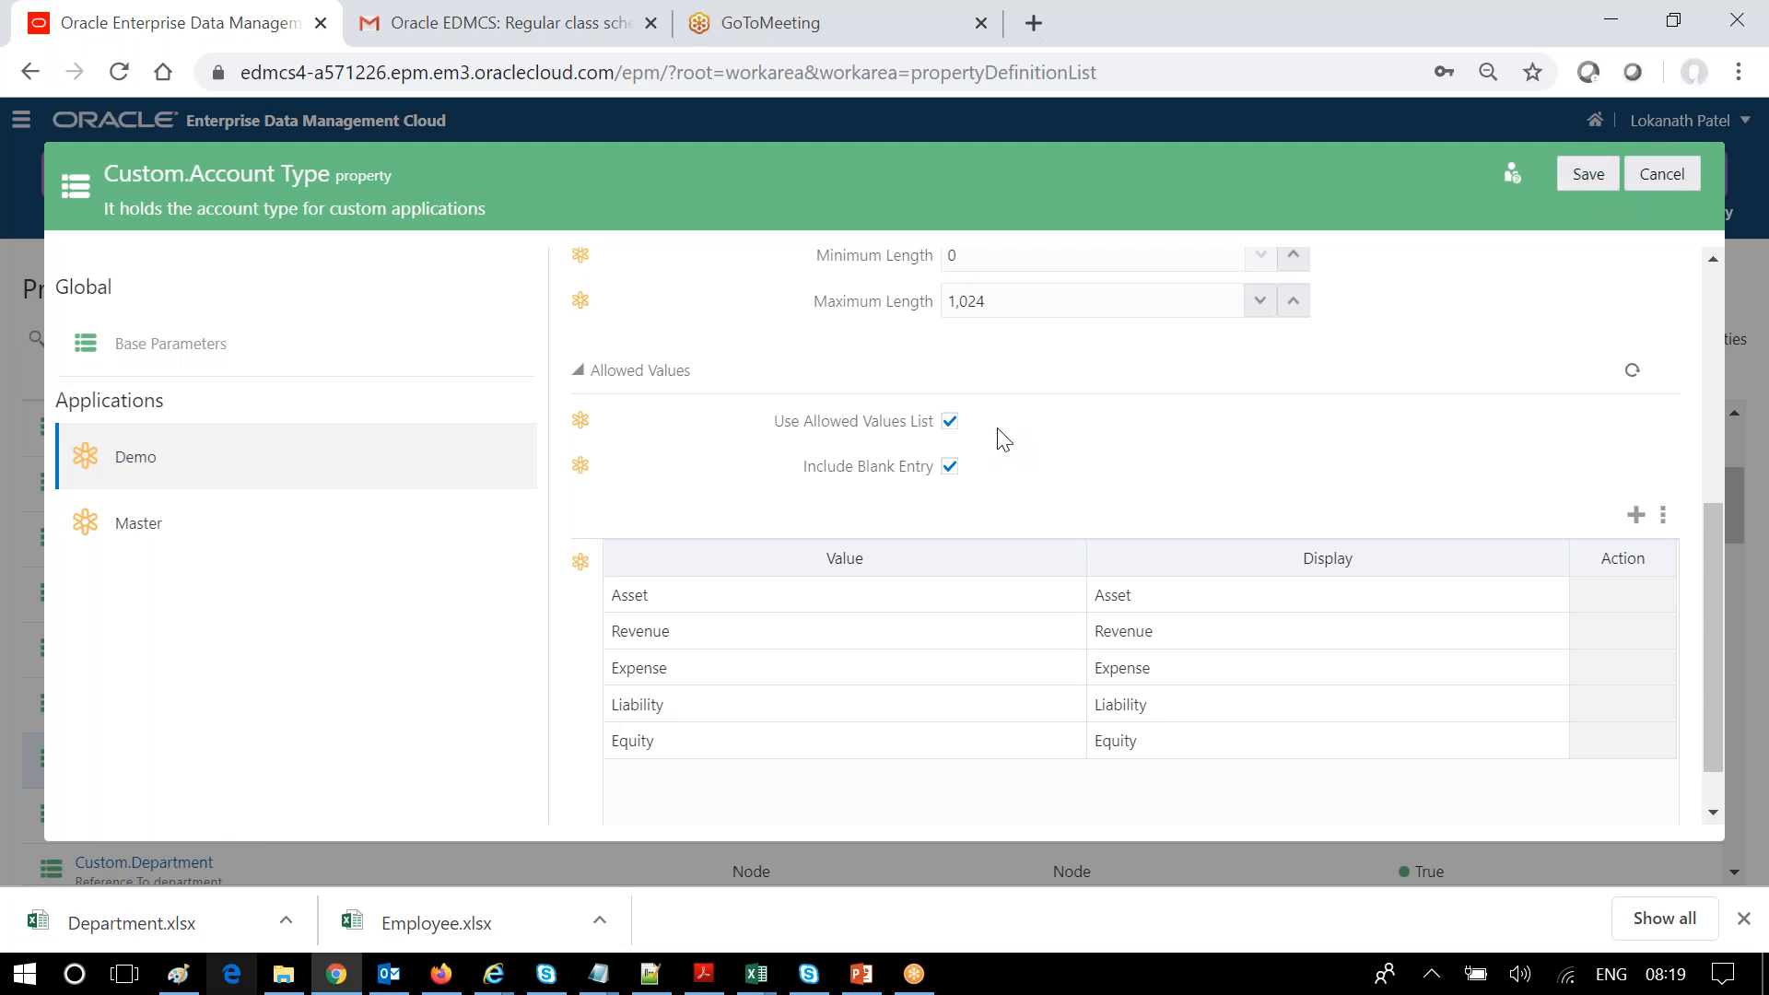
click(1668, 517)
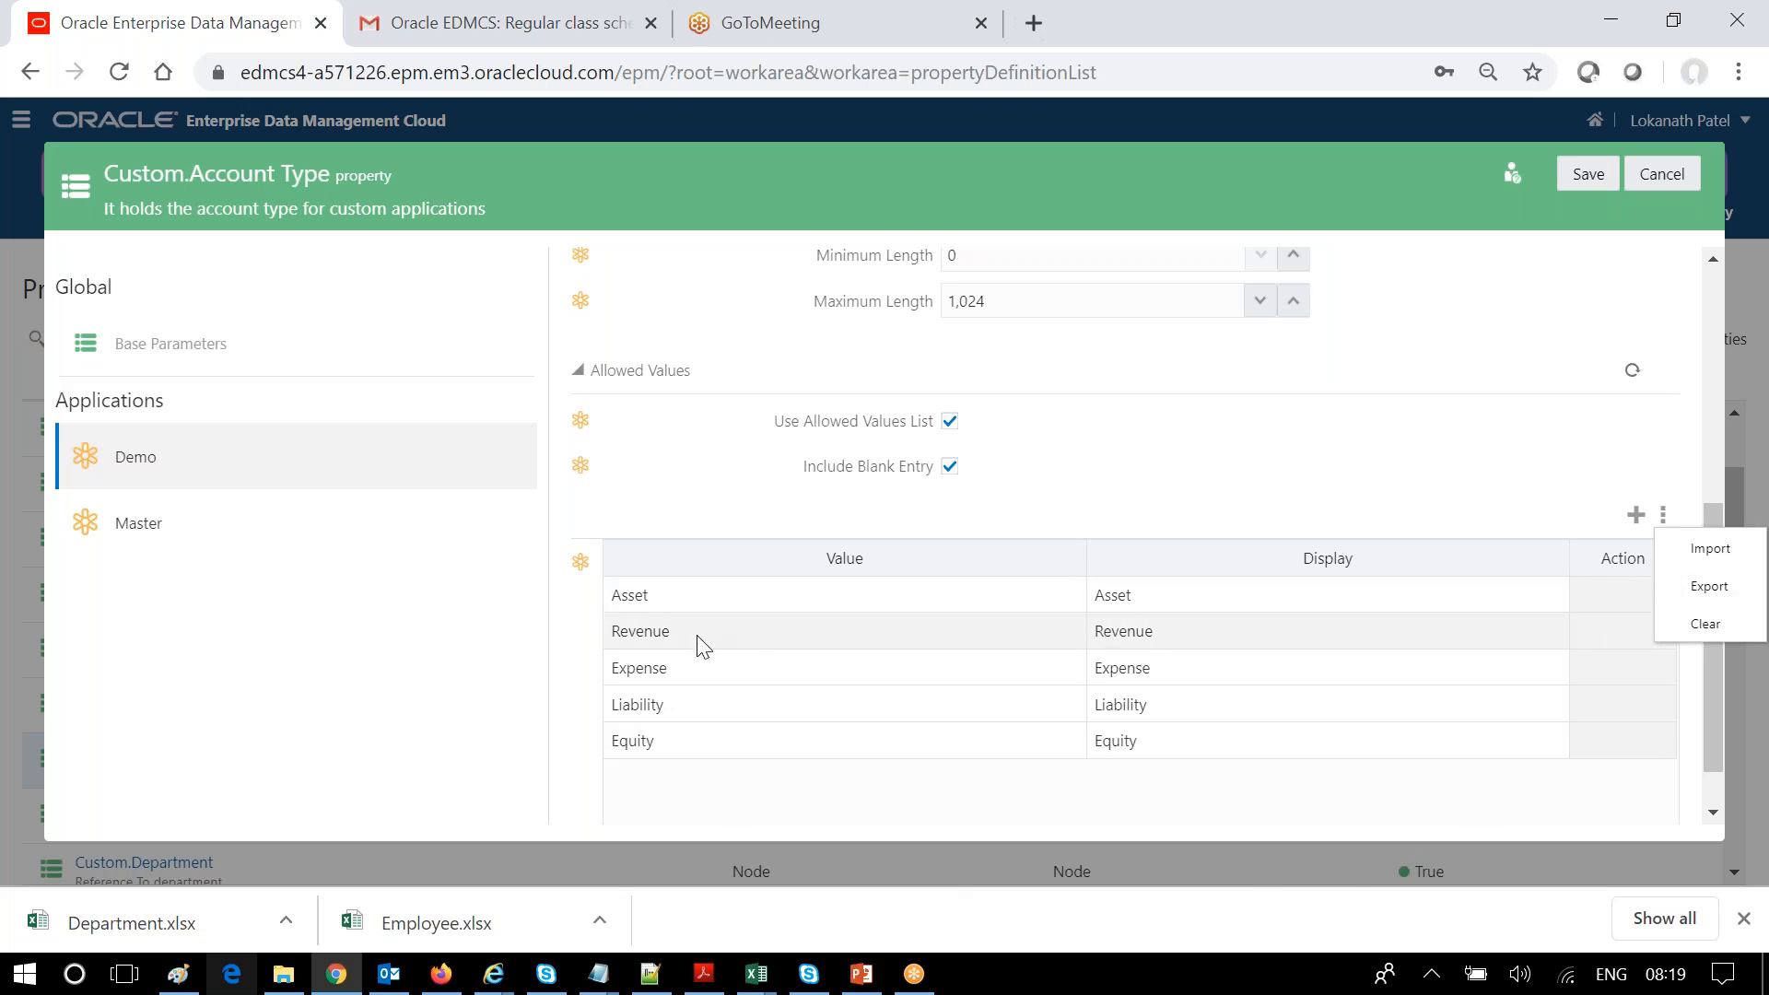
click(1706, 586)
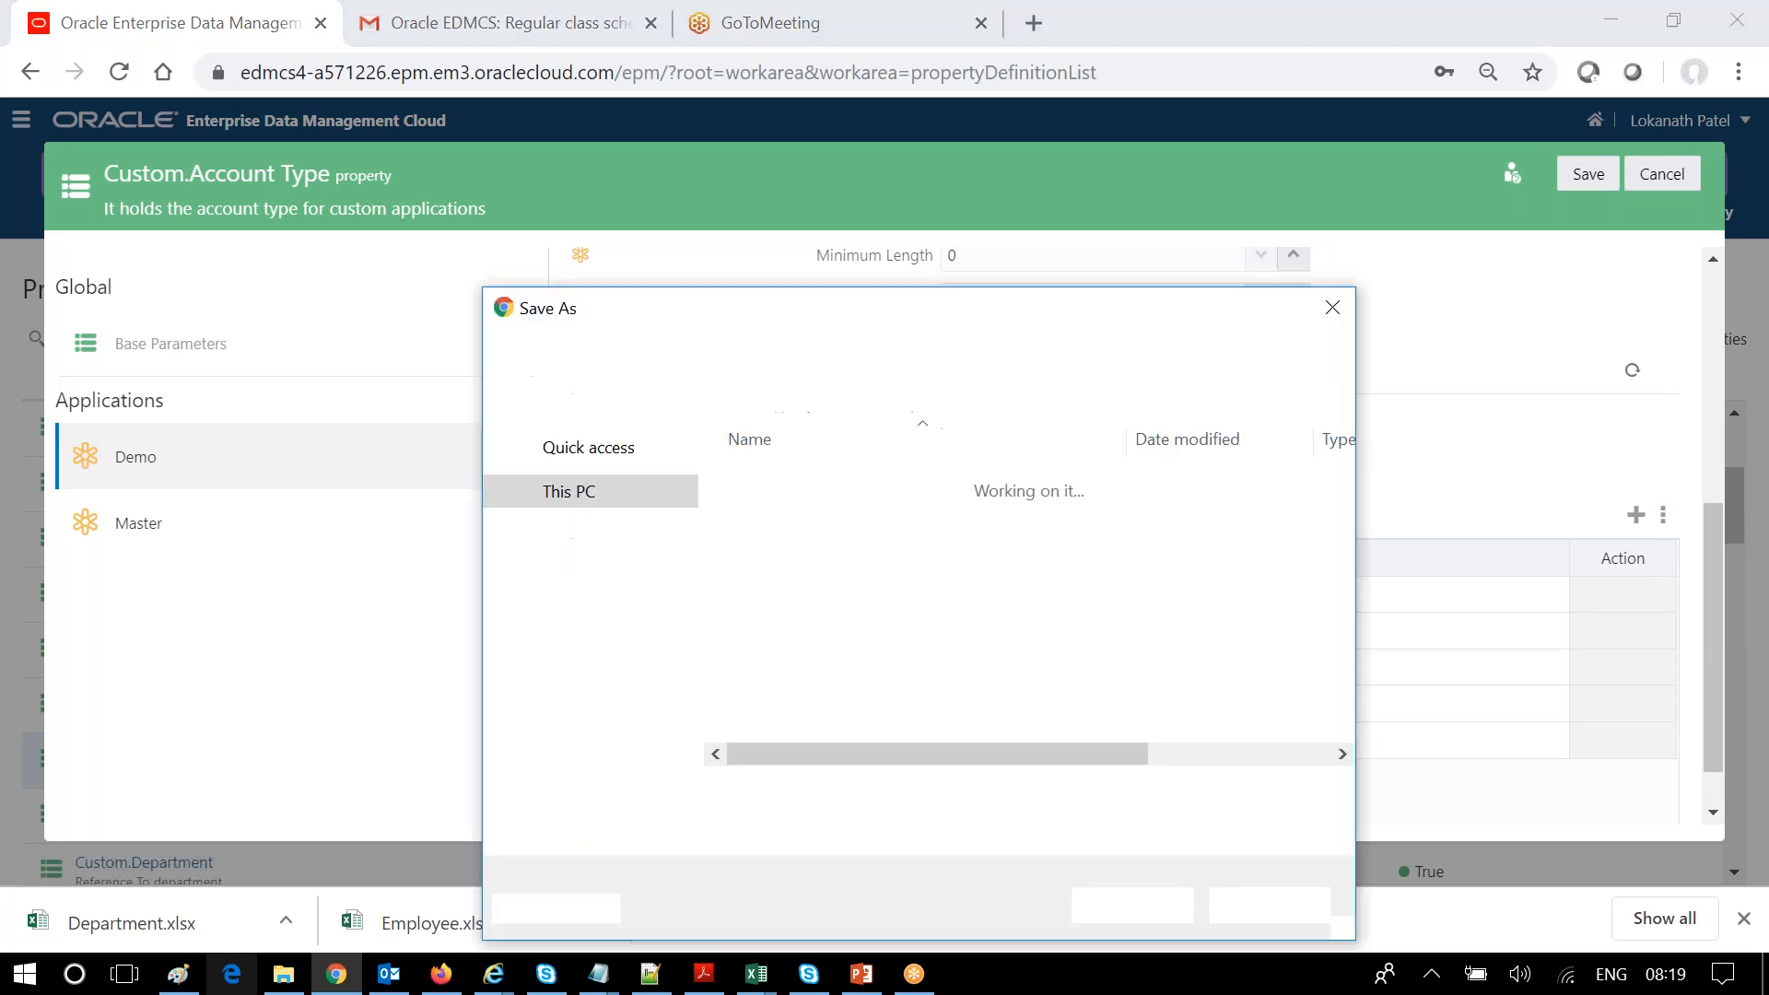
click(1187, 899)
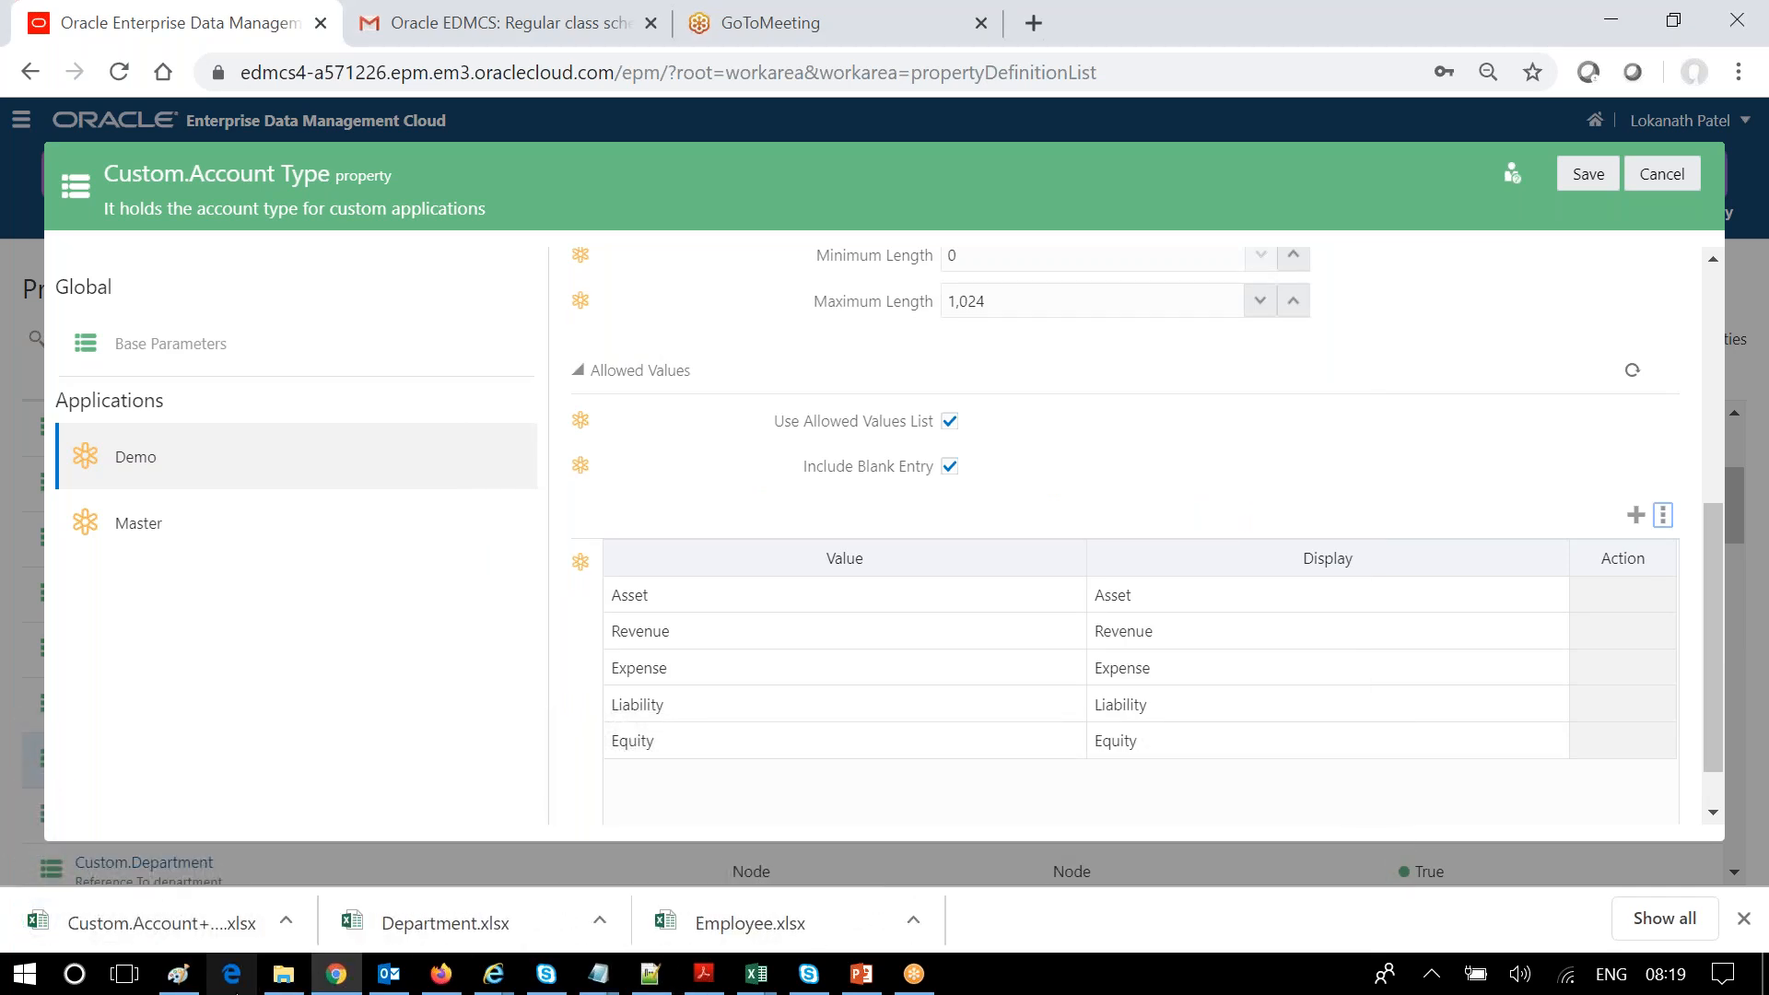
- Open the exported Custom.Account+Type-Demo workbook from the 13 Working with Properties folder in Excel and fit column B to its contents
click(283, 974)
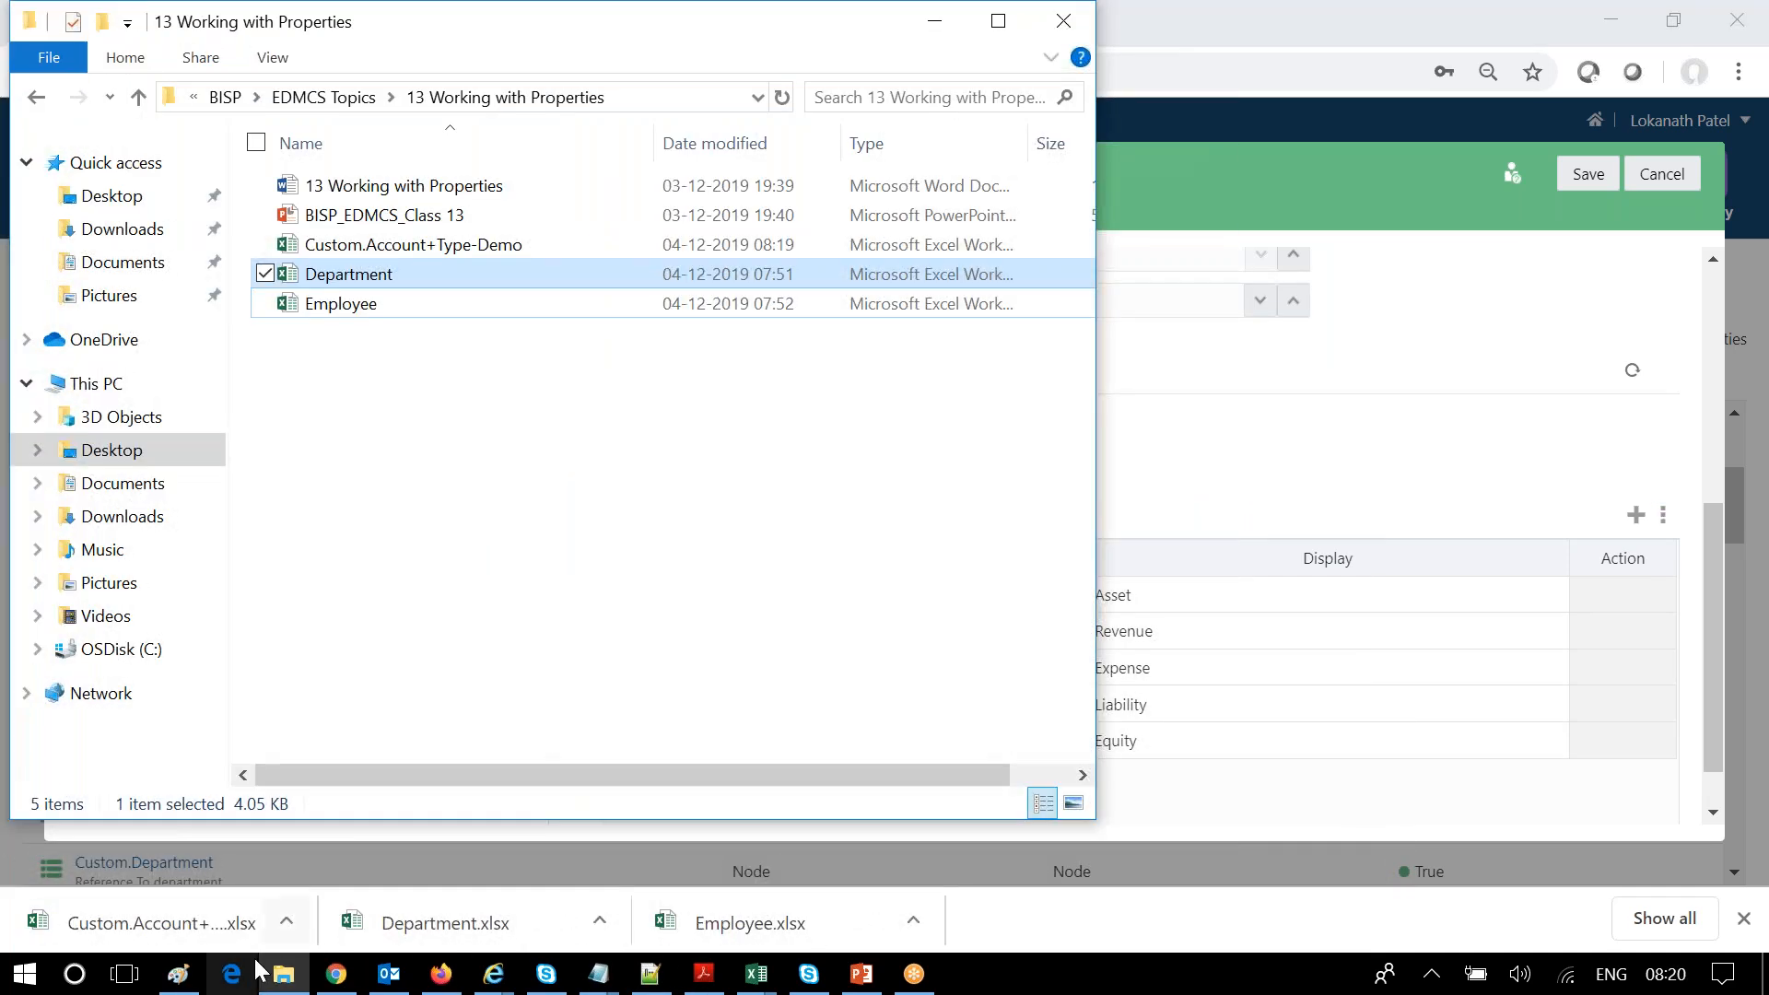
click(458, 435)
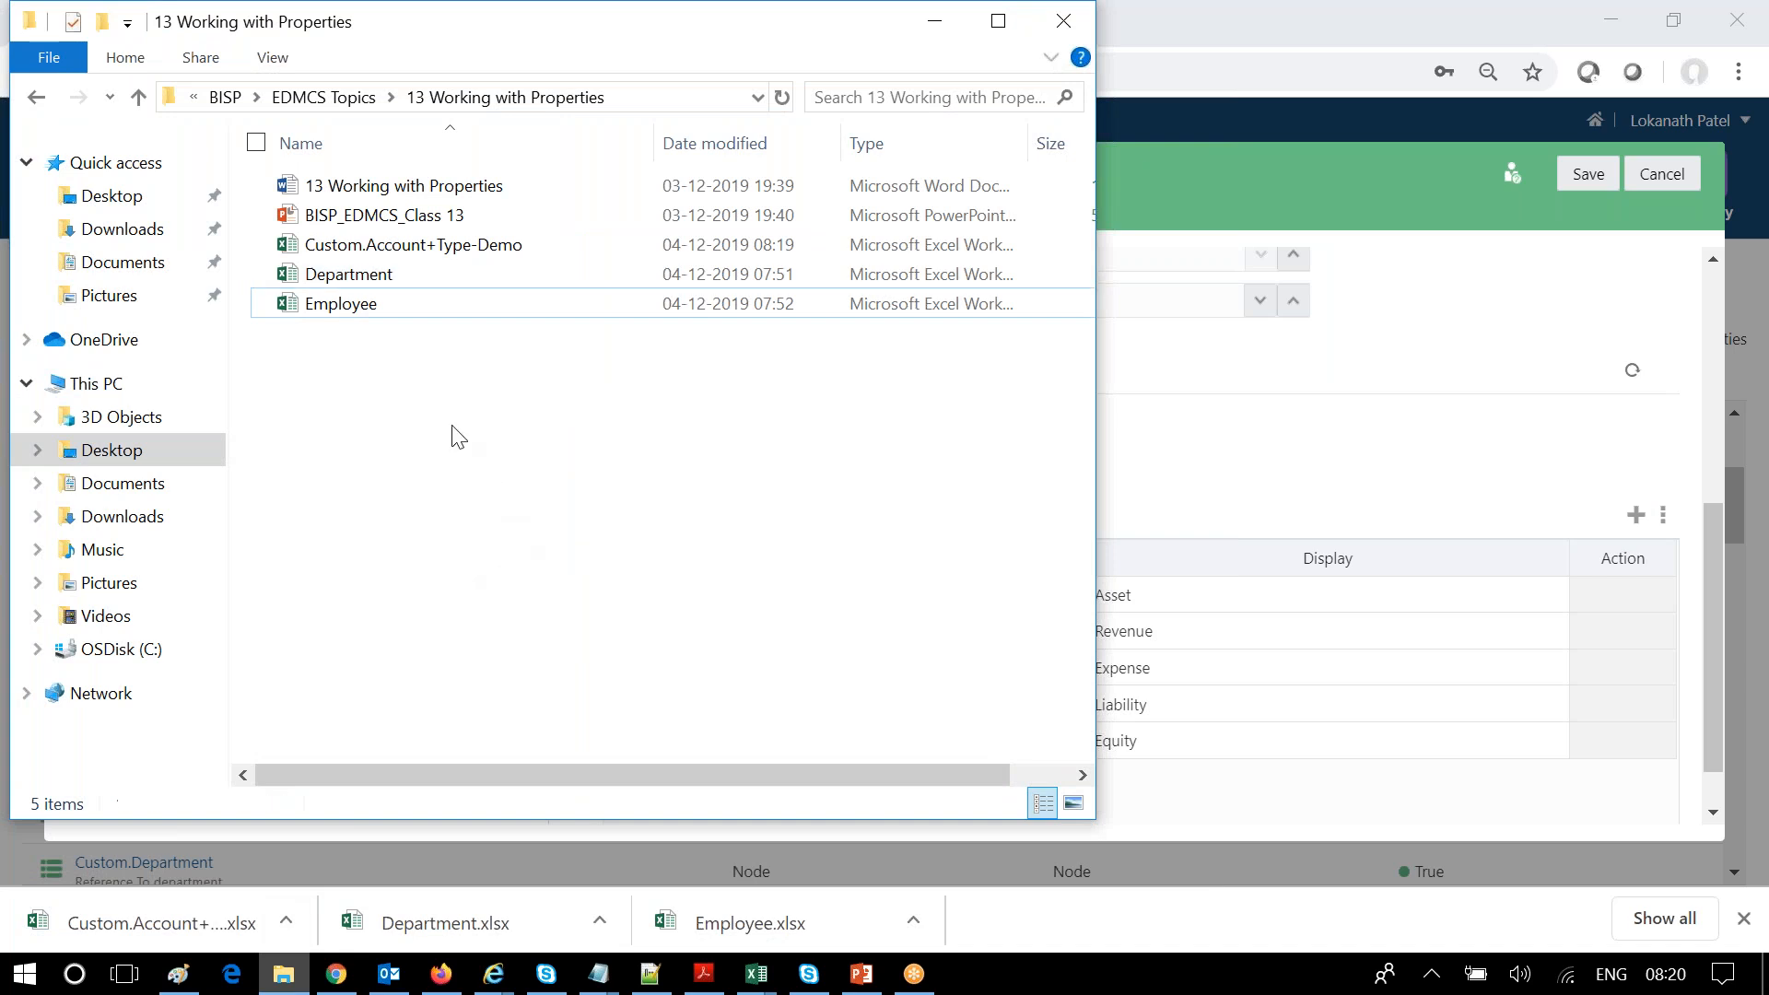
double_click(424, 244)
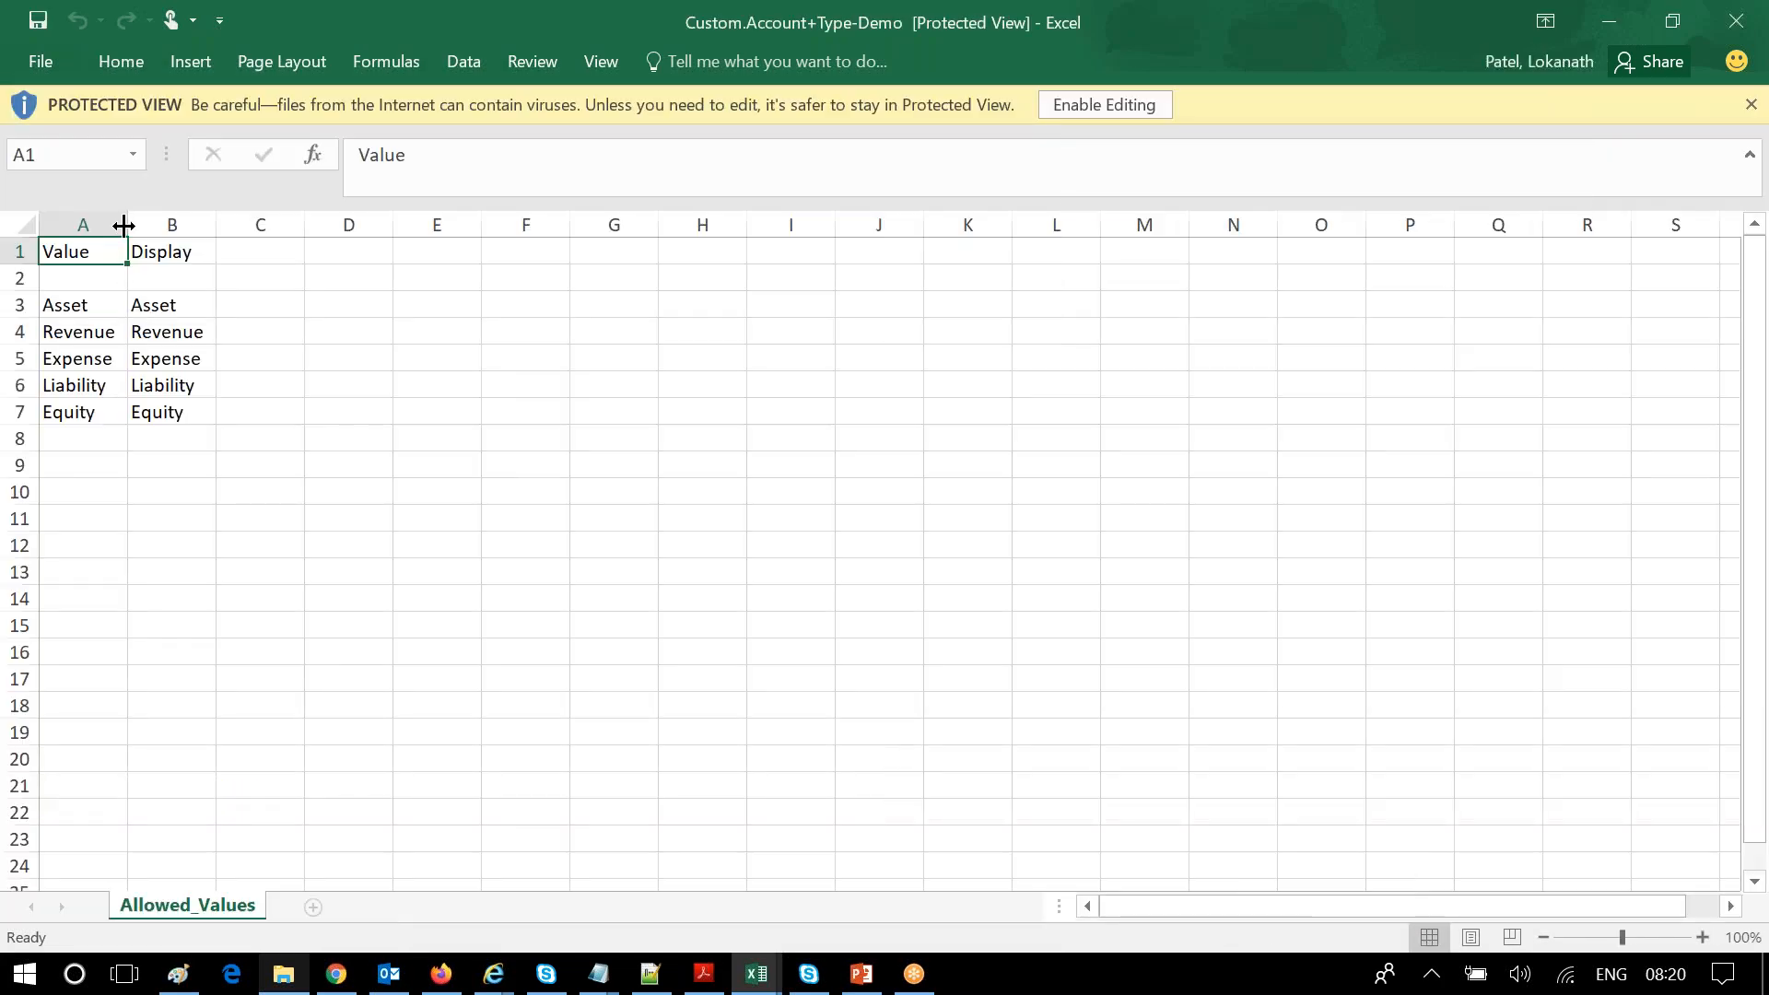
double_click(215, 226)
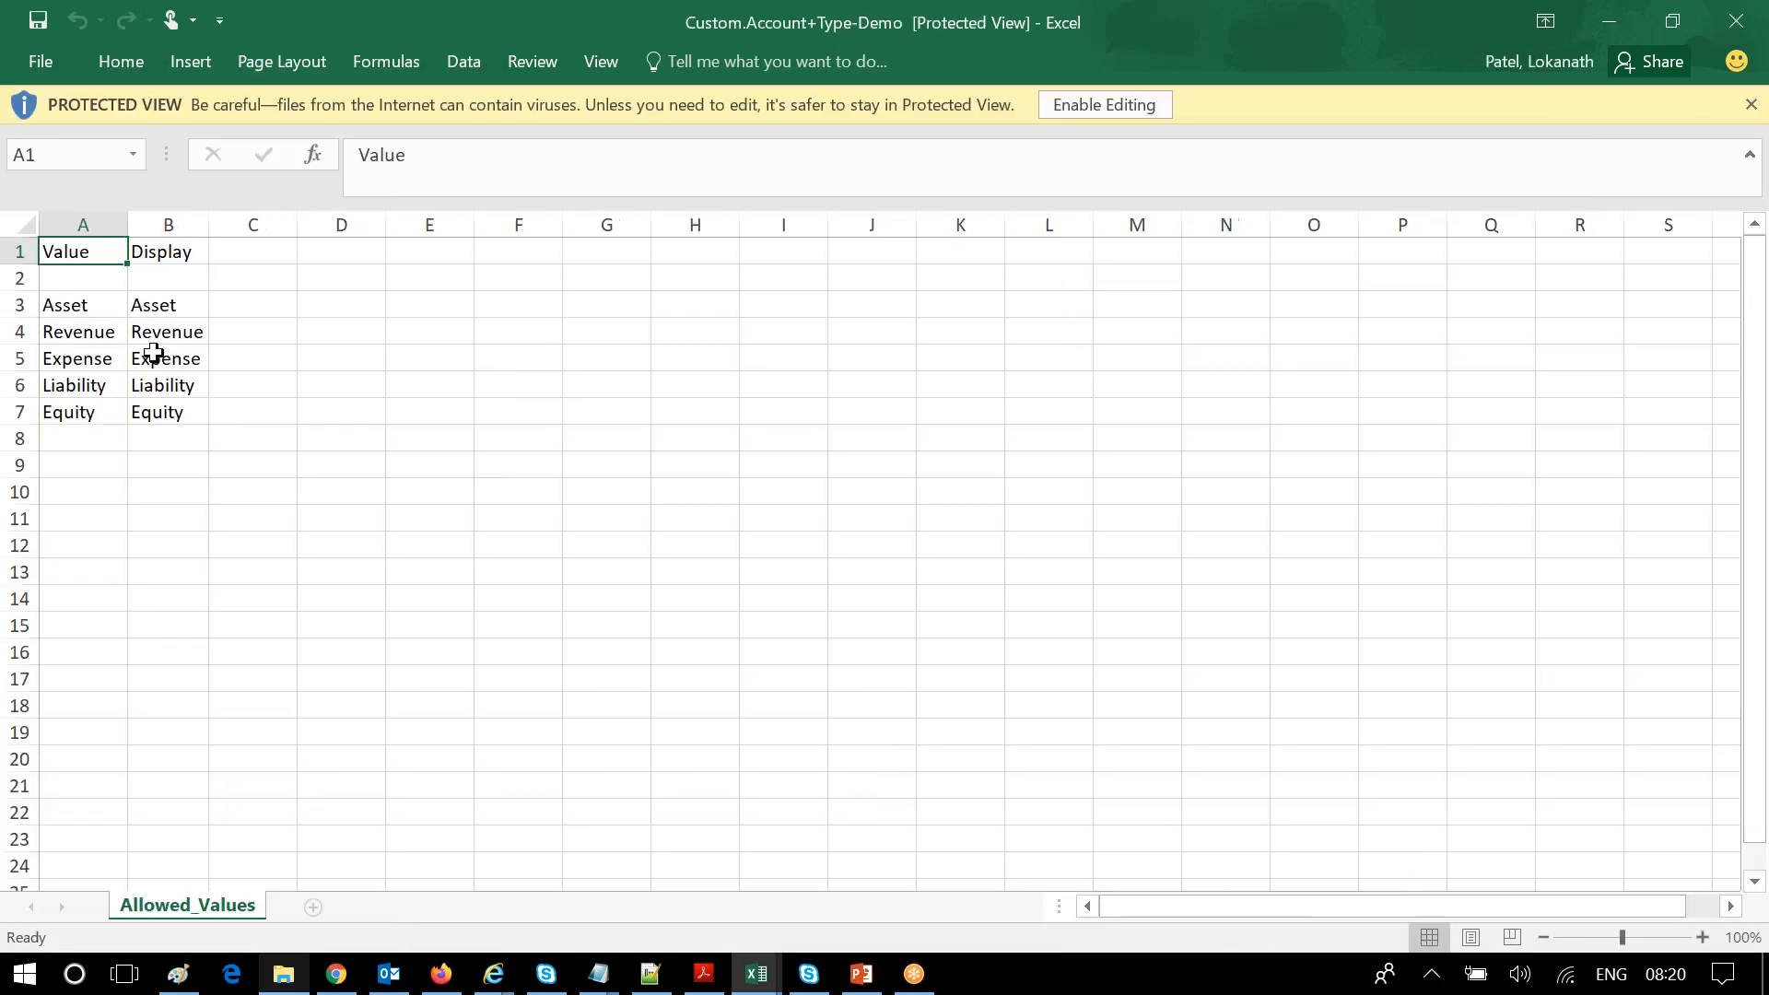
- Enable editing, add an allowed value in row 8 with Abcde as both Value and Display, and save the workbook
click(94, 433)
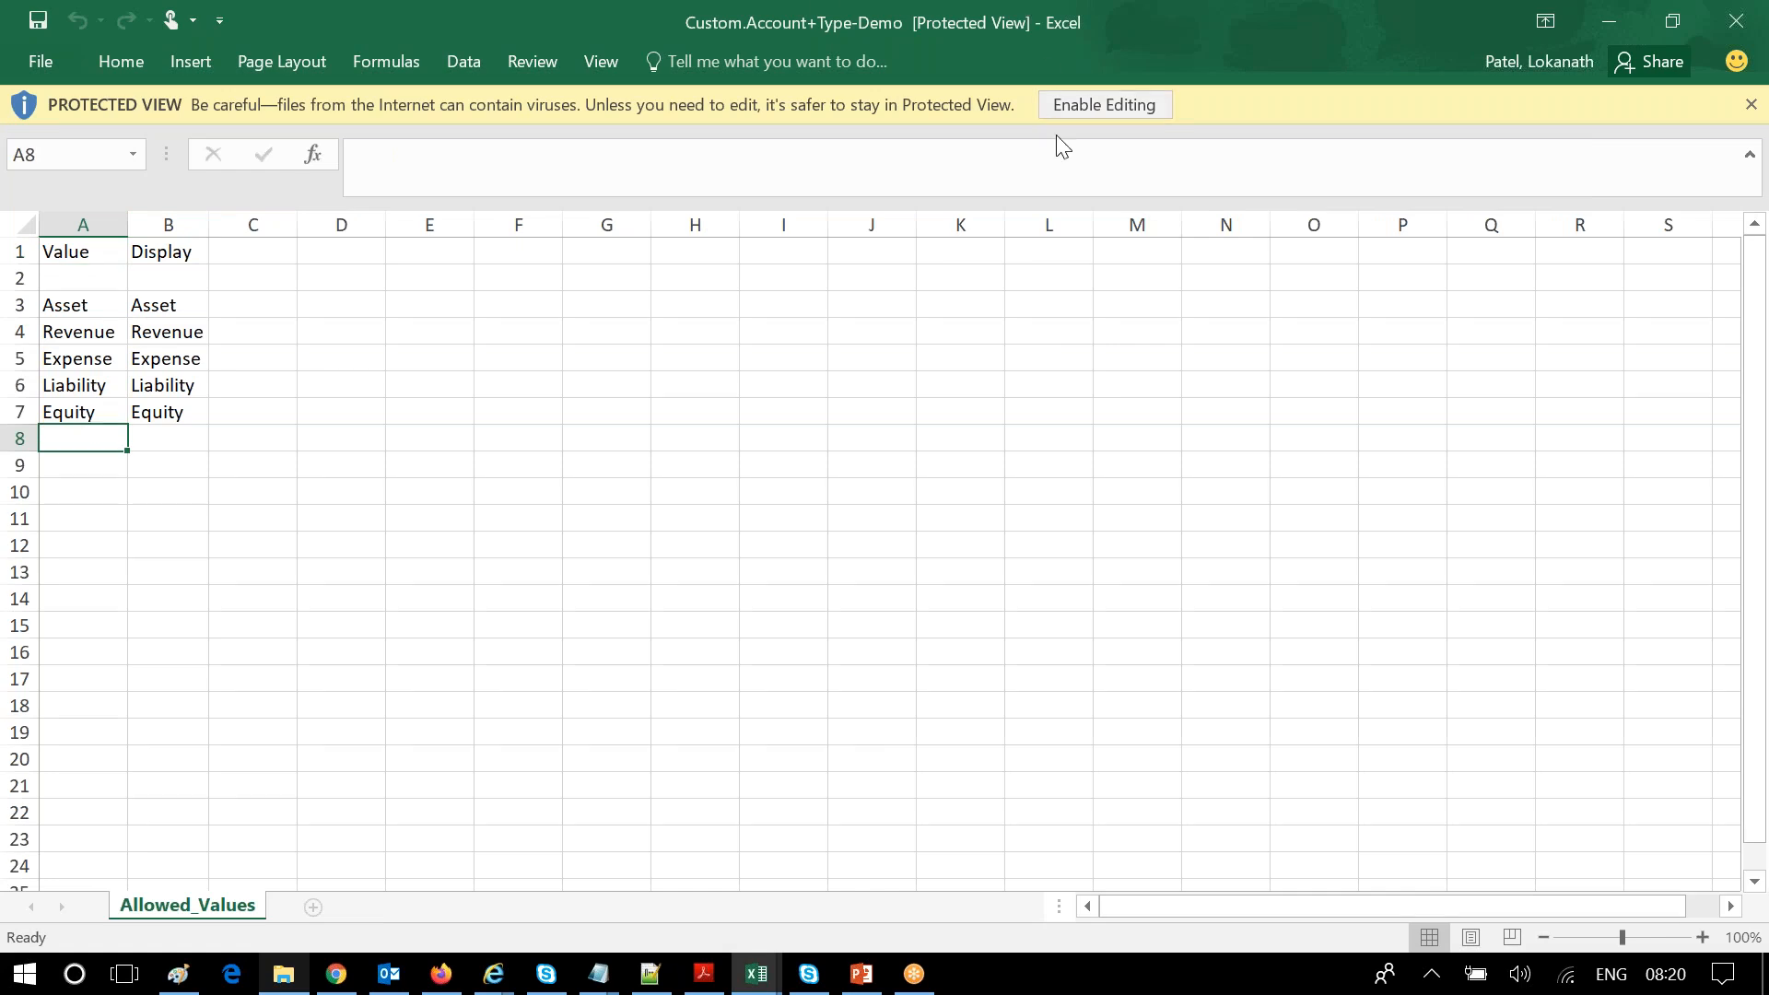
click(1102, 103)
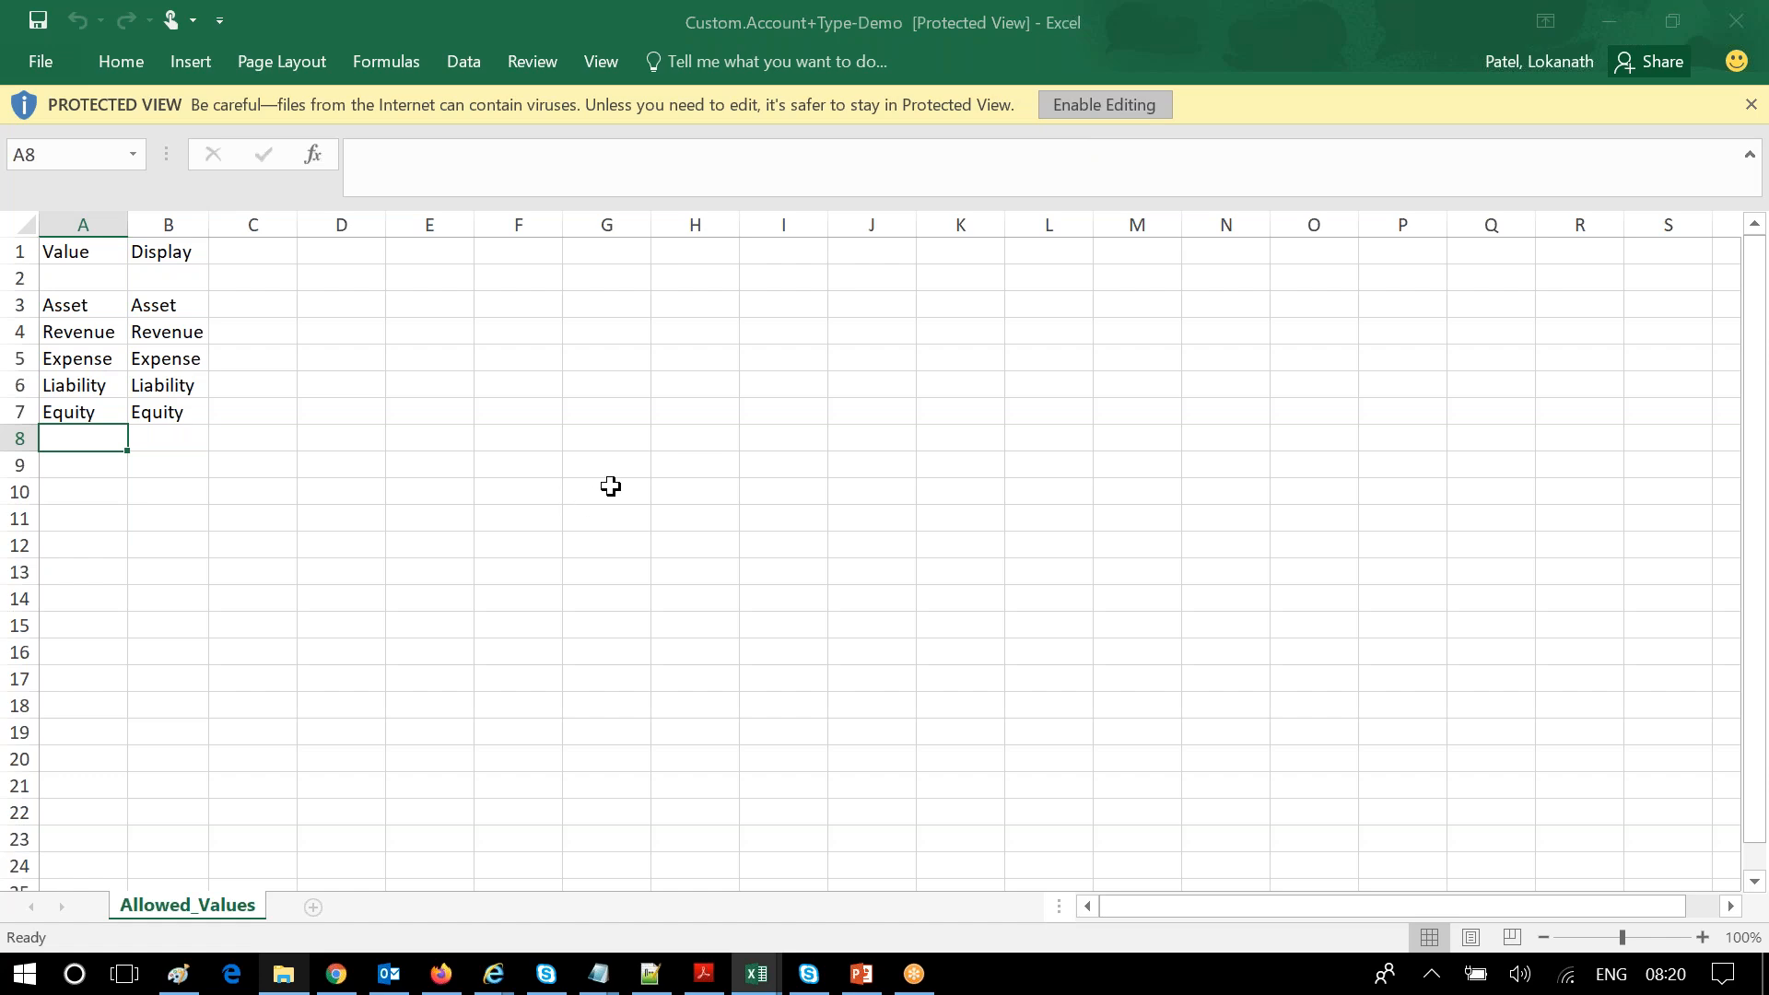
text(Abcde)
key(Tab)
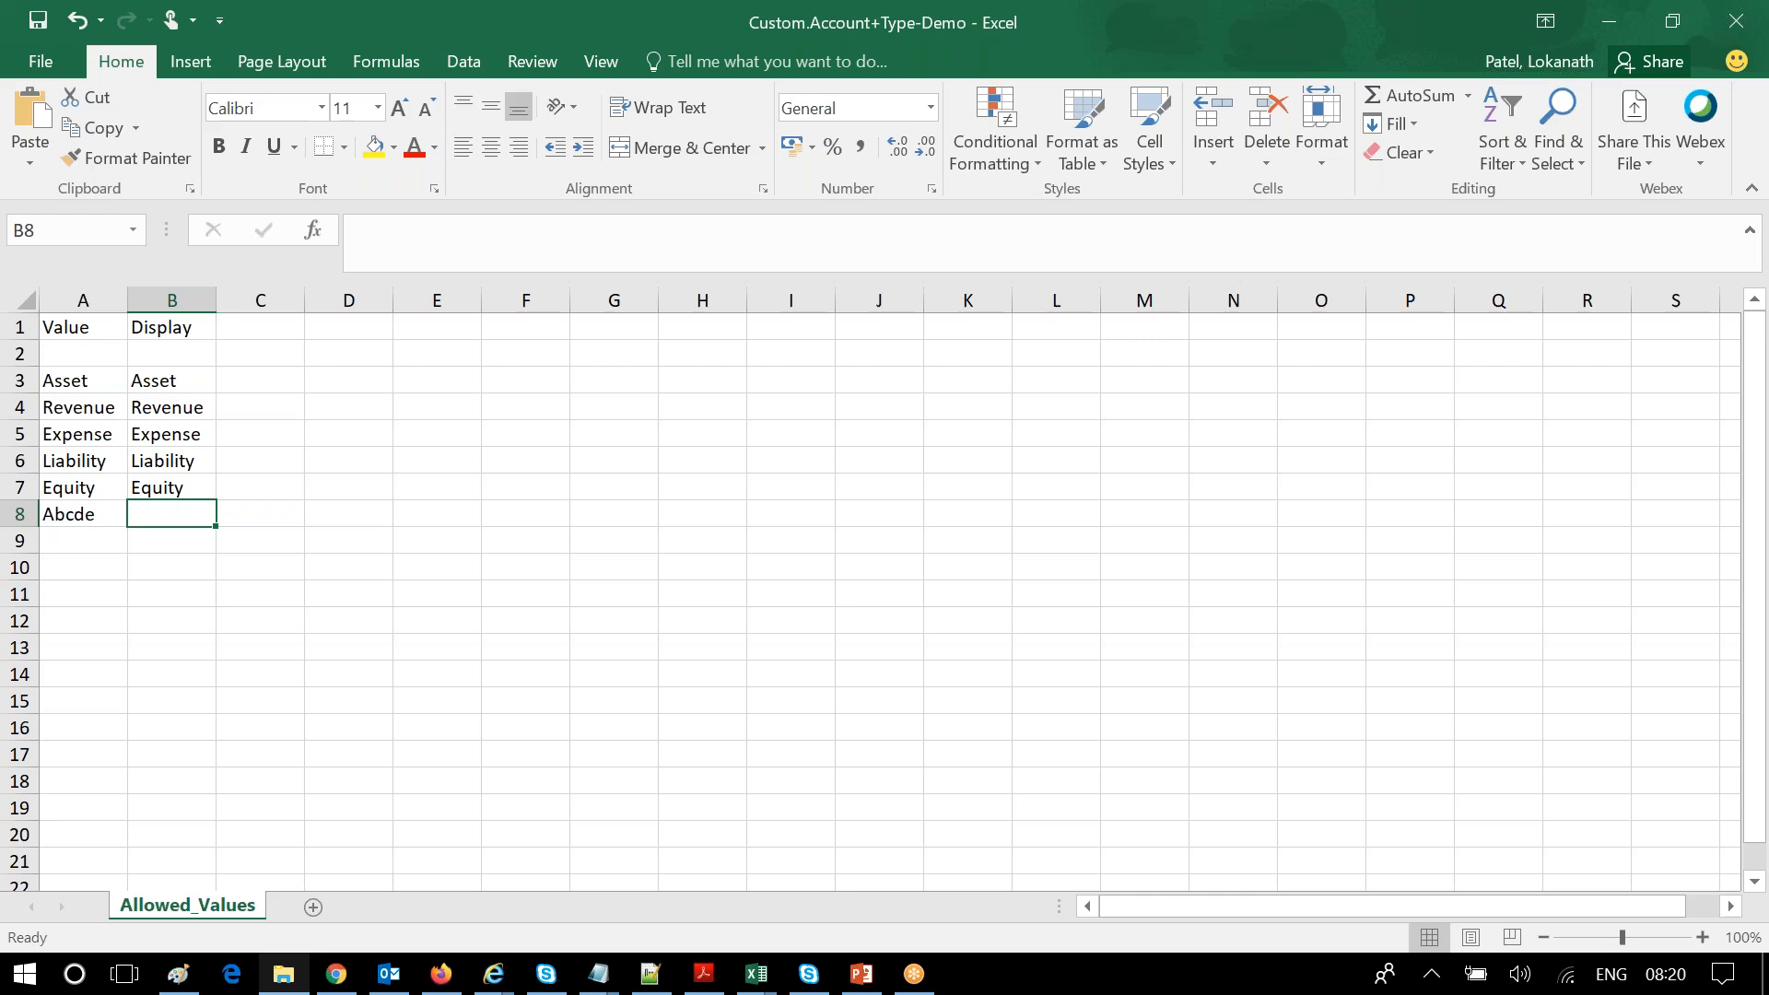
text(Abcde)
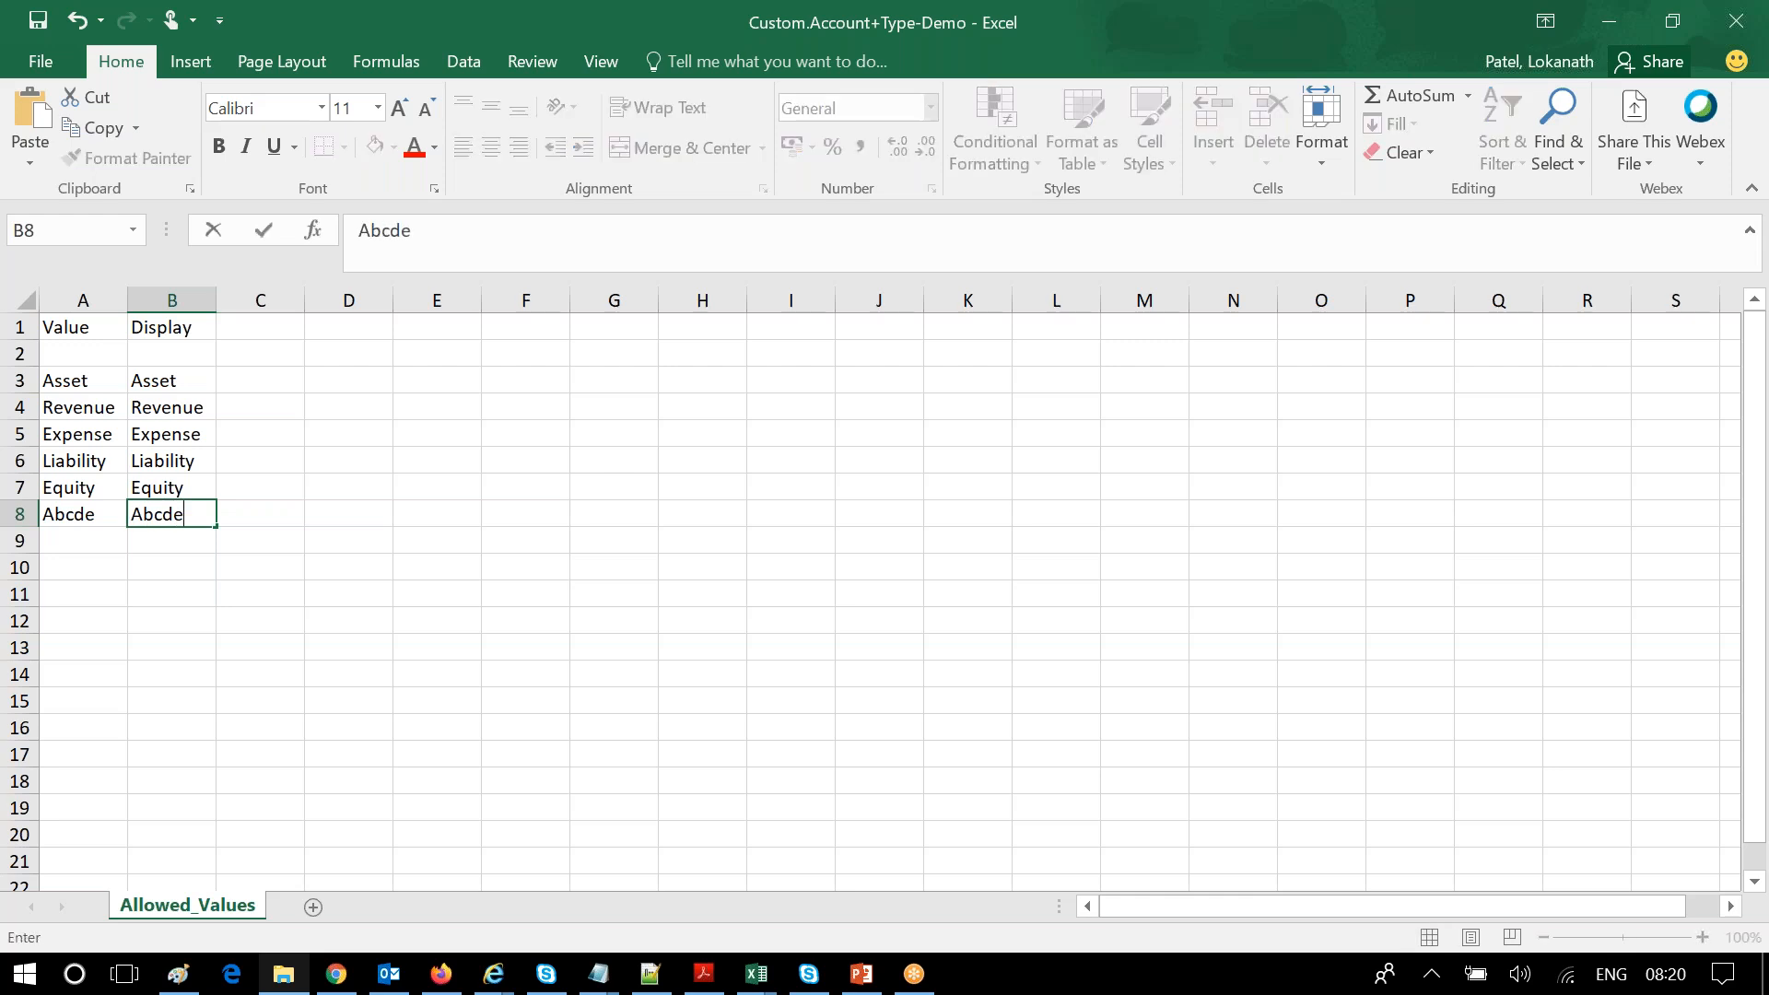
click(471, 644)
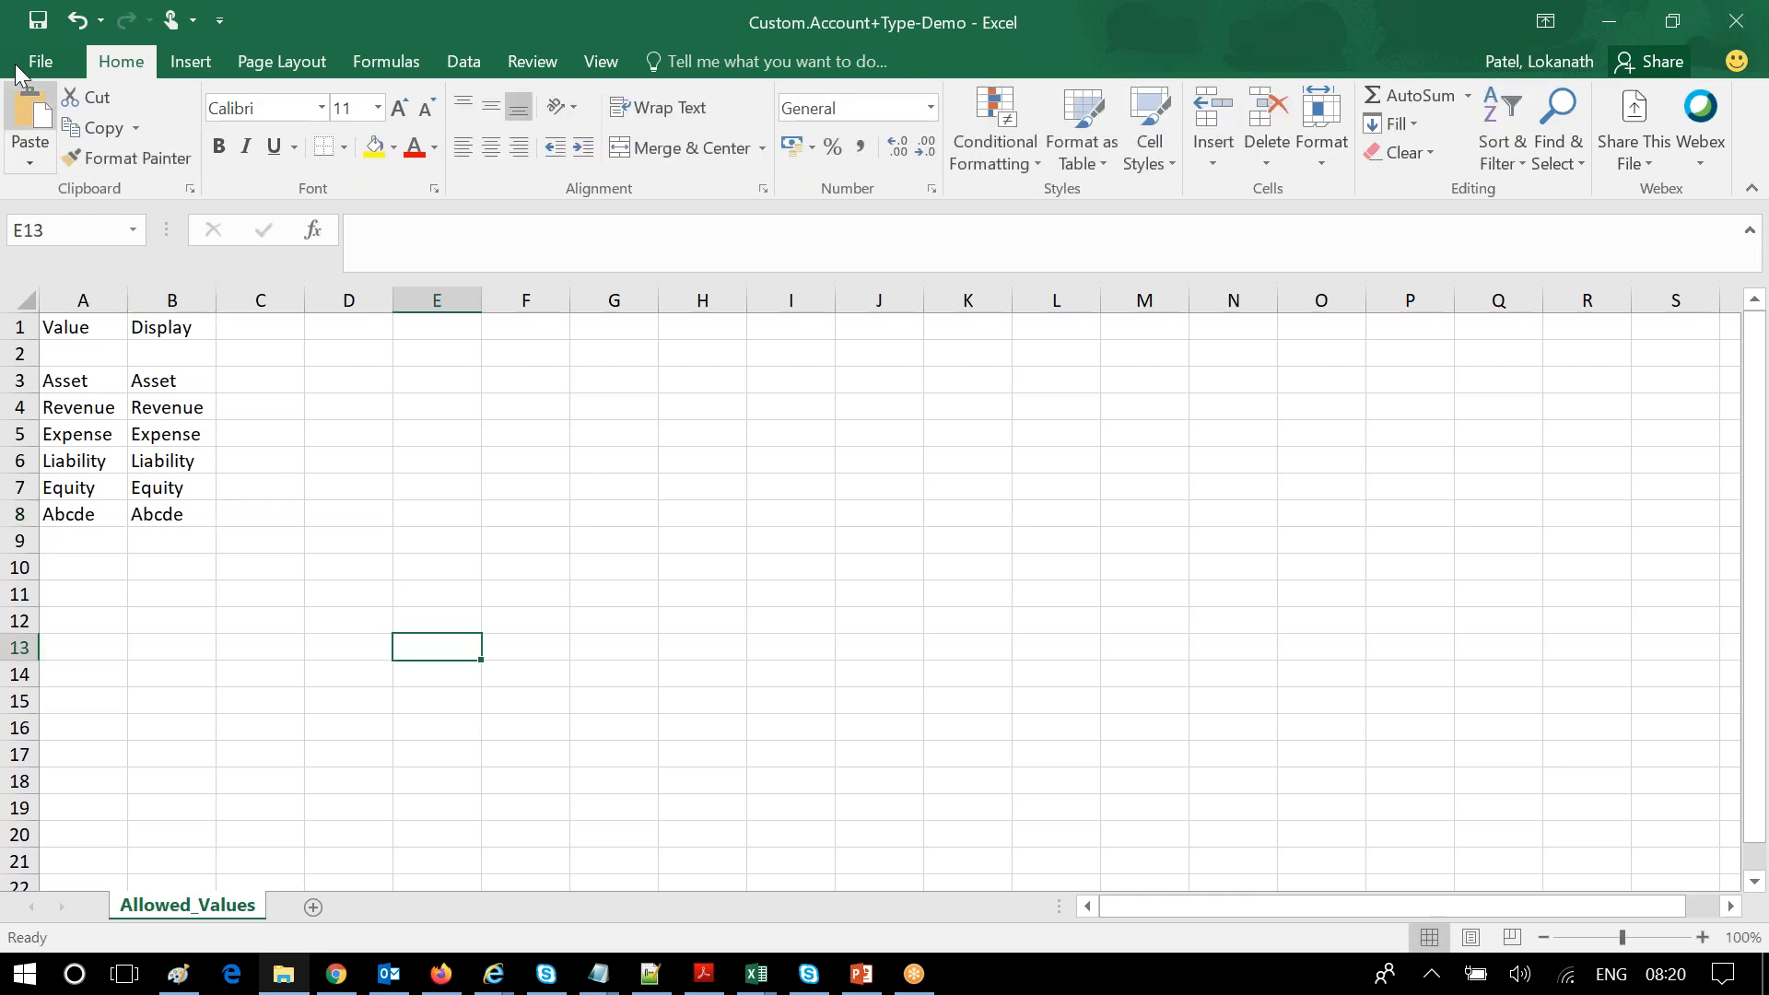
click(44, 30)
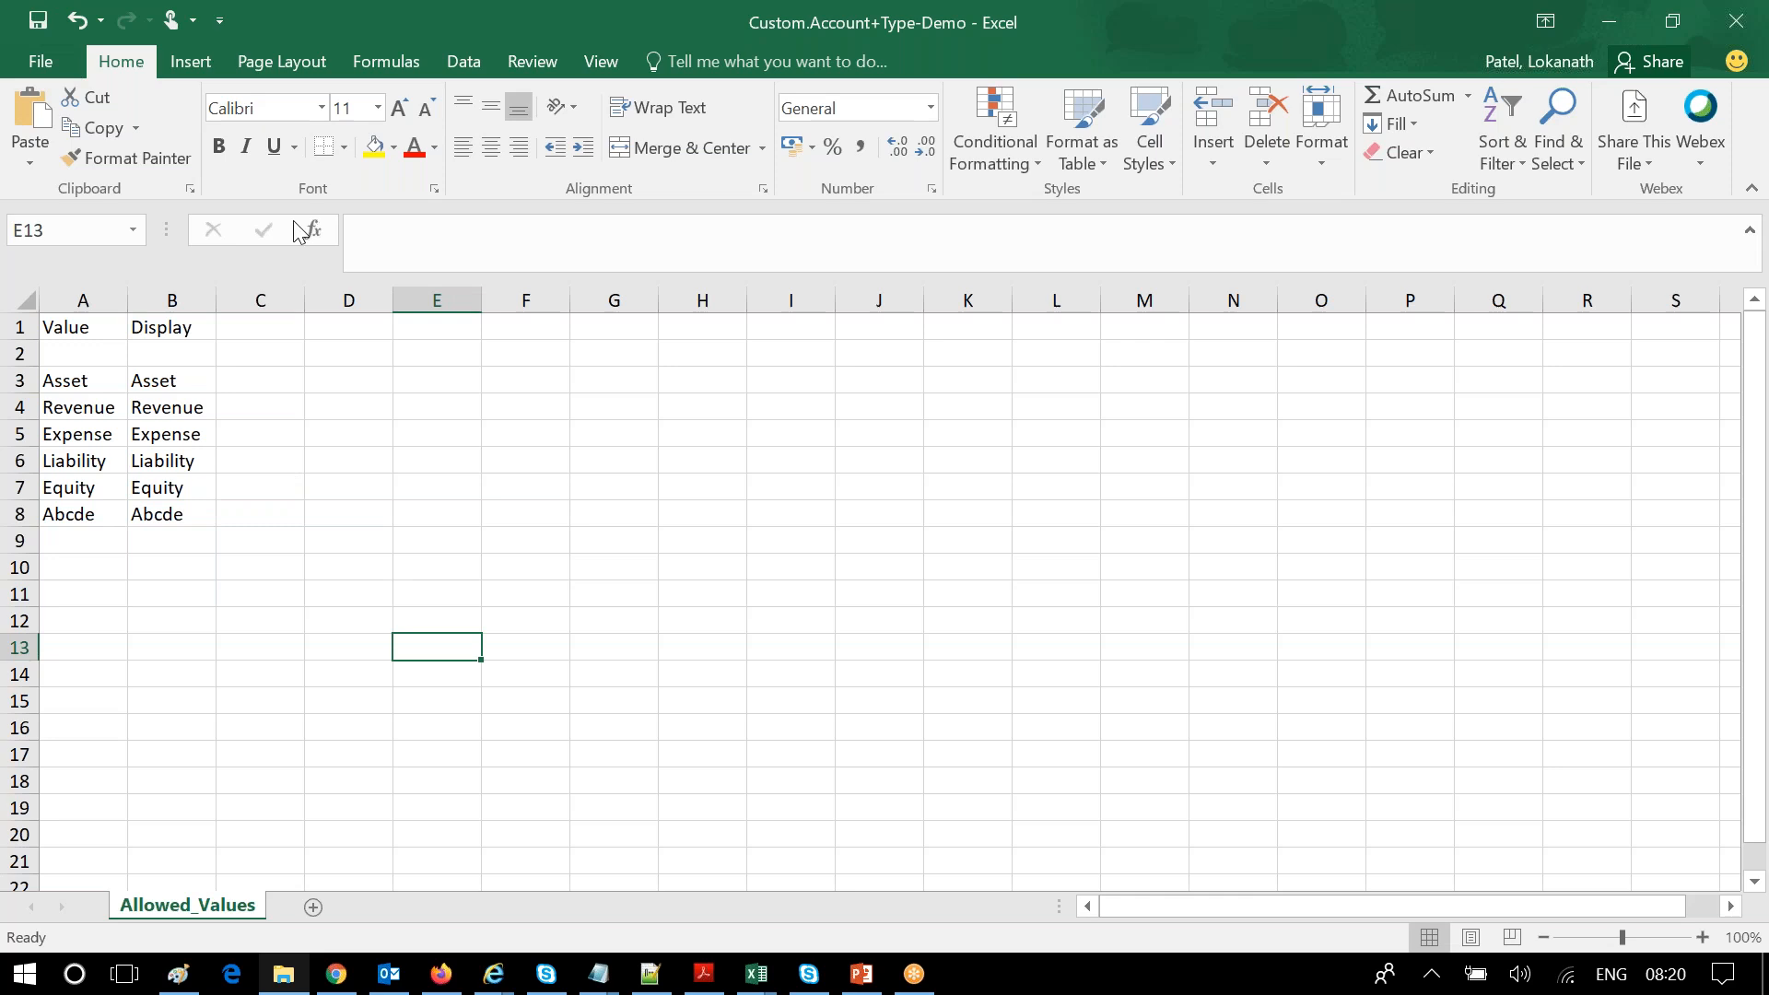
- Back in the browser, import the edited Custom.Account+Type-Demo workbook into Demo's Allowed Values list and save the property
click(337, 974)
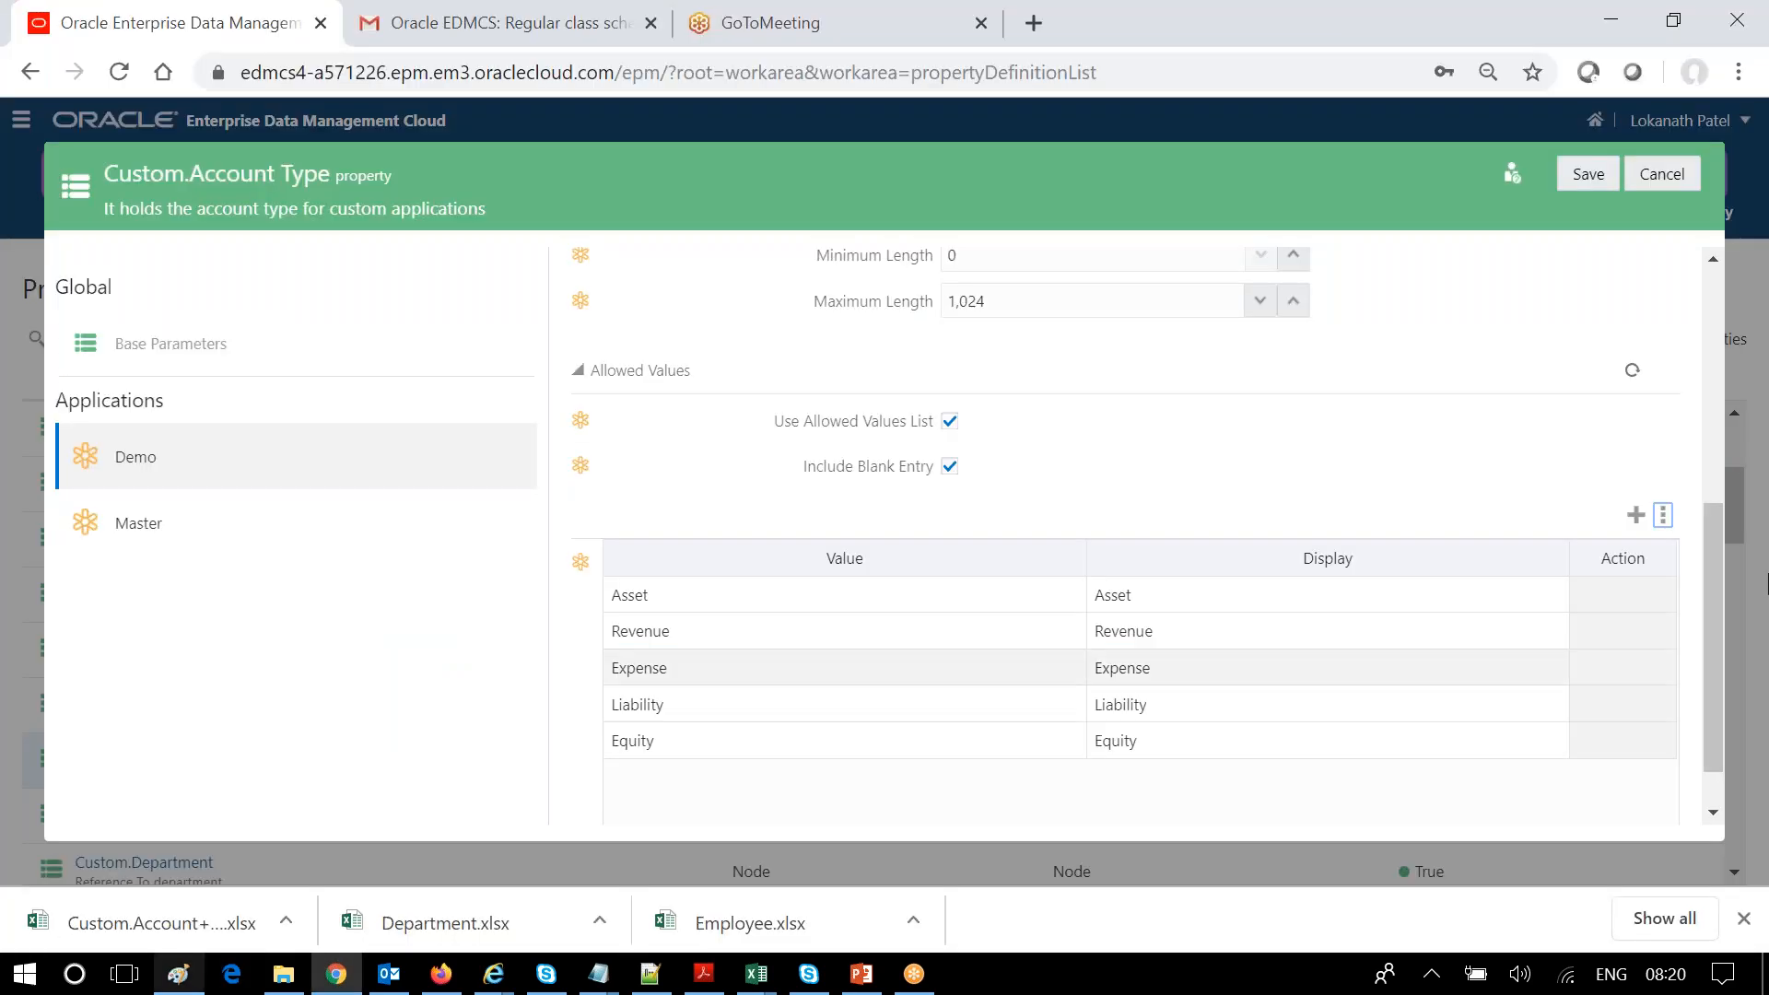
click(1664, 516)
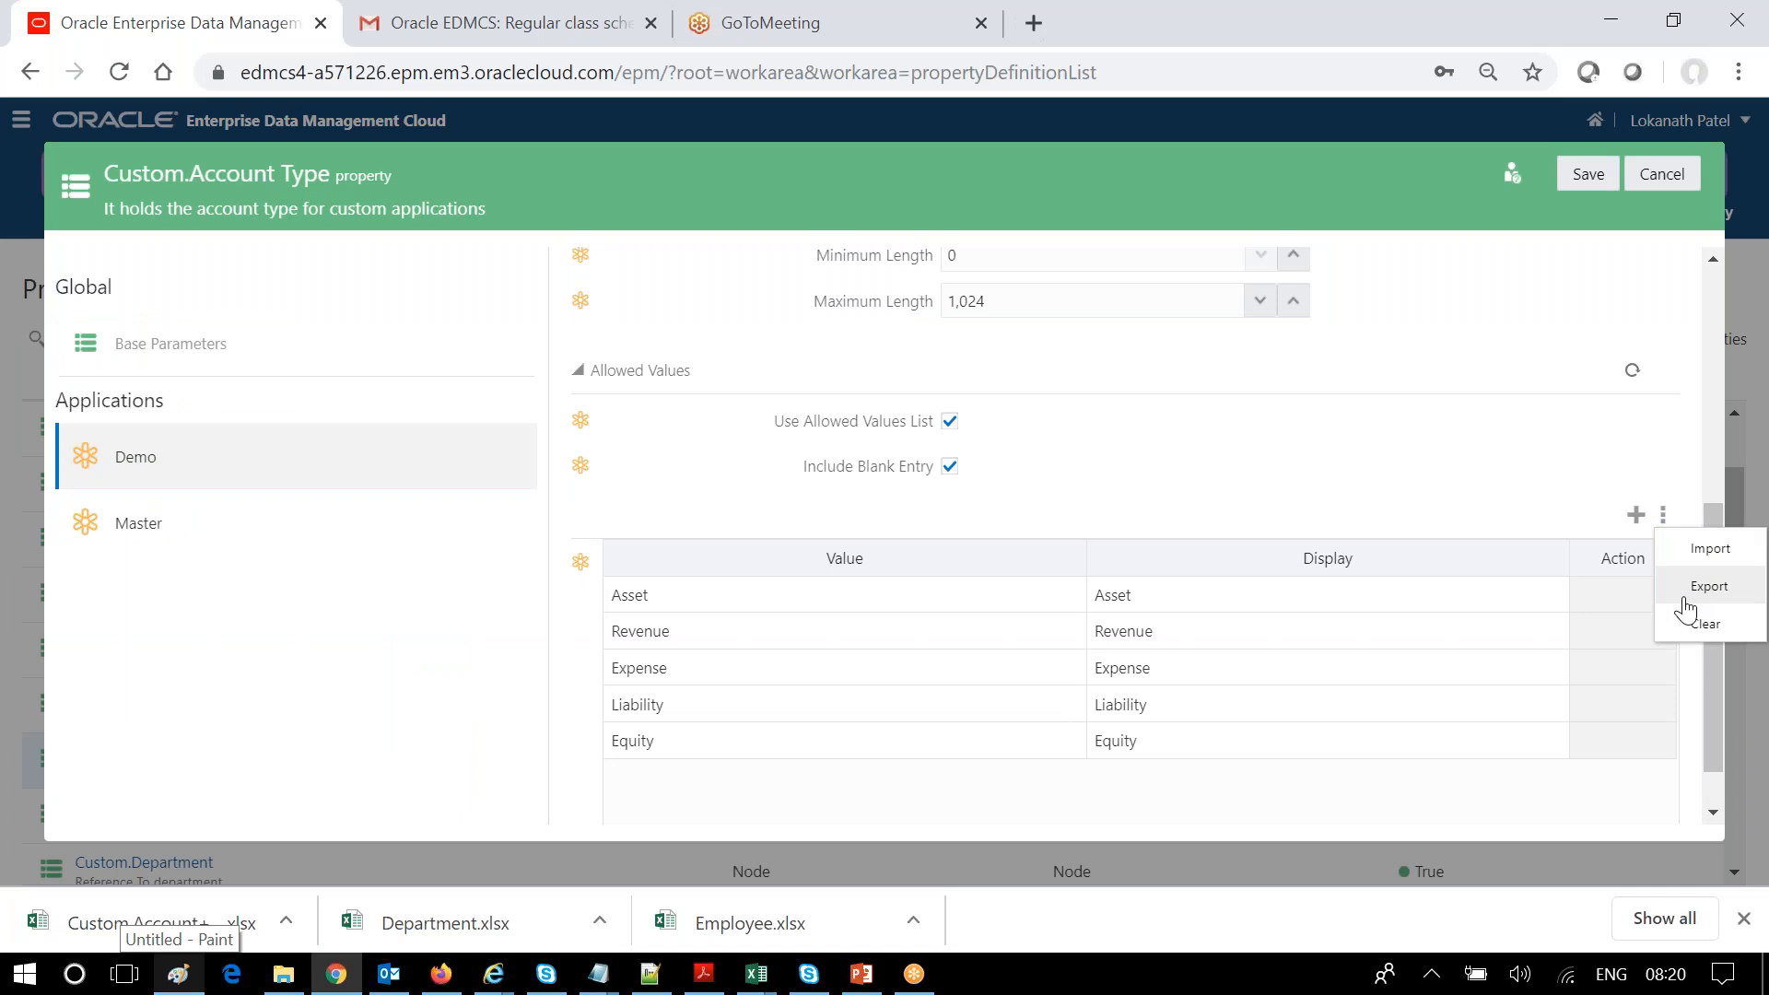
click(1679, 549)
click(999, 541)
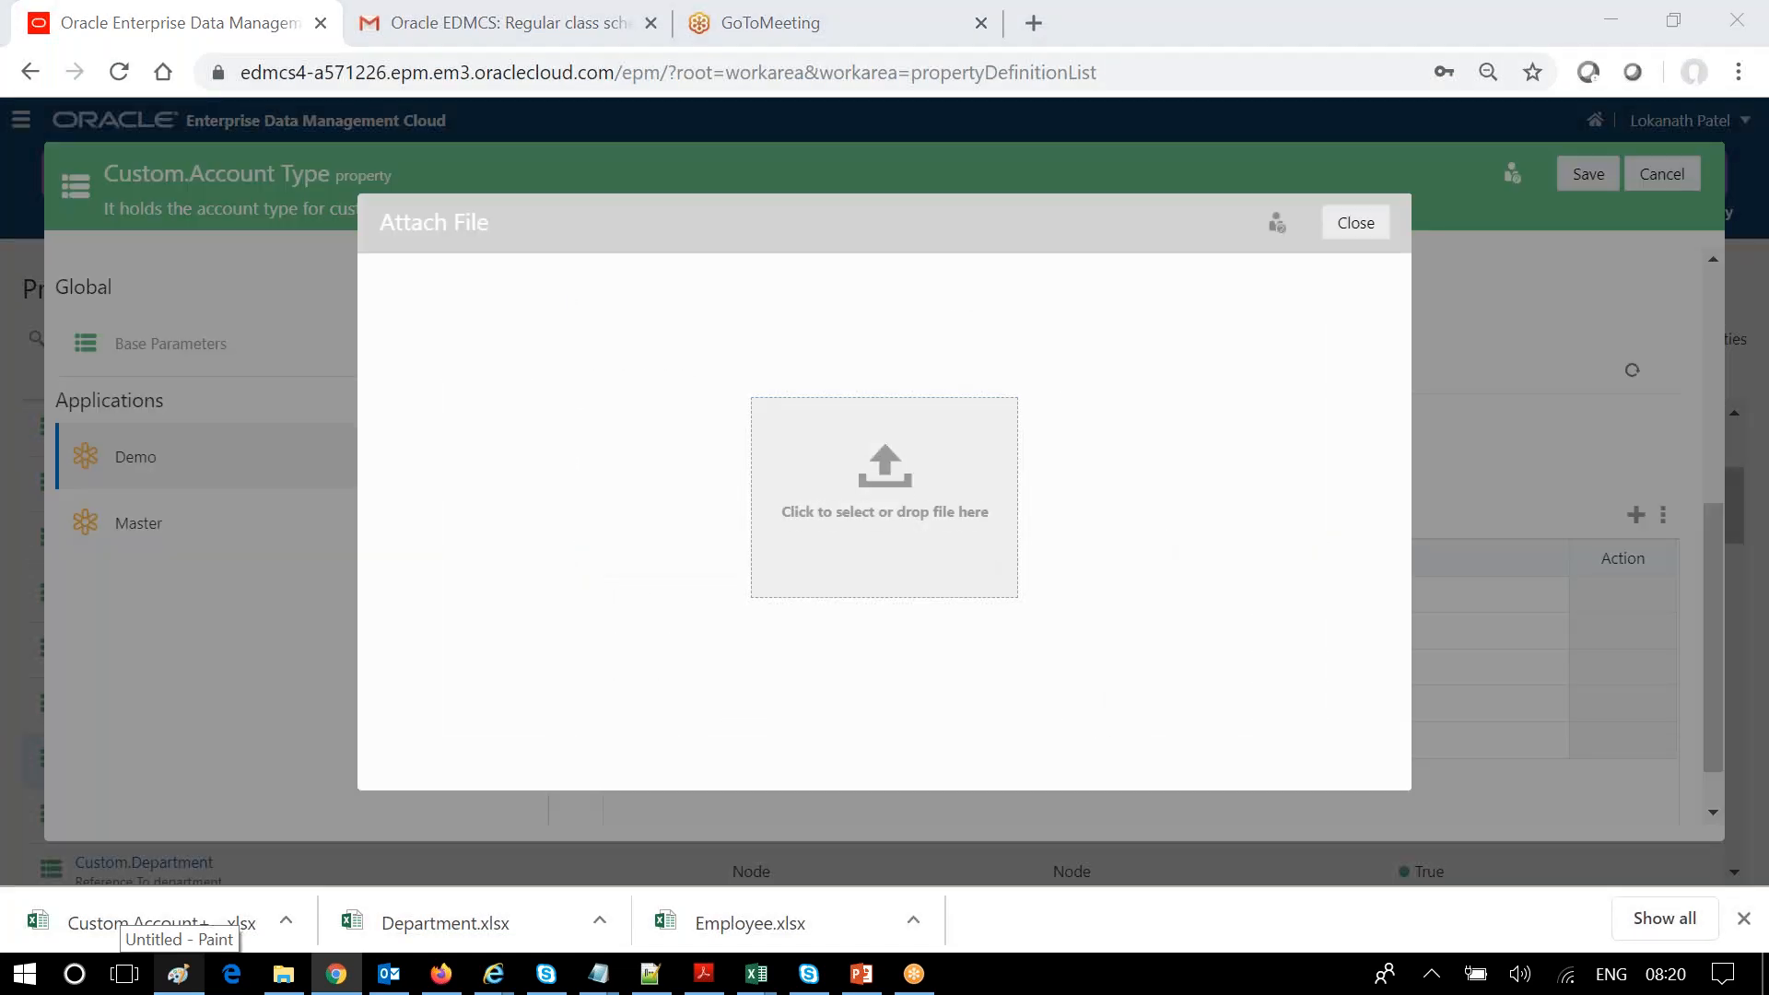
click(892, 478)
click(1140, 902)
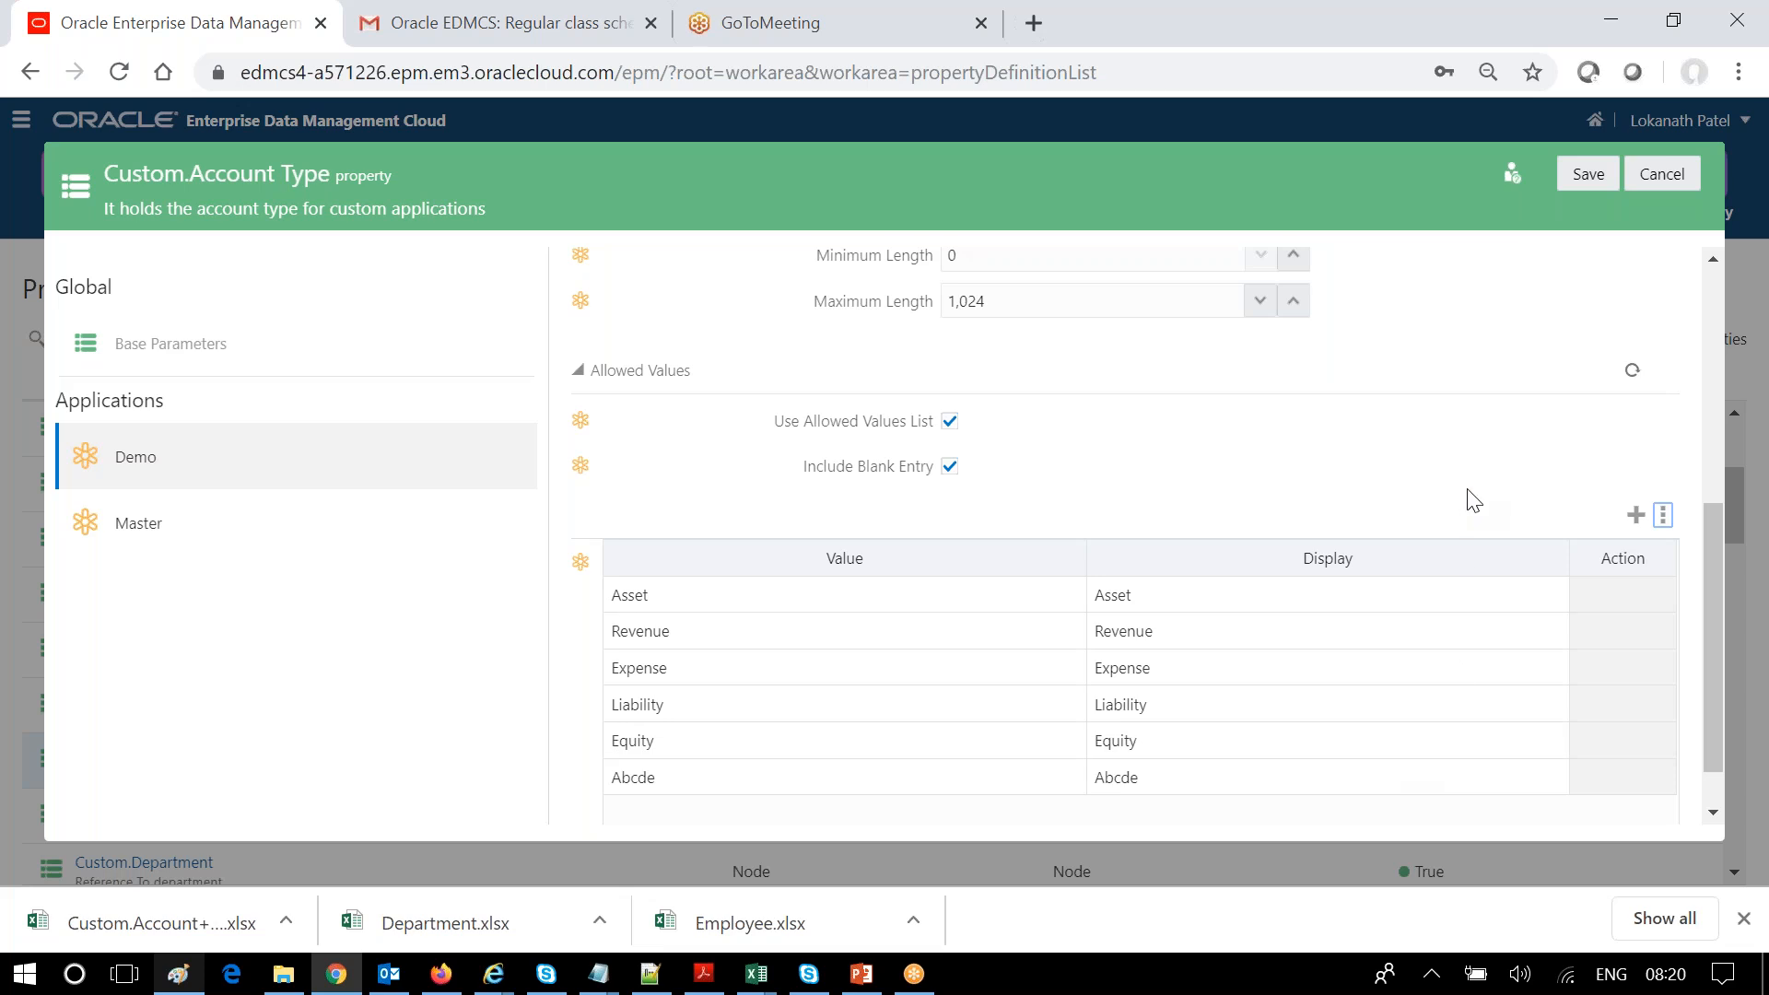
click(1590, 184)
click(1590, 742)
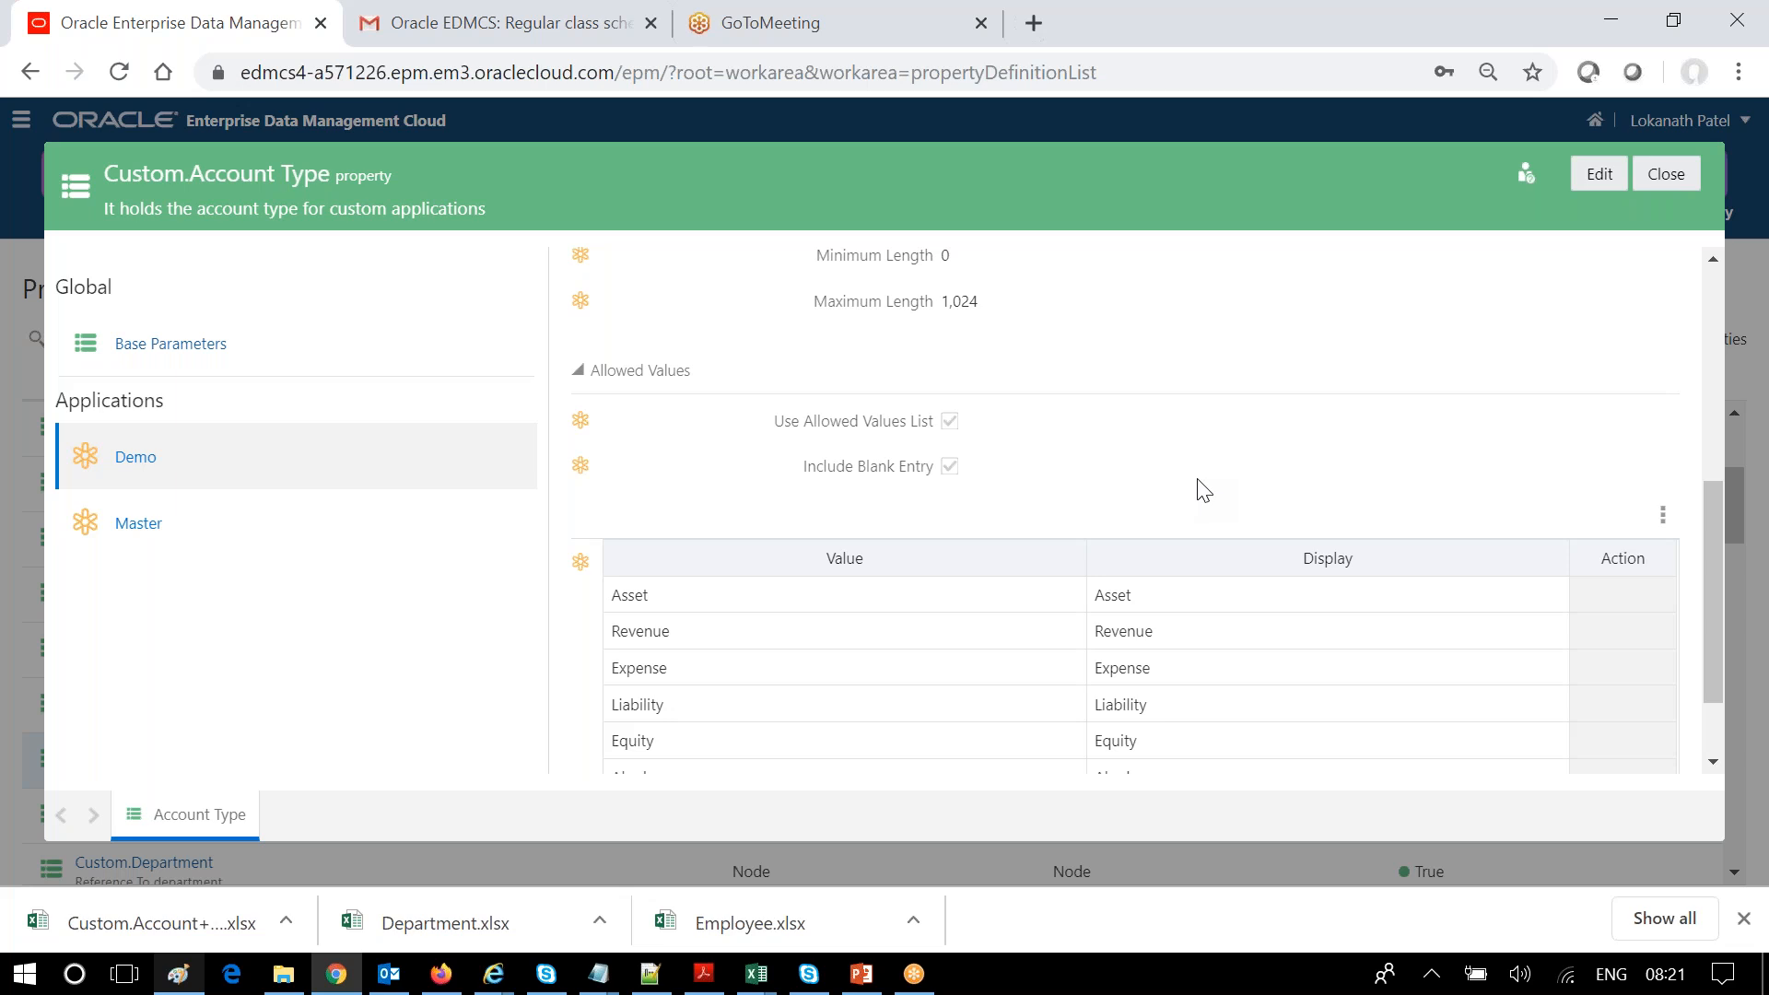
- Edit Demo's Custom.Account Type, revert the Data Type Parameters to the base parameters, and save with confirmation
click(337, 974)
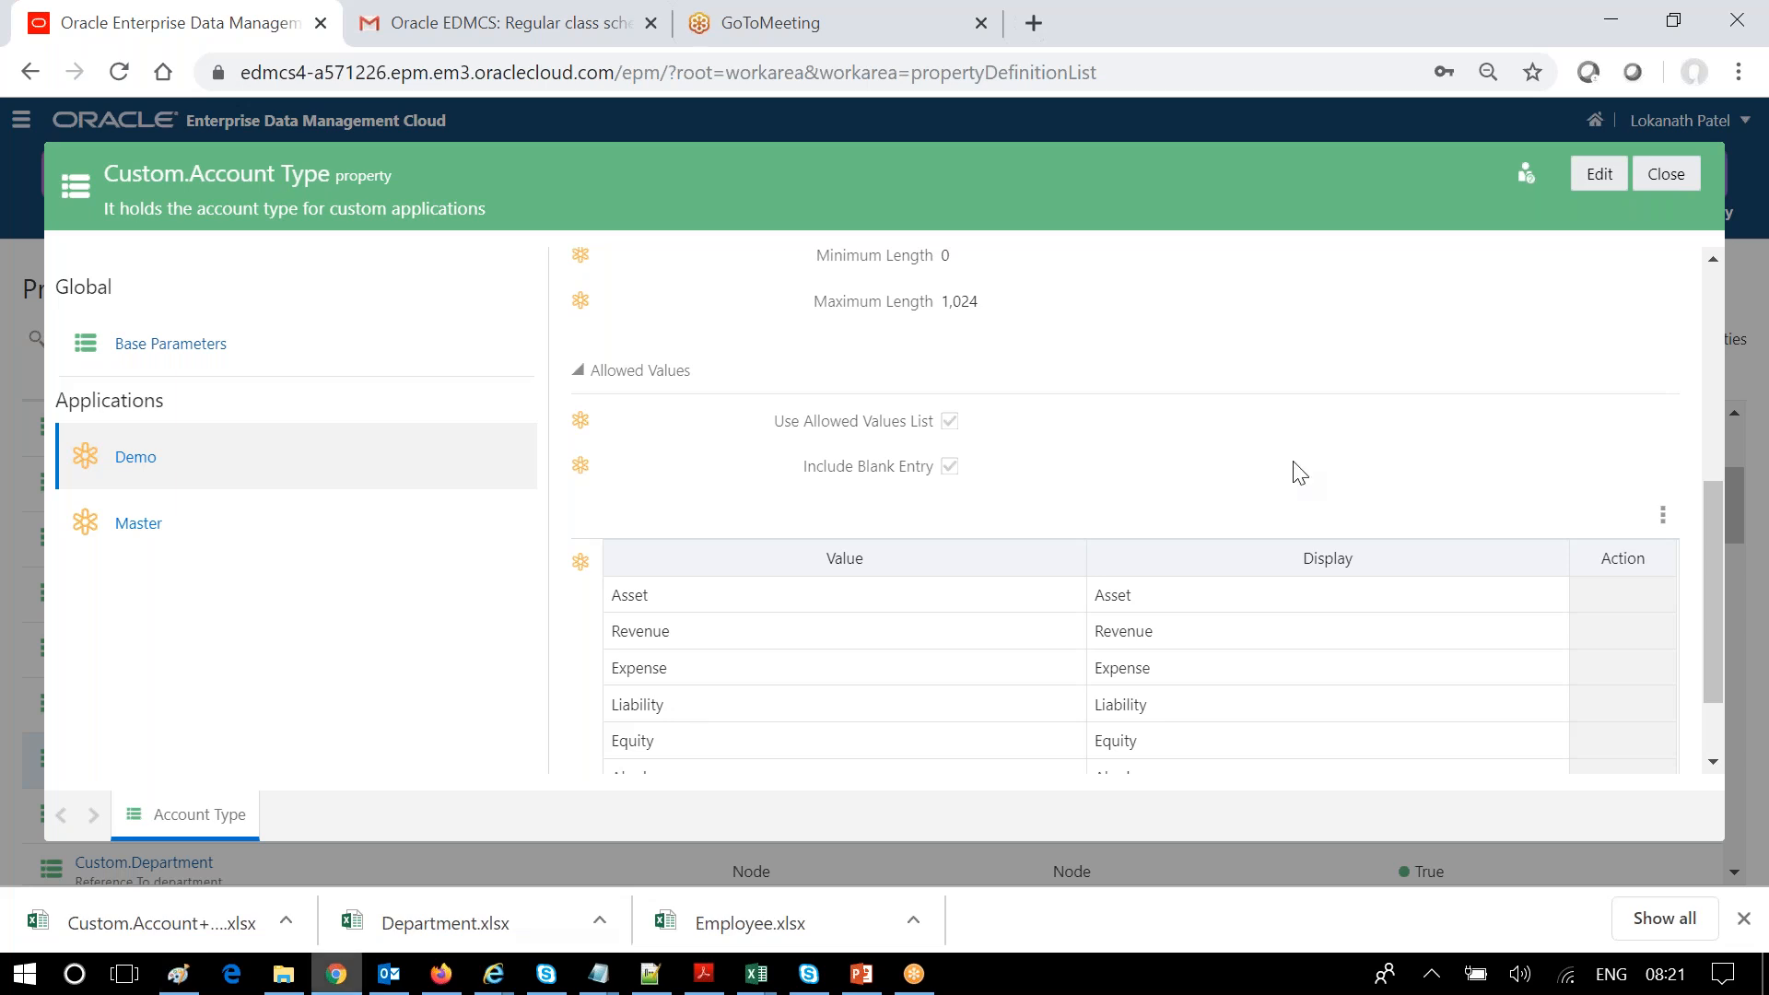
scroll(1323, 488, up, 5)
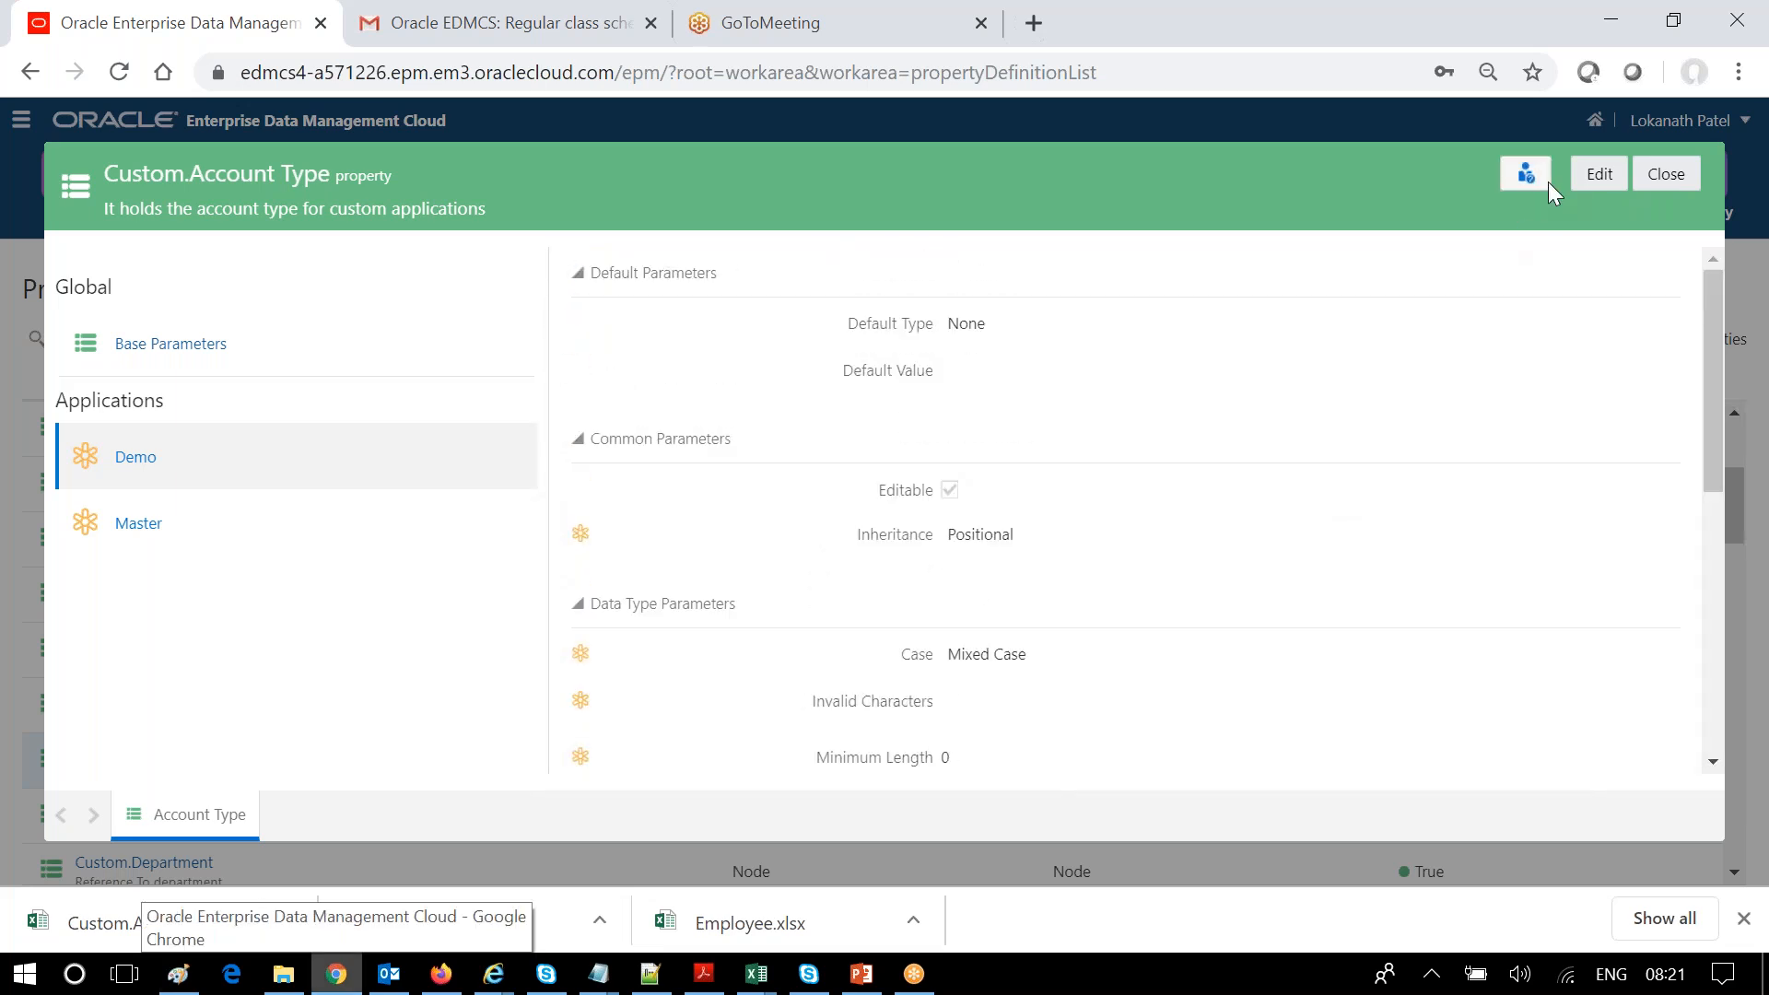
click(1603, 173)
scroll(1635, 702, down, 4)
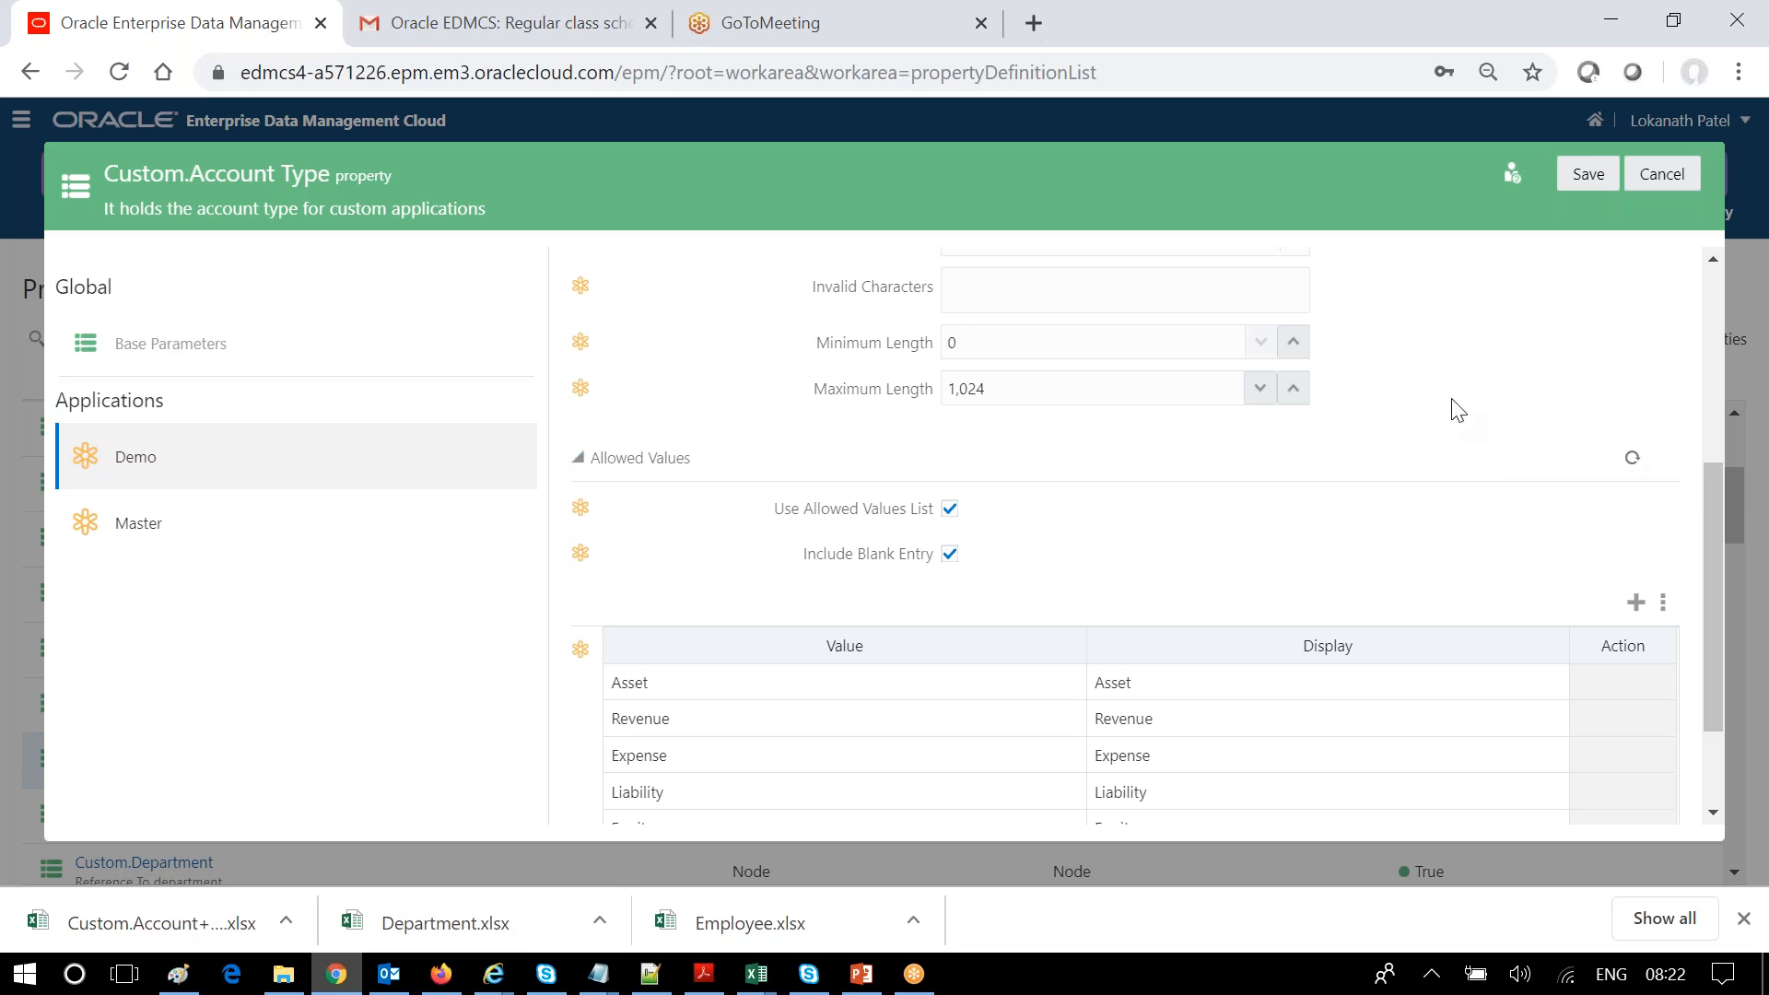
scroll(1453, 407, up, 5)
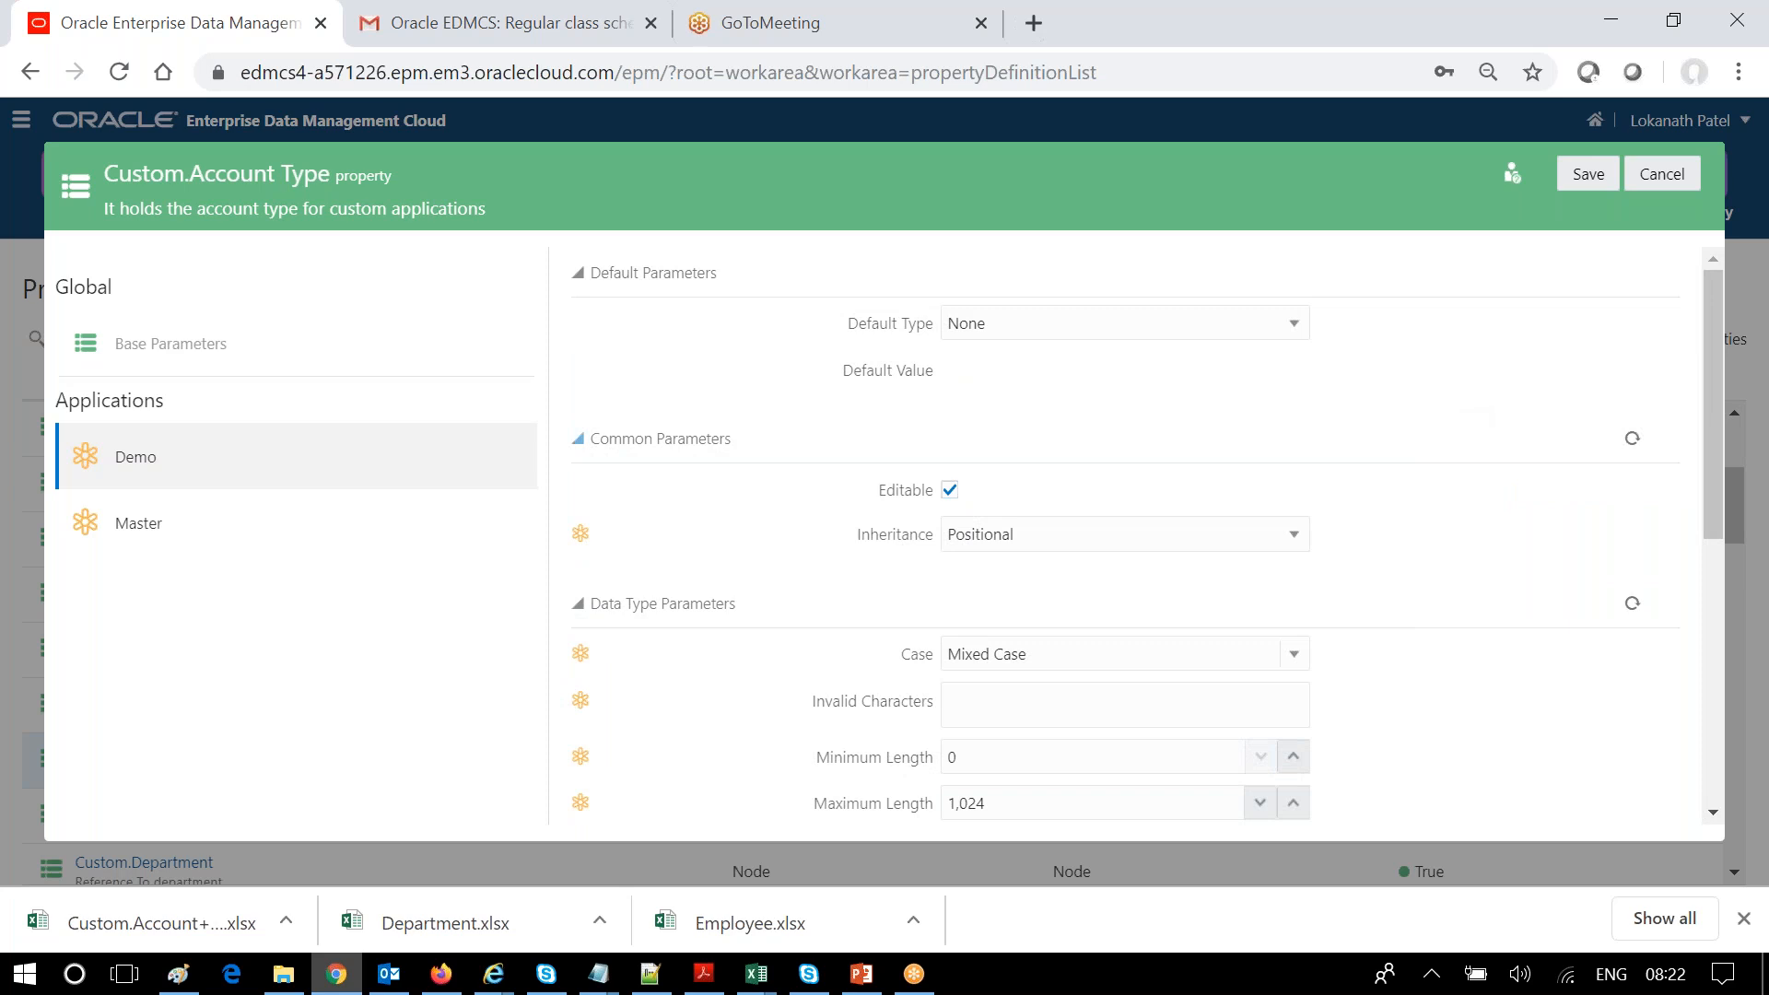
scroll(1462, 422, down, 2)
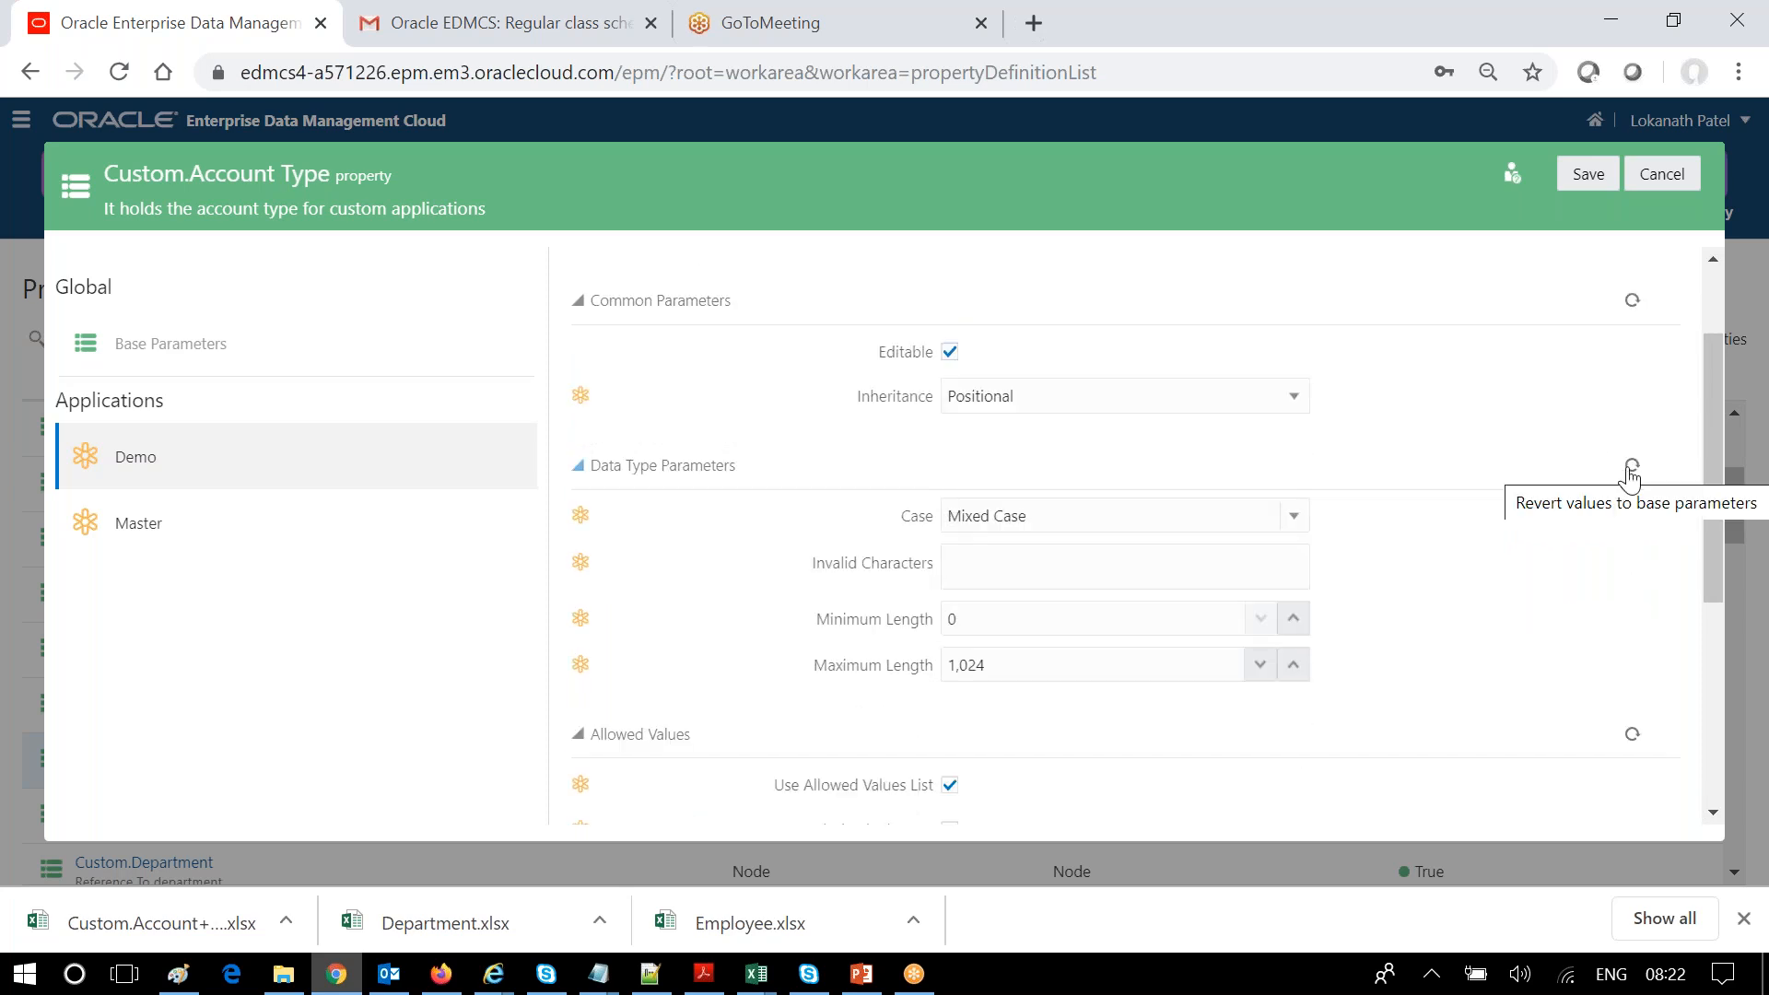
click(1632, 469)
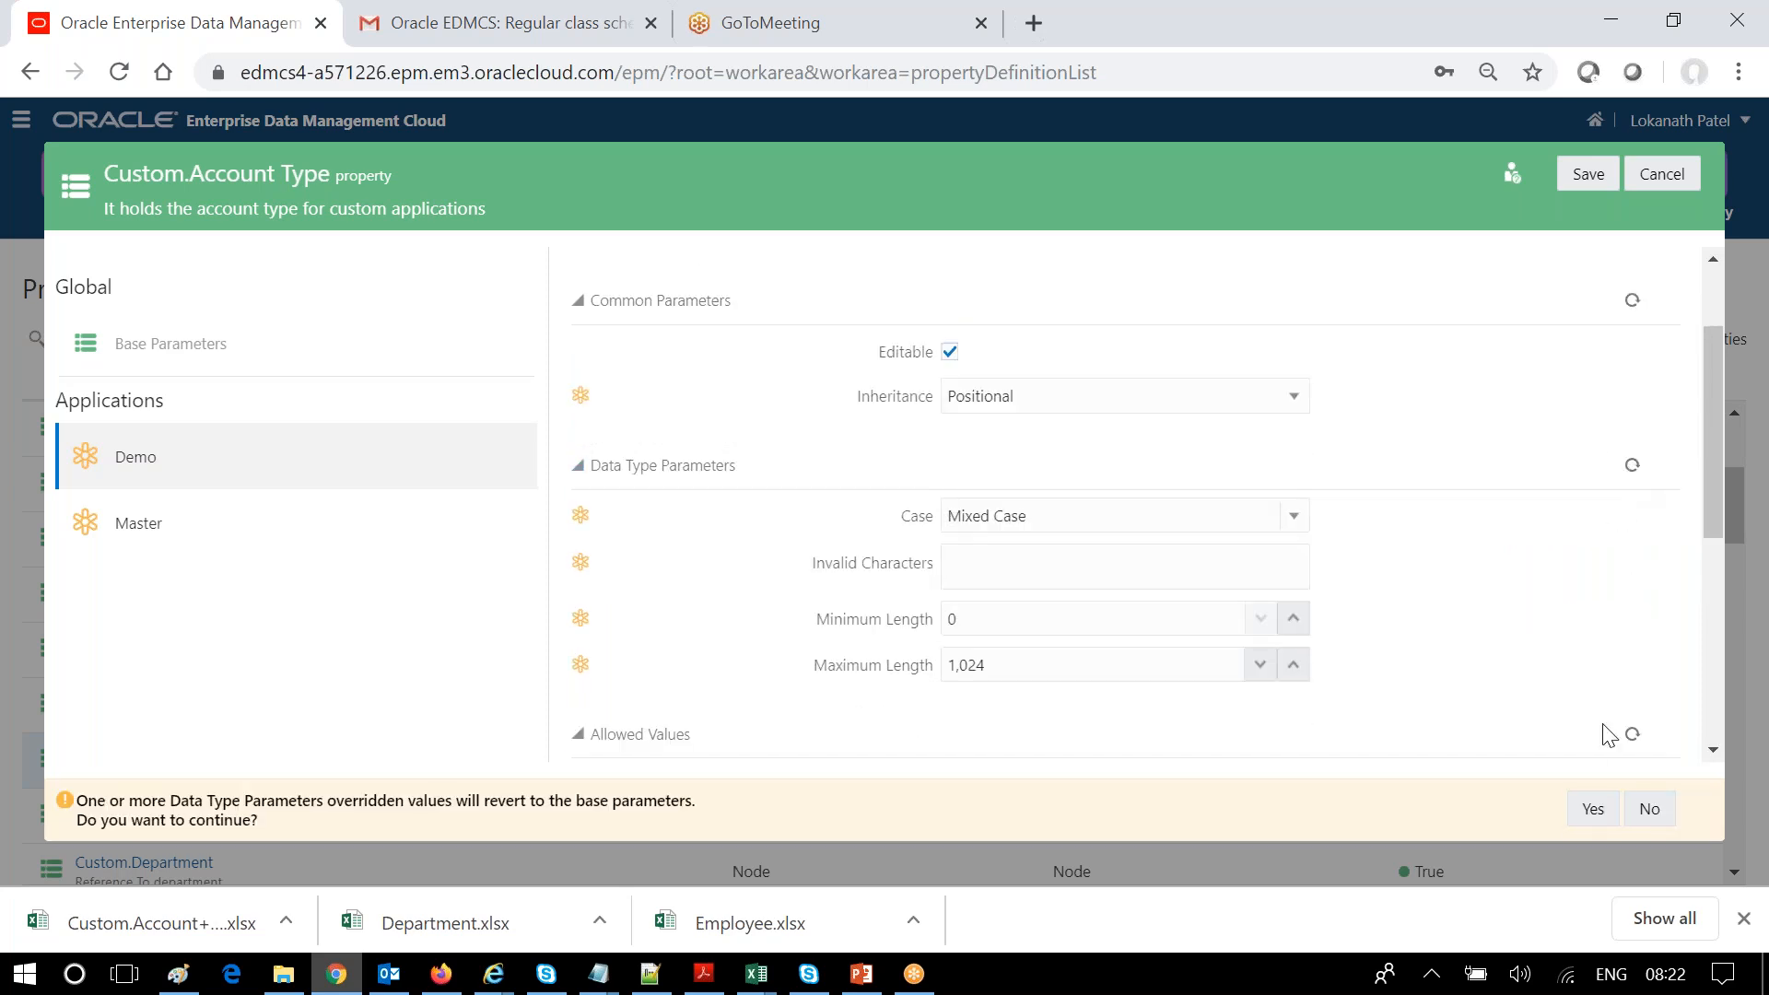
click(1593, 807)
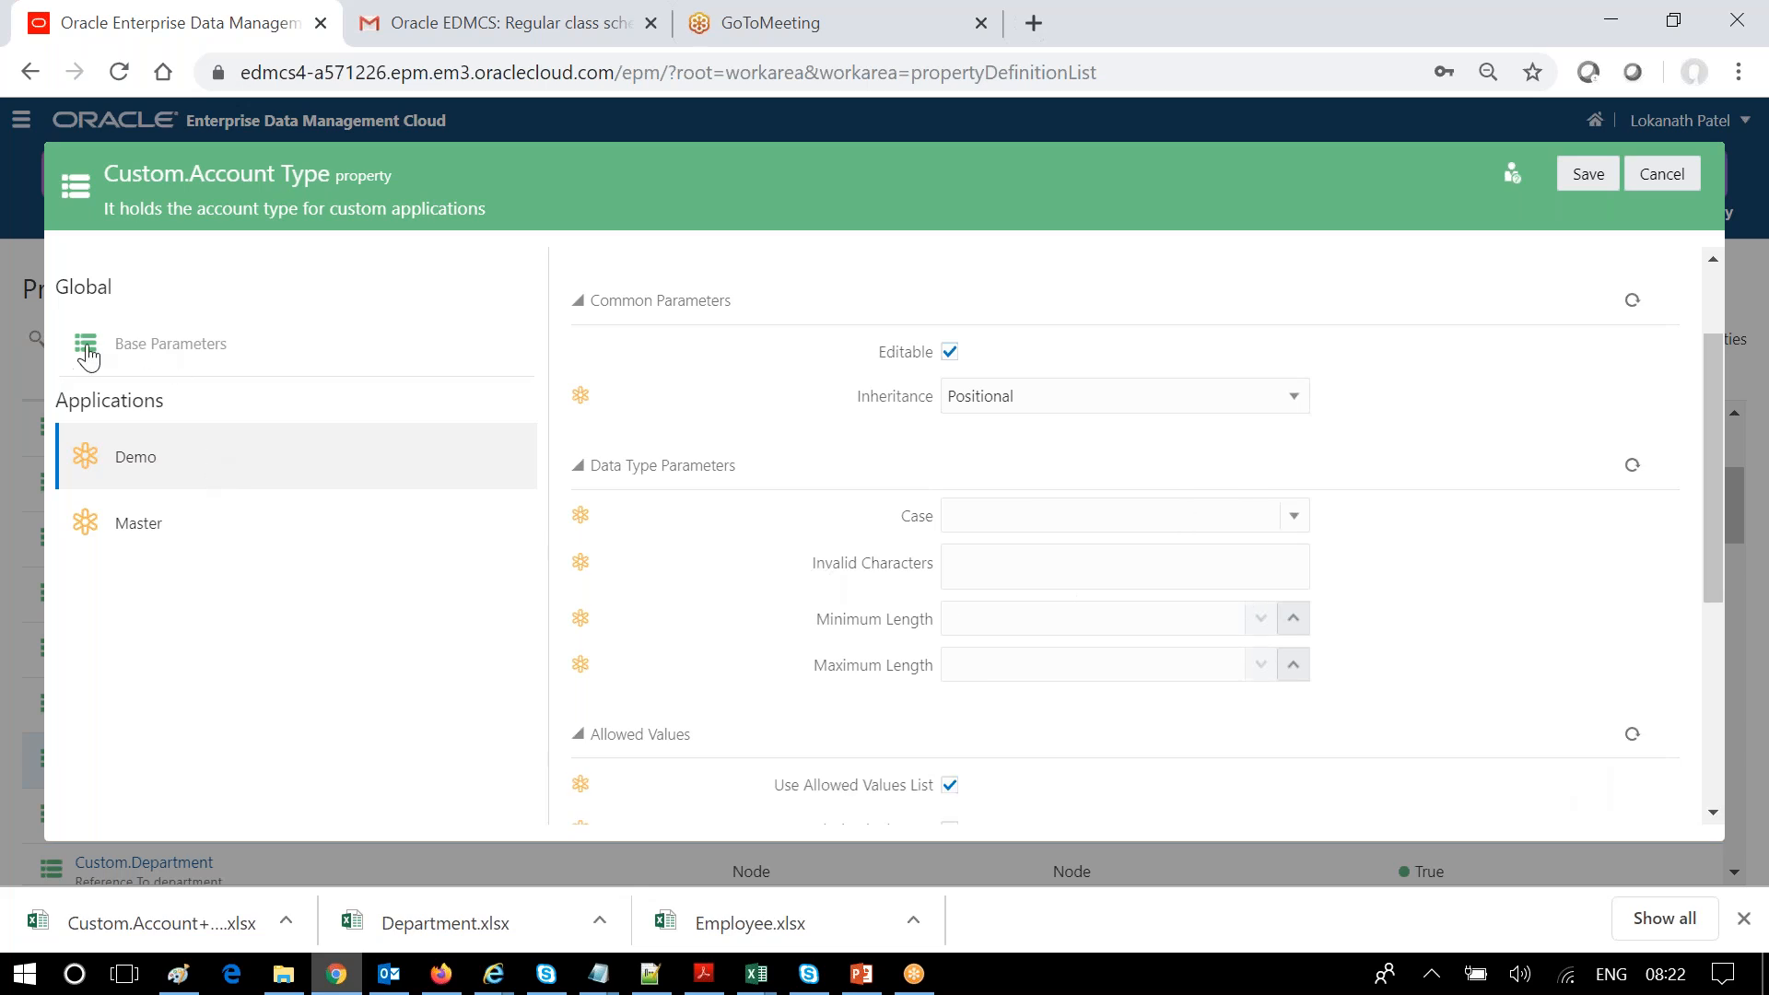
click(1605, 175)
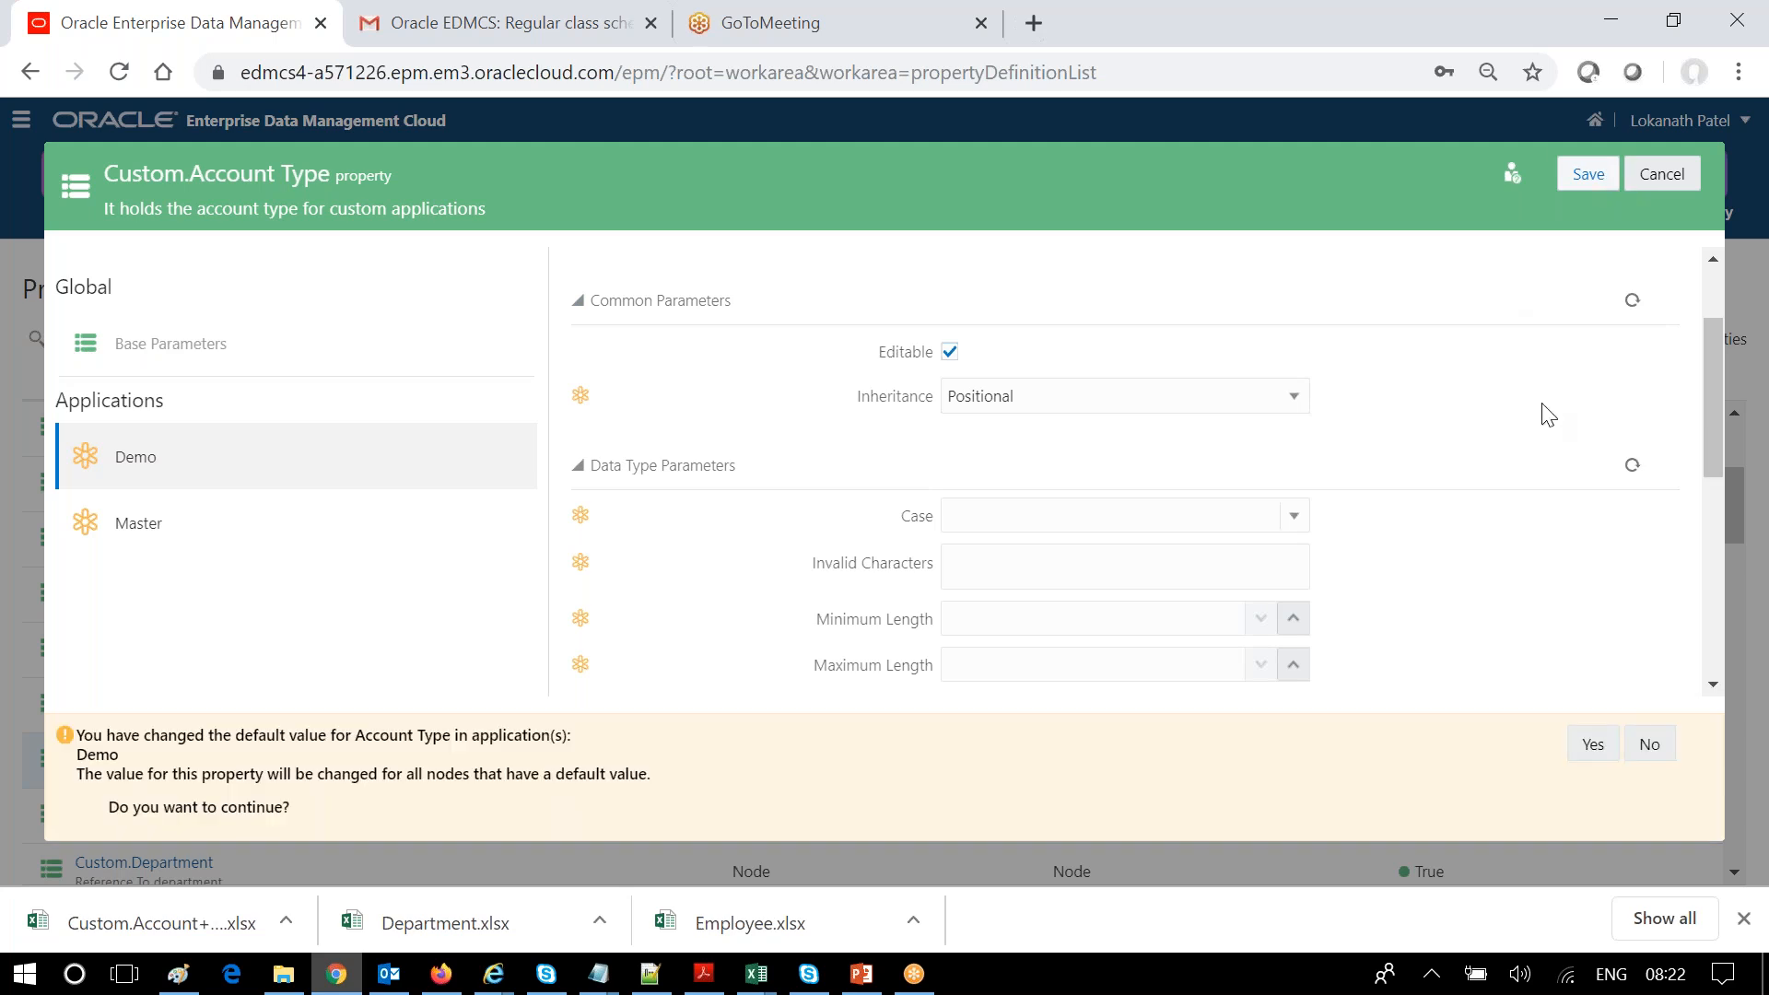
click(1591, 746)
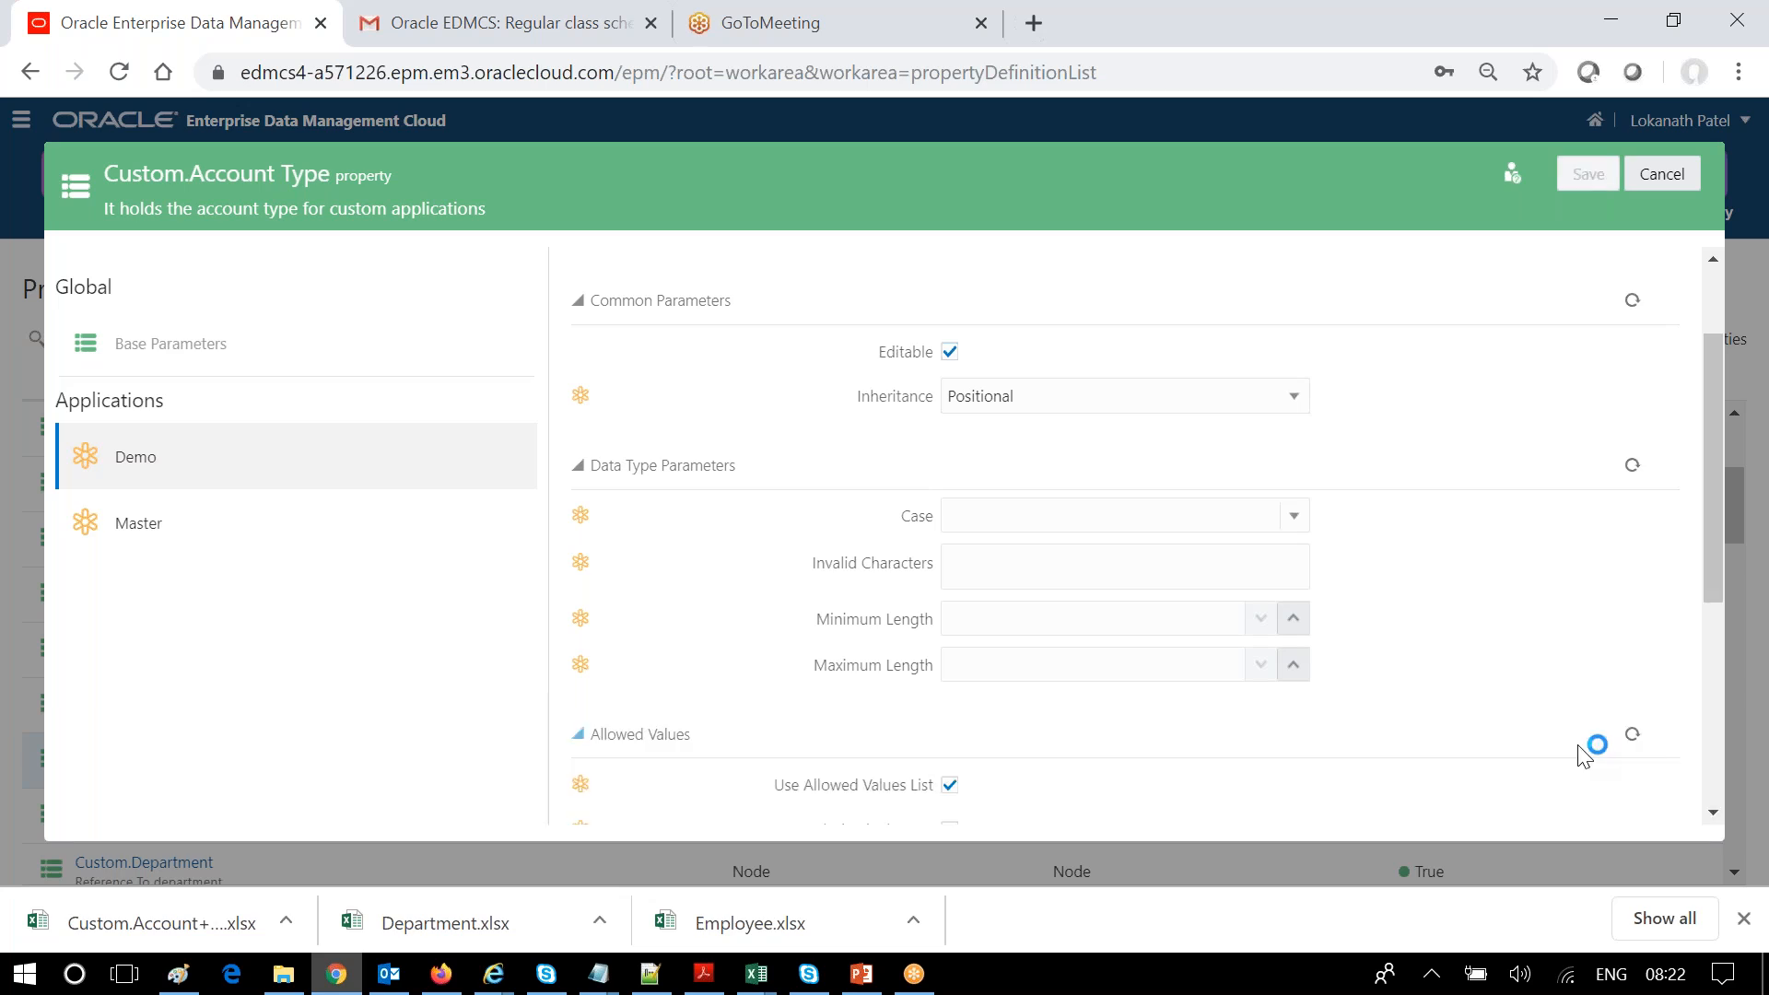
- Compare the common and data type parameters of Custom.Account Type between Base Parameters and the Demo application
scroll(1186, 650, up, 2)
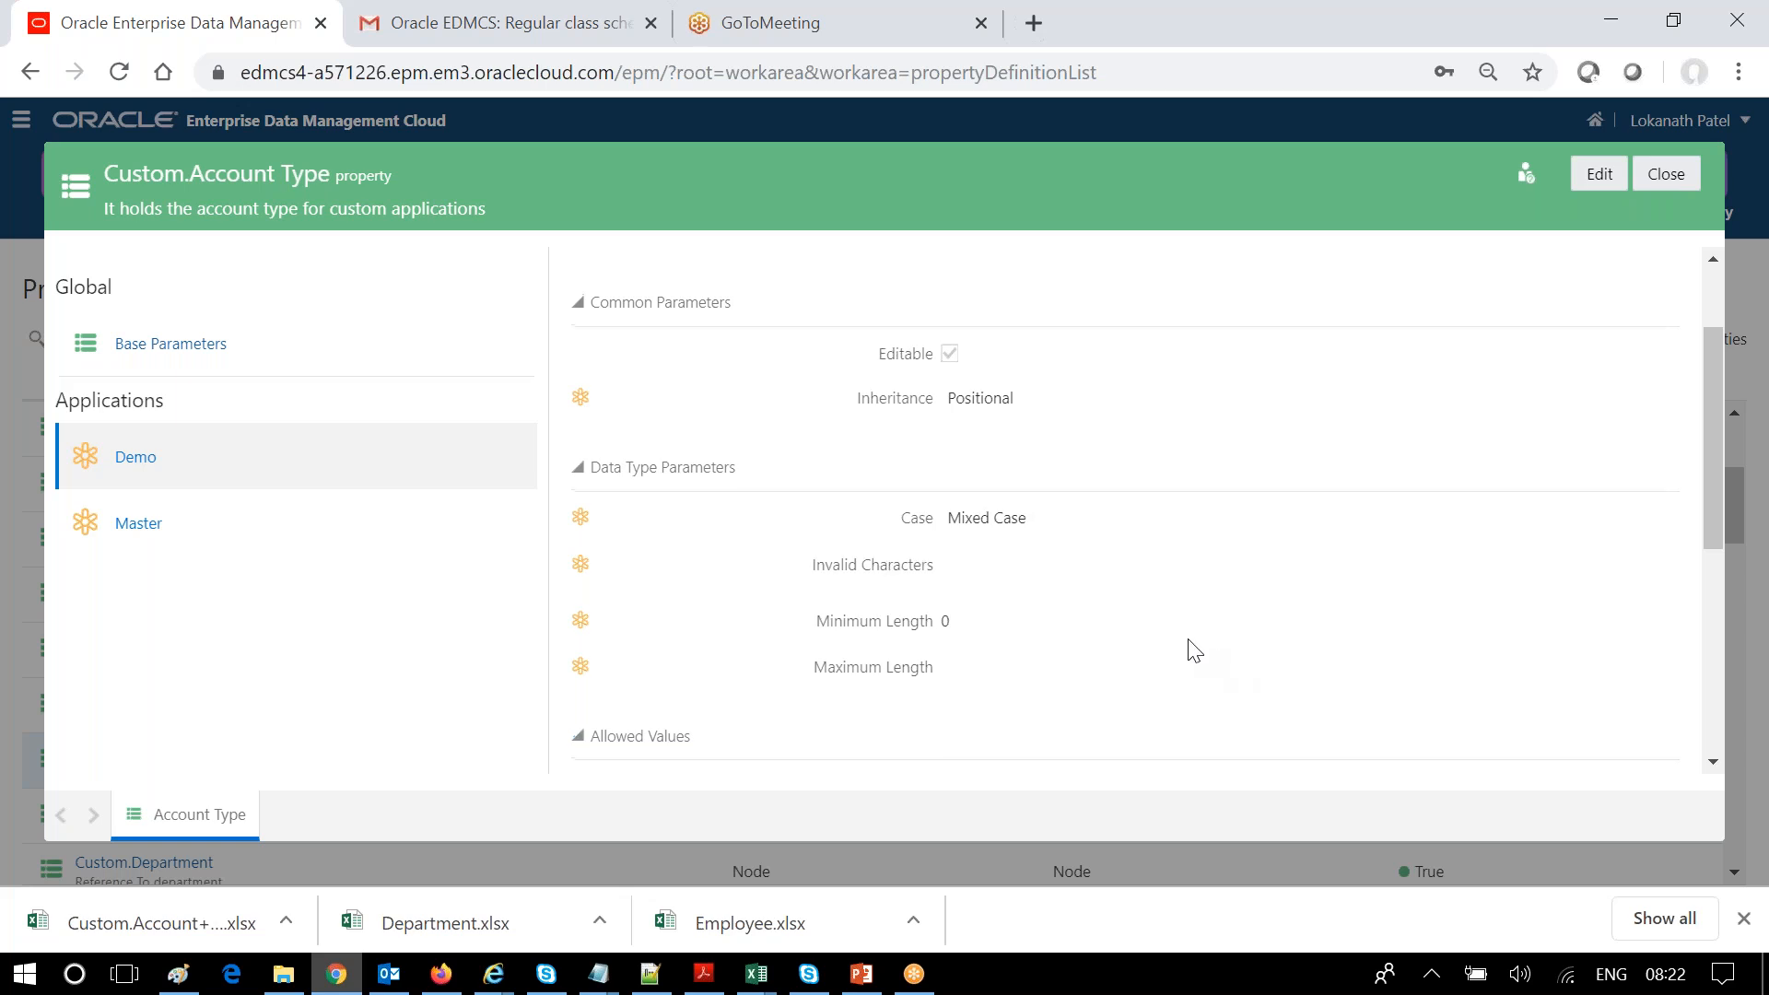
click(92, 349)
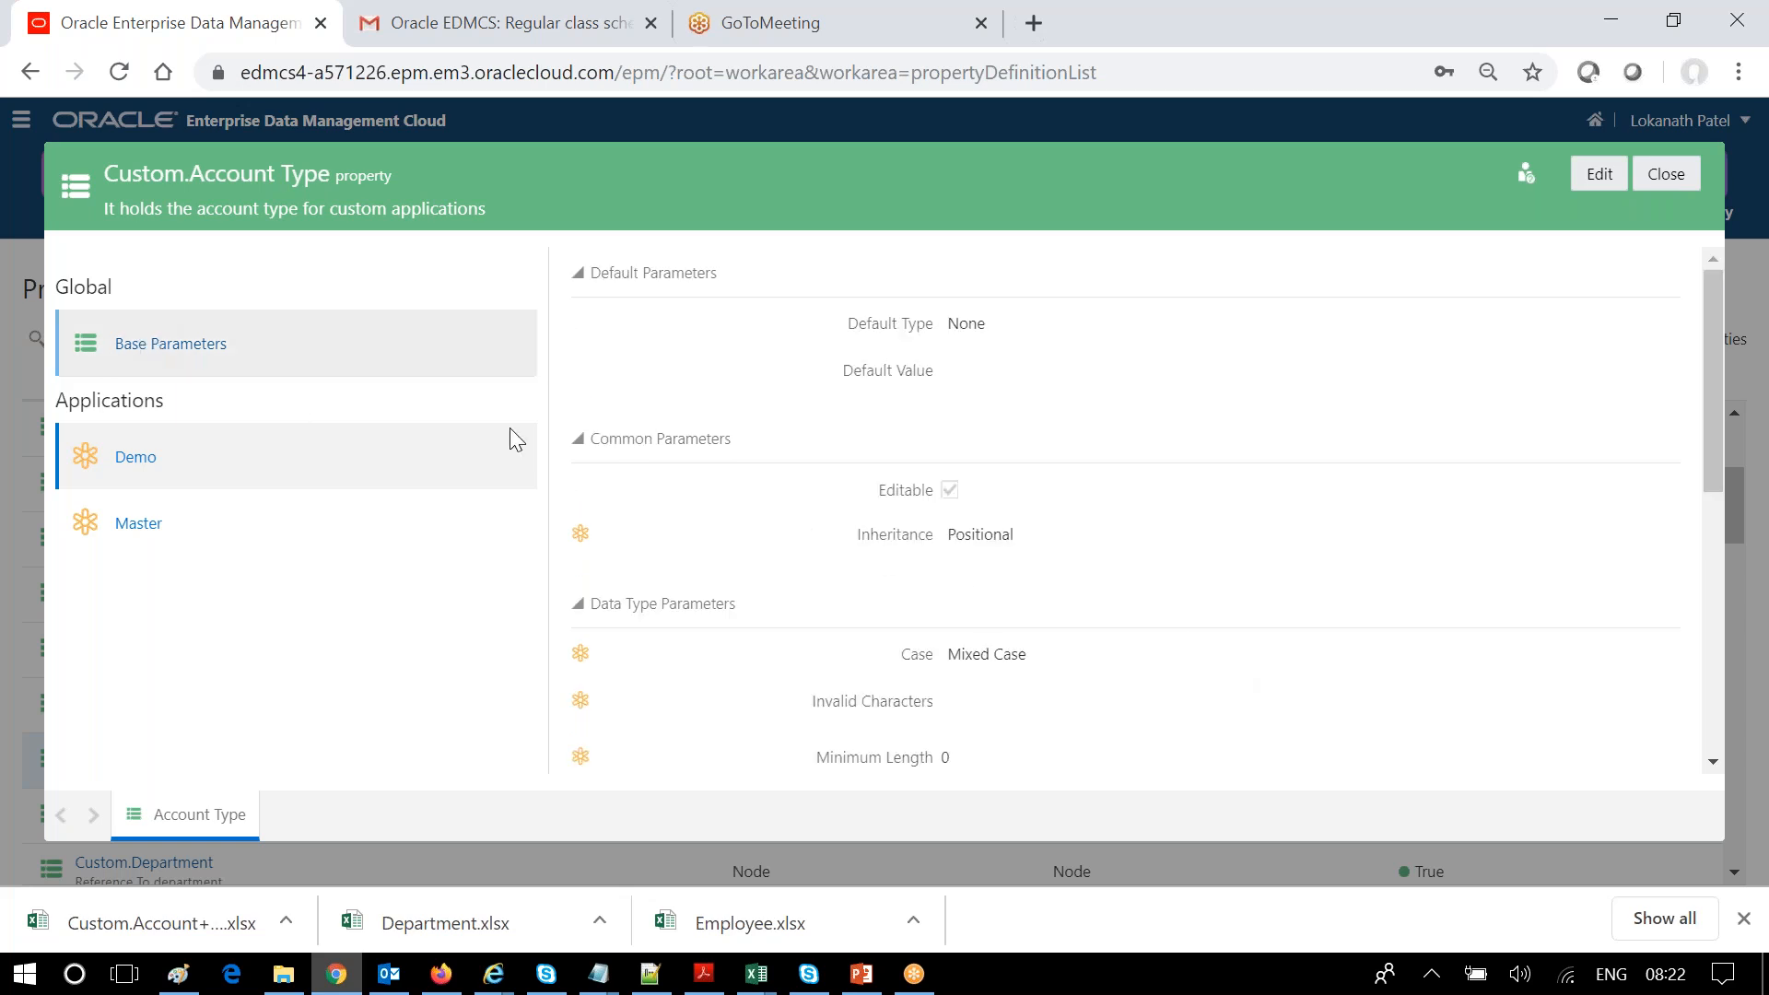
scroll(783, 632, down, 3)
scroll(783, 632, up, 3)
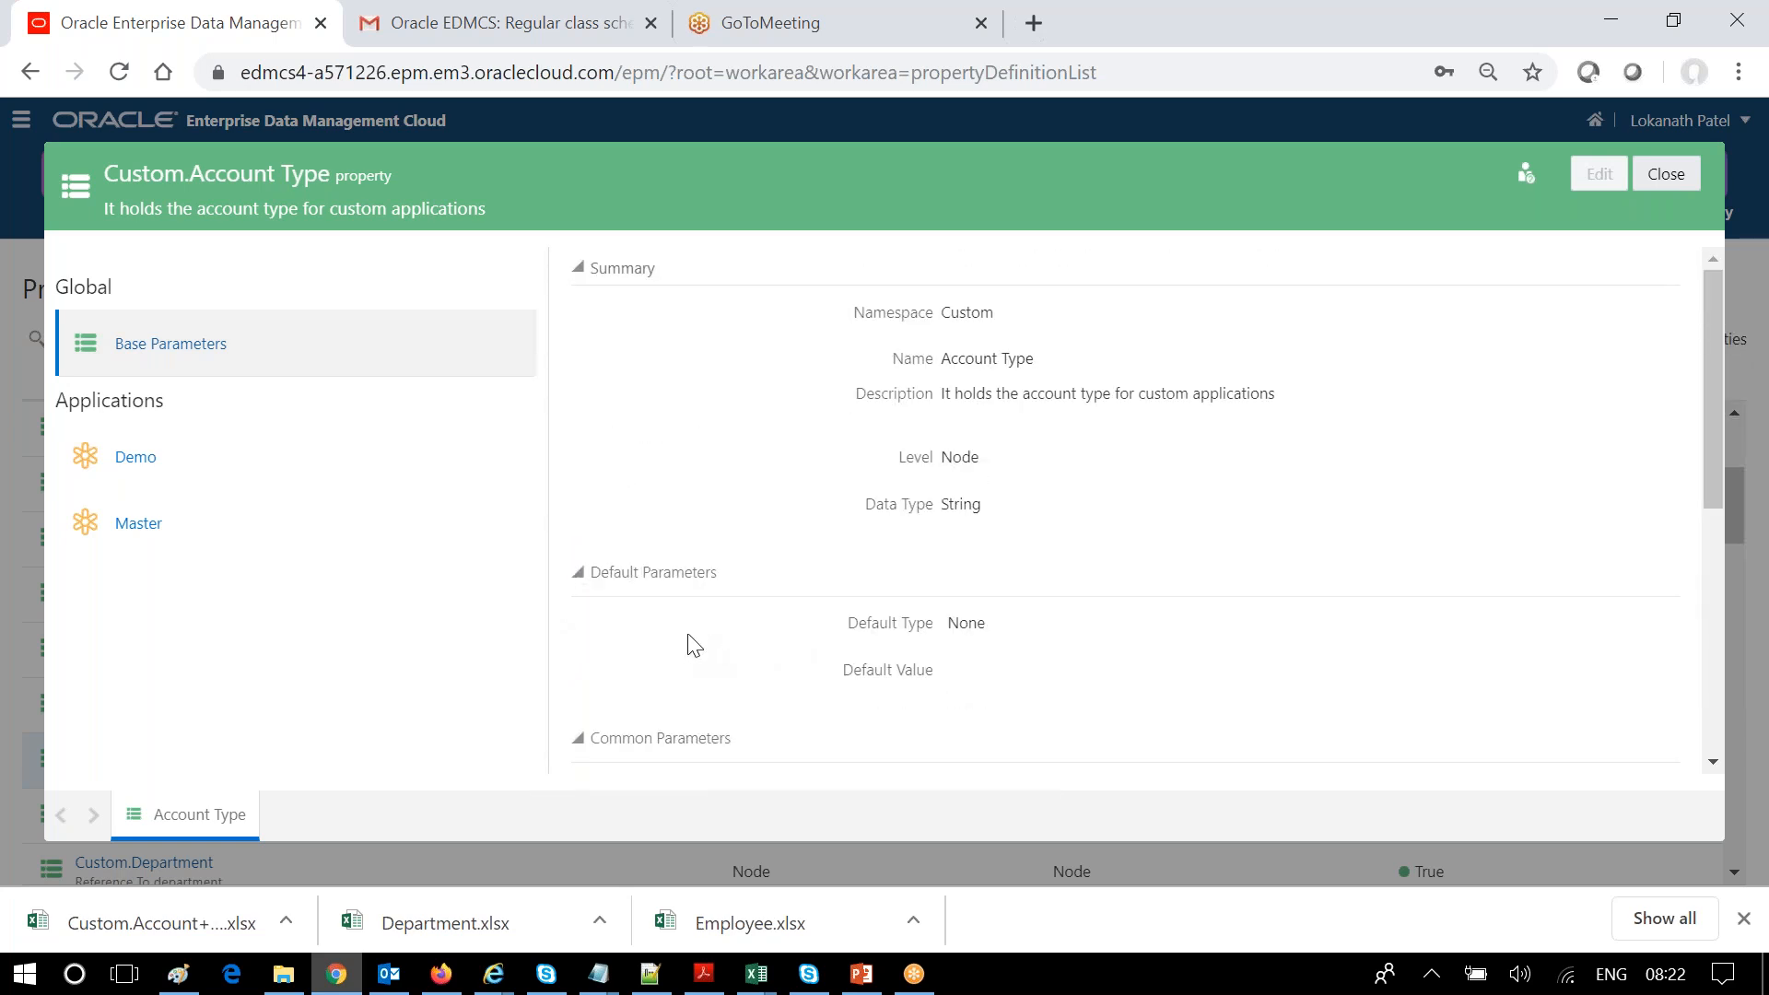
scroll(693, 645, down, 1)
scroll(691, 643, down, 2)
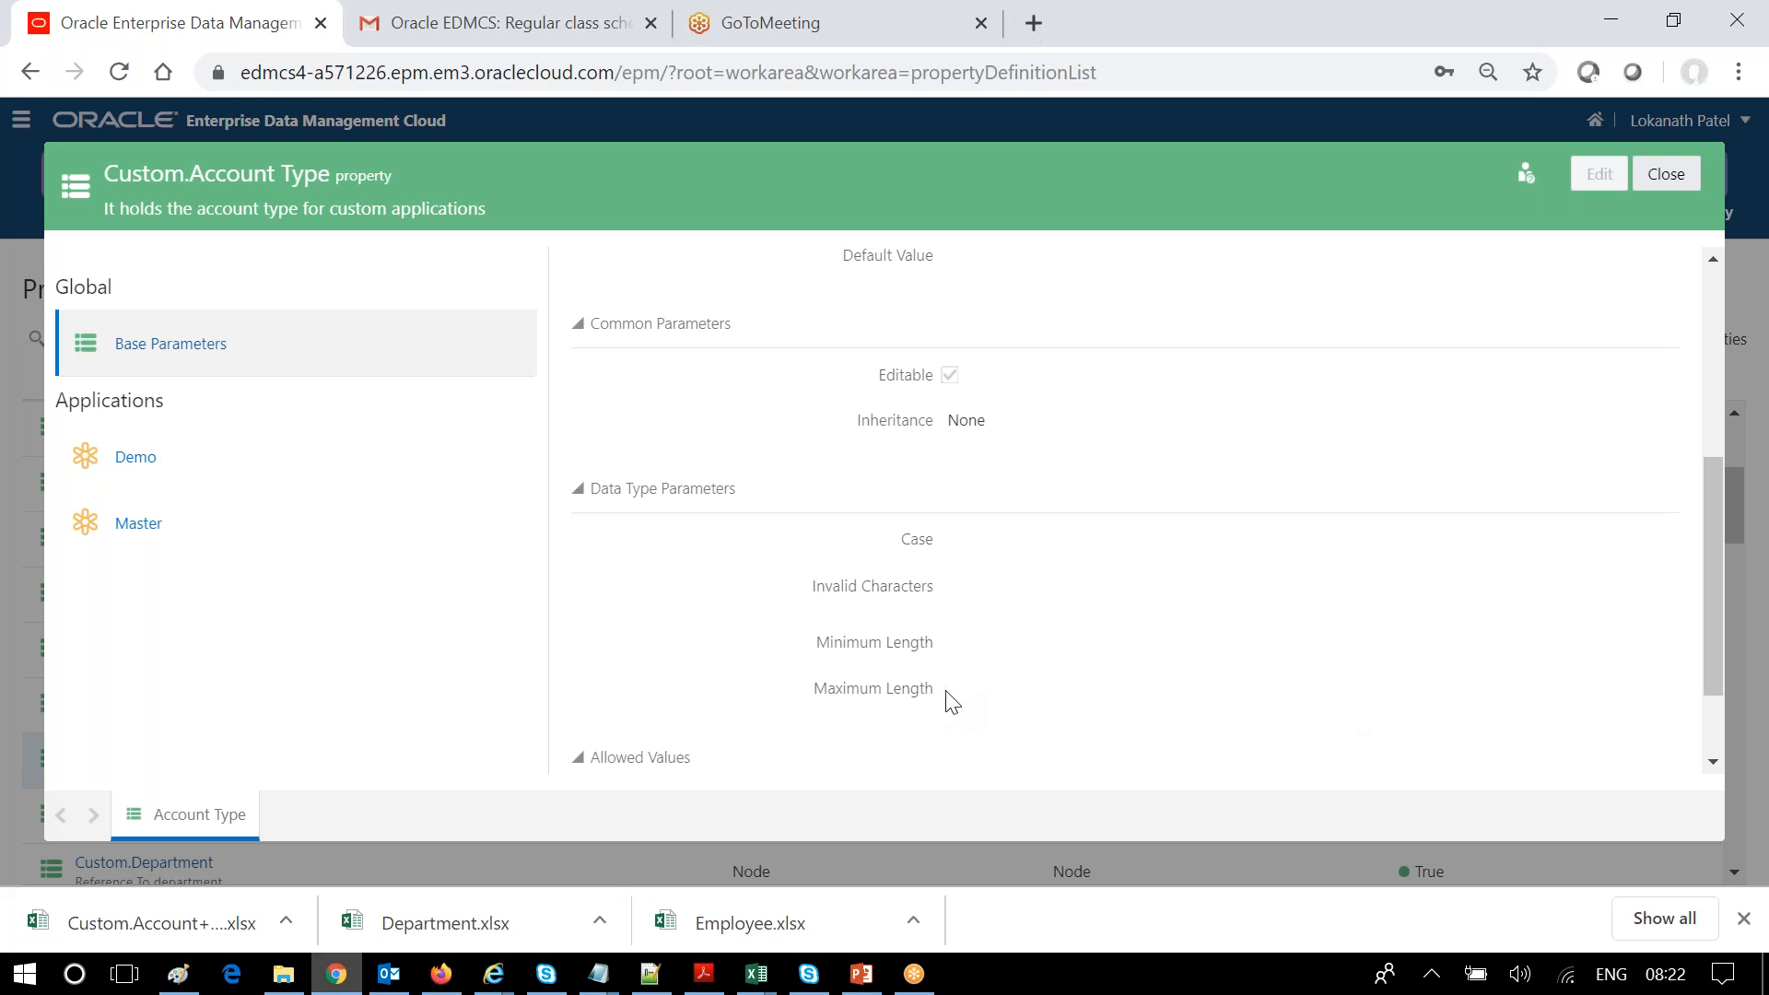
click(81, 457)
scroll(1348, 504, down, 2)
scroll(1348, 504, up, 2)
scroll(1348, 504, down, 3)
scroll(1348, 504, up, 4)
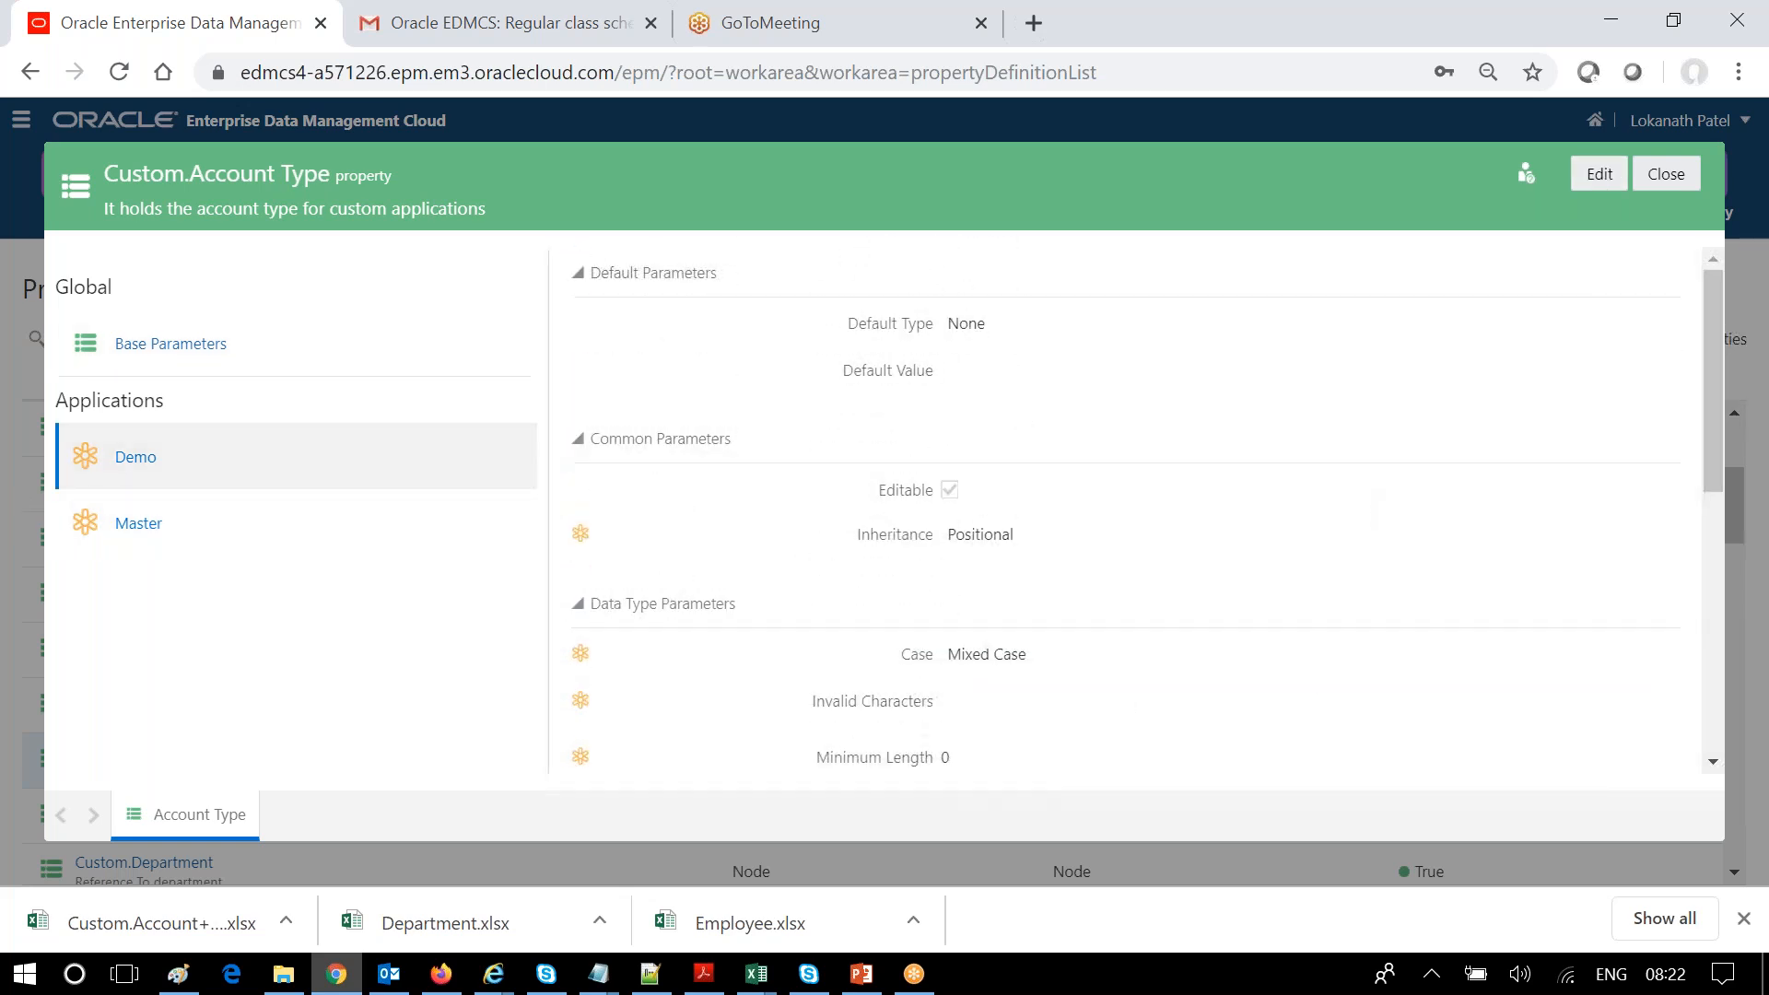
scroll(1348, 509, down, 3)
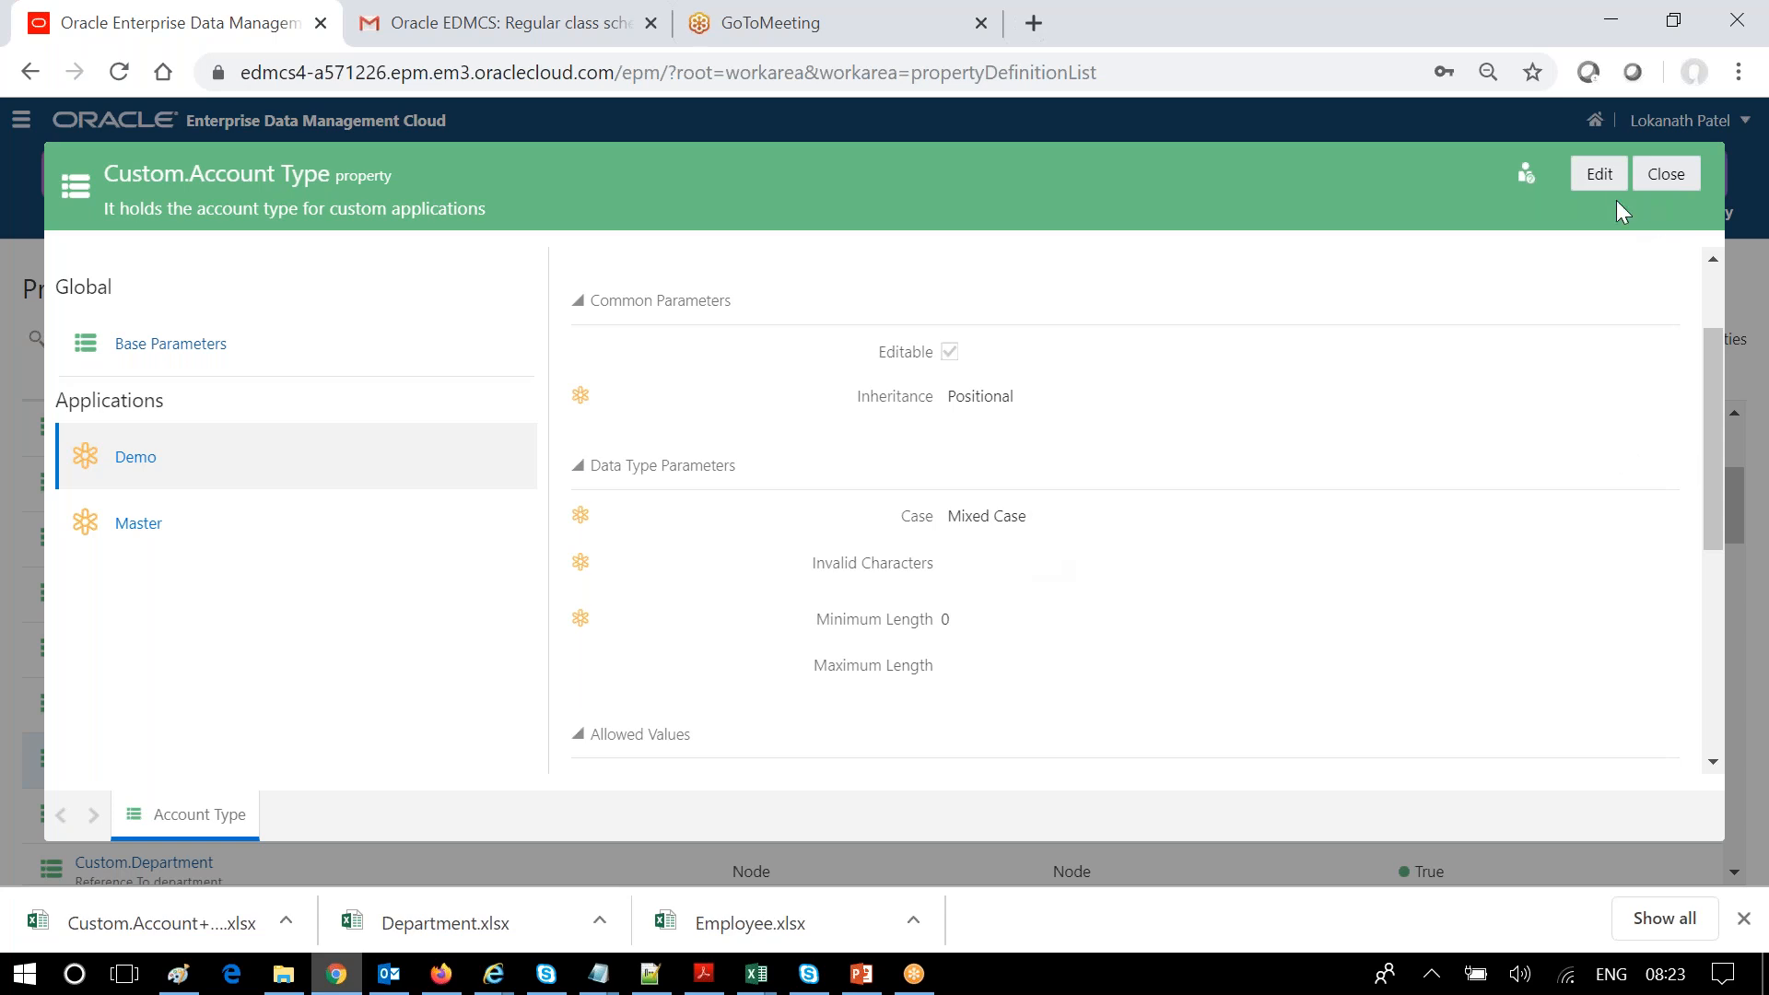
- Revert Demo's Data Type Parameters to the base values once more and save the property with confirmation
click(1600, 173)
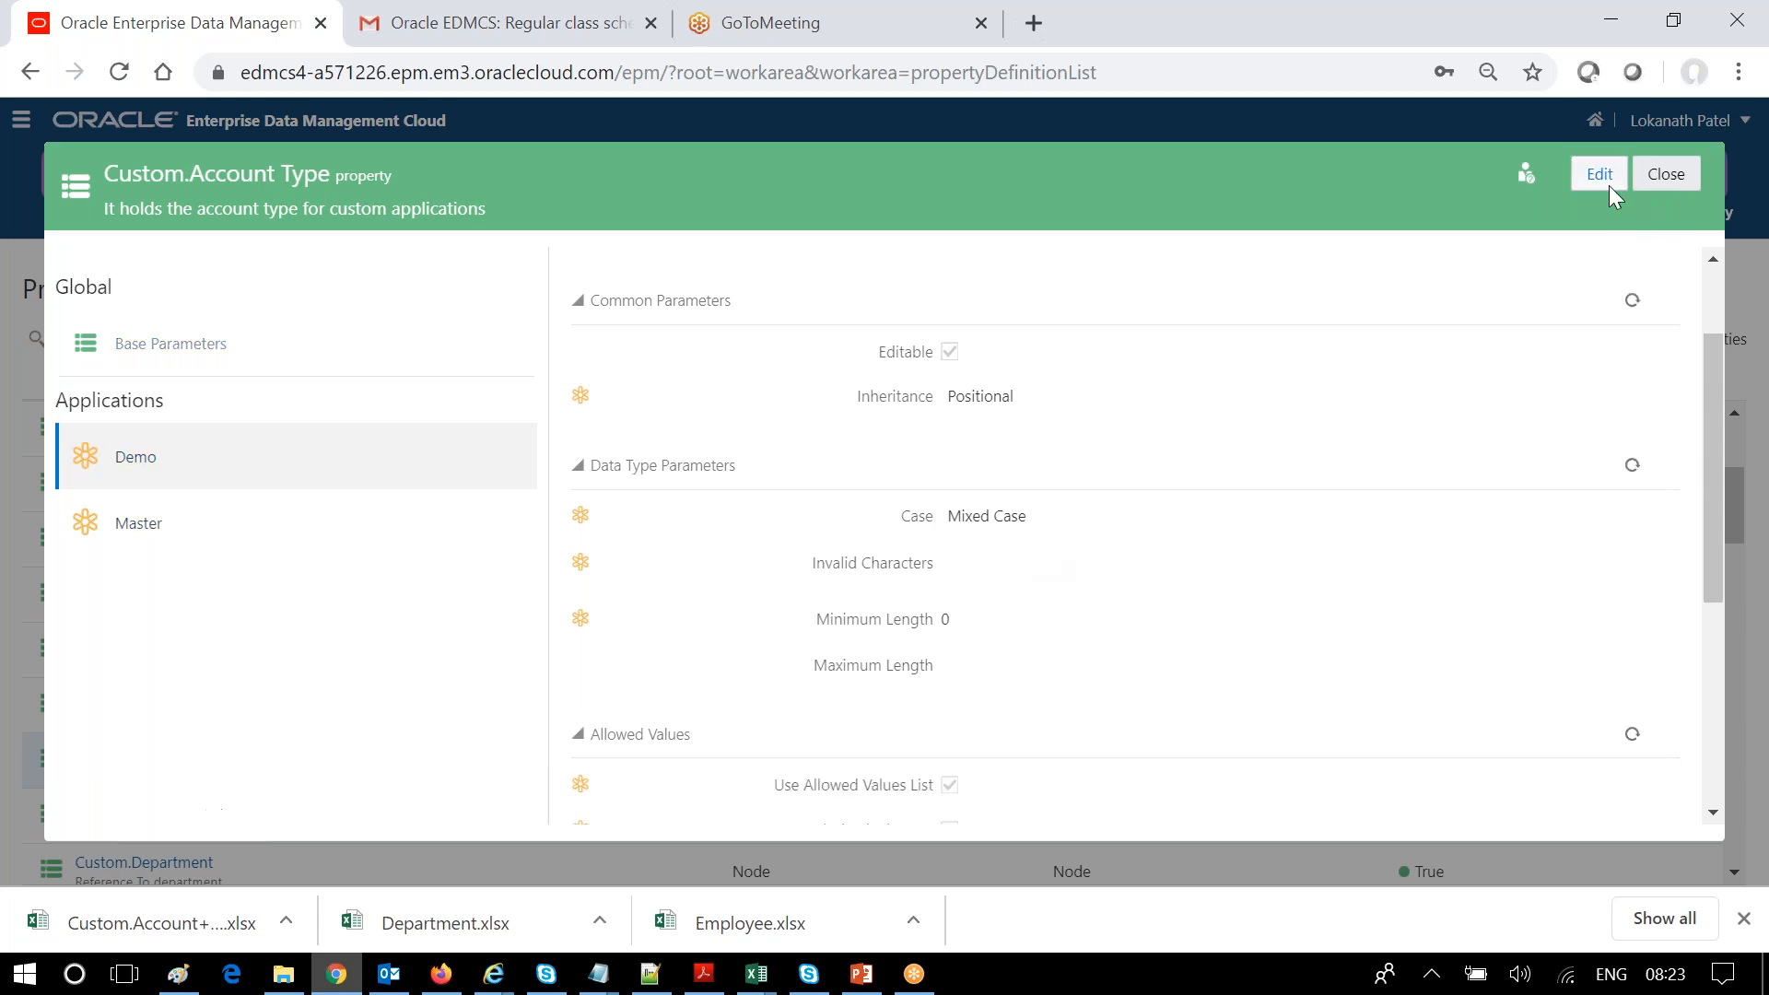
click(1632, 467)
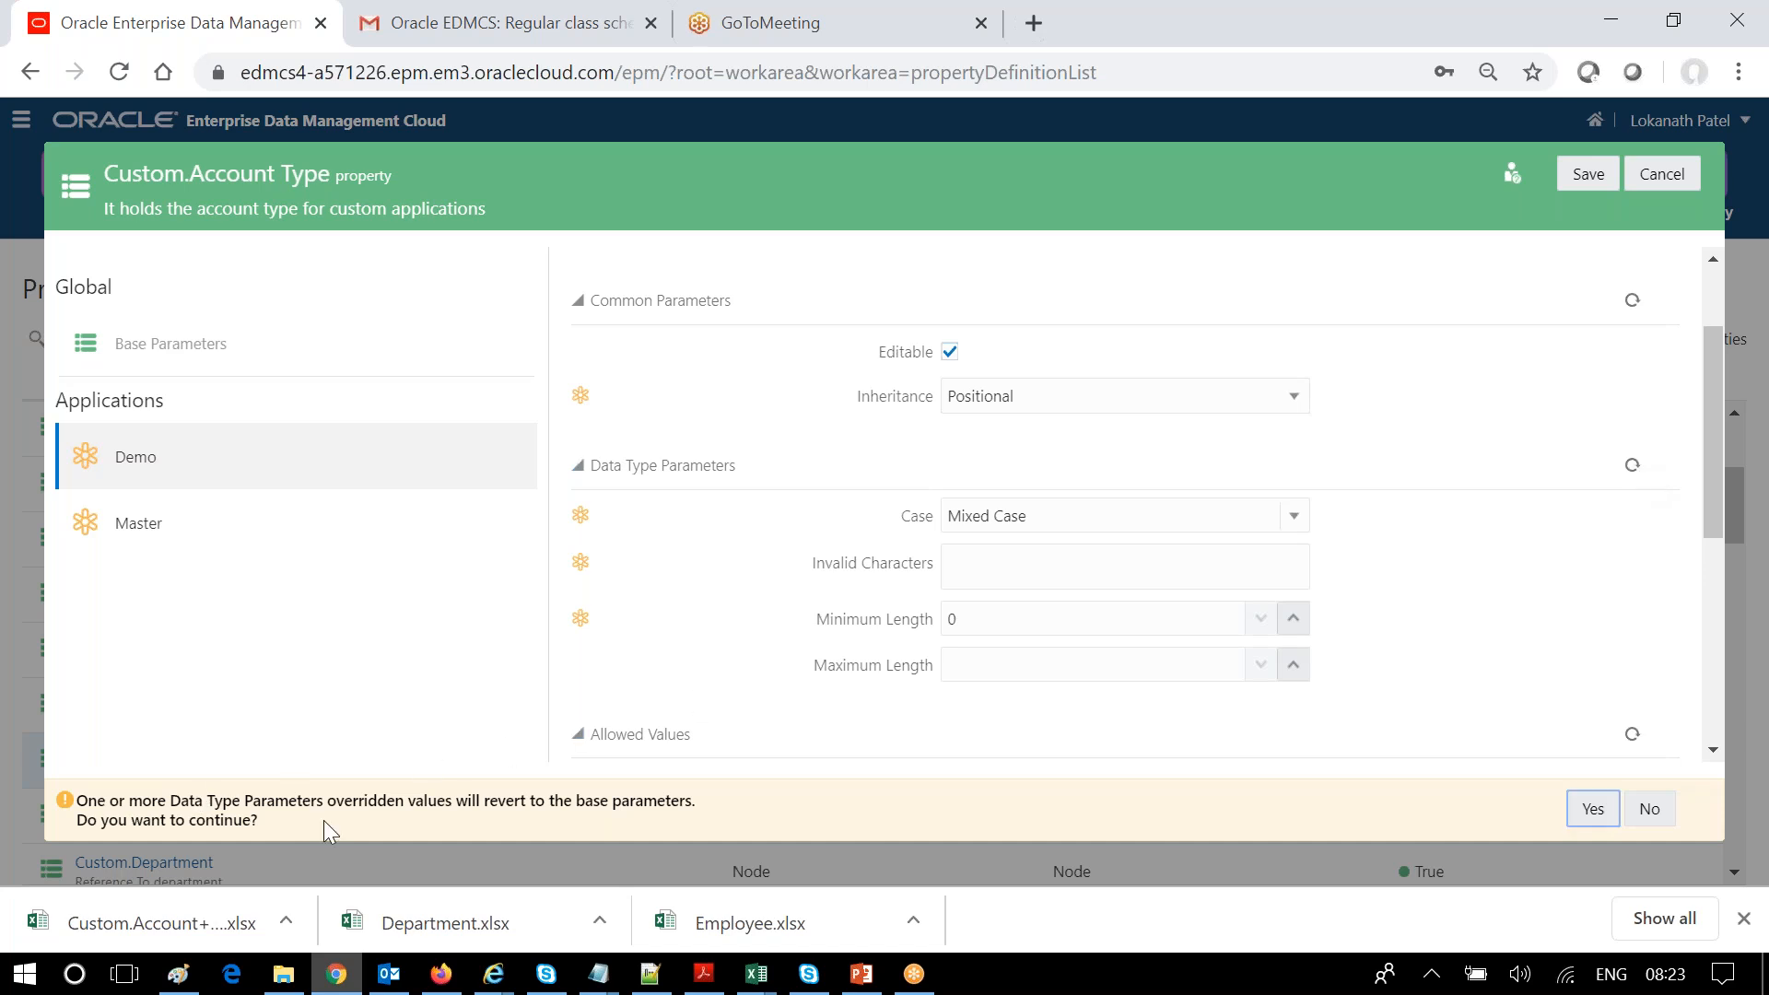
click(1586, 809)
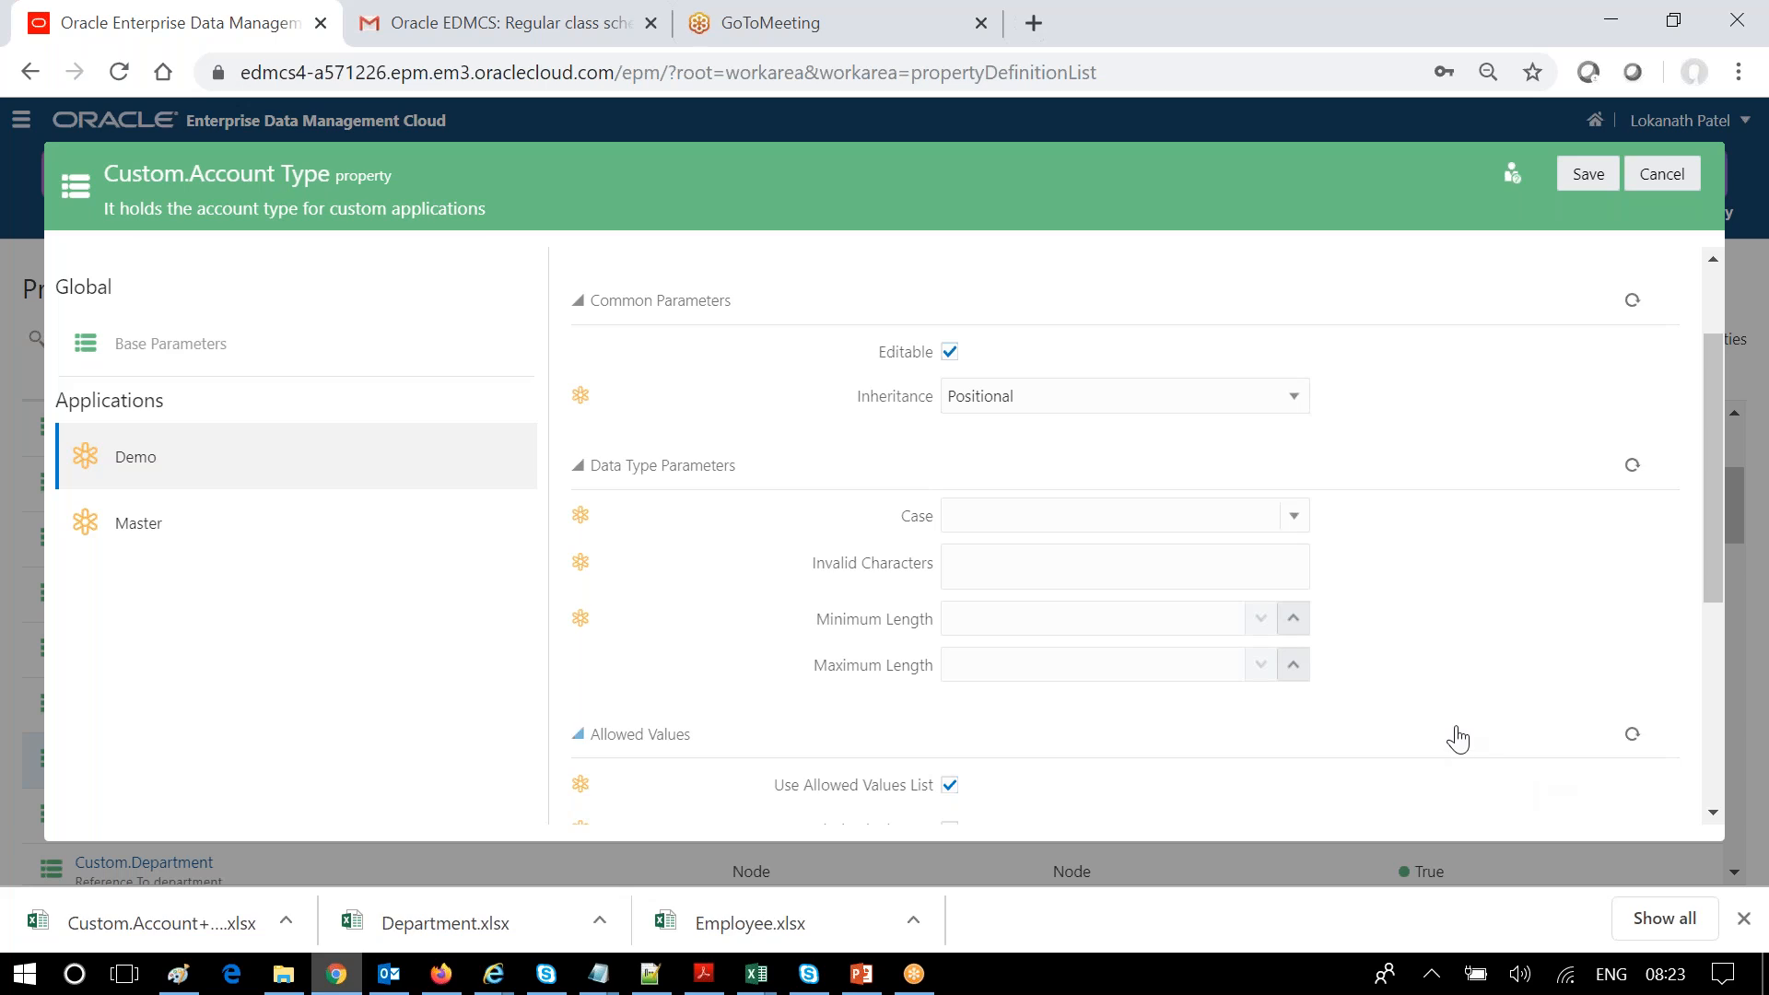
click(1578, 189)
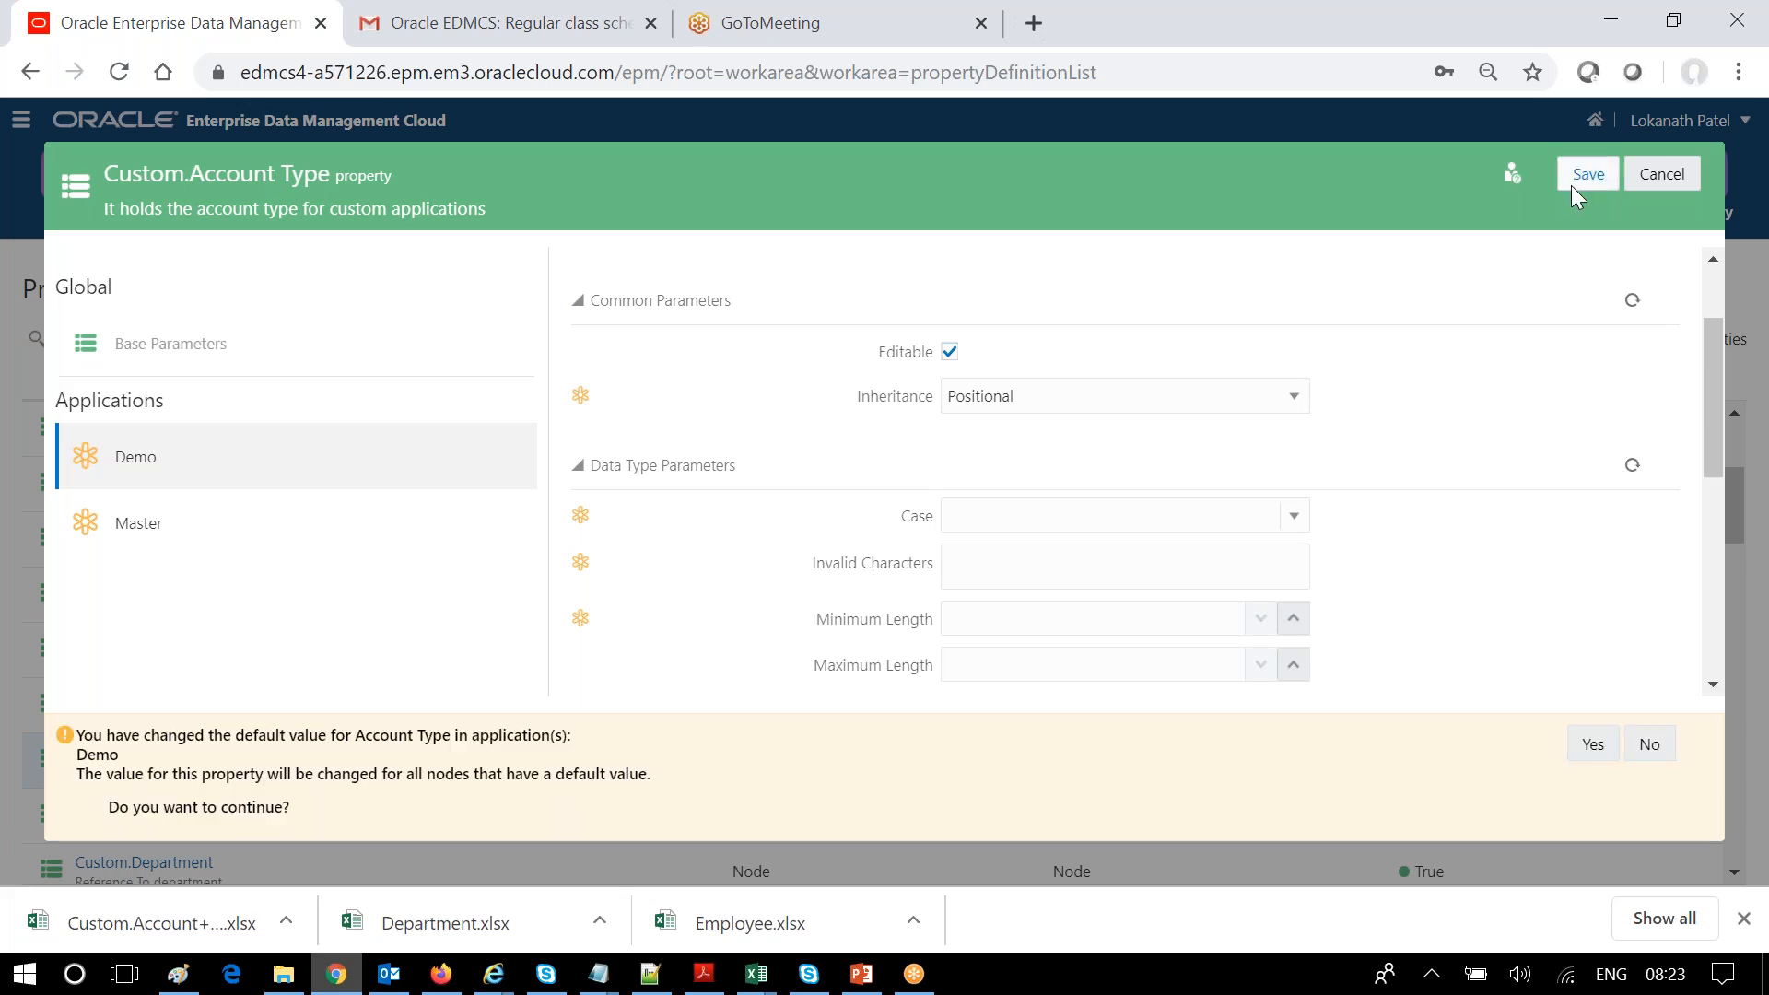
click(1590, 741)
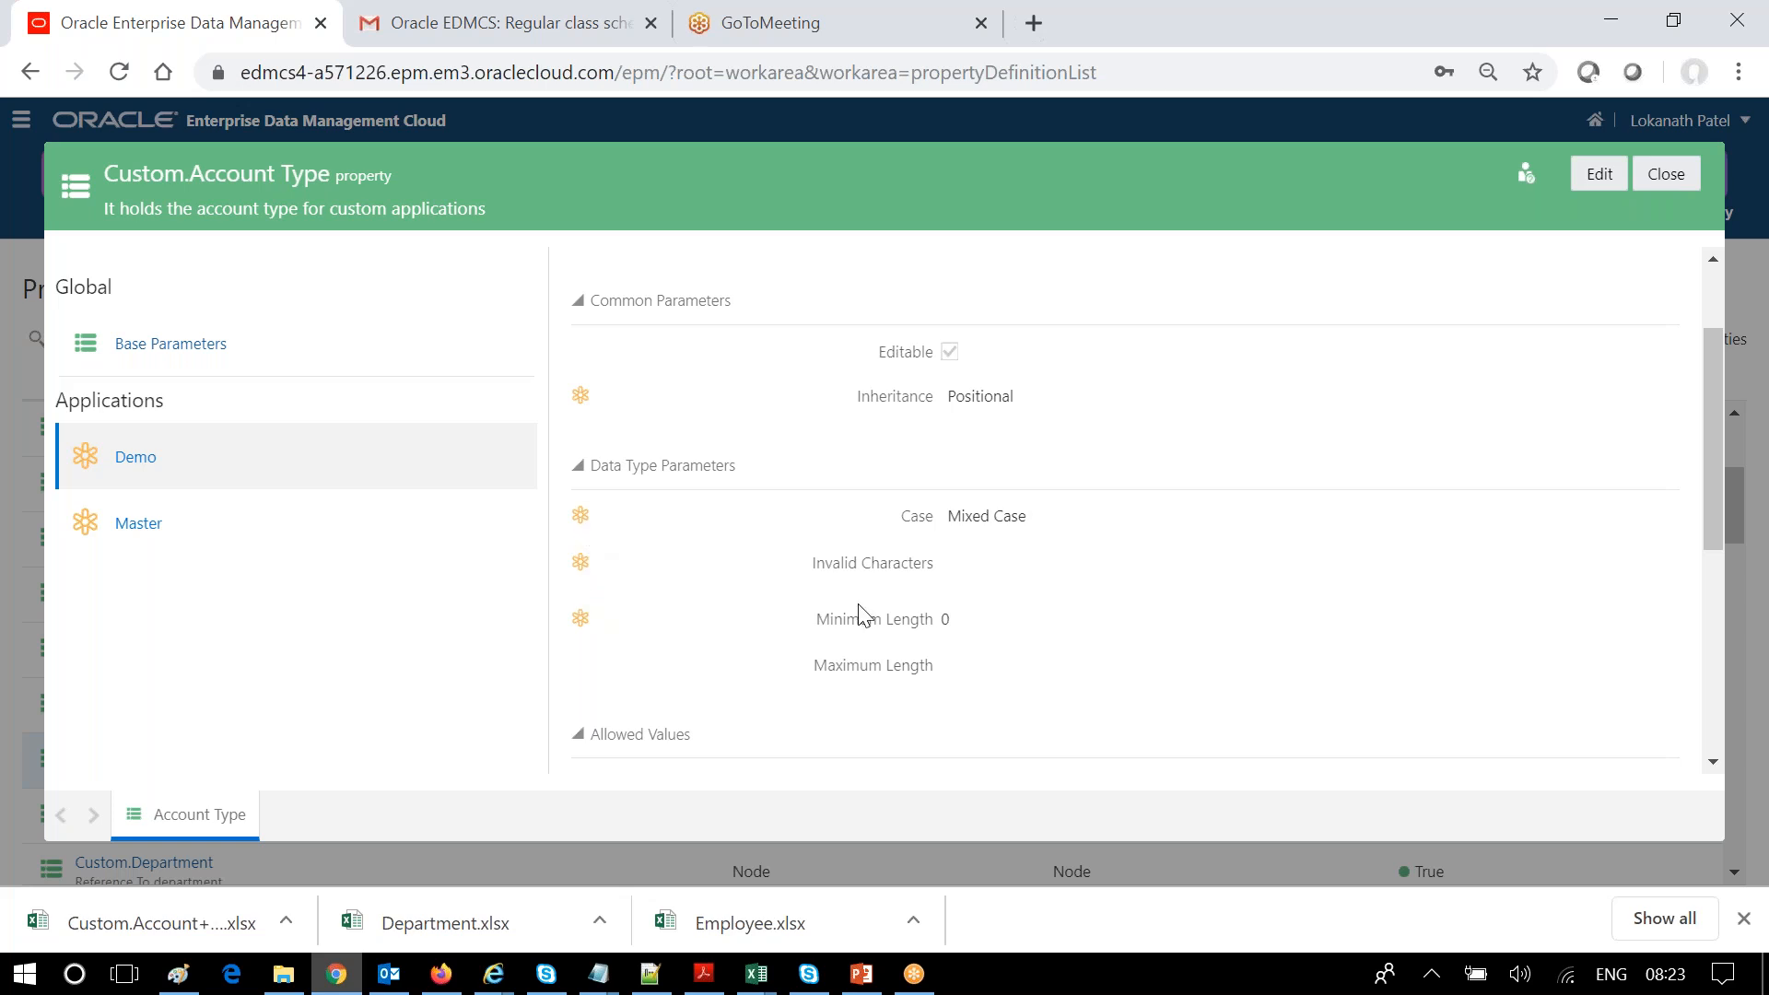
- Add a row to Demo's Allowed Values list with Value fwefwr and Display dawdqwd, and save the property
scroll(861, 613, down, 1)
scroll(862, 613, down, 4)
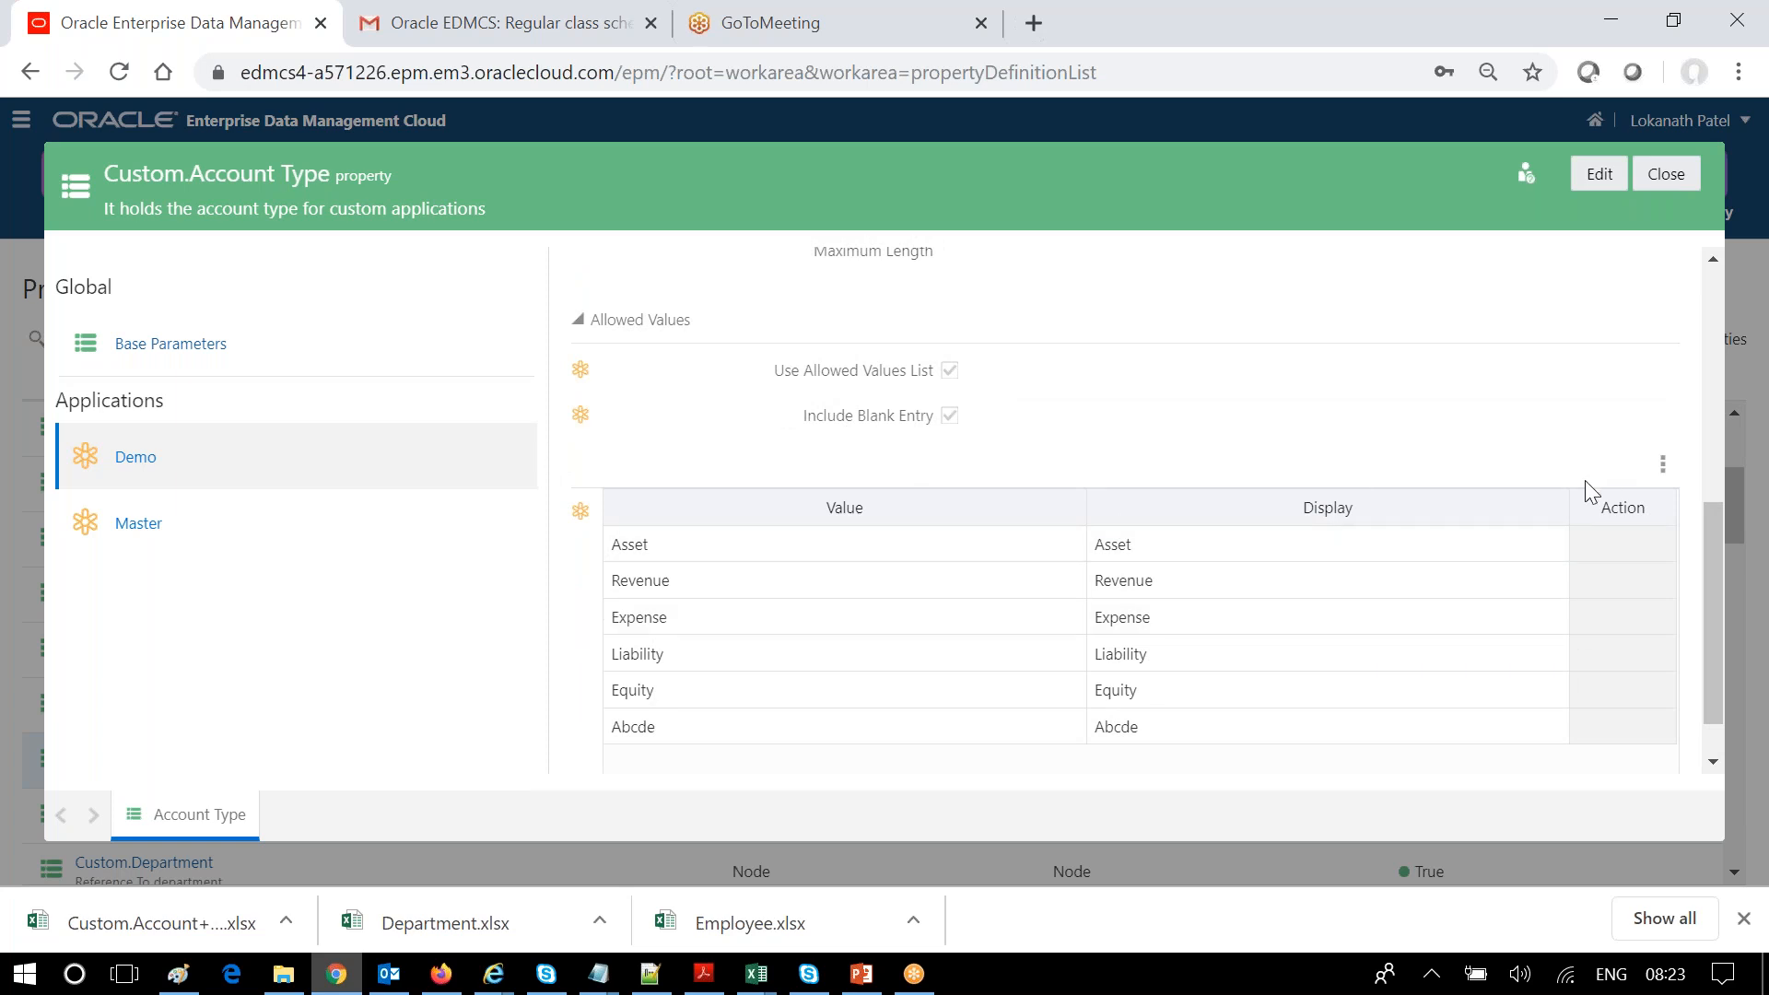
click(1664, 468)
click(1608, 171)
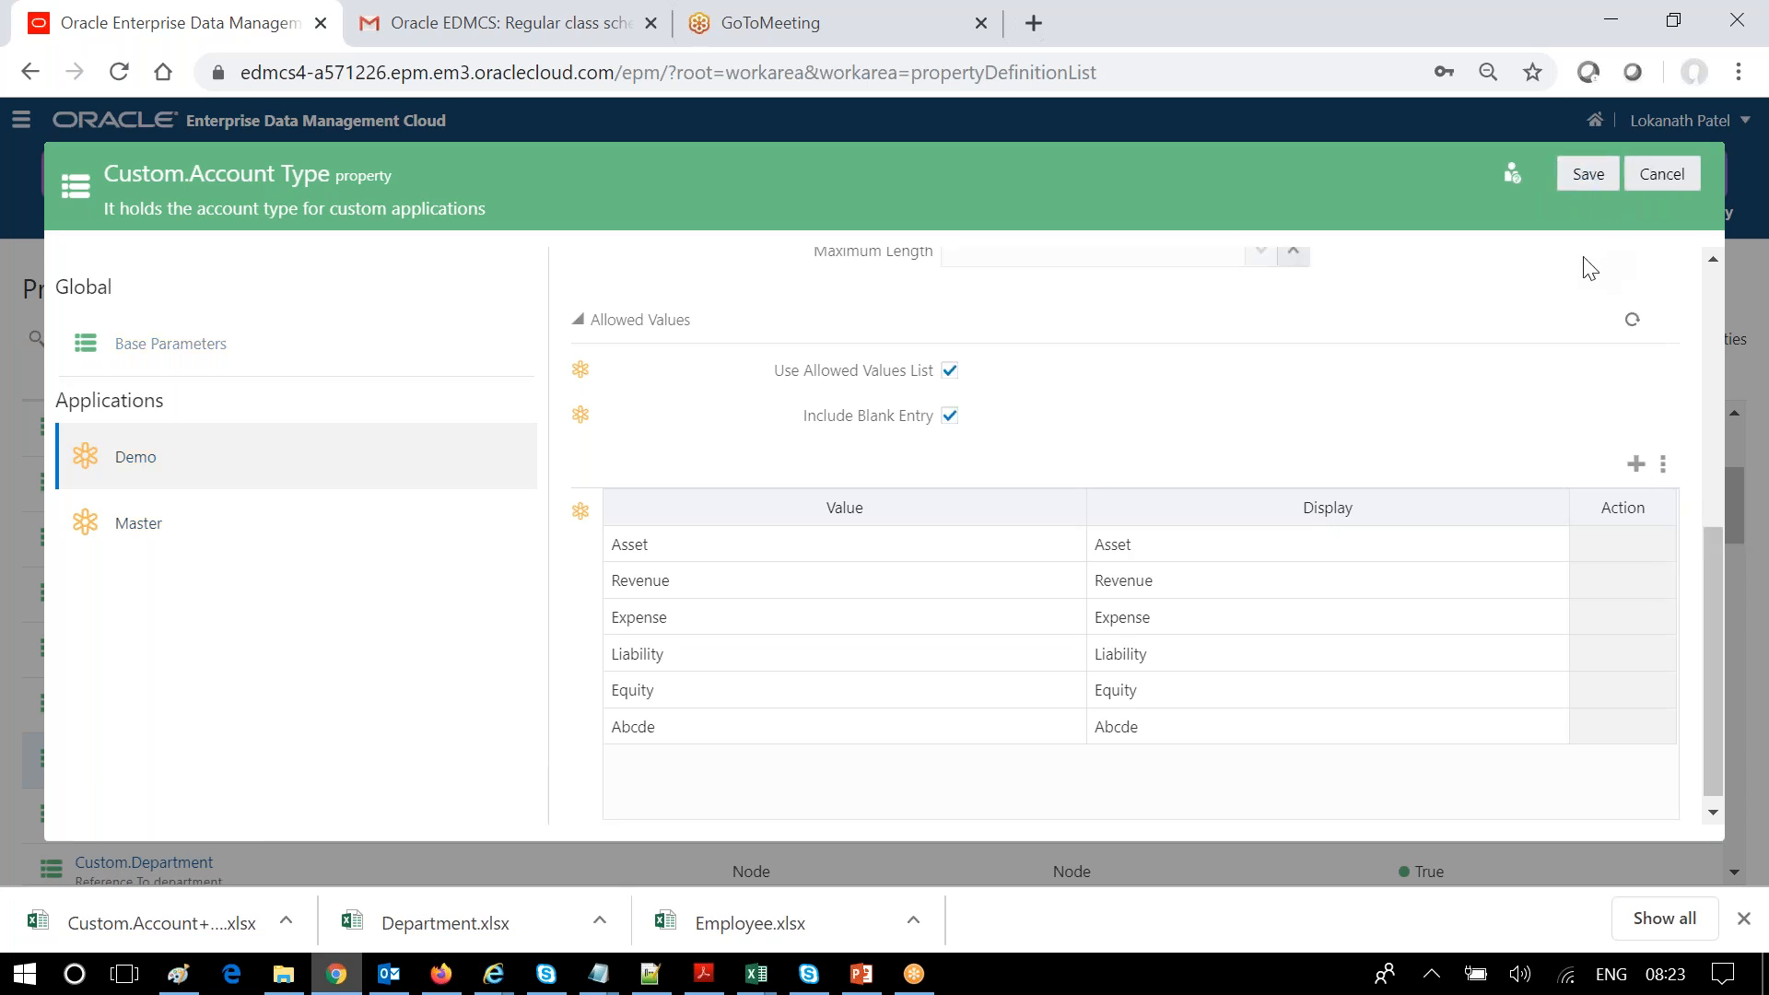
click(1637, 466)
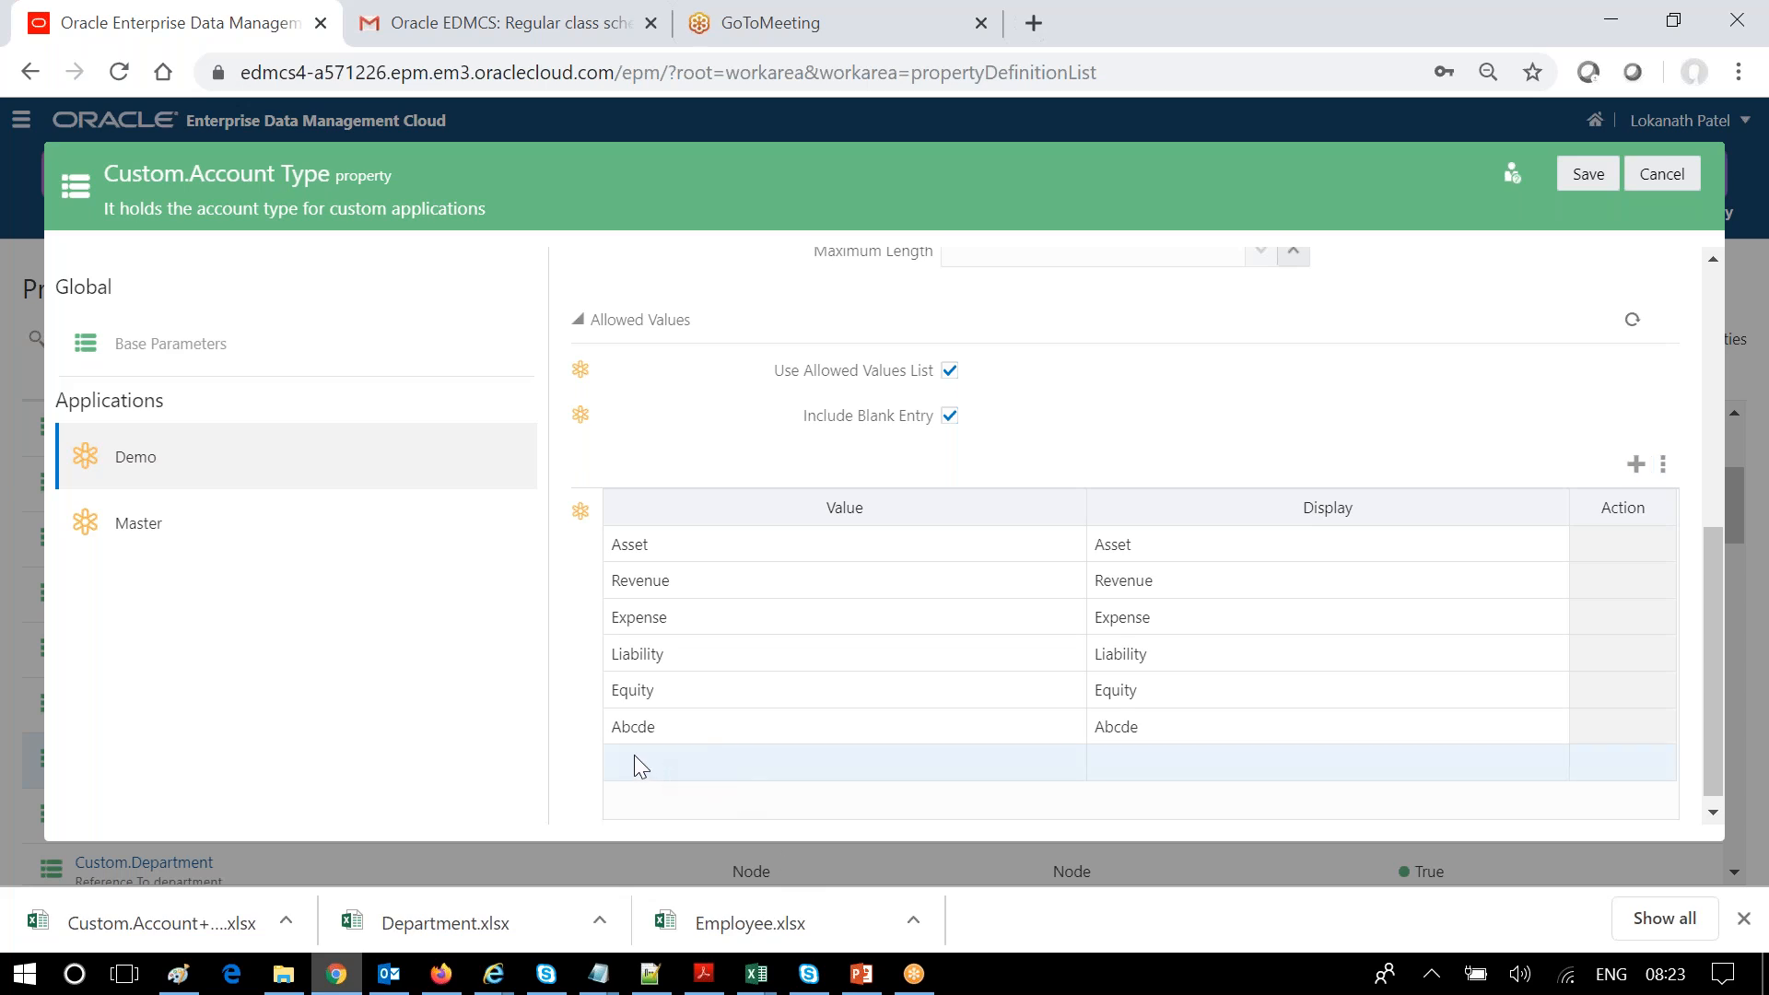
click(691, 771)
text(fwefwr)
click(1257, 765)
text(dawdqwd)
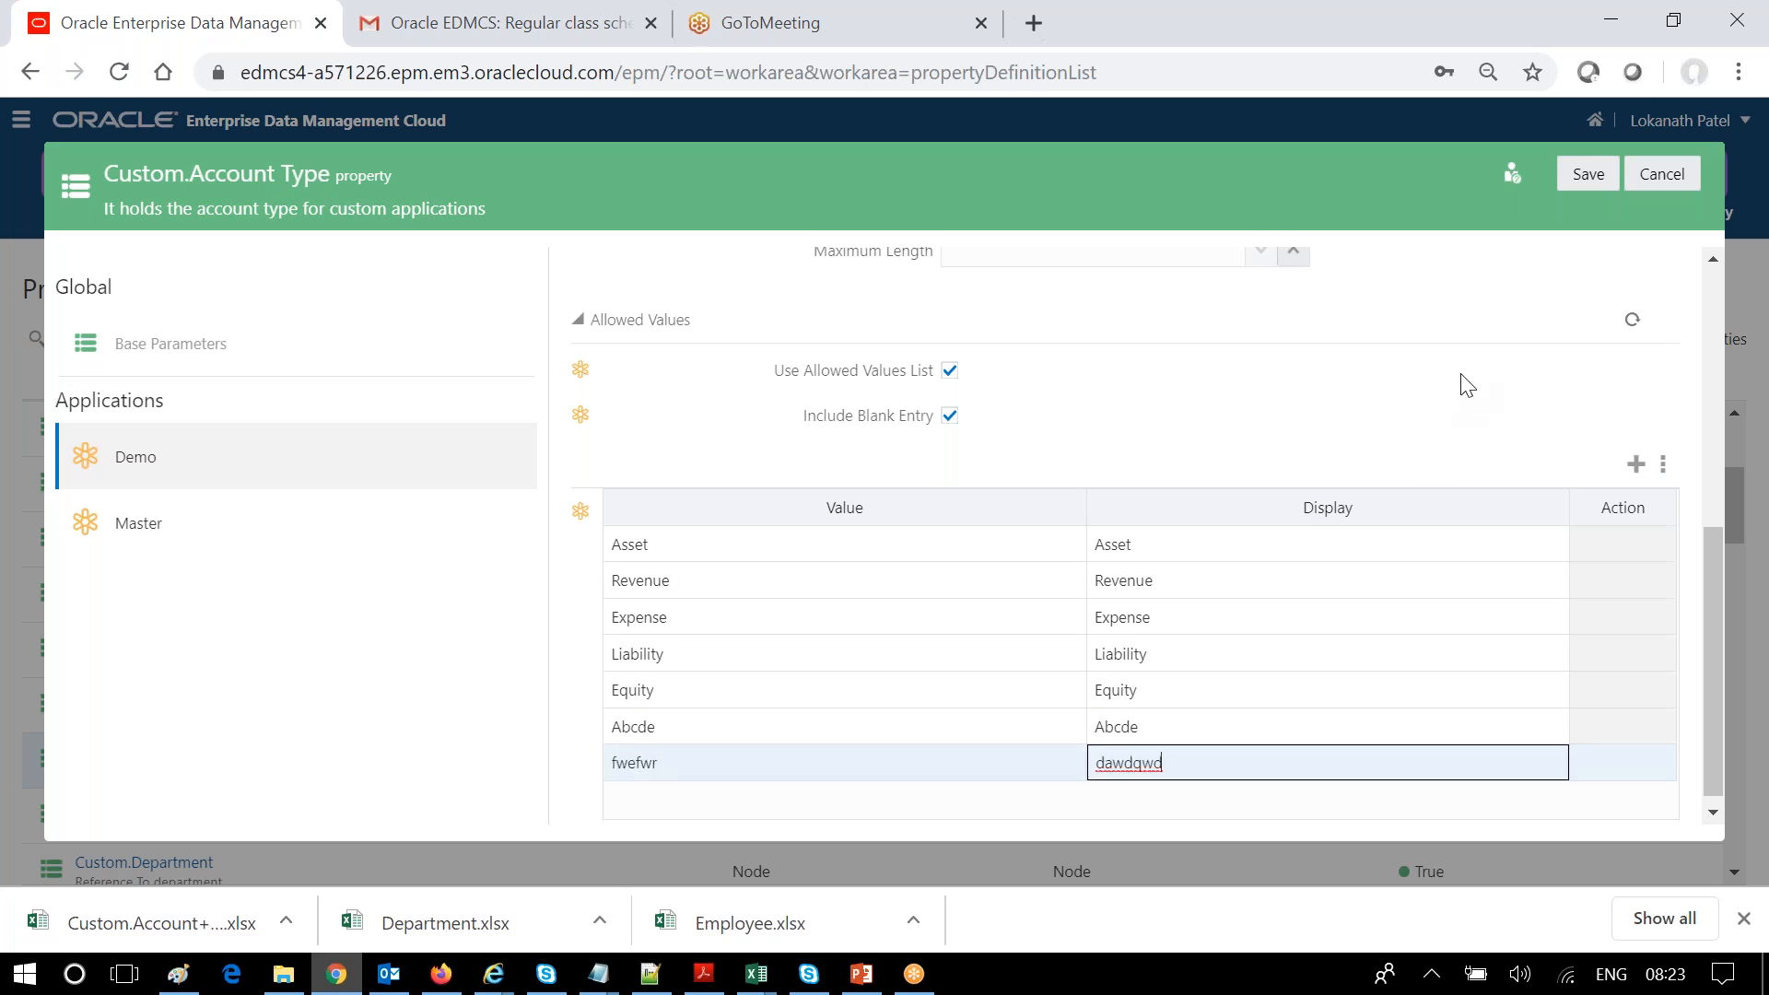
click(1592, 185)
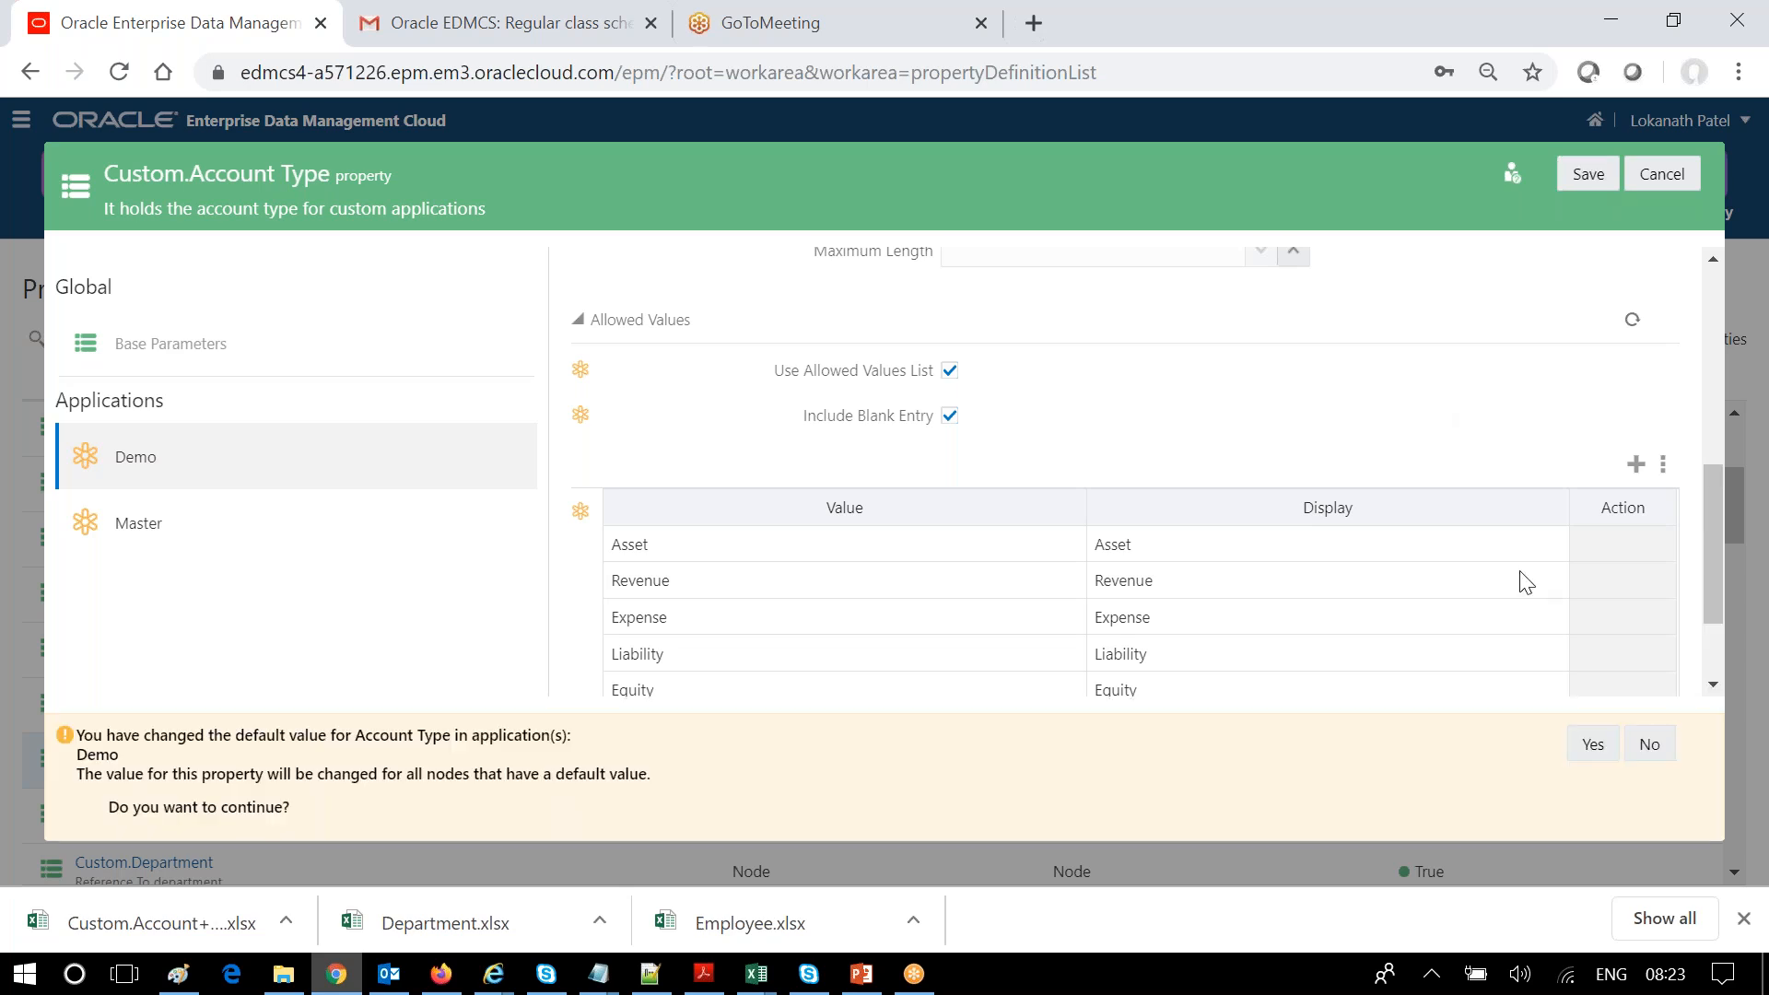
click(1603, 742)
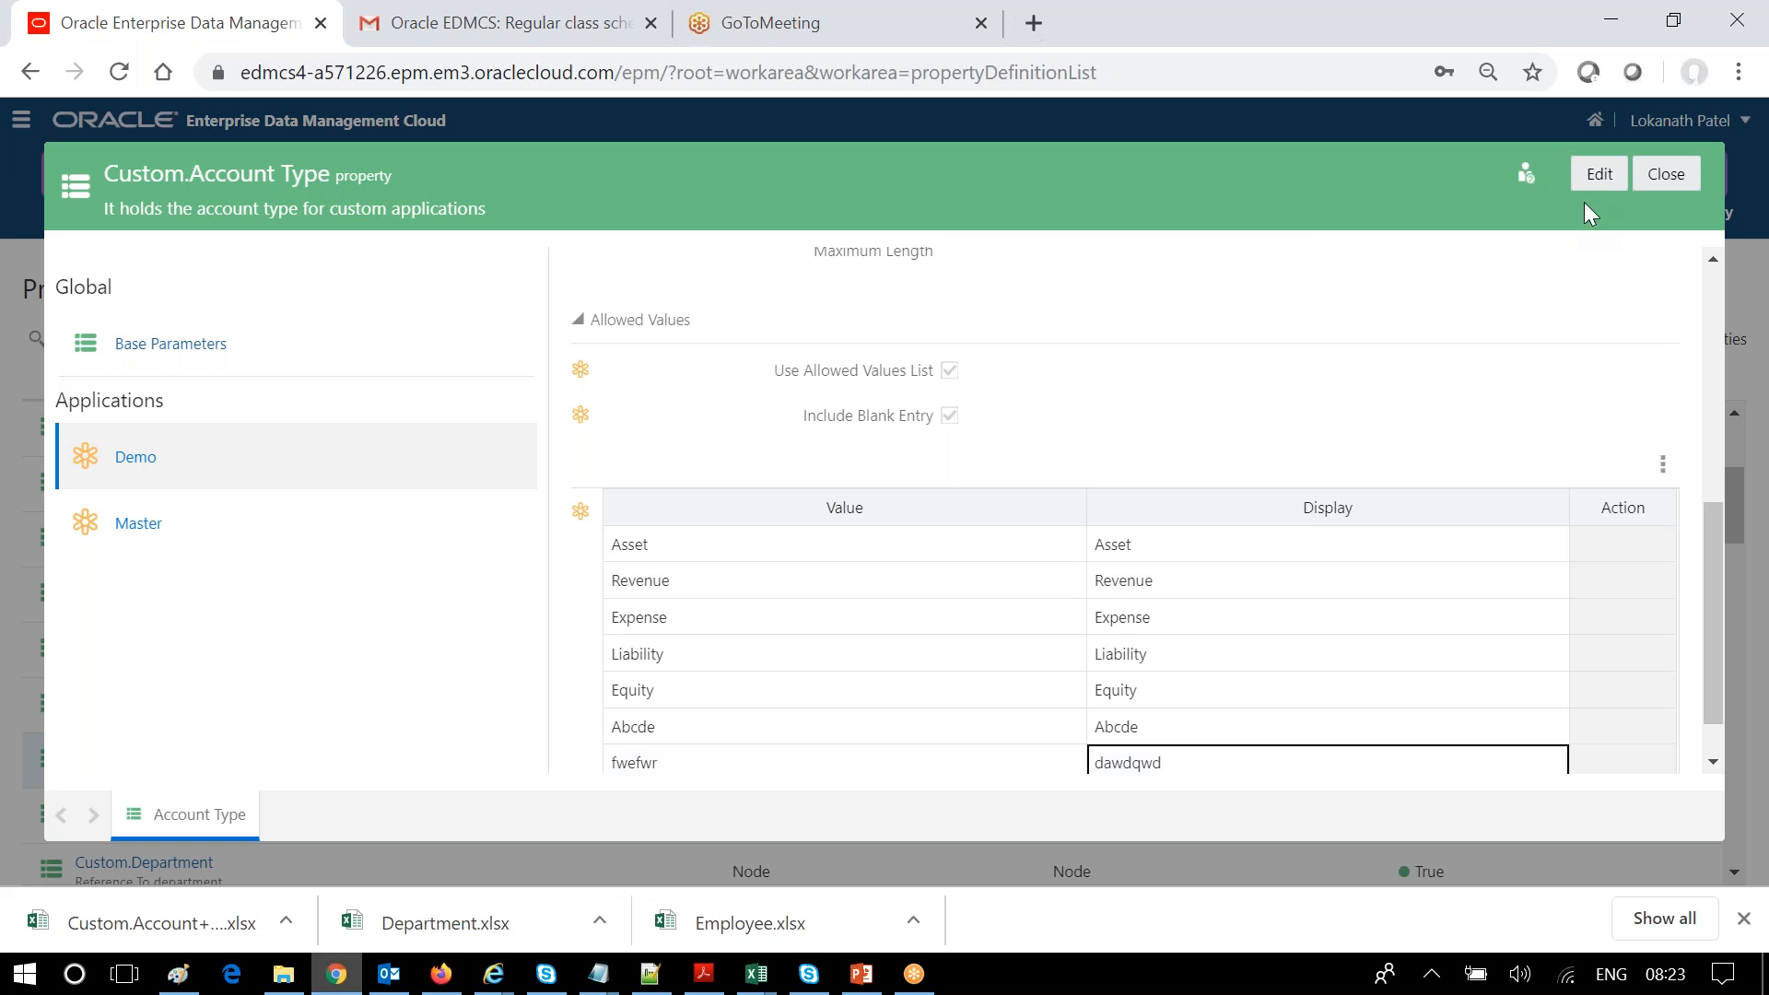
- Edit Demo's Custom.Account Type and remove the fwefwr and Abcde rows from the Allowed Values list
click(1595, 190)
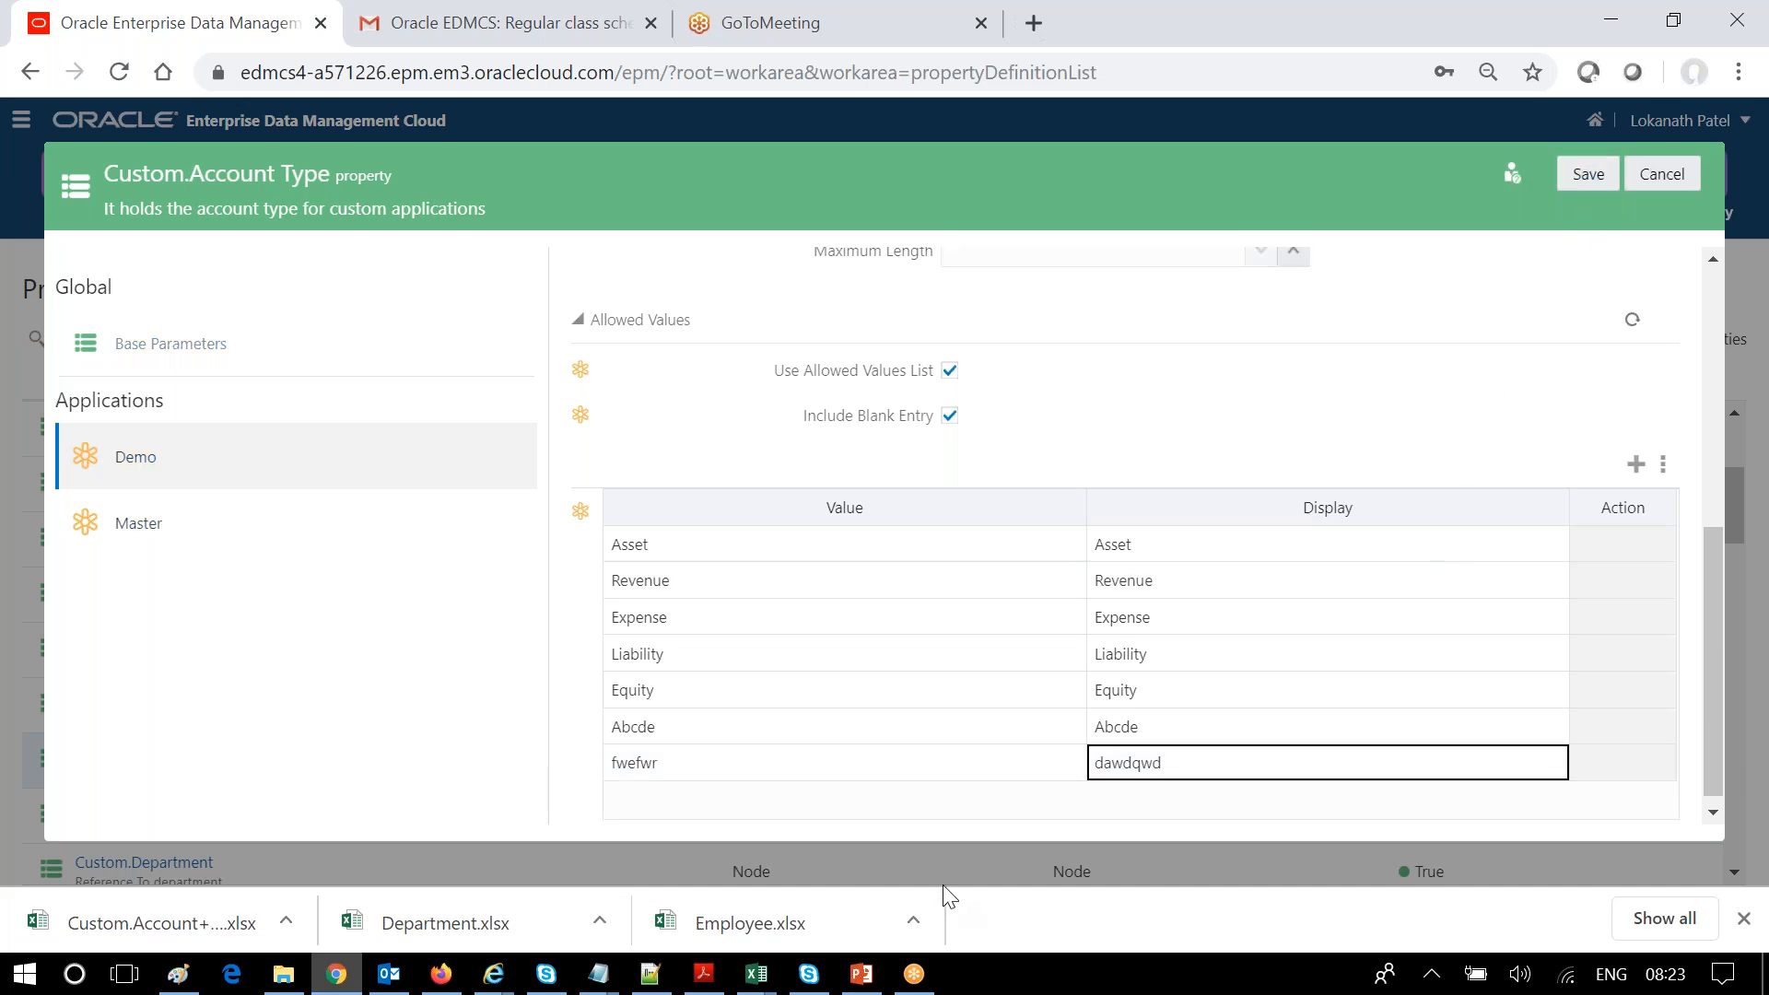
click(1621, 763)
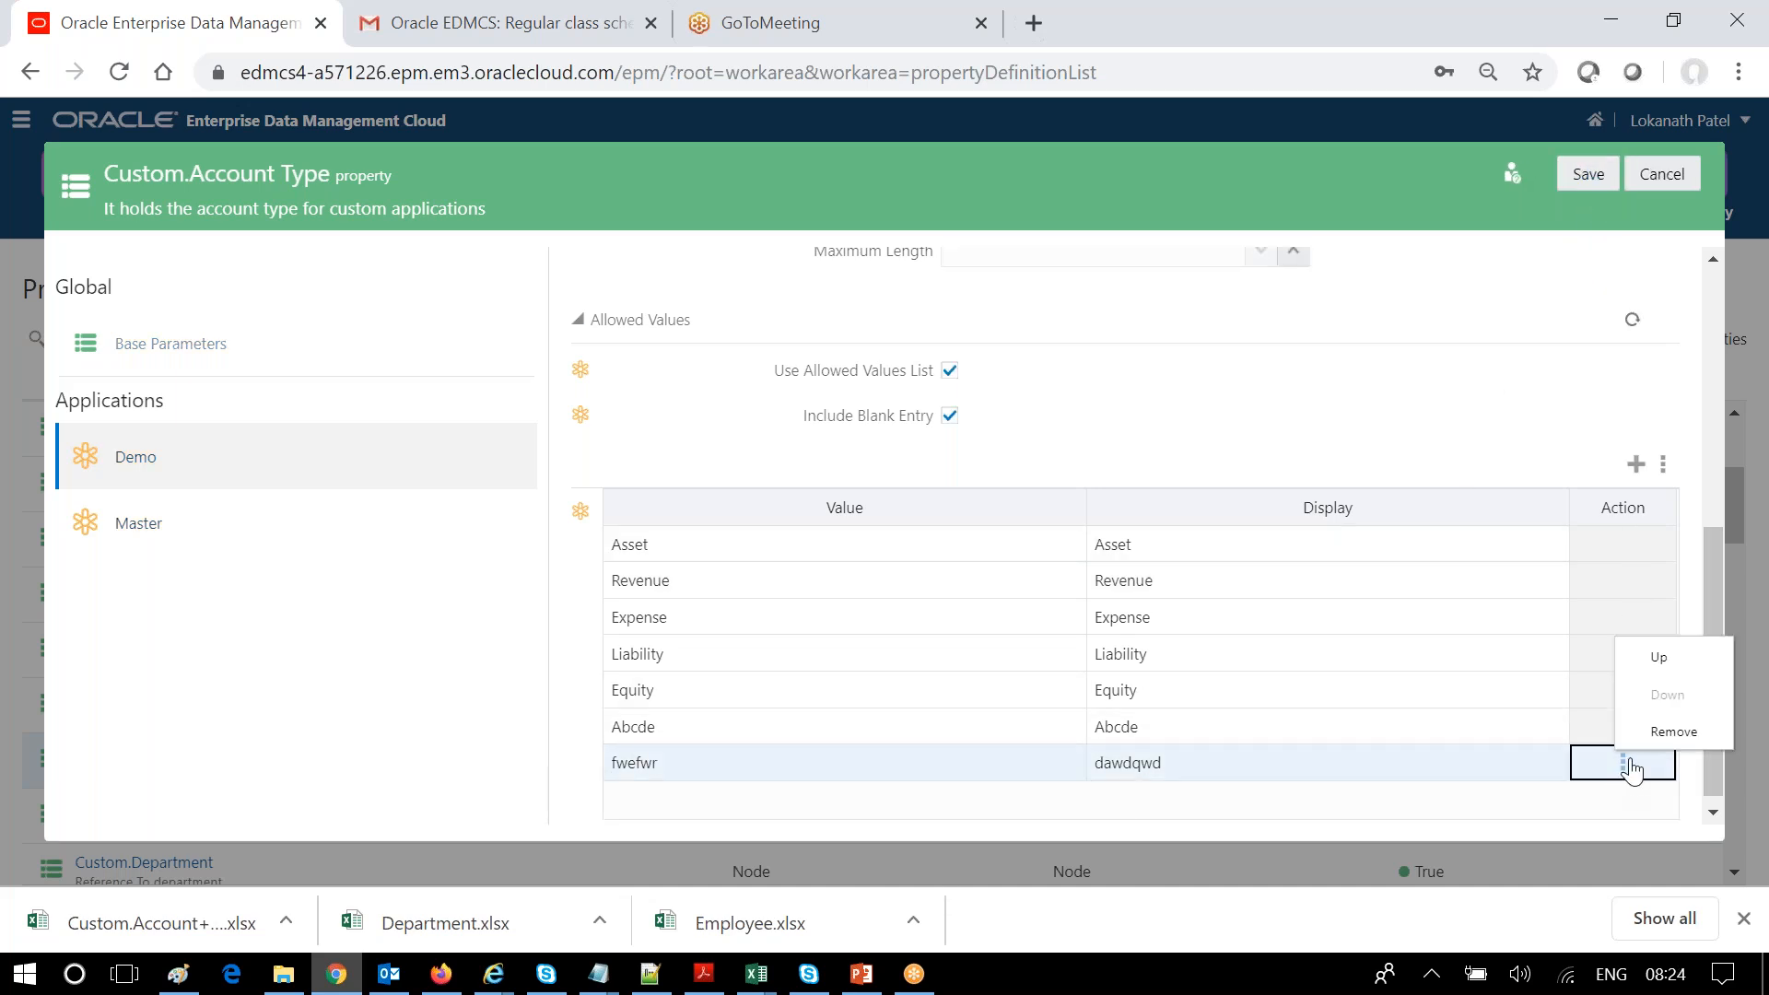
click(1649, 734)
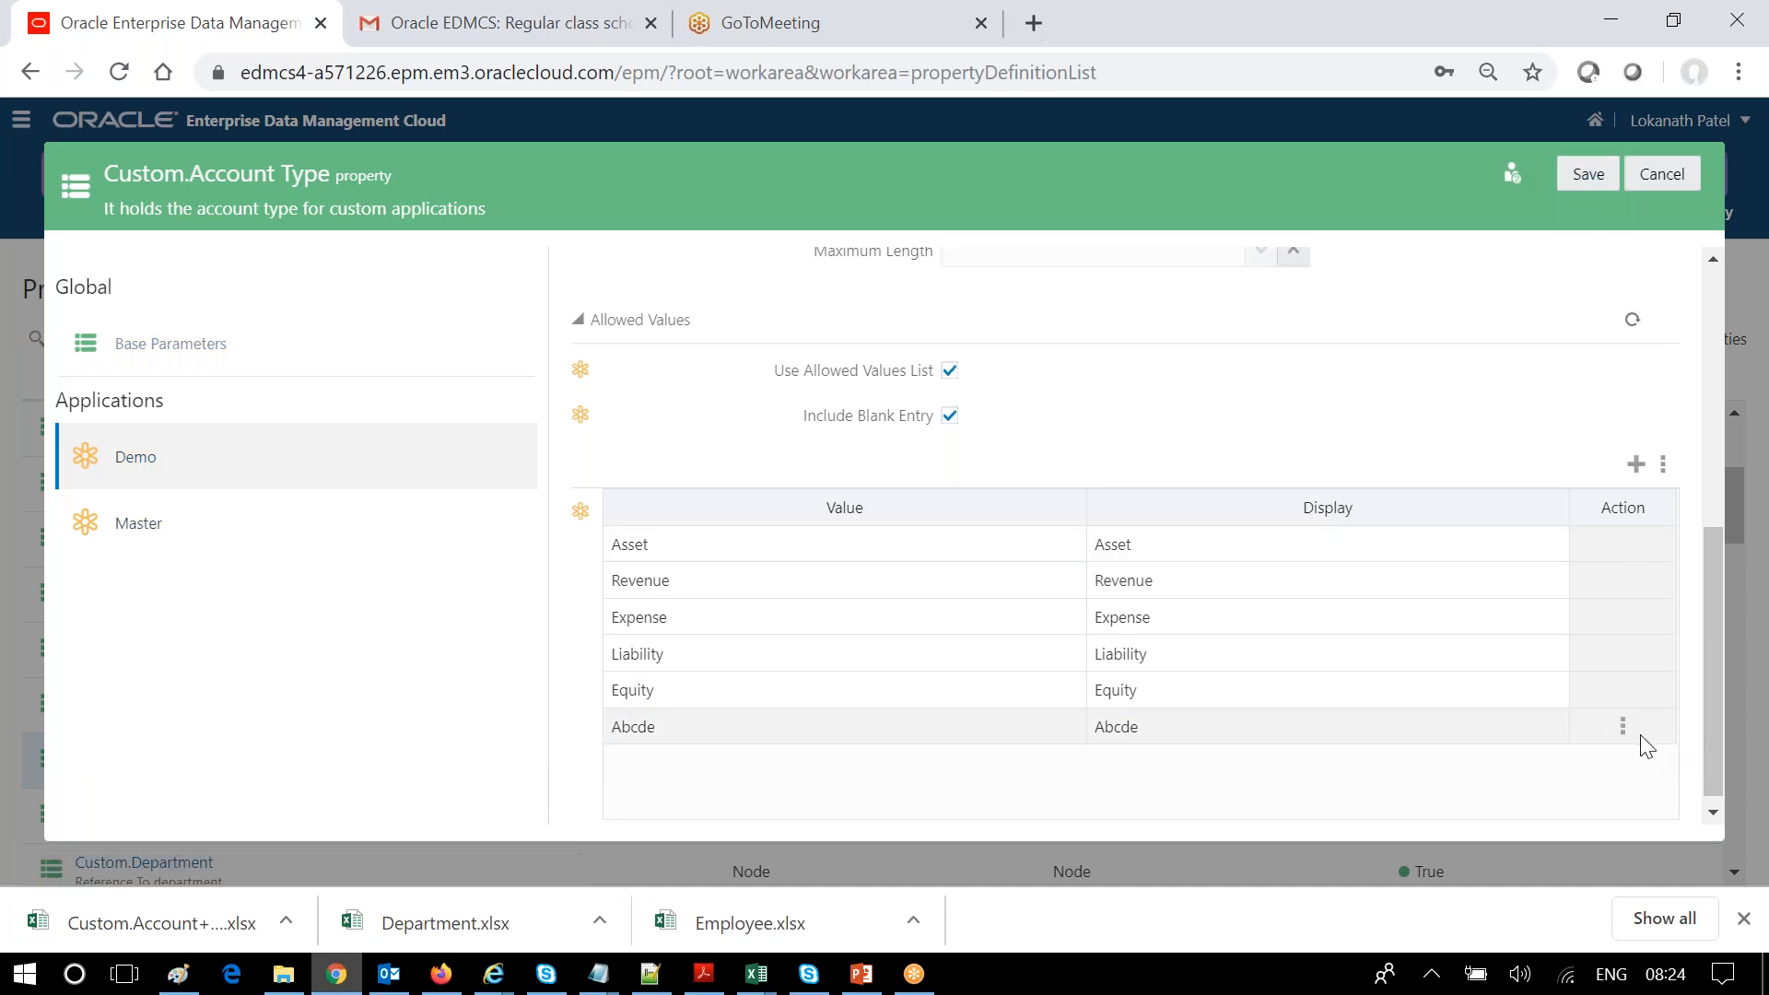
click(1624, 731)
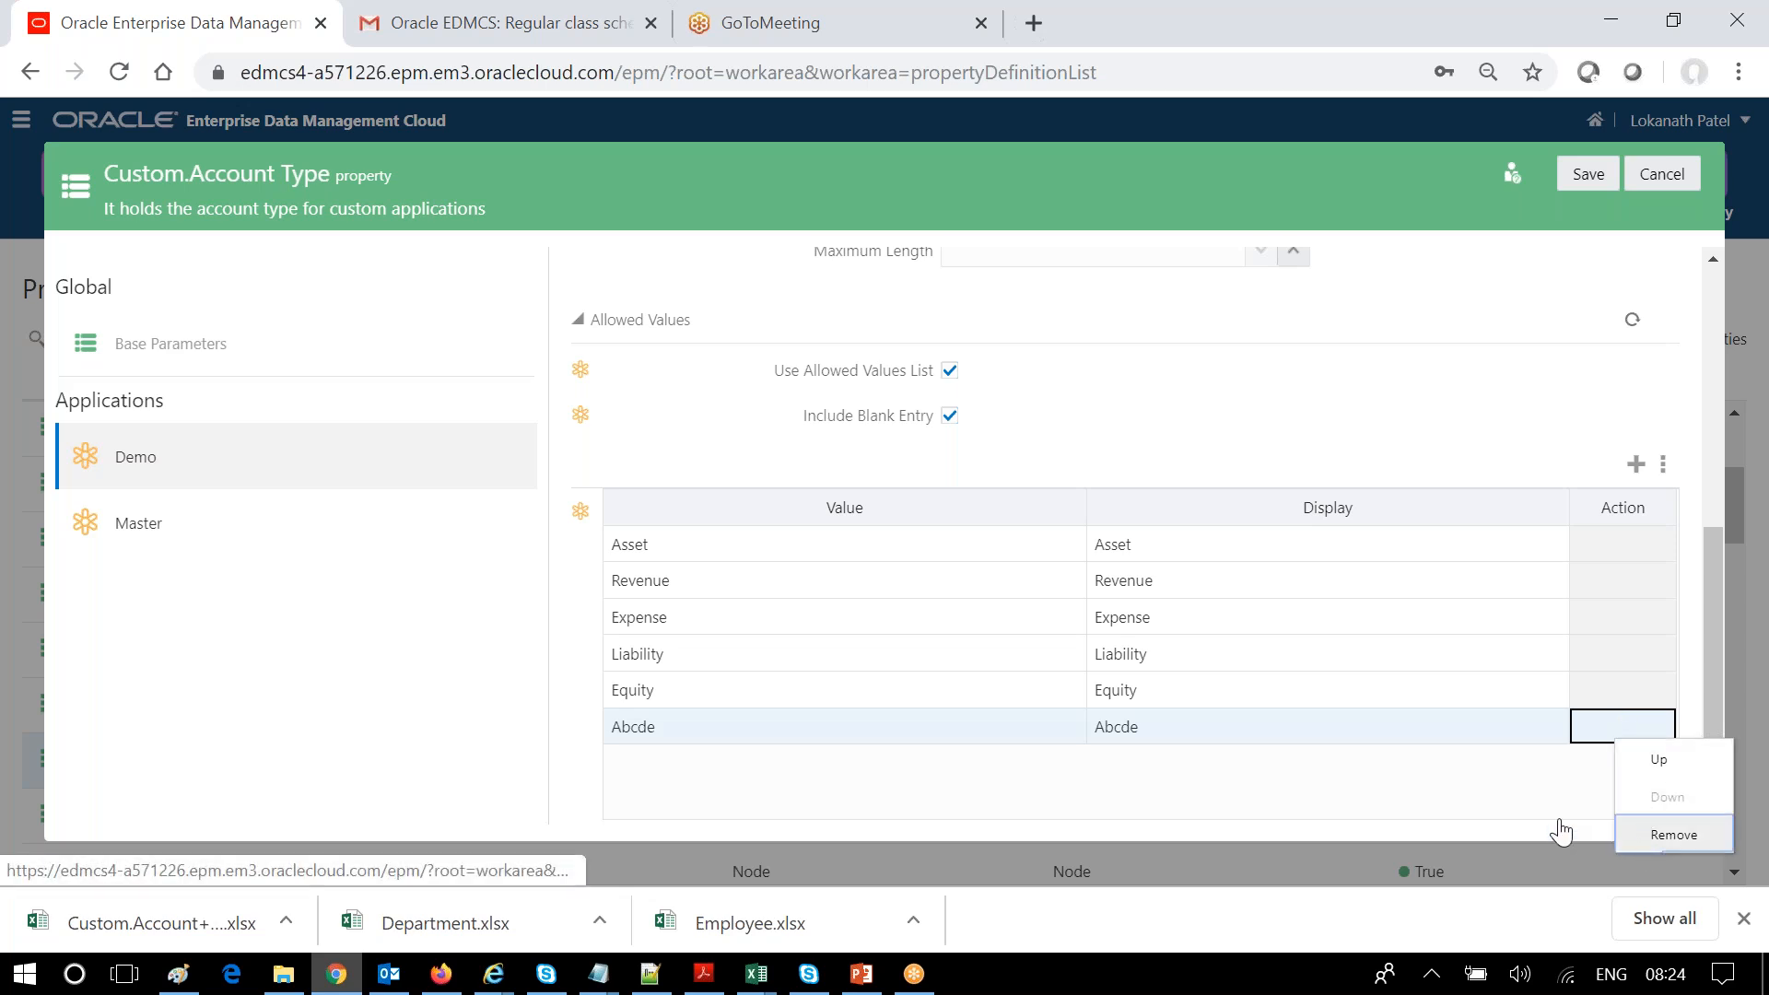
click(1645, 836)
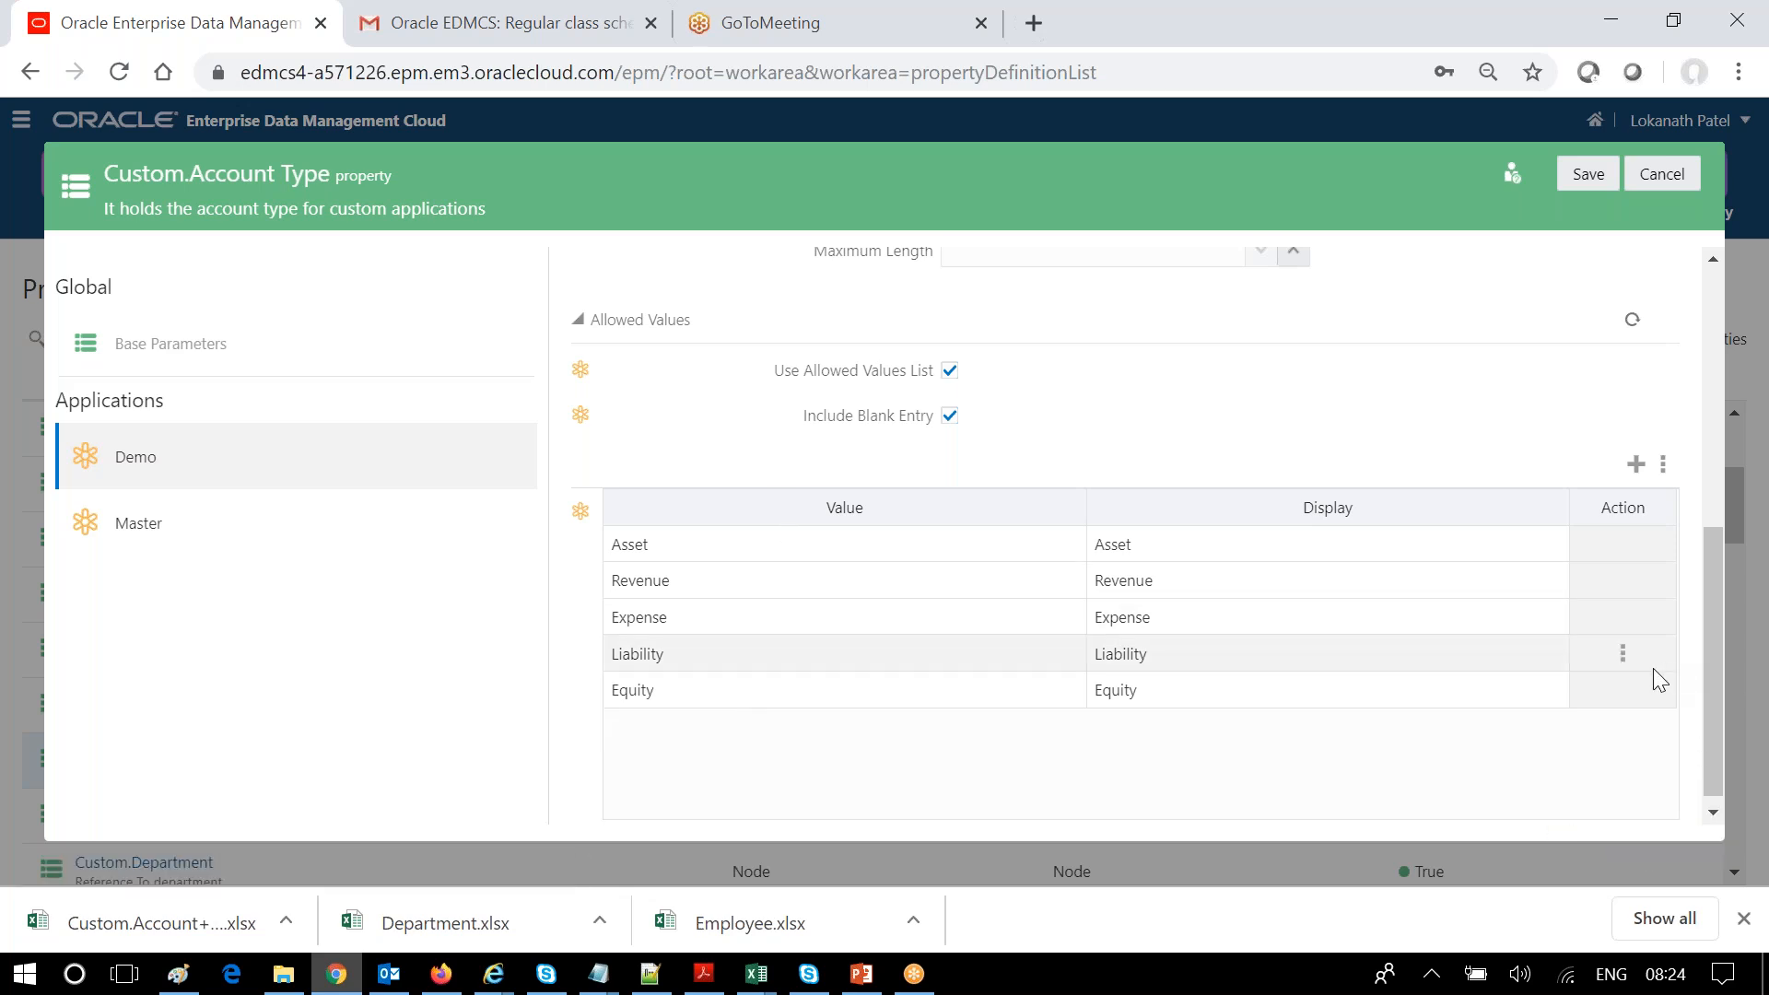
click(1621, 689)
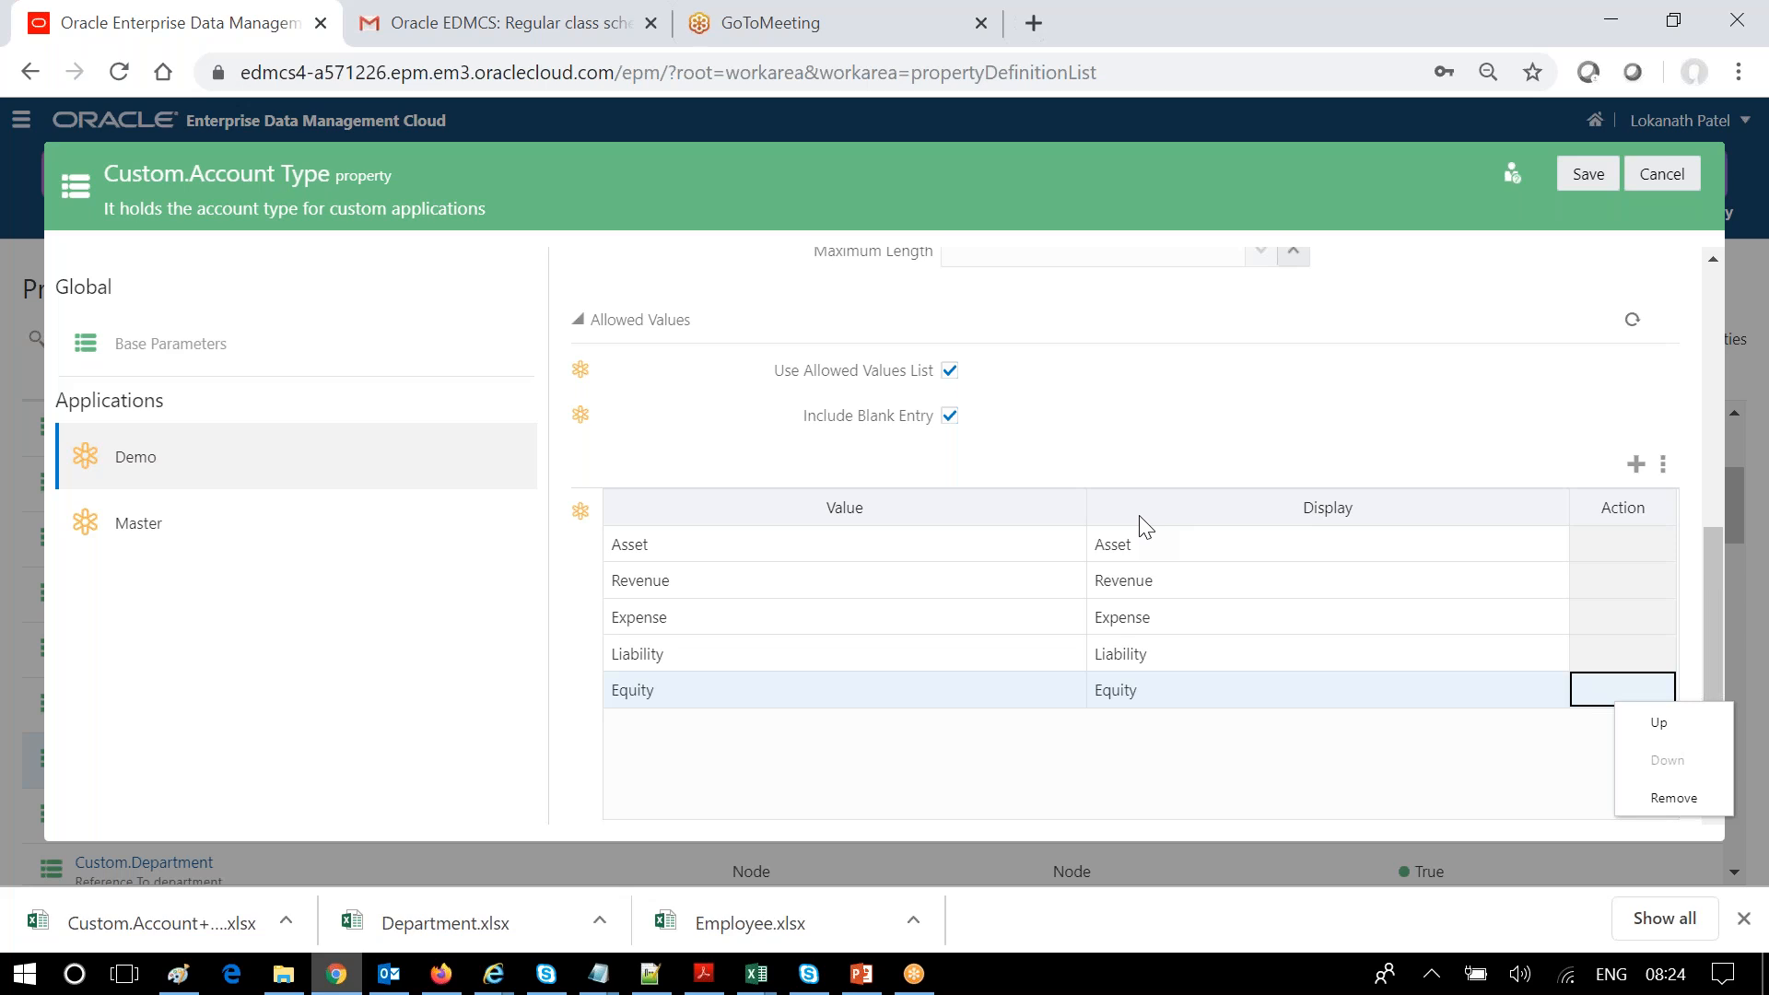
- Review Demo's parameter sections for Custom.Account Type and the choices available for Default Type
scroll(1143, 527, up, 3)
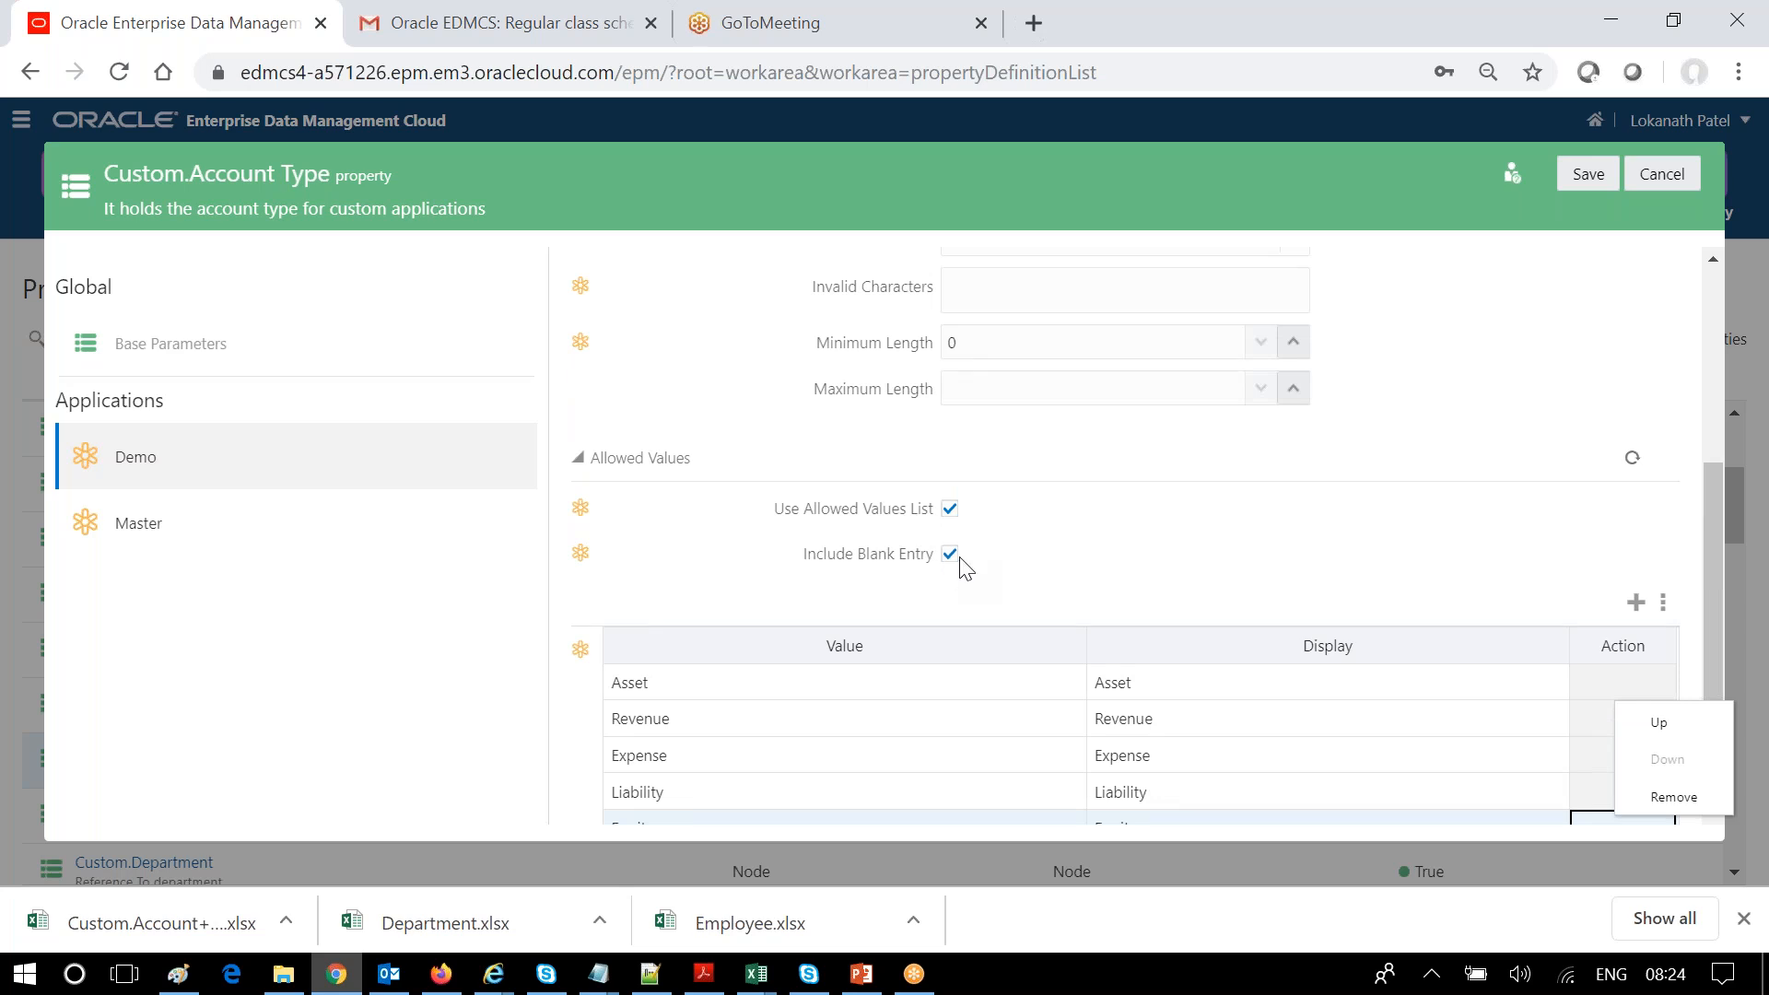
scroll(961, 563, up, 5)
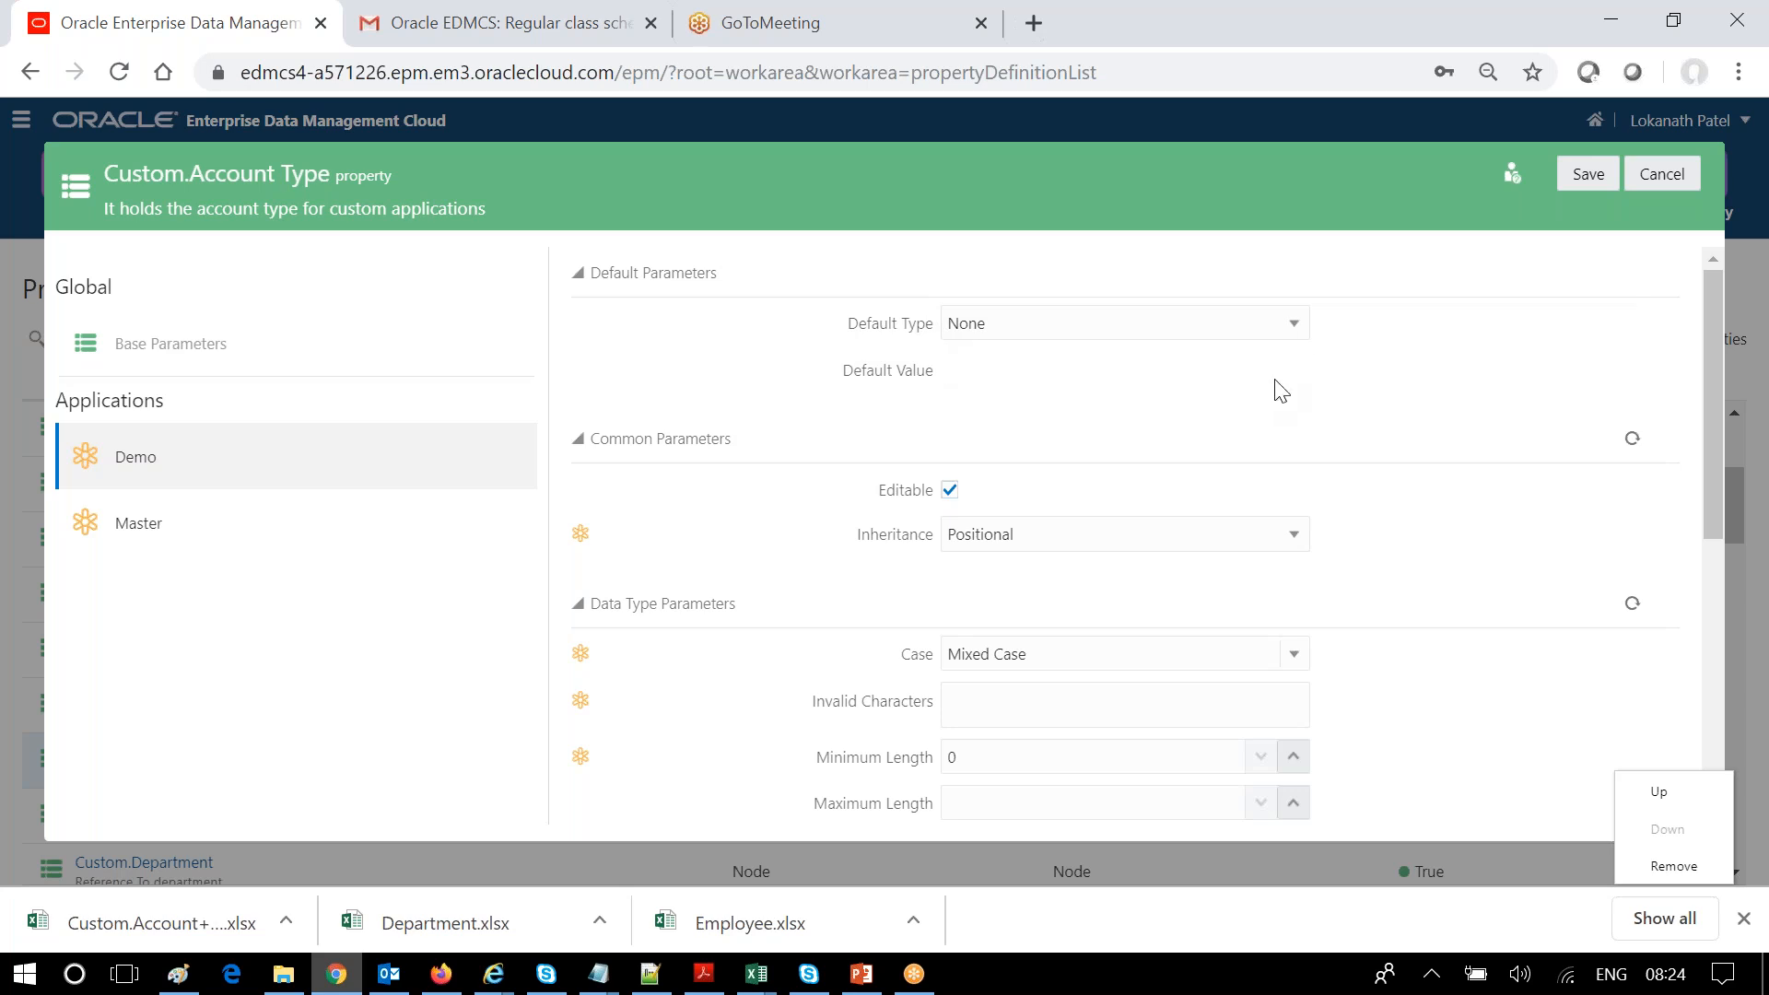
click(1294, 324)
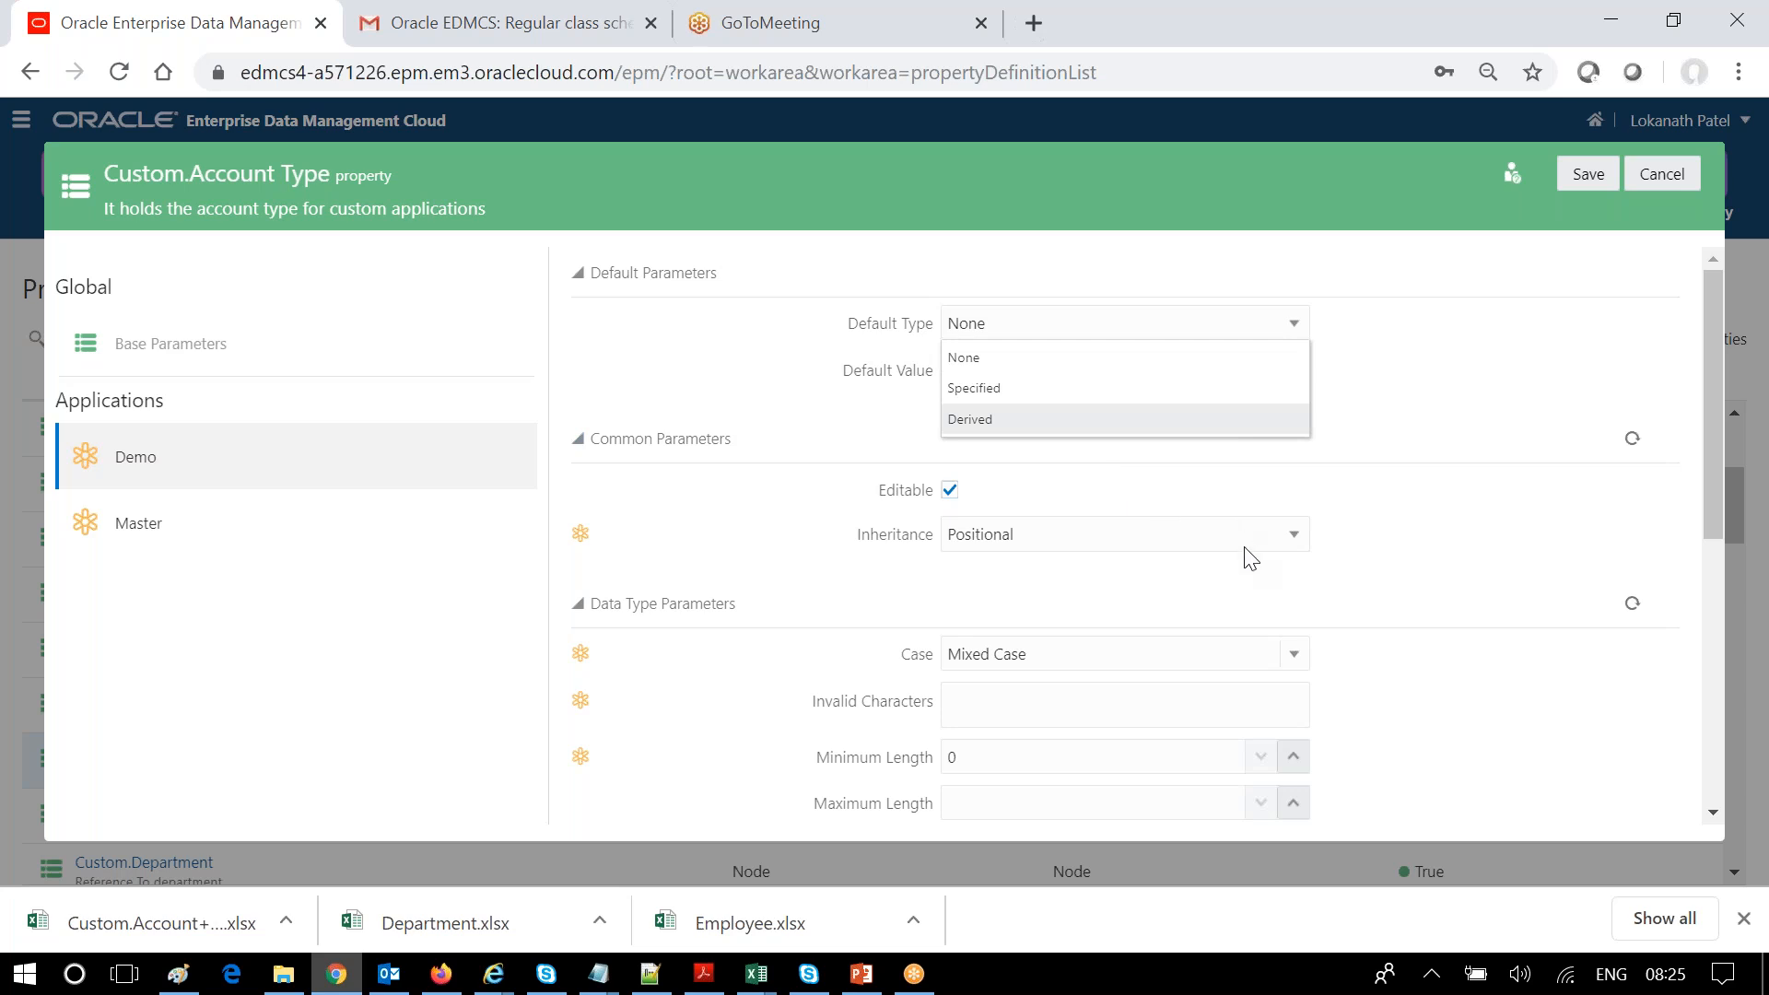
scroll(1239, 533, down, 6)
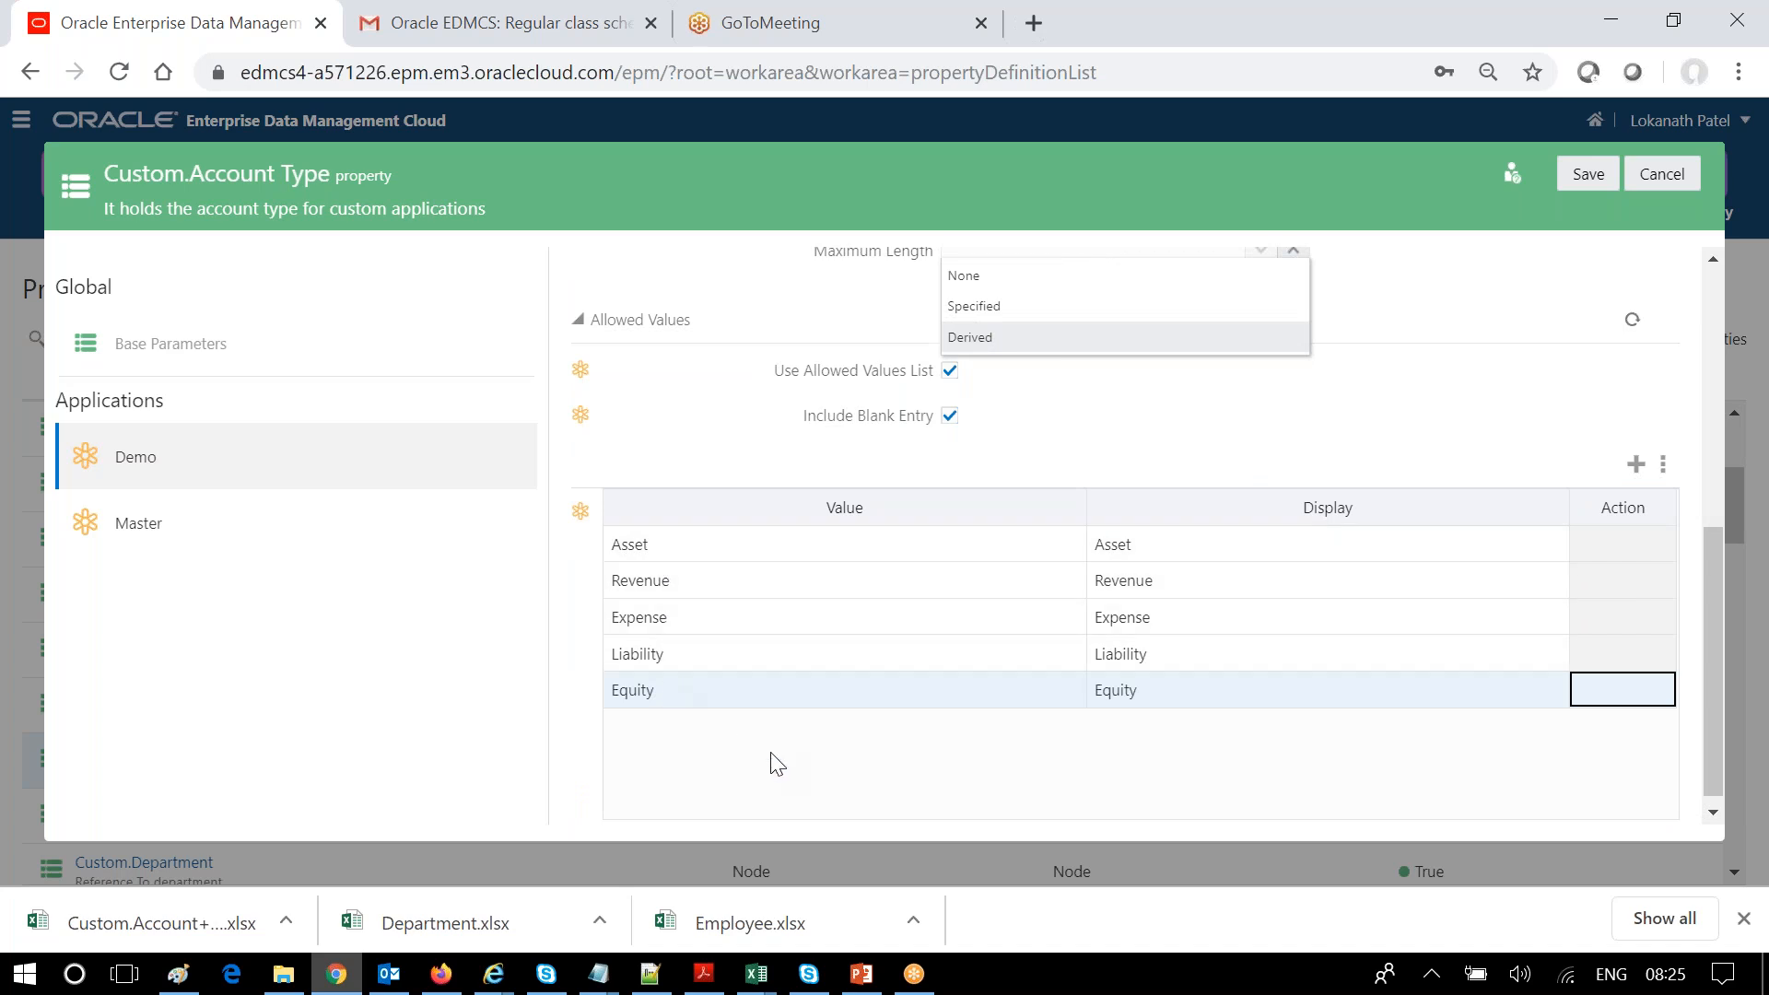
click(1327, 419)
scroll(1300, 415, up, 5)
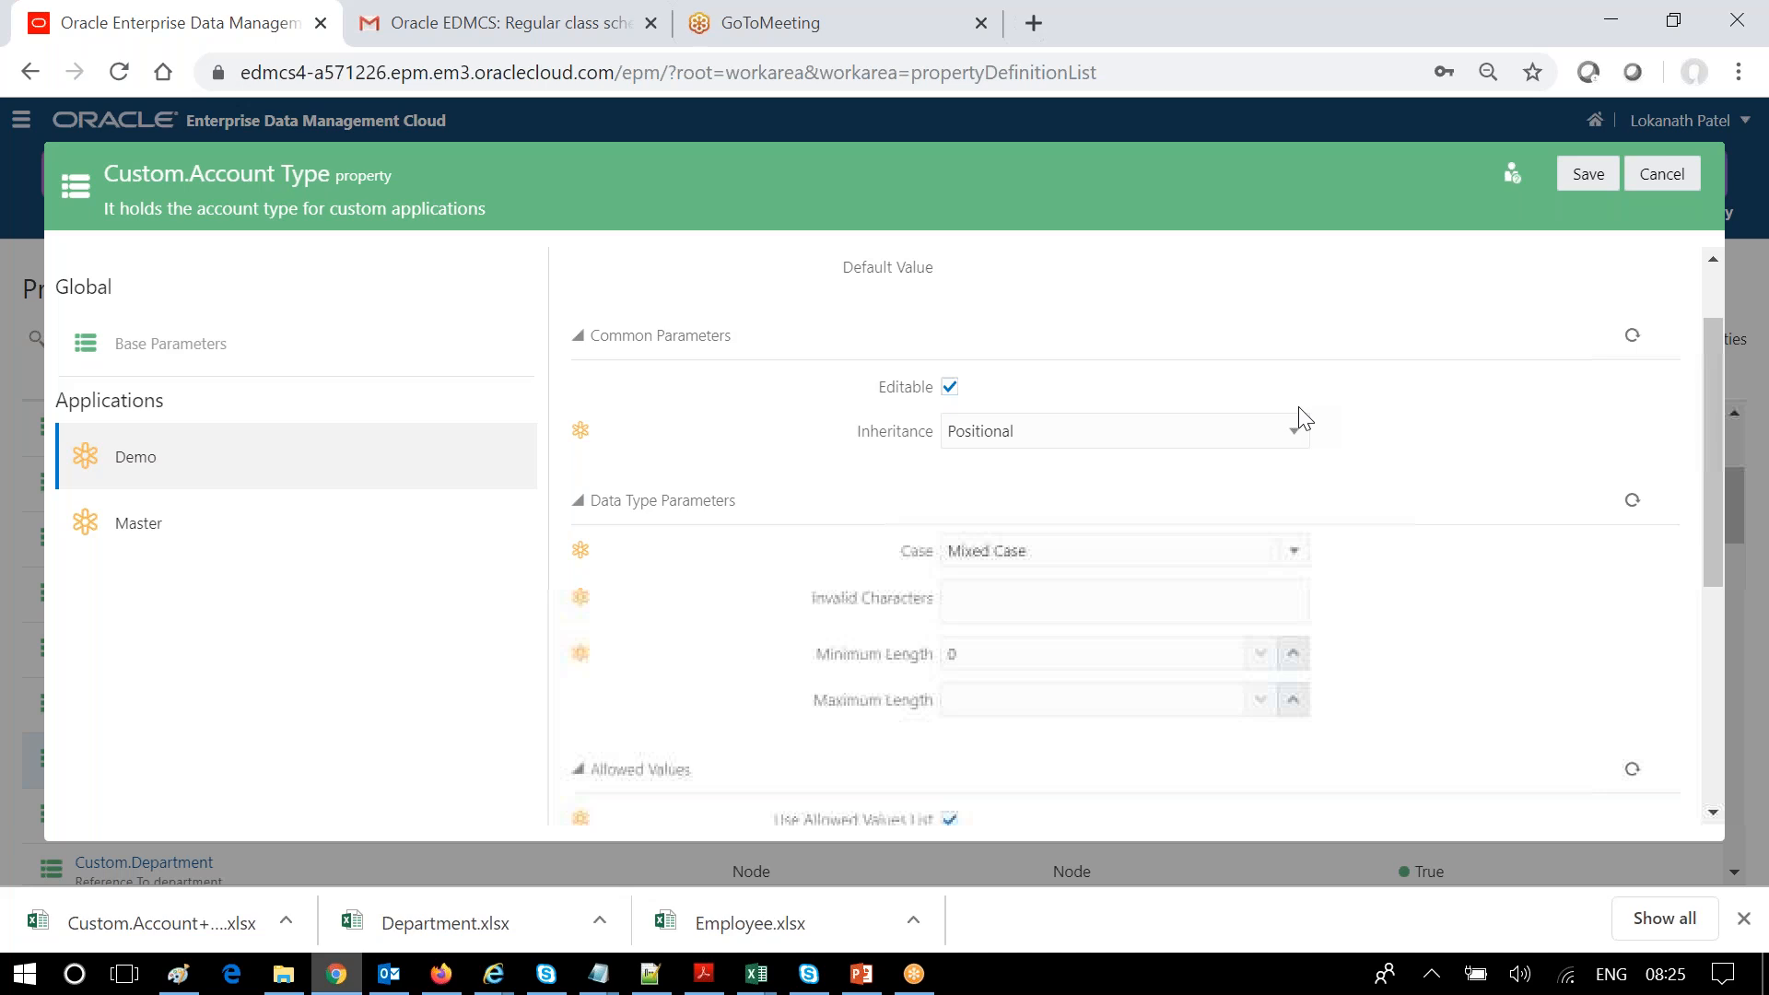
scroll(1303, 416, up, 1)
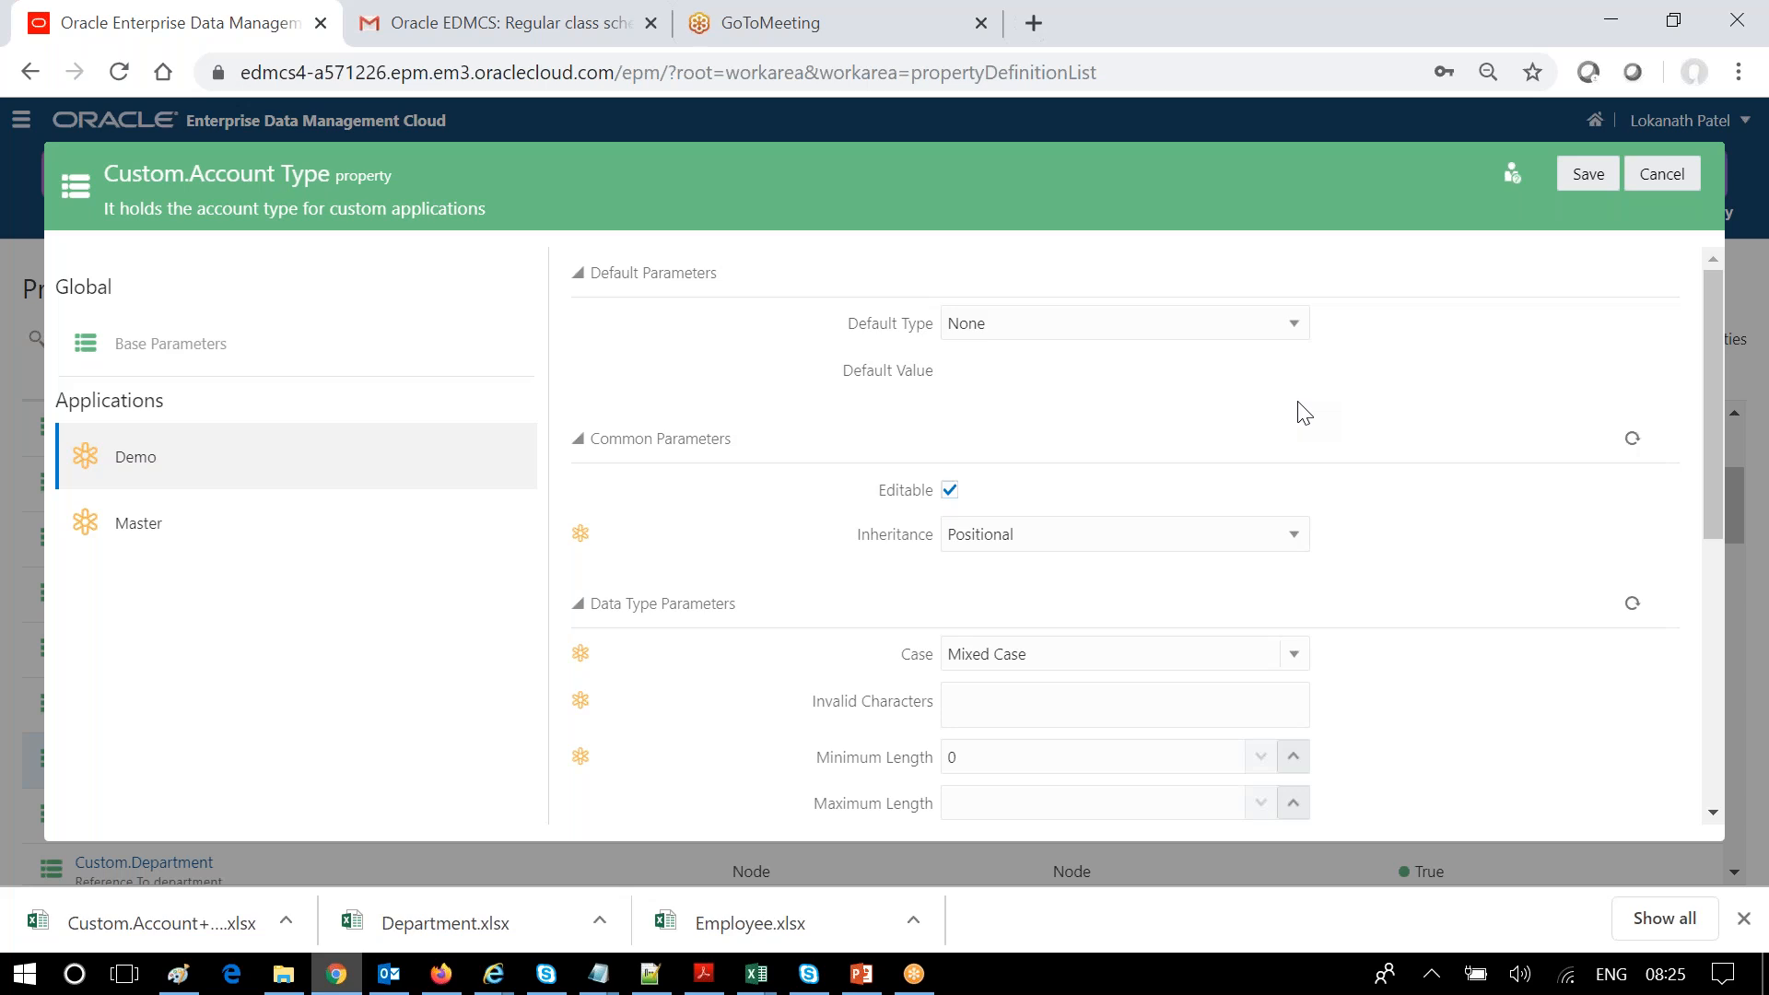
- Set Demo's Default Type to Derived and inspect the Default Value expression editor without applying an expression
click(1296, 326)
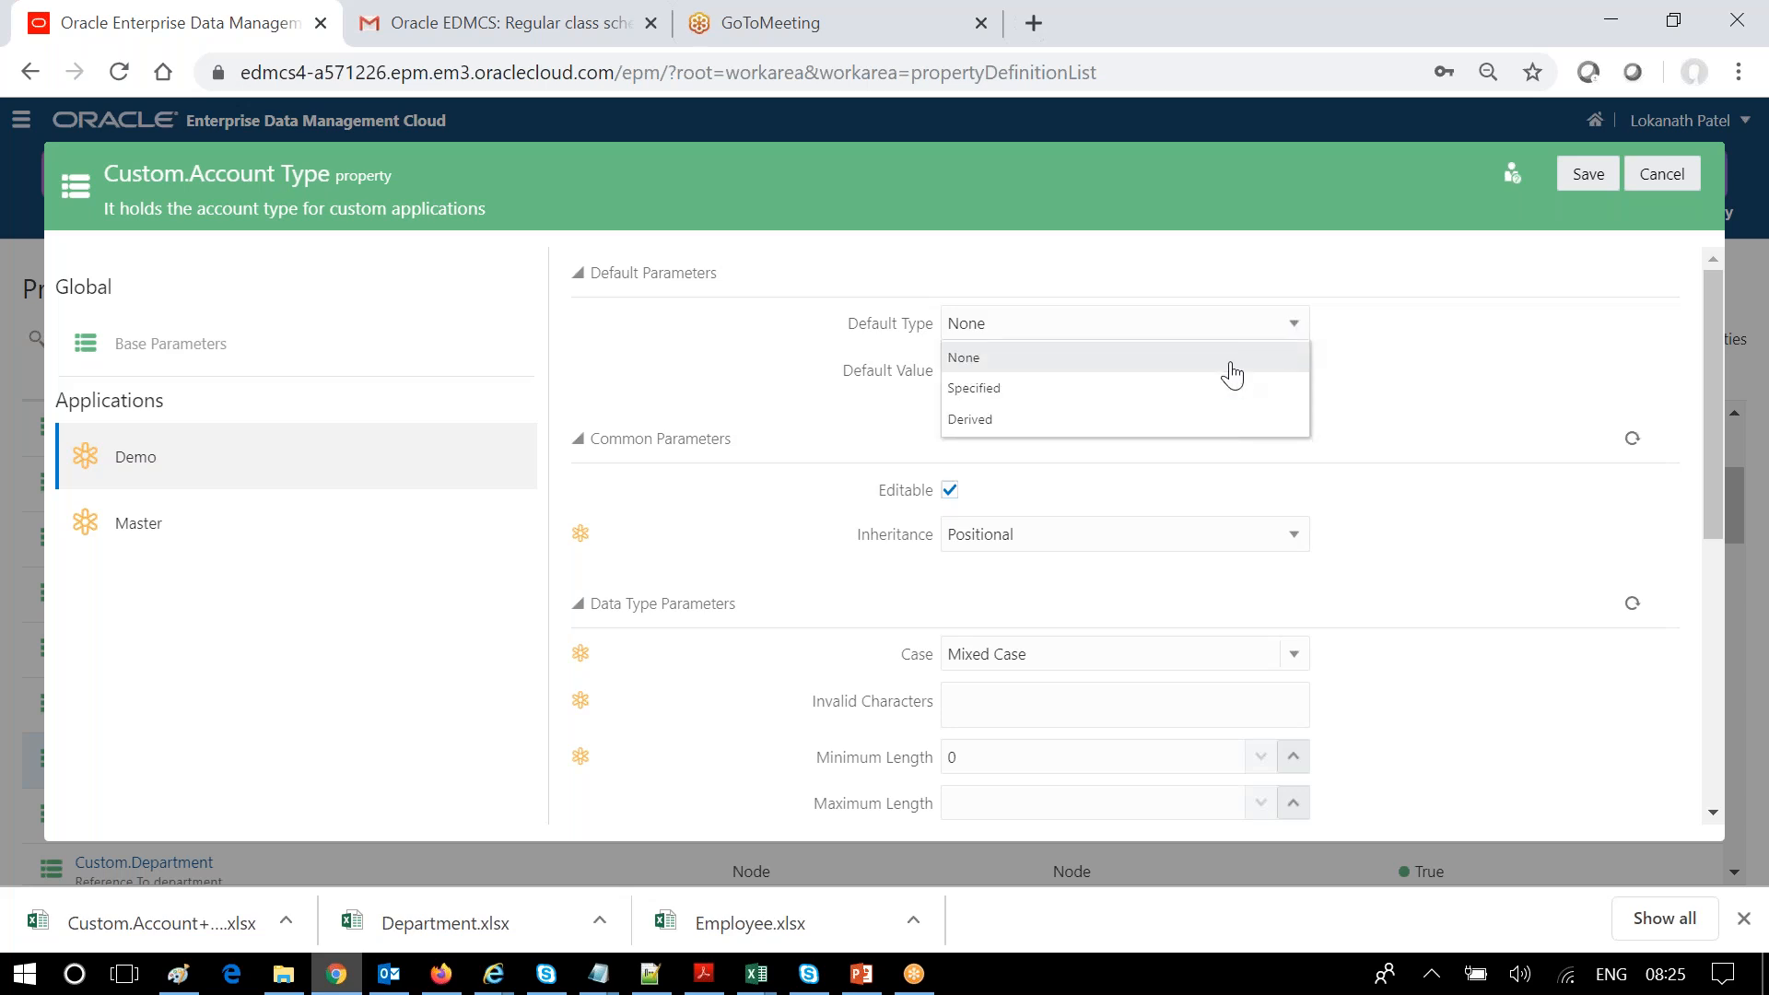
click(1059, 420)
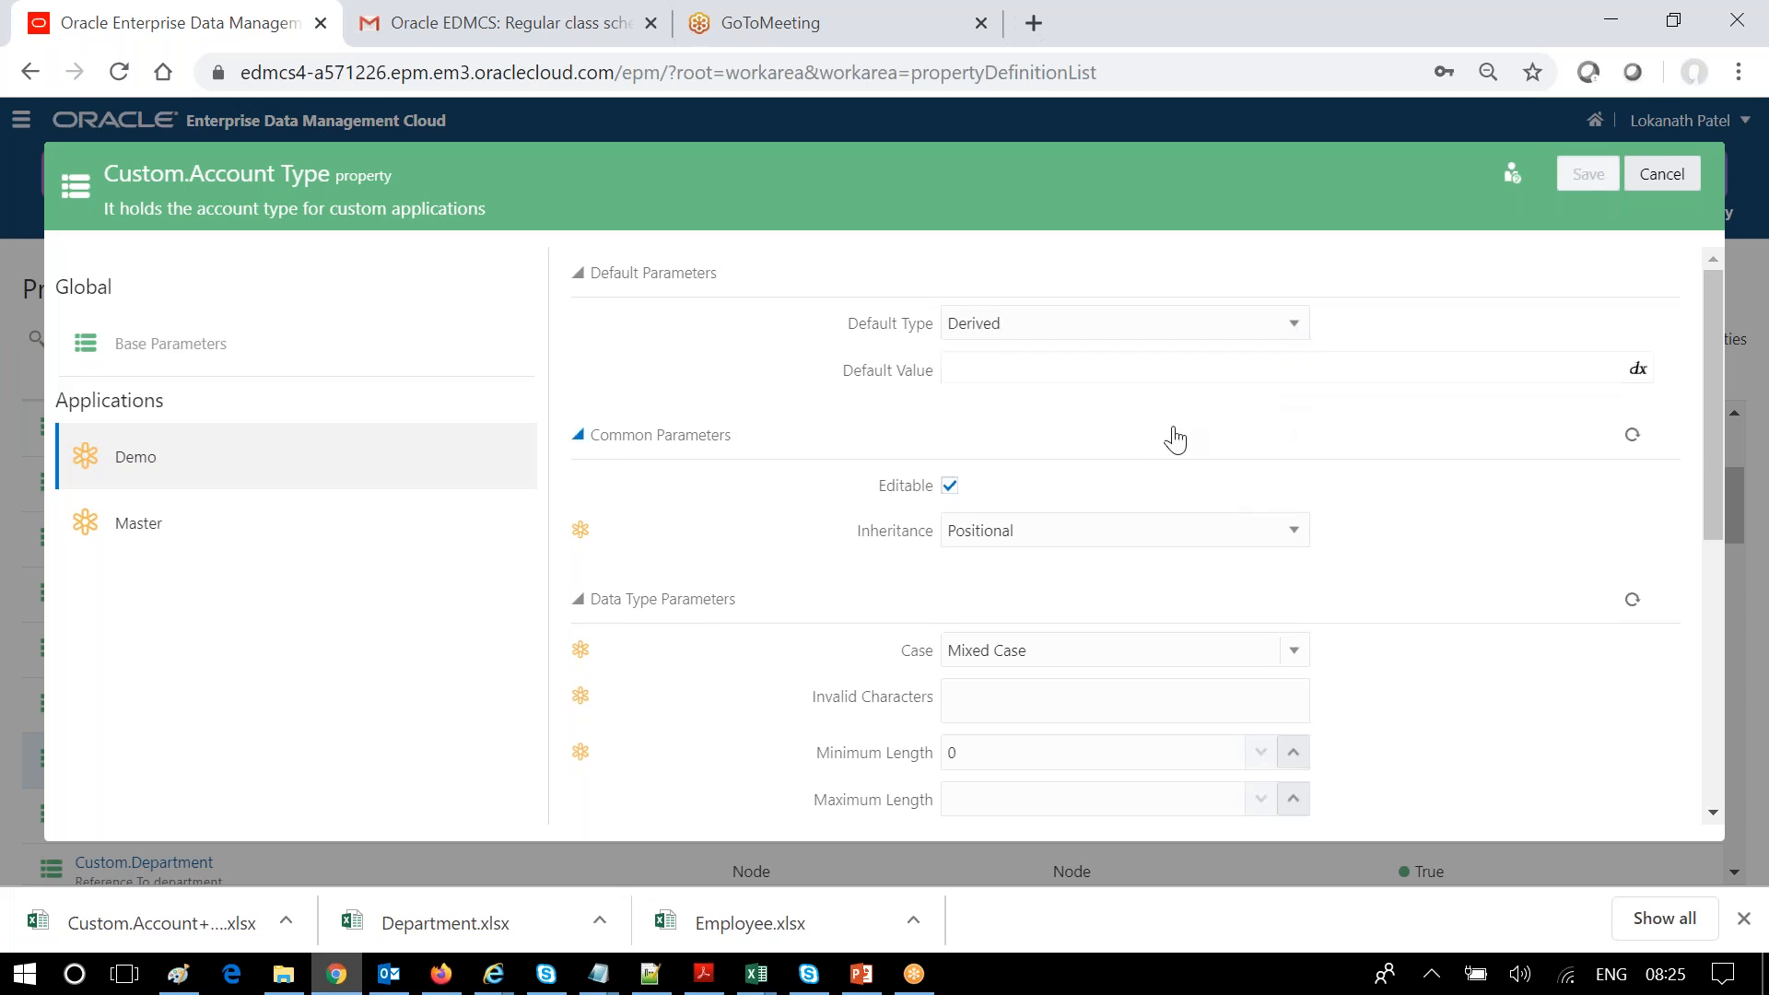
click(1036, 434)
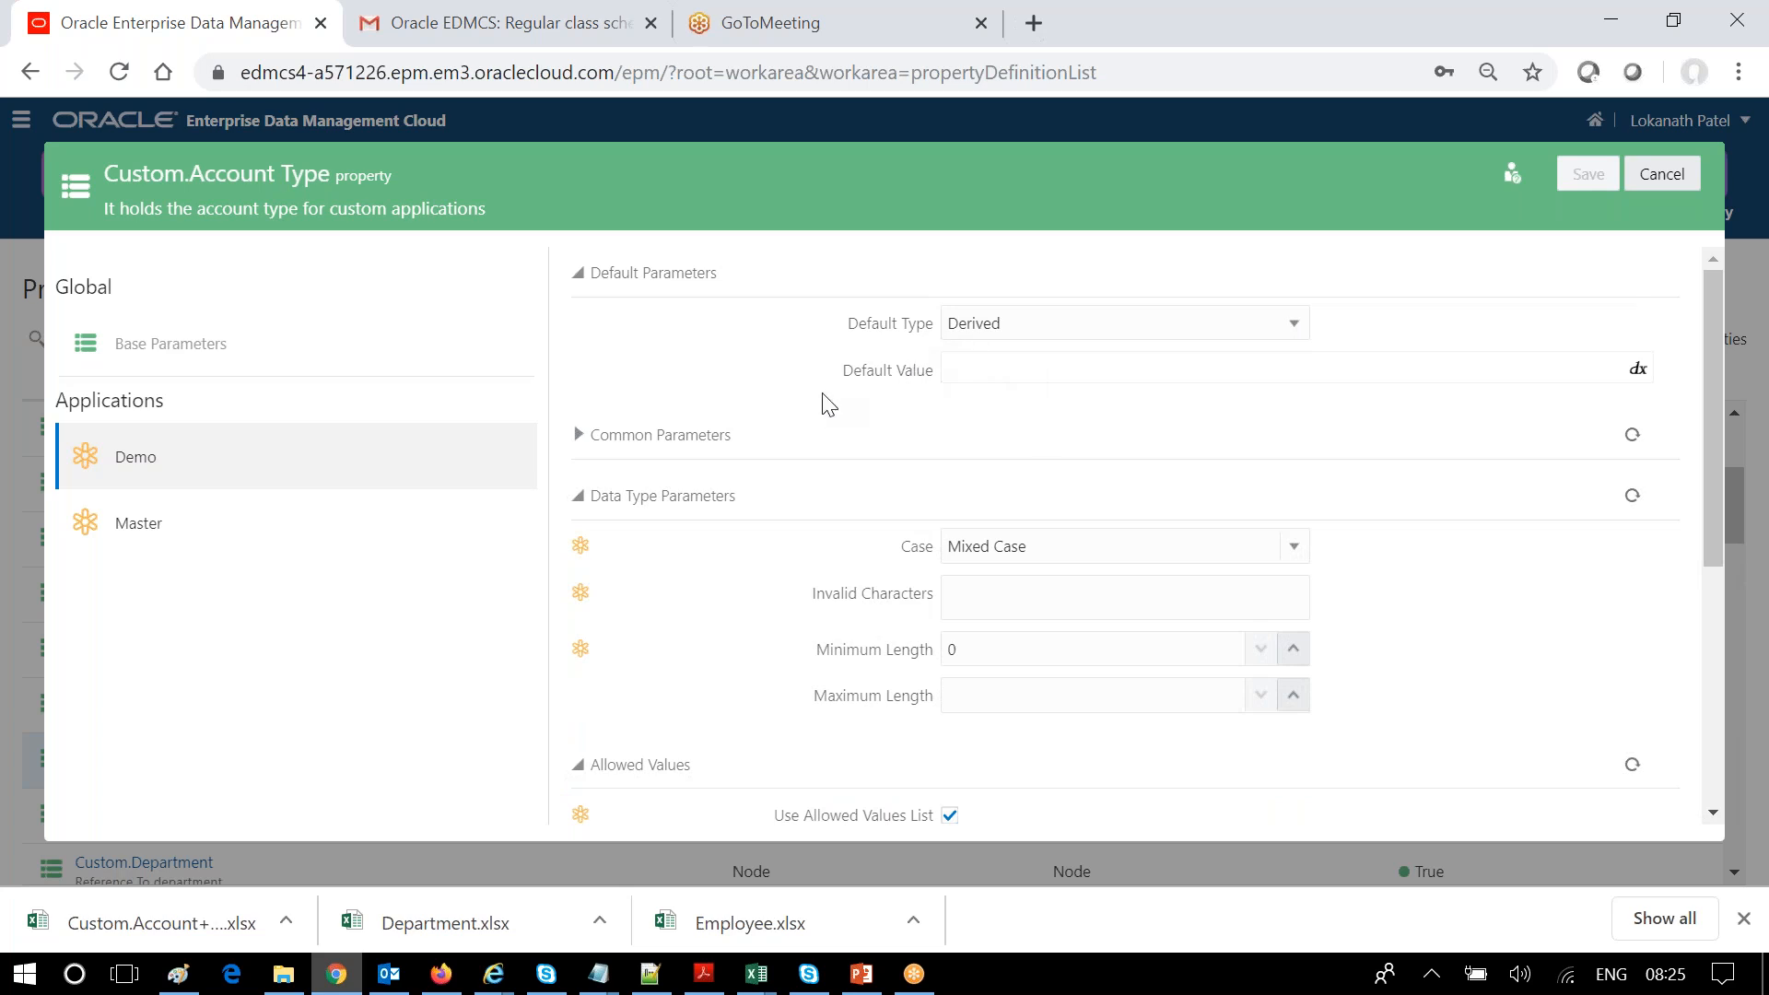
click(1639, 370)
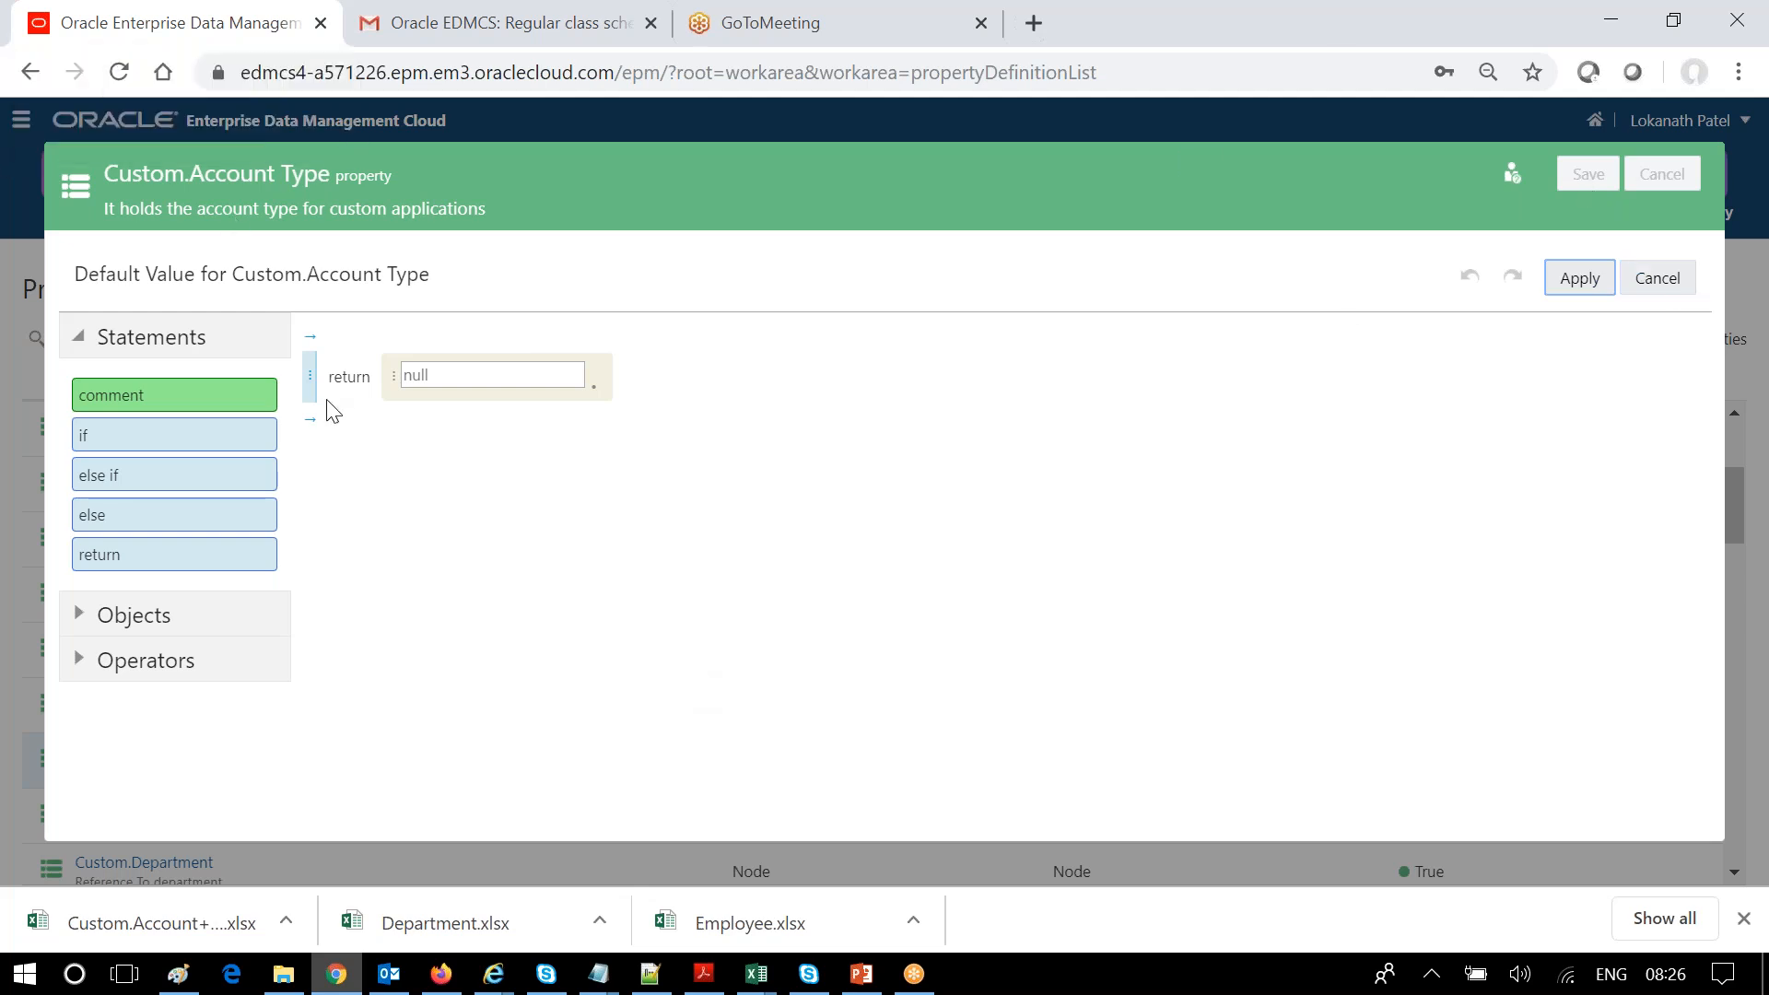
click(1672, 284)
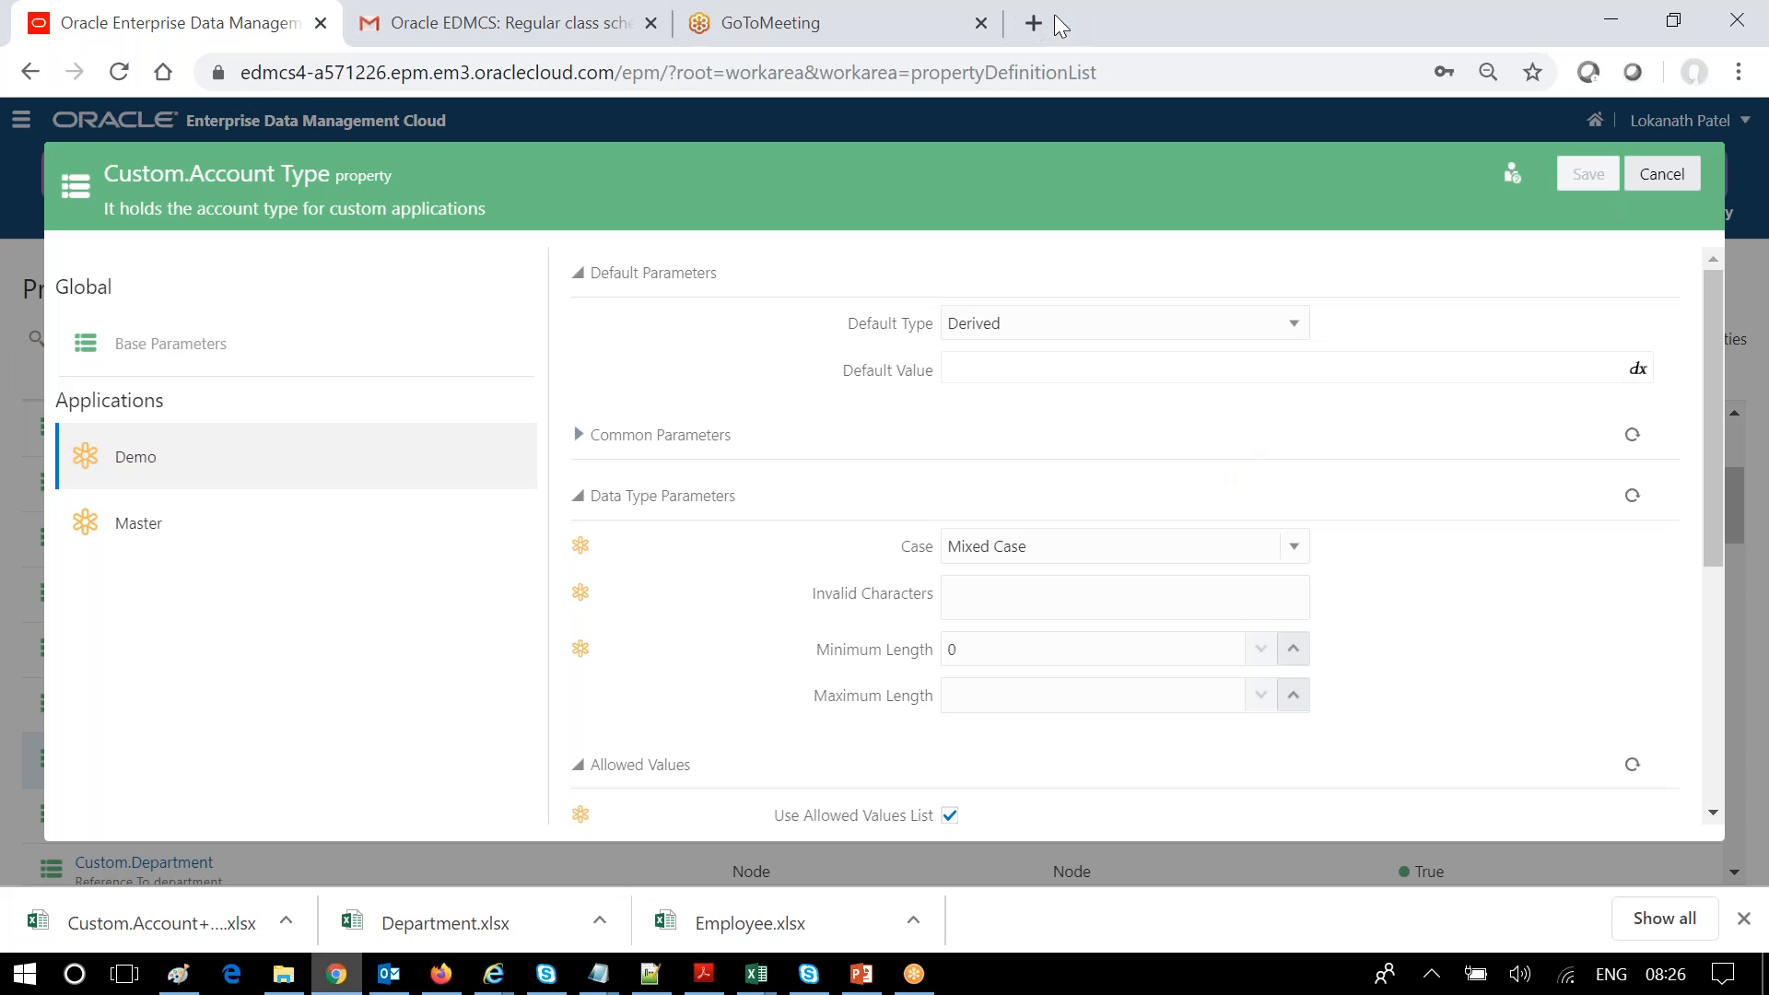
click(915, 975)
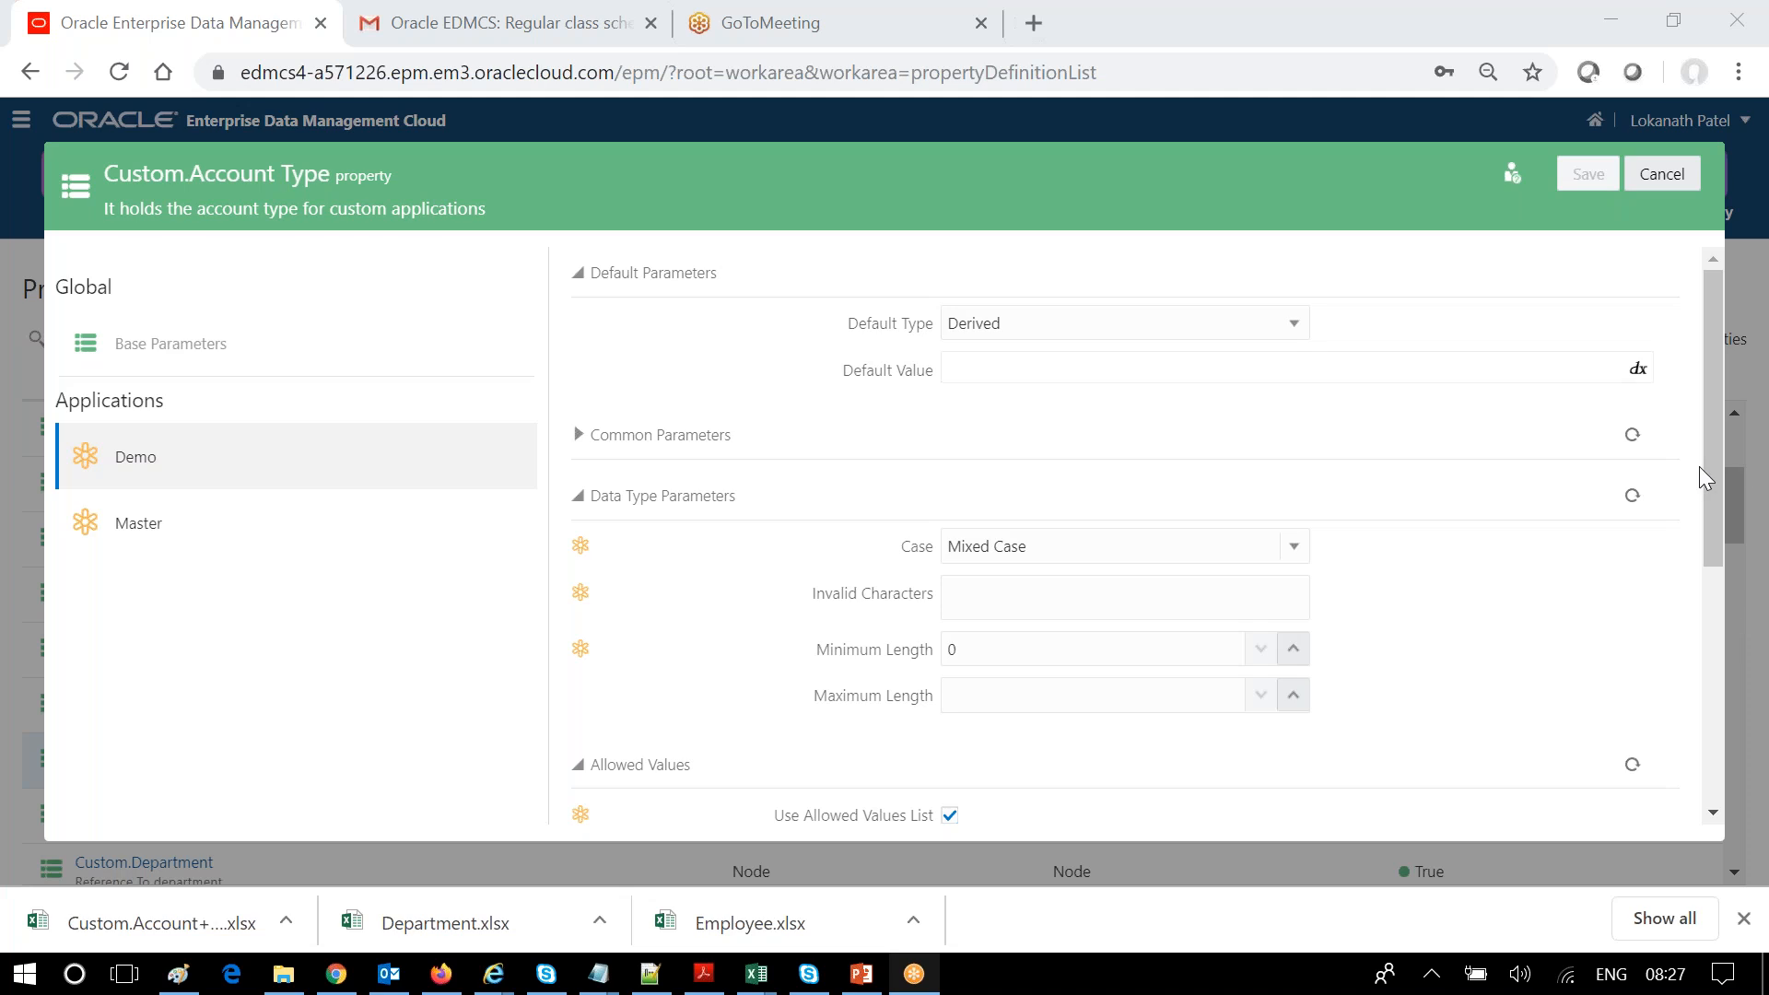
click(970, 187)
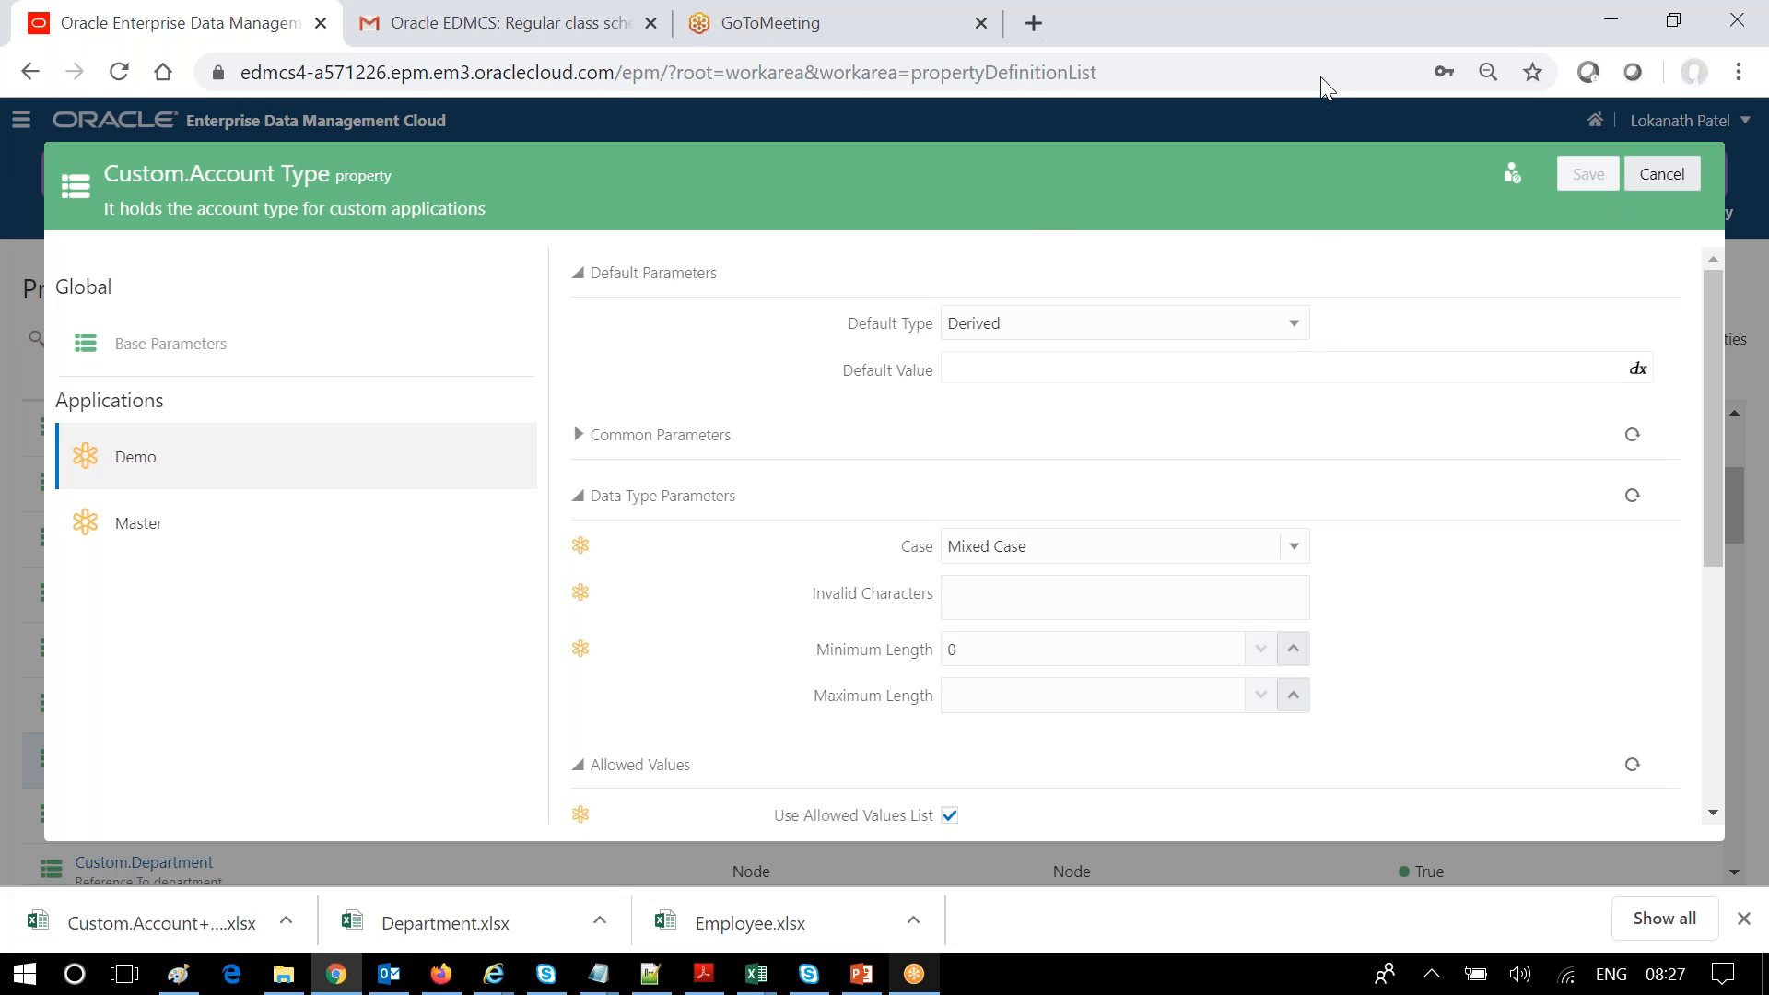
click(1391, 4)
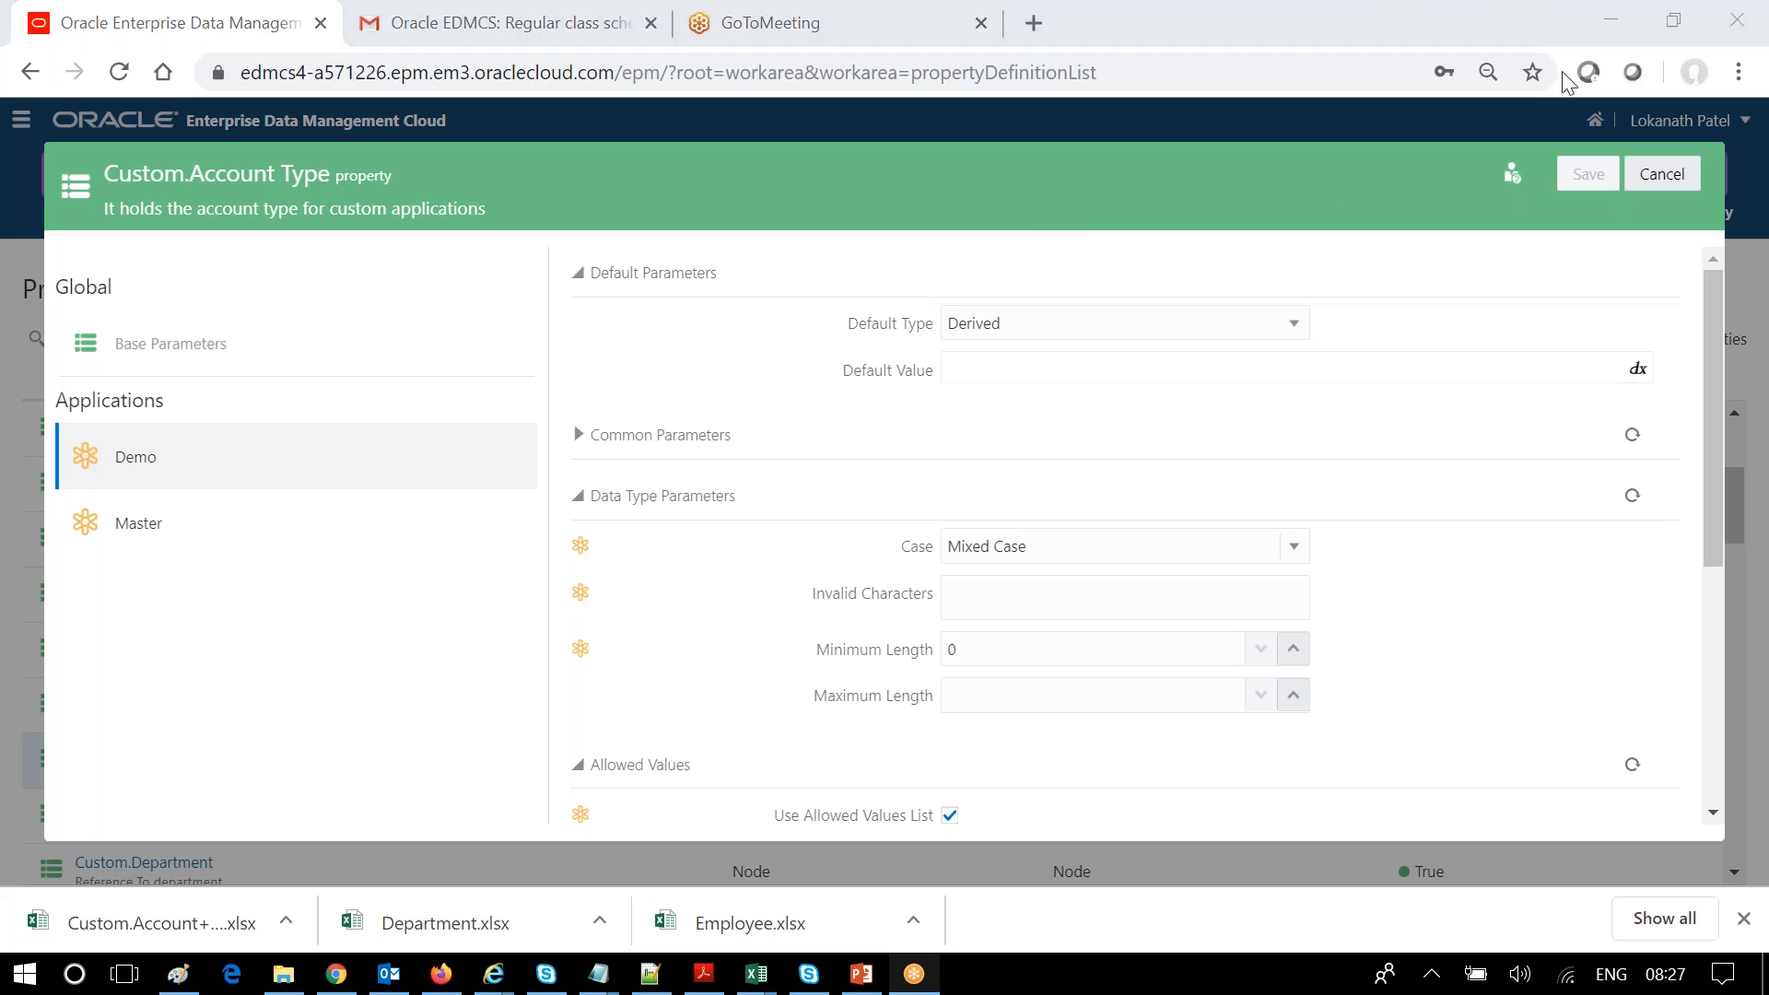
- Discard the pending edits to Custom.Account Type and close the property
drag(1714, 379, 1695, 179)
click(1681, 176)
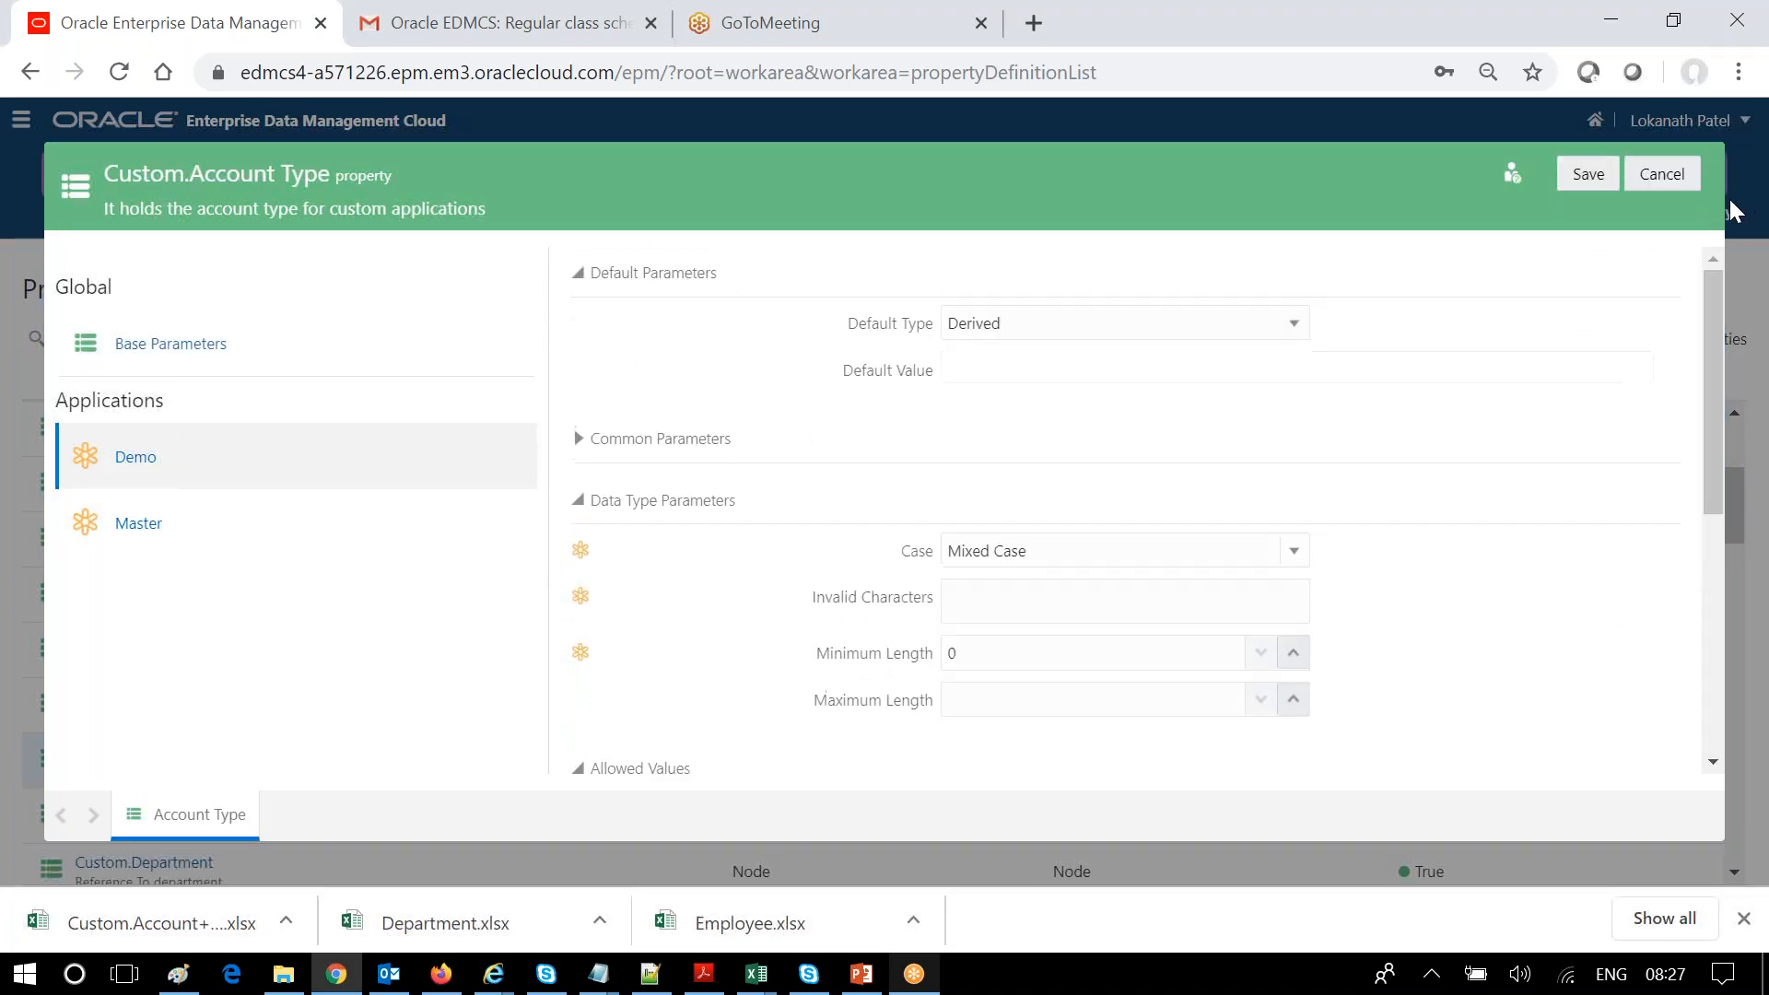
click(1681, 176)
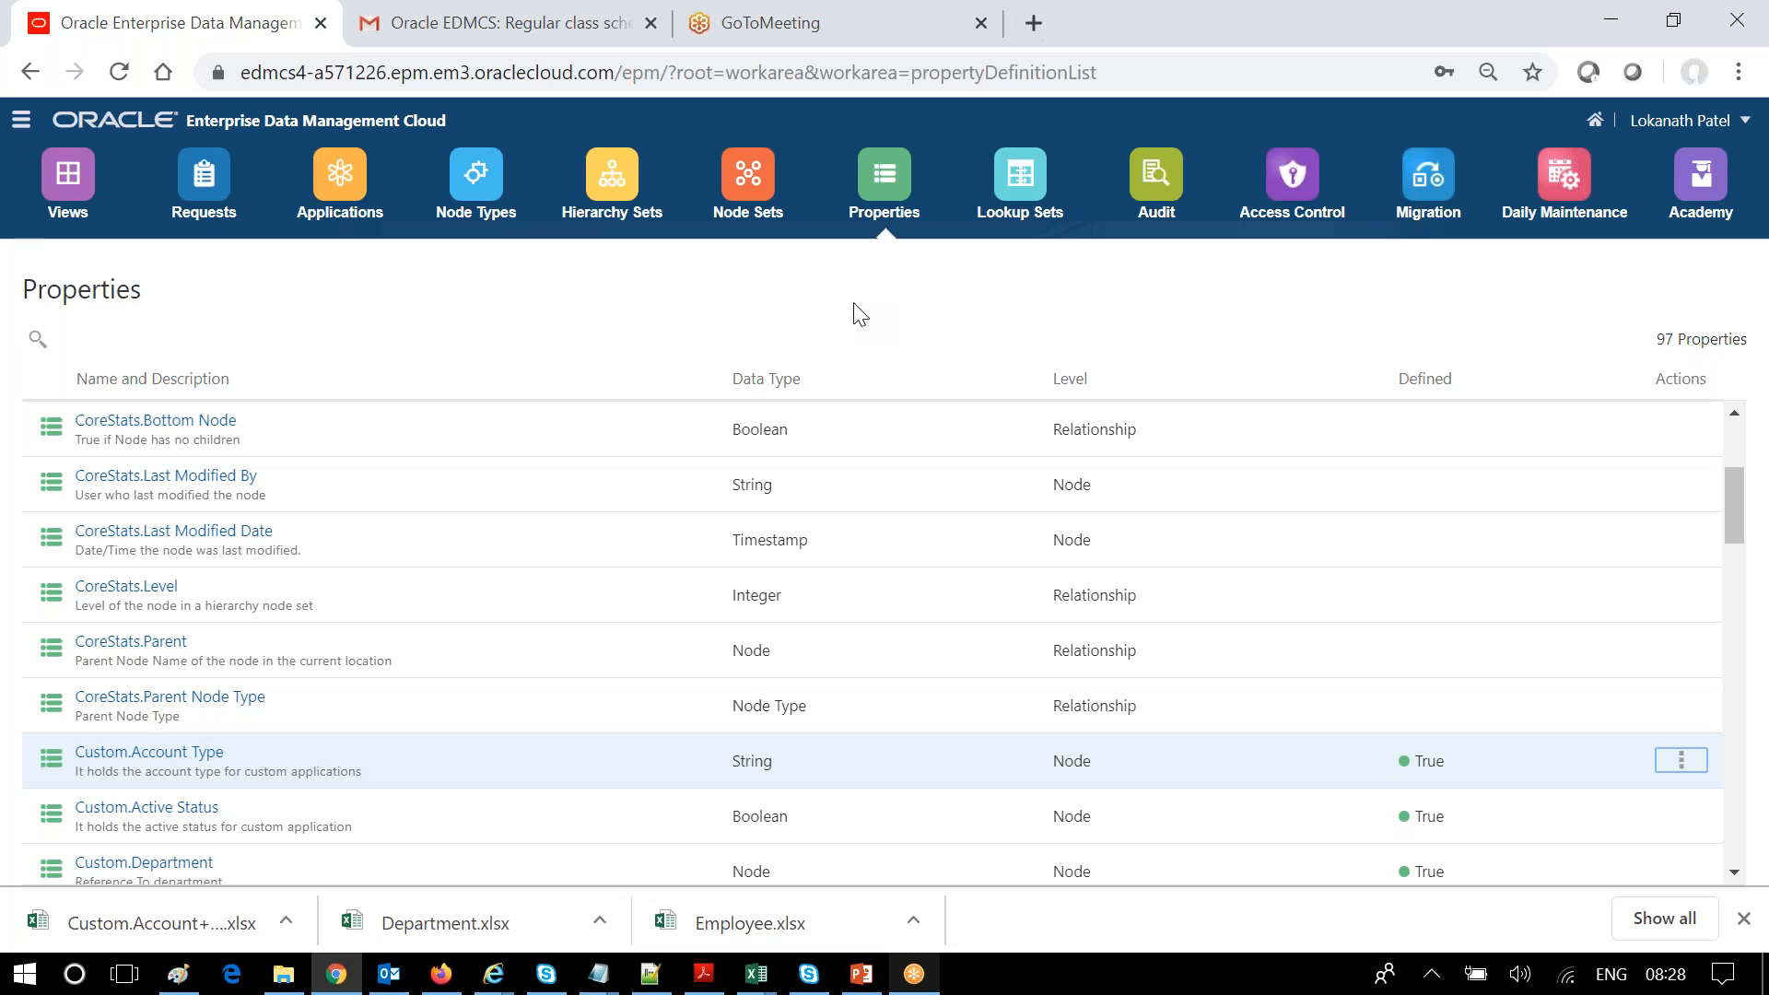
- Open the Demo view and compare the Dept No property in Employee with the Department No property in Department
click(57, 176)
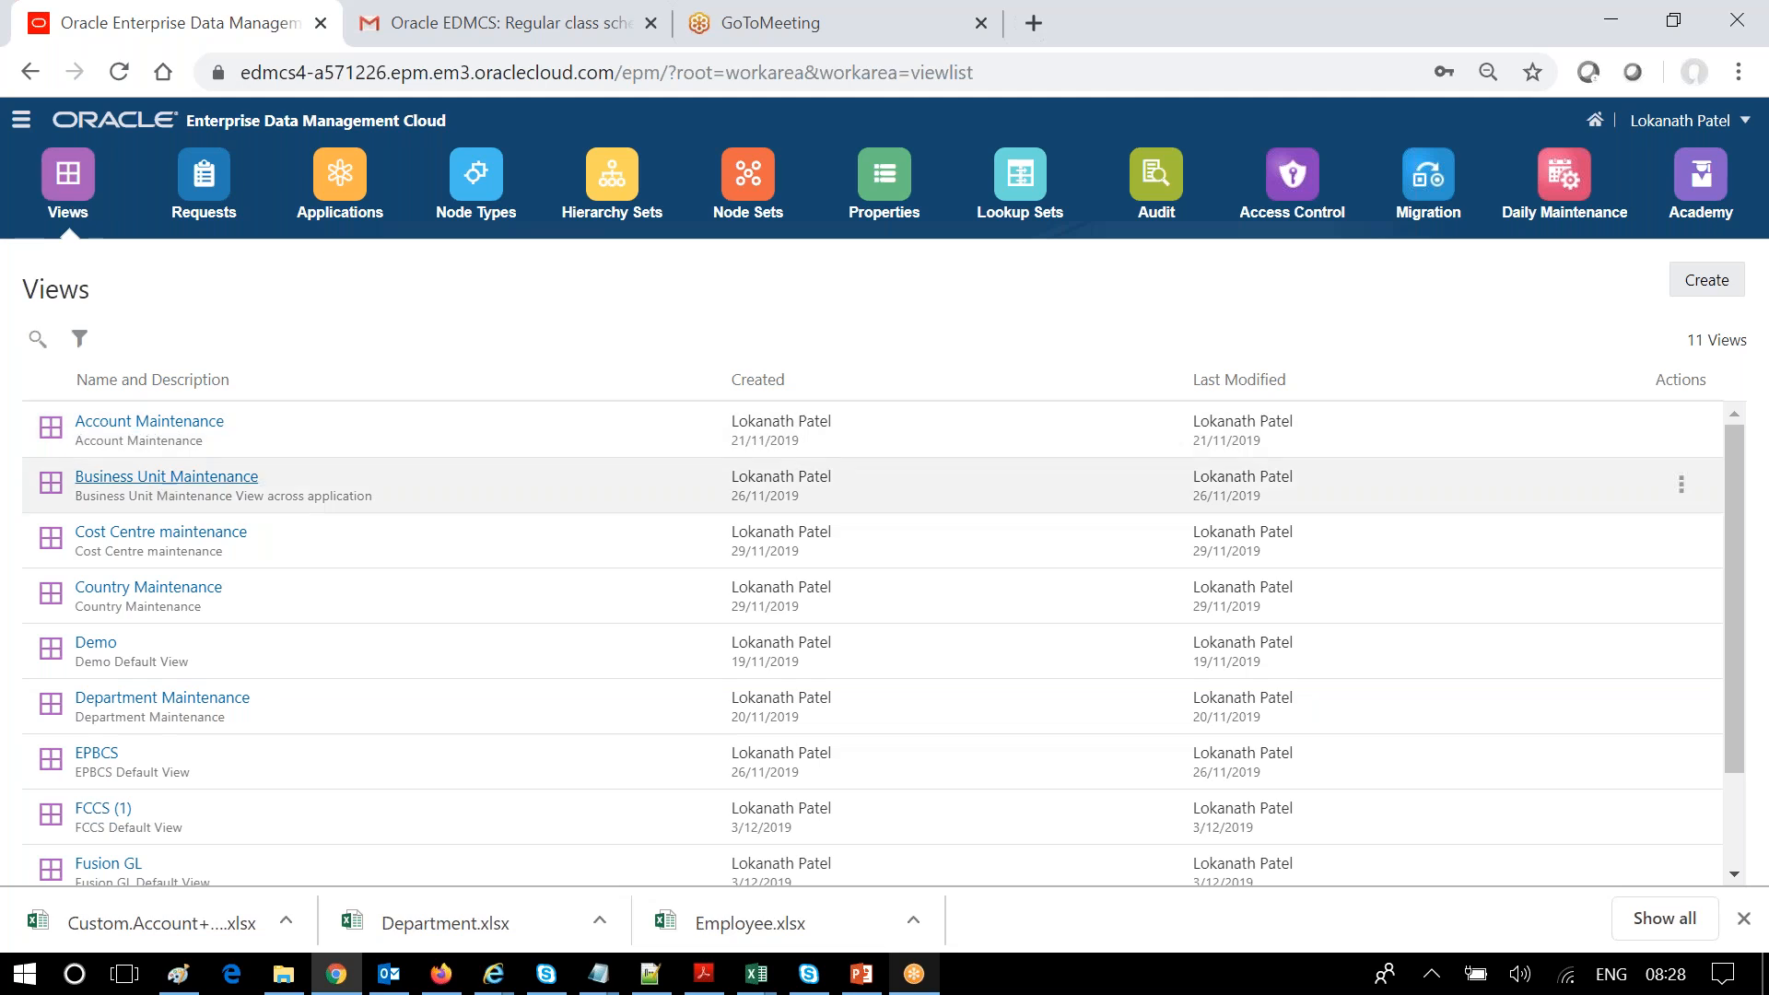
click(96, 643)
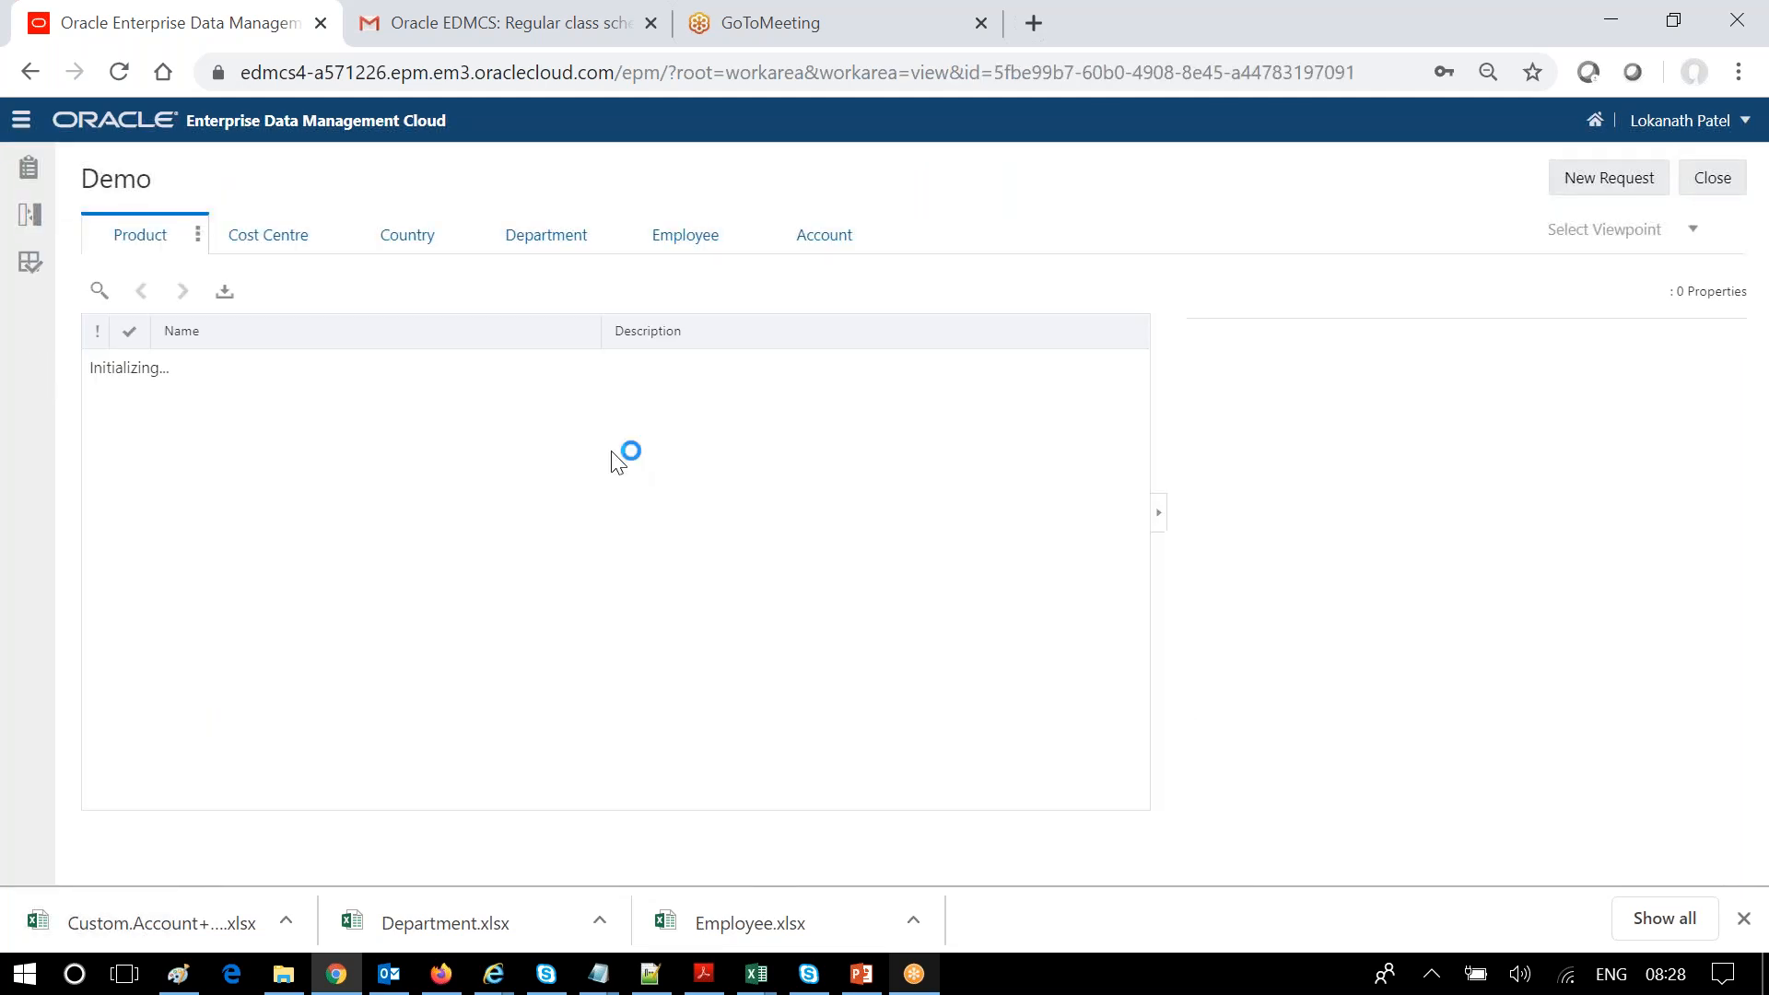
click(693, 240)
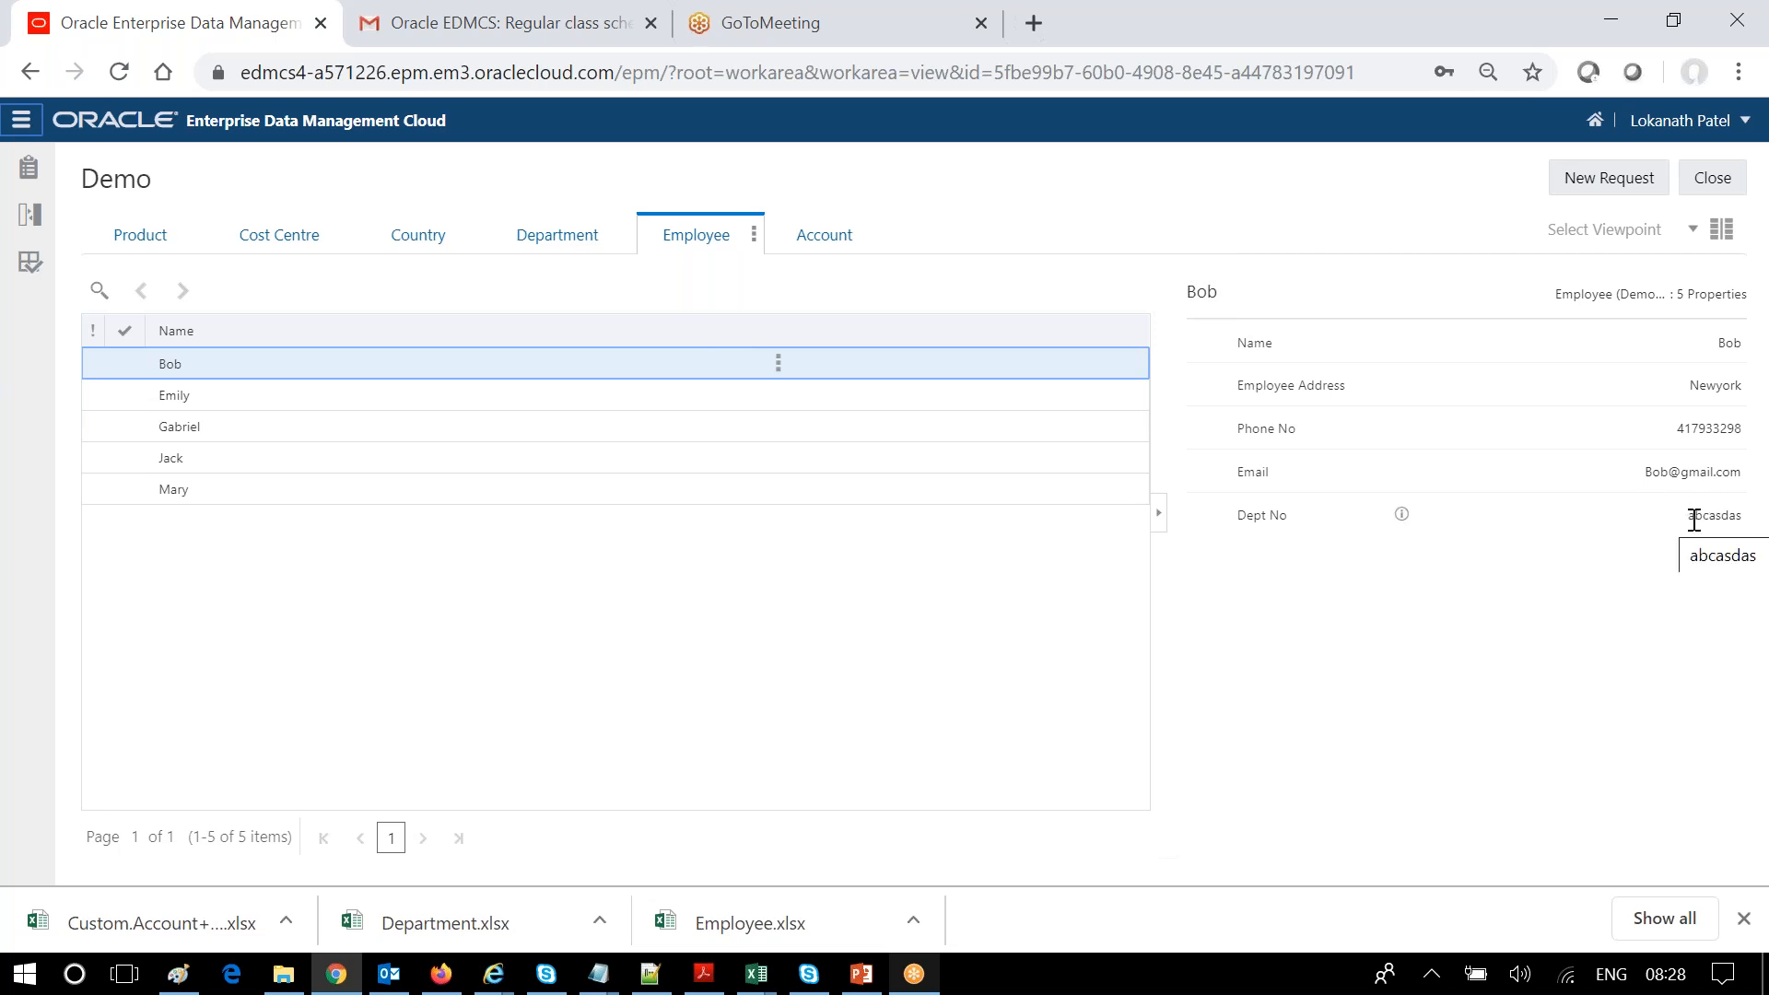
click(547, 237)
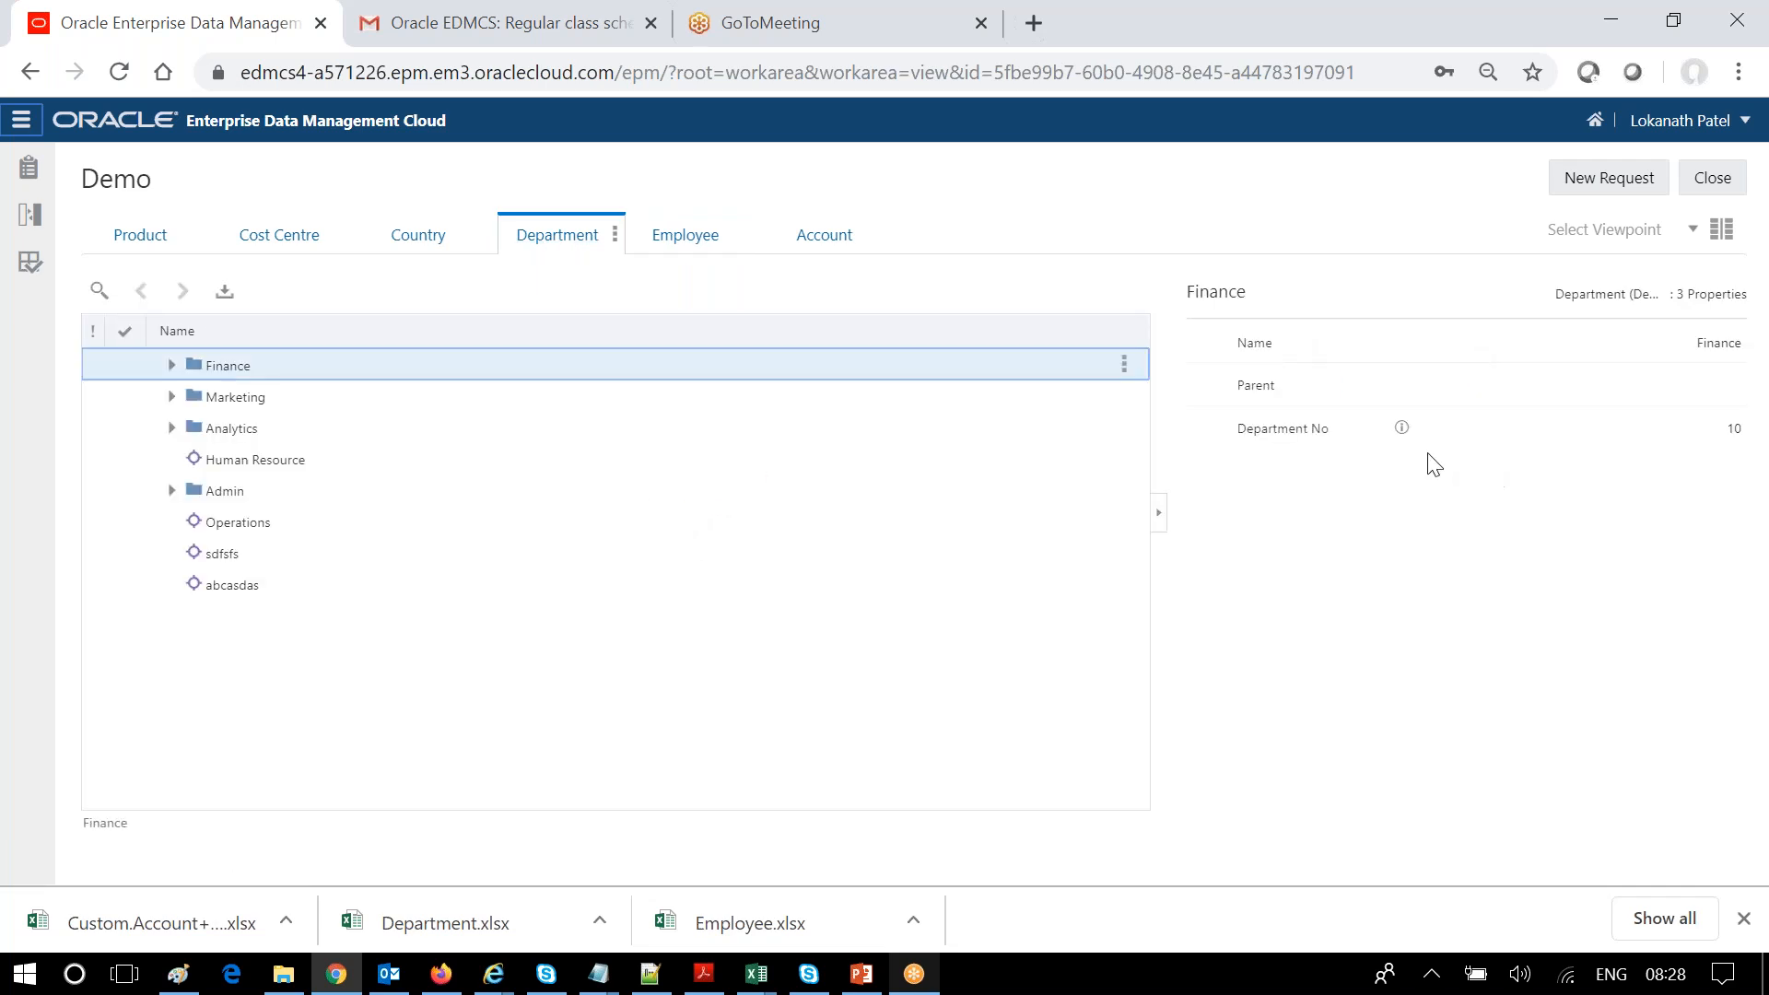
click(700, 242)
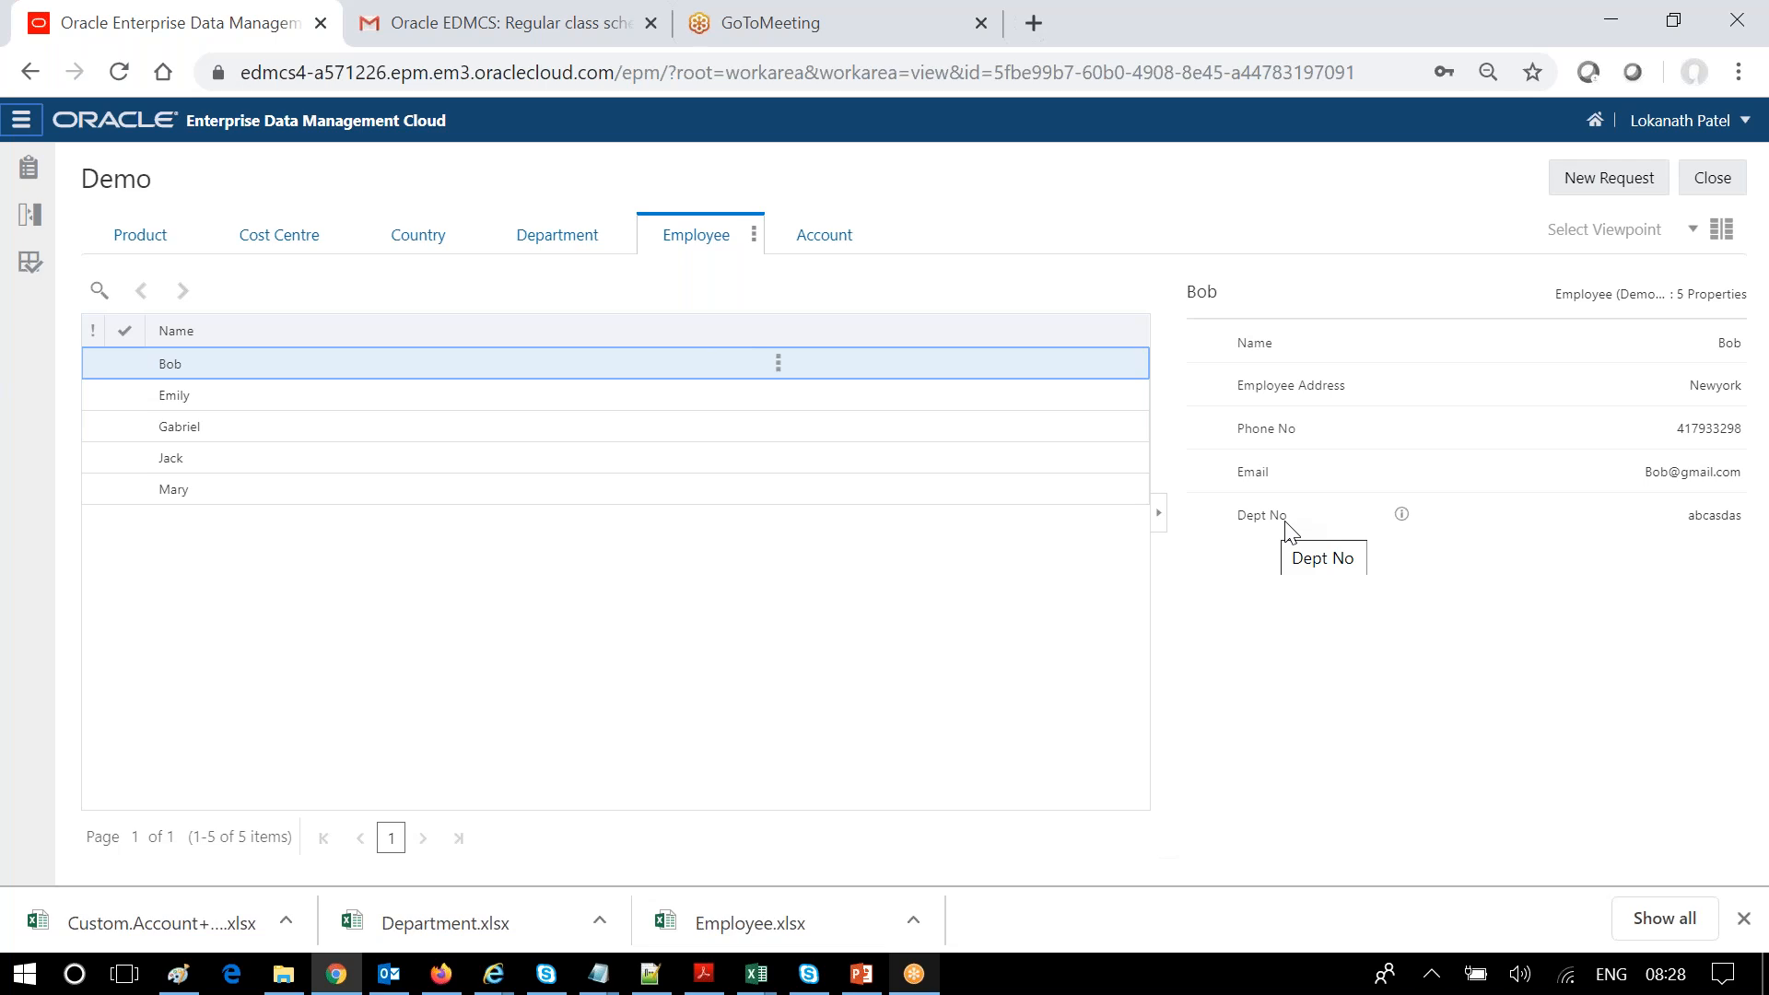
click(566, 250)
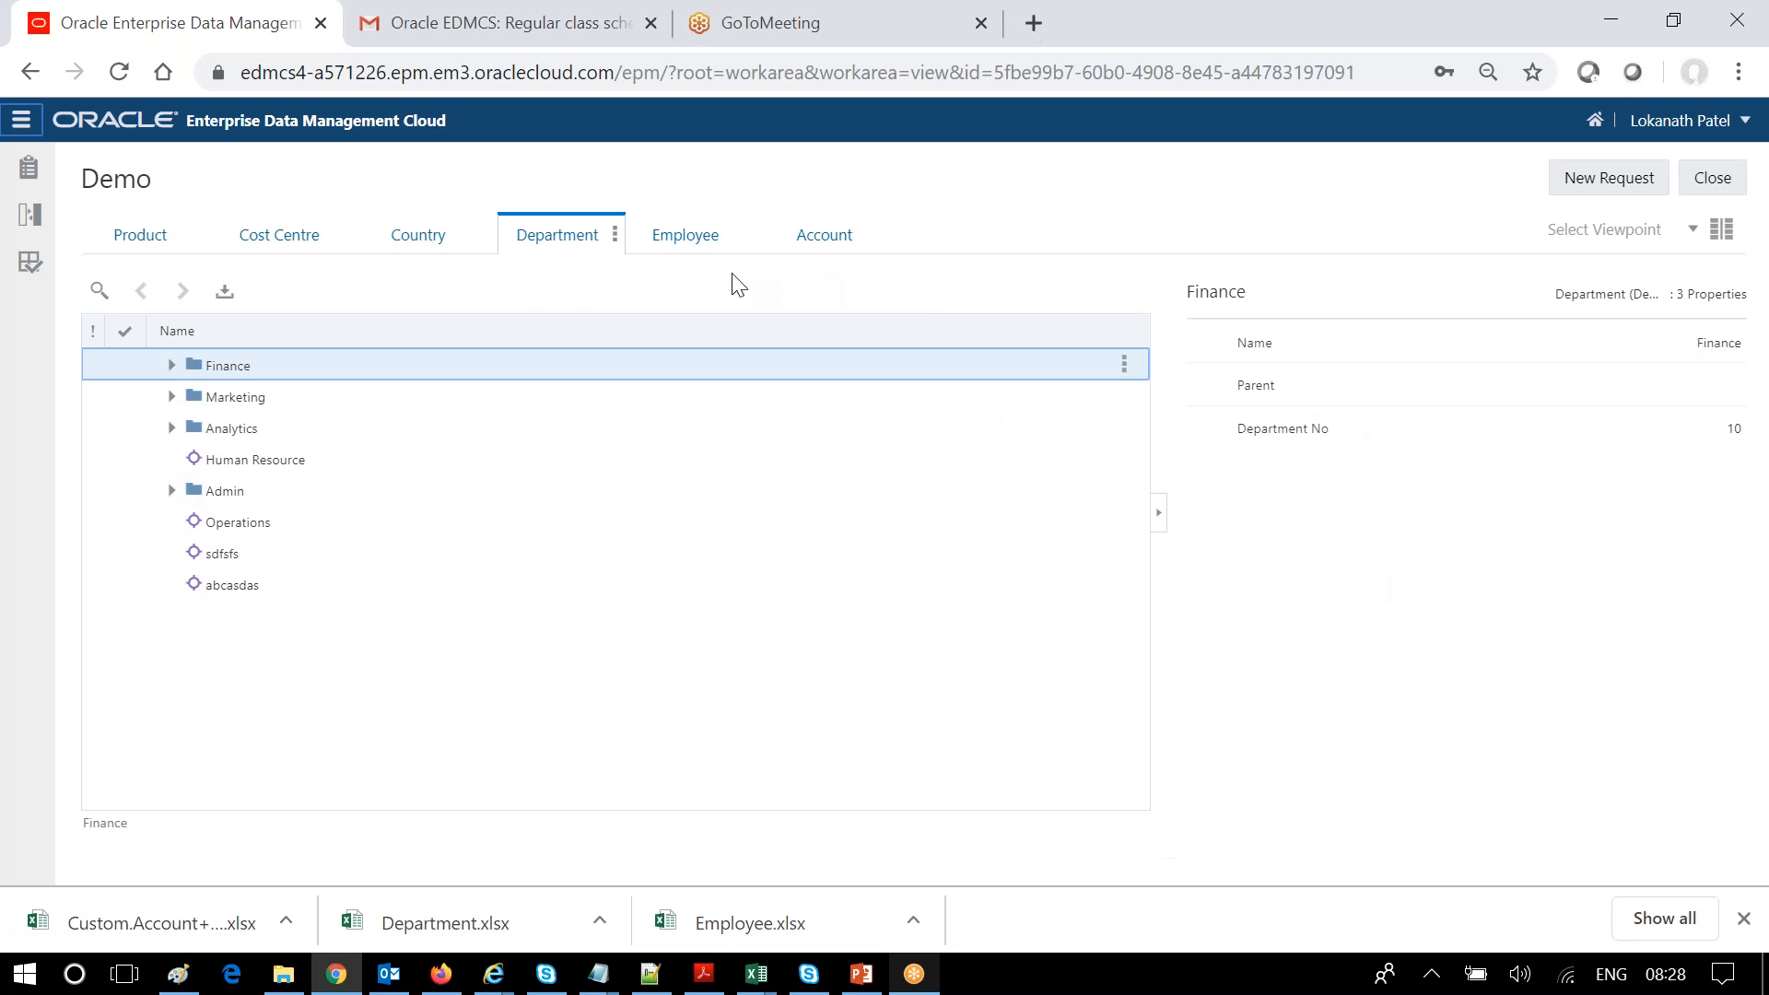
click(693, 240)
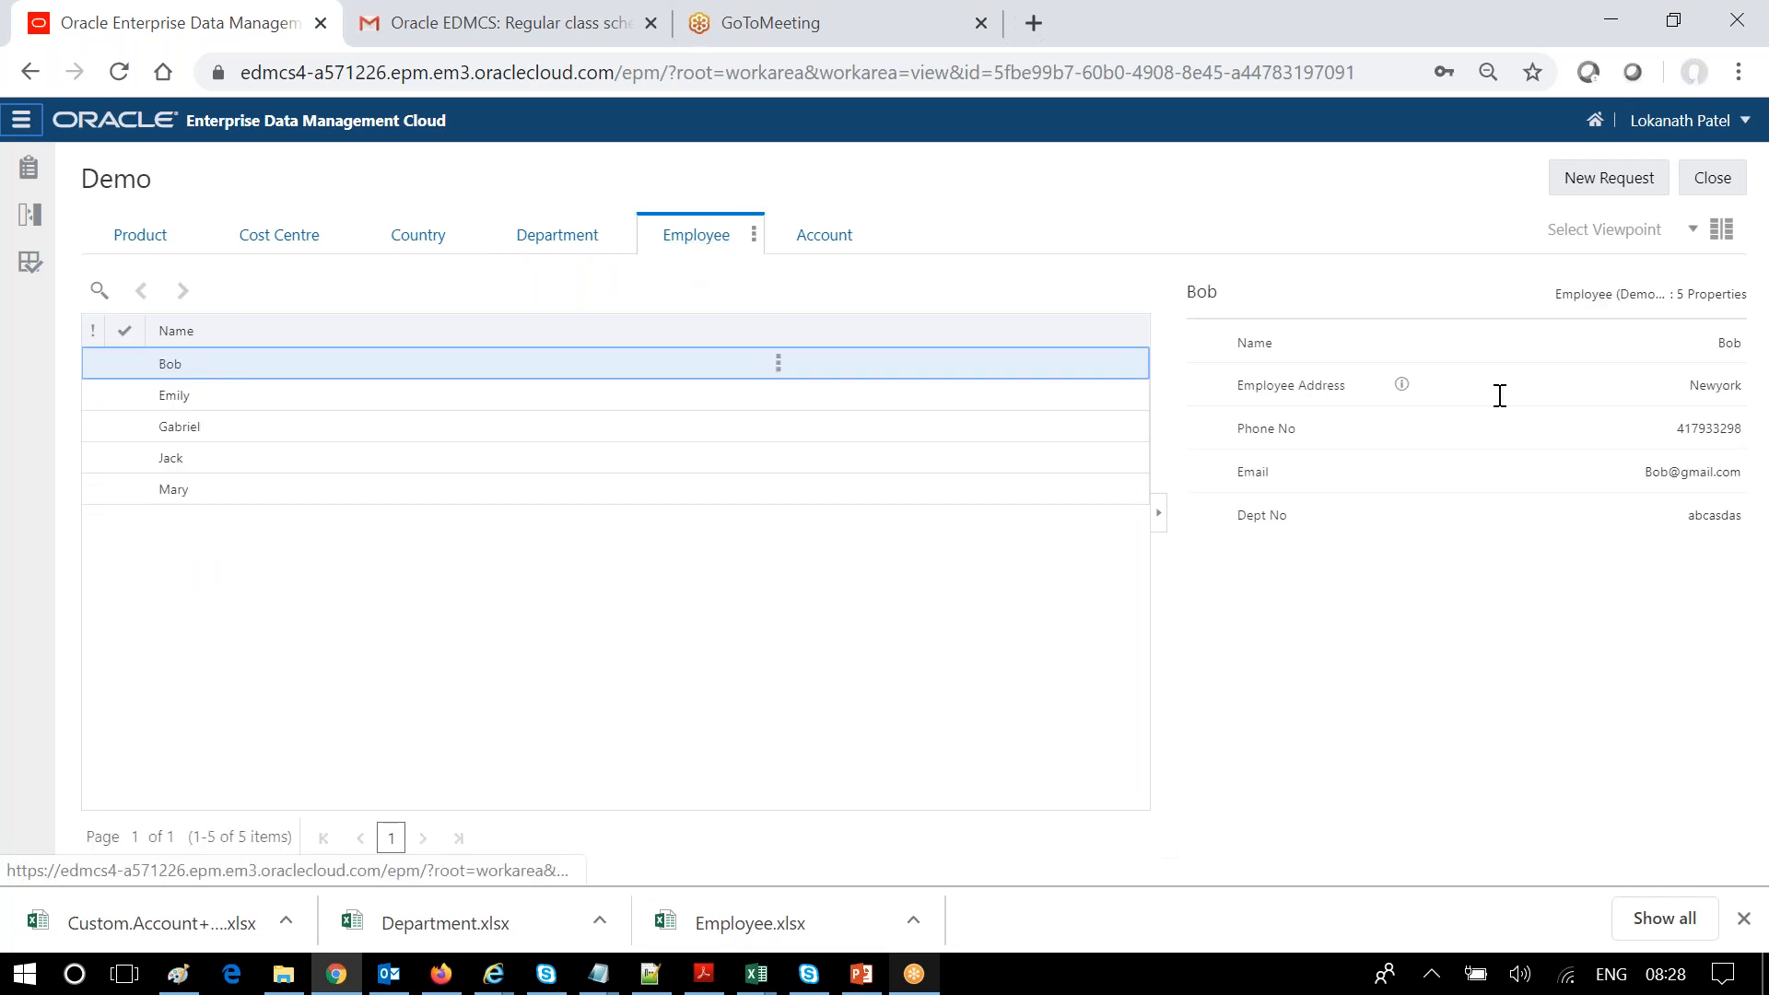
- Create a new request in the Demo view and inspect the first employee's Dept No node selector without changing the selection
click(1625, 181)
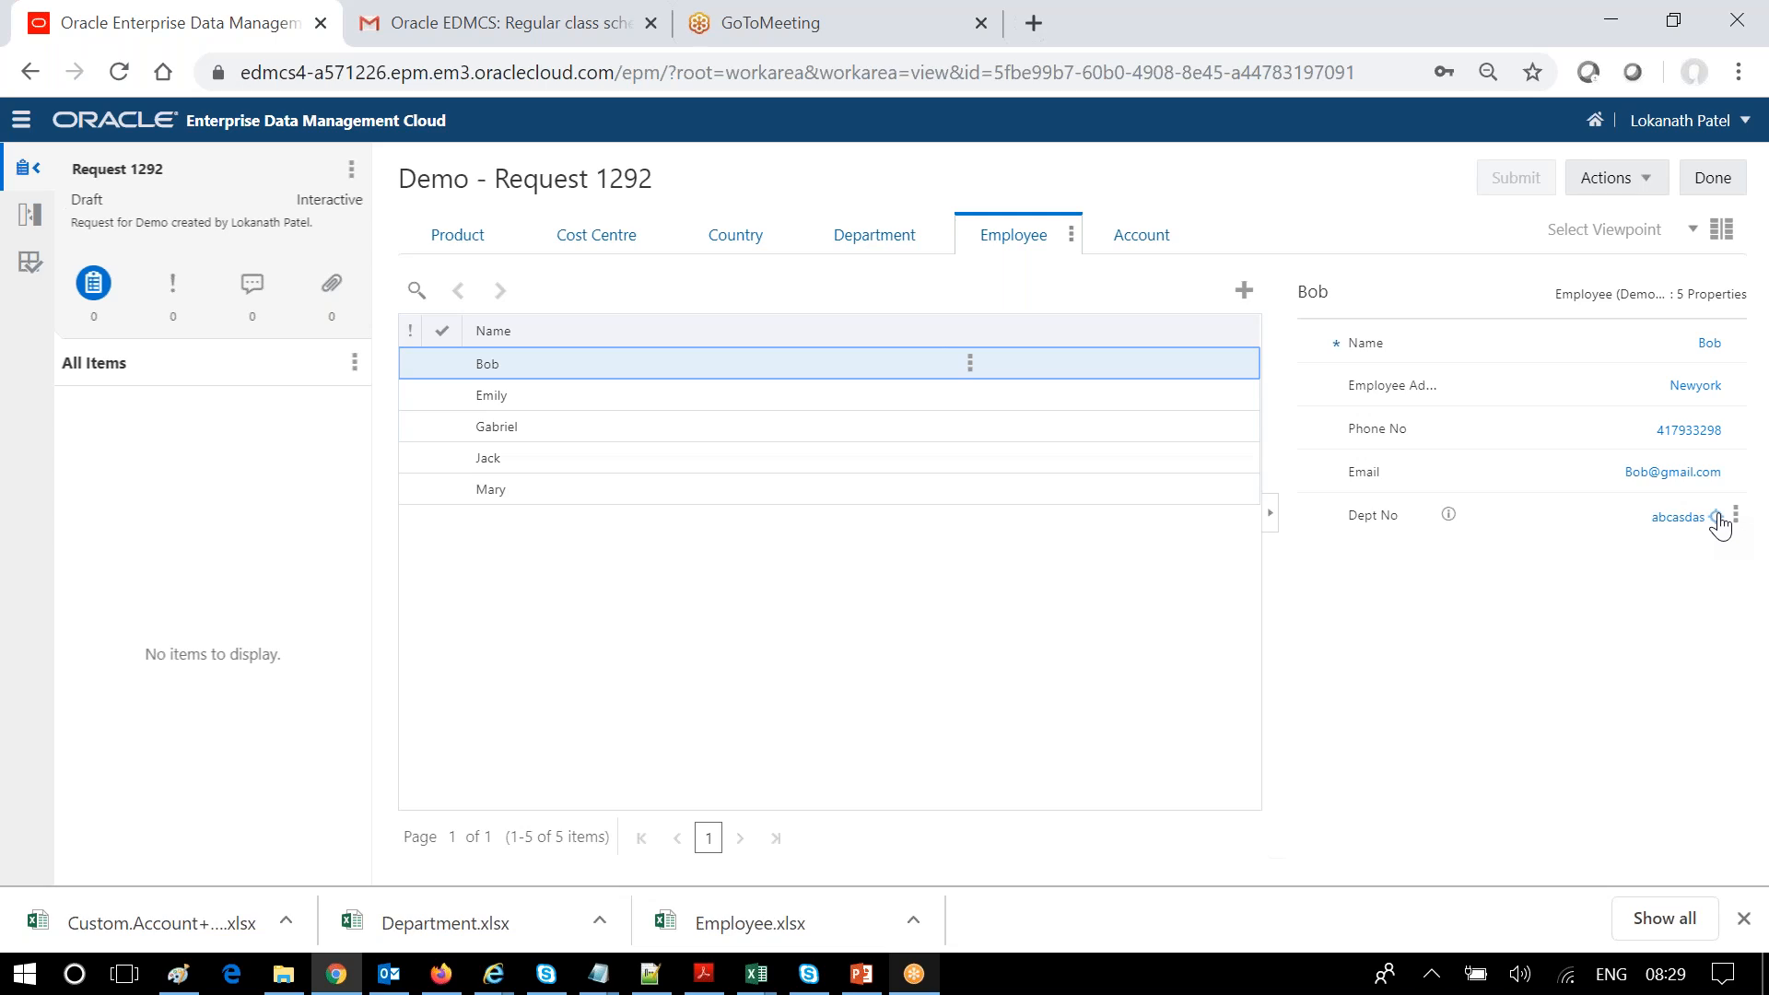
click(1717, 517)
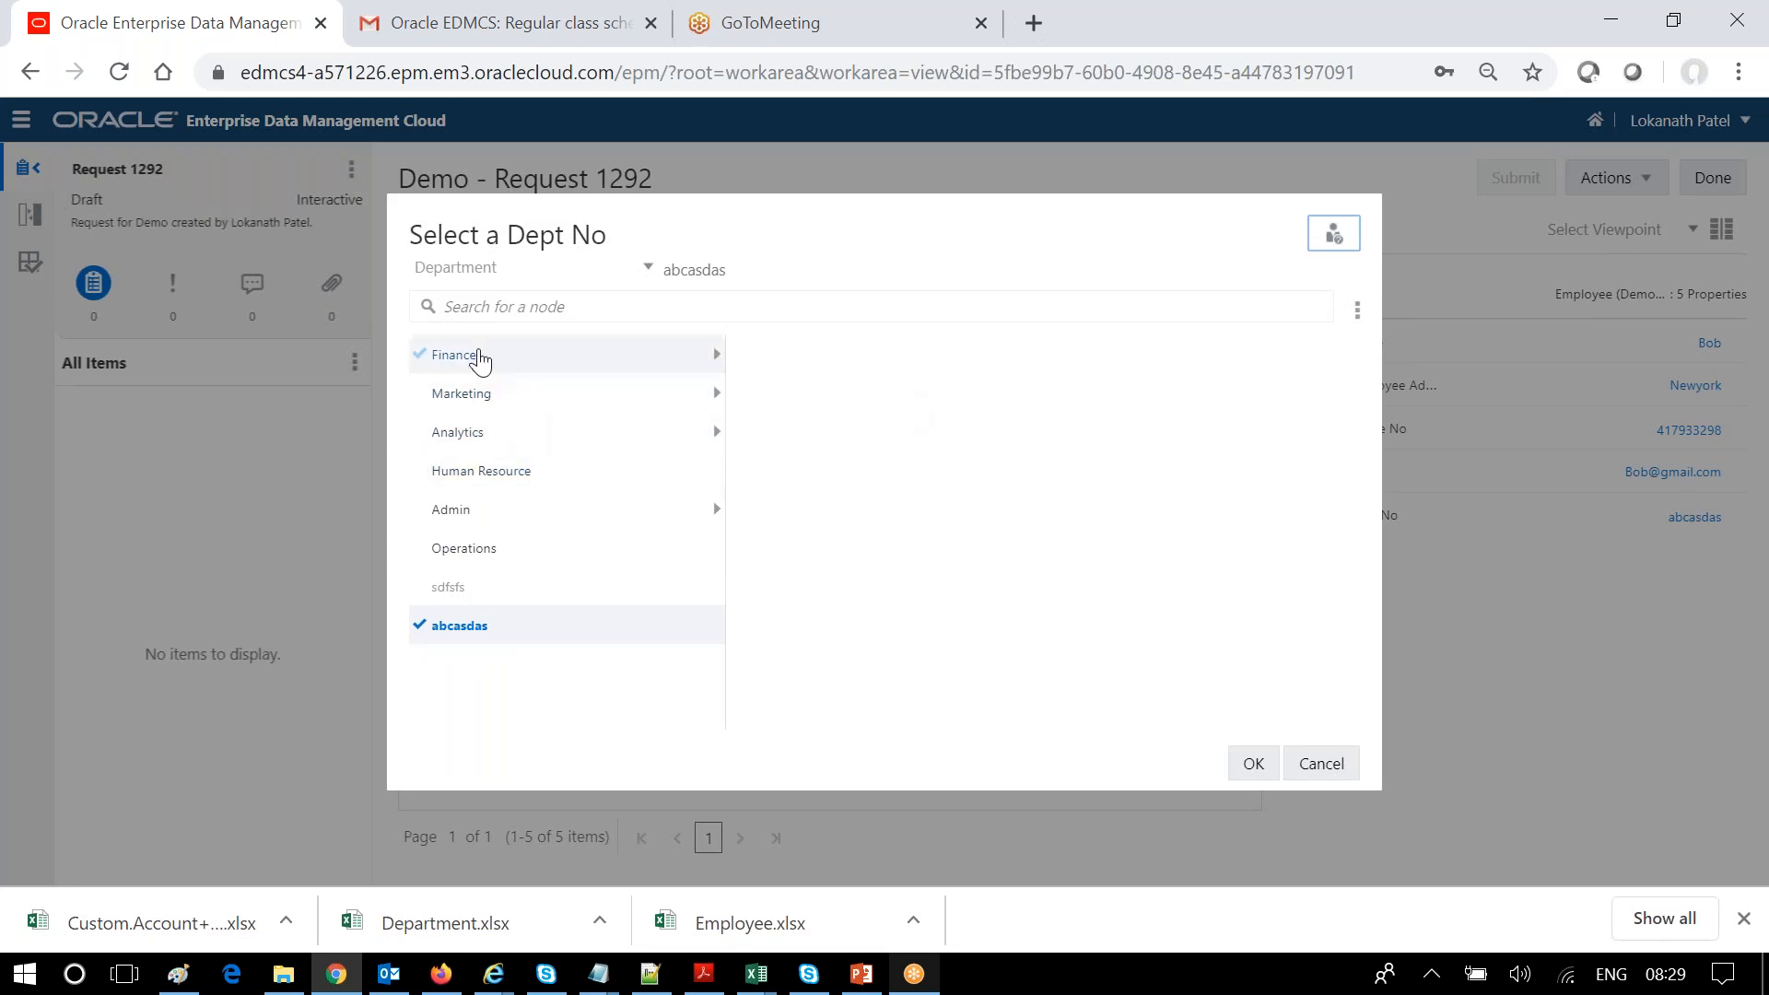
click(1310, 761)
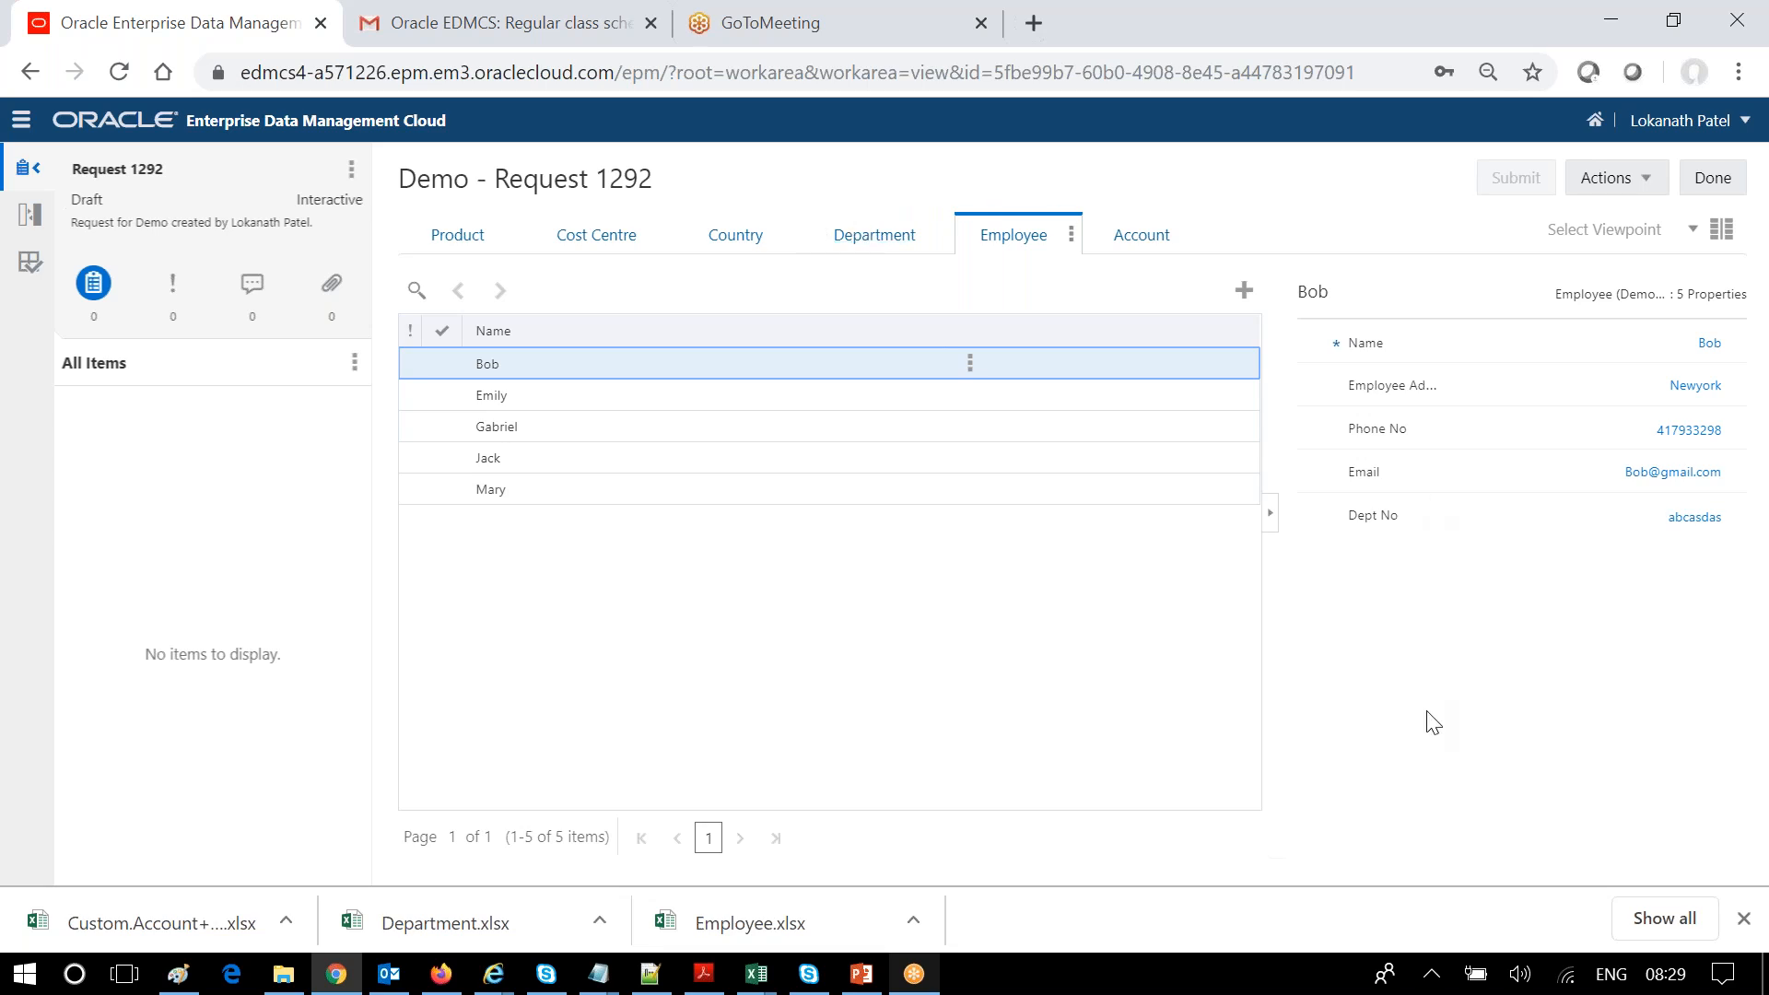
- Inspect how the Finance node's Department No and Name properties are edited in the Department viewpoint, leaving their values as they are
click(883, 245)
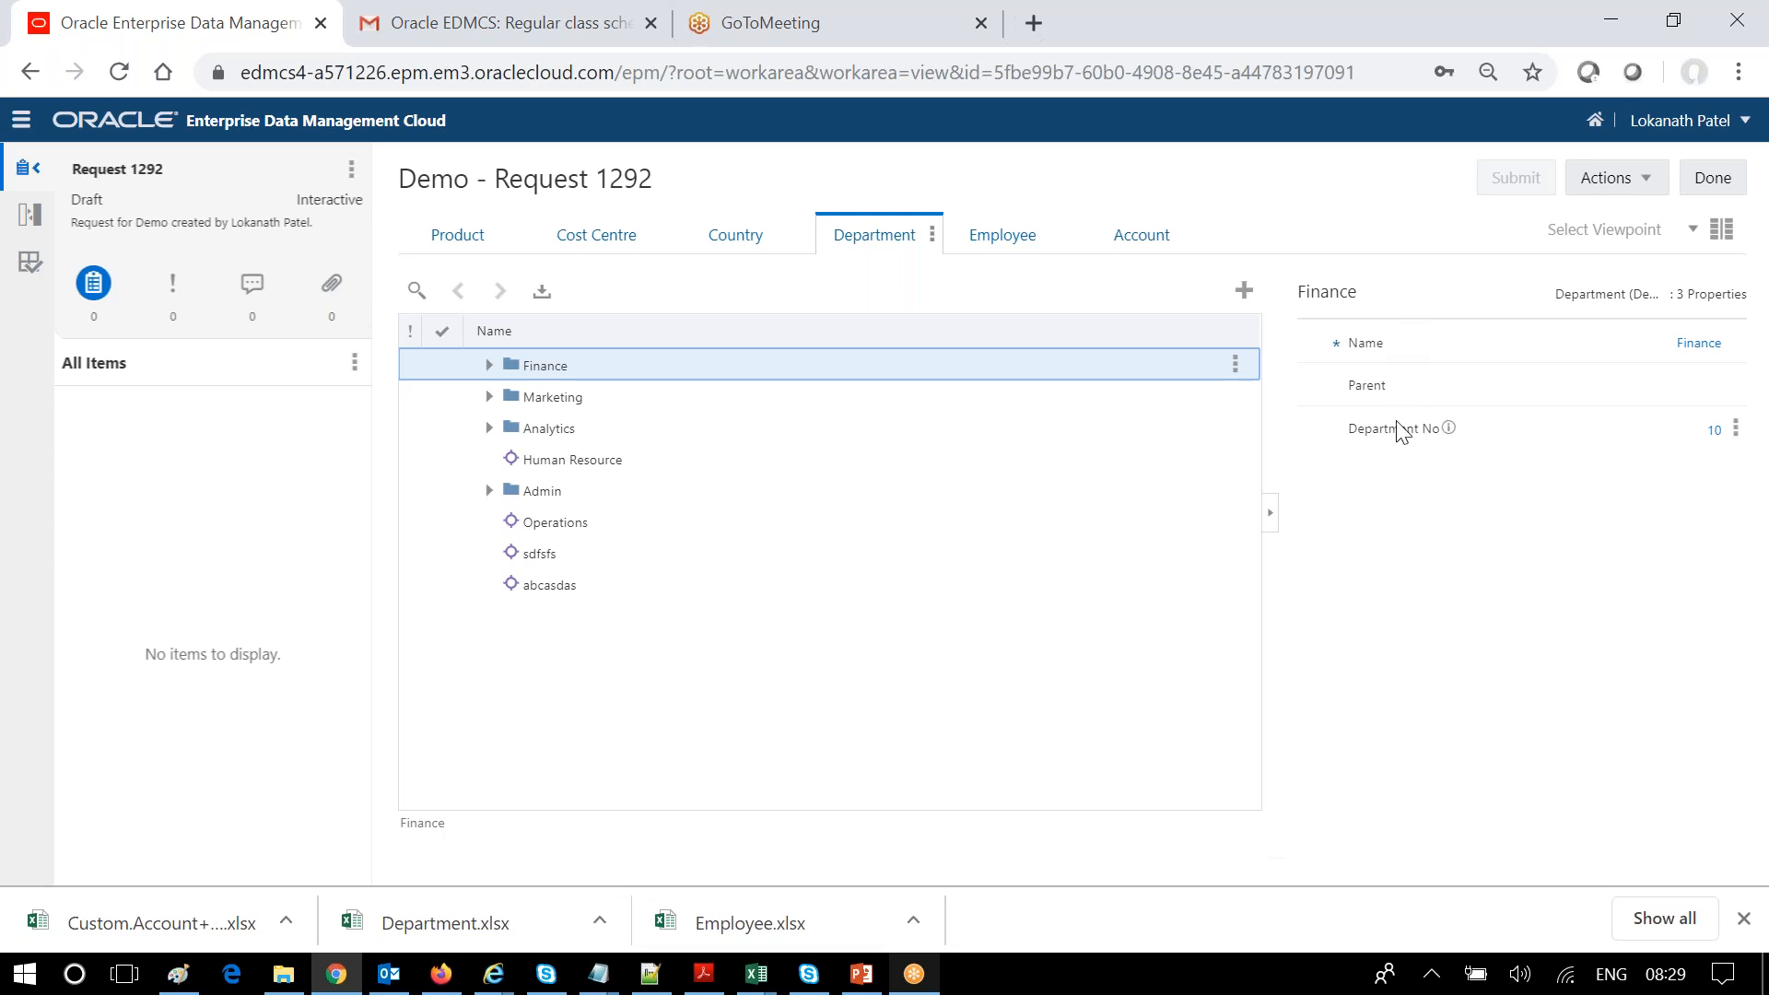
click(1712, 433)
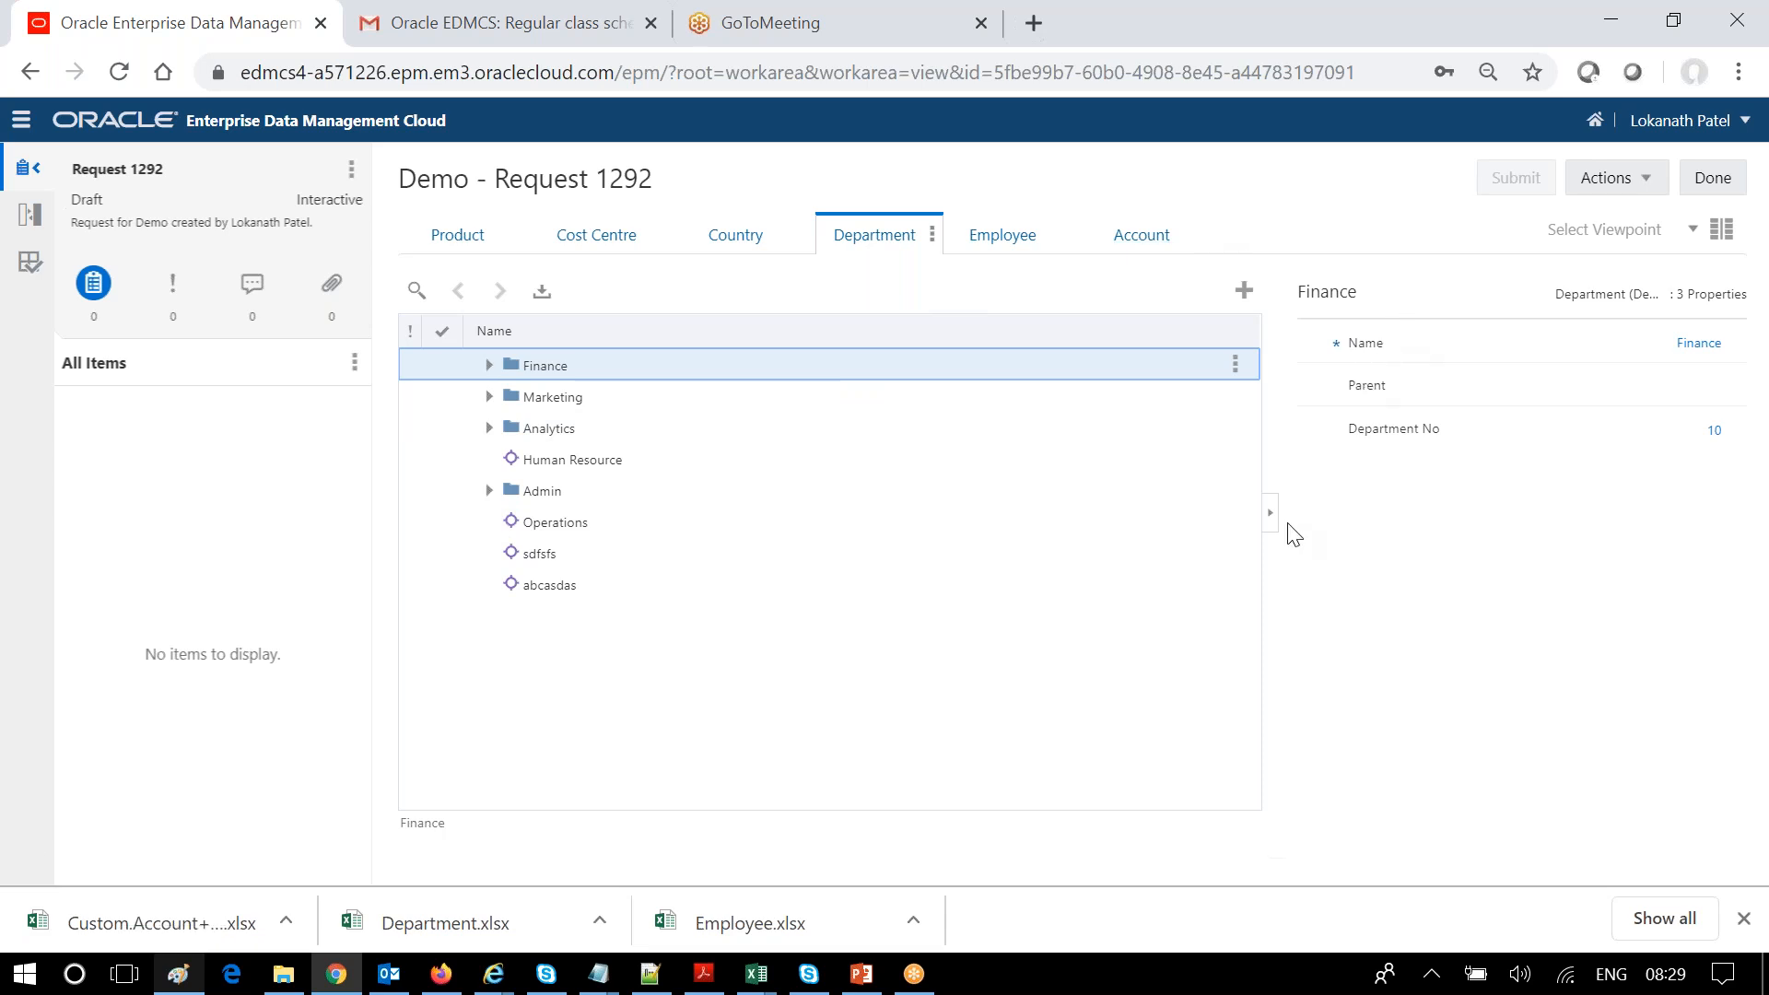
click(1577, 433)
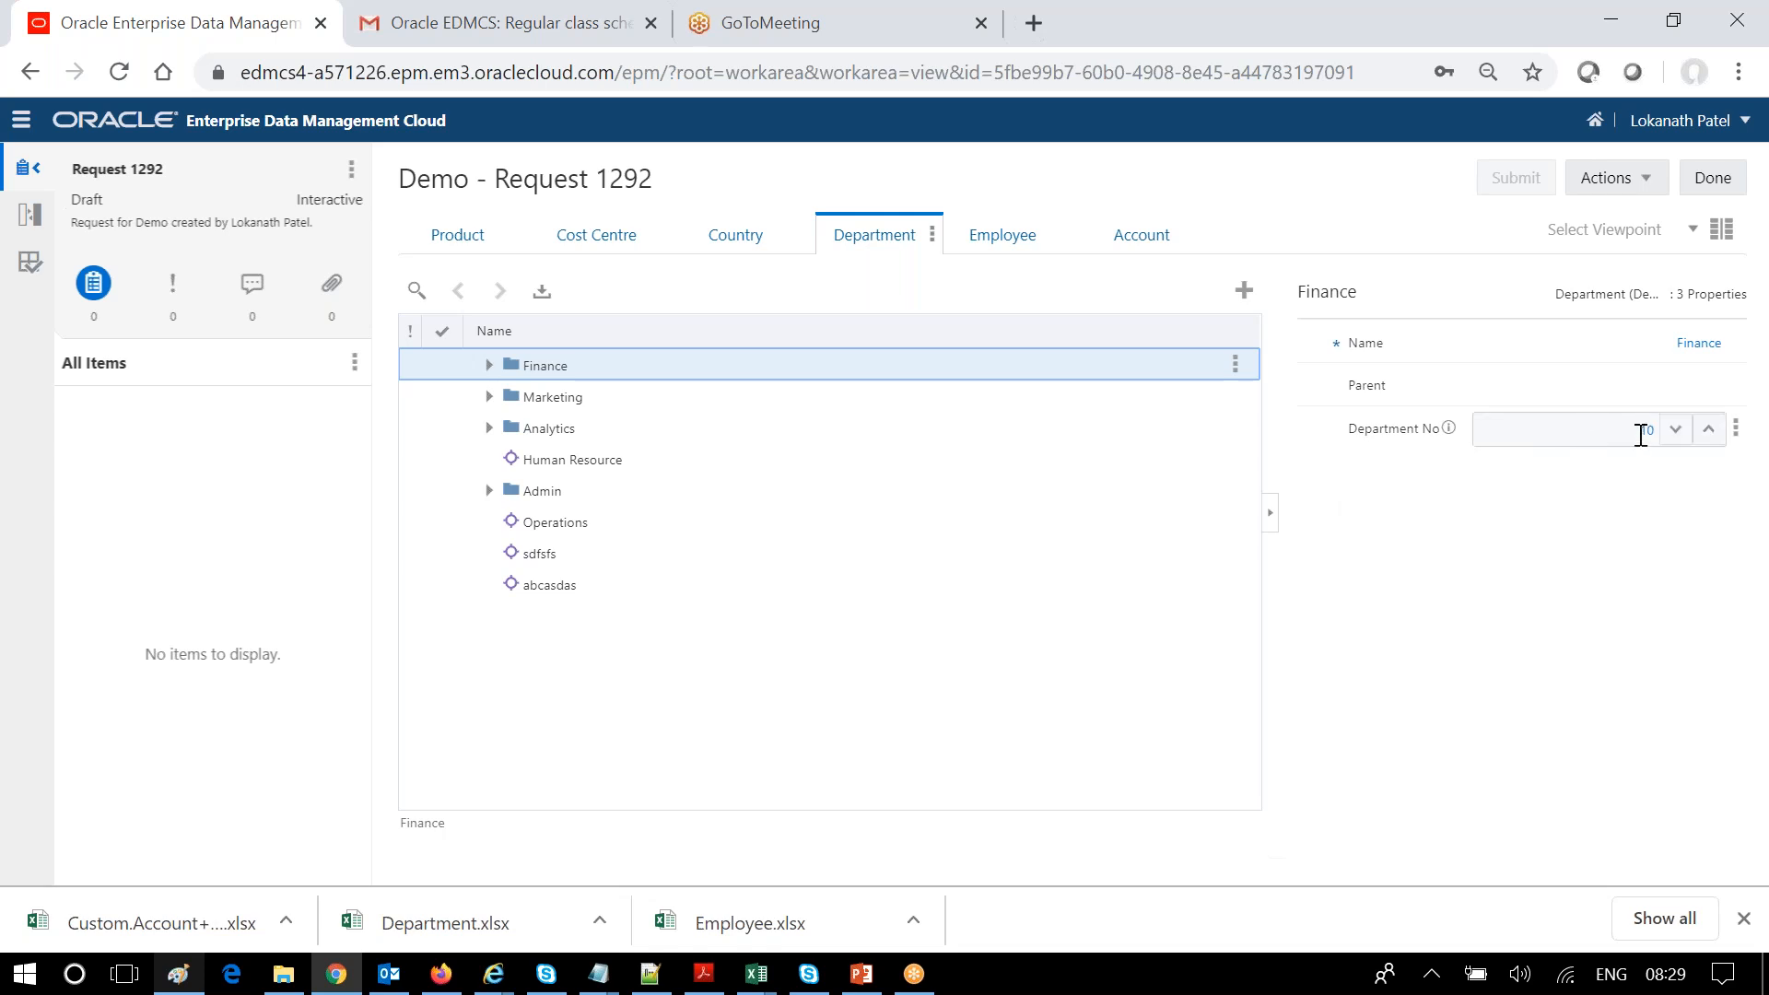
click(1431, 495)
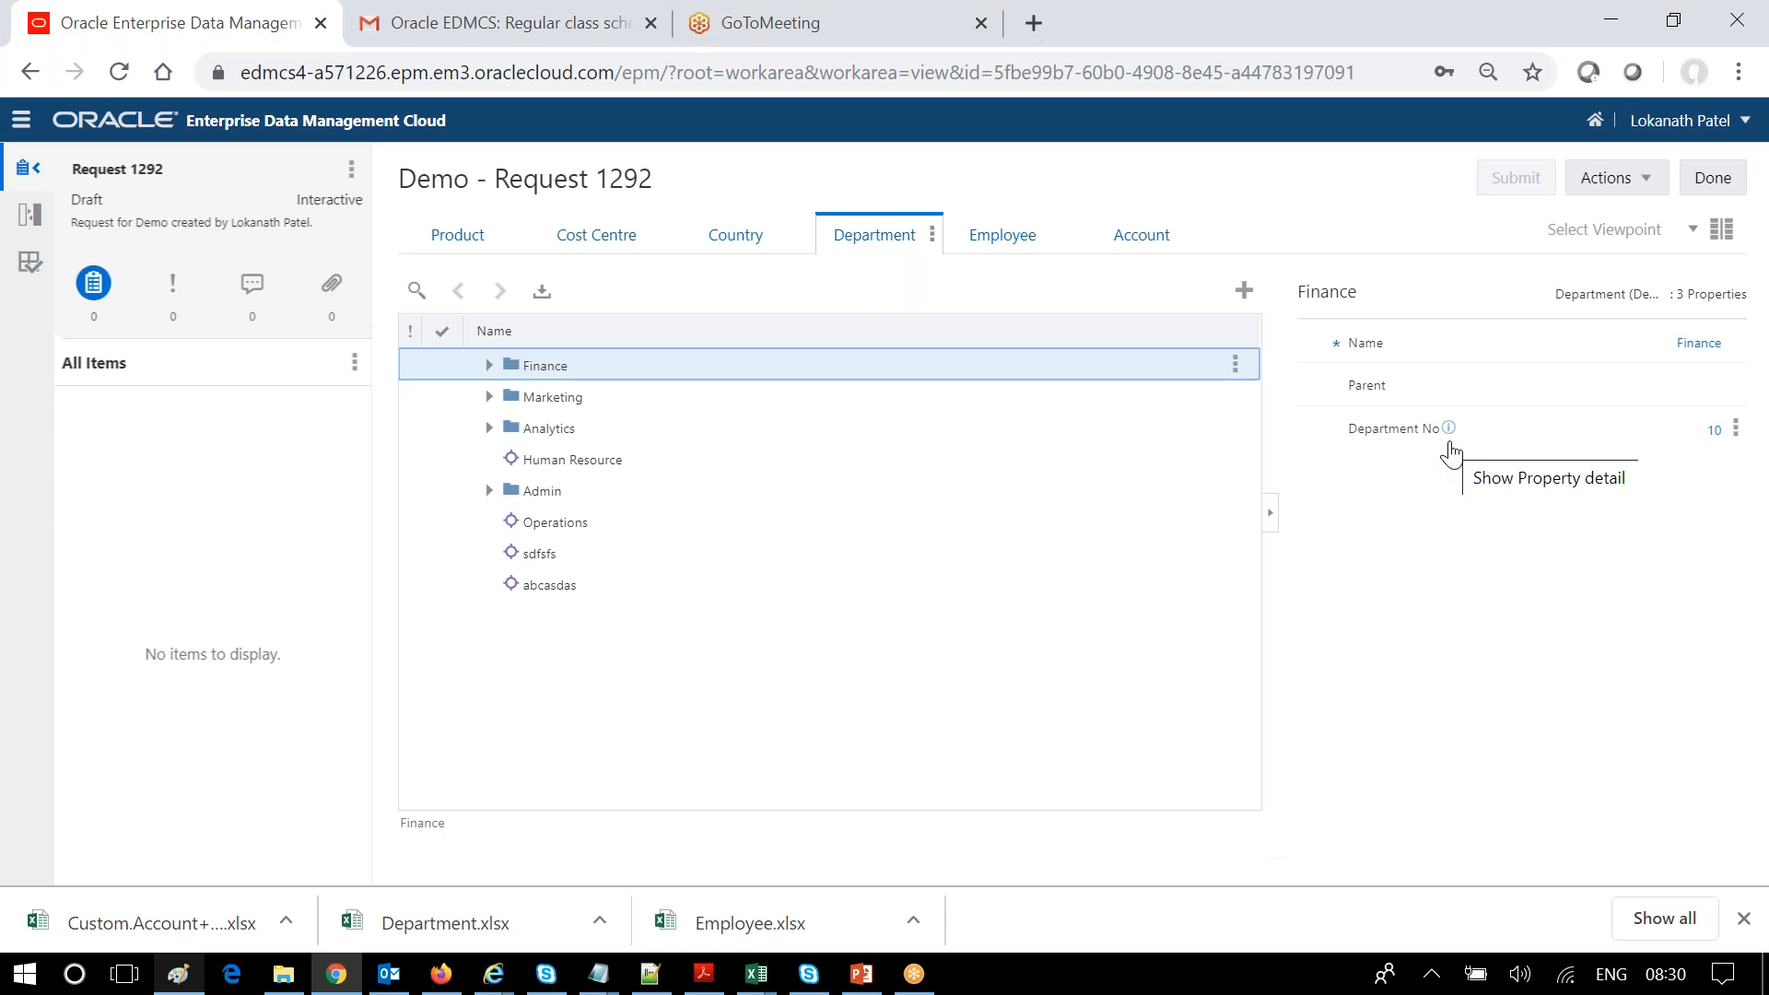
click(1714, 348)
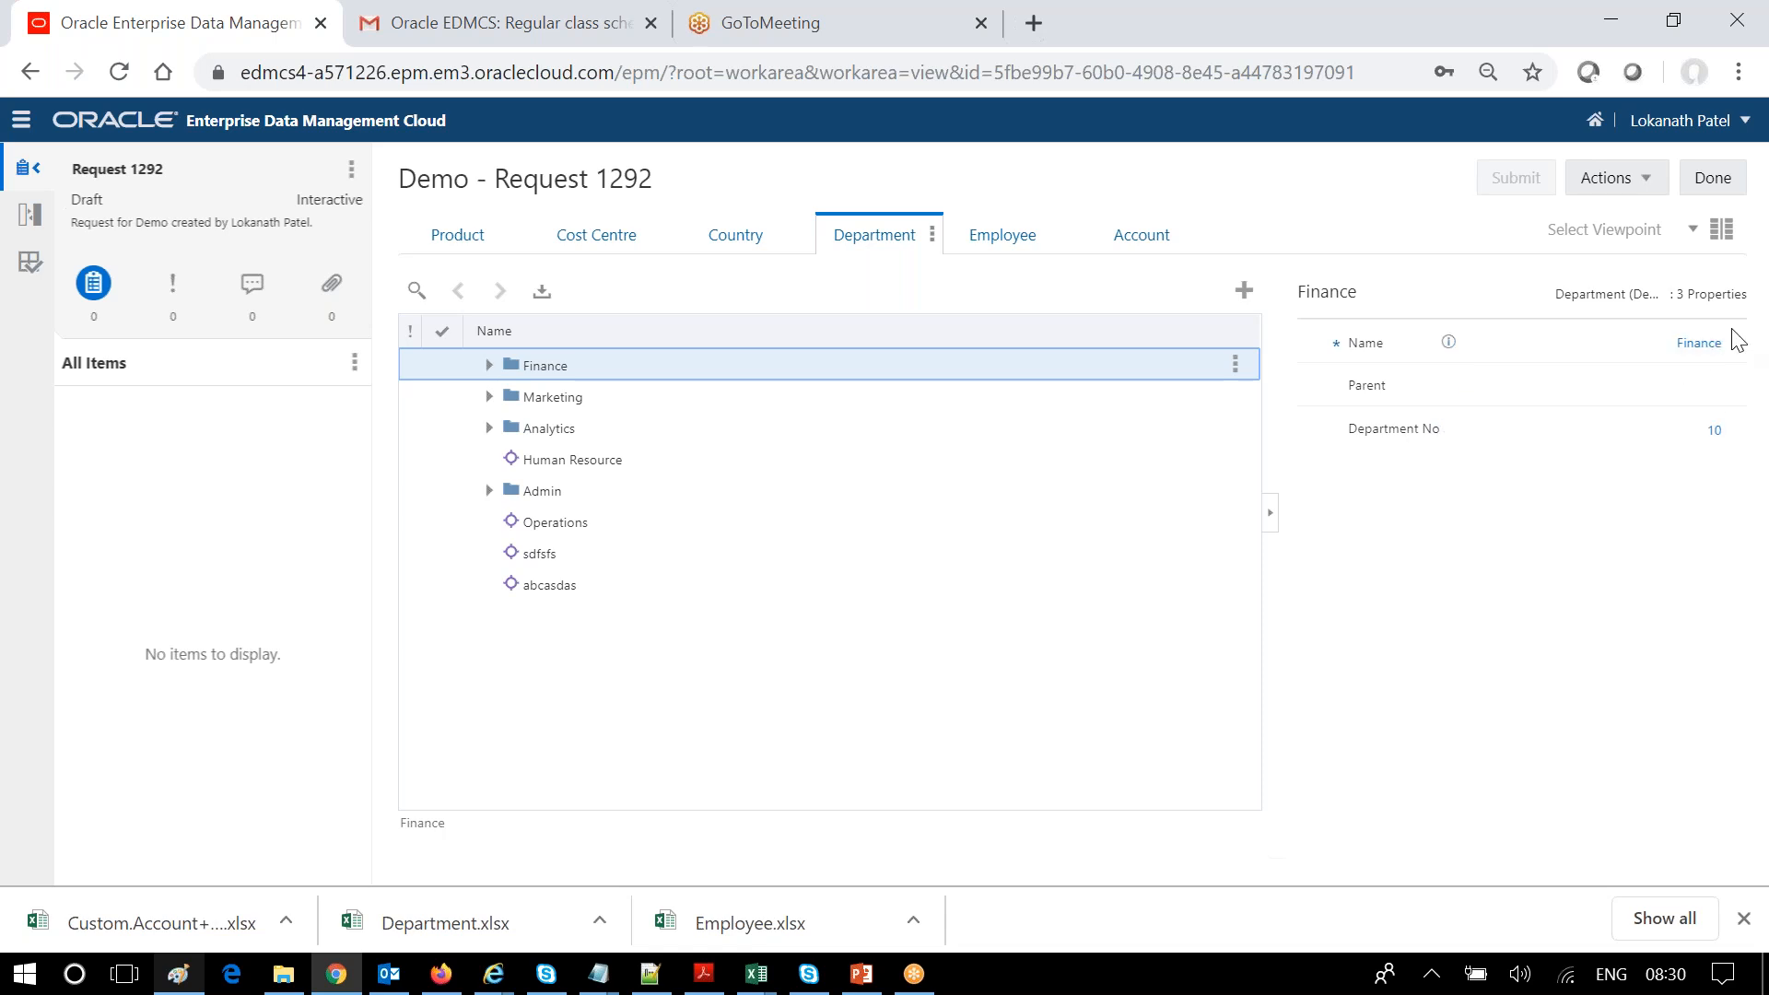